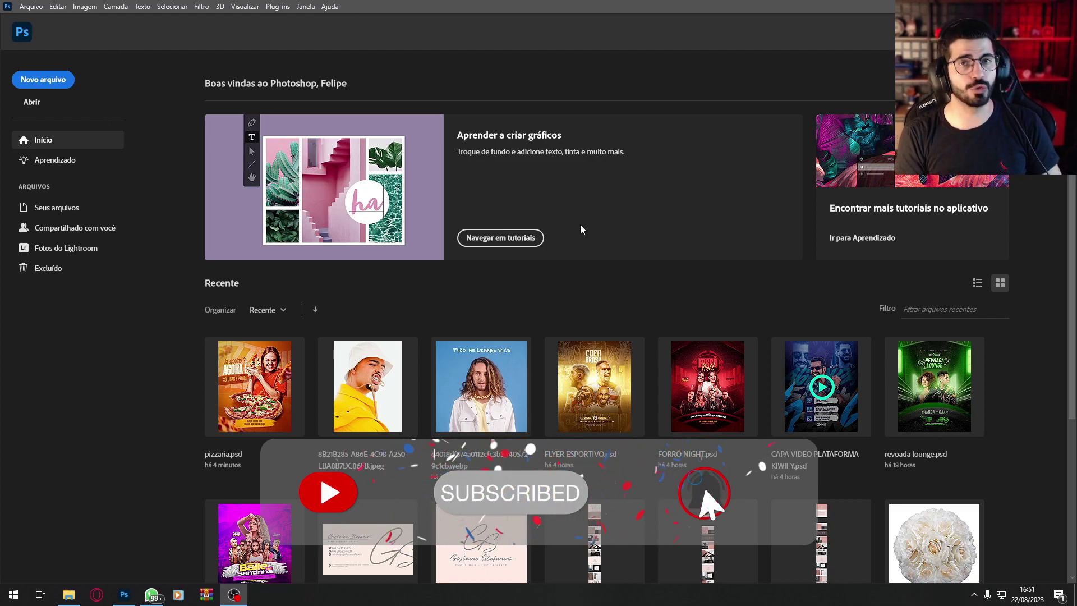
Step: Create a new 1080 x 1350 px document at 200 pixels/inch in RGB with a white background
{"action": "left_click", "coordinate": [56, 84]}
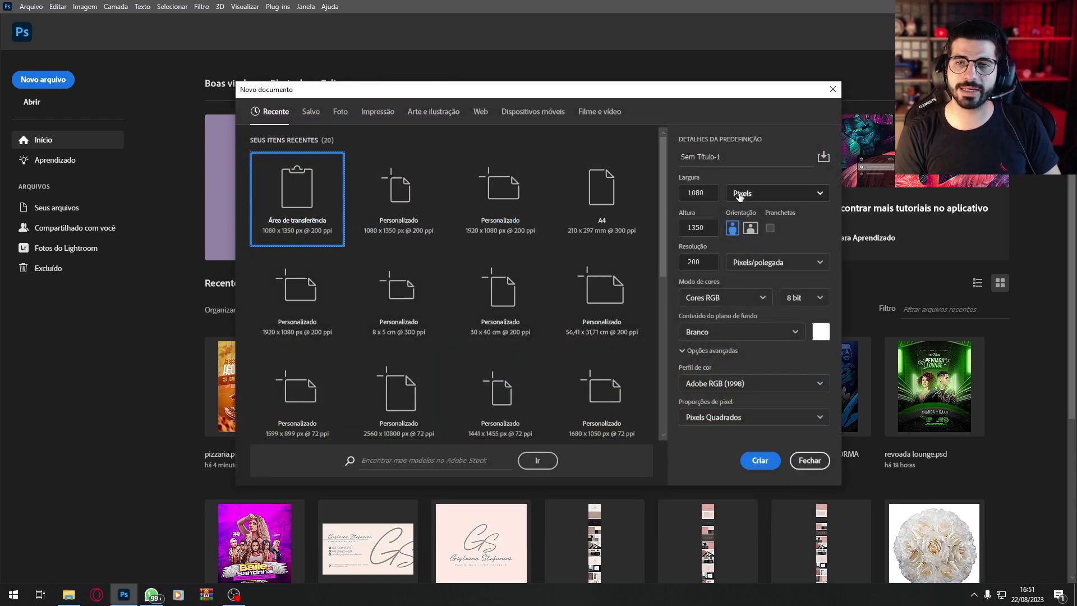
{"action": "left_click_drag", "start_coordinate": [709, 192], "coordinate": [679, 193]}
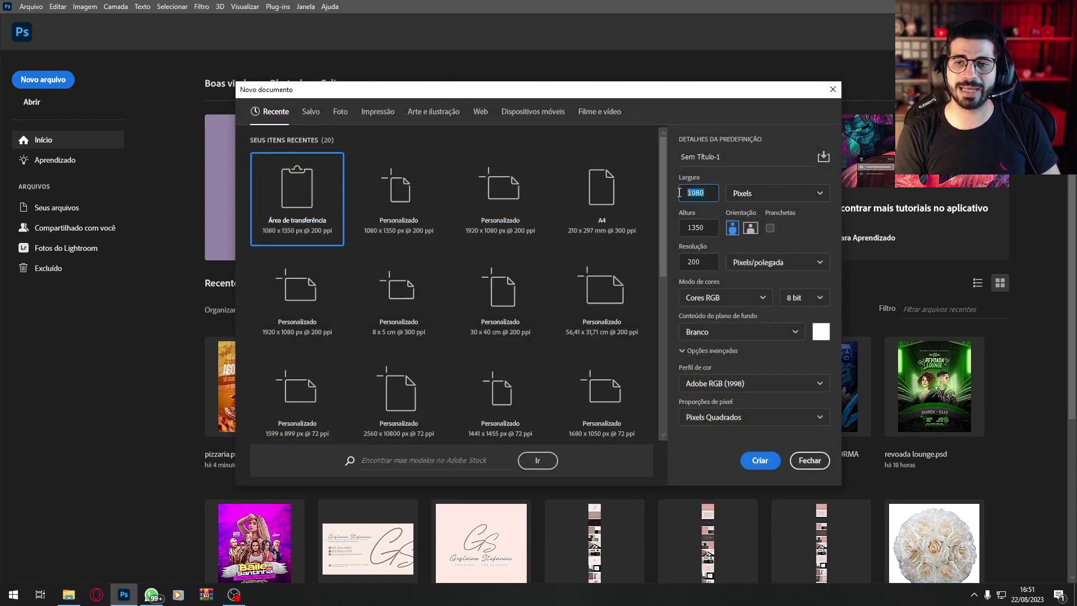
{"action": "double_click", "coordinate": [701, 229]}
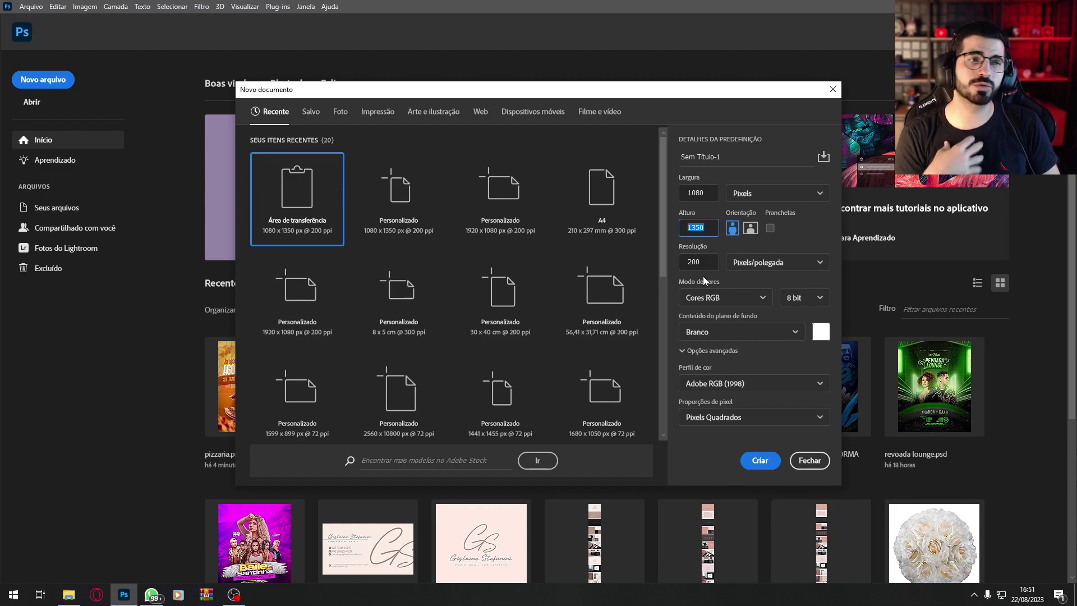
{"action": "left_click", "coordinate": [760, 461]}
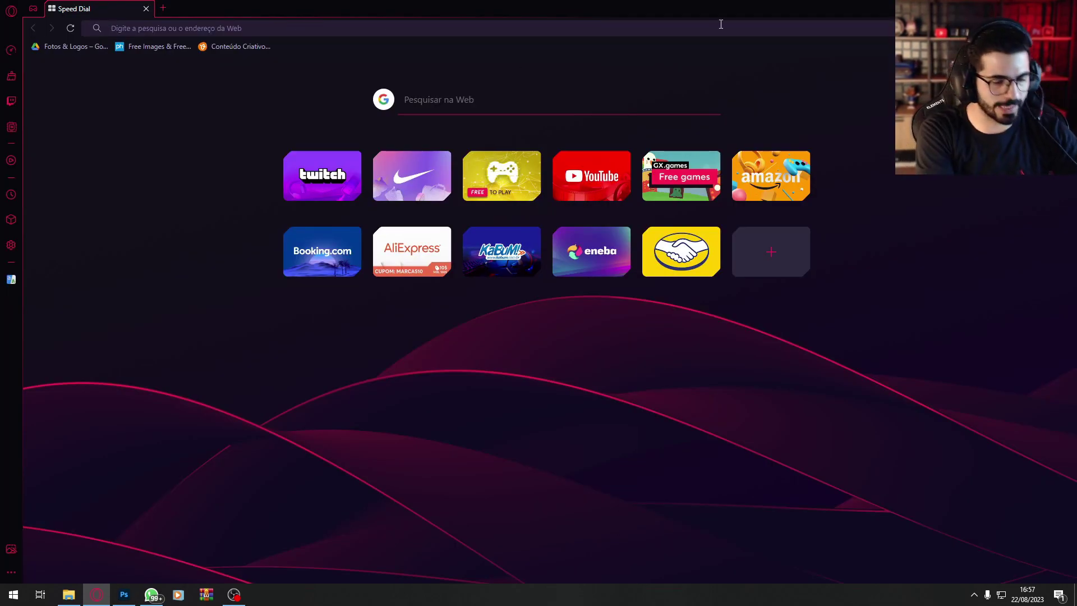
Step: Go to yandex.com in the web browser and open its image search
{"action": "type", "text": "yande"}
{"action": "key", "text": "Return"}
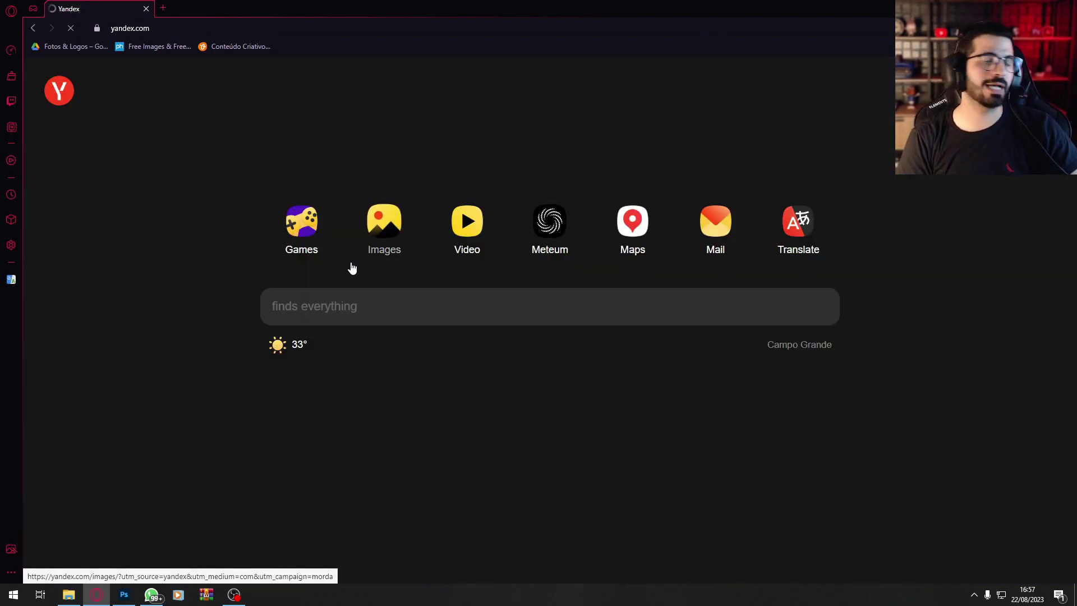
{"action": "left_click", "coordinate": [381, 235]}
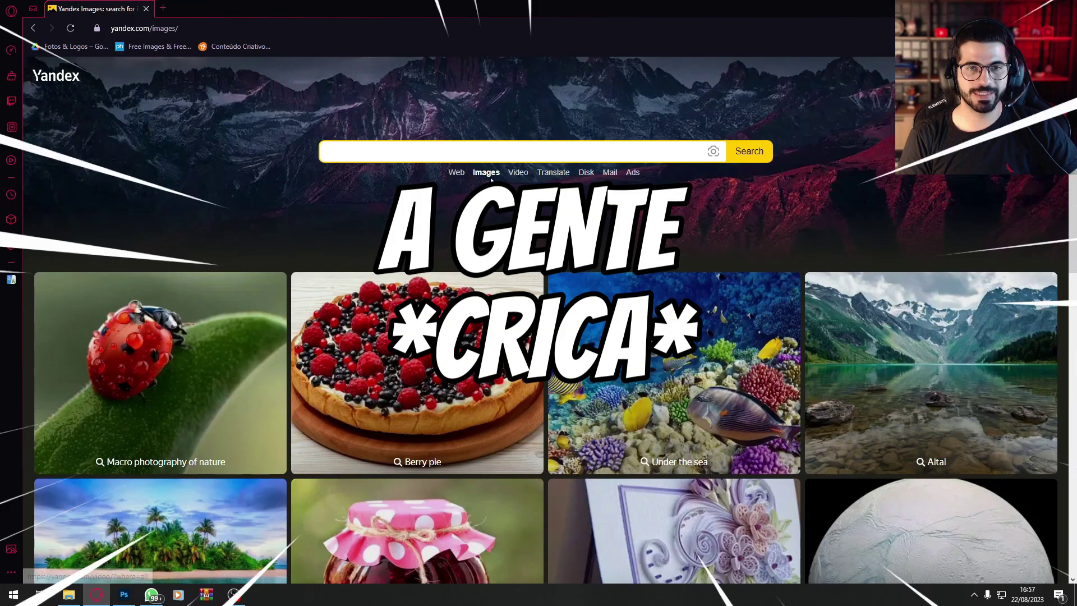
Step: Search the images for "pizza restaurant" and limit the results to the Large size
{"action": "left_click", "coordinate": [476, 150]}
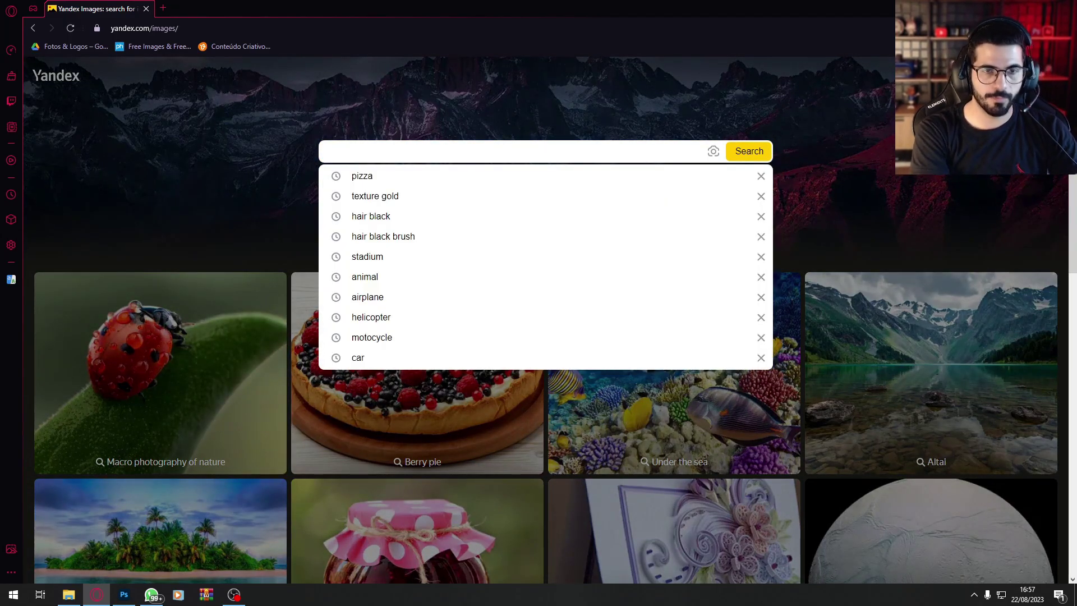
{"action": "type", "text": "ízza"}
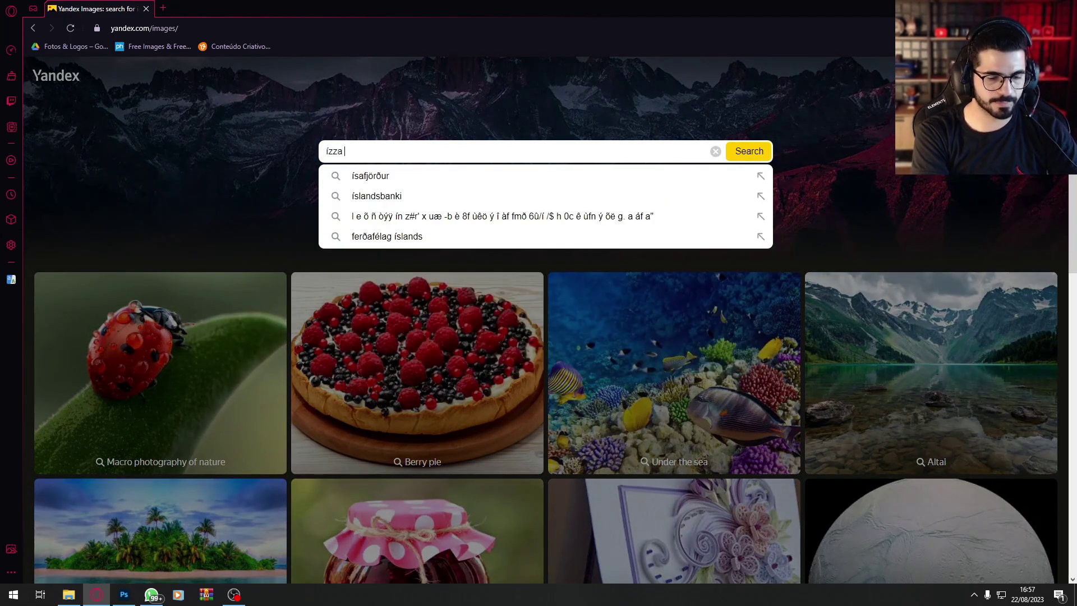
{"action": "type", "text": " restaurnt"}
{"action": "key", "text": "Return"}
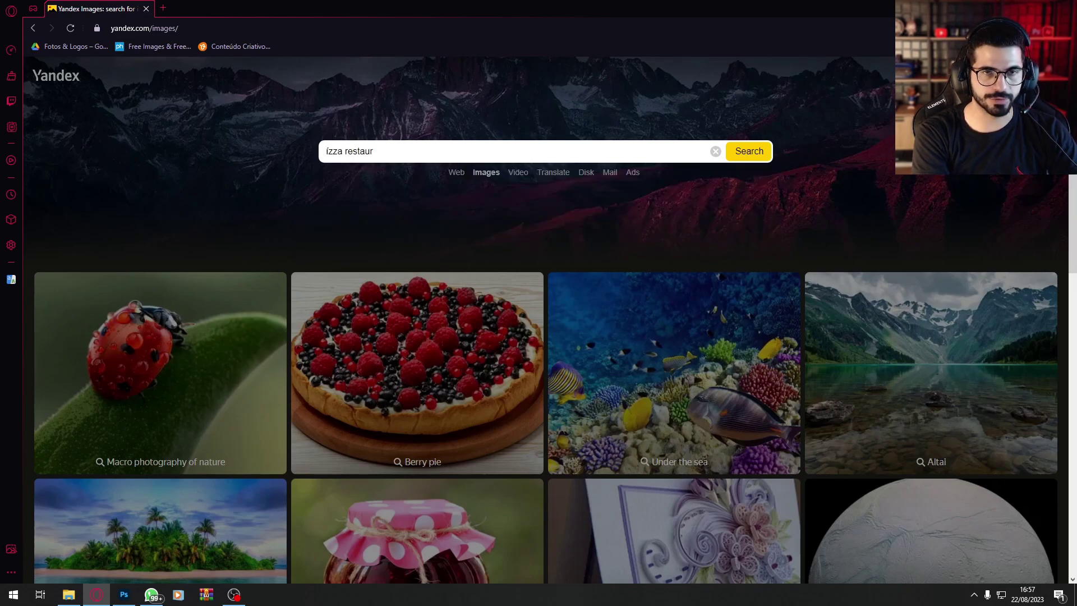
{"action": "left_click", "coordinate": [65, 124]}
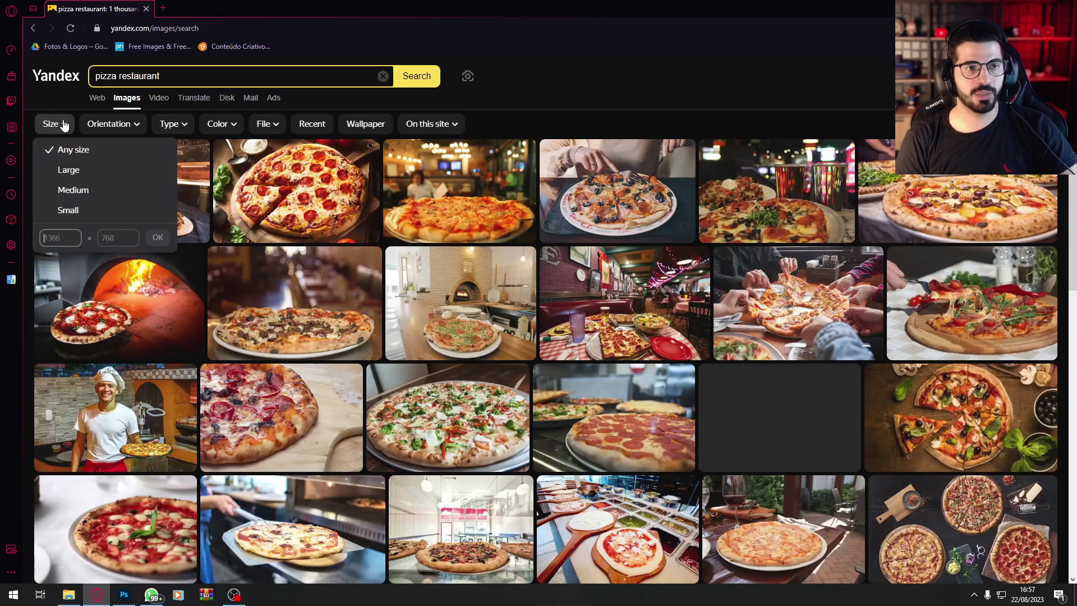
{"action": "left_click", "coordinate": [70, 169]}
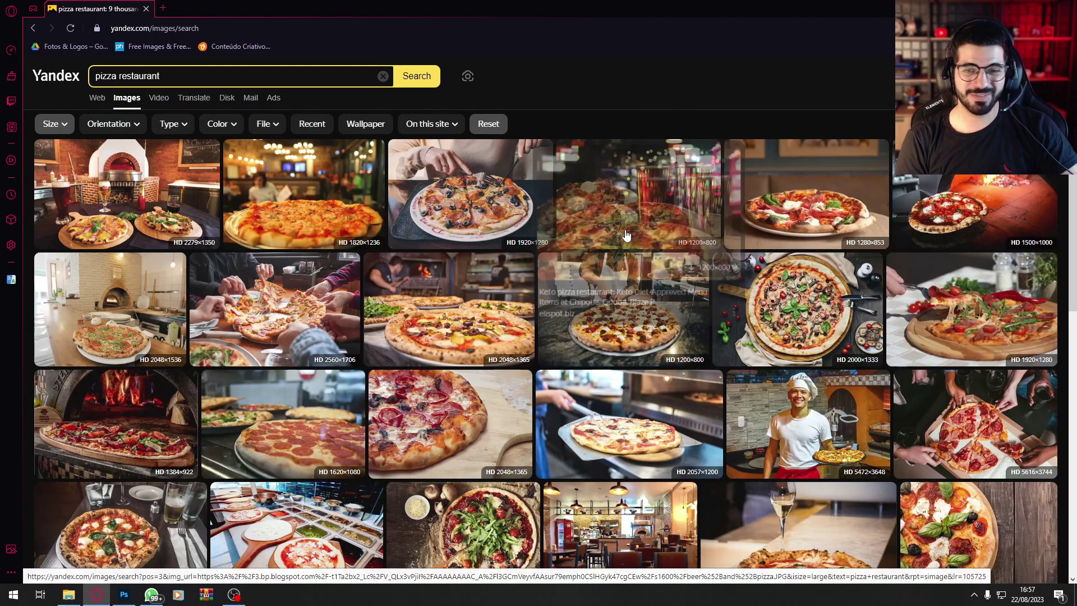
Step: Find the 2560×1707 pizzeria counter photo with orange walls and PIZZA signs in the results and copy the image
{"action": "scroll", "coordinate": [628, 234], "scroll_direction": "down", "scroll_amount": 8}
{"action": "scroll", "coordinate": [627, 234], "scroll_direction": "down", "scroll_amount": 10}
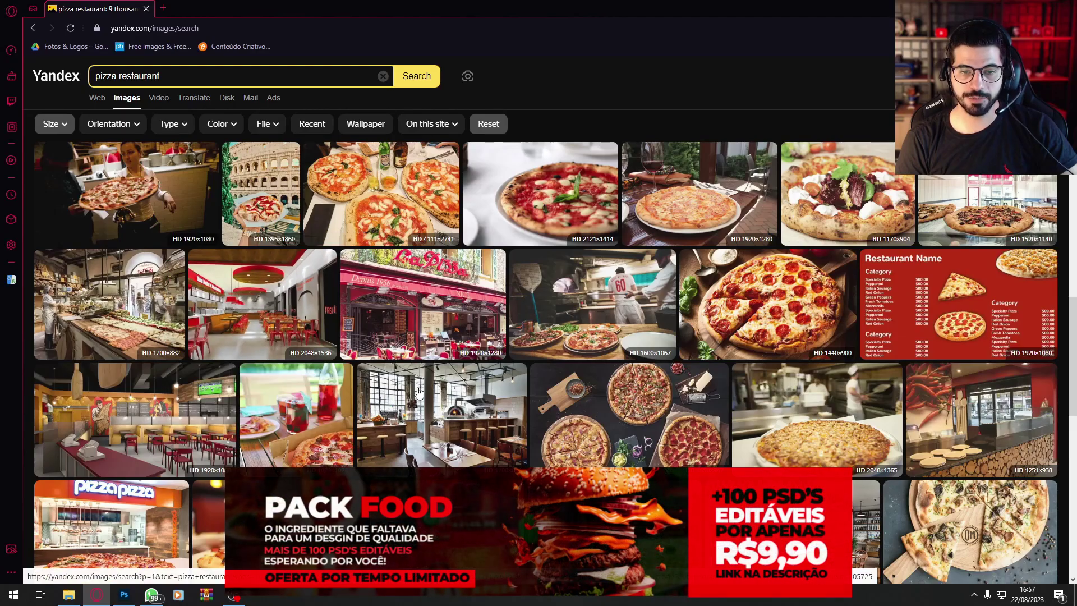
{"action": "scroll", "coordinate": [261, 322], "scroll_direction": "down", "scroll_amount": 5}
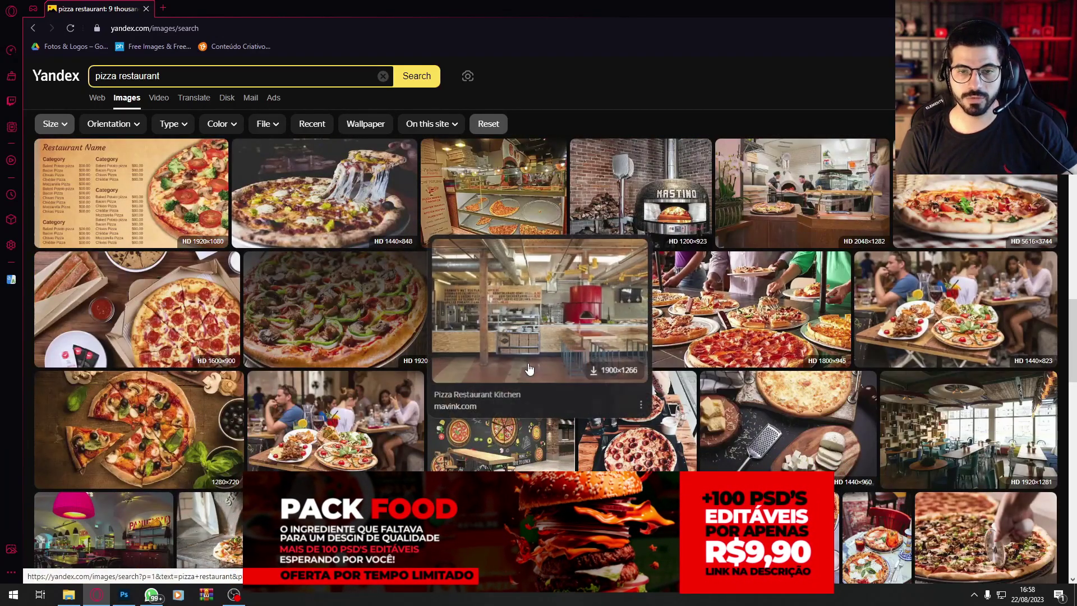
{"action": "scroll", "coordinate": [530, 366], "scroll_direction": "down", "scroll_amount": 5}
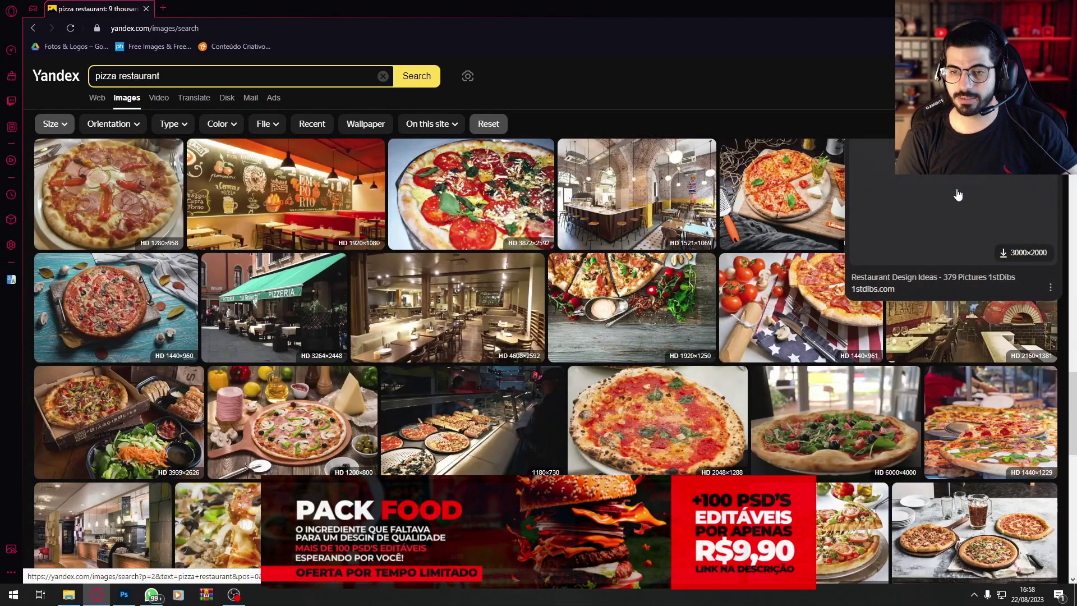
{"action": "scroll", "coordinate": [480, 441], "scroll_direction": "down", "scroll_amount": 5}
{"action": "scroll", "coordinate": [722, 391], "scroll_direction": "down", "scroll_amount": 5}
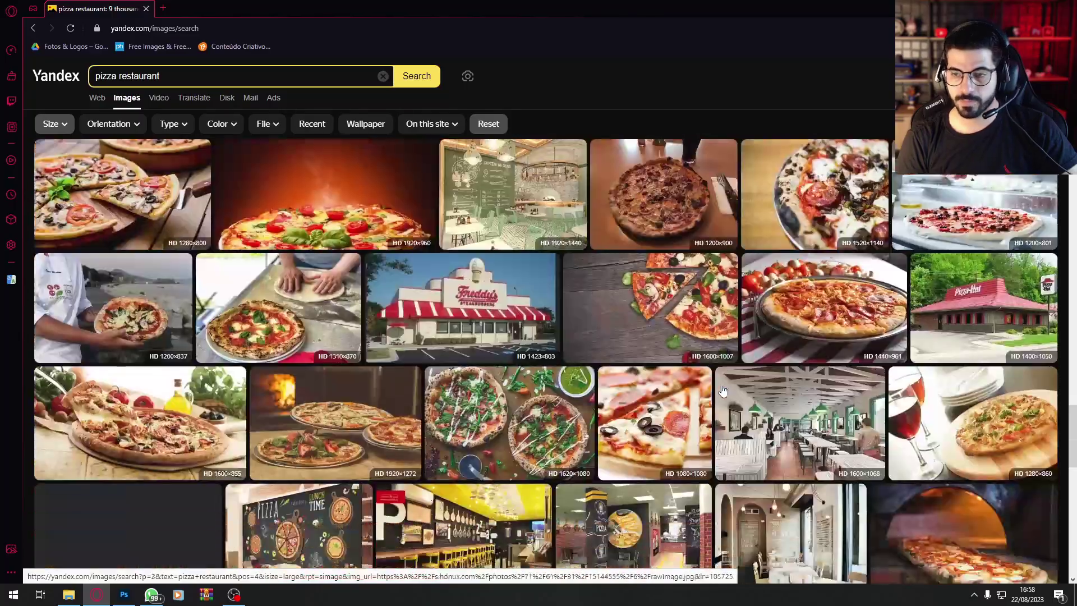
{"action": "scroll", "coordinate": [805, 383], "scroll_direction": "down", "scroll_amount": 10}
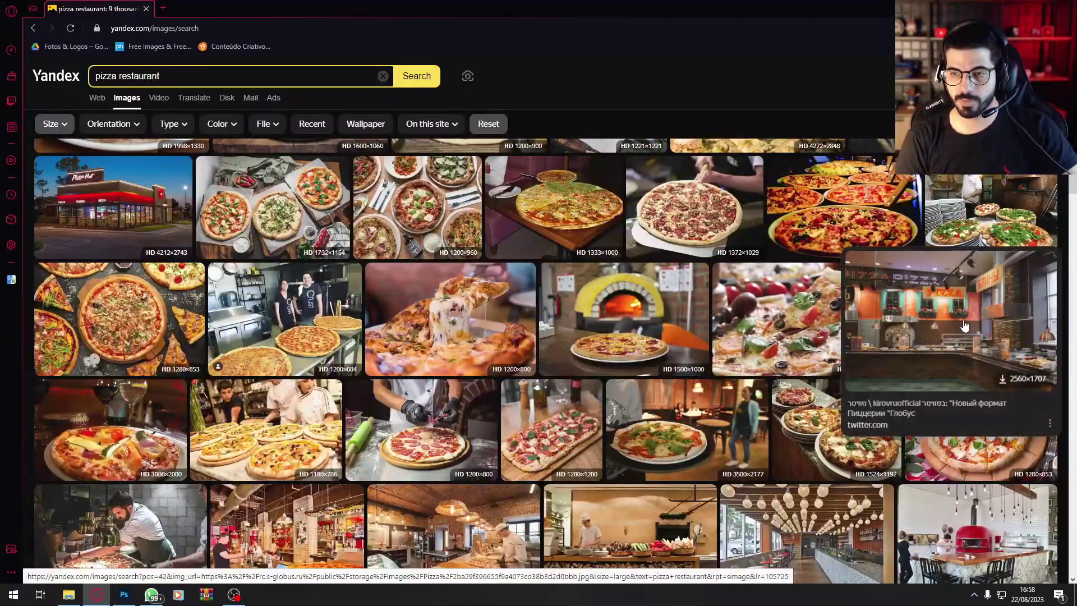
{"action": "left_click", "coordinate": [964, 325]}
{"action": "right_click", "coordinate": [445, 281]}
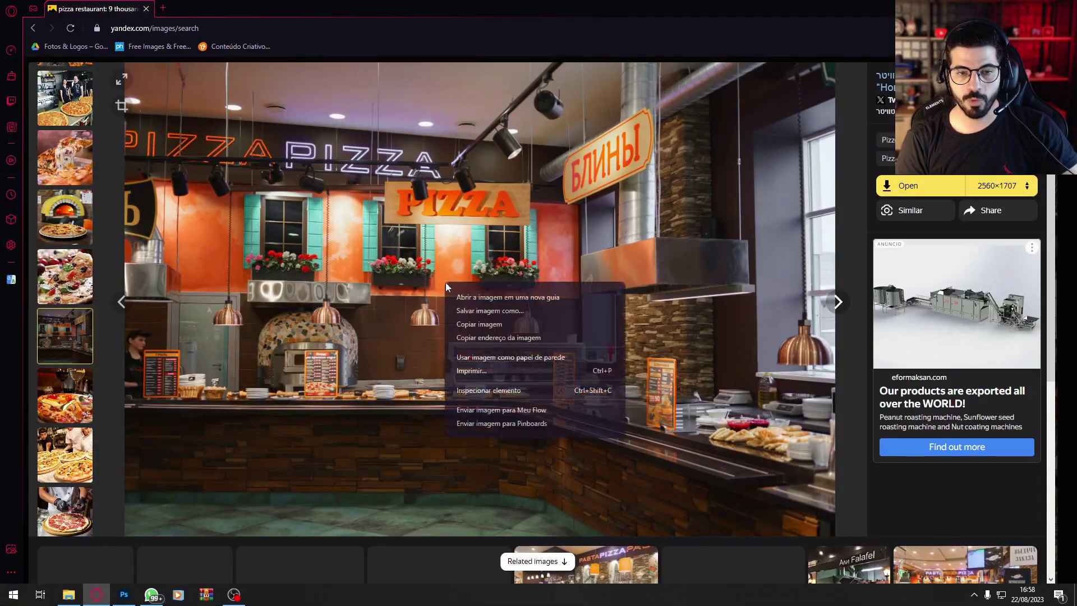
{"action": "left_click", "coordinate": [487, 325]}
Step: Switch to Photoshop, paste the copied pizzeria photo into the document and position it to cover the canvas
{"action": "key", "text": "alt+Tab"}
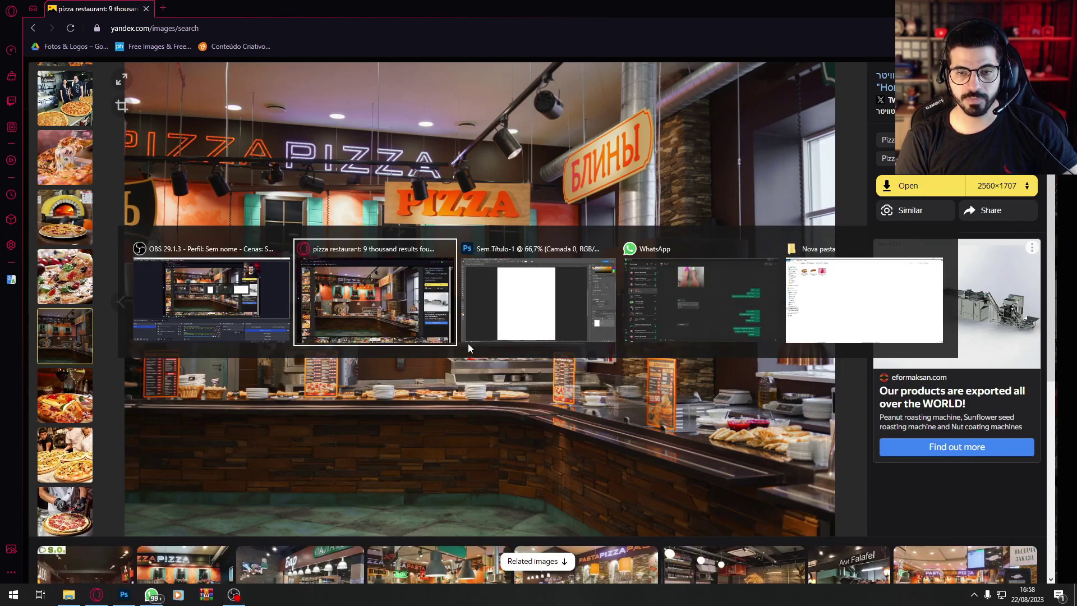
{"action": "key", "text": "ctrl+v"}
{"action": "left_click_drag", "start_coordinate": [607, 327], "coordinate": [436, 241]}
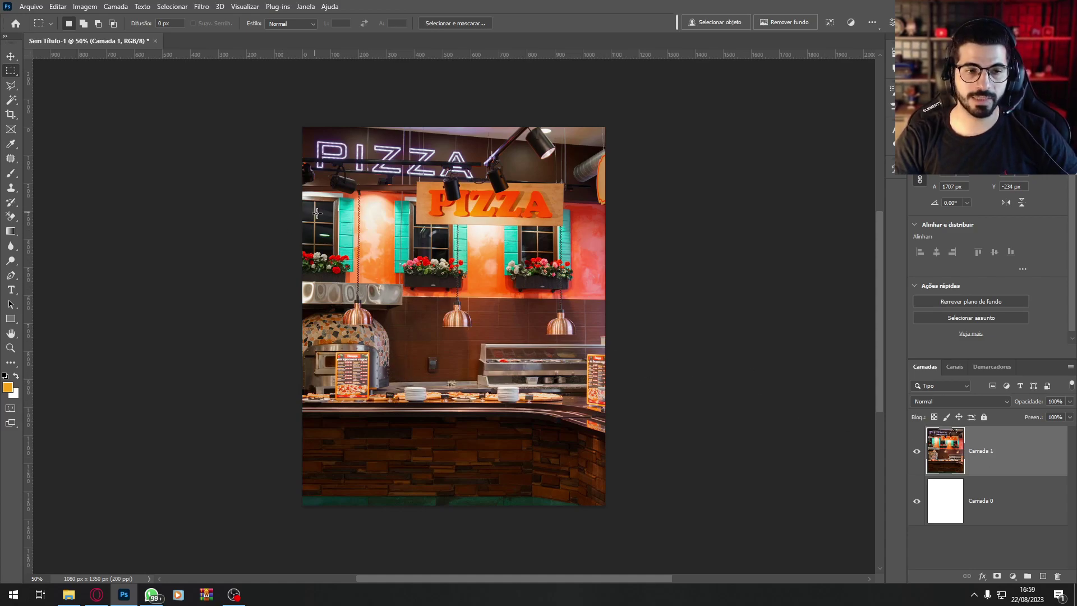
Step: Make a small square selection about 160 px high at the photo's upper left and fill it with a solid color layer in ffa500
{"action": "left_click_drag", "start_coordinate": [335, 196], "coordinate": [377, 241]}
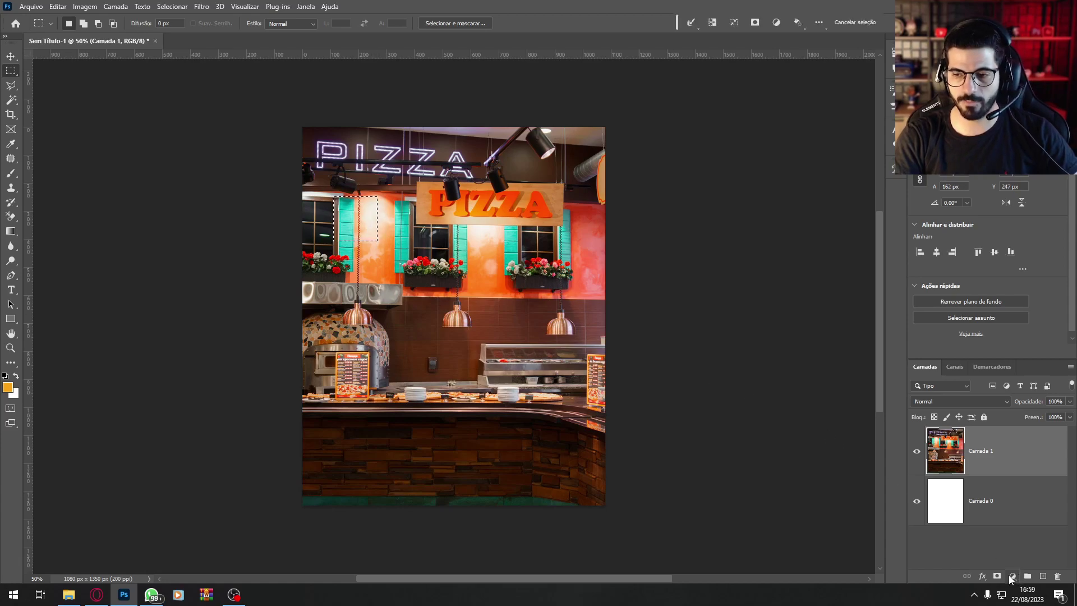
{"action": "left_click", "coordinate": [1012, 576]}
{"action": "left_click", "coordinate": [1008, 378]}
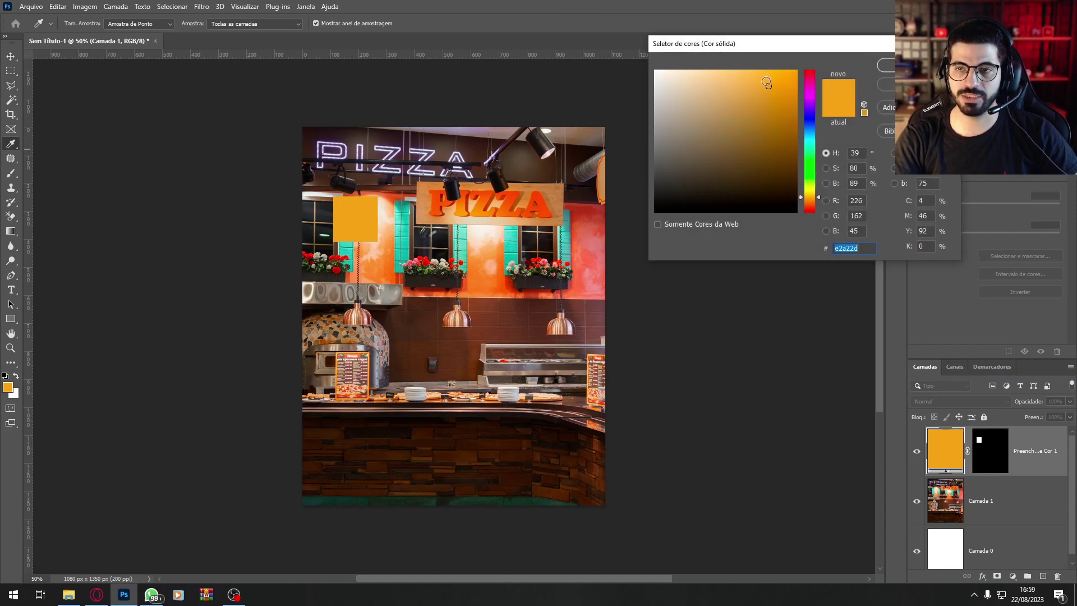
{"action": "type", "text": "ffa500"}
{"action": "left_click", "coordinate": [886, 65]}
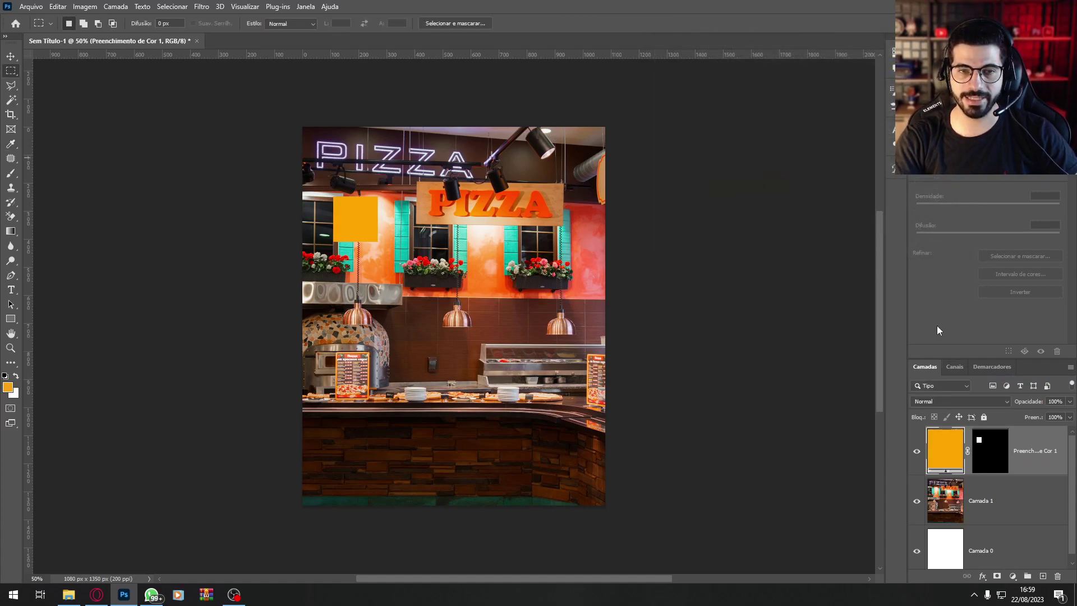
Step: Duplicate the orange color square, place the copy directly below the original and recolor it to dark brown 8b5a00
{"action": "key", "text": "ctrl+j"}
{"action": "left_click_drag", "start_coordinate": [359, 224], "coordinate": [362, 269]}
{"action": "double_click", "coordinate": [936, 444]}
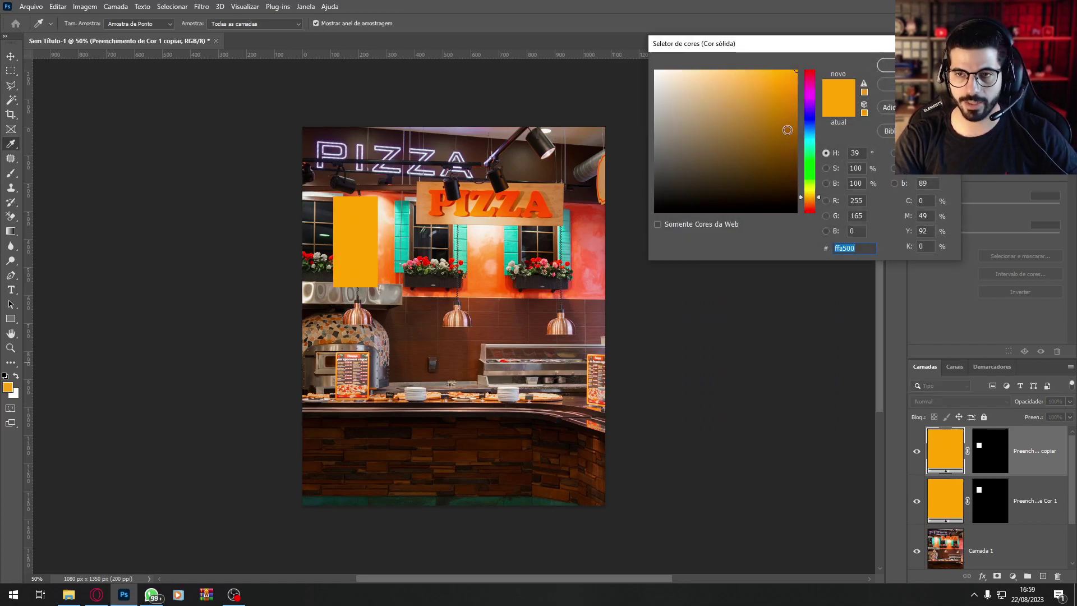
{"action": "left_click", "coordinate": [803, 139]}
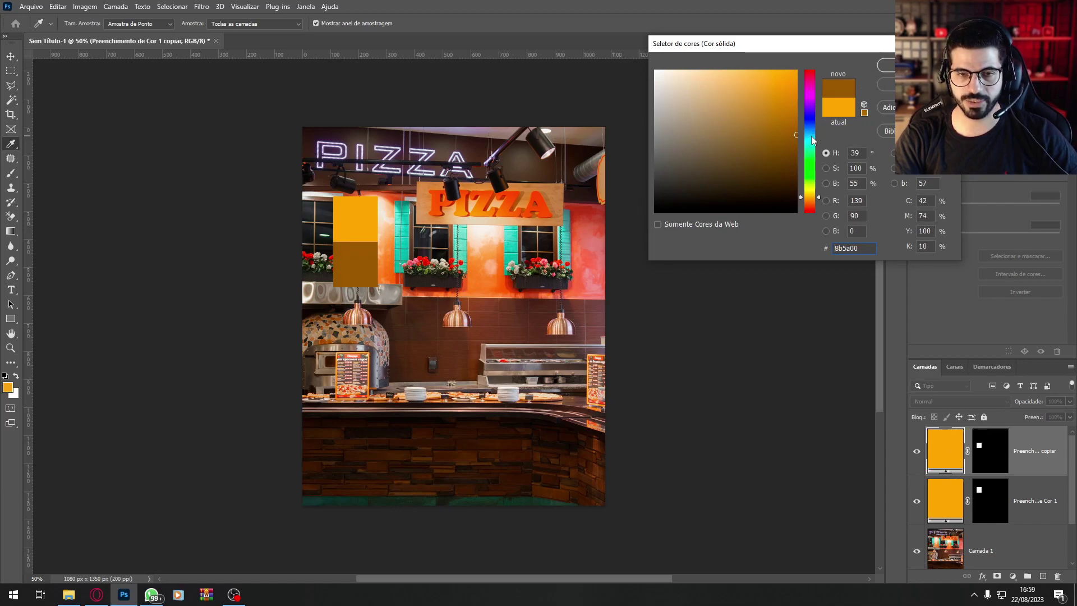
{"action": "key", "text": "Return"}
Step: Duplicate the ffa500 square again, place this copy directly above the original and recolor it to ff7e00
{"action": "key", "text": "alt+bracketleft"}
{"action": "key", "text": "ctrl+j"}
{"action": "key", "text": "m"}
{"action": "left_click_drag", "start_coordinate": [368, 250], "coordinate": [373, 200]}
{"action": "double_click", "coordinate": [945, 497]}
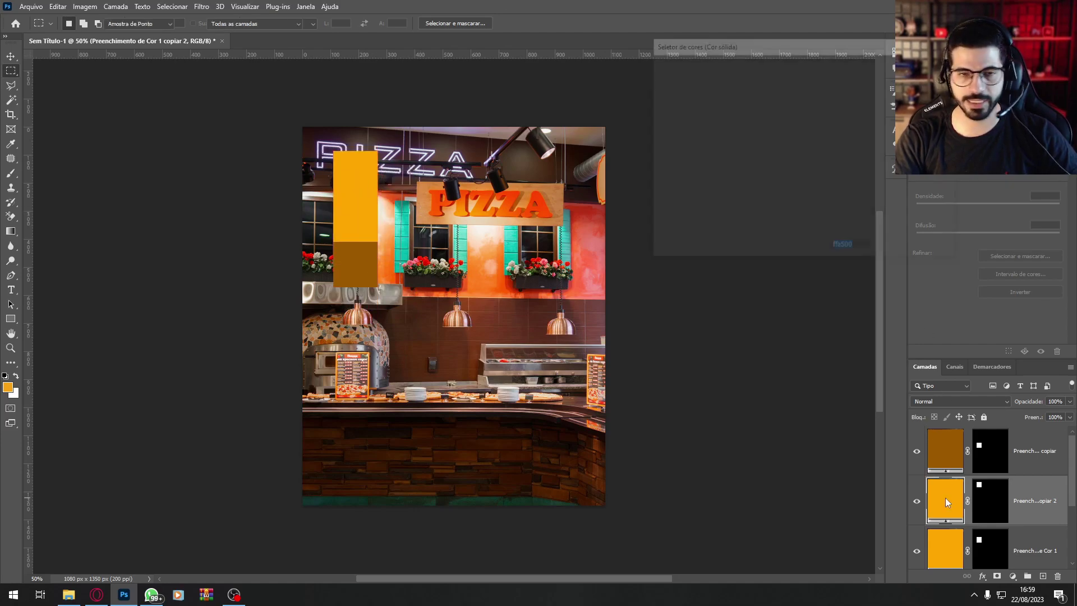
{"action": "left_click", "coordinate": [810, 201]}
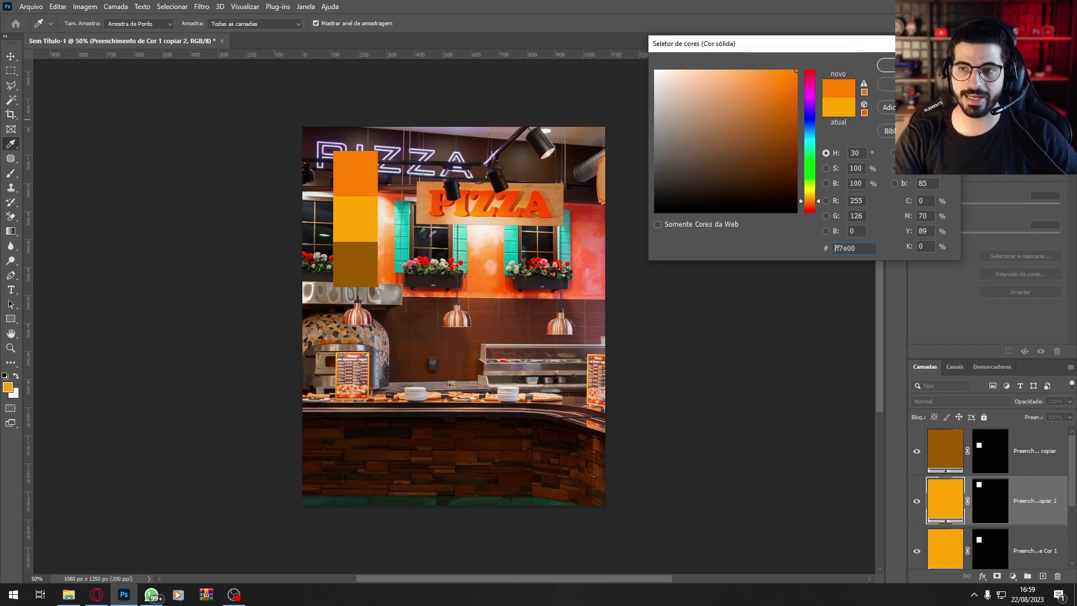
{"action": "left_click", "coordinate": [916, 65]}
Step: Merge the three color square layers into one palette layer and shift it slightly down on the canvas
{"action": "left_click", "coordinate": [1044, 454]}
{"action": "left_click", "coordinate": [1043, 547], "text": "shift"}
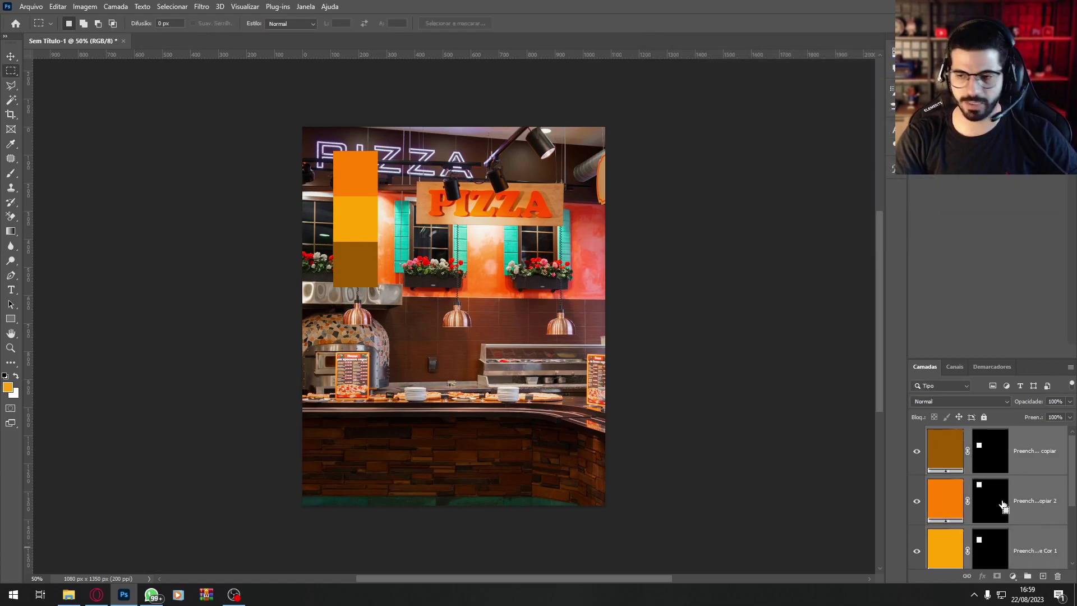
{"action": "key", "text": "ctrl+e"}
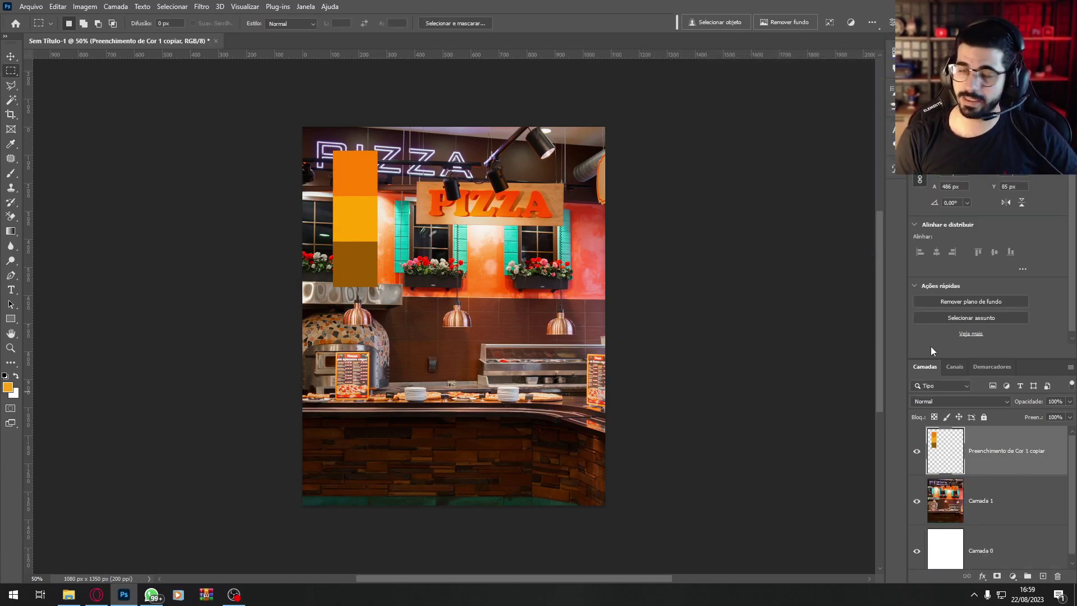
{"action": "left_click_drag", "start_coordinate": [454, 248], "coordinate": [447, 289]}
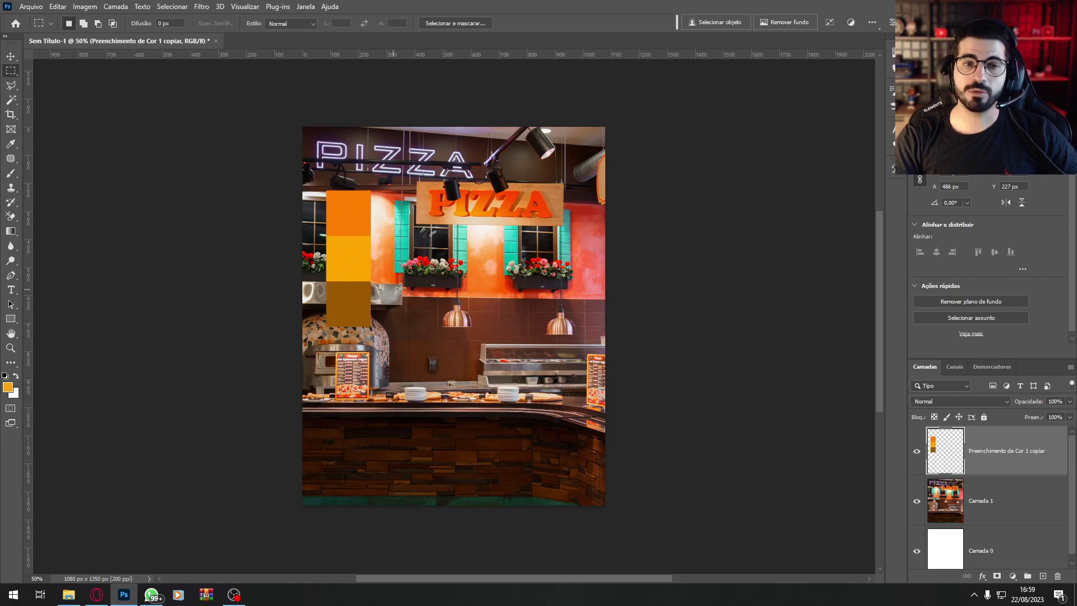
Step: Hide the merged palette layer and add a Gradient Map adjustment layer above the pizzeria photo, Camada 1
{"action": "left_click", "coordinate": [917, 451]}
{"action": "left_click", "coordinate": [1004, 502]}
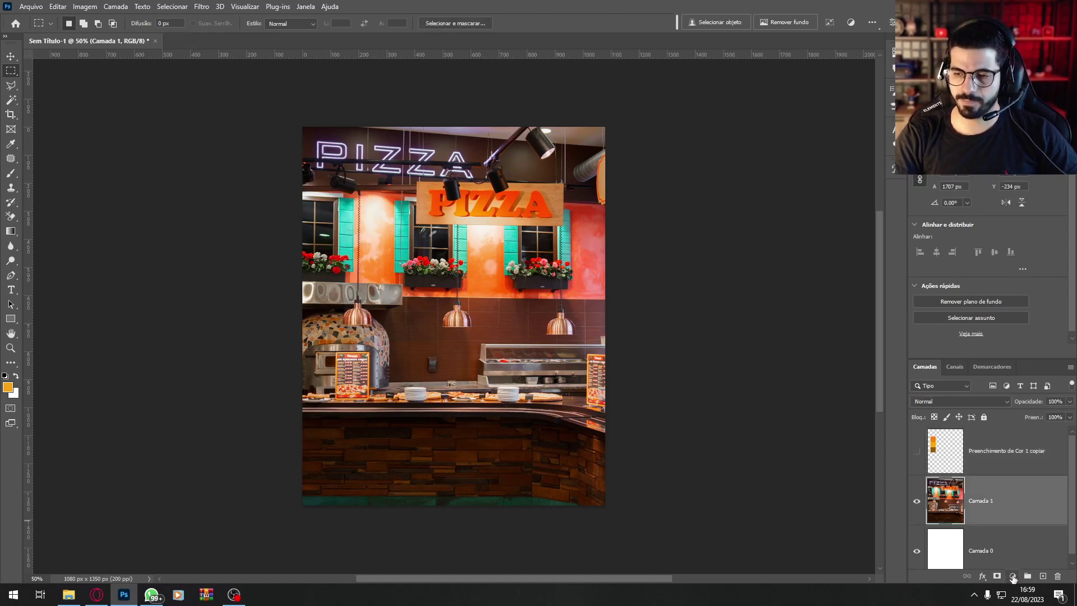
{"action": "left_click", "coordinate": [1013, 576]}
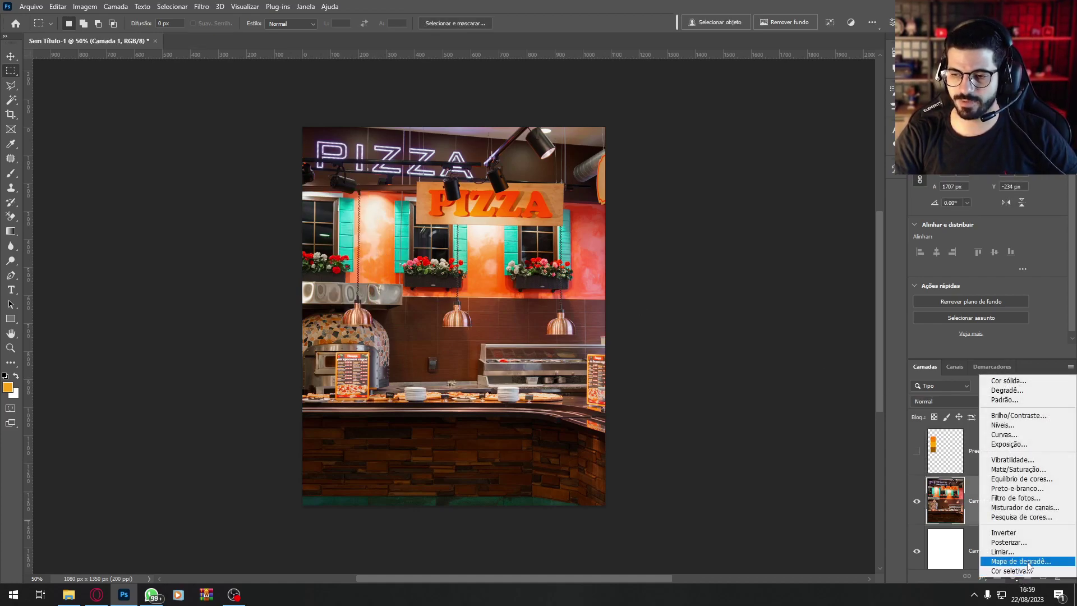
{"action": "left_click", "coordinate": [1020, 561]}
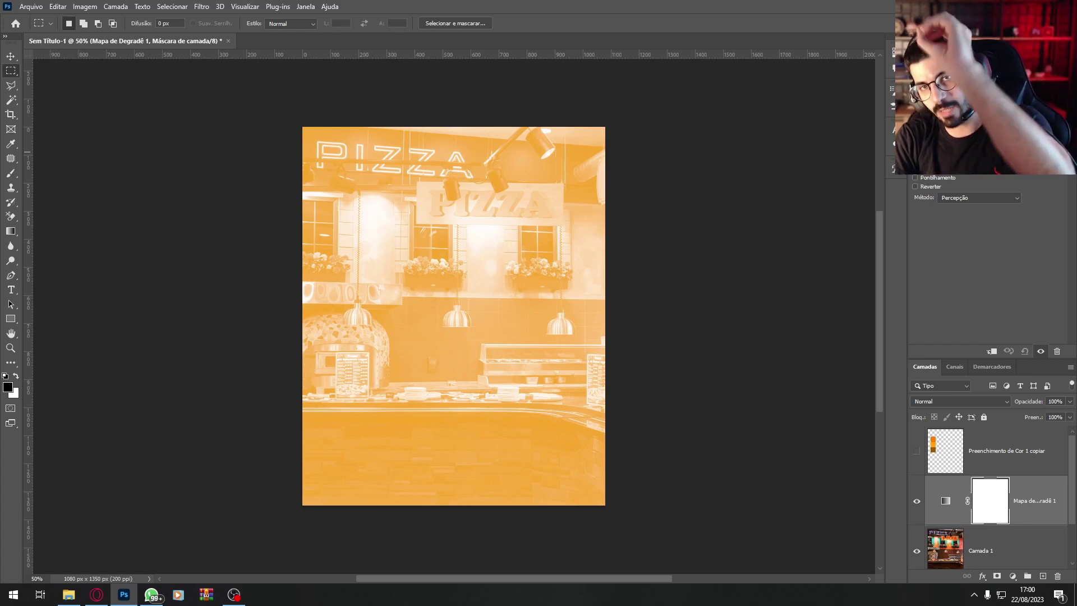
Step: Open the gradient map's gradient for editing and recolor its white end stop to ffa200
{"action": "left_click", "coordinate": [978, 171]}
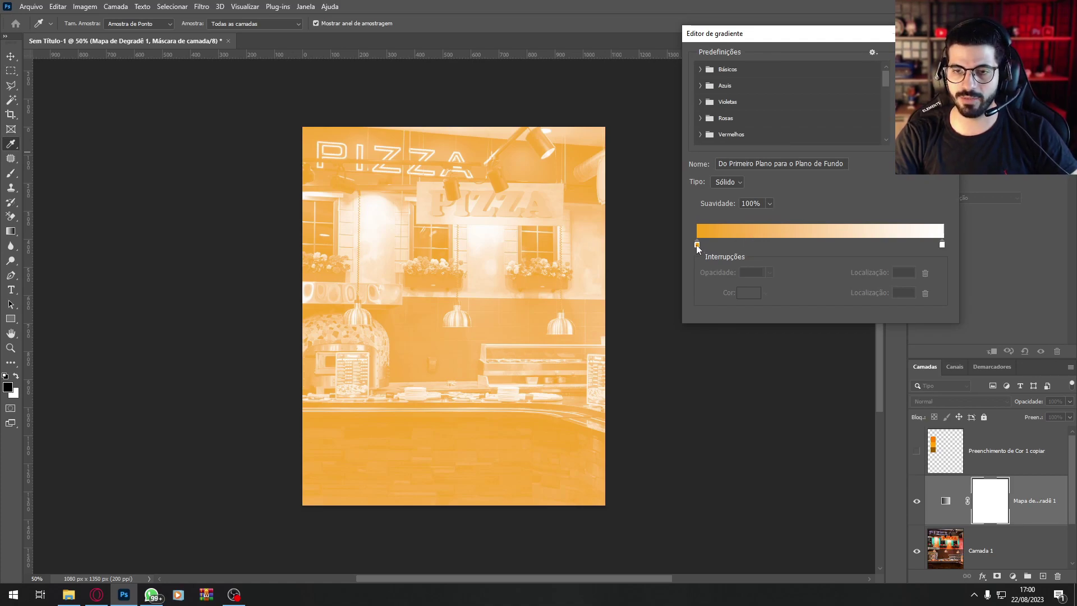
{"action": "left_click", "coordinate": [941, 247]}
{"action": "left_click", "coordinate": [753, 296]}
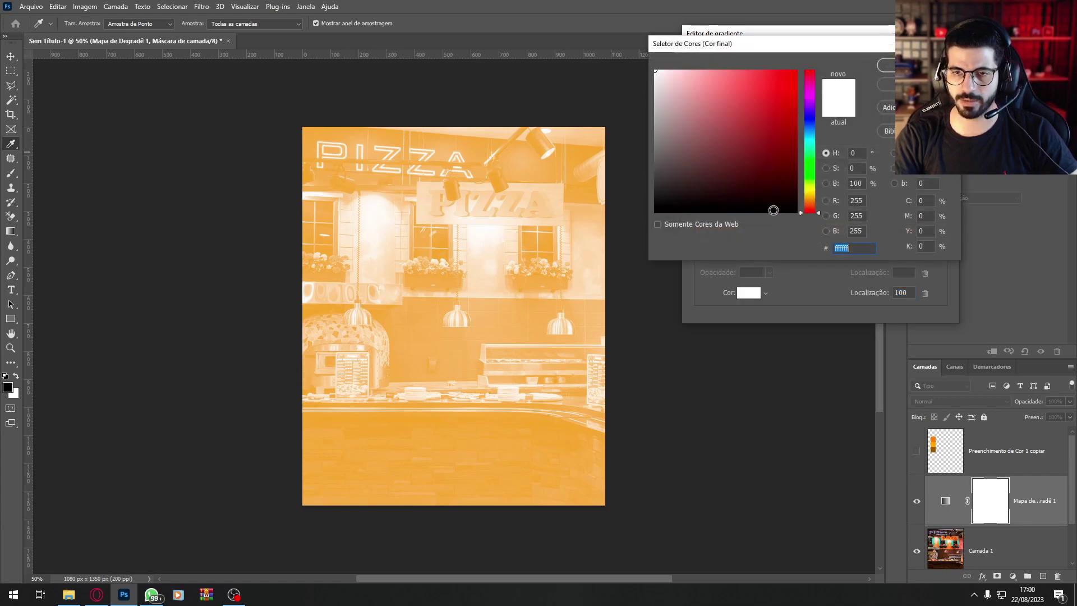
{"action": "left_click", "coordinate": [810, 198]}
{"action": "type", "text": "ffa200"}
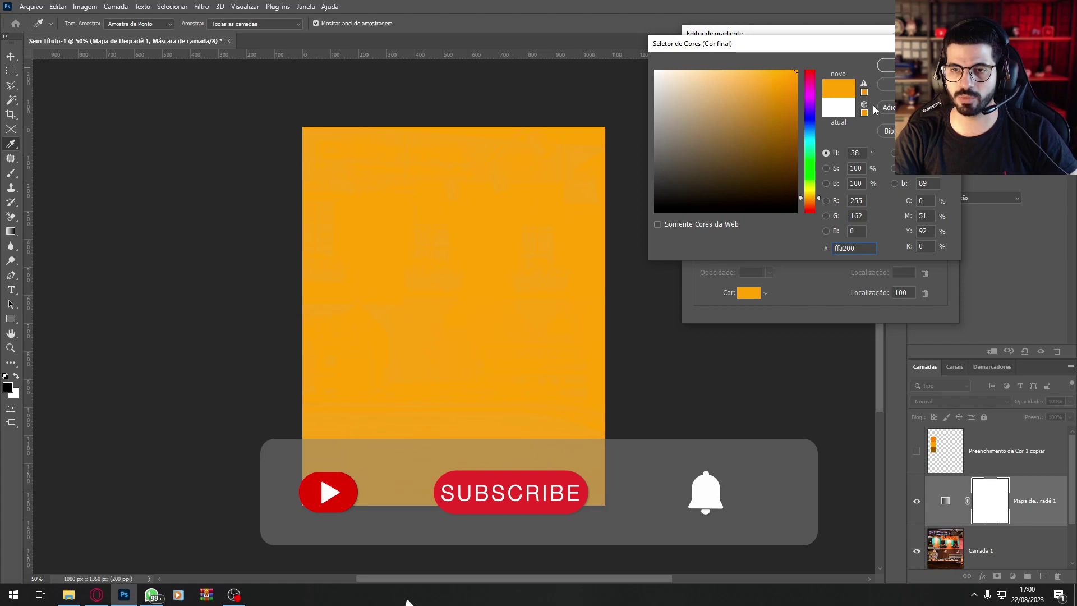
{"action": "key", "text": "Return"}
Step: Recolor the gradient's start stop to the deeper orange ff6c00 and apply the edited gradient
{"action": "double_click", "coordinate": [697, 245]}
{"action": "left_click", "coordinate": [816, 205]}
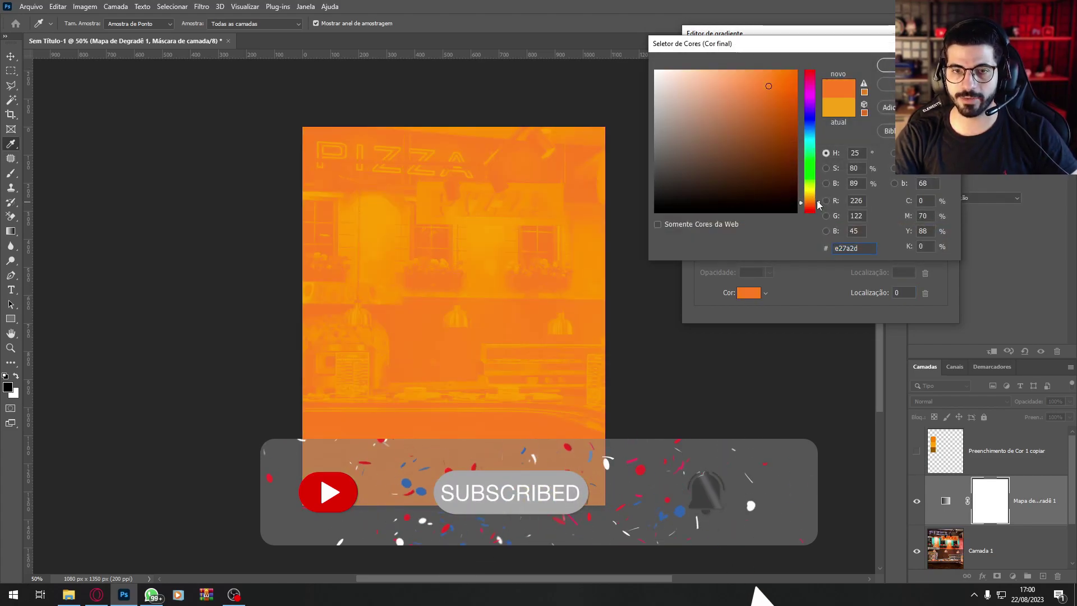
{"action": "left_click", "coordinate": [796, 71]}
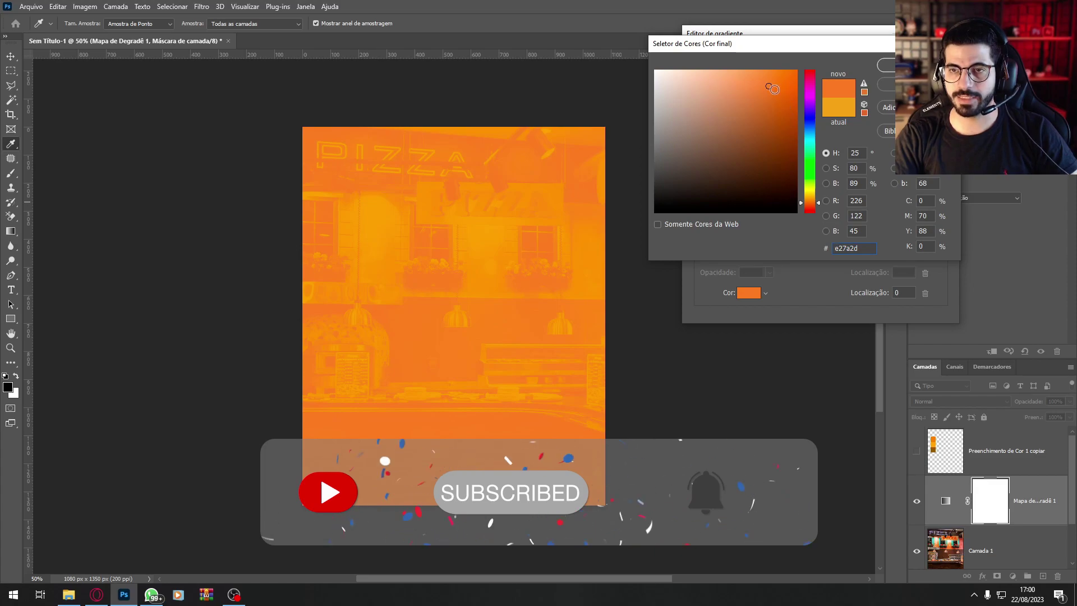
{"action": "left_click", "coordinate": [811, 199]}
{"action": "left_click", "coordinate": [812, 202]}
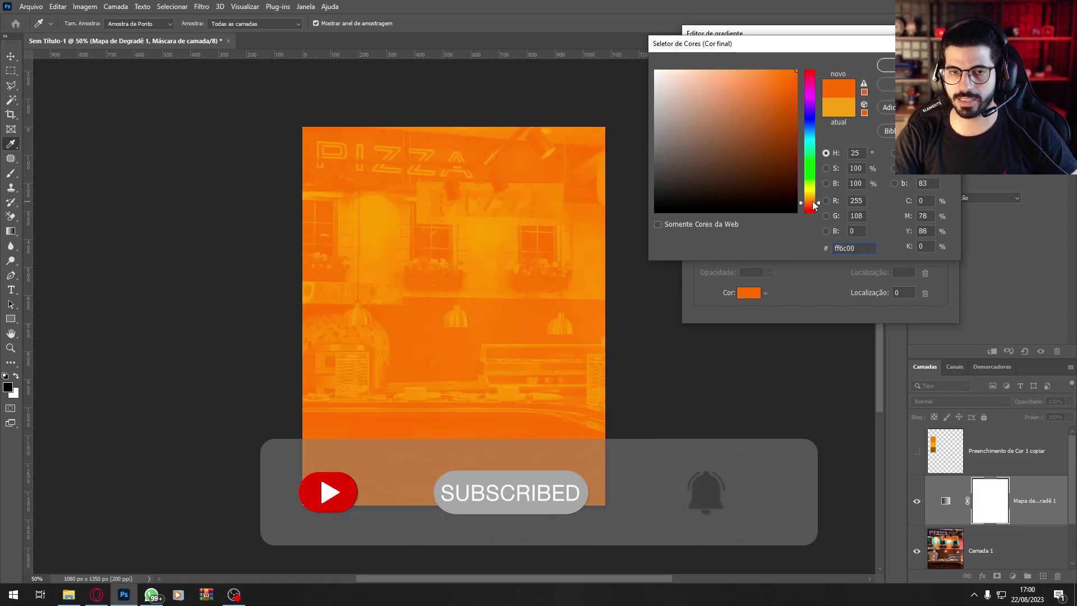
{"action": "key", "text": "Return"}
{"action": "key", "text": "Return"}
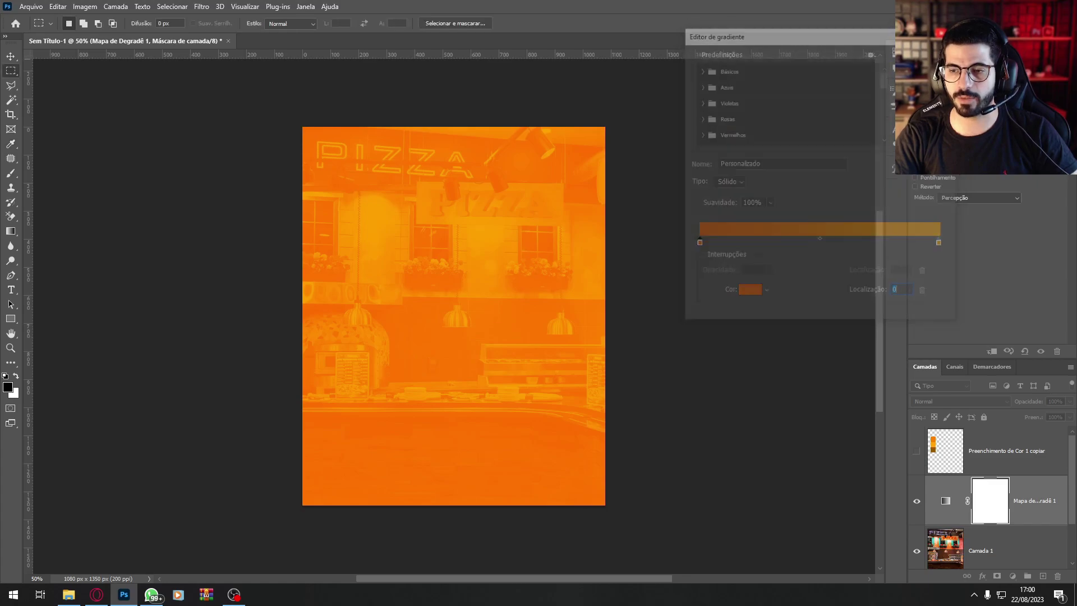
Step: Compare the three-color palette with the toned photo by briefly showing the palette layer, leaving it hidden
{"action": "left_click", "coordinate": [916, 453]}
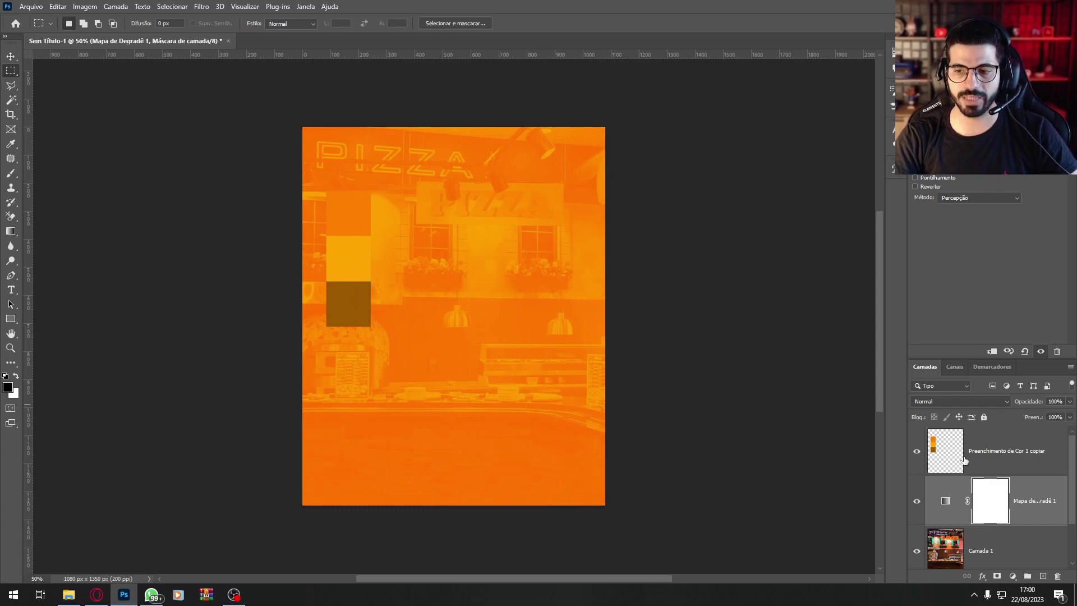
{"action": "left_click", "coordinate": [918, 452]}
Step: Create a new layer above the Gradient Map adjustment and fill it with 50% gray (50% Cinza)
{"action": "left_click", "coordinate": [1038, 508]}
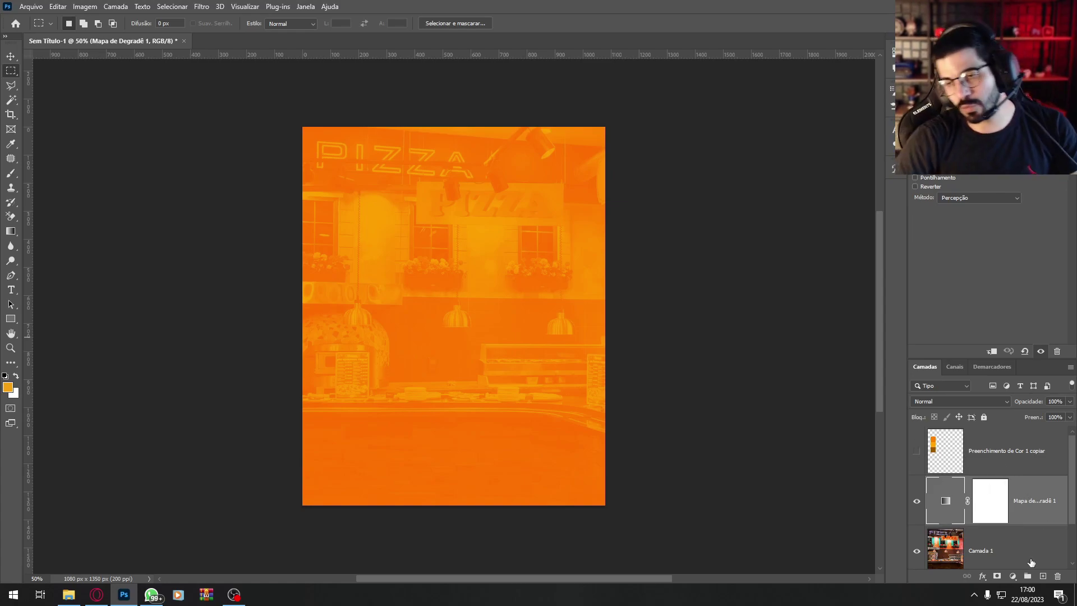
{"action": "left_click", "coordinate": [1013, 578]}
{"action": "left_click", "coordinate": [949, 486]}
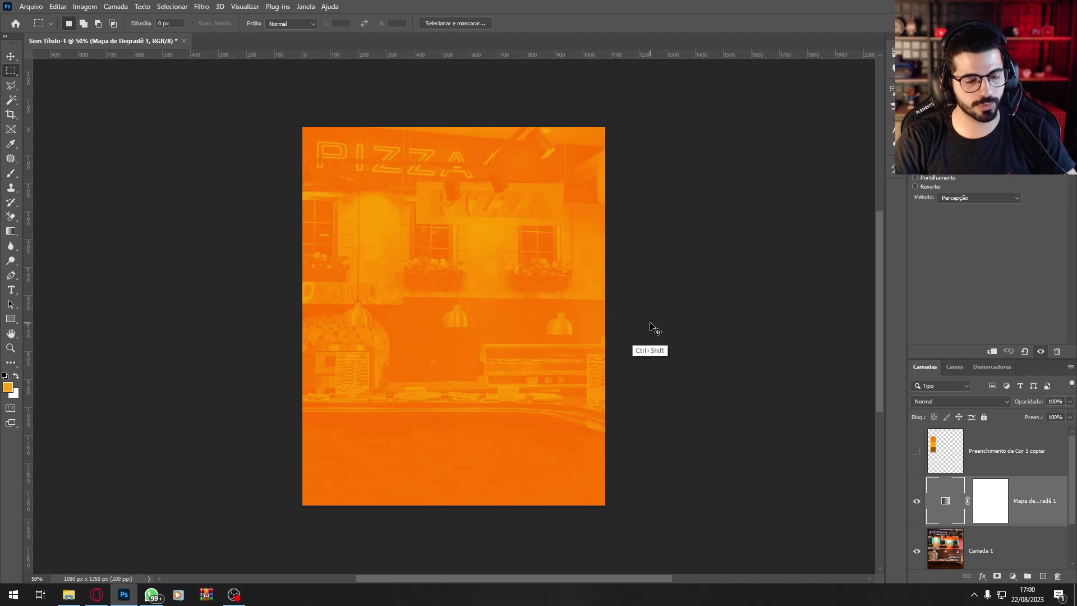
{"action": "key", "text": "ctrl+shift+n"}
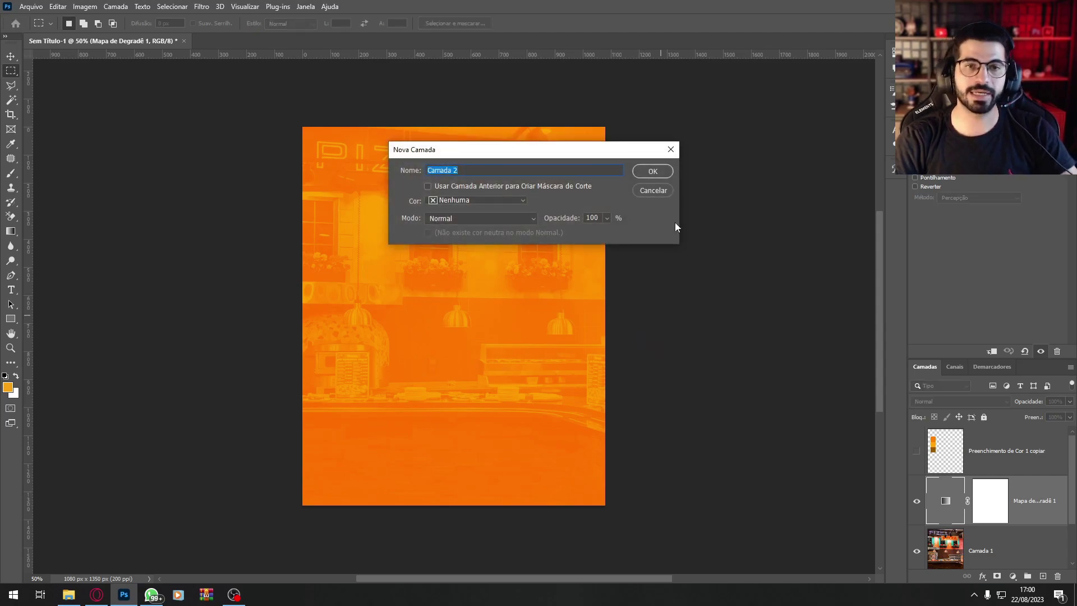
{"action": "key", "text": "Return"}
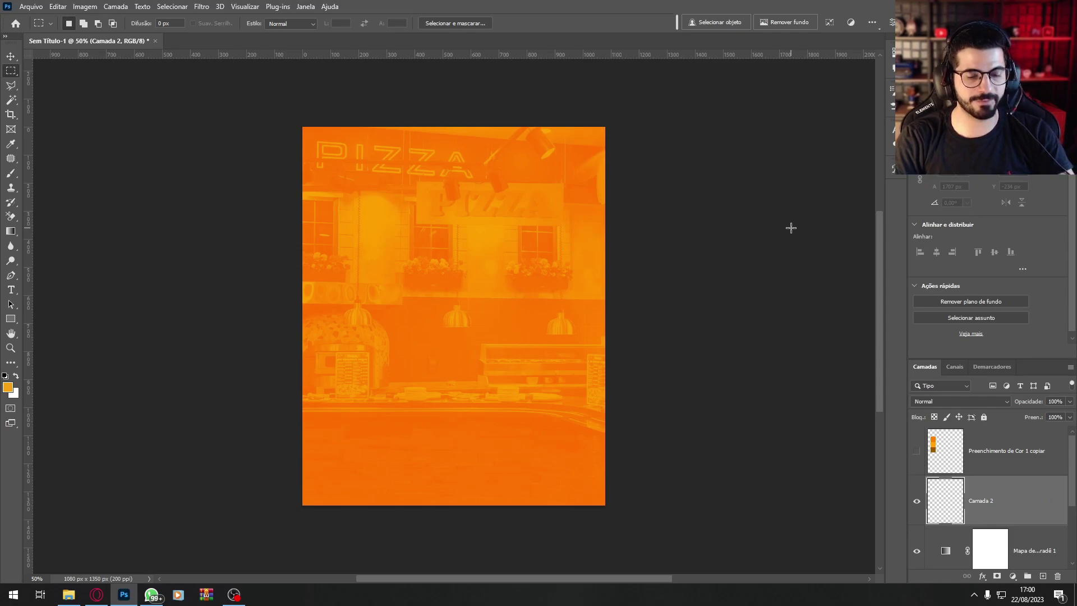
{"action": "key", "text": "shift+F5"}
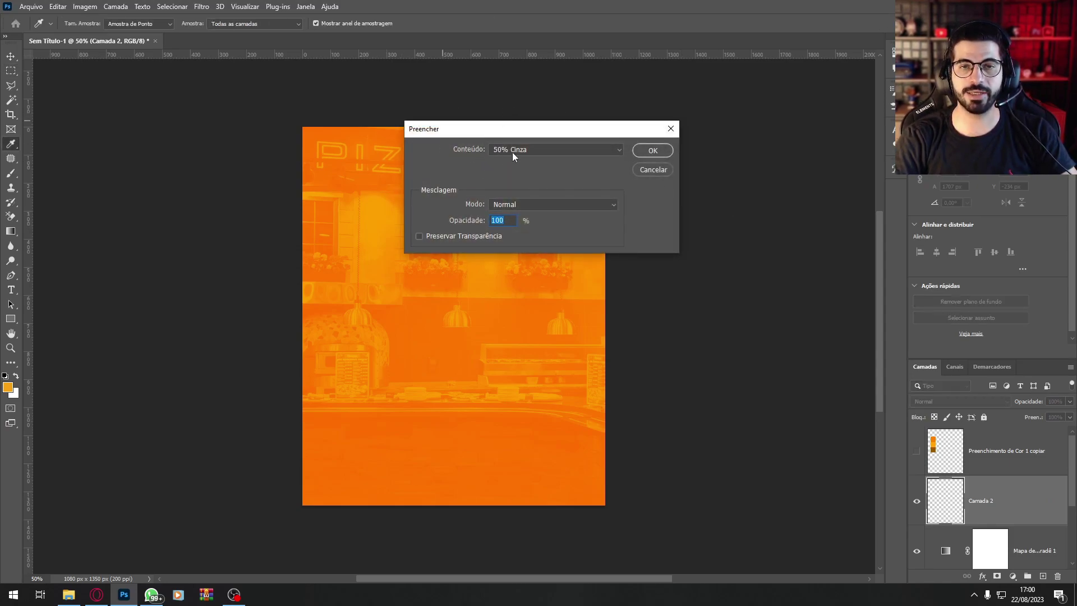
{"action": "left_click", "coordinate": [526, 153]}
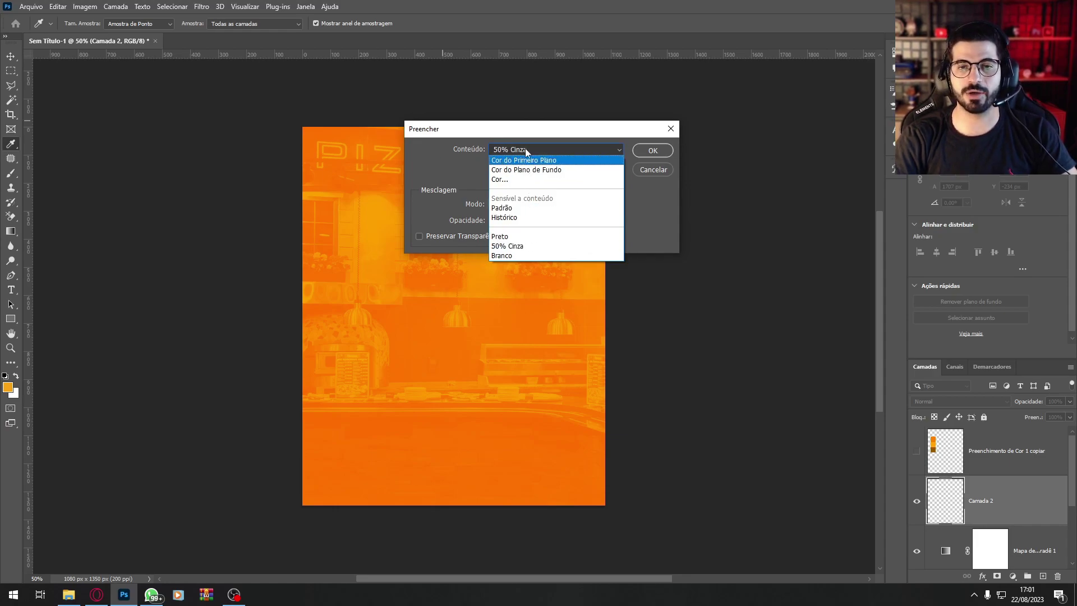
{"action": "left_click", "coordinate": [526, 247]}
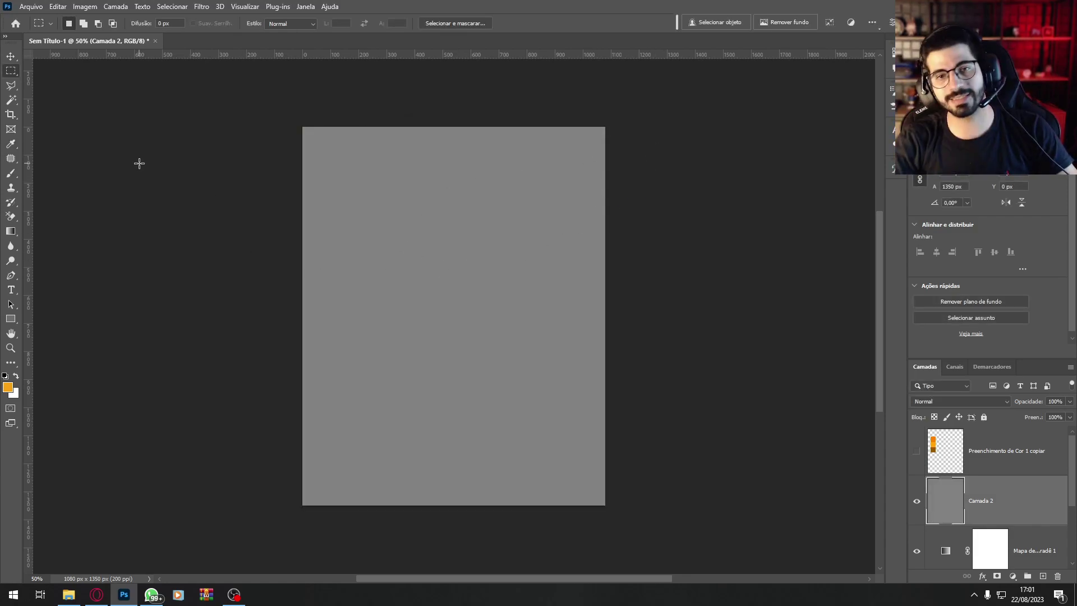
Step: Apply the Texturizer (Texturizador) filter from the Filter Gallery to the gray layer, Camada 2
{"action": "left_click", "coordinate": [202, 7]}
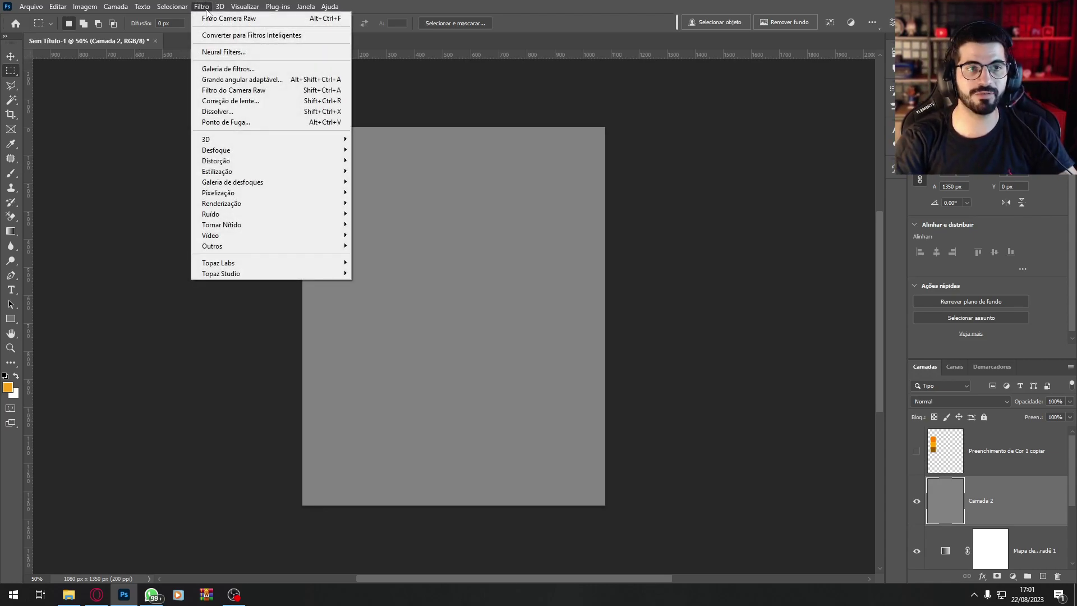
{"action": "left_click", "coordinate": [260, 71]}
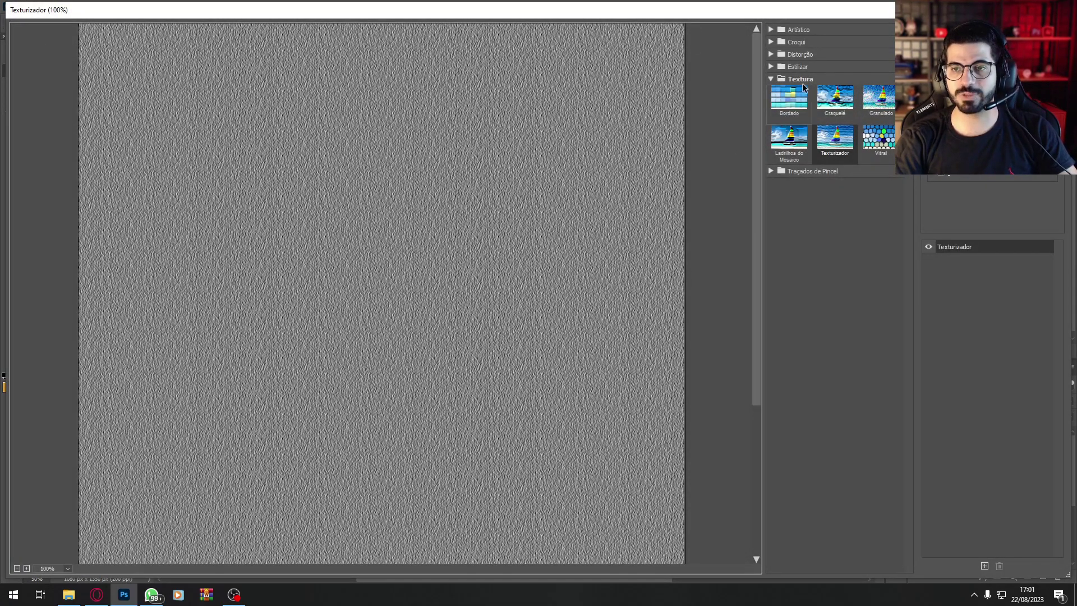
{"action": "left_click", "coordinate": [839, 143]}
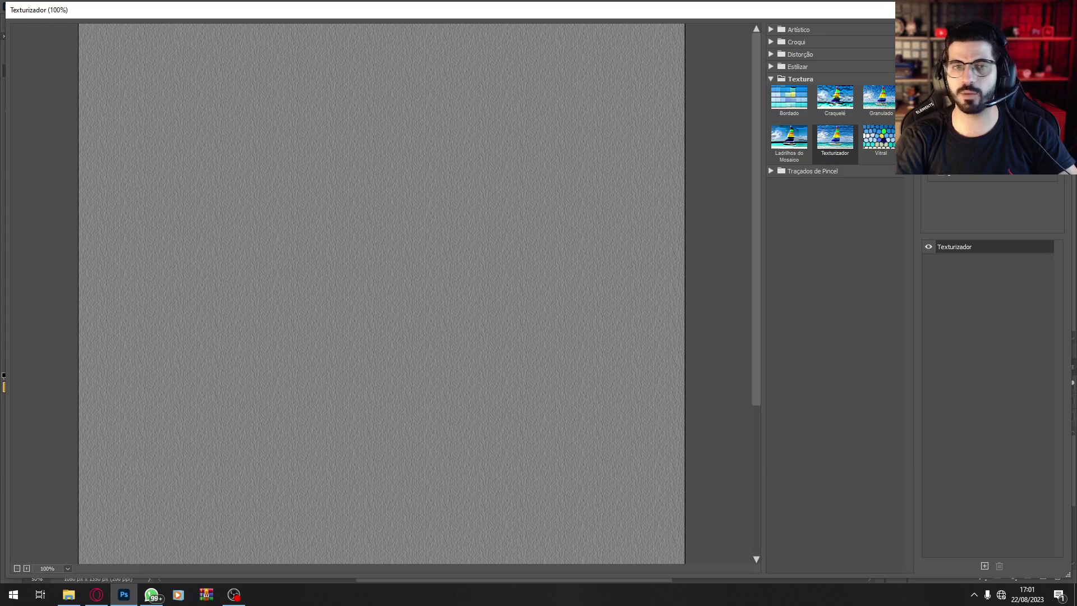
{"action": "key", "text": "Return"}
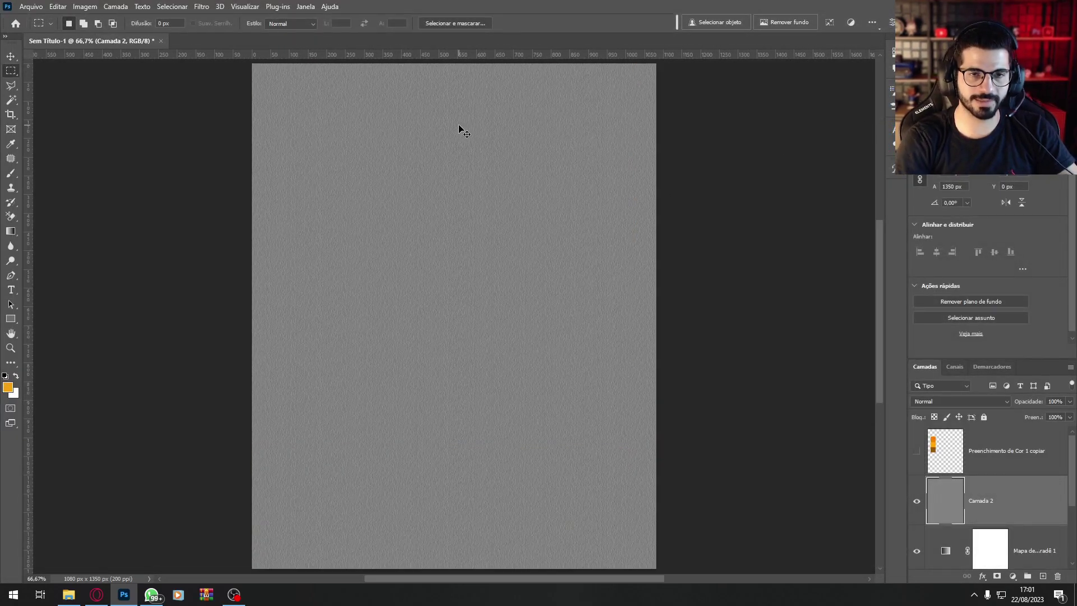
Step: Set the textured gray layer's blend mode to Soft Light (Luz Indireta) and inspect the texture up close, leaving the layer visible
{"action": "left_click", "coordinate": [956, 404]}
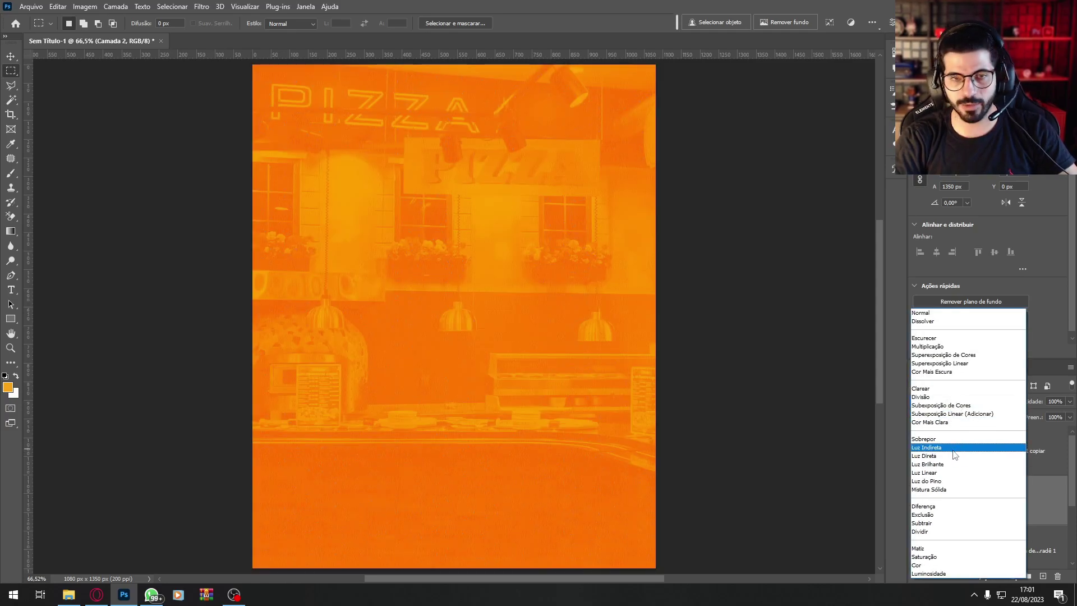
{"action": "left_click", "coordinate": [956, 447]}
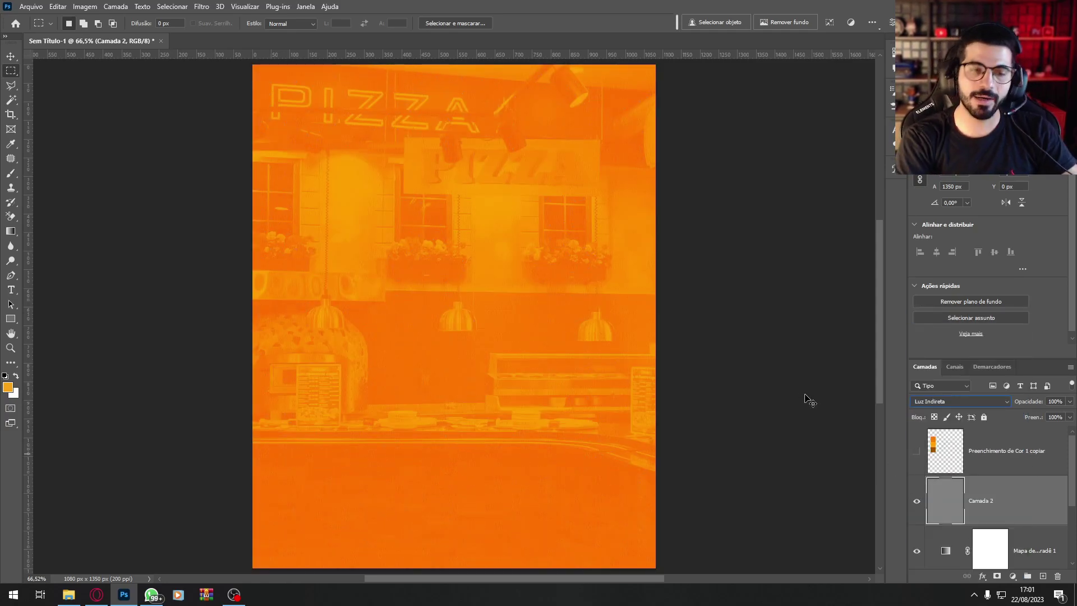
{"action": "key", "text": "ctrl+plus"}
{"action": "key", "text": "ctrl+plus"}
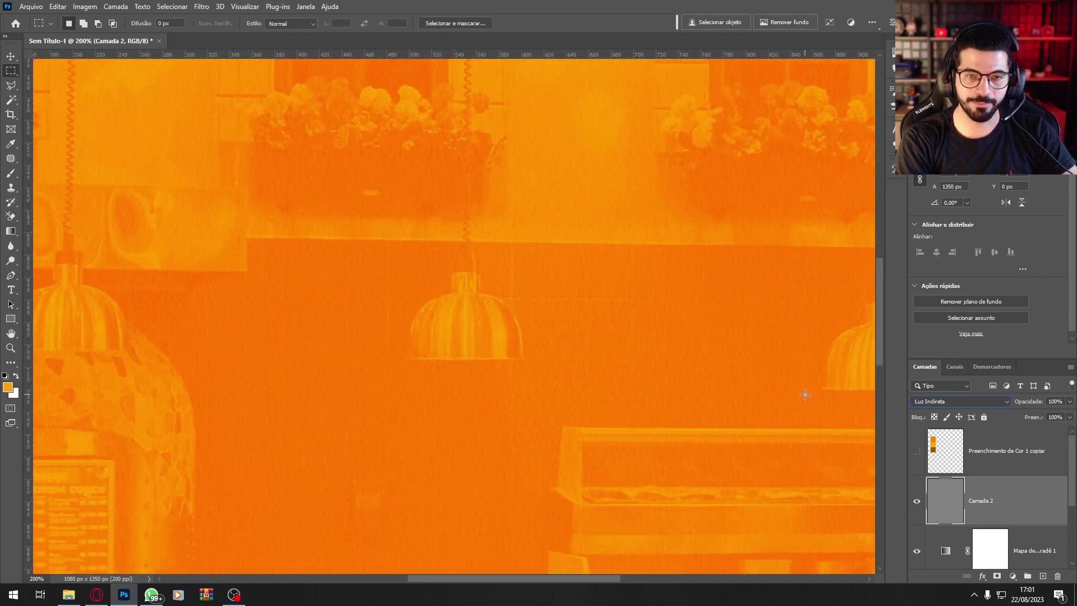
{"action": "left_click", "coordinate": [916, 503]}
{"action": "key", "text": "ctrl+minus"}
{"action": "key", "text": "ctrl+minus"}
{"action": "key", "text": "ctrl+minus"}
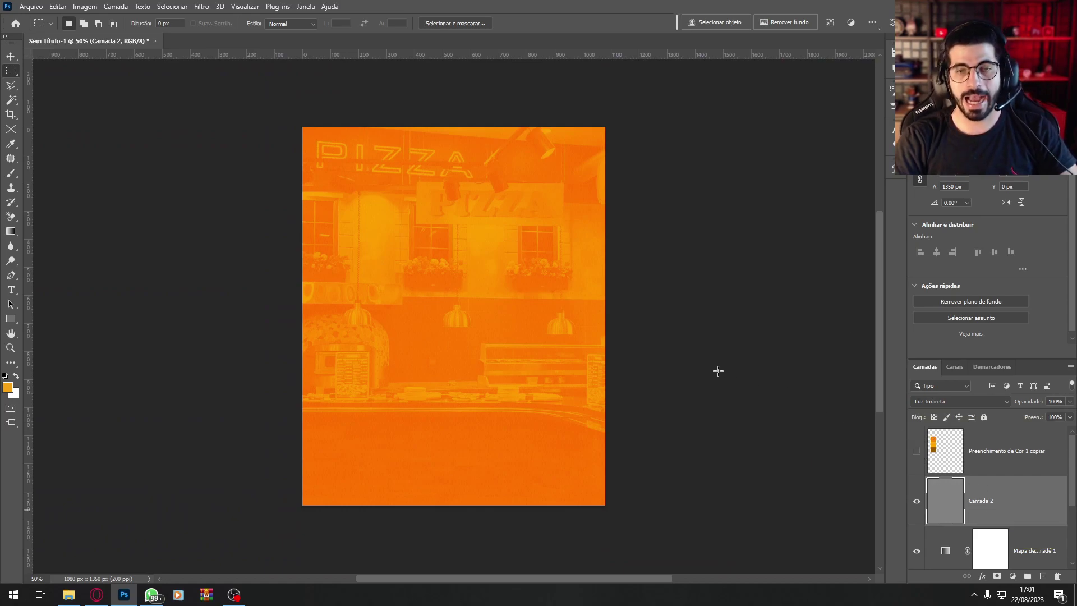
Step: Add the white text "pizzaria" in SELOBAE ROUGH at 36 pt over the upper part of the flyer
{"action": "left_click", "coordinate": [10, 290]}
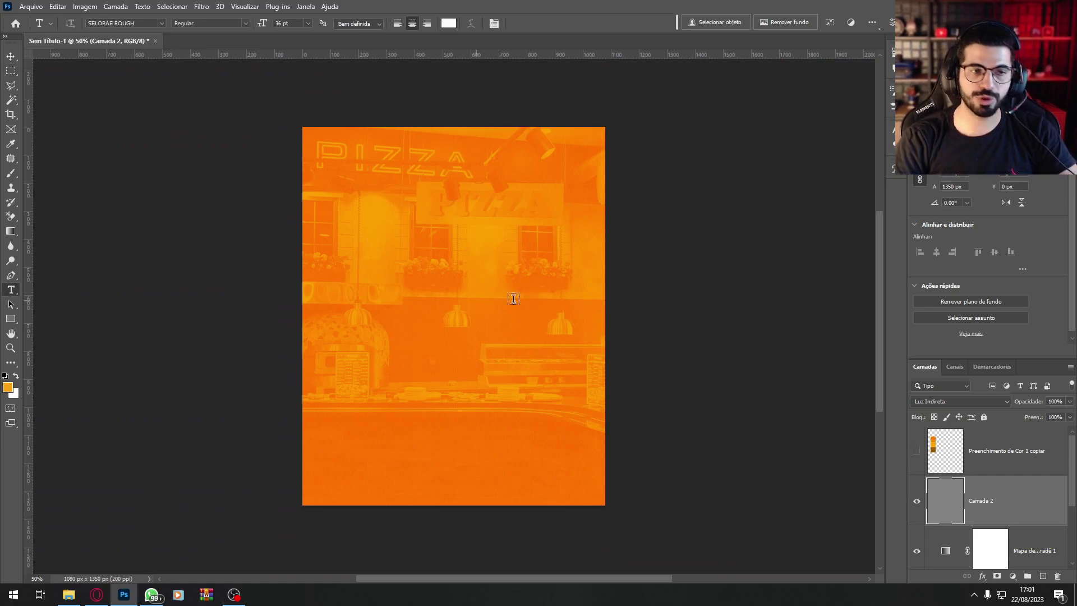
{"action": "left_click", "coordinate": [379, 247]}
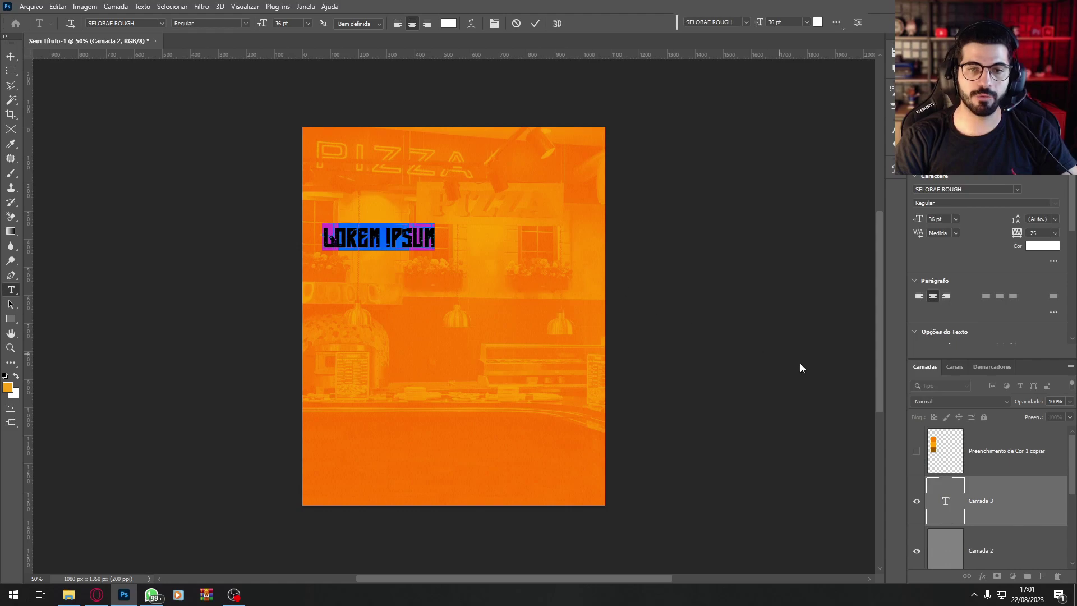
{"action": "type", "text": "PIZZA"}
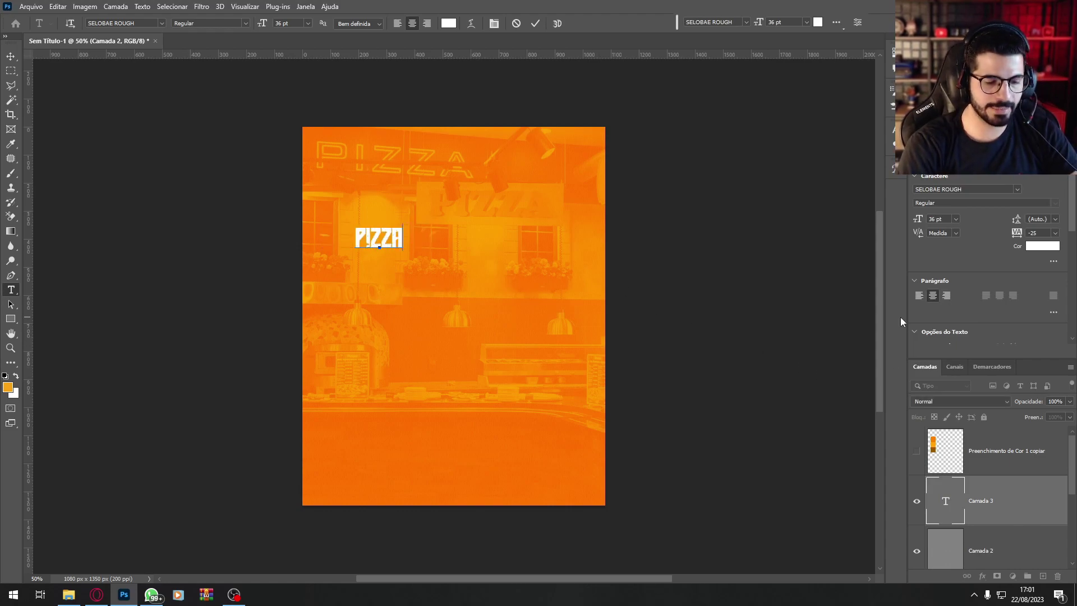
{"action": "type", "text": "RIA"}
{"action": "left_click", "coordinate": [992, 501]}
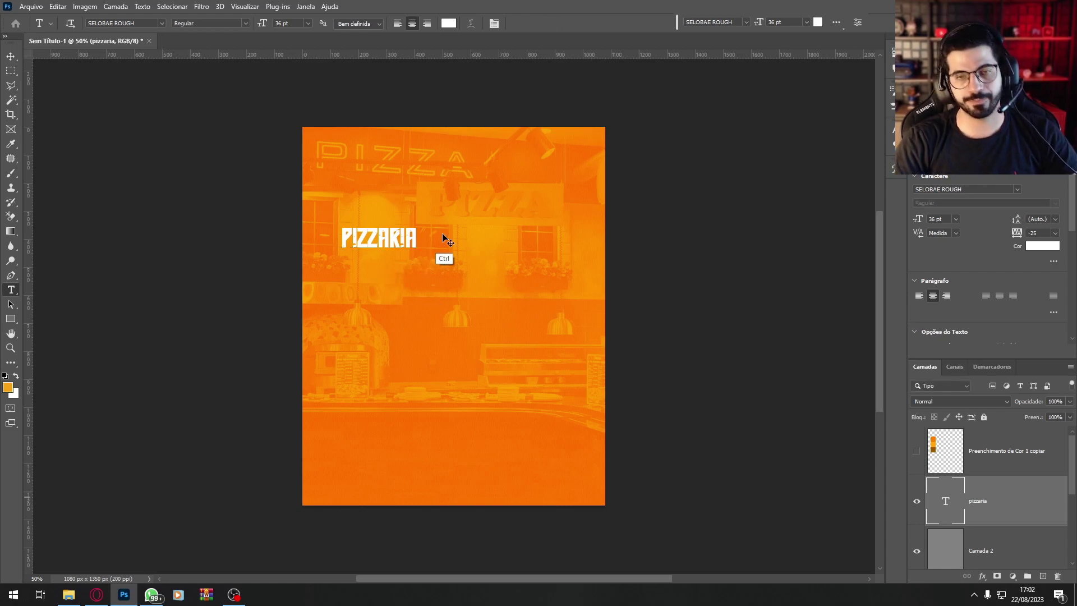
Step: Enlarge the pizzaria text to about 149 pt so it spans the full canvas width in the upper half
{"action": "key", "text": "ctrl+t"}
{"action": "left_click_drag", "start_coordinate": [418, 225], "coordinate": [626, 165]}
{"action": "left_click_drag", "start_coordinate": [599, 202], "coordinate": [608, 238]}
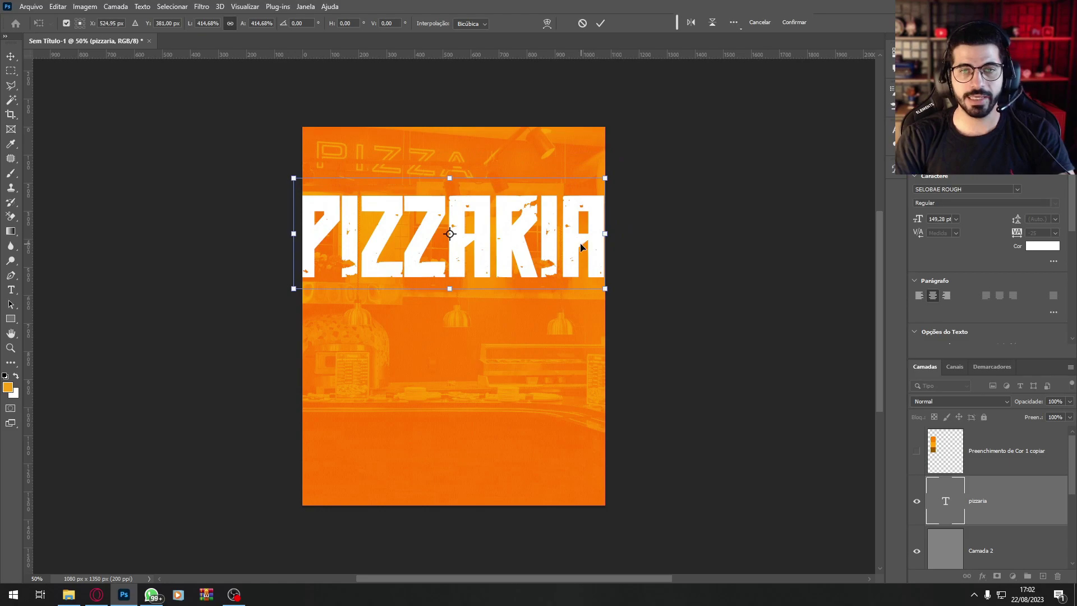
{"action": "key", "text": "Return"}
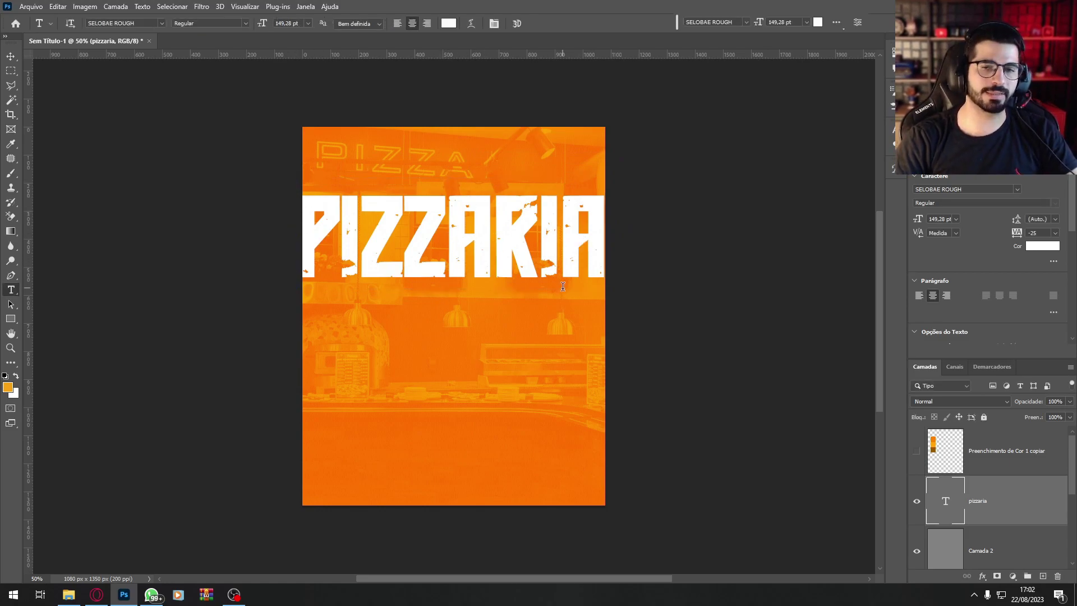
Step: Duplicate the pizzaria text and place the copy directly below the original with a narrow gap
{"action": "left_click_drag", "start_coordinate": [477, 245], "coordinate": [481, 325]}
{"action": "key", "text": "ctrl+Down"}
{"action": "key", "text": "ctrl+Down"}
{"action": "key", "text": "ctrl+Down"}
{"action": "key", "text": "ctrl+Down"}
{"action": "key", "text": "ctrl+Down"}
{"action": "key", "text": "ctrl+Down"}
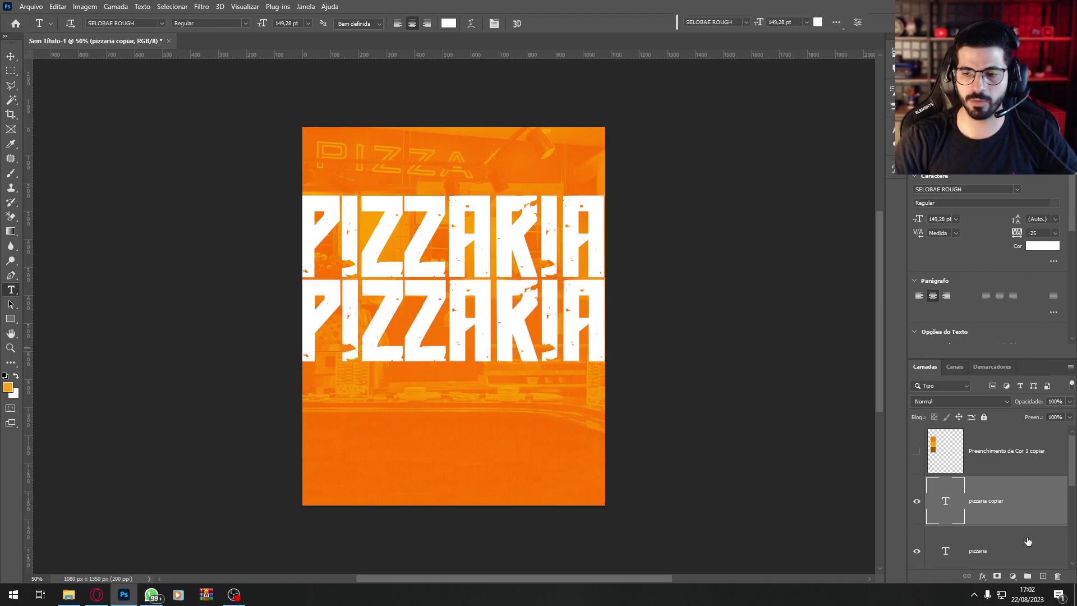
Step: Convert both pizzaria text layers into a single smart object and move it slightly up, centered horizontally on the canvas
{"action": "left_click", "coordinate": [990, 558], "text": "shift"}
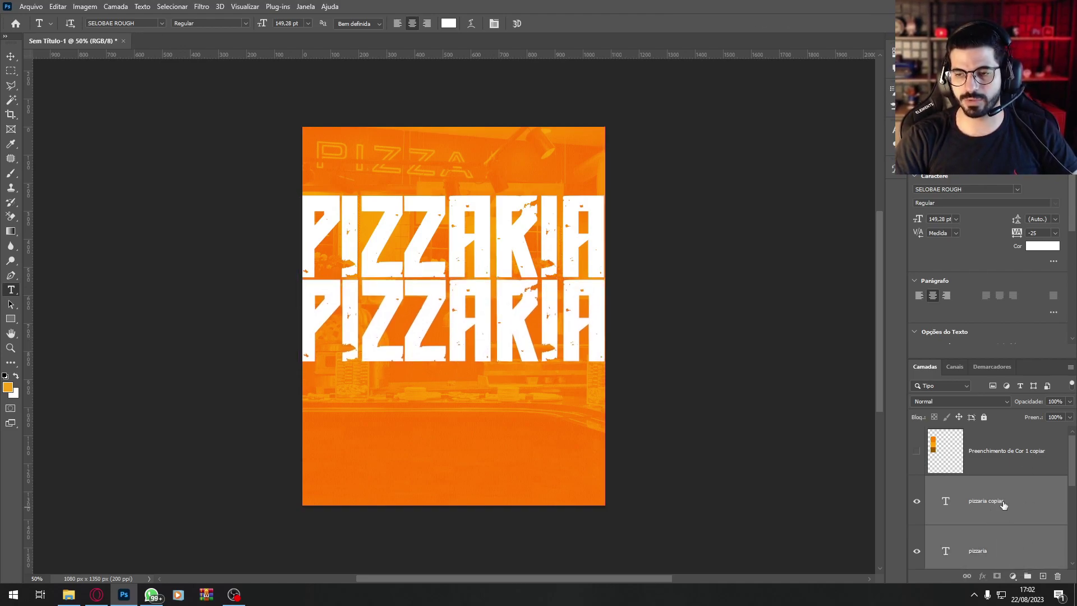
{"action": "right_click", "coordinate": [1003, 503]}
{"action": "left_click", "coordinate": [953, 239]}
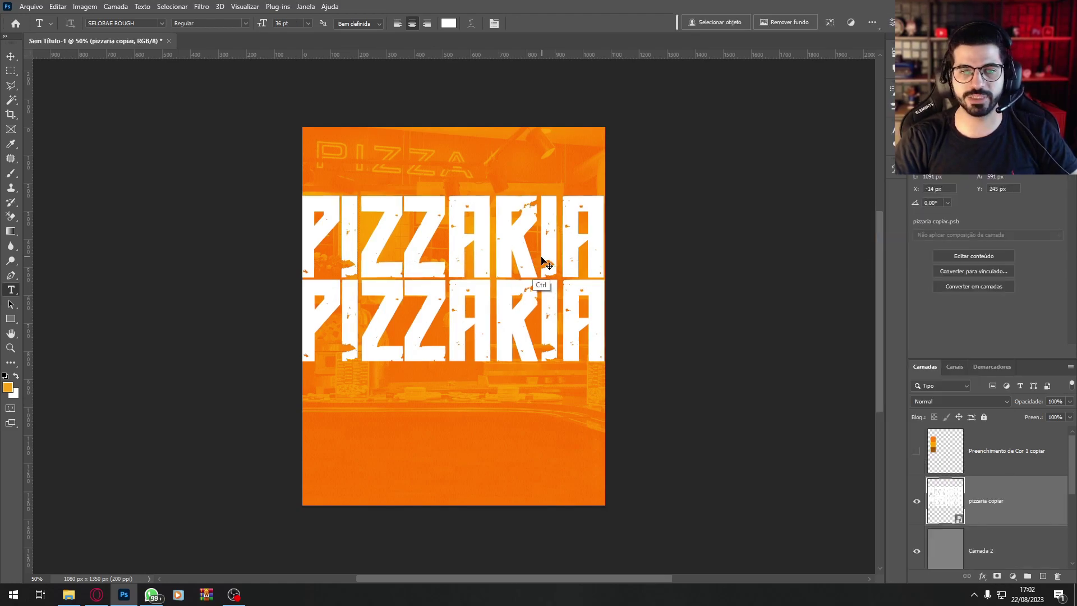
{"action": "left_click_drag", "start_coordinate": [544, 260], "coordinate": [546, 243]}
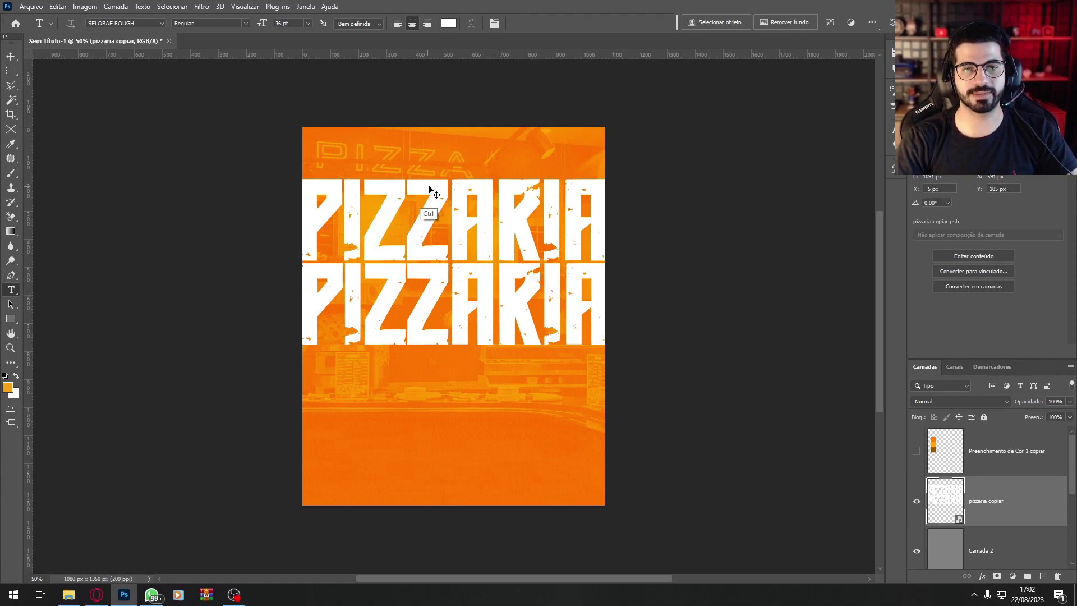
Step: Warp the pizzaria smart object with the Sinalizador (flag) style at a bend of 18%
{"action": "key", "text": "ctrl+t"}
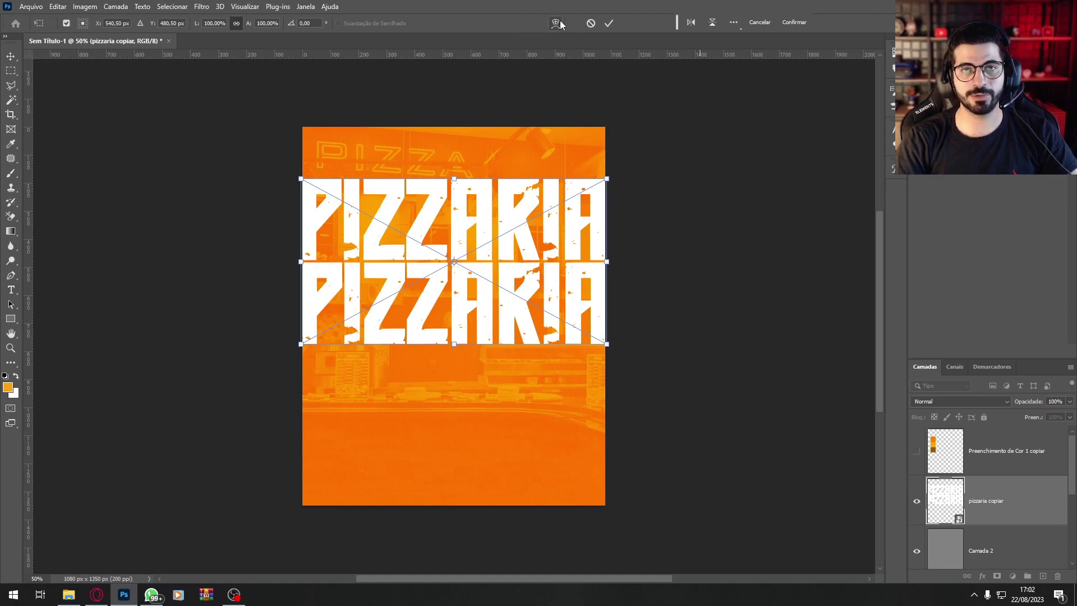
{"action": "left_click", "coordinate": [555, 24]}
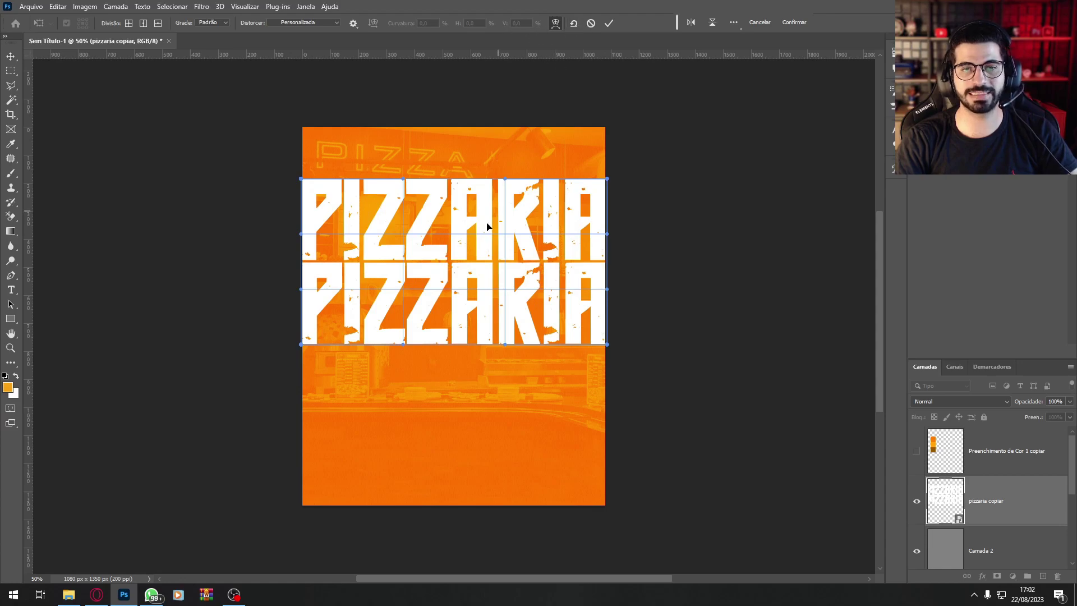
{"action": "left_click_drag", "start_coordinate": [396, 230], "coordinate": [583, 285]}
{"action": "key", "text": "ctrl+z"}
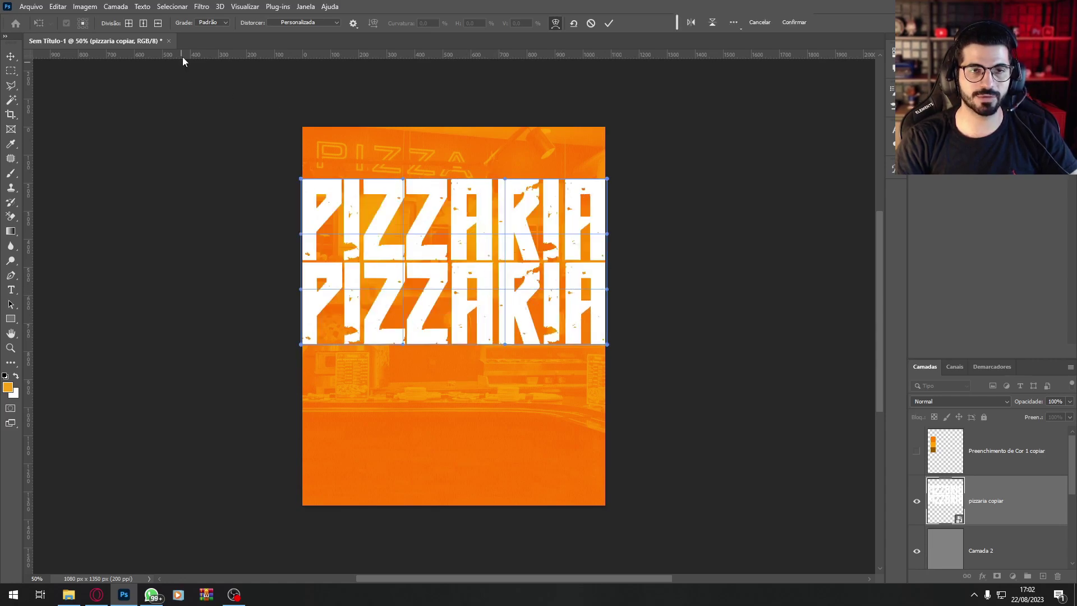
{"action": "left_click", "coordinate": [305, 24]}
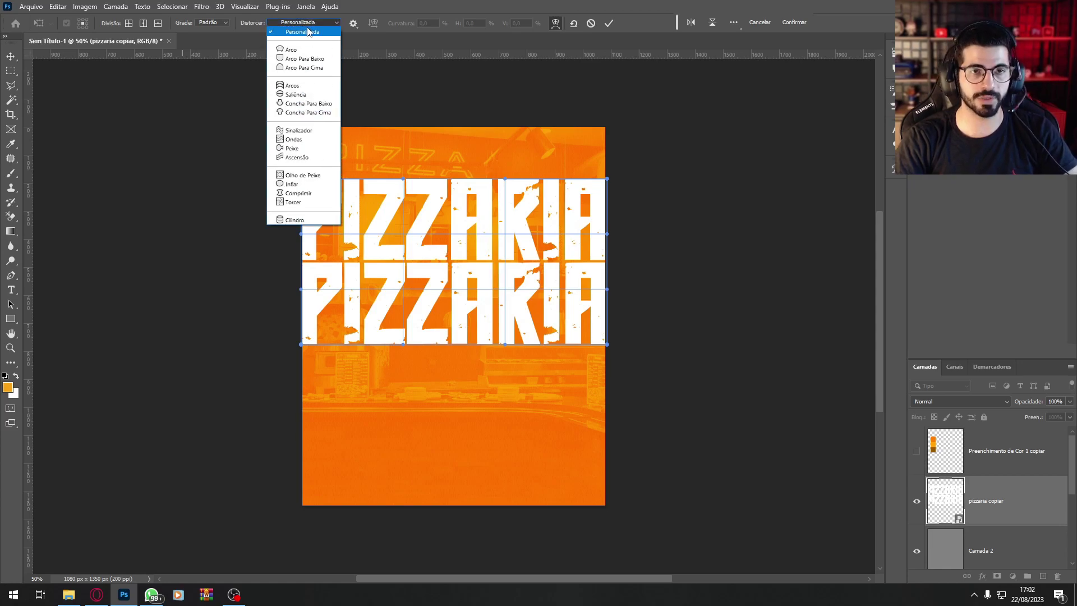
{"action": "left_click", "coordinate": [315, 131]}
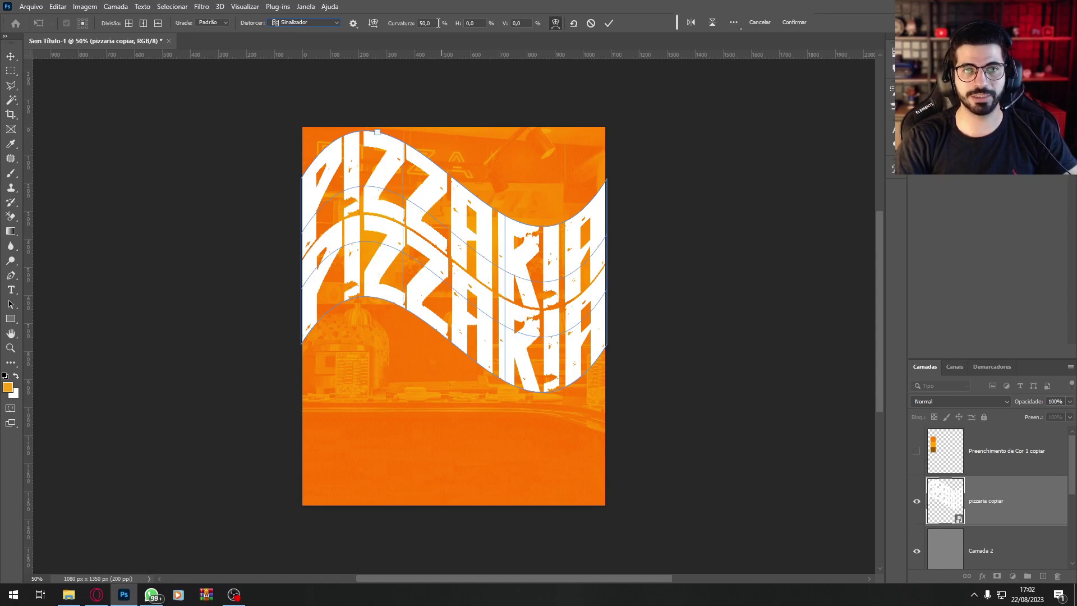
{"action": "left_click", "coordinate": [435, 23]}
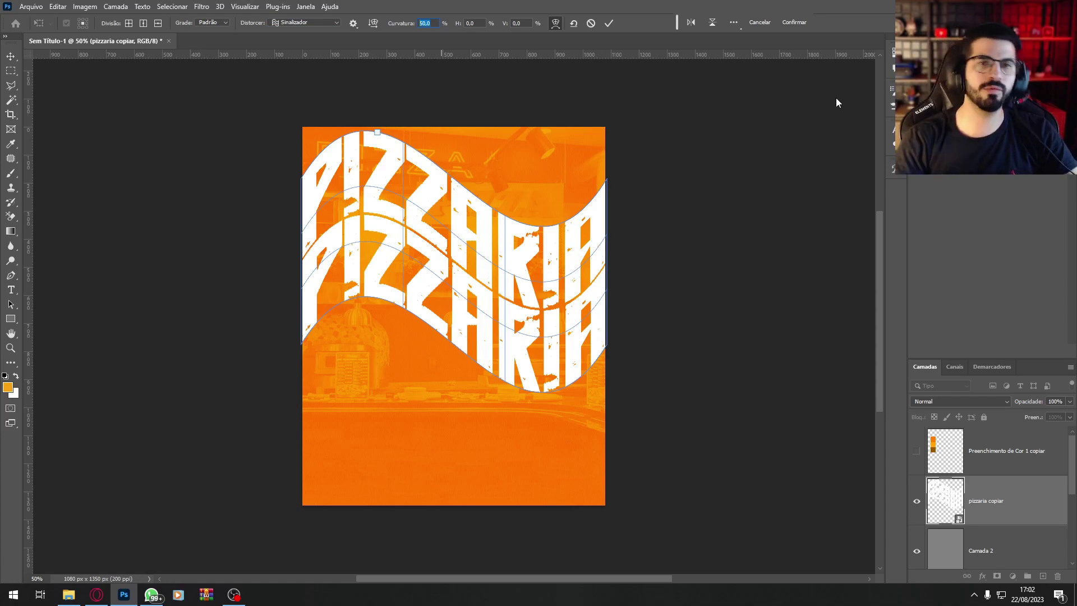
{"action": "type", "text": "18"}
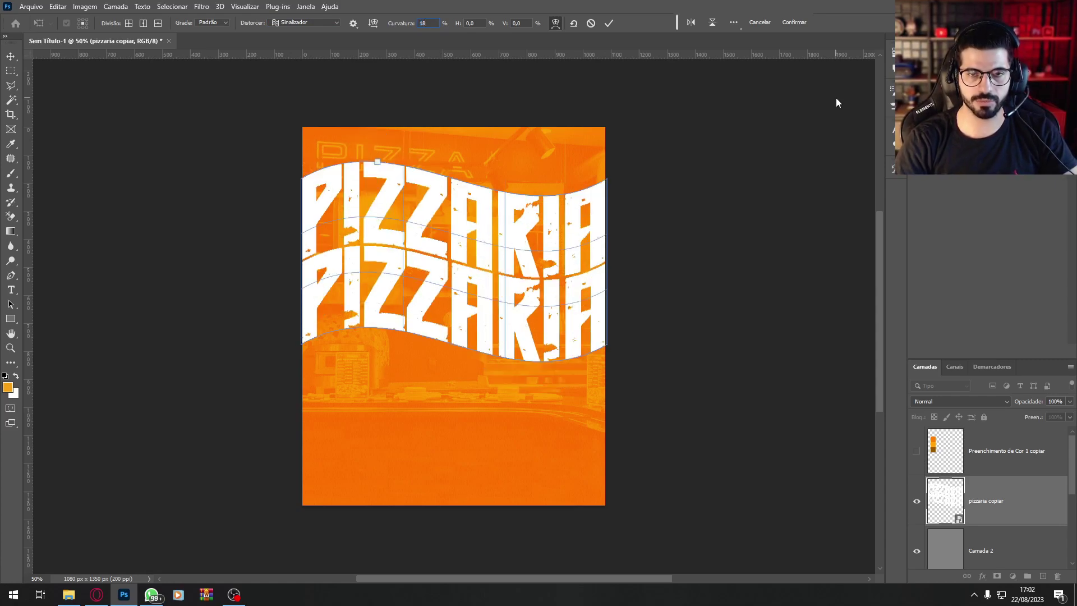
{"action": "key", "text": "Return"}
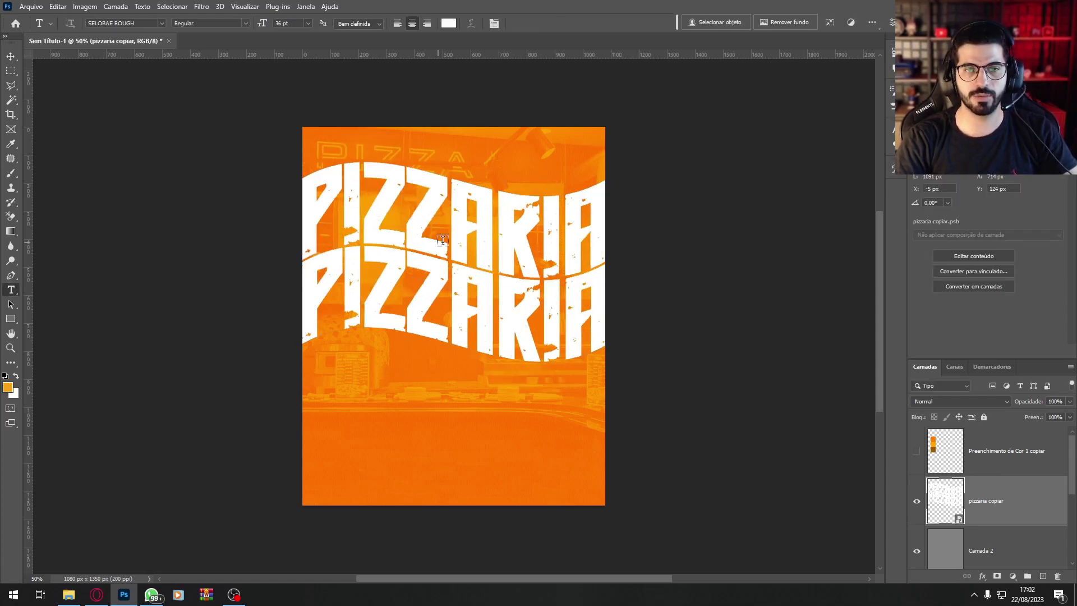
Step: Scale the warped pizzaria smart object from its center to about 106% so it overflows both sides of the canvas
{"action": "key", "text": "ctrl+t"}
{"action": "left_click_drag", "start_coordinate": [607, 118], "coordinate": [628, 106]}
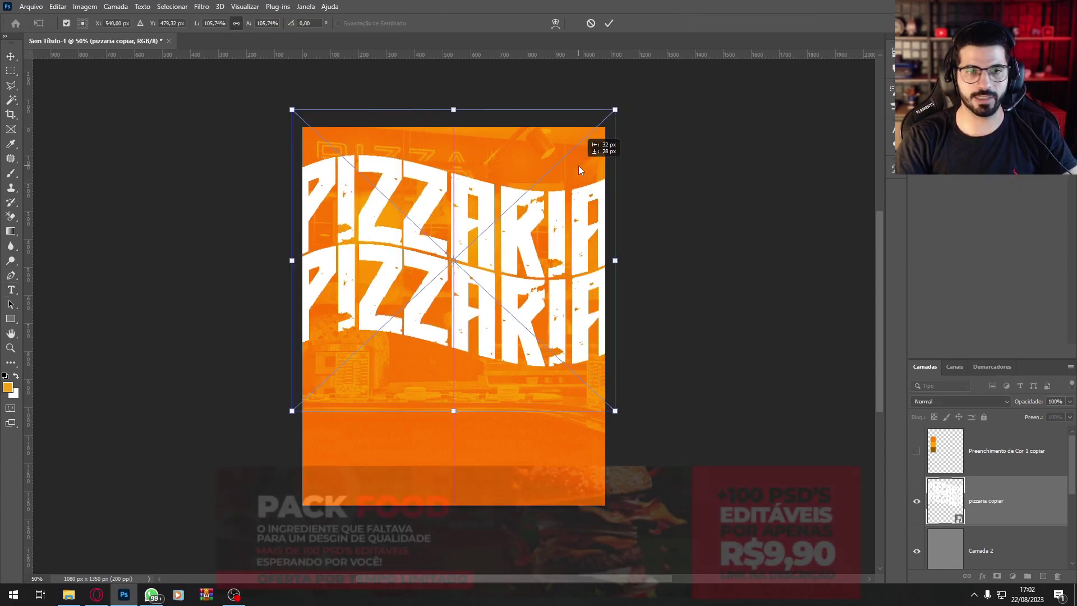
{"action": "key", "text": "Return"}
{"action": "key", "text": "t"}
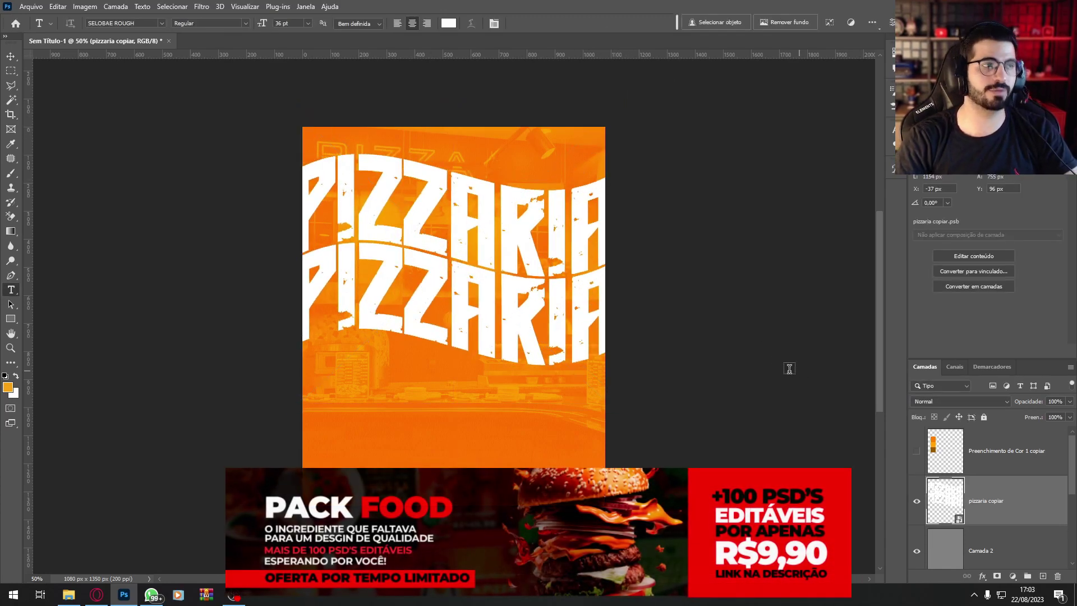
Step: Try placing the pizzaria layer below the gray Camada 2 layer and look through its blend modes
{"action": "mouse_move", "coordinate": [993, 508]}
{"action": "left_mouse_down"}
{"action": "mouse_move", "coordinate": [998, 567]}
{"action": "mouse_move", "coordinate": [991, 519]}
{"action": "left_mouse_up"}
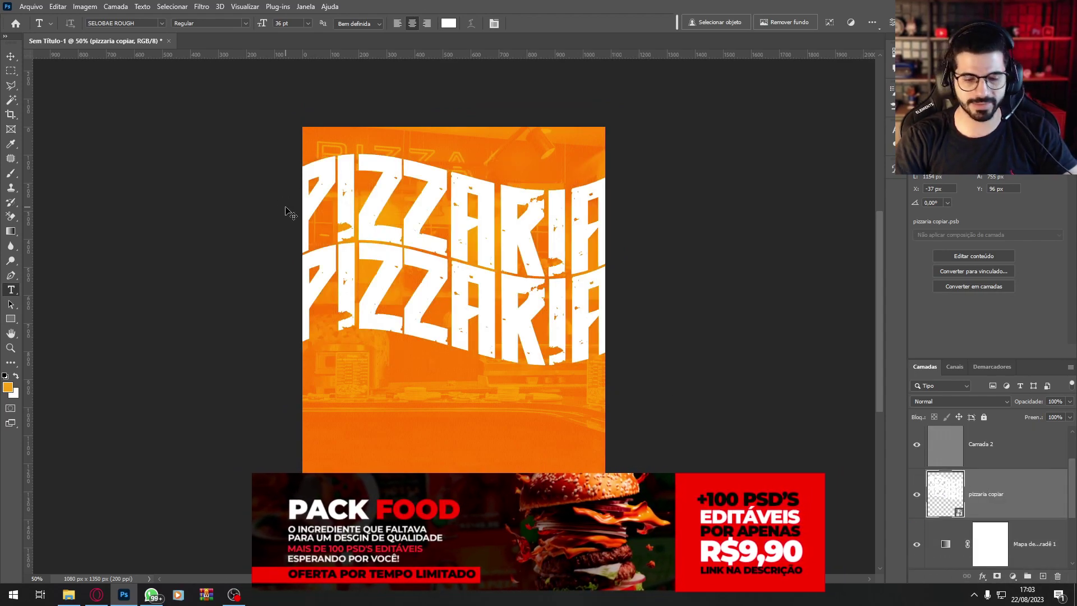
{"action": "key", "text": "ctrl+plus"}
{"action": "key", "text": "ctrl+plus"}
{"action": "key", "text": "ctrl+plus"}
{"action": "key", "text": "ctrl+minus"}
{"action": "key", "text": "ctrl+minus"}
{"action": "key", "text": "ctrl+minus"}
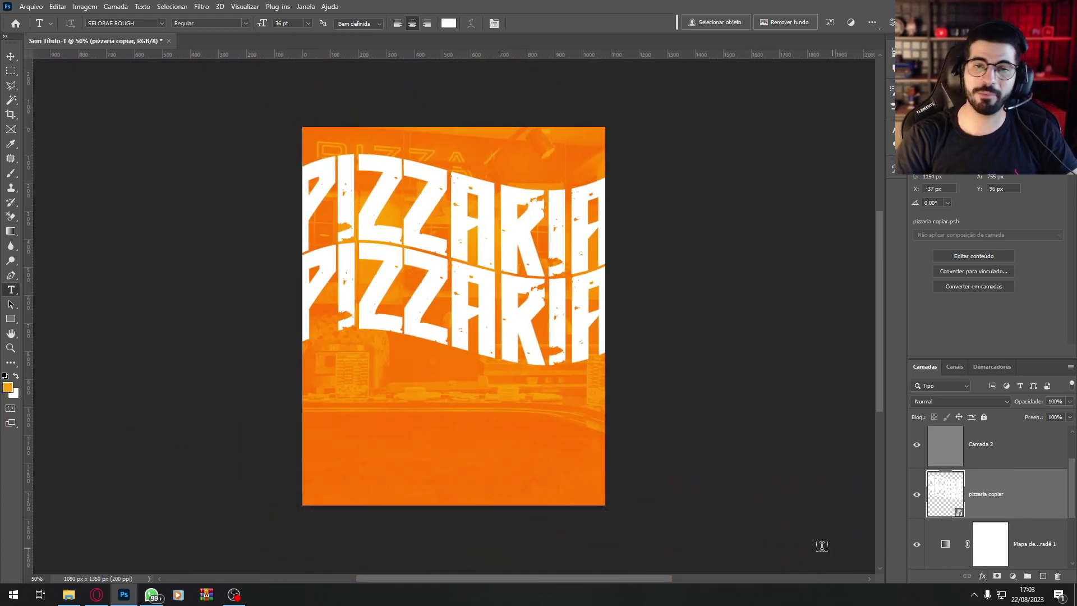
{"action": "left_click", "coordinate": [938, 402]}
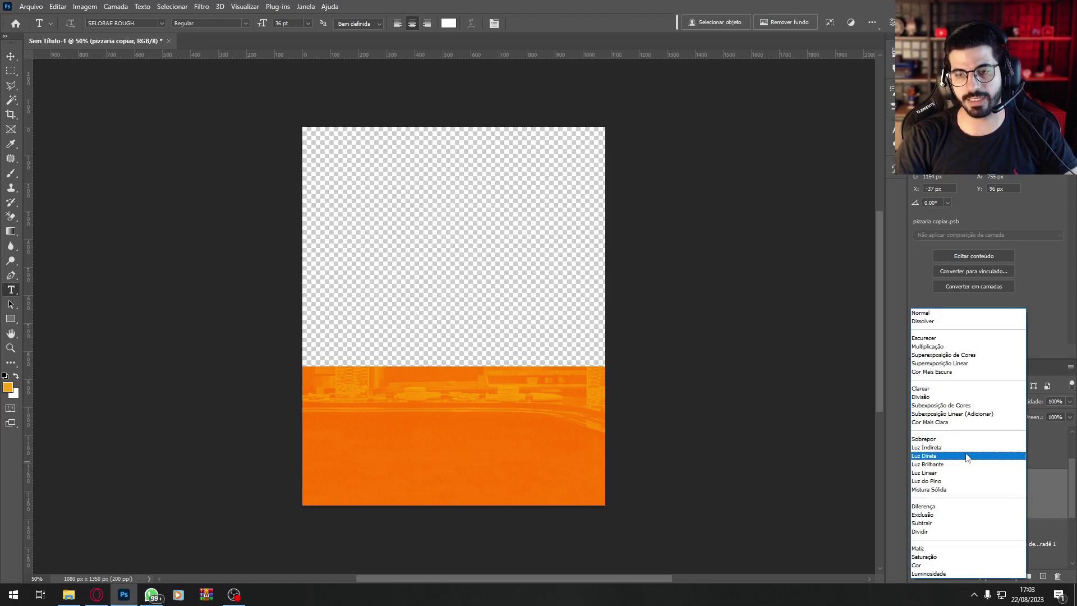
{"action": "left_click", "coordinate": [1066, 487]}
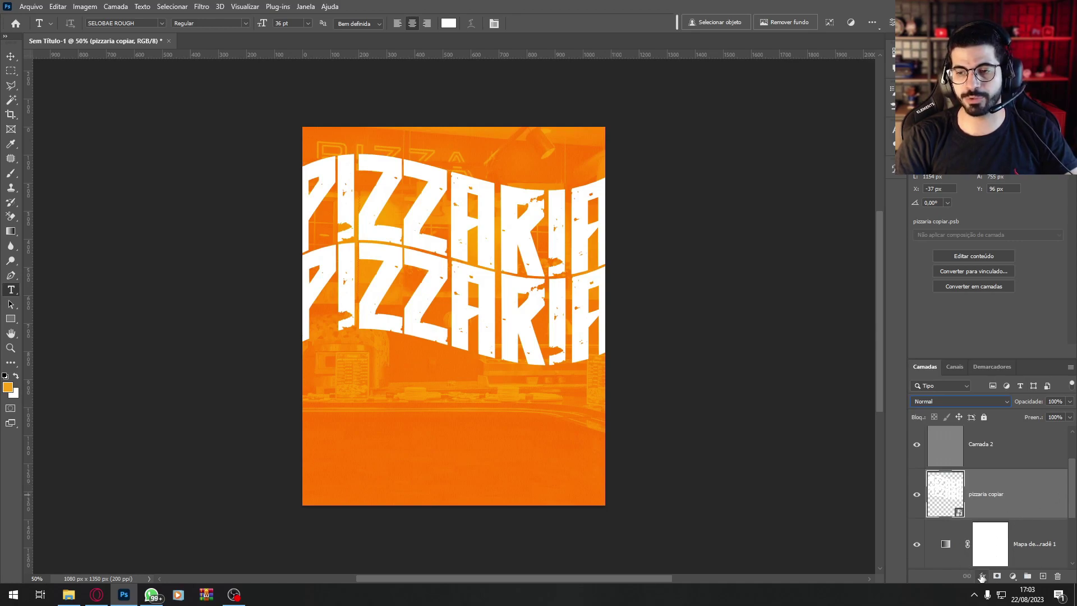
Step: Blend the pizzaria lettering into the photo by splitting the underlying layer's black Blend If slider to 93 / 226
{"action": "left_click", "coordinate": [983, 576]}
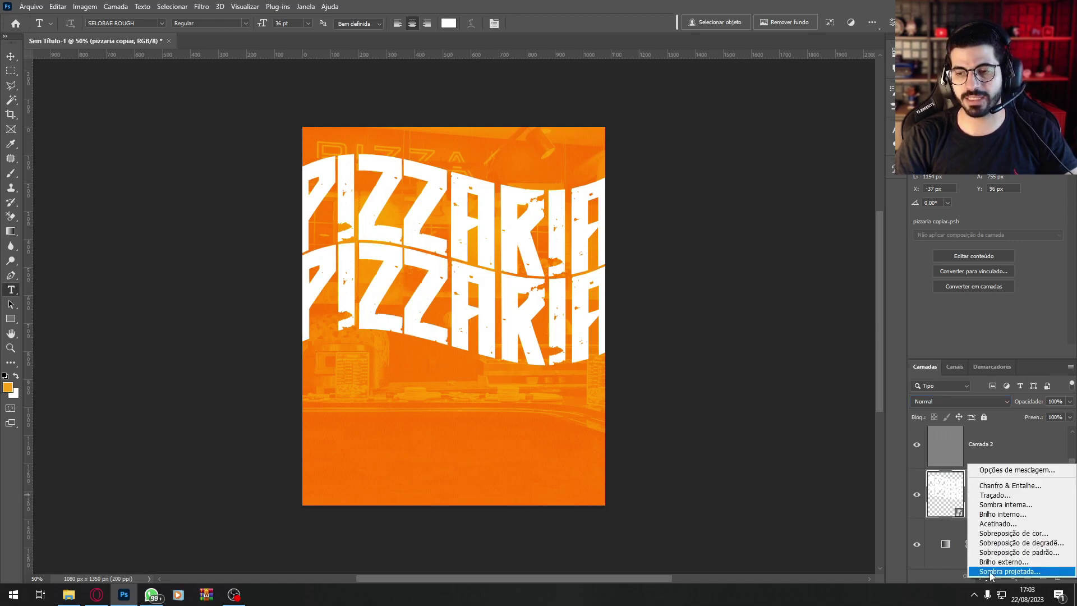
{"action": "left_click", "coordinate": [1016, 471]}
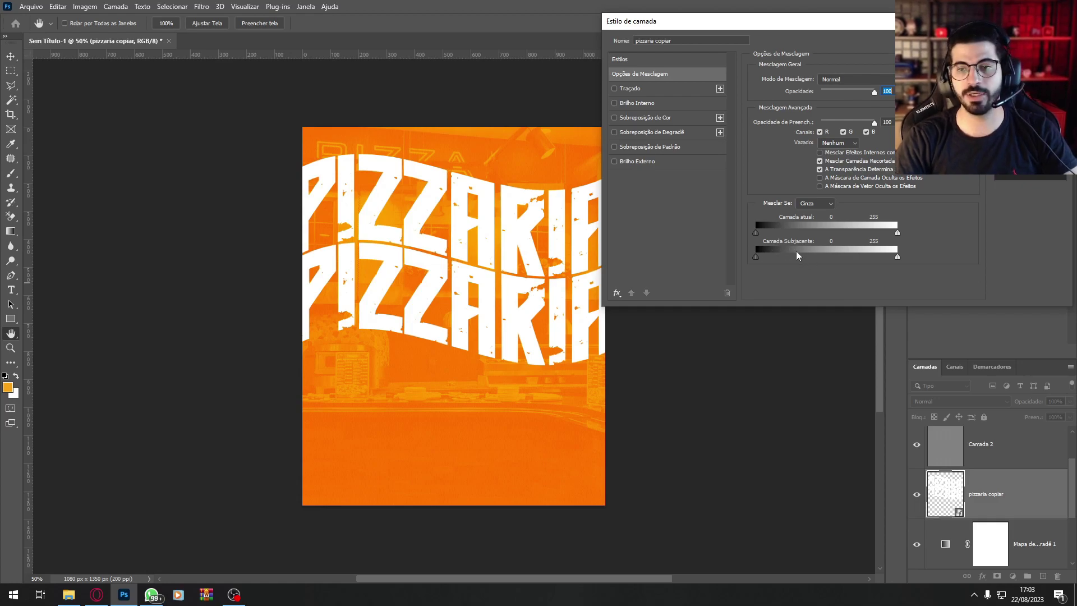
{"action": "left_click_drag", "start_coordinate": [892, 26], "coordinate": [660, 37]}
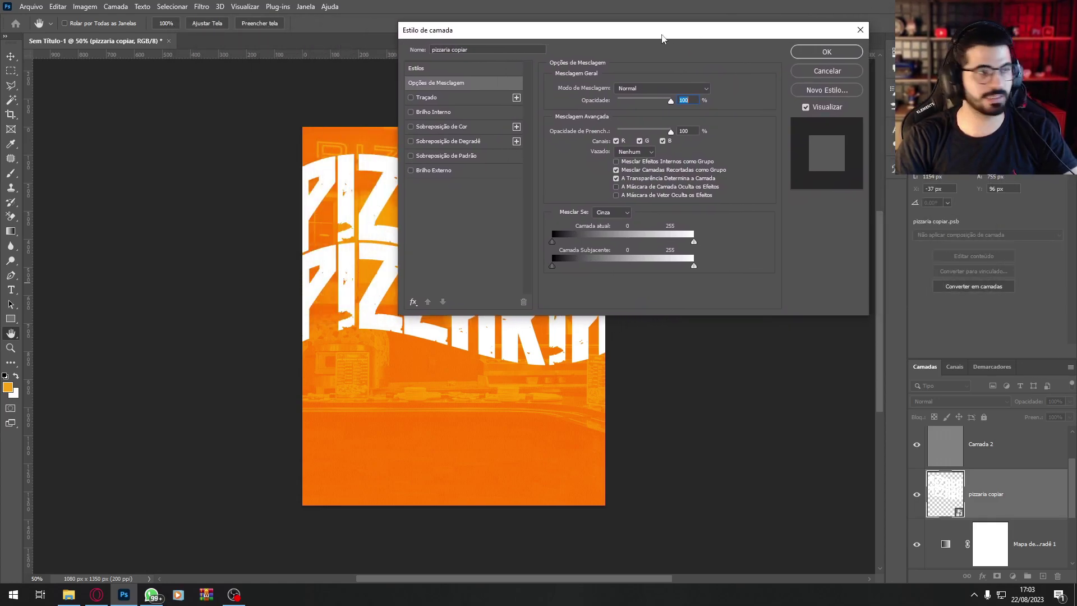
{"action": "key", "text": "alt"}
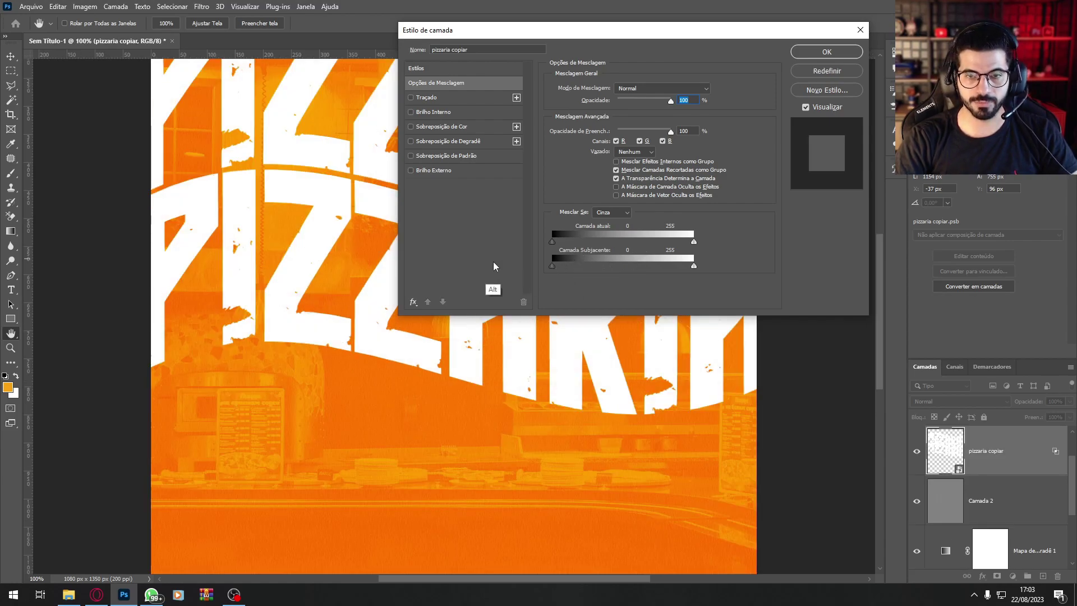
{"action": "mouse_move", "coordinate": [552, 265]}
{"action": "left_mouse_down"}
{"action": "mouse_move", "coordinate": [645, 265]}
{"action": "mouse_move", "coordinate": [538, 265]}
{"action": "left_mouse_up"}
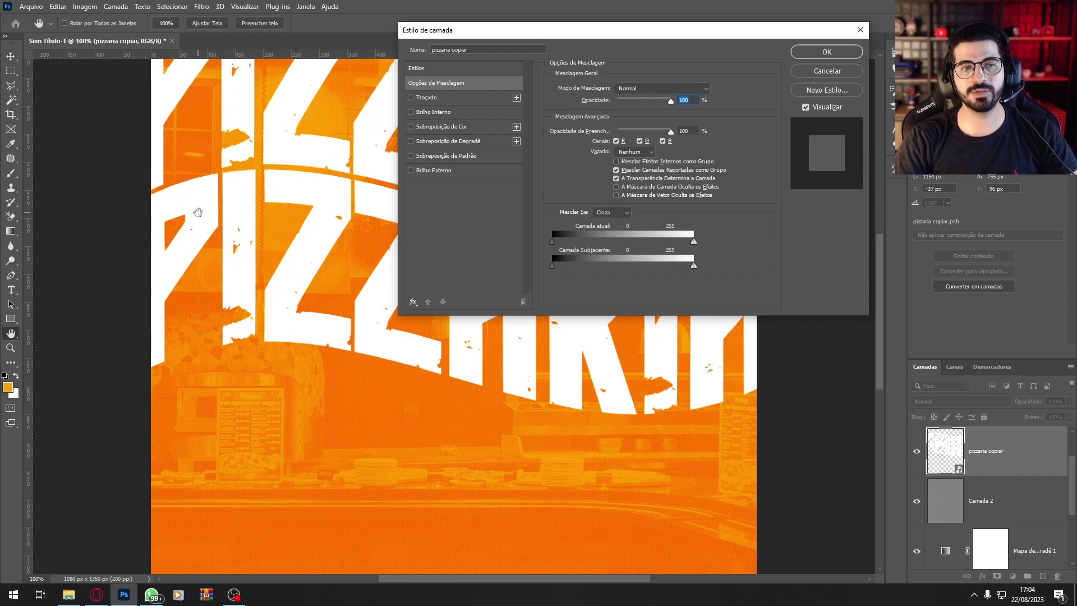
{"action": "left_click_drag", "start_coordinate": [552, 265], "coordinate": [679, 267]}
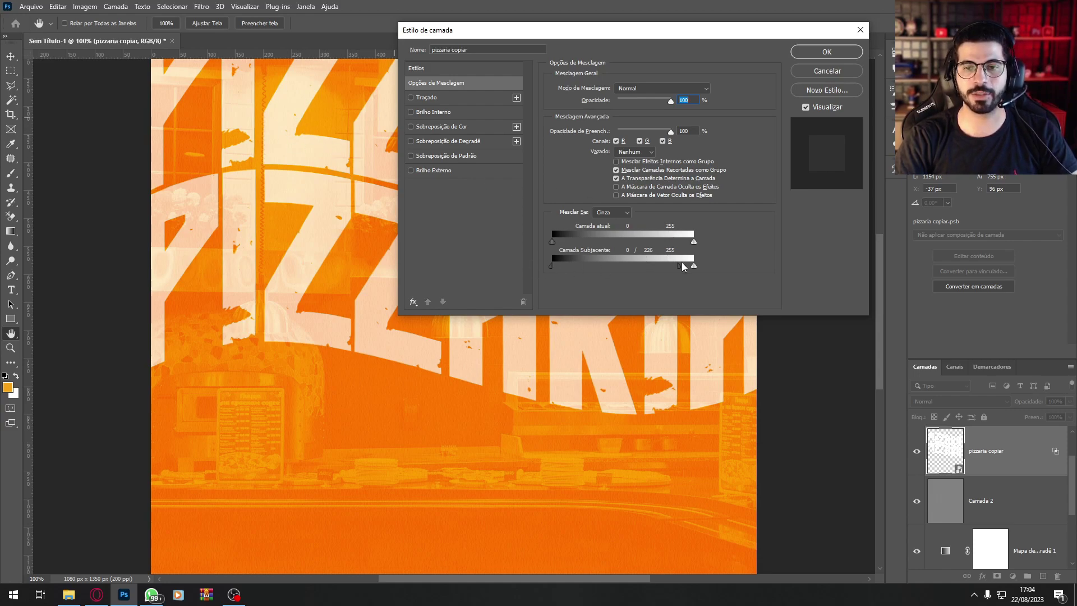
{"action": "left_click_drag", "start_coordinate": [576, 265], "coordinate": [604, 264]}
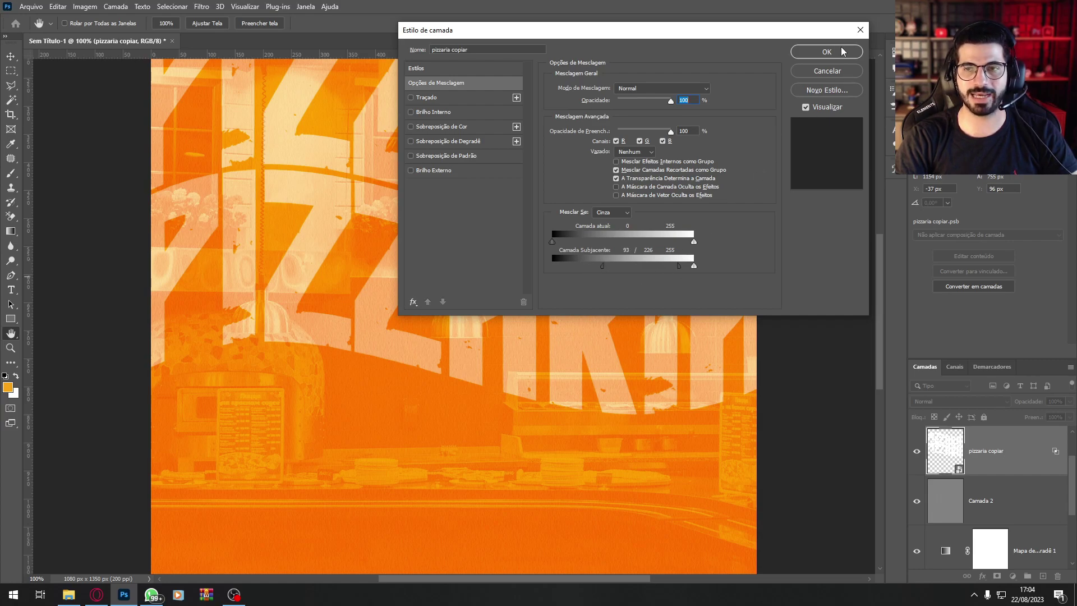
{"action": "left_click", "coordinate": [827, 52]}
{"action": "key", "text": "t"}
{"action": "key", "text": "ctrl+minus"}
{"action": "key", "text": "ctrl+minus"}
{"action": "key", "text": "ctrl+plus"}
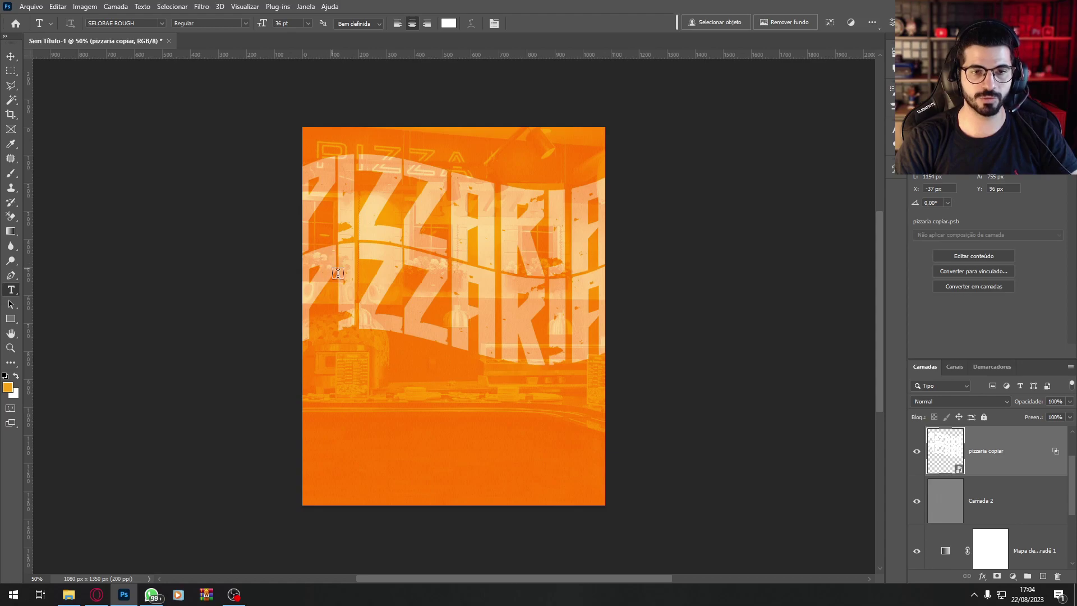
Step: Move the pizzaria layer below Camada 2 and add a new blank layer directly above Camada 2
{"action": "left_click_drag", "start_coordinate": [997, 470], "coordinate": [994, 515]}
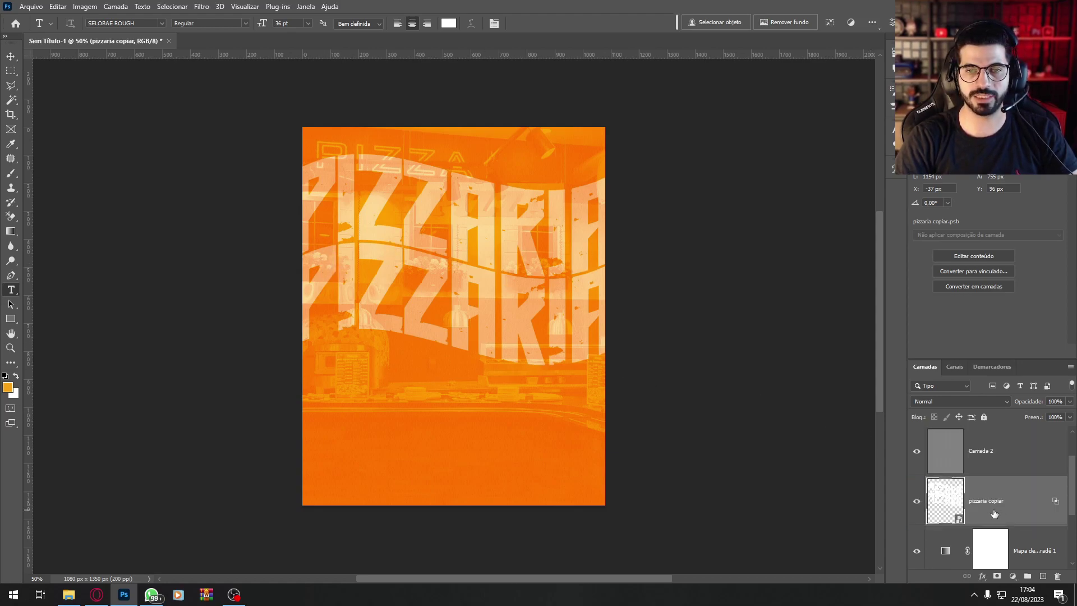
{"action": "left_click", "coordinate": [953, 438]}
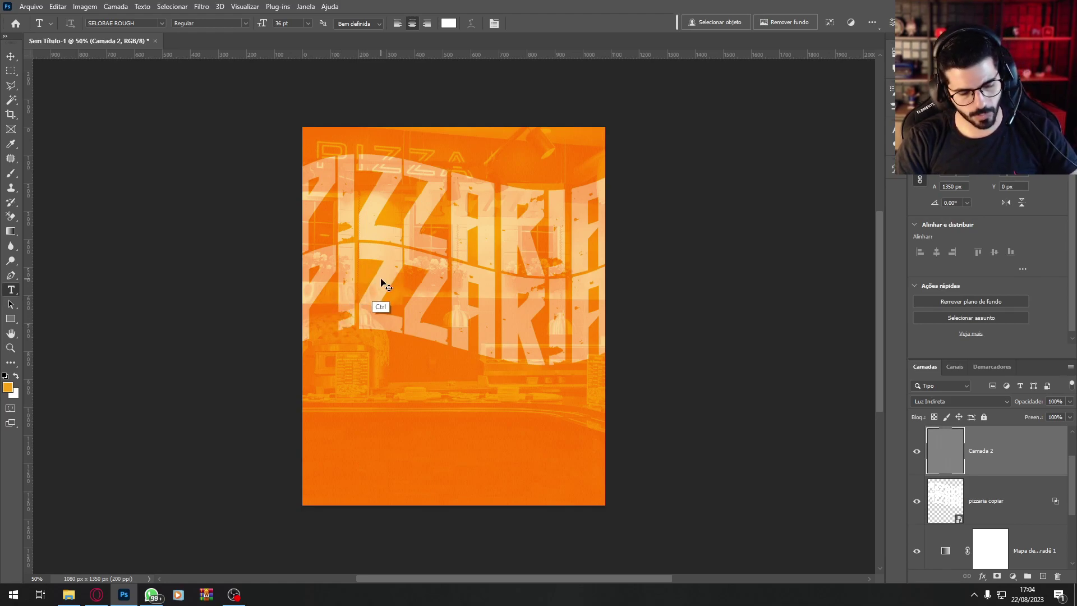
{"action": "key", "text": "ctrl+shift+n"}
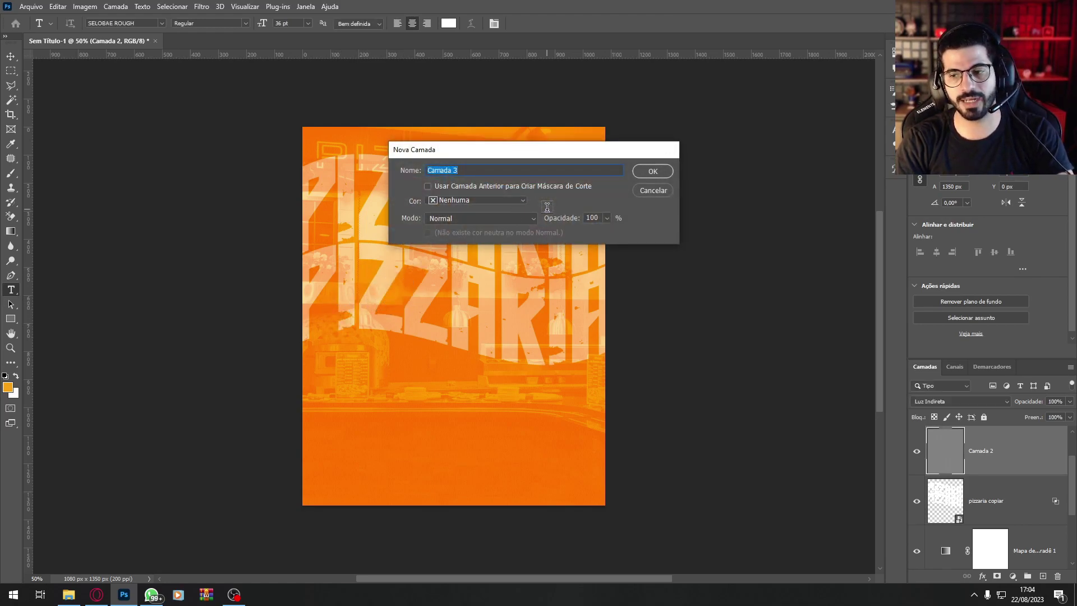
{"action": "key", "text": "Return"}
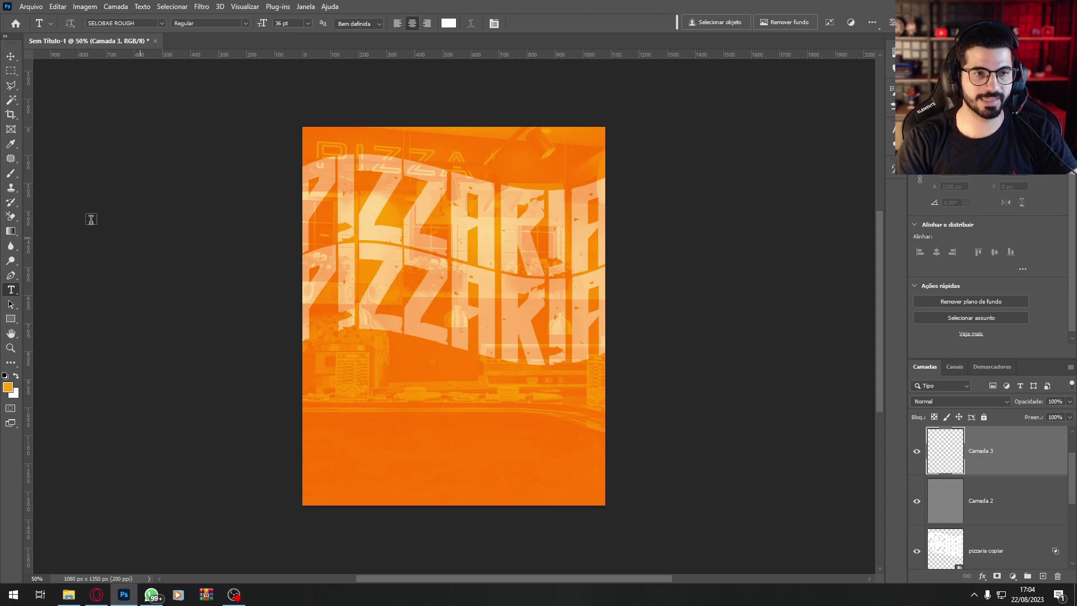
Step: Paint orange sampled from the flyer's lower area along the right and bottom edges with a soft 252 px brush
{"action": "left_click", "coordinate": [11, 173]}
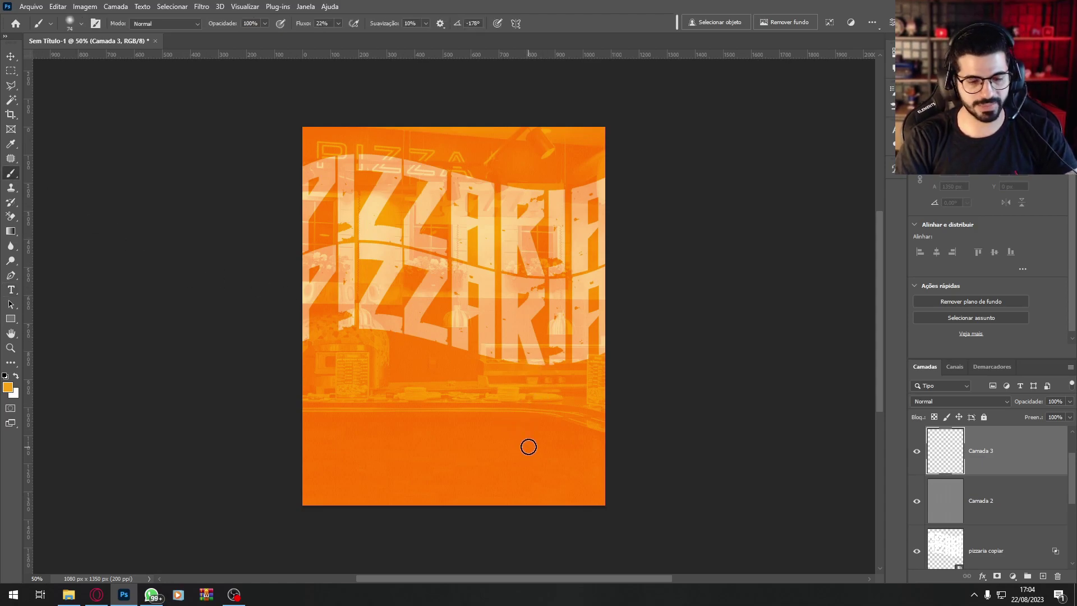
{"action": "key", "text": "i"}
{"action": "left_click", "coordinate": [545, 443]}
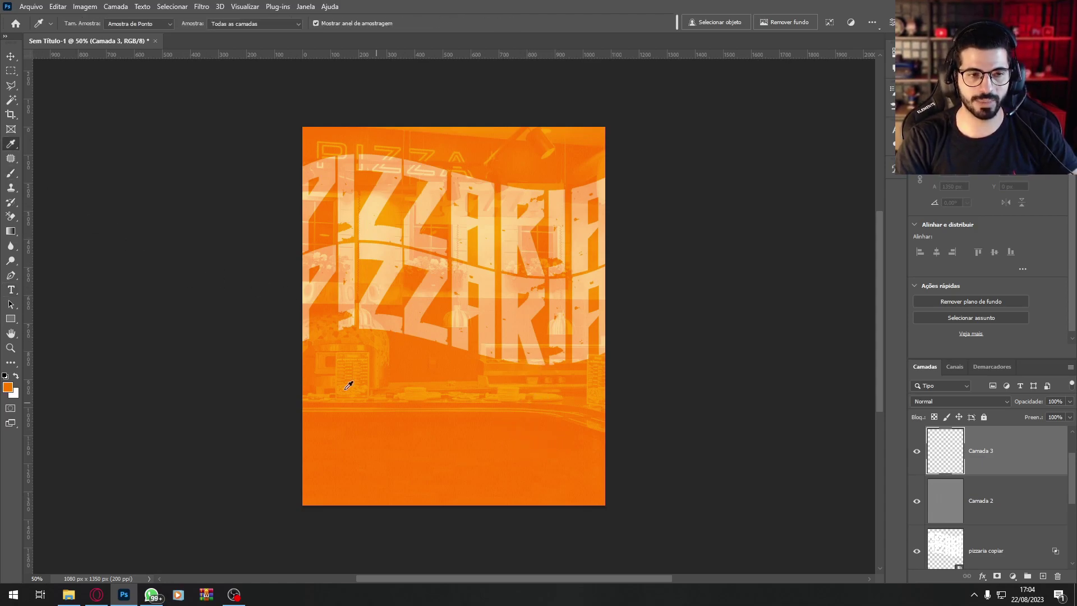
{"action": "left_click", "coordinate": [11, 173]}
{"action": "left_click", "coordinate": [70, 24]}
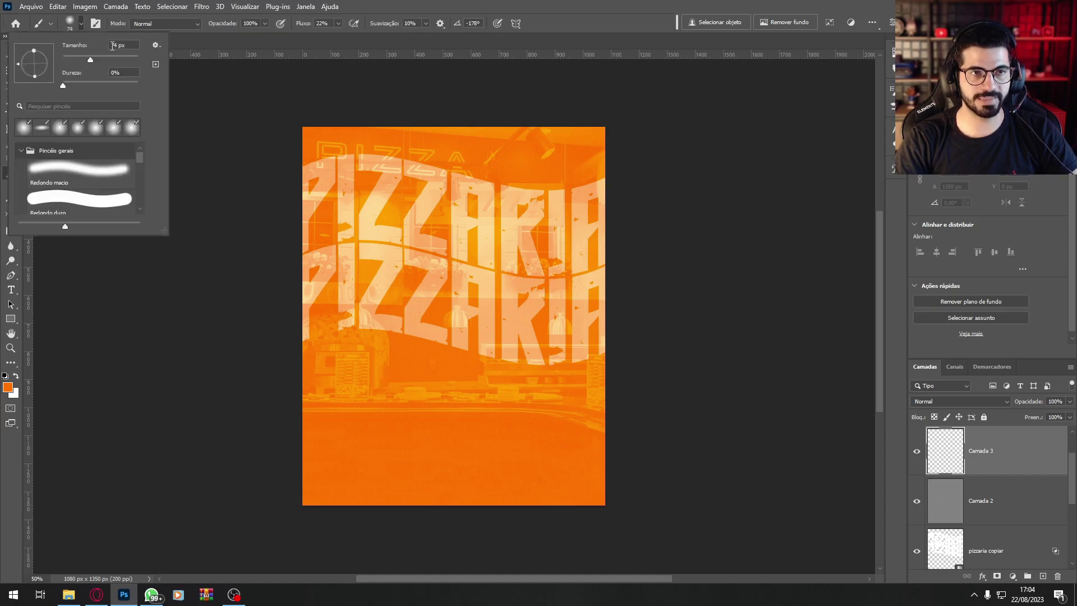
{"action": "left_click", "coordinate": [122, 59]}
{"action": "mouse_move", "coordinate": [606, 118]}
{"action": "left_mouse_down"}
{"action": "mouse_move", "coordinate": [594, 395]}
{"action": "mouse_move", "coordinate": [601, 265]}
{"action": "mouse_move", "coordinate": [615, 356]}
{"action": "left_mouse_up"}
{"action": "mouse_move", "coordinate": [400, 456]}
{"action": "left_mouse_down"}
{"action": "mouse_move", "coordinate": [386, 507]}
{"action": "mouse_move", "coordinate": [190, 501]}
{"action": "mouse_move", "coordinate": [765, 457]}
{"action": "left_mouse_up"}
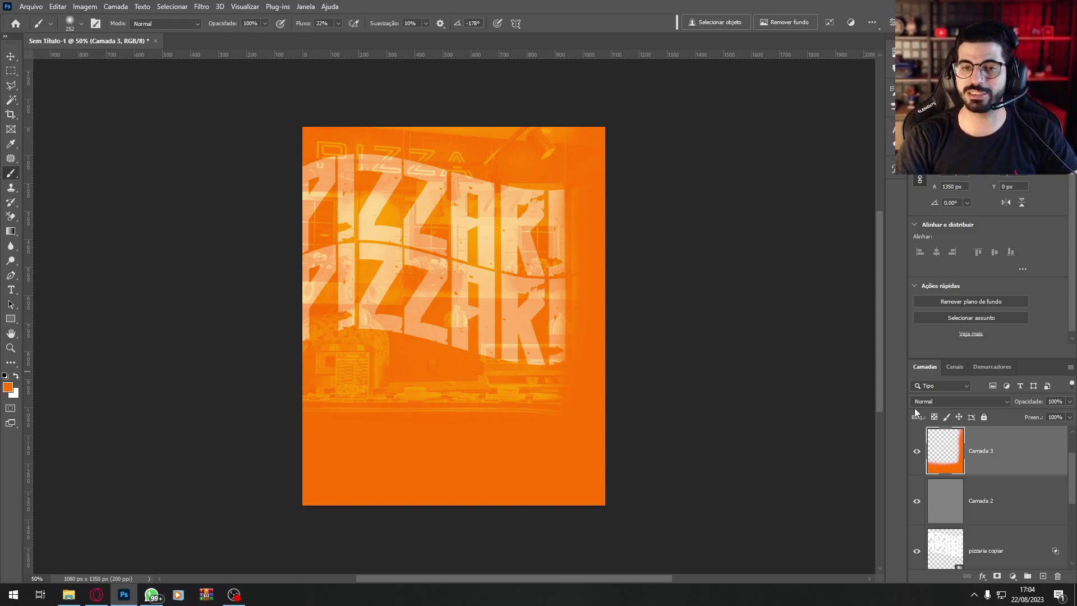
Step: Set the painted edge layer's blend mode to Multiplicação and apply a Gaussian Blur with a radius of 240.1 pixels
{"action": "left_click", "coordinate": [954, 402]}
{"action": "left_click", "coordinate": [942, 350]}
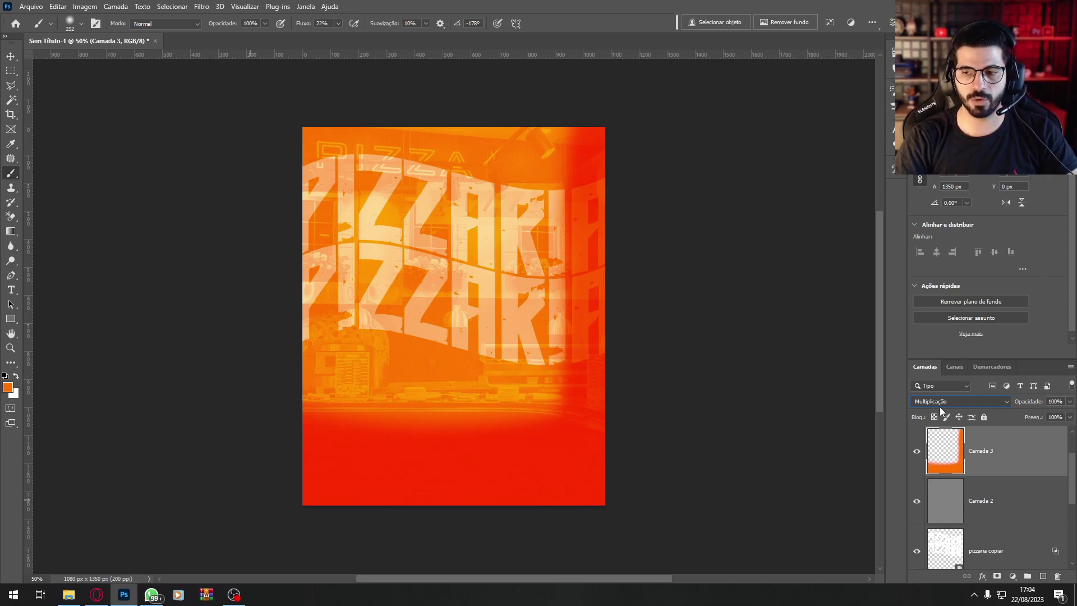
{"action": "left_click", "coordinate": [201, 7]}
{"action": "mouse_move", "coordinate": [308, 151]}
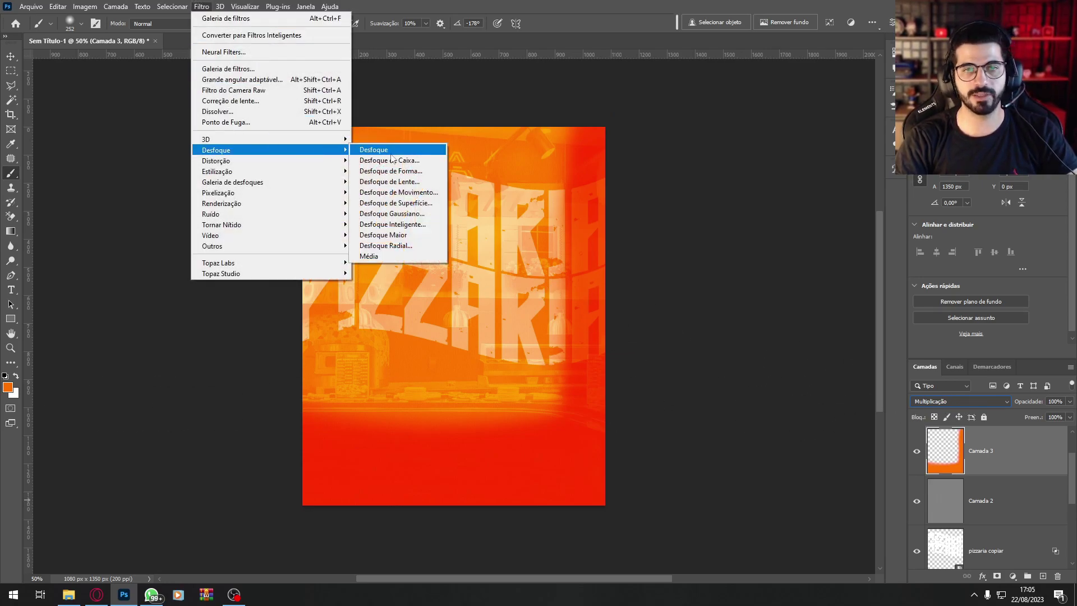
{"action": "left_click", "coordinate": [400, 216]}
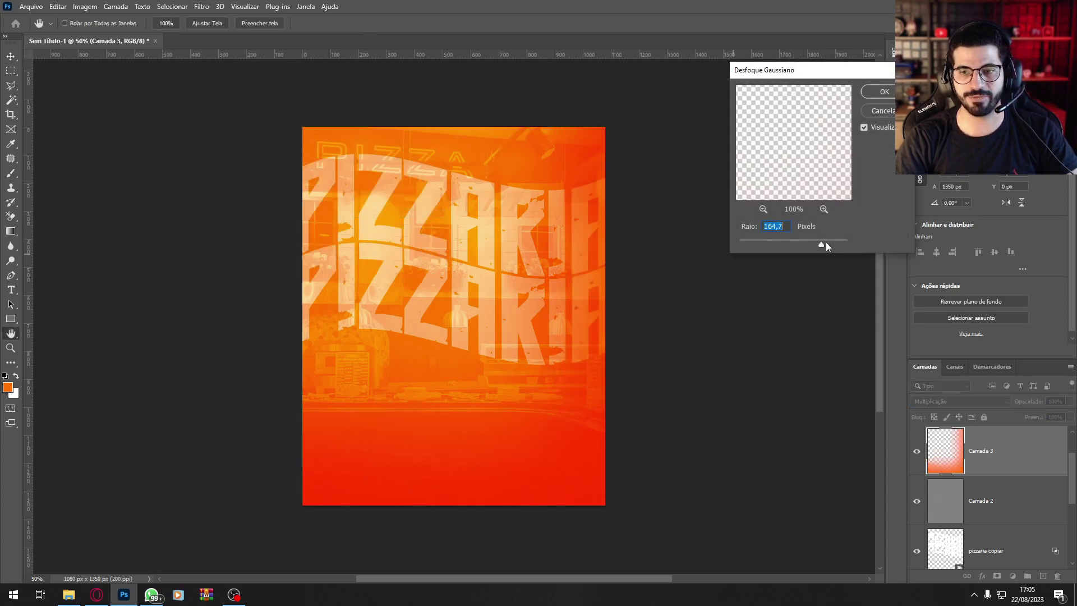
{"action": "left_click_drag", "start_coordinate": [833, 243], "coordinate": [830, 243]}
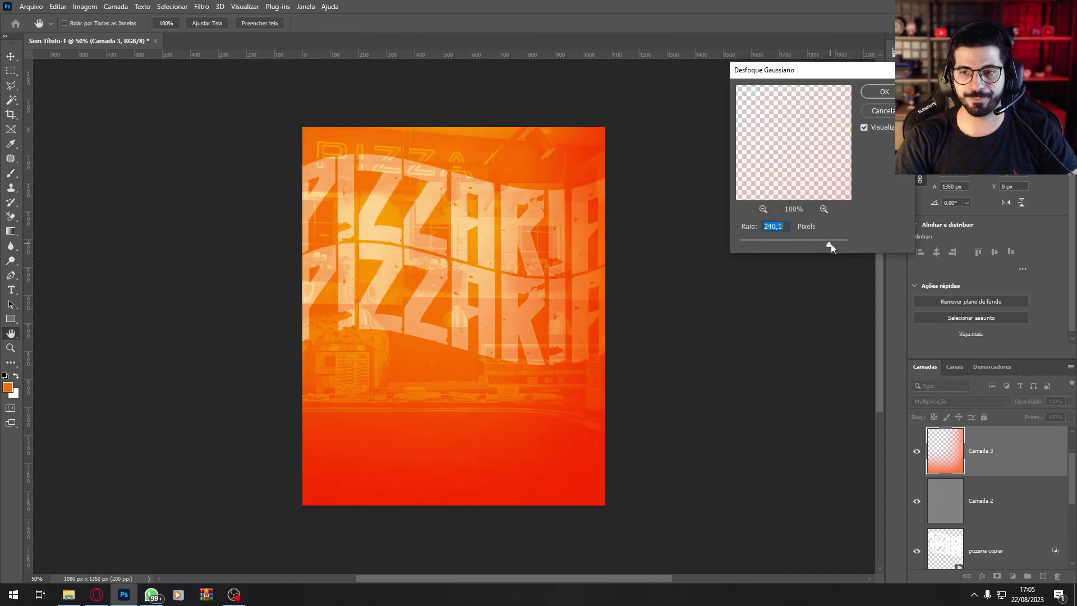
{"action": "left_click", "coordinate": [884, 91]}
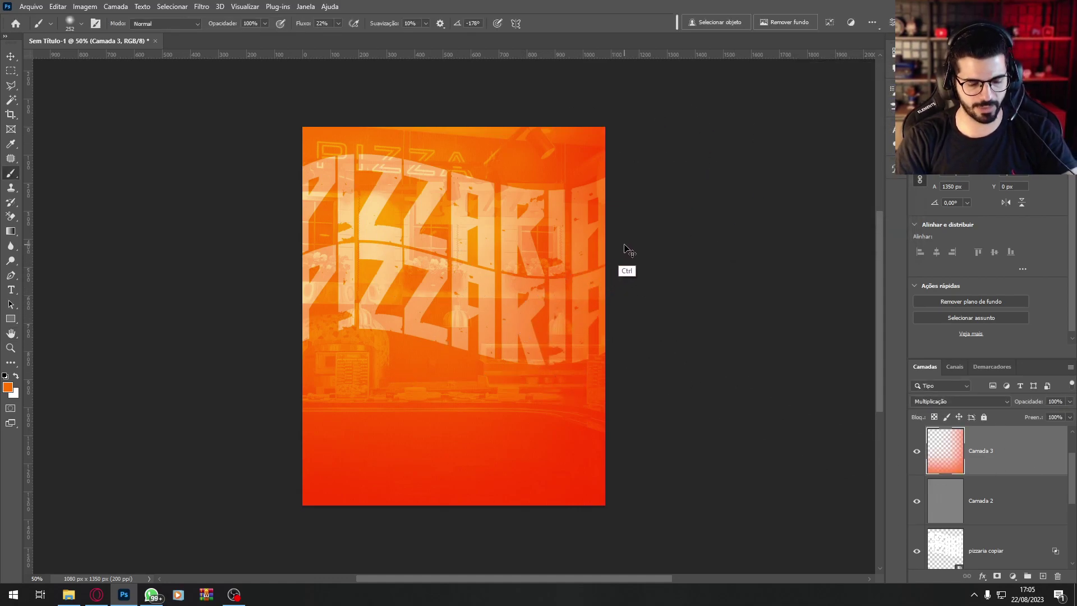
Step: Adjust Camada 3 with Hue/Saturation, setting saturation to -86 and lightness to -29
{"action": "key", "text": "ctrl+u"}
{"action": "left_click_drag", "start_coordinate": [824, 160], "coordinate": [779, 161]}
{"action": "left_click_drag", "start_coordinate": [825, 187], "coordinate": [809, 186]}
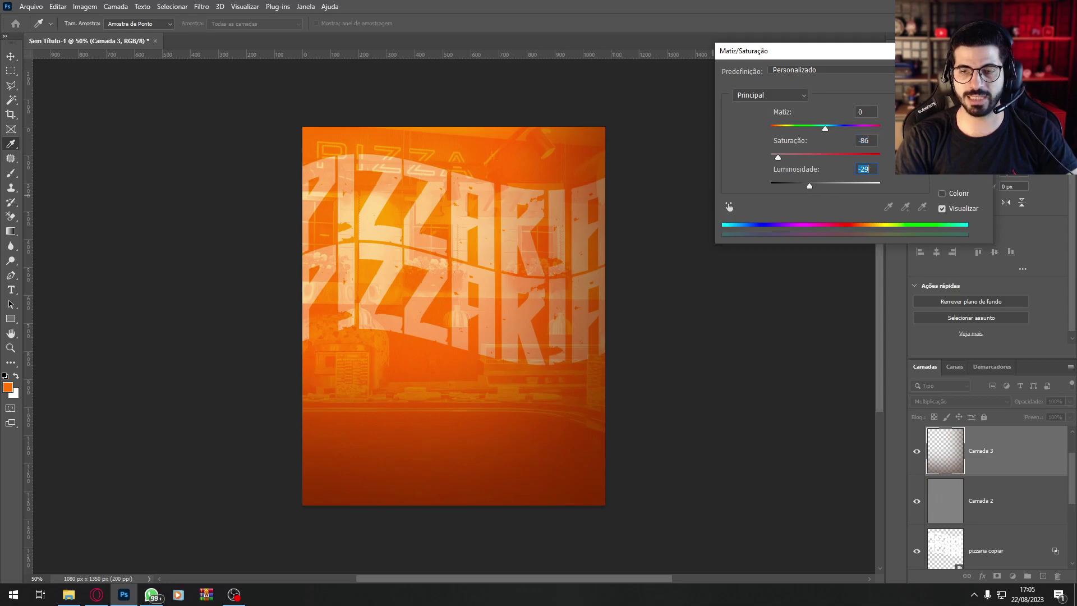
{"action": "key", "text": "Return"}
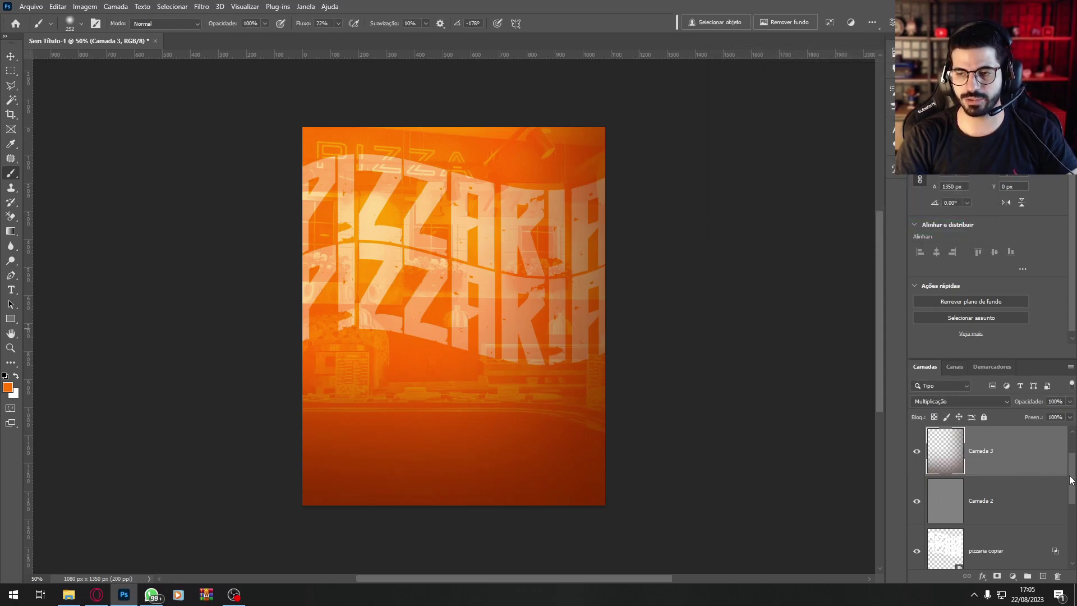
Step: Group the background layers from Camada 3 down to just above Camada 0 and name the group FUNDO
{"action": "left_click_drag", "start_coordinate": [1072, 480], "coordinate": [1074, 542]}
{"action": "left_click", "coordinate": [1029, 507], "text": "shift"}
{"action": "key", "text": "ctrl+g"}
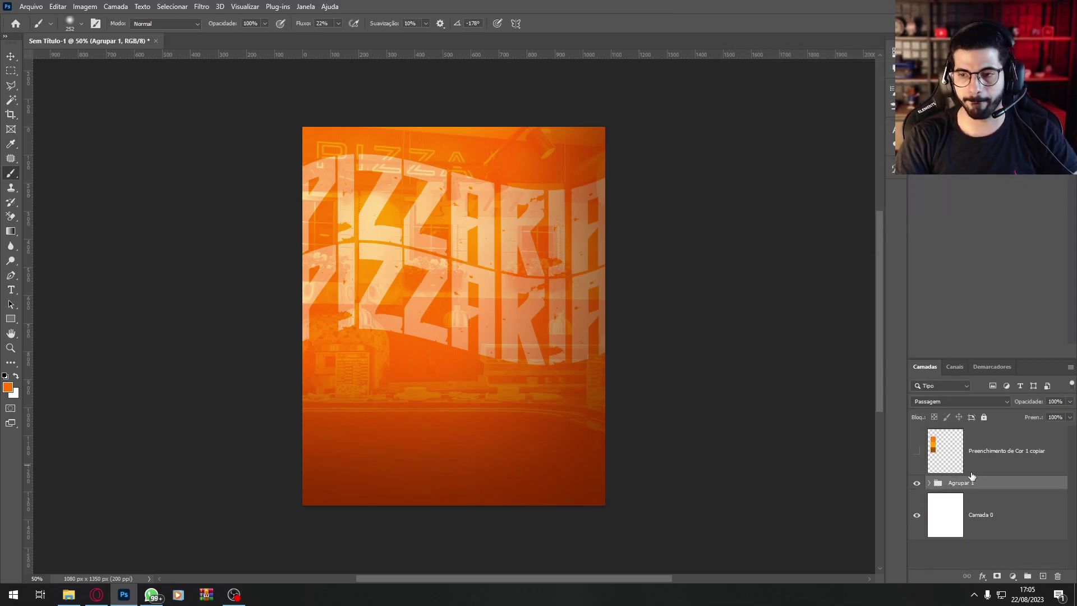
{"action": "double_click", "coordinate": [970, 484]}
{"action": "type", "text": "FUNDO"}
{"action": "key", "text": "Return"}
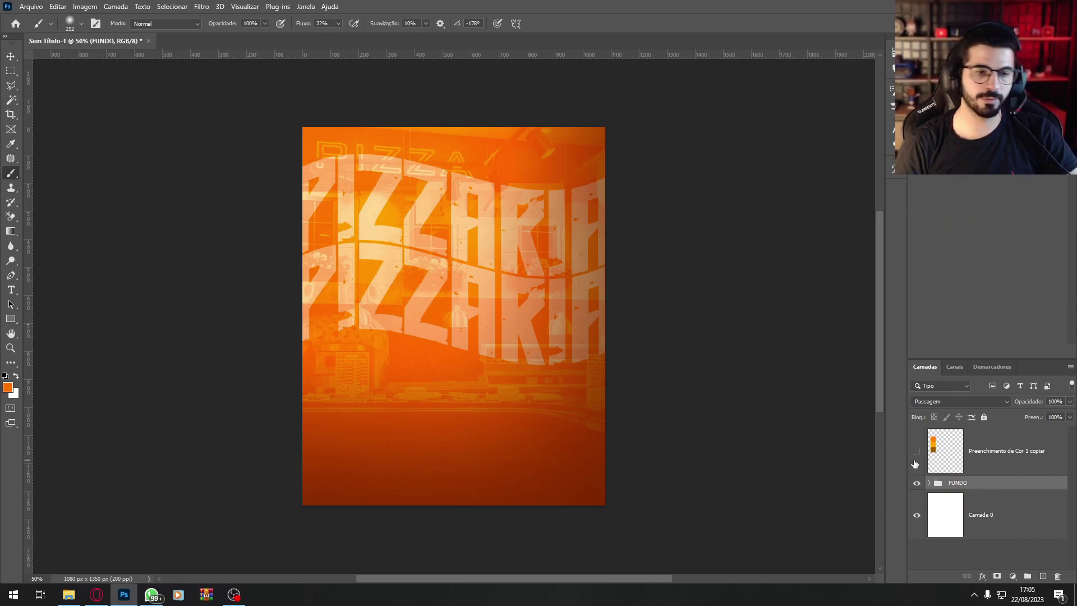
Step: Place the two pizza images and the photo of the woman holding pizza from the Nova pasta folder into the flyer
{"action": "left_click", "coordinate": [68, 595]}
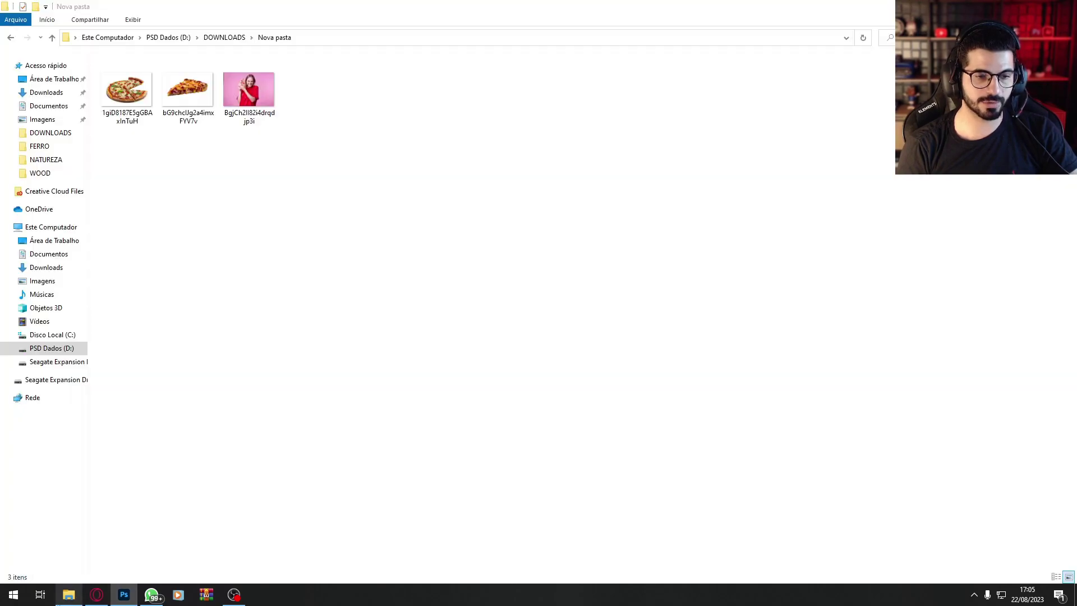
{"action": "left_click_drag", "start_coordinate": [302, 182], "coordinate": [396, 325]}
{"action": "key", "text": "Return"}
{"action": "key", "text": "Return"}
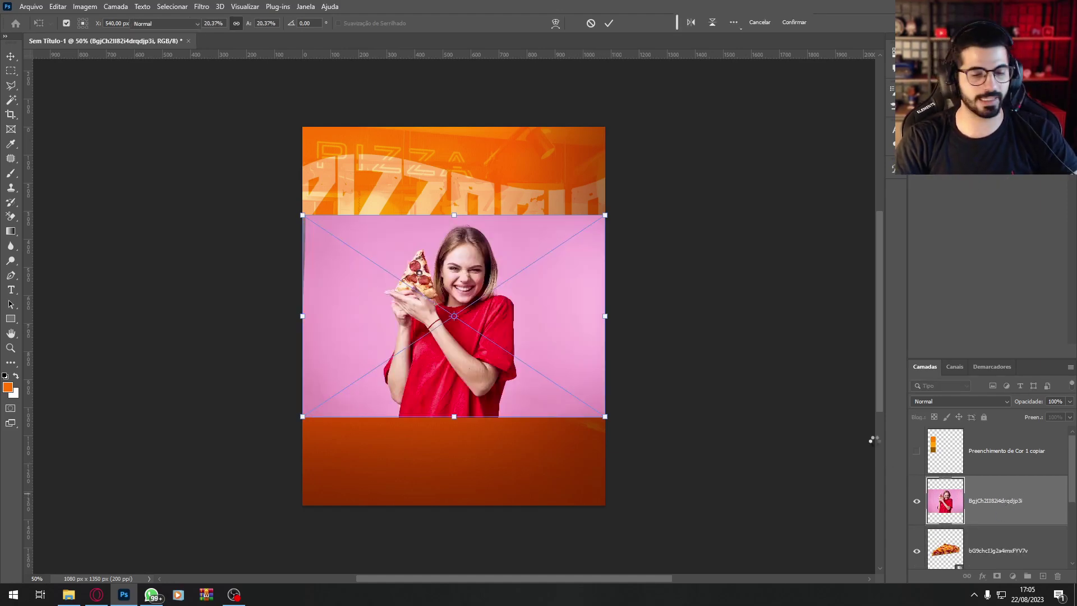
Step: Enlarge the woman photo to 33.66% and lower it slightly on the flyer, with both pizza layers hidden
{"action": "mouse_move", "coordinate": [454, 216]}
{"action": "left_mouse_down"}
{"action": "mouse_move", "coordinate": [459, 131]}
{"action": "mouse_move", "coordinate": [498, 108]}
{"action": "mouse_move", "coordinate": [482, 183]}
{"action": "mouse_move", "coordinate": [453, 125]}
{"action": "left_mouse_up"}
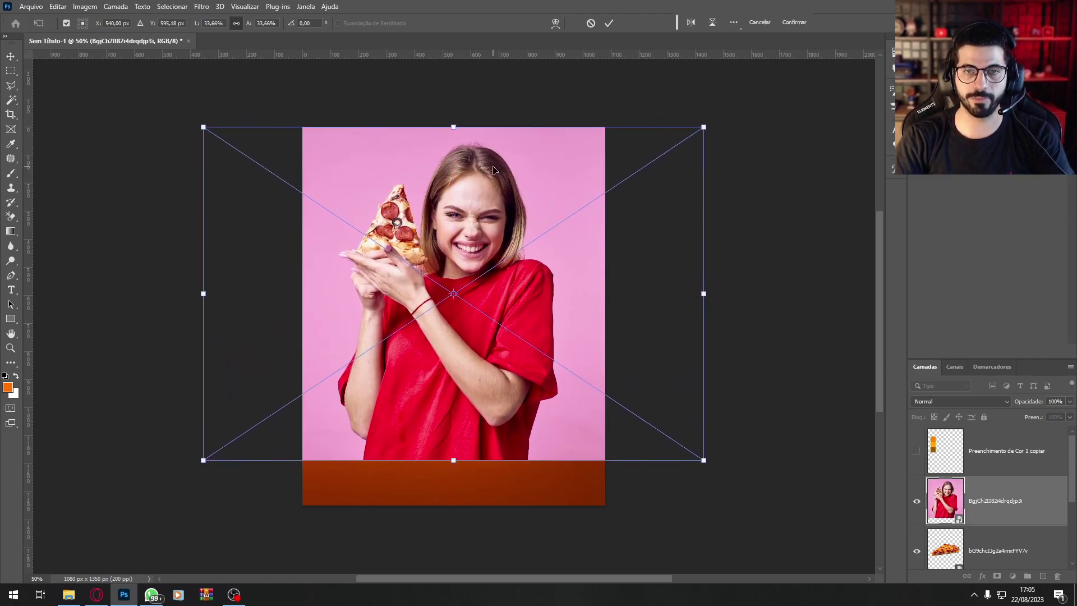
{"action": "left_click_drag", "start_coordinate": [481, 165], "coordinate": [481, 187]}
{"action": "key", "text": "Return"}
{"action": "key", "text": "b"}
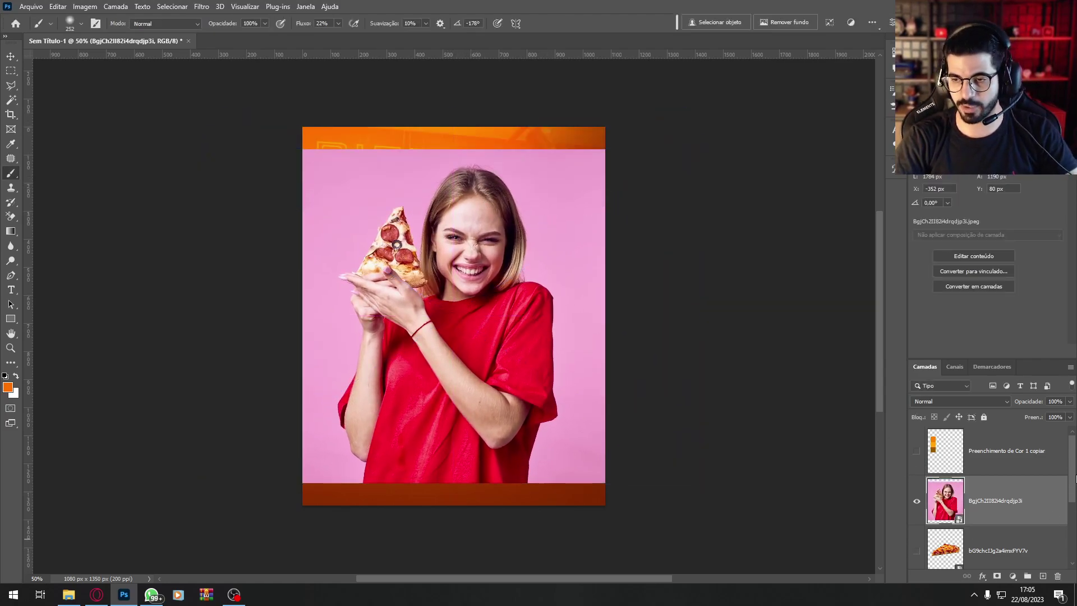
Step: Select the woman and her pizza slice with Select Subject and add a layer mask that hides the pink backdrop
{"action": "scroll", "coordinate": [944, 539], "scroll_direction": "down", "scroll_amount": 2}
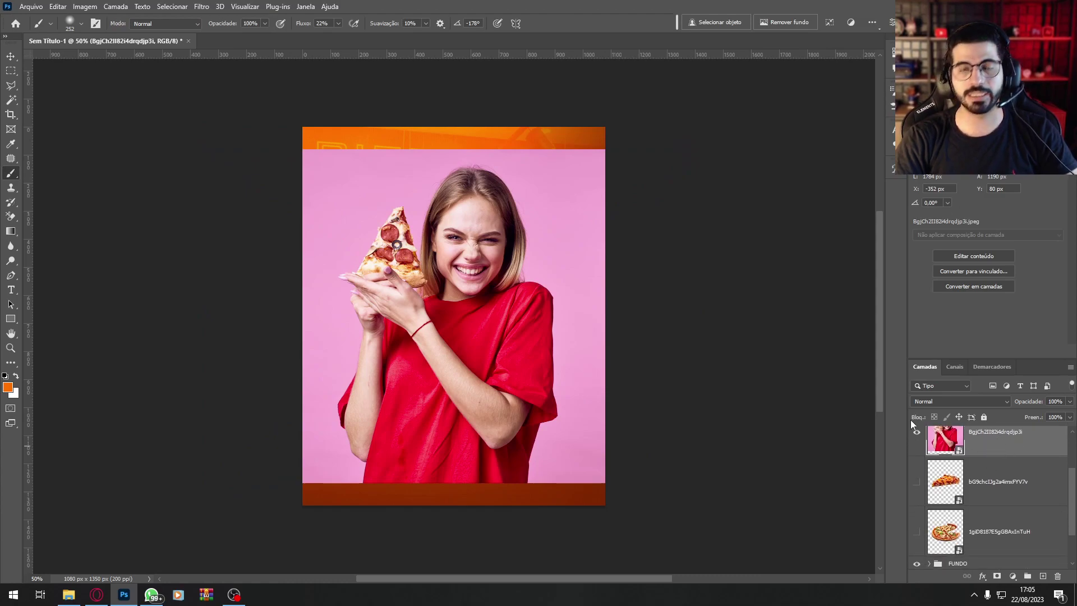
{"action": "left_click_drag", "start_coordinate": [880, 283], "coordinate": [880, 263]}
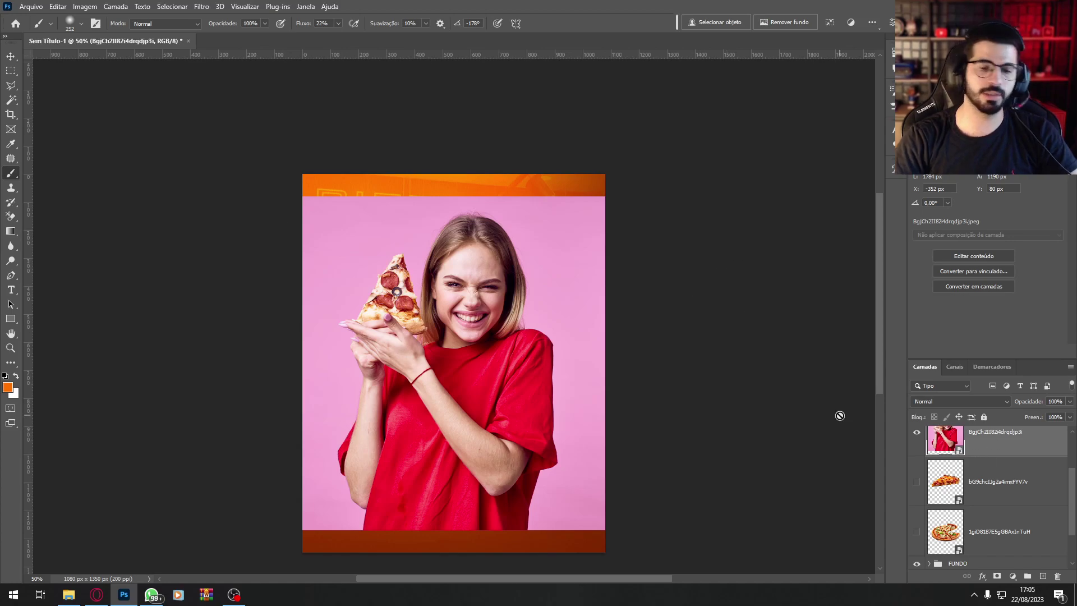
{"action": "key", "text": "ctrl+plus"}
{"action": "key", "text": "ctrl+plus"}
{"action": "key", "text": "ctrl+plus"}
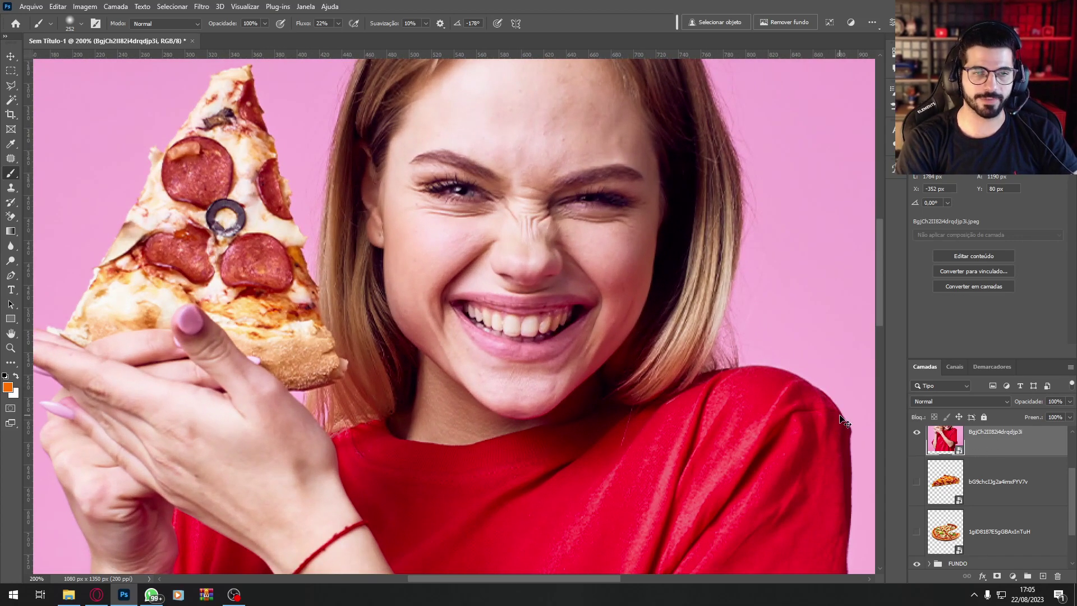
{"action": "key", "text": "ctrl+minus"}
{"action": "key", "text": "ctrl+minus"}
{"action": "key", "text": "ctrl+minus"}
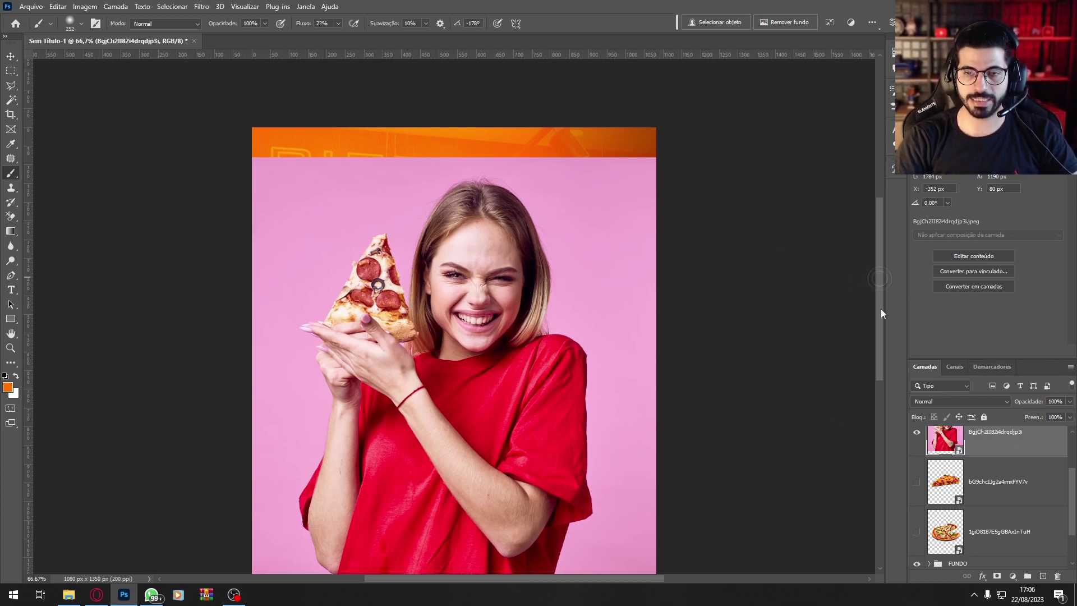
{"action": "scroll", "coordinate": [874, 293], "scroll_direction": "down", "scroll_amount": 3}
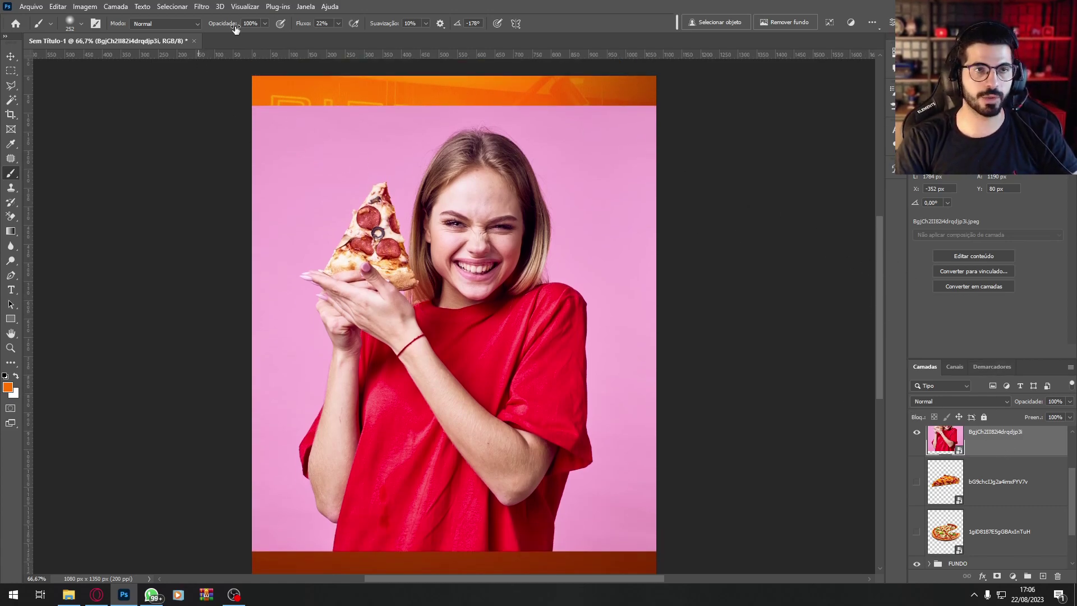
{"action": "left_click", "coordinate": [167, 6]}
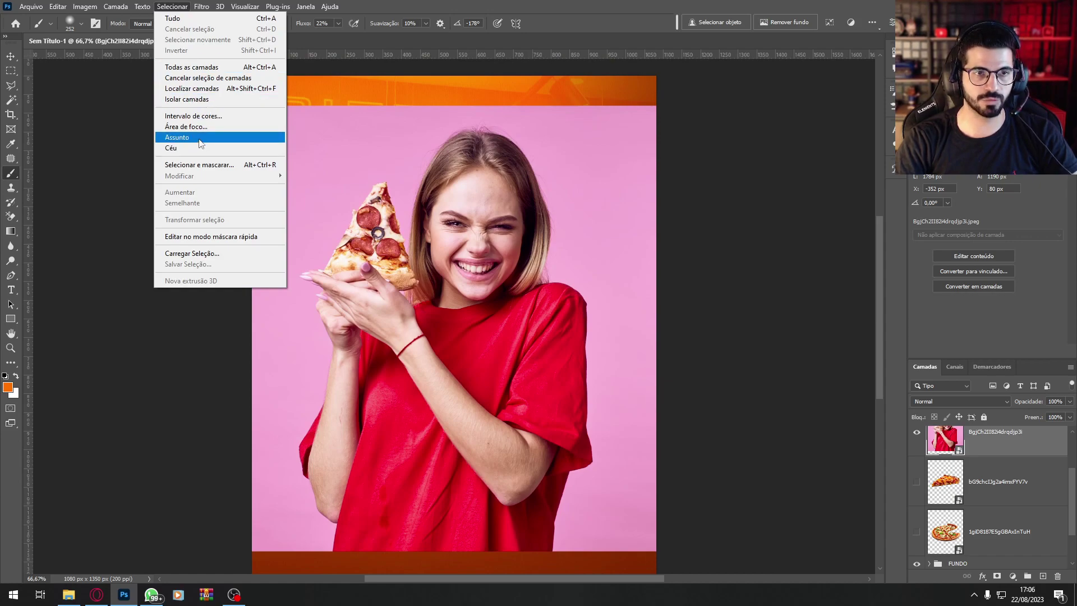
{"action": "left_click", "coordinate": [200, 138]}
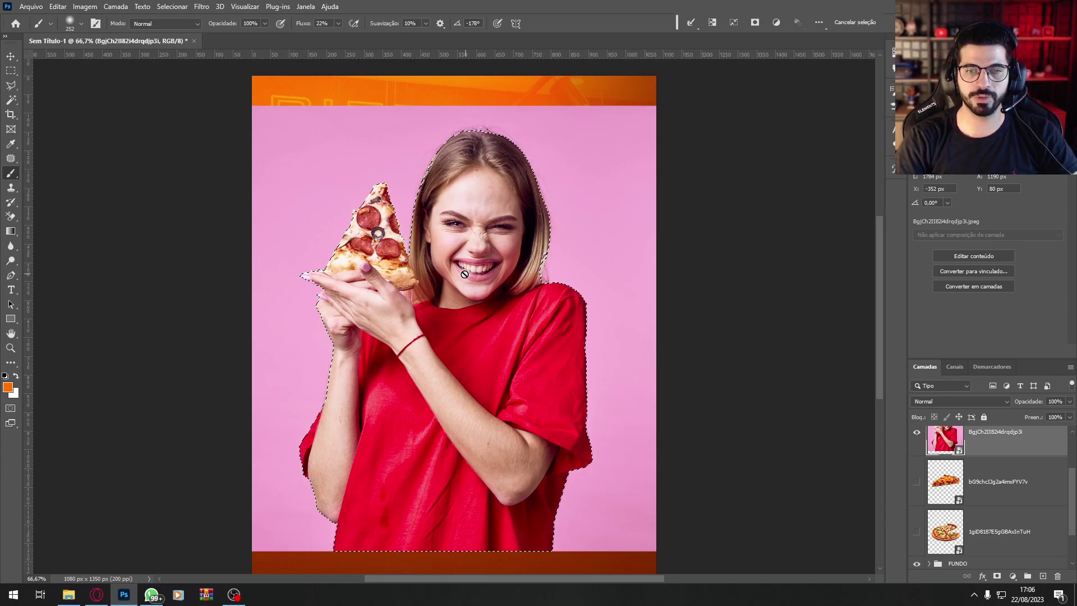
{"action": "left_click", "coordinate": [996, 576]}
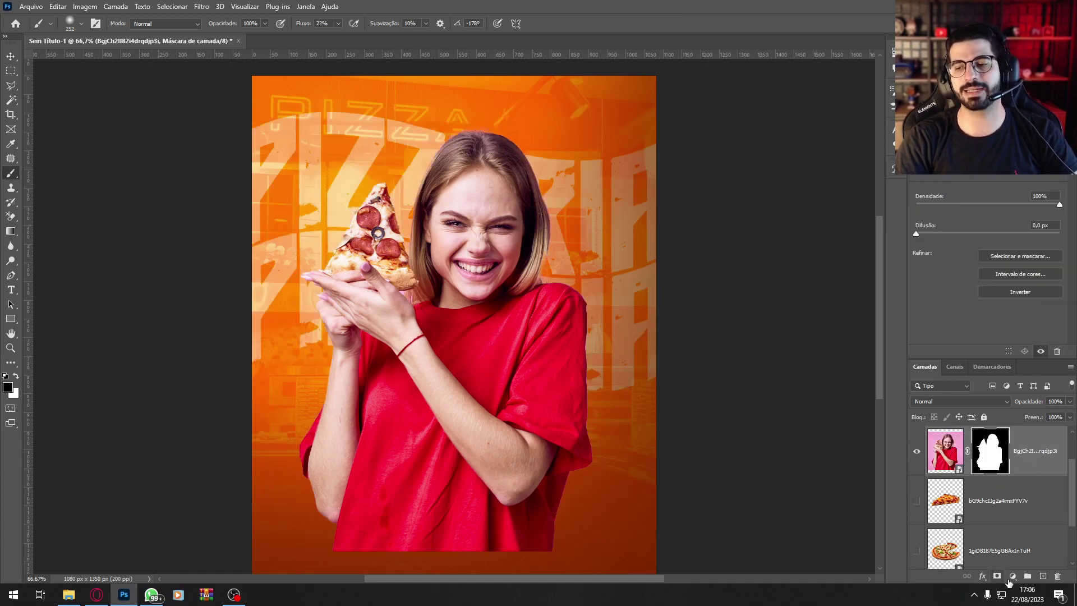
Step: Shift the masked woman photo slightly up and left, to X -381 px and Y 0 px
{"action": "left_click", "coordinate": [945, 450]}
{"action": "left_click_drag", "start_coordinate": [429, 286], "coordinate": [418, 255]}
Step: Outline the leftover pink gap between hand, pizza crust and hair with the Pen tool and make it a selection with 0 px feather
{"action": "key", "text": "ctrl+plus"}
{"action": "key", "text": "ctrl+plus"}
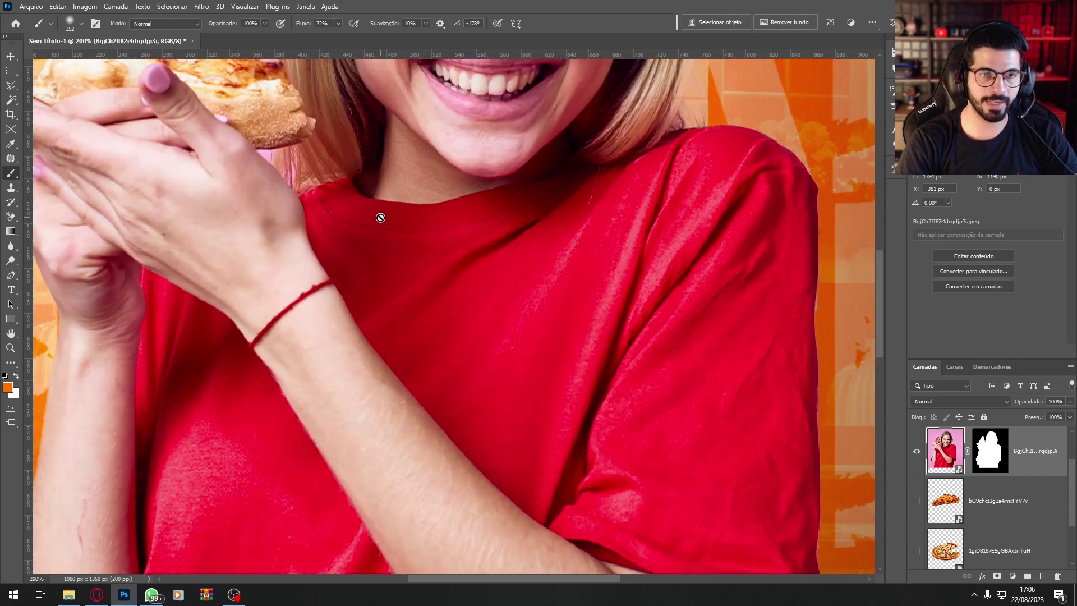
{"action": "left_click", "coordinate": [14, 276]}
{"action": "left_click", "coordinate": [290, 145]}
{"action": "left_click", "coordinate": [298, 183]}
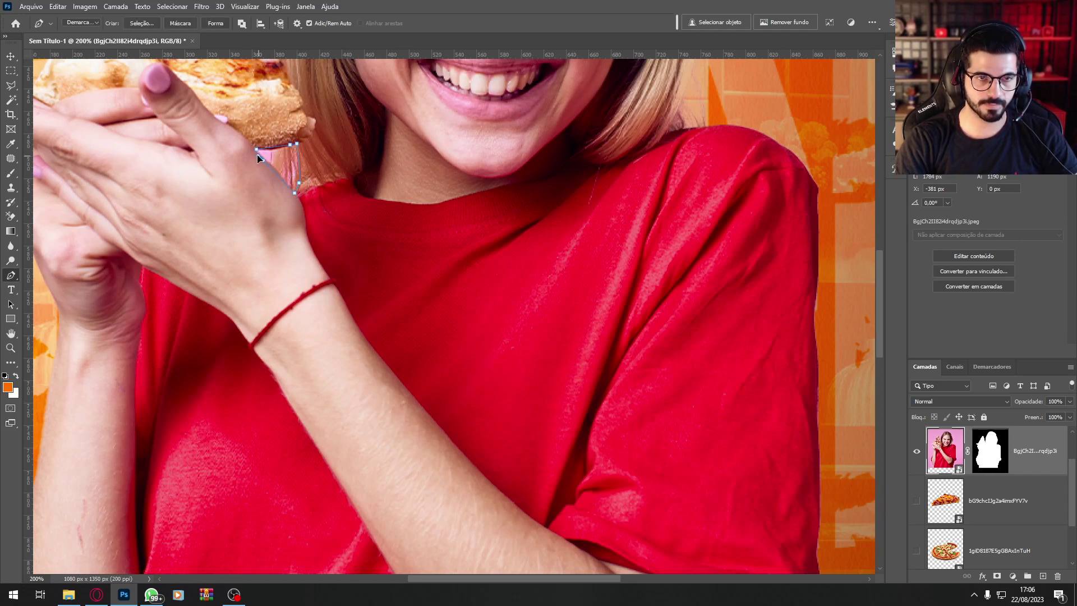
{"action": "left_click", "coordinate": [140, 24]}
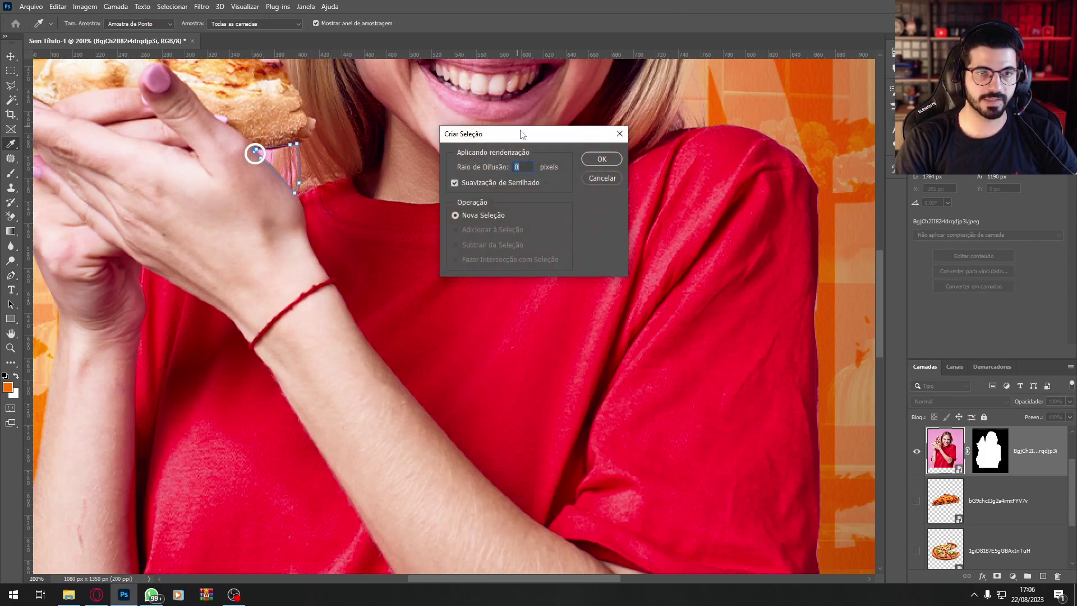
{"action": "left_click", "coordinate": [602, 160]}
Step: Paint black on the woman's layer mask inside the selected pink gap, and deselect
{"action": "key", "text": "b"}
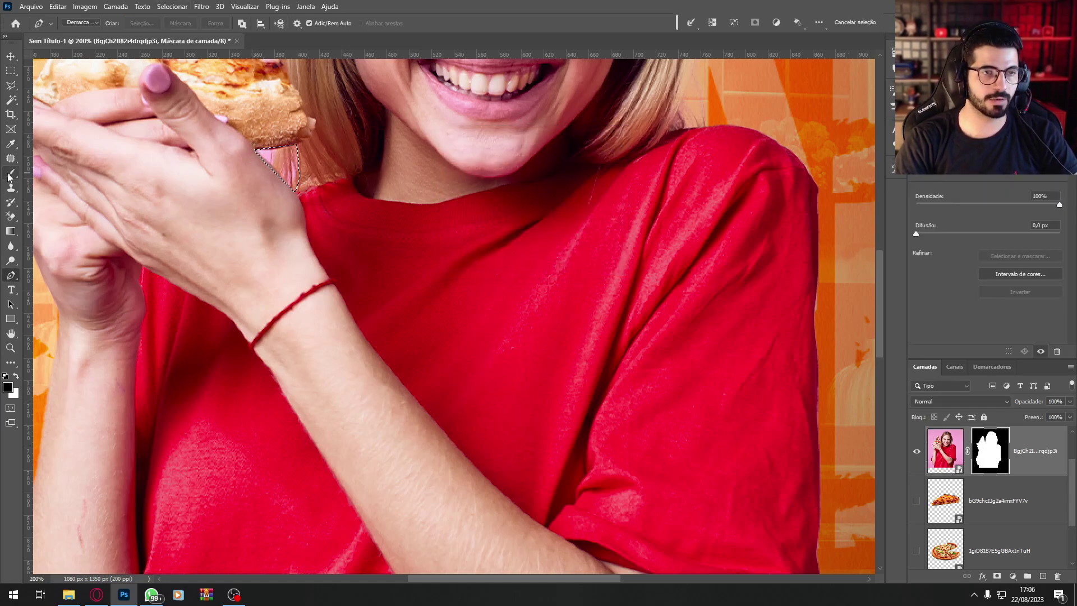
{"action": "mouse_move", "coordinate": [260, 159]}
{"action": "left_mouse_down"}
{"action": "mouse_move", "coordinate": [312, 164]}
{"action": "mouse_move", "coordinate": [324, 137]}
{"action": "left_mouse_up"}
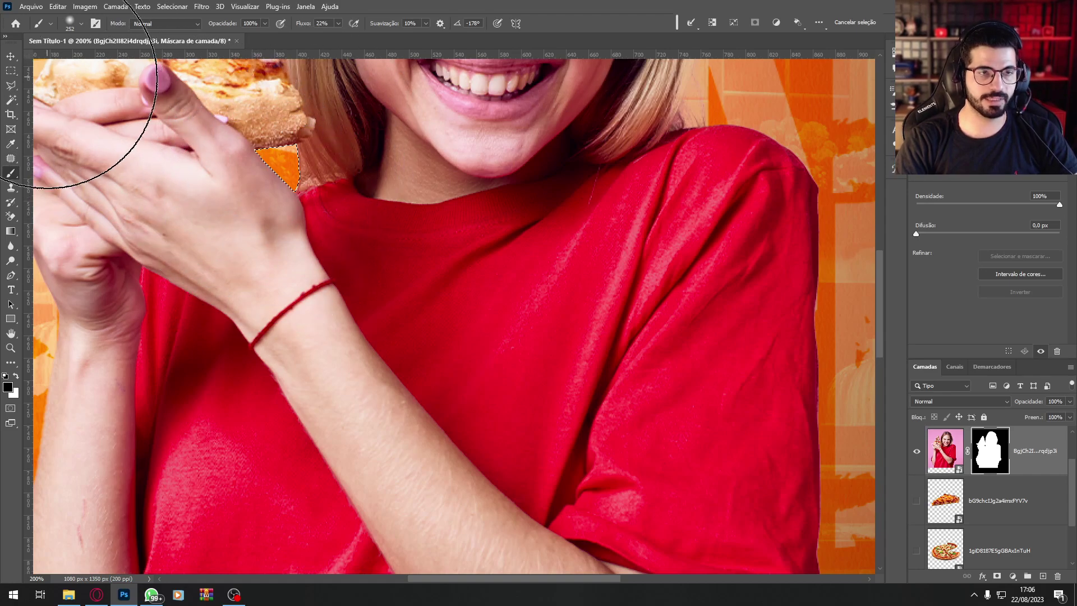
{"action": "left_click", "coordinate": [9, 73]}
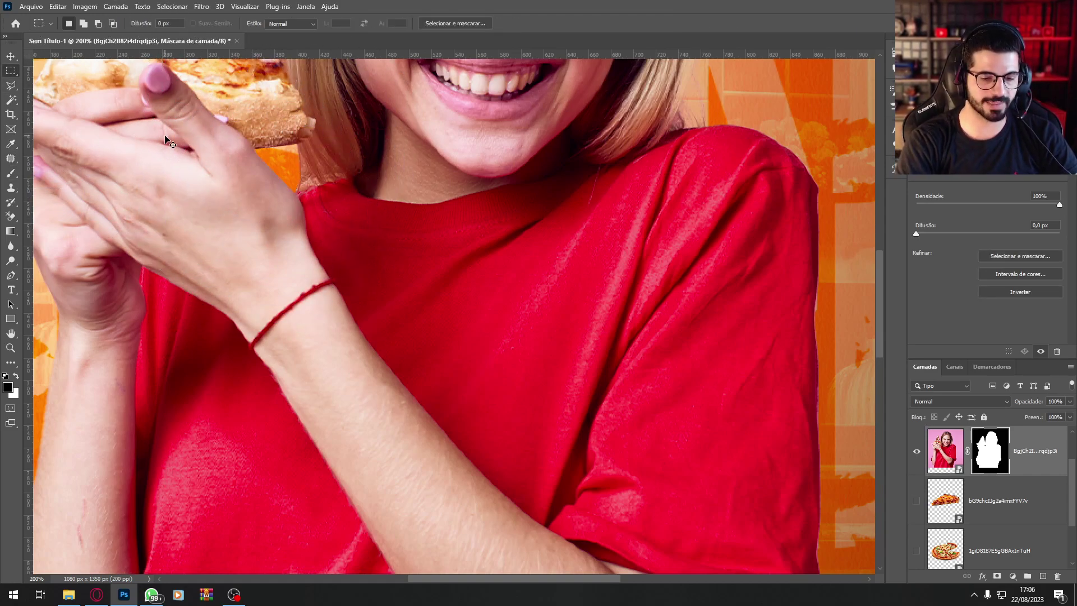
Step: Convert the masked woman layer into a smart object
{"action": "key", "text": "ctrl+minus"}
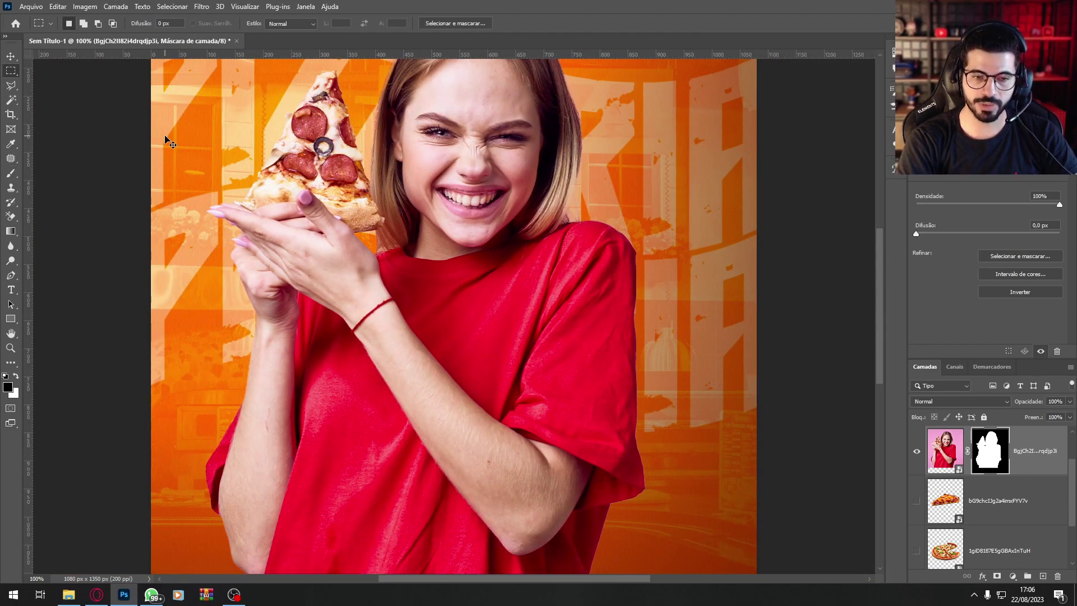
{"action": "key", "text": "ctrl+minus"}
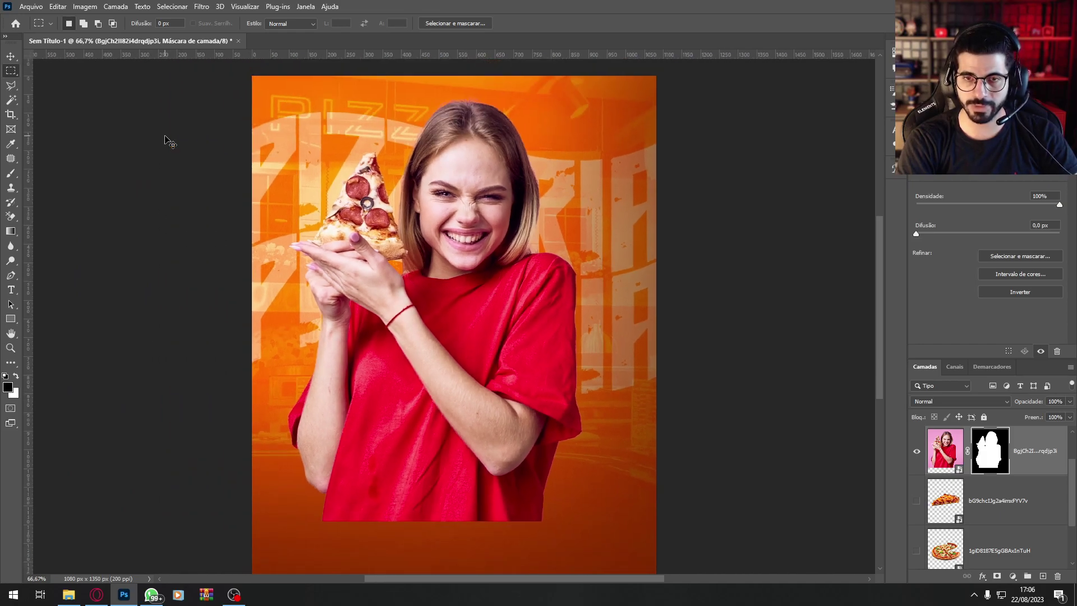
{"action": "key", "text": "ctrl+minus"}
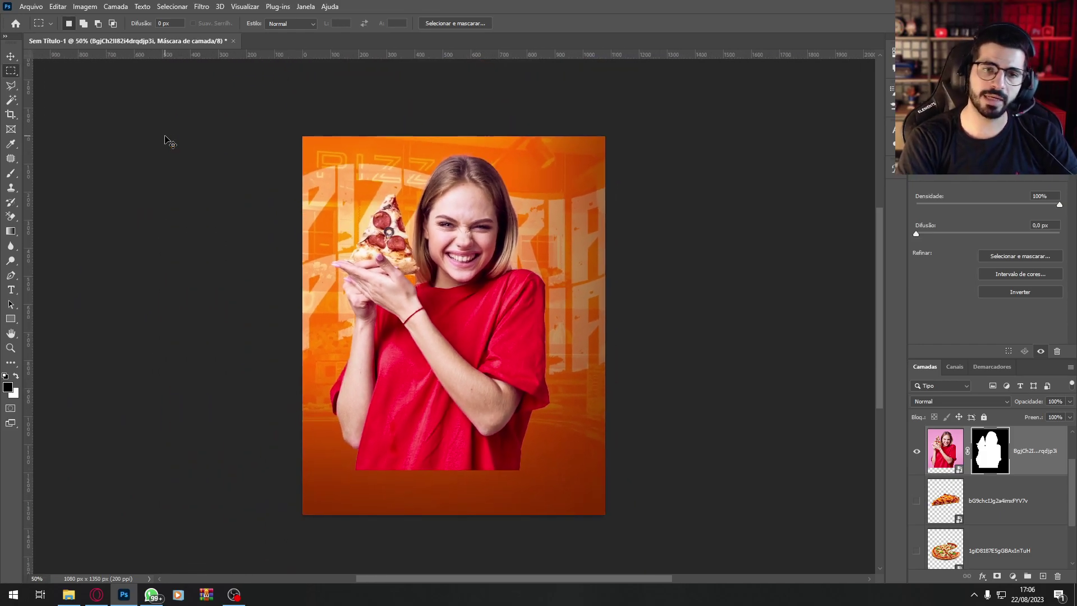
{"action": "left_click", "coordinate": [1036, 452]}
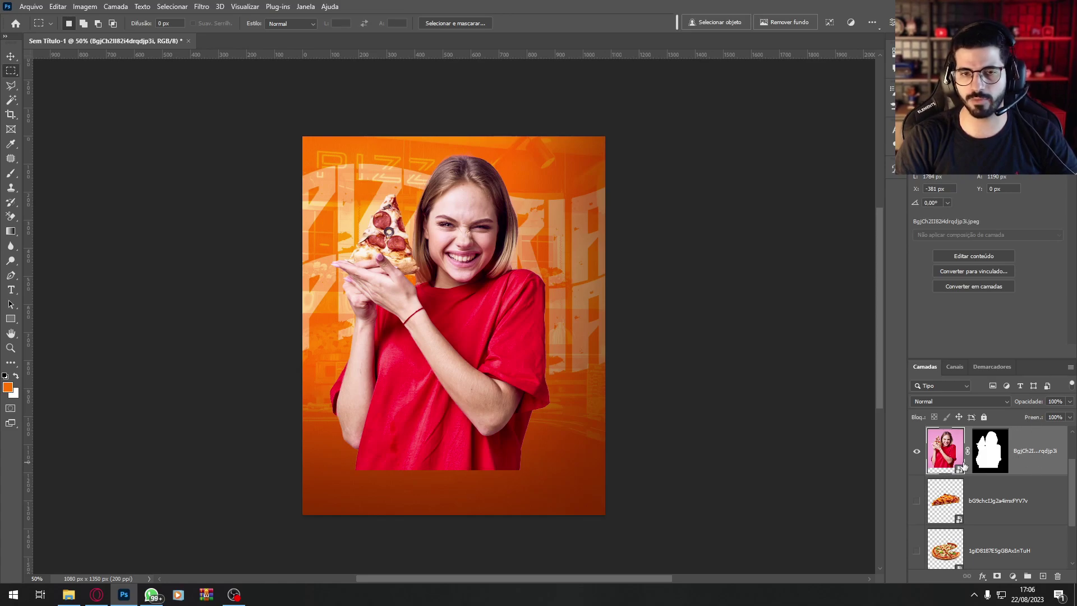
{"action": "right_click", "coordinate": [1047, 457]}
{"action": "left_click", "coordinate": [1010, 233]}
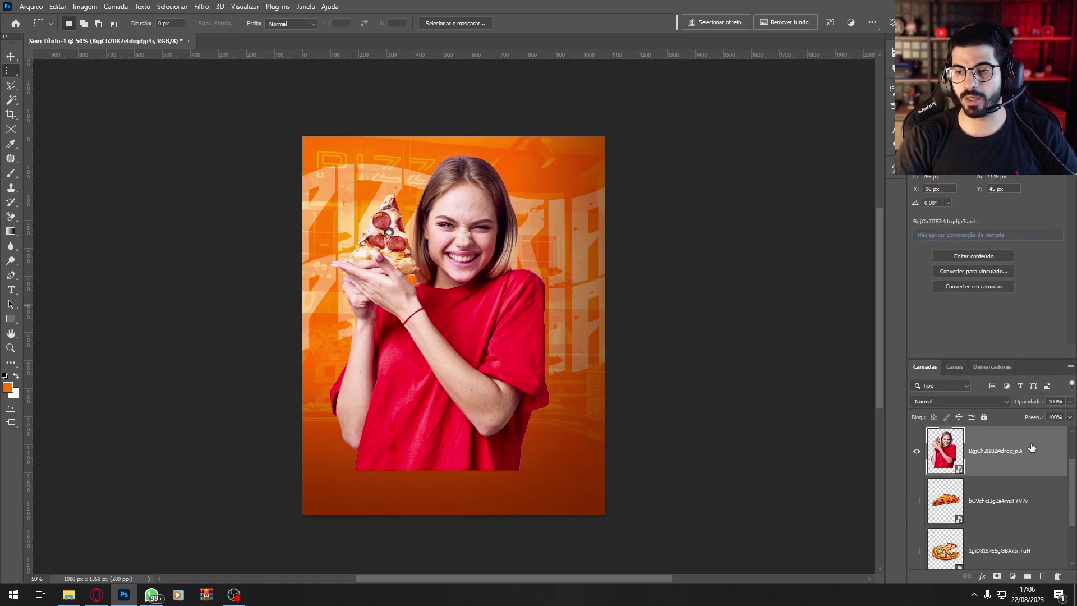
Step: Reposition the woman slightly right of the flyer's centre, with her layer at Y 63 px
{"action": "left_click", "coordinate": [11, 173]}
{"action": "left_click", "coordinate": [459, 271]}
{"action": "left_click", "coordinate": [491, 228]}
{"action": "left_click_drag", "start_coordinate": [463, 304], "coordinate": [530, 316]}
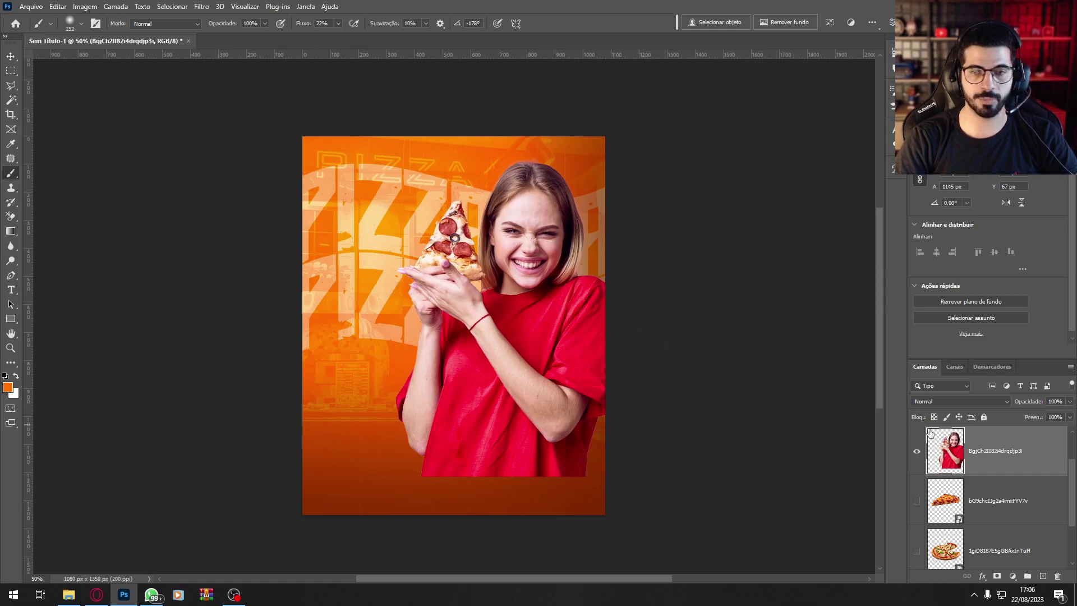
{"action": "left_click_drag", "start_coordinate": [571, 287], "coordinate": [535, 287]}
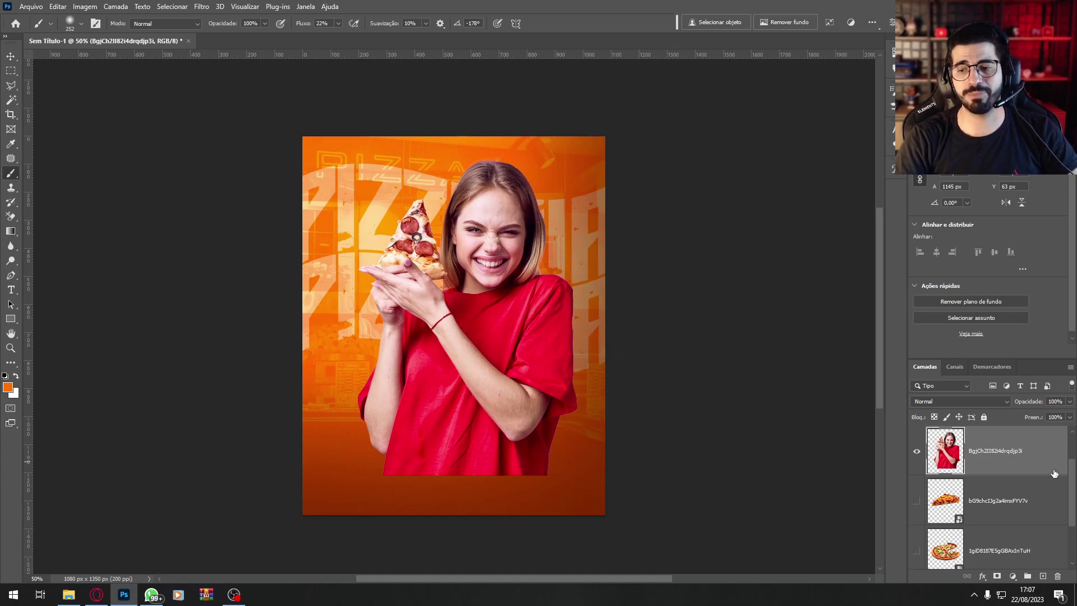
Step: Show the Preenchimento de Cor 1 copiar swatch layer and move it against the flyer's left edge, at Y 537 px
{"action": "left_click_drag", "start_coordinate": [1073, 479], "coordinate": [1074, 521]}
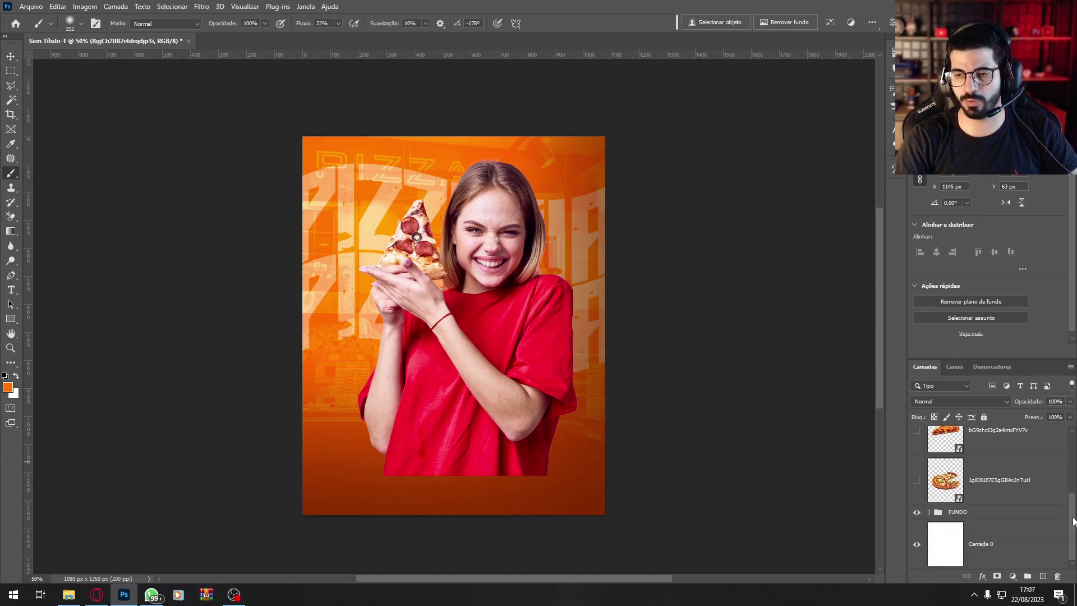
{"action": "left_click", "coordinate": [929, 512]}
{"action": "scroll", "coordinate": [1010, 477], "scroll_direction": "up", "scroll_amount": 3}
{"action": "left_click", "coordinate": [919, 456]}
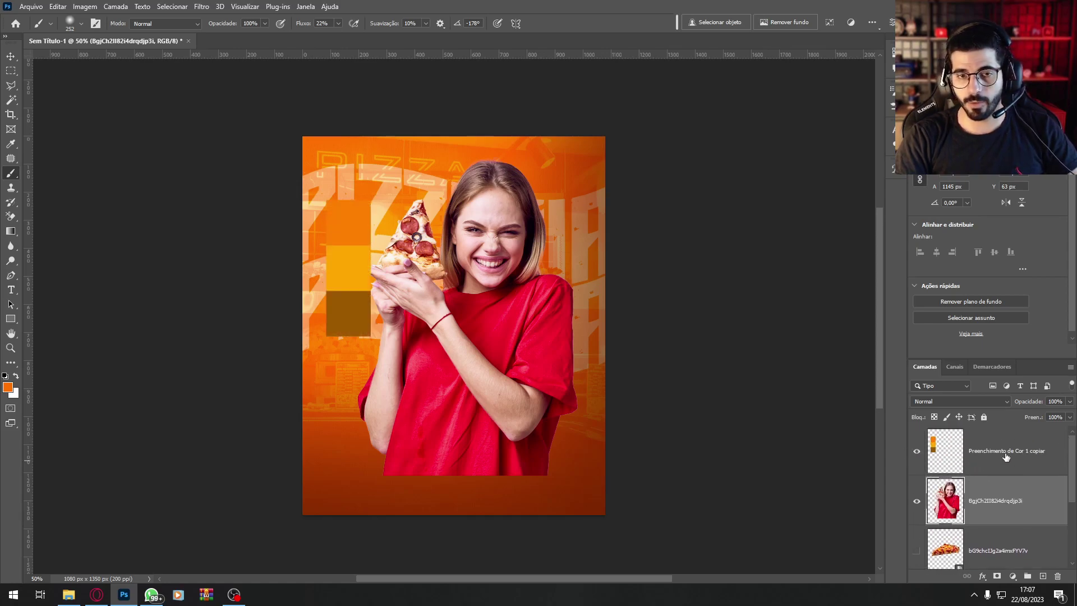
{"action": "left_click", "coordinate": [1004, 458]}
{"action": "mouse_move", "coordinate": [337, 214]}
{"action": "left_mouse_down"}
{"action": "mouse_move", "coordinate": [332, 367]}
{"action": "mouse_move", "coordinate": [314, 346]}
{"action": "left_mouse_up"}
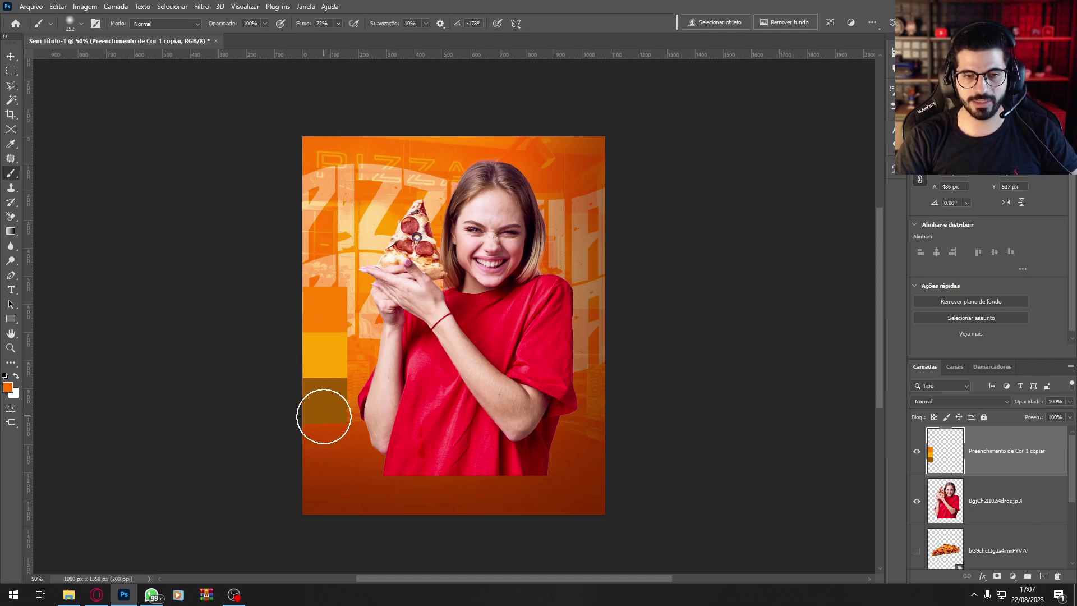
Step: Start a Replace Color adjustment on the woman's layer and sample the red of her shirt
{"action": "left_click", "coordinate": [980, 501]}
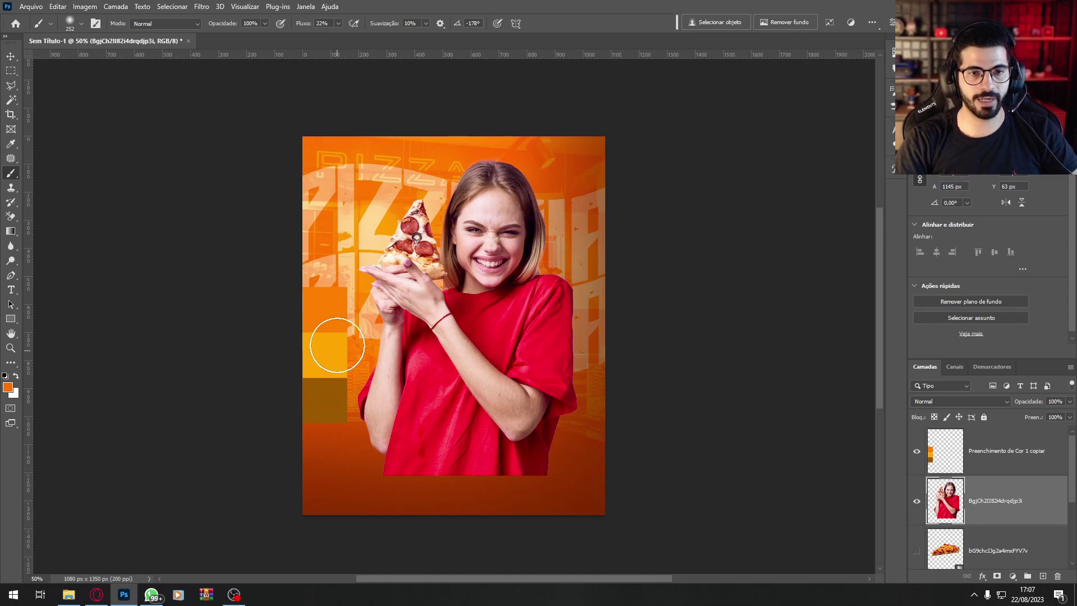
{"action": "left_click", "coordinate": [92, 7]}
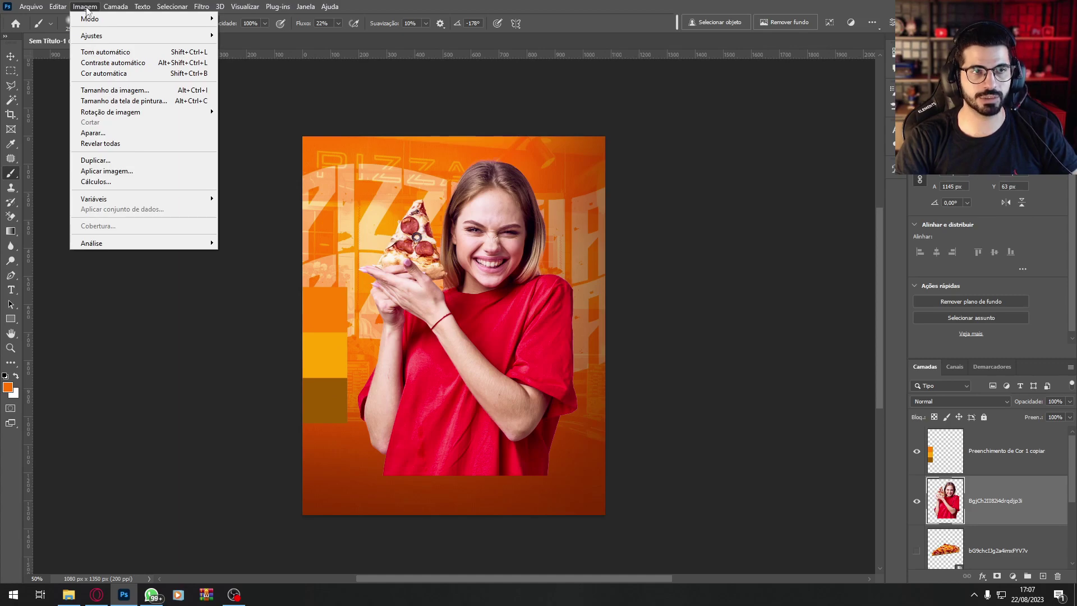
{"action": "mouse_move", "coordinate": [111, 35]}
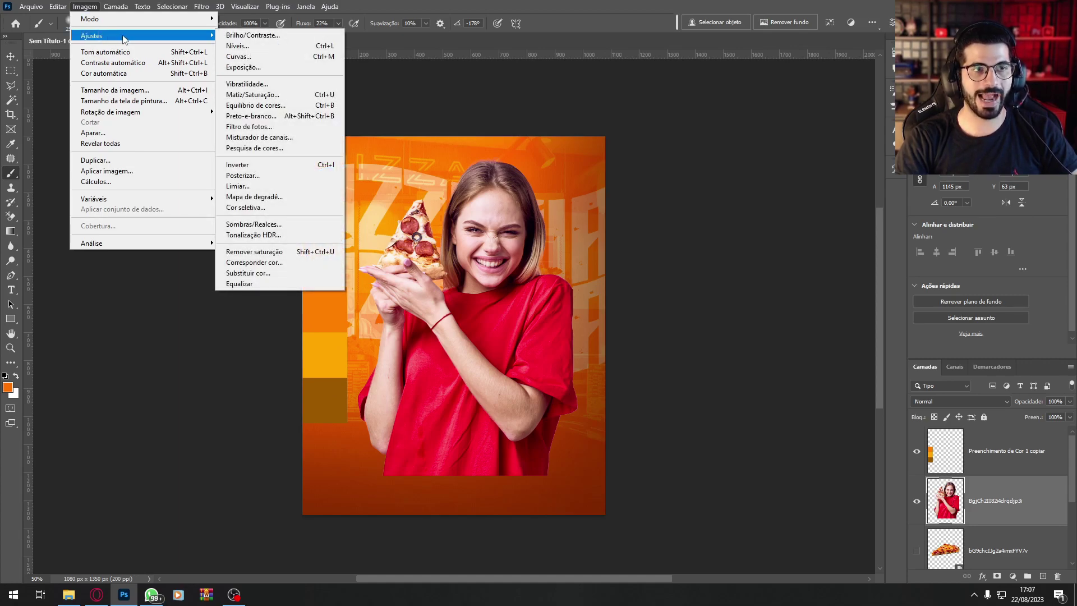
{"action": "left_click", "coordinate": [291, 275]}
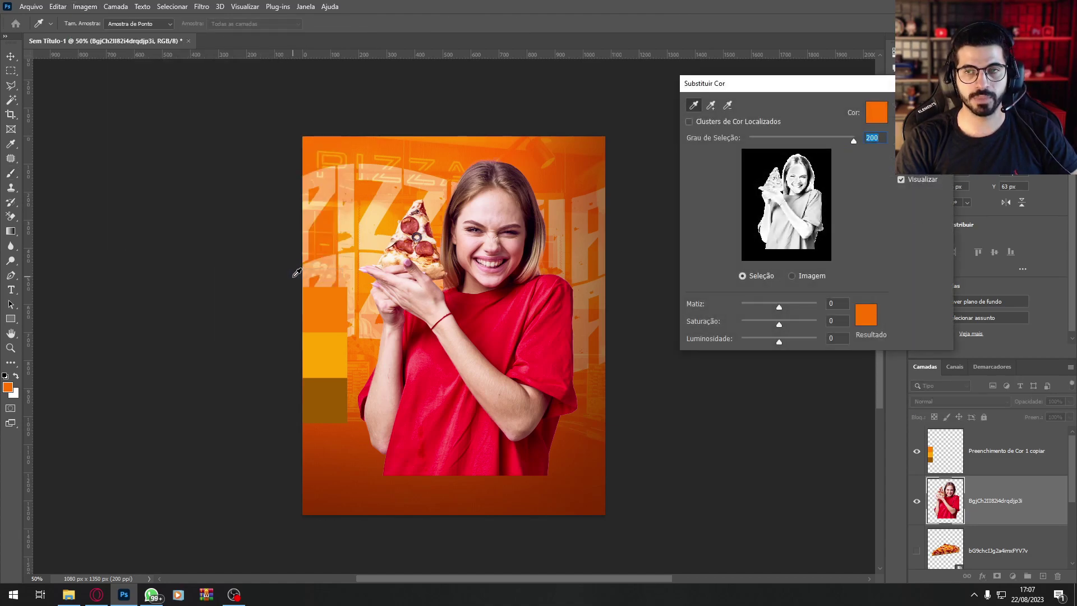
{"action": "left_click", "coordinate": [491, 317]}
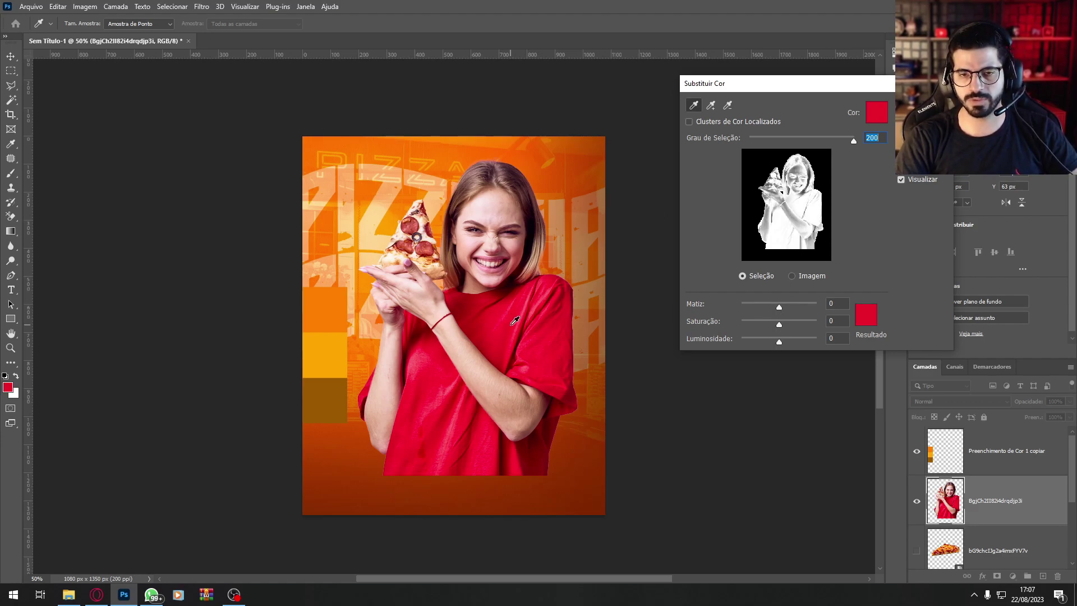
Step: Recolour the shirt orange with fuzziness 156, hue +41, saturation -8 and lightness +10, and apply the replacement
{"action": "left_click_drag", "start_coordinate": [850, 136], "coordinate": [820, 137]}
{"action": "mouse_move", "coordinate": [779, 306]}
{"action": "left_mouse_down"}
{"action": "mouse_move", "coordinate": [819, 306]}
{"action": "mouse_move", "coordinate": [786, 305]}
{"action": "left_mouse_up"}
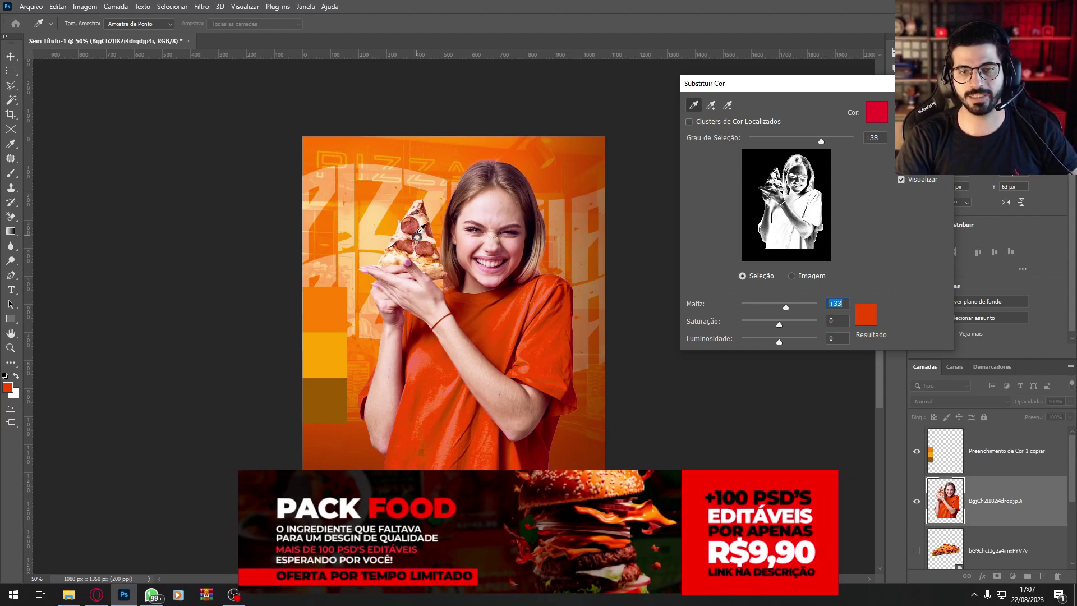
{"action": "left_click_drag", "start_coordinate": [786, 306], "coordinate": [787, 309]}
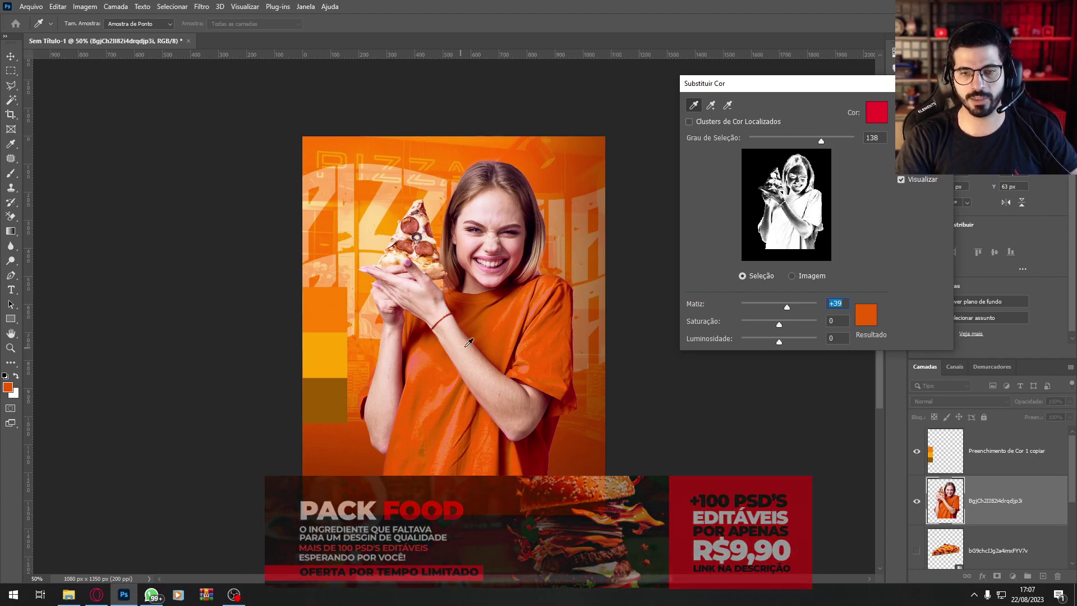
{"action": "left_click_drag", "start_coordinate": [787, 307], "coordinate": [789, 306]}
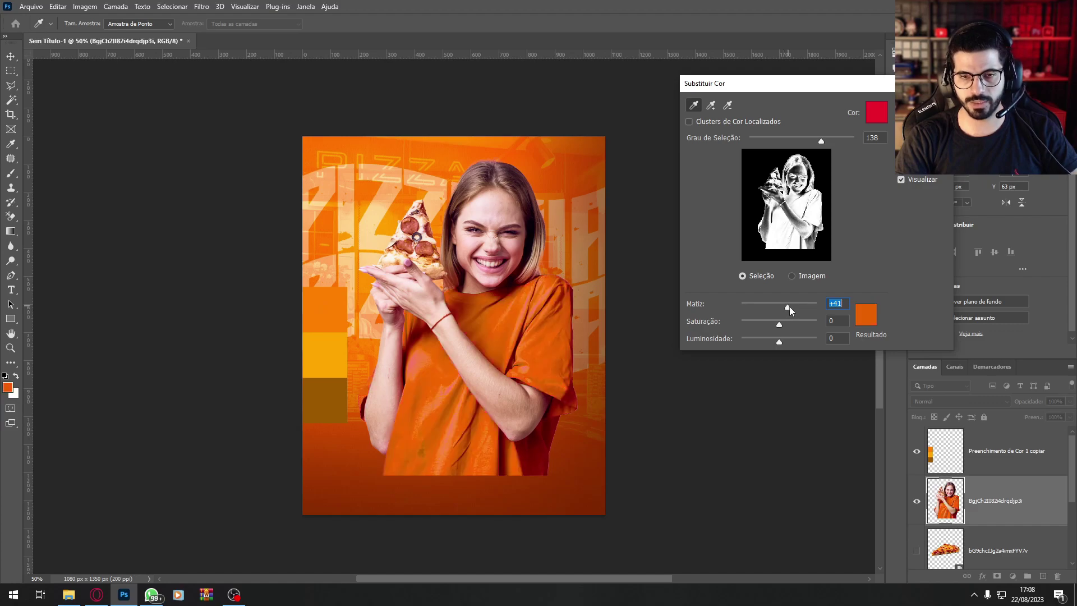
{"action": "mouse_move", "coordinate": [822, 142]}
{"action": "left_mouse_down"}
{"action": "mouse_move", "coordinate": [867, 147]}
{"action": "mouse_move", "coordinate": [793, 145]}
{"action": "mouse_move", "coordinate": [831, 143]}
{"action": "left_mouse_up"}
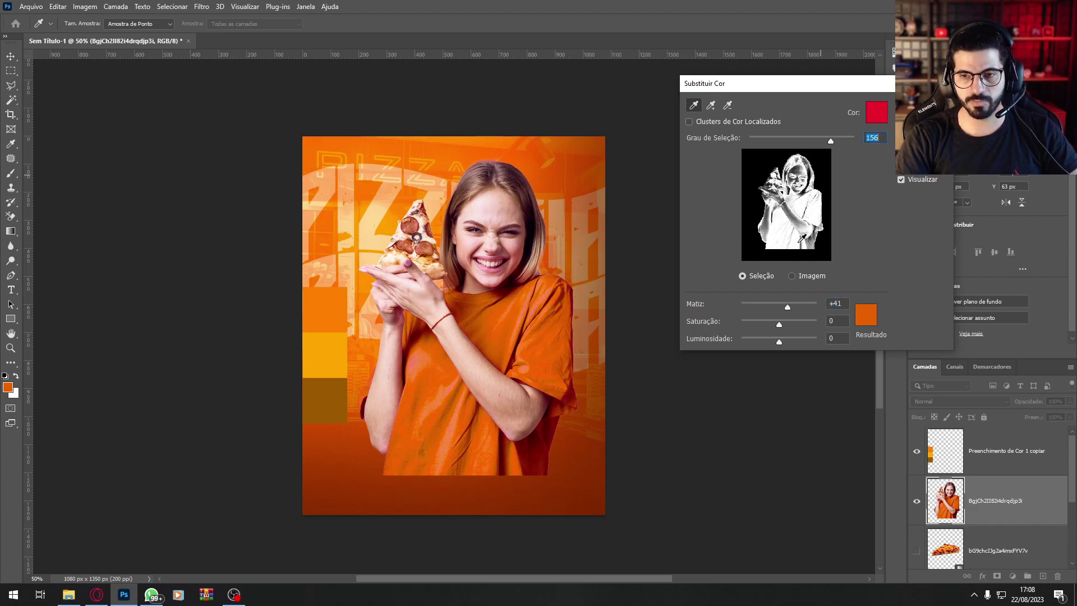
{"action": "mouse_move", "coordinate": [779, 325]}
{"action": "left_mouse_down"}
{"action": "mouse_move", "coordinate": [742, 325]}
{"action": "mouse_move", "coordinate": [796, 315]}
{"action": "mouse_move", "coordinate": [772, 315]}
{"action": "mouse_move", "coordinate": [800, 337]}
{"action": "mouse_move", "coordinate": [783, 338]}
{"action": "left_mouse_up"}
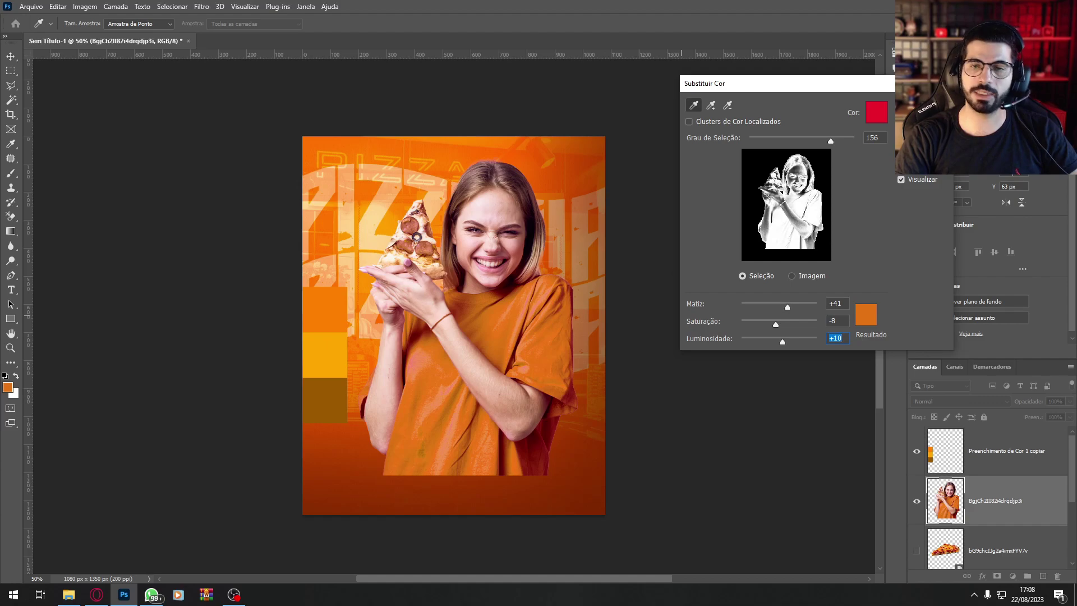
{"action": "key", "text": "Return"}
Step: Move the woman left and slightly down to Y 96 px, and hide the Preenchimento de Cor 1 copiar swatch layer
{"action": "mouse_move", "coordinate": [513, 288]}
{"action": "left_mouse_down"}
{"action": "mouse_move", "coordinate": [519, 297]}
{"action": "mouse_move", "coordinate": [480, 298]}
{"action": "left_mouse_up"}
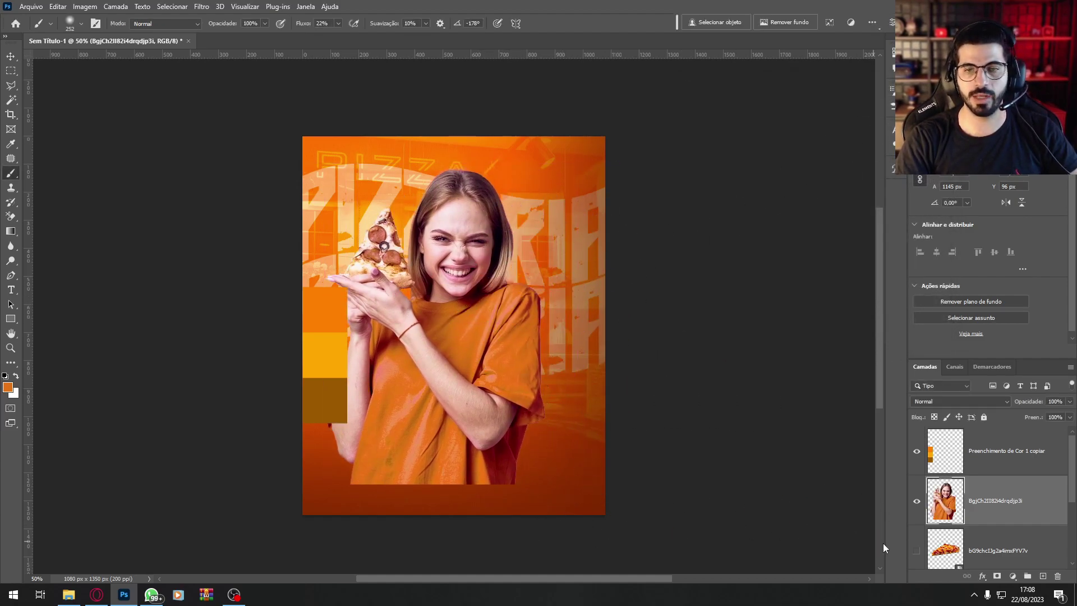
{"action": "key", "text": "ctrl+plus"}
{"action": "key", "text": "ctrl+plus"}
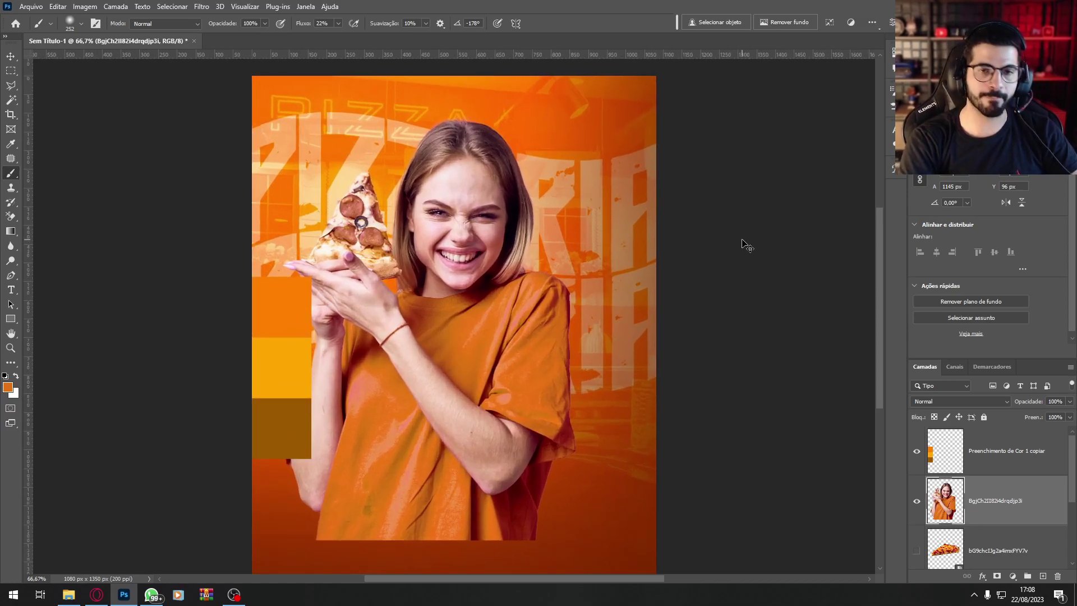
{"action": "key", "text": "ctrl+minus"}
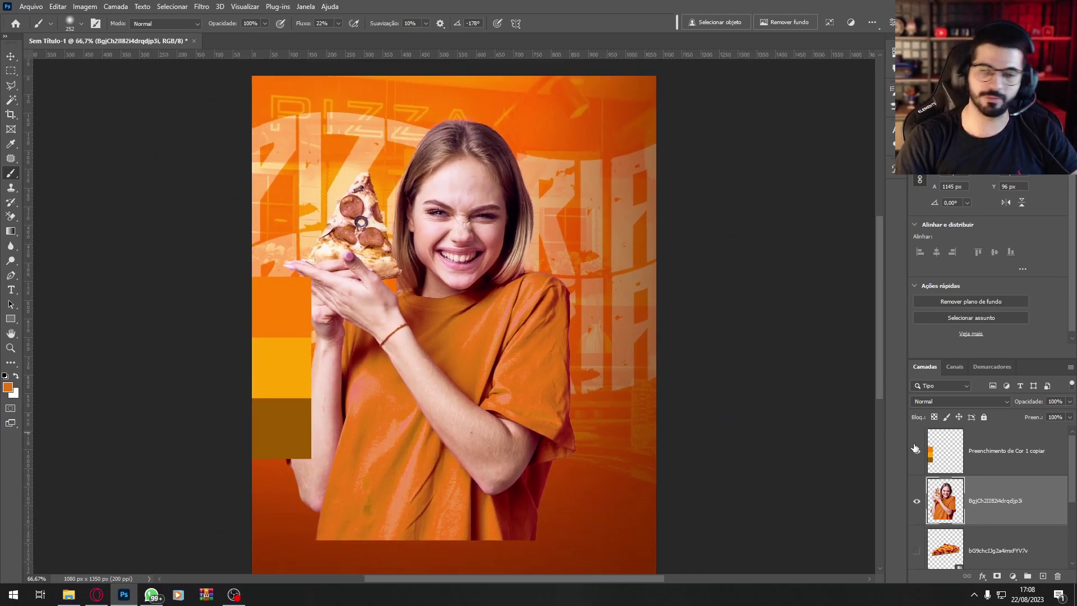
{"action": "left_click", "coordinate": [917, 451]}
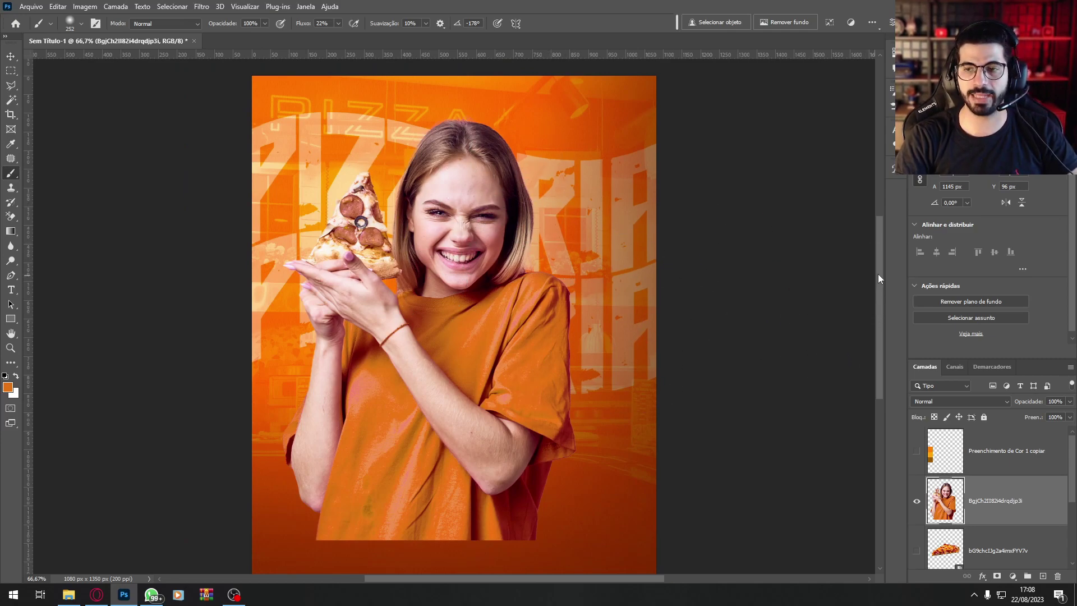
{"action": "scroll", "coordinate": [879, 277], "scroll_direction": "up", "scroll_amount": 1}
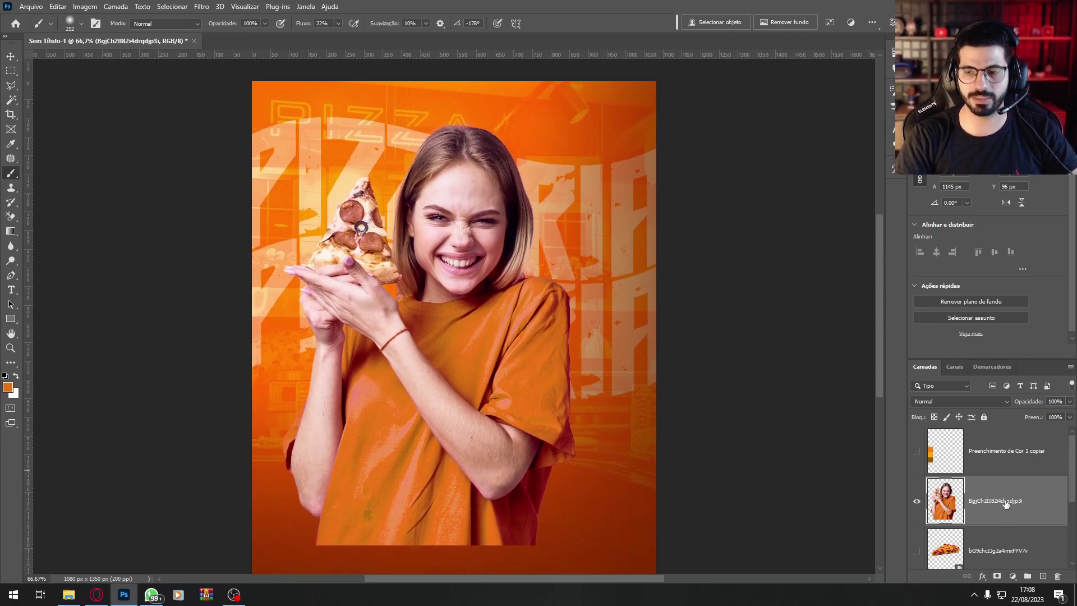
Step: Duplicate the woman's layer twice
{"action": "key", "text": "ctrl+j"}
{"action": "key", "text": "ctrl+j"}
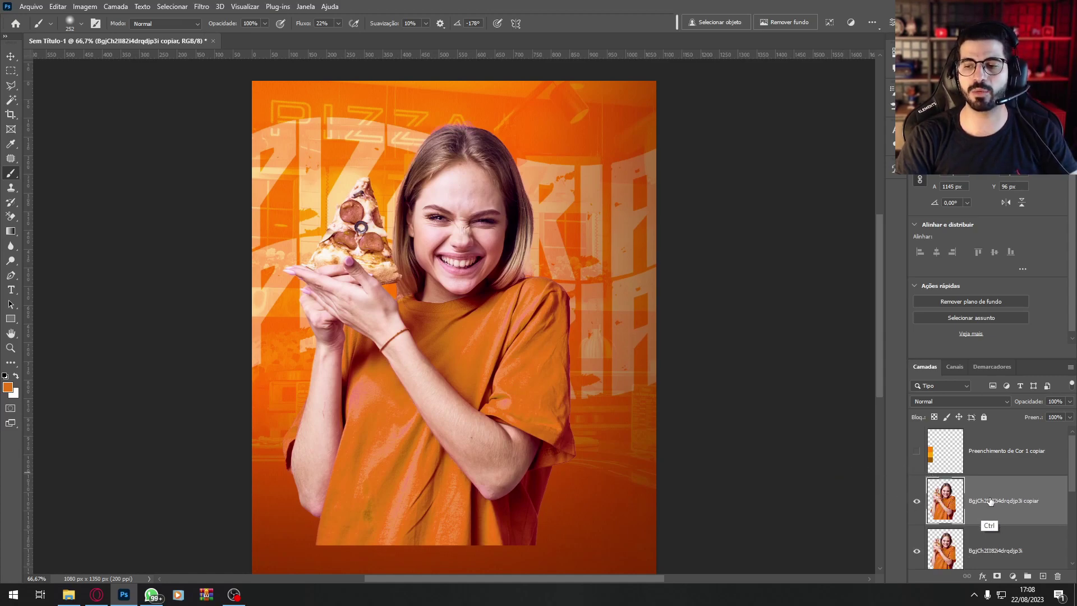
{"action": "scroll", "coordinate": [1075, 469], "scroll_direction": "down", "scroll_amount": 5}
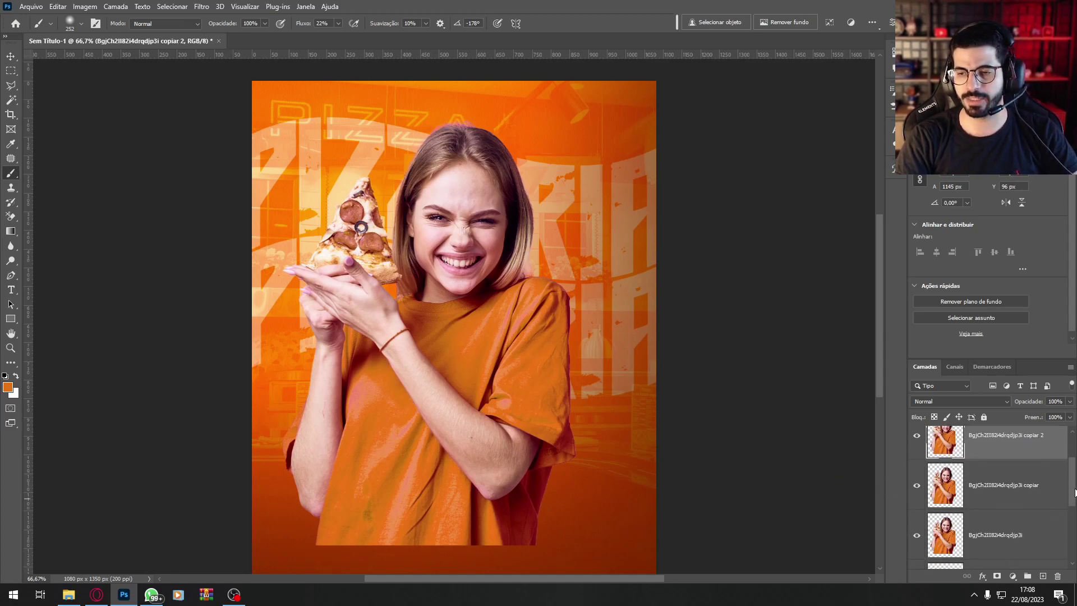
Step: Group the three woman layers and name the group FOTOS
{"action": "left_click", "coordinate": [961, 435]}
{"action": "double_click", "coordinate": [960, 434]}
{"action": "type", "text": "fotos"}
{"action": "type", "text": "FOTOS"}
{"action": "key", "text": "Return"}
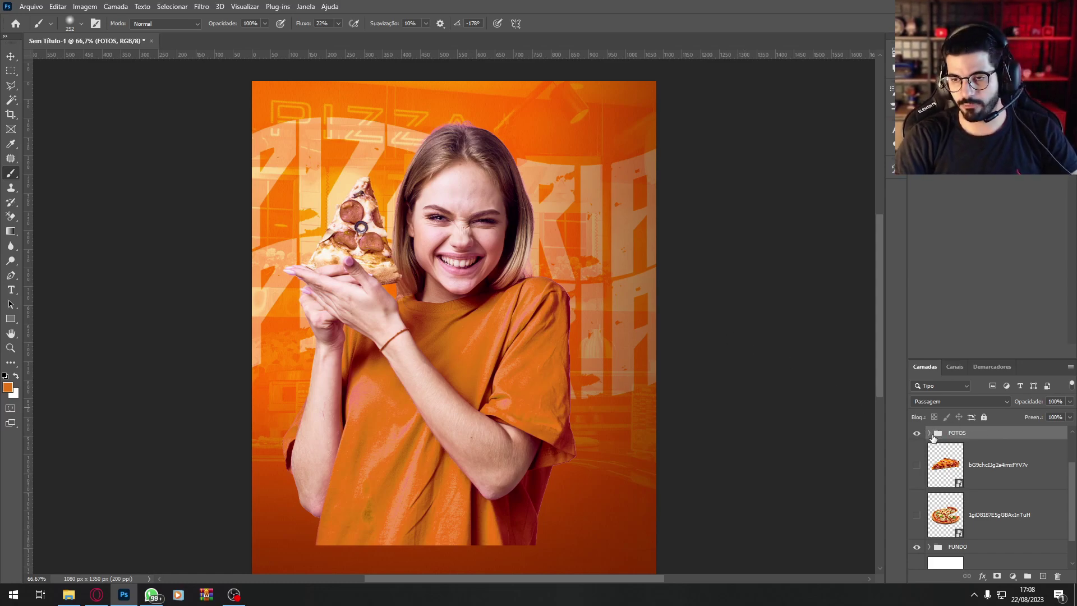
Step: Expand the FOTOS group and rename the middle woman layer BAIXA and the uppermost one ALTA
{"action": "left_click", "coordinate": [929, 433]}
{"action": "left_click", "coordinate": [1015, 515]}
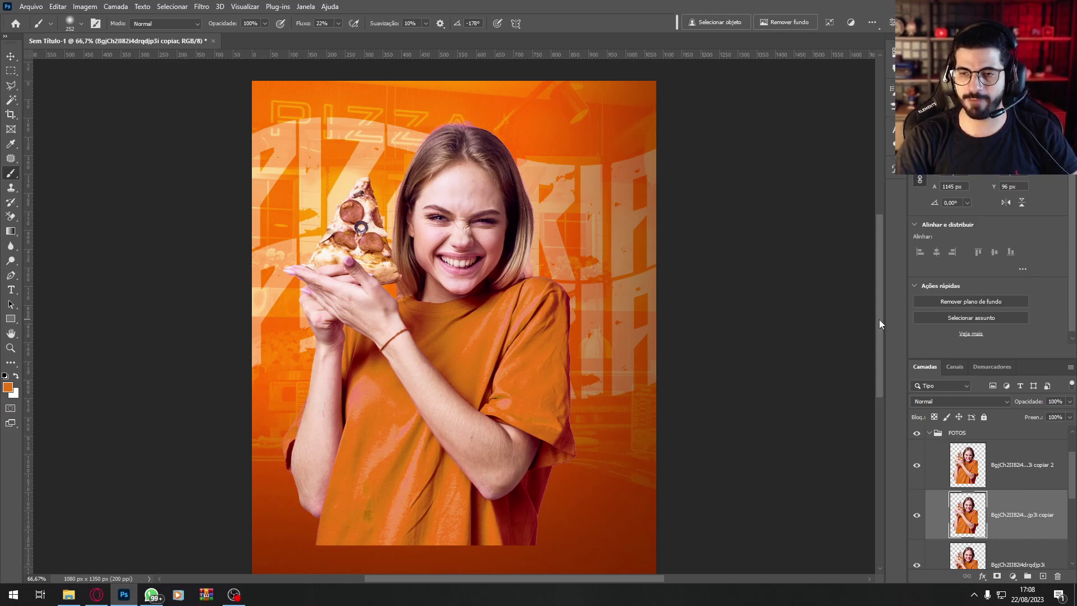
{"action": "left_click", "coordinate": [1027, 470]}
{"action": "left_click", "coordinate": [919, 465]}
{"action": "left_click", "coordinate": [918, 465]}
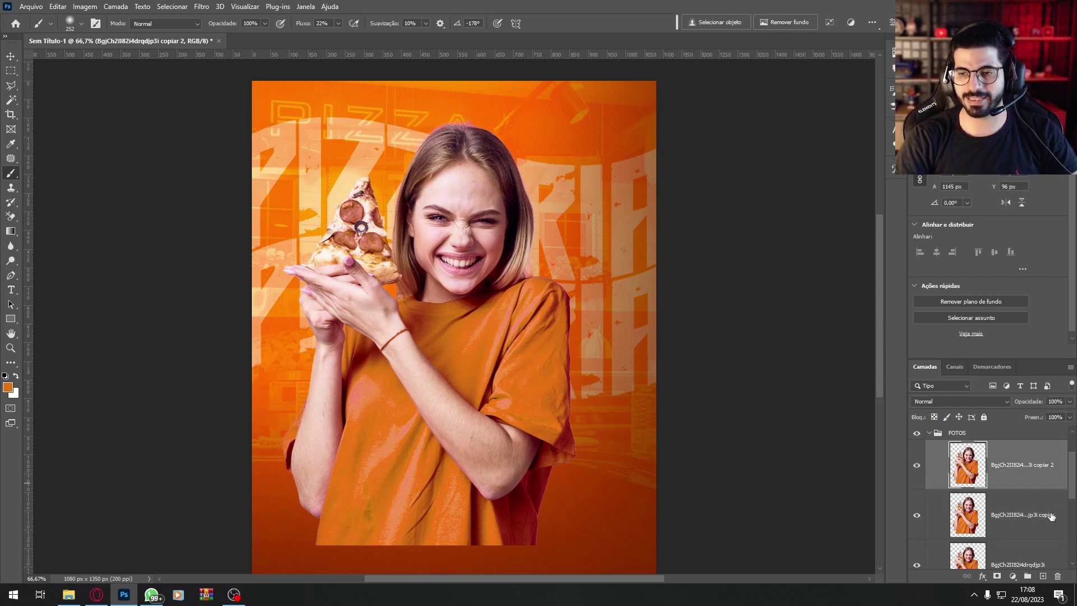
{"action": "left_click", "coordinate": [1030, 516]}
{"action": "double_click", "coordinate": [1013, 516]}
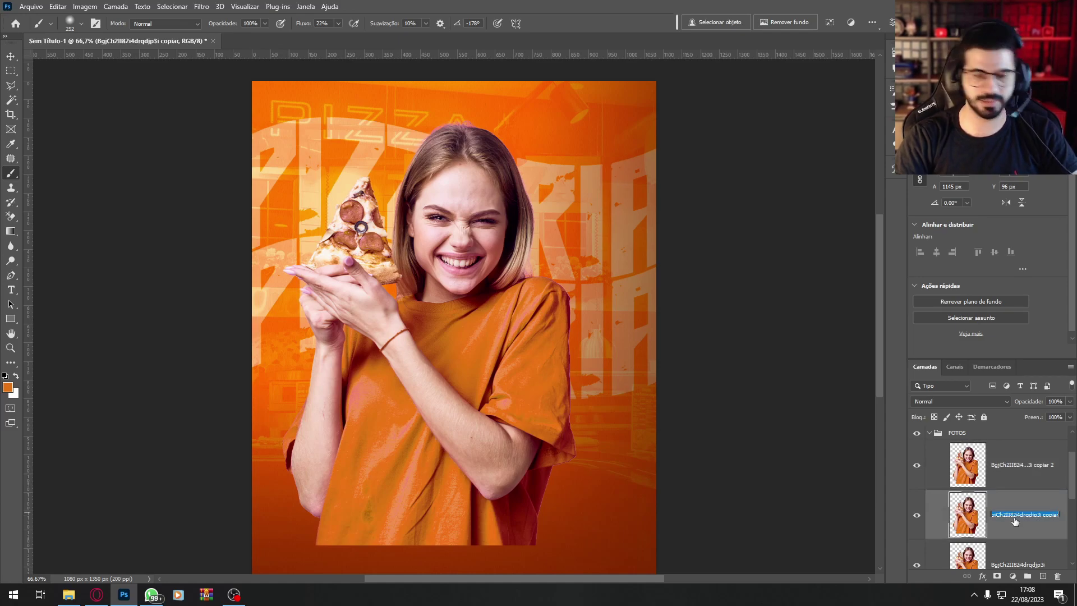
{"action": "type", "text": "BAIXA"}
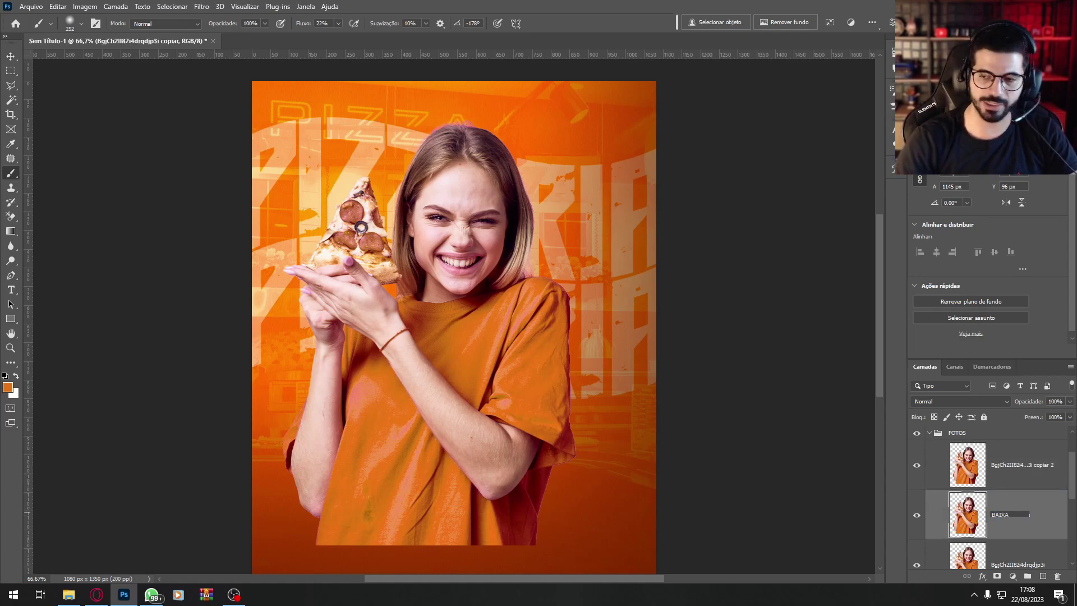
{"action": "double_click", "coordinate": [1019, 466]}
{"action": "type", "text": "ALTA"}
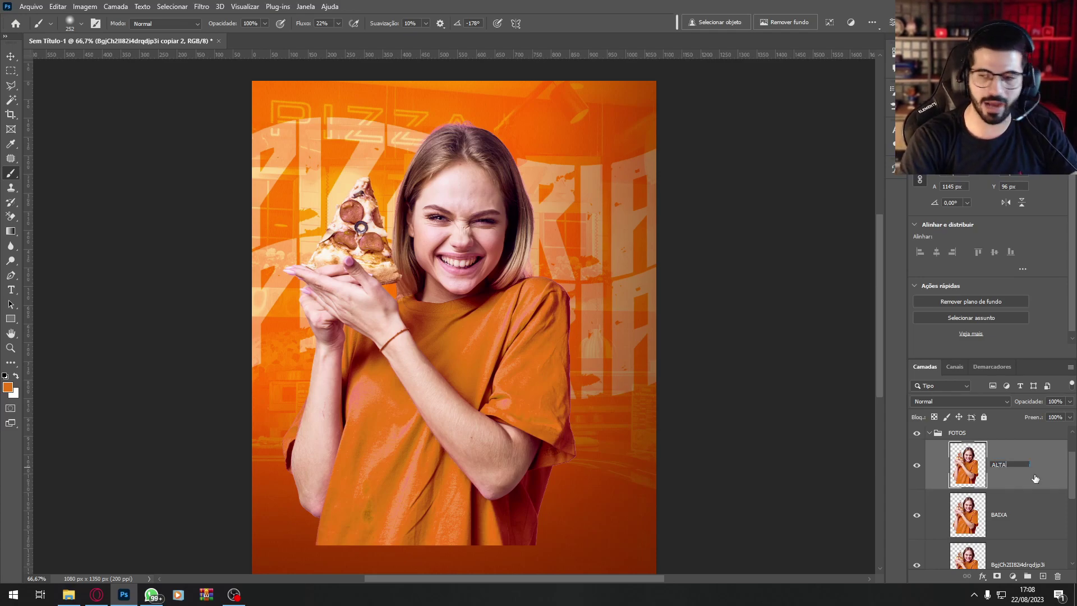
{"action": "key", "text": "Return"}
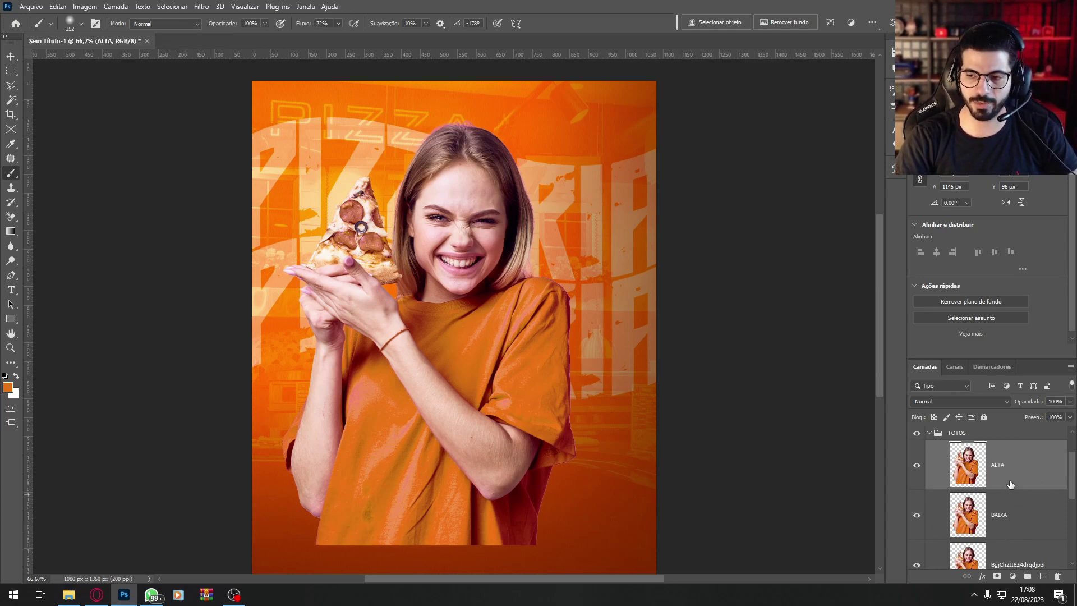
Step: Make BAIXA the active layer and hide the ALTA layer above it
{"action": "left_click", "coordinate": [1018, 521]}
{"action": "left_click", "coordinate": [917, 465]}
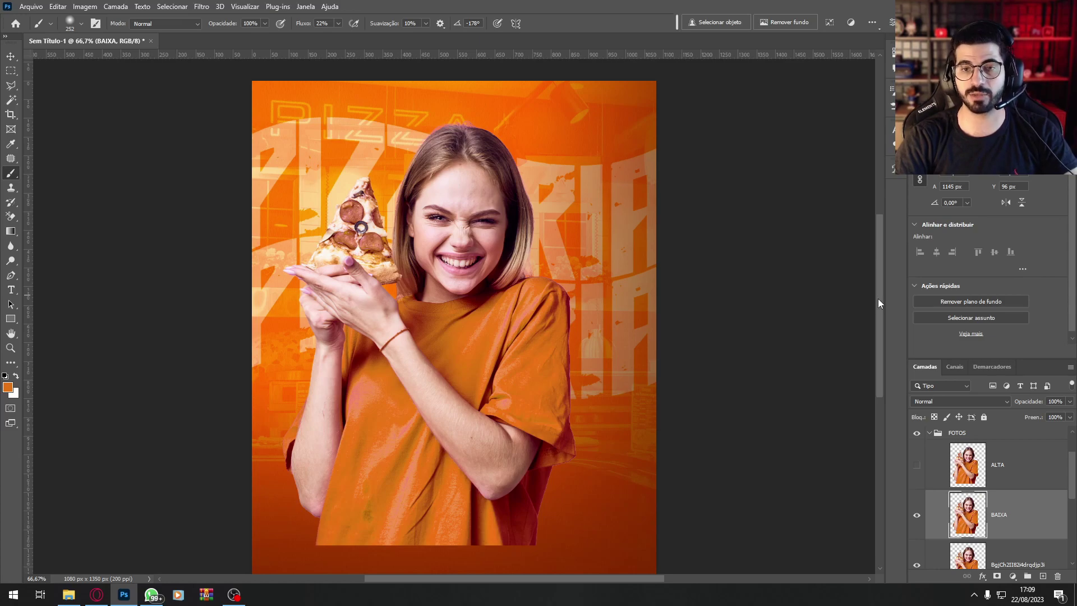
{"action": "left_click_drag", "start_coordinate": [878, 298], "coordinate": [876, 302]}
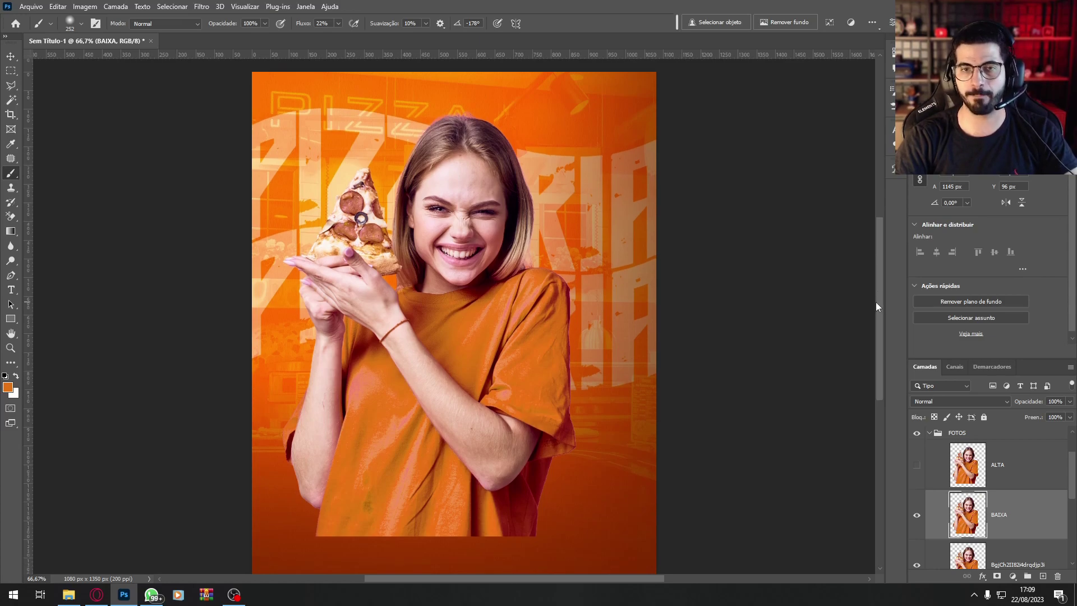
Step: Apply a Gaussian Blur with a radius of 4.5 pixels to the BAIXA layer
{"action": "left_click", "coordinate": [202, 6]}
{"action": "mouse_move", "coordinate": [293, 152]}
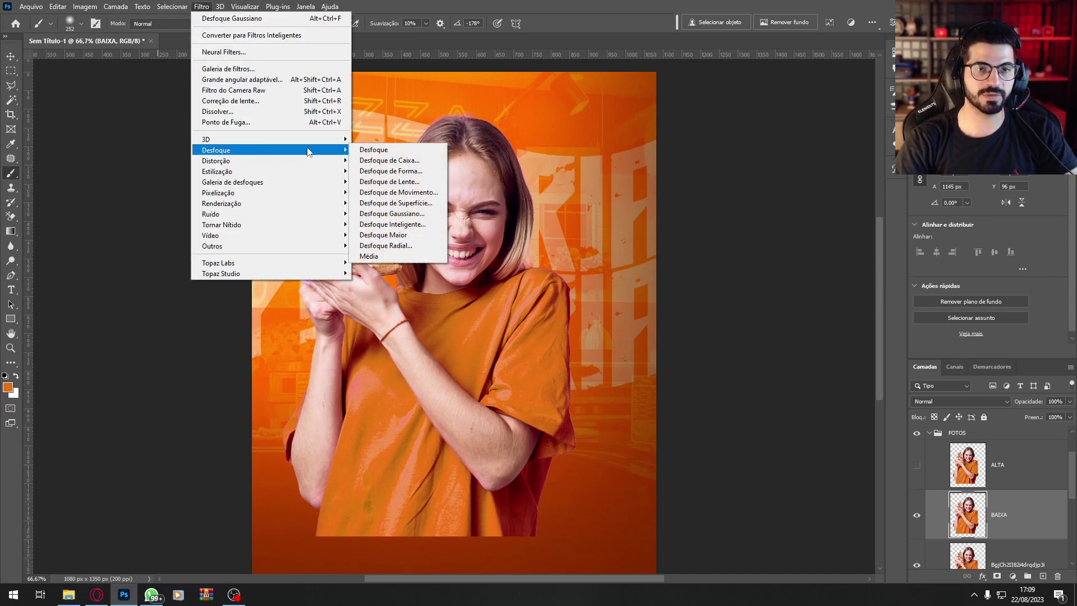
{"action": "left_click", "coordinate": [391, 214]}
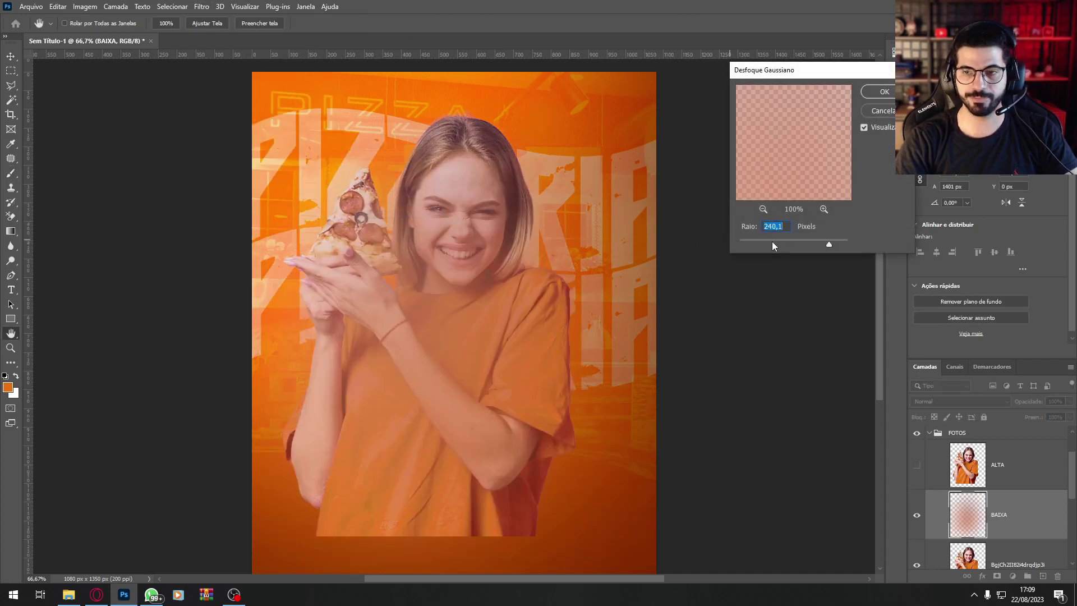
{"action": "left_click", "coordinate": [773, 243]}
{"action": "left_click", "coordinate": [760, 240]}
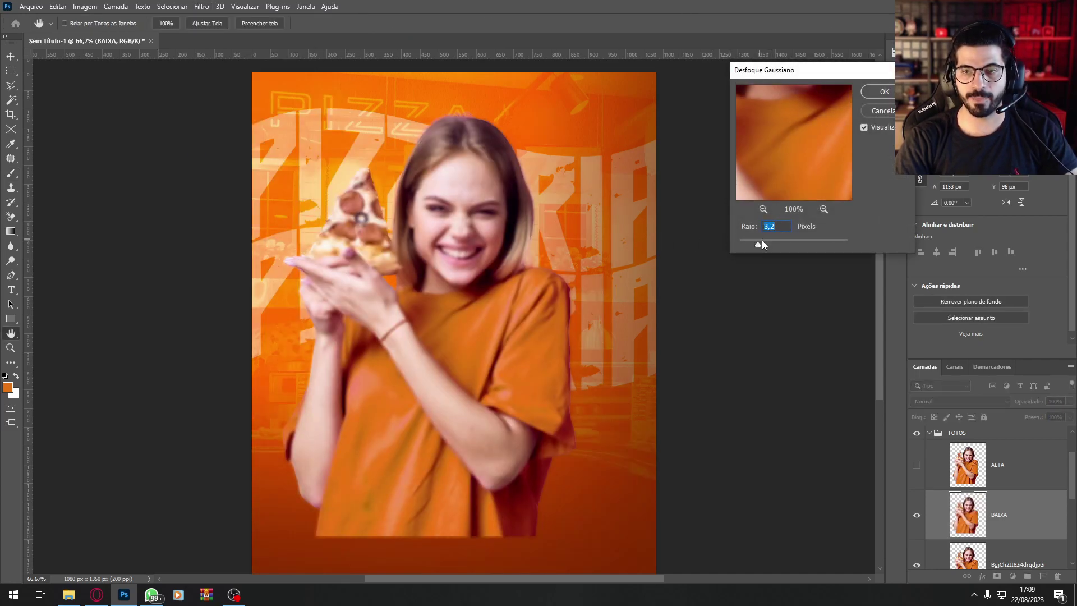
{"action": "key", "text": "ctrl+plus"}
{"action": "key", "text": "ctrl+plus"}
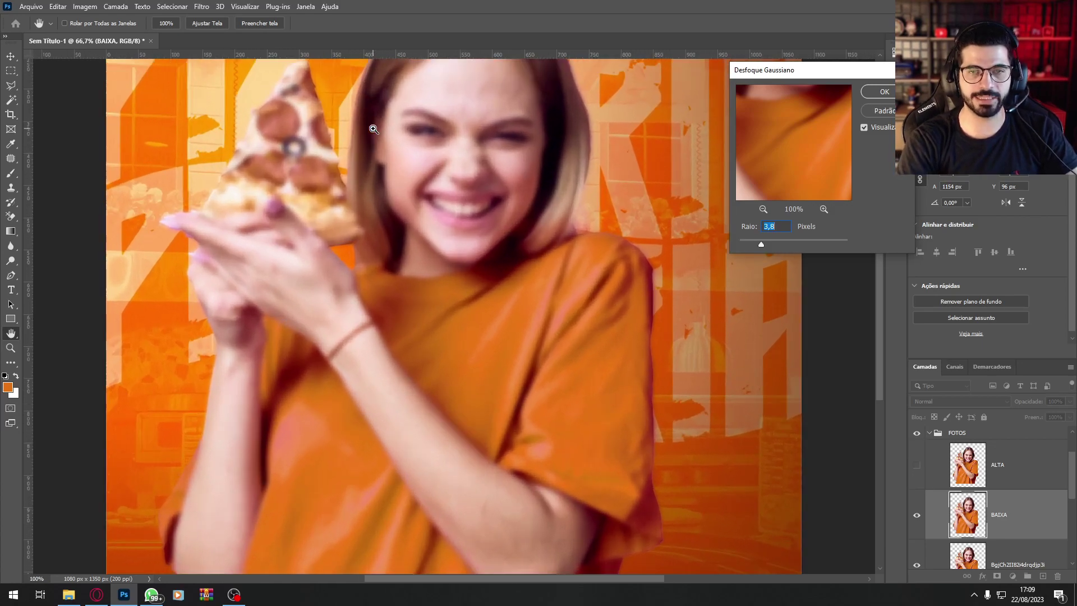
{"action": "scroll", "coordinate": [878, 323], "scroll_direction": "up", "scroll_amount": 5}
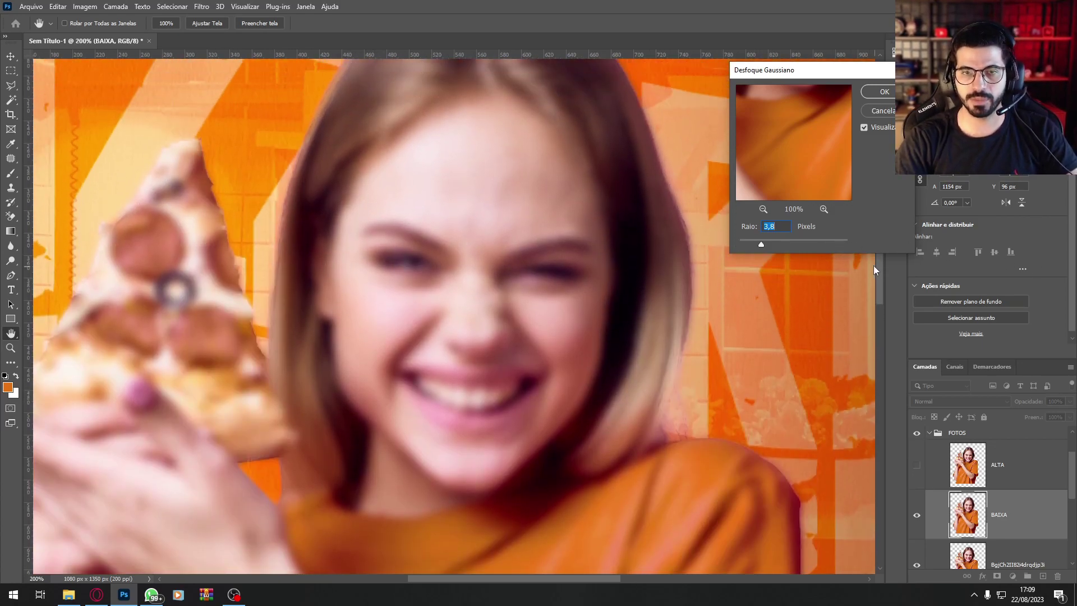
{"action": "left_click_drag", "start_coordinate": [763, 245], "coordinate": [768, 244]}
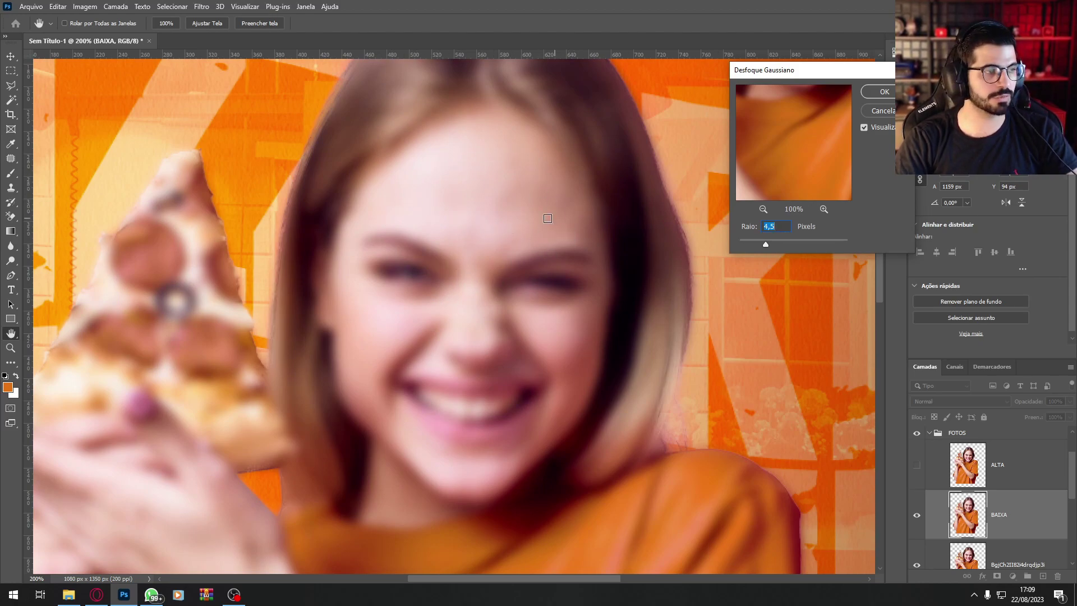
{"action": "left_click", "coordinate": [893, 93]}
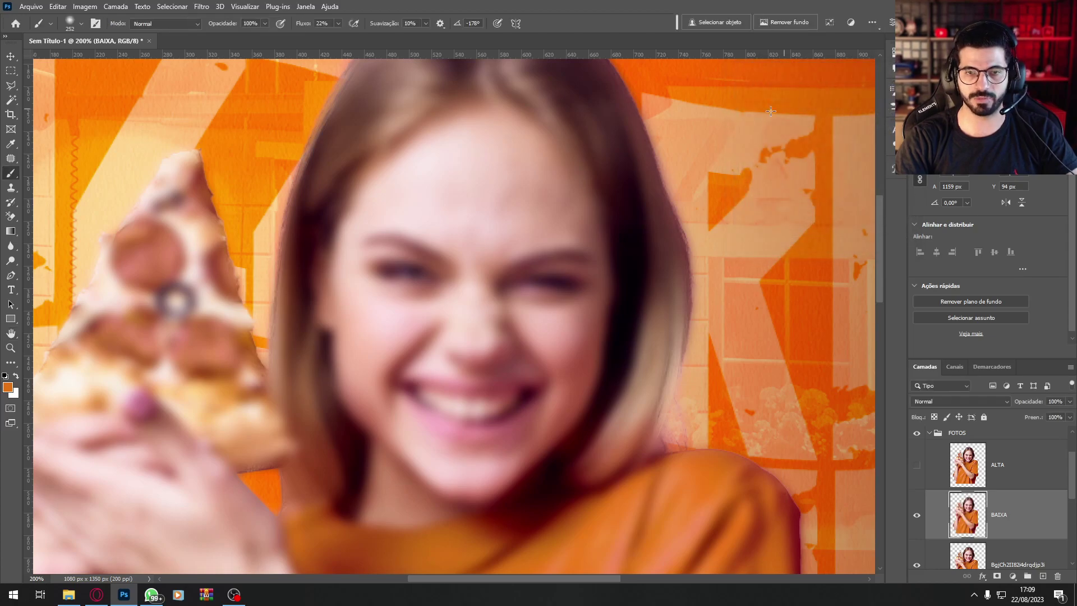
Step: Apply the Camera Raw filter to the BAIXA layer with noise reduction set to 100
{"action": "left_click", "coordinate": [203, 10]}
{"action": "left_click", "coordinate": [268, 91]}
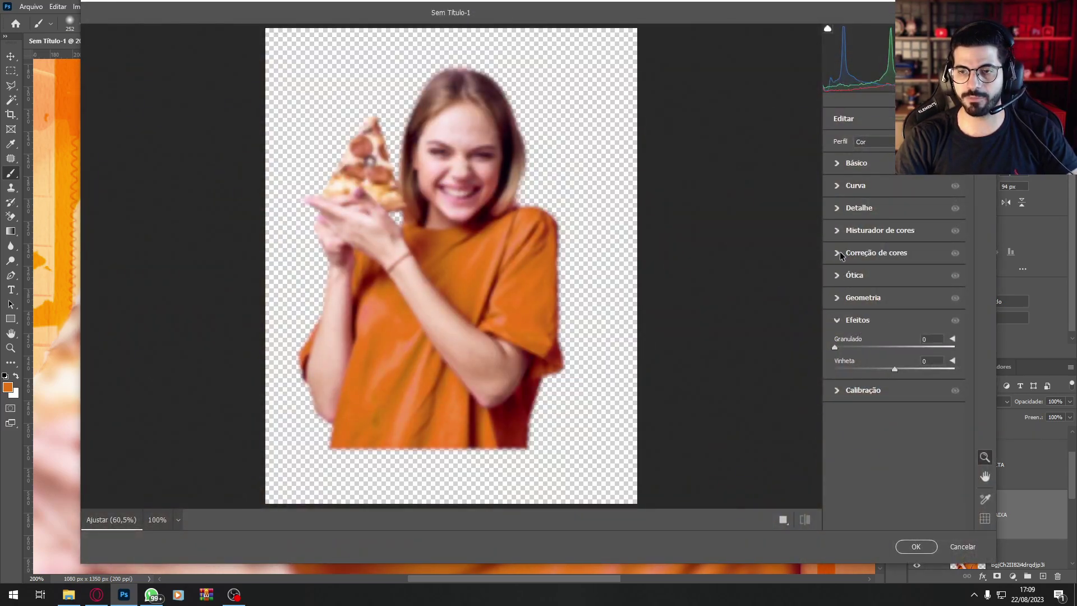
{"action": "left_click", "coordinate": [836, 208]}
{"action": "left_click_drag", "start_coordinate": [835, 256], "coordinate": [980, 262]}
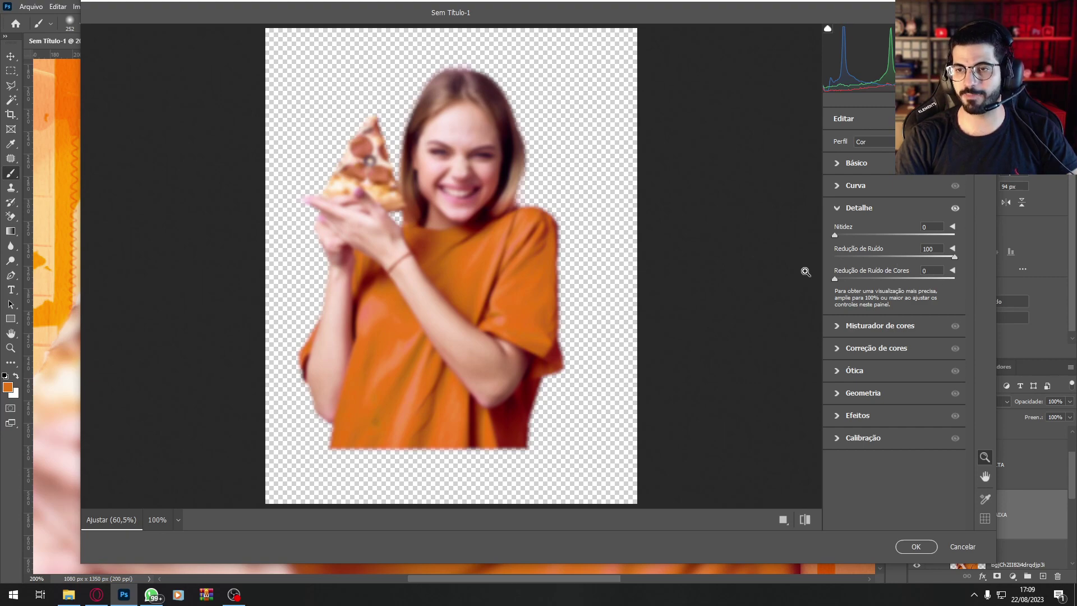
{"action": "left_click", "coordinate": [916, 545]}
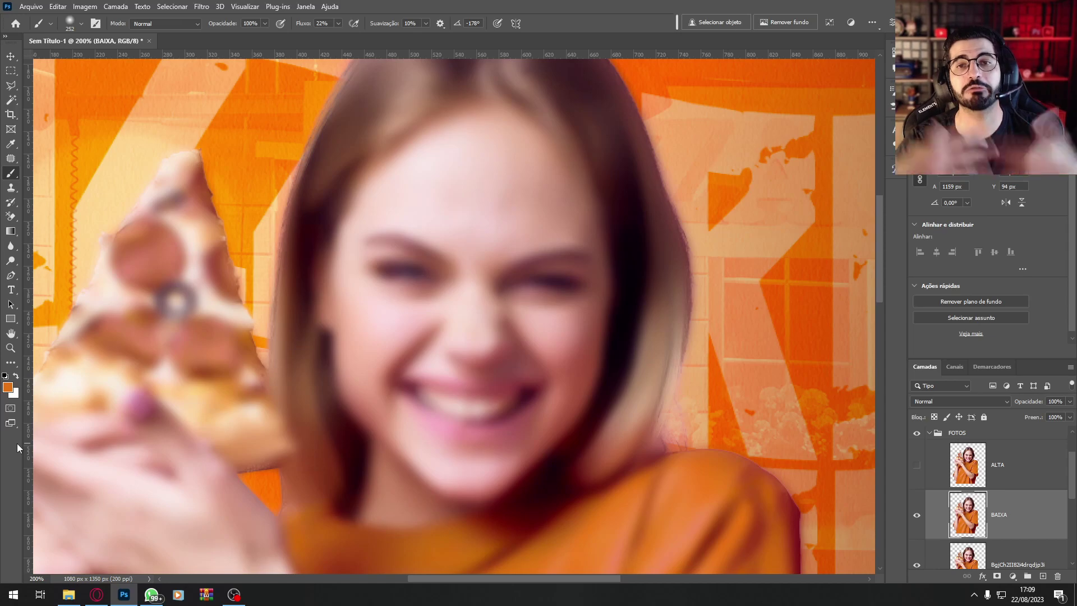
Step: Show the ALTA layer and run Apply Image on it with BAIXA as the source layer, Subtrair blending, scale 2 and offset 128
{"action": "left_click", "coordinate": [1027, 477]}
{"action": "left_click", "coordinate": [916, 466]}
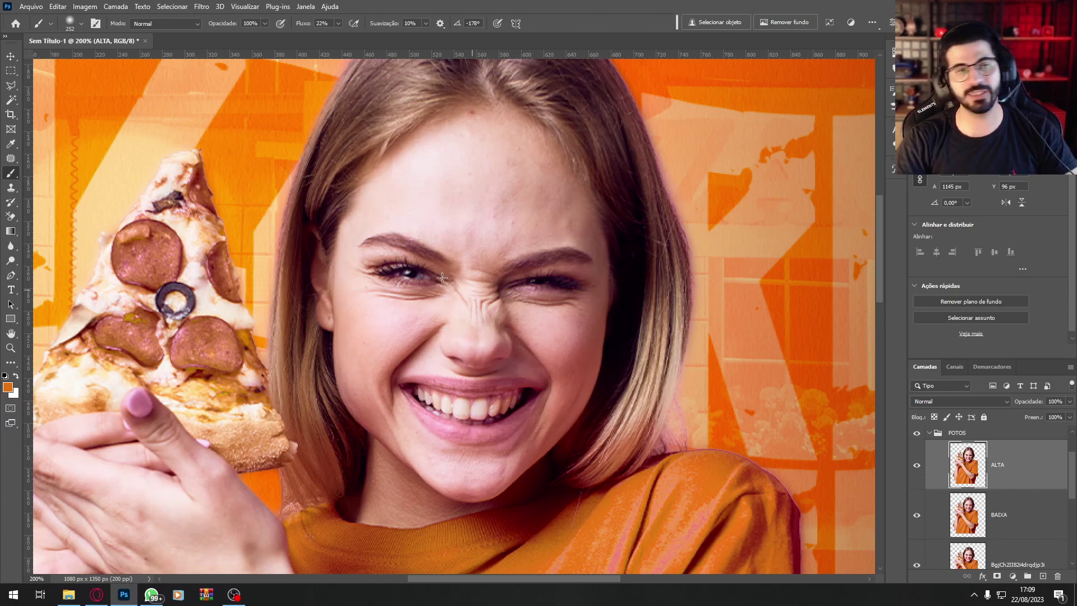
{"action": "left_click", "coordinate": [84, 7]}
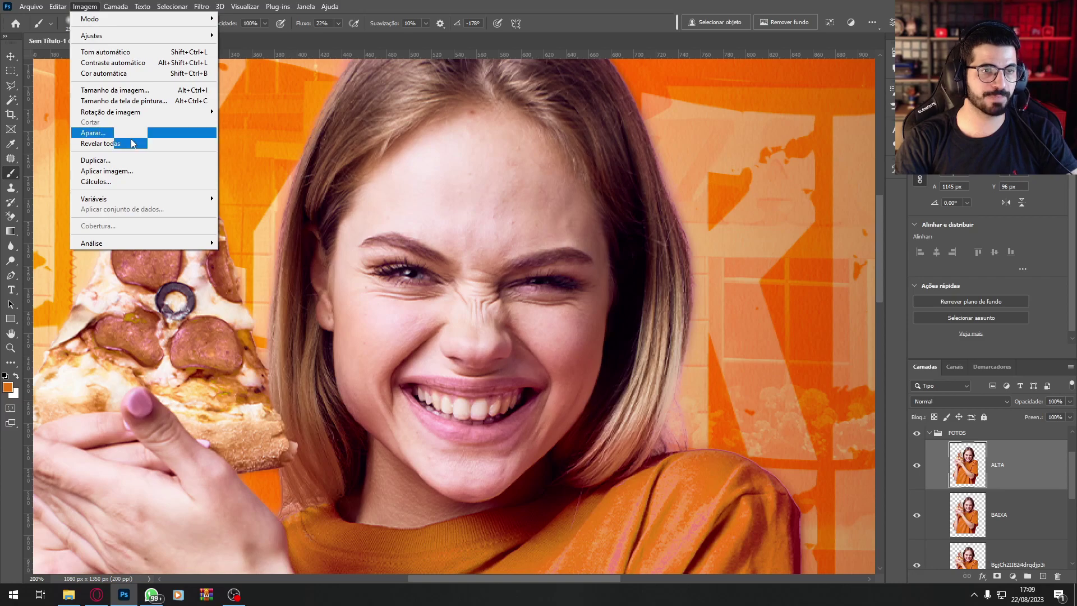
{"action": "left_click", "coordinate": [135, 171]}
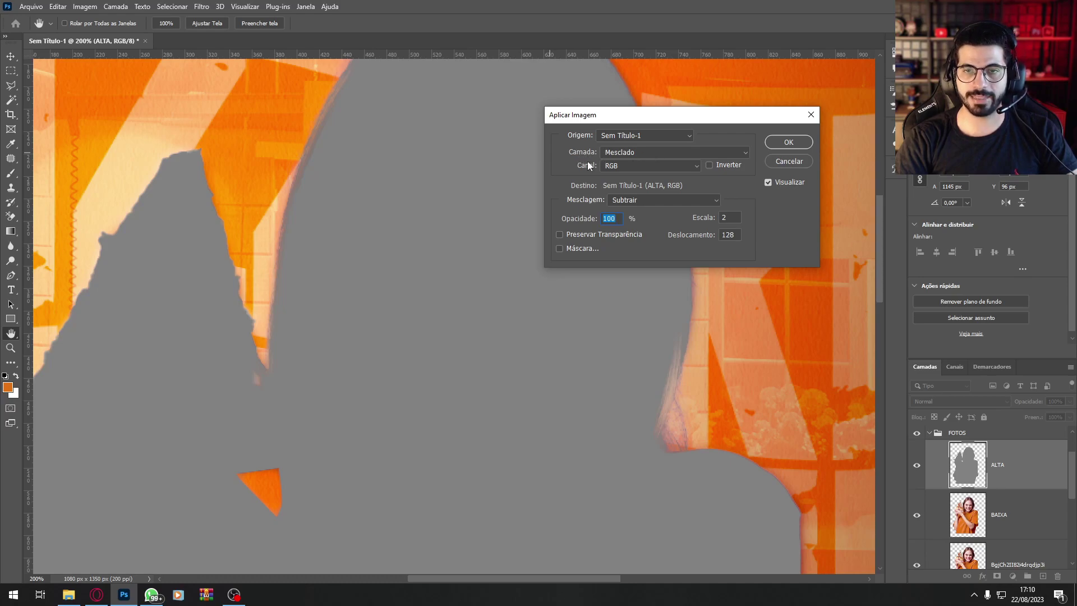
{"action": "left_click", "coordinate": [624, 152]}
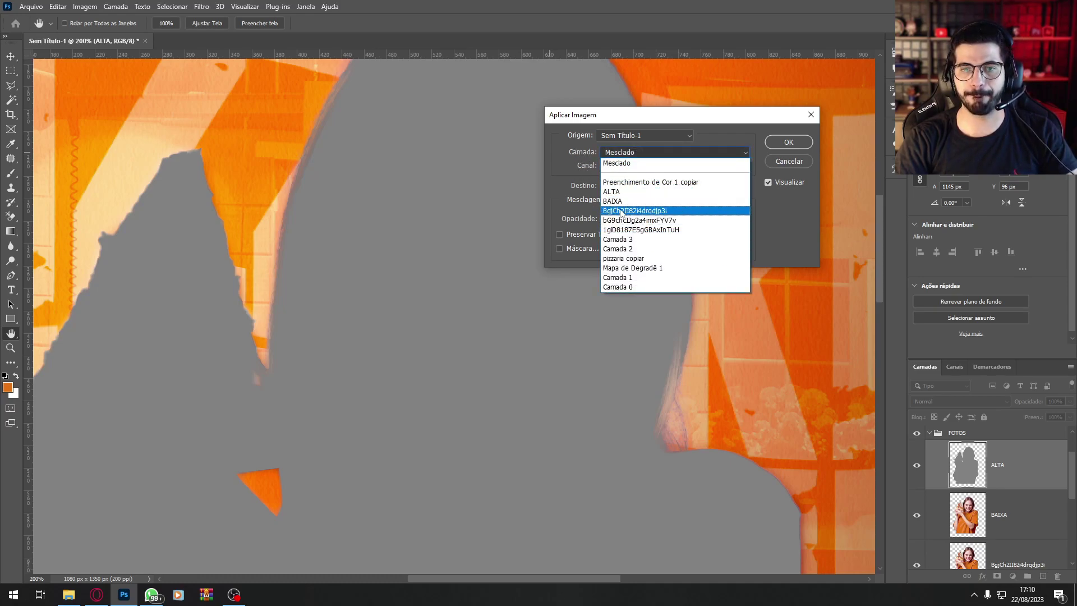
{"action": "left_click", "coordinate": [623, 201]}
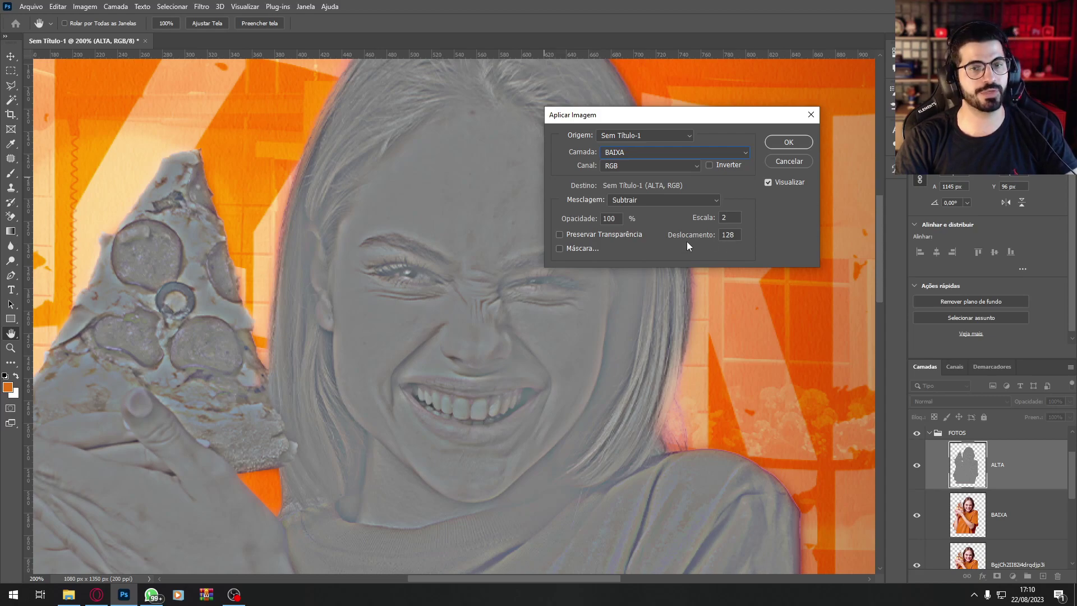
{"action": "left_click", "coordinate": [788, 143]}
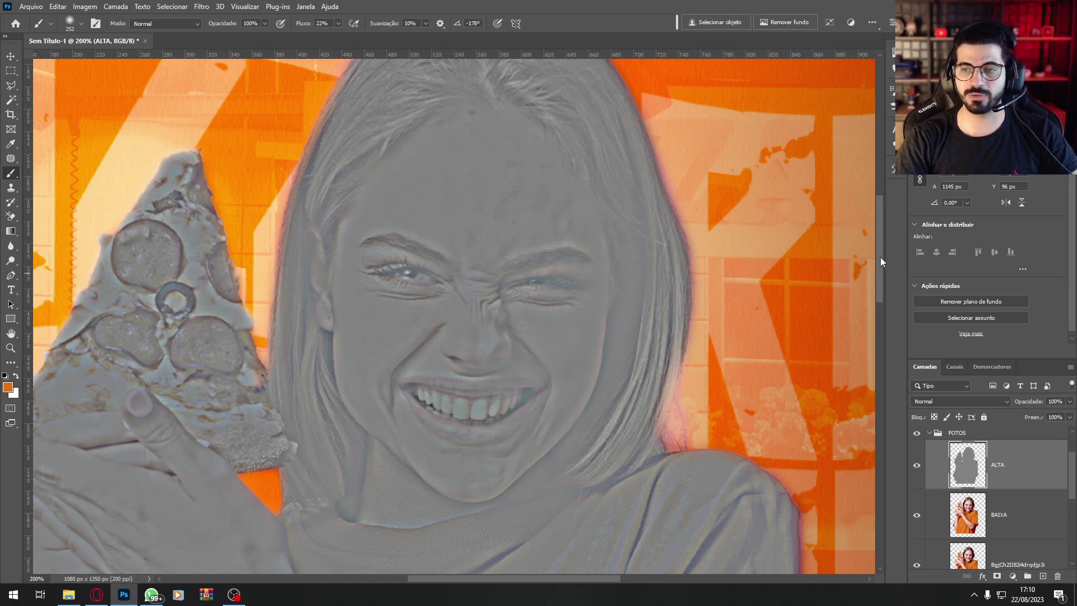
Step: Set the ALTA layer's blend mode to Luz Linear
{"action": "mouse_move", "coordinate": [878, 255]}
{"action": "left_mouse_down"}
{"action": "mouse_move", "coordinate": [883, 309]}
{"action": "mouse_move", "coordinate": [882, 250]}
{"action": "mouse_move", "coordinate": [878, 265]}
{"action": "left_mouse_up"}
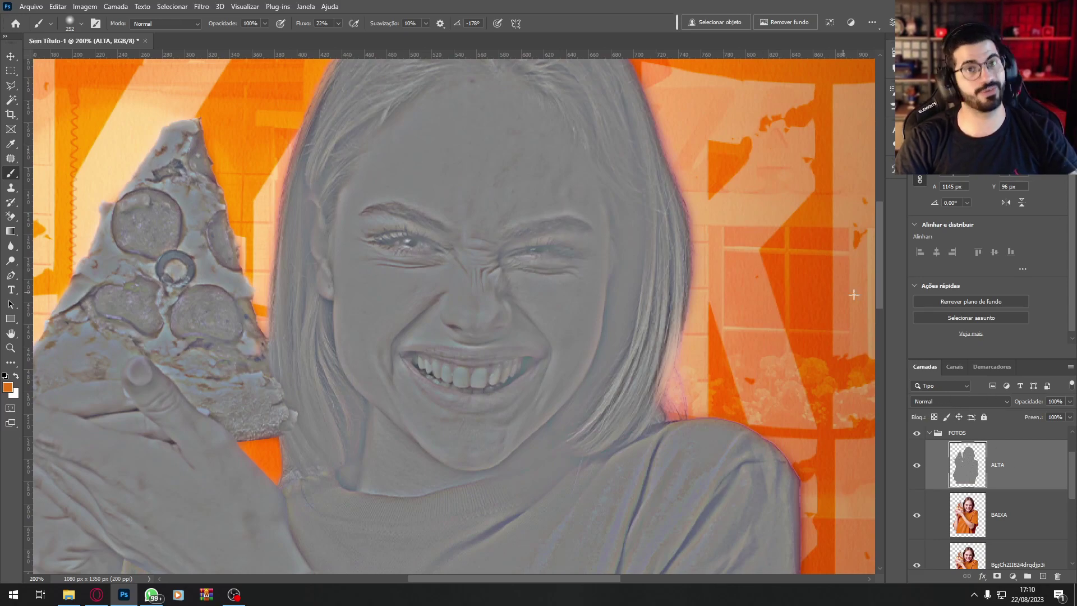
{"action": "left_click", "coordinate": [951, 402]}
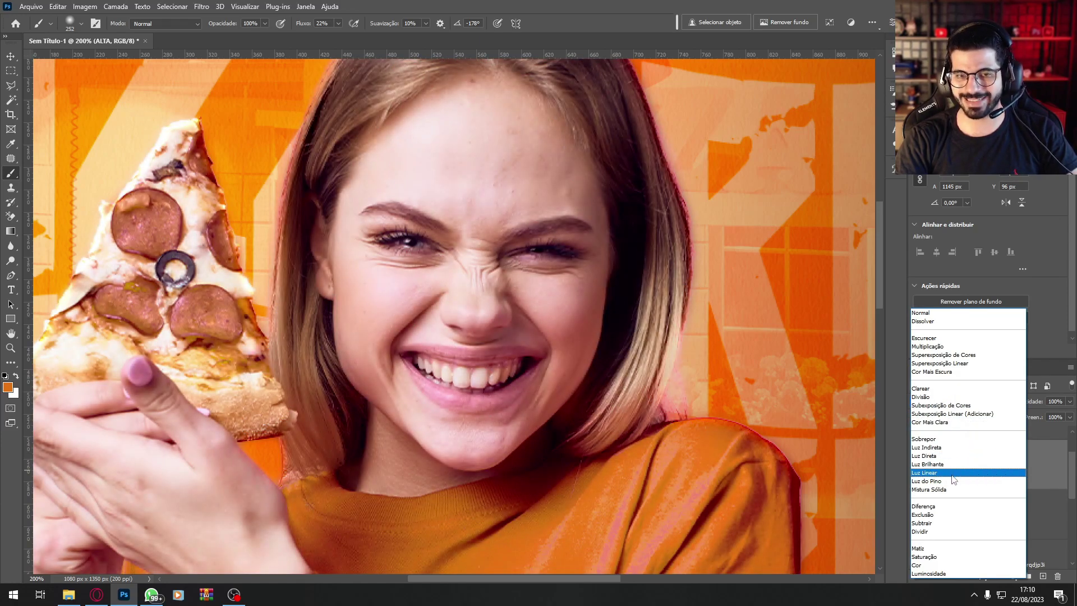
{"action": "left_click", "coordinate": [952, 474]}
Step: Compare the woman's image with the ALTA and BAIXA layers hidden and shown to check what each one contributes
{"action": "left_click", "coordinate": [916, 465]}
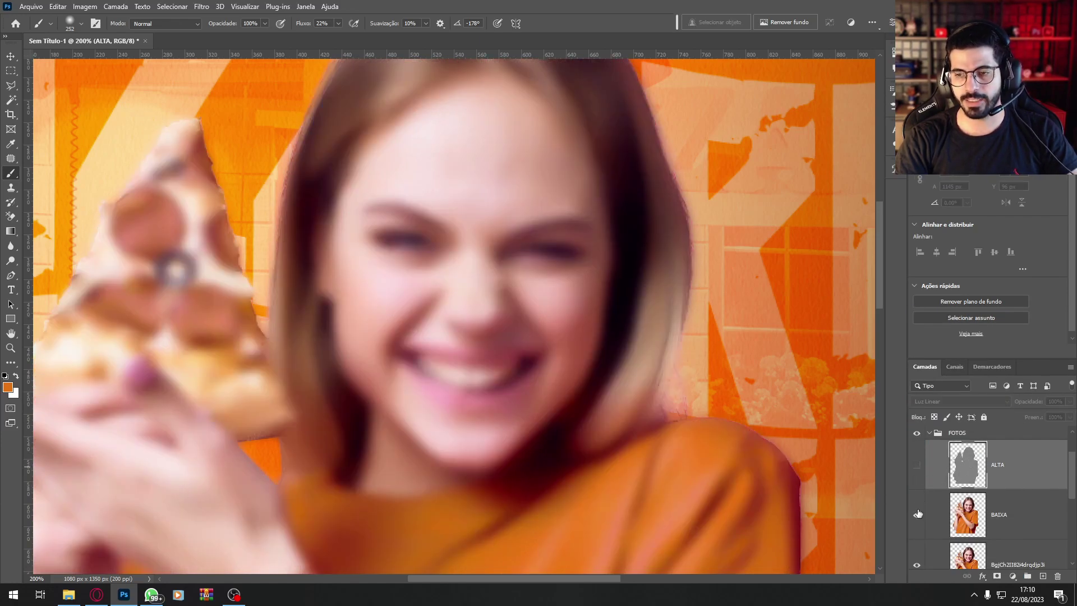
{"action": "left_click", "coordinate": [917, 514]}
{"action": "left_click", "coordinate": [917, 514]}
{"action": "left_click", "coordinate": [916, 465]}
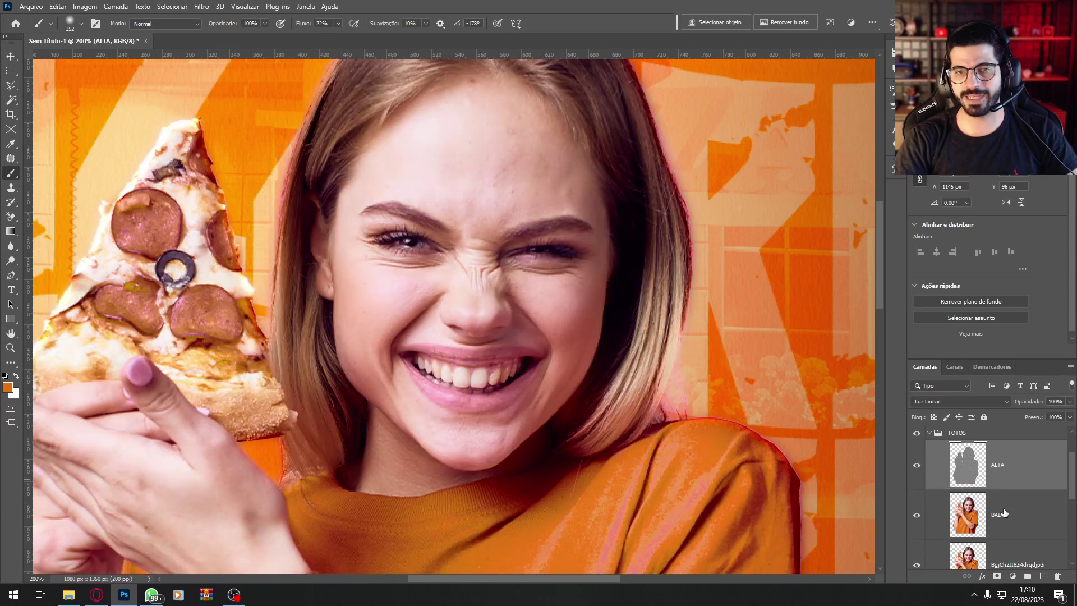
{"action": "left_click", "coordinate": [1006, 514]}
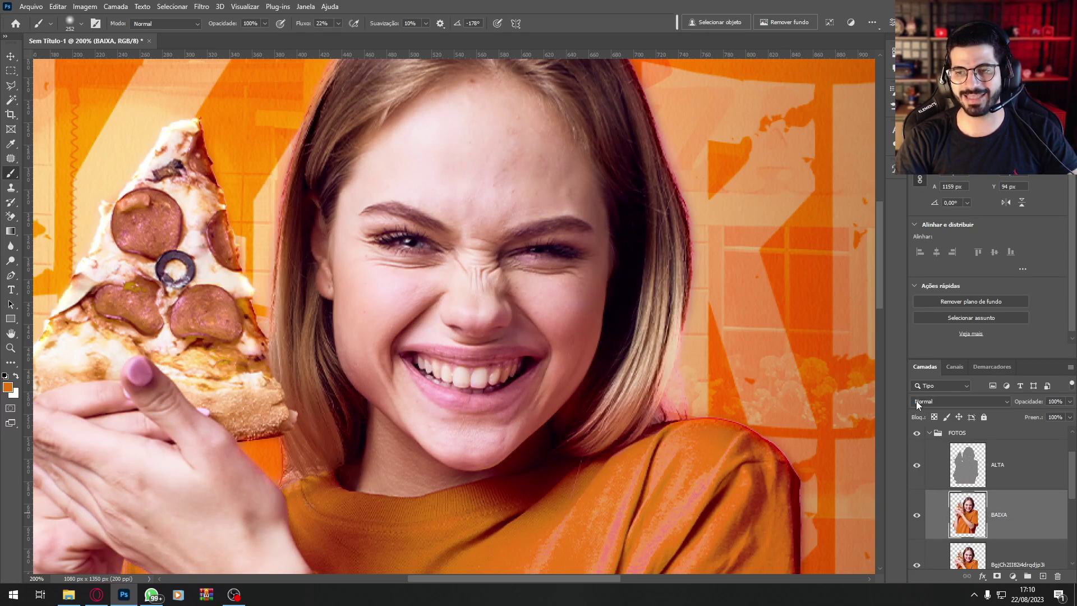
{"action": "left_click", "coordinate": [1003, 465]}
{"action": "left_click", "coordinate": [917, 467]}
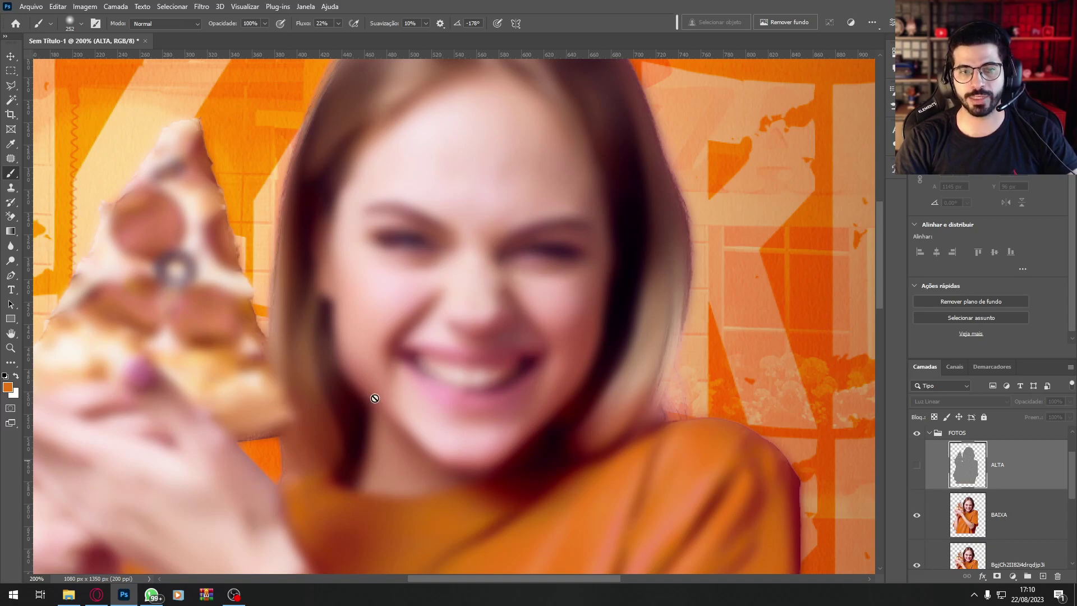
{"action": "left_click", "coordinate": [915, 466]}
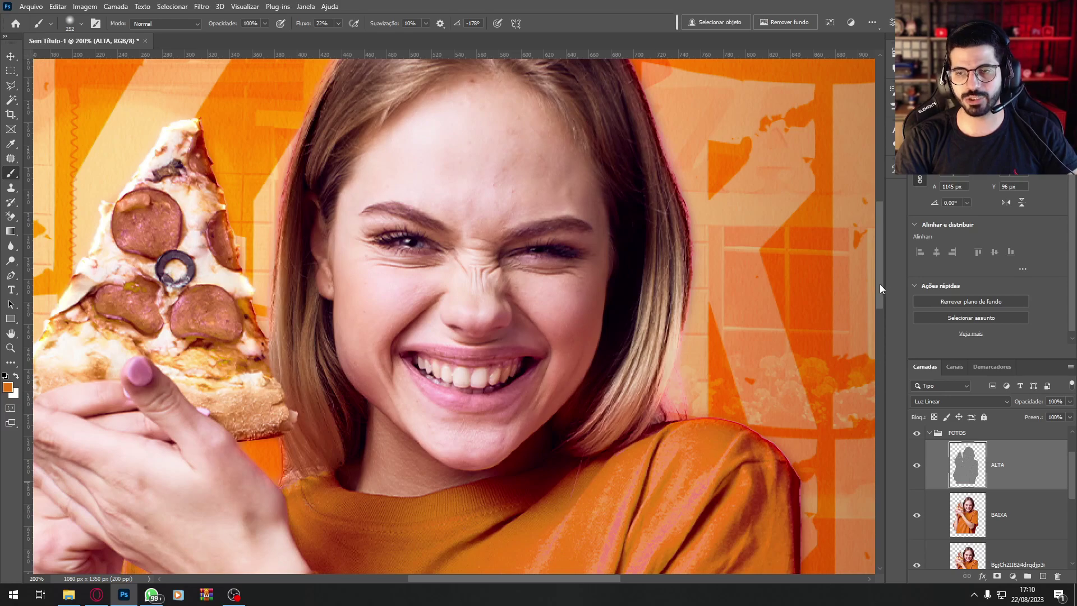
Step: Return the ALTA layer's blend mode to Normal for retouching the face texture up close
{"action": "left_click_drag", "start_coordinate": [880, 284], "coordinate": [876, 270]}
{"action": "key", "text": "ctrl+plus"}
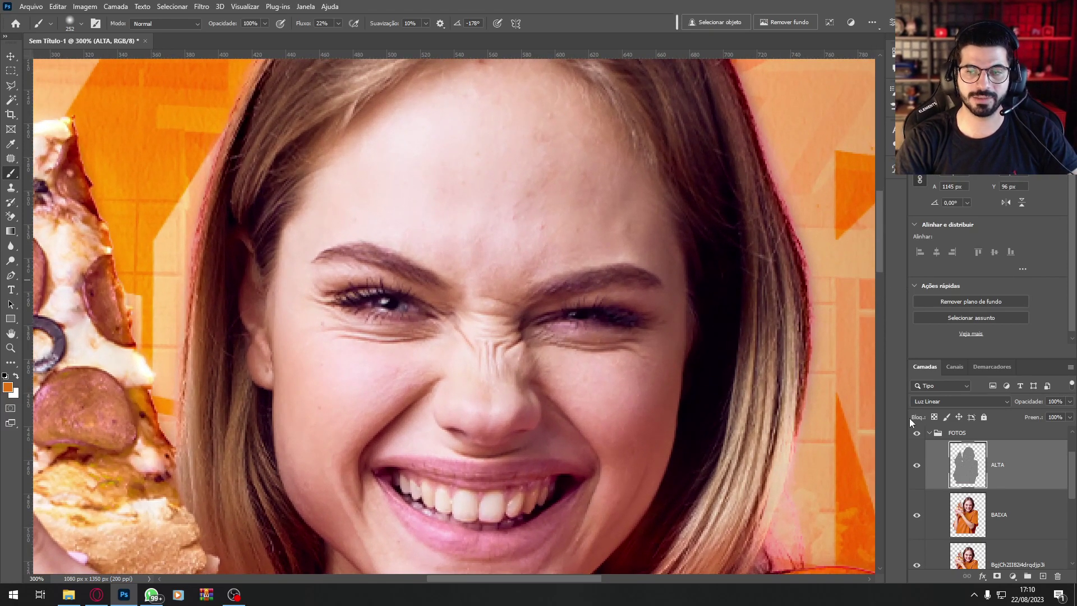
{"action": "left_click", "coordinate": [948, 401]}
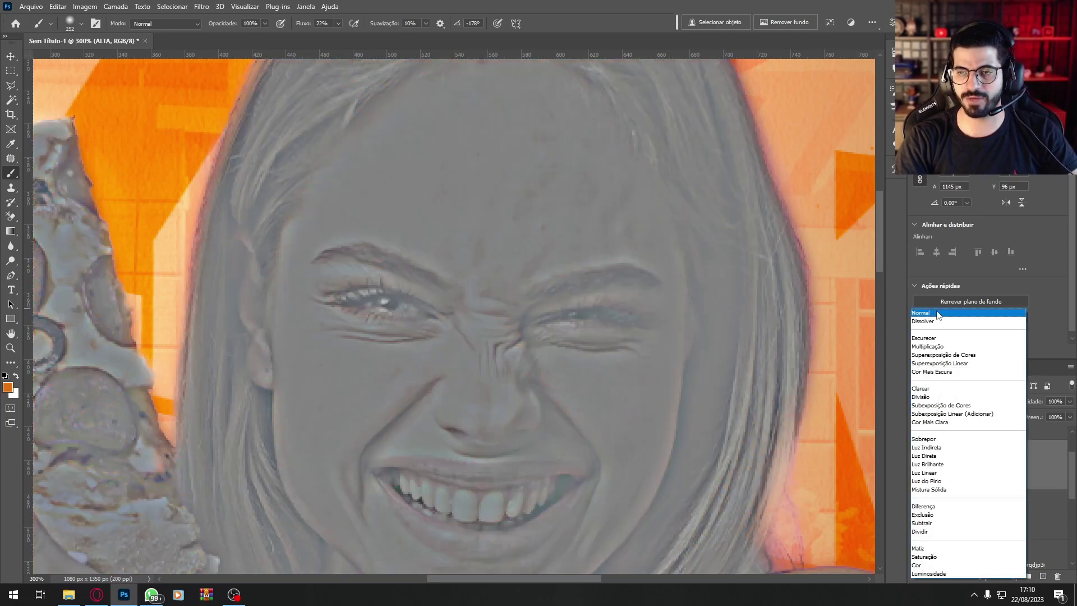
{"action": "left_click", "coordinate": [934, 312]}
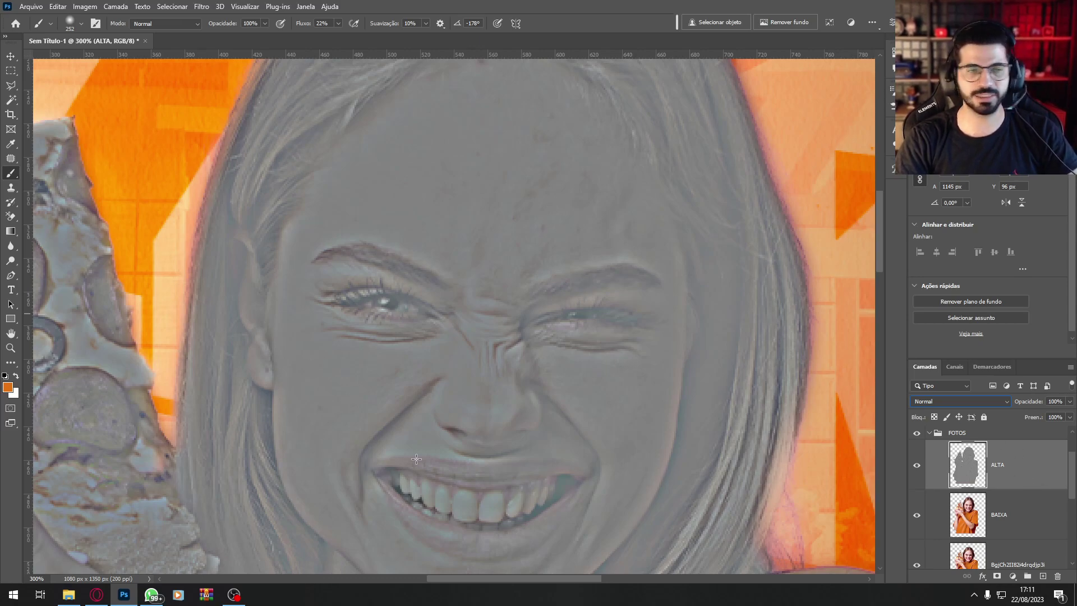
Step: Switch to the Mixer Brush and sample the forehead's grey (#828383) as its paint colour
{"action": "right_click", "coordinate": [7, 178]}
{"action": "left_click", "coordinate": [85, 204]}
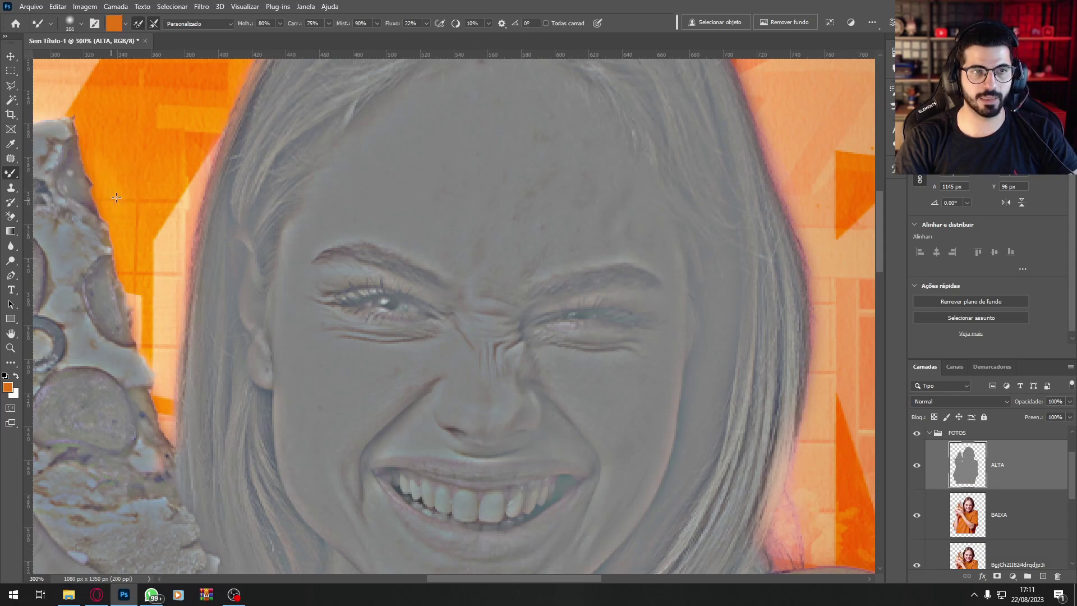
{"action": "right_click", "coordinate": [12, 170]}
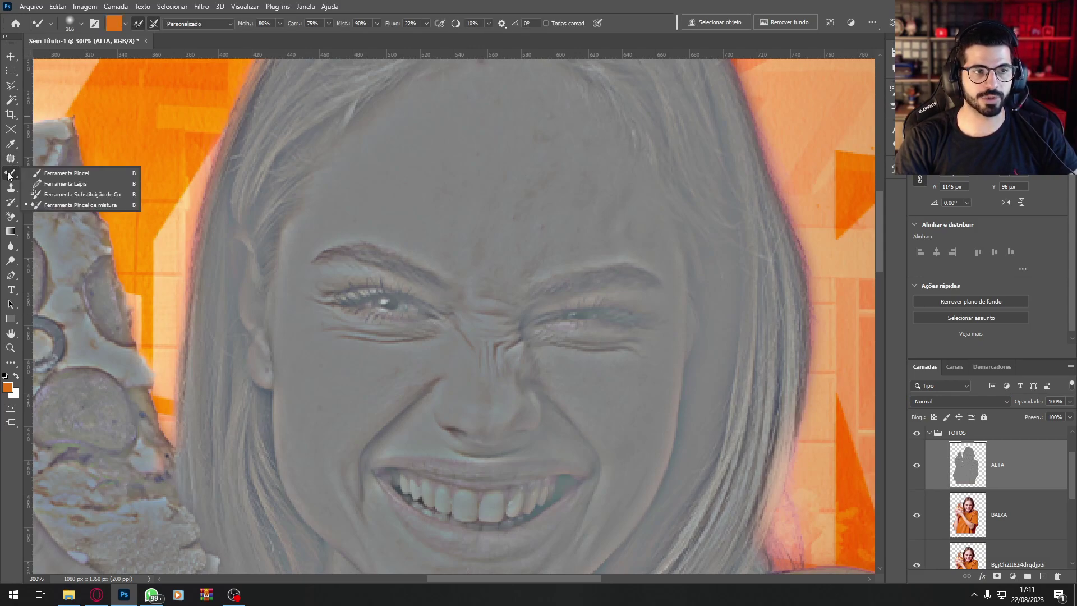
{"action": "left_click", "coordinate": [92, 204]}
{"action": "left_click", "coordinate": [114, 24]}
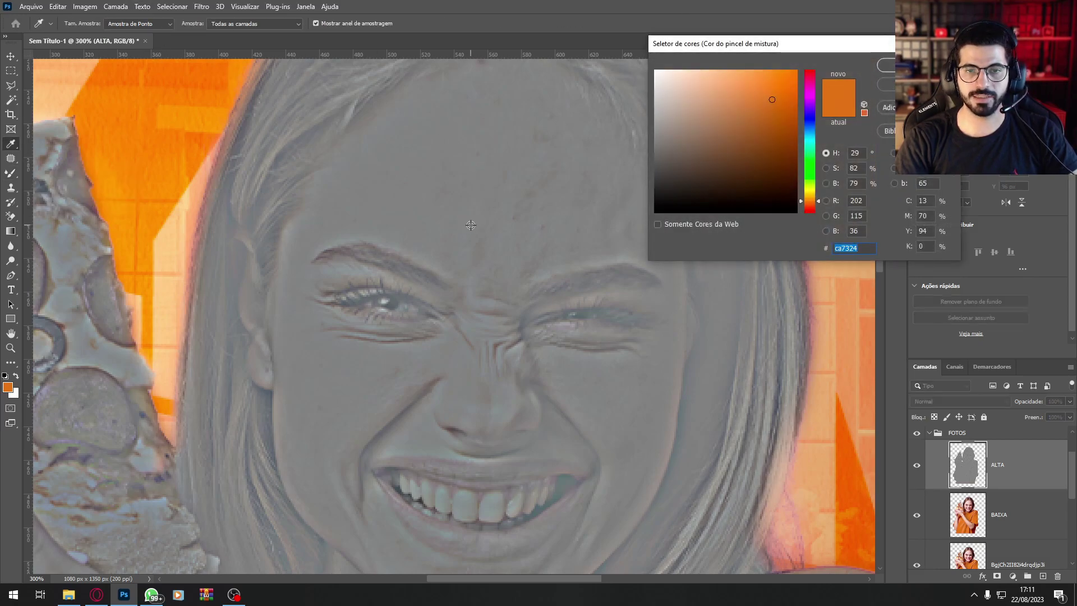
{"action": "left_click", "coordinate": [470, 229]}
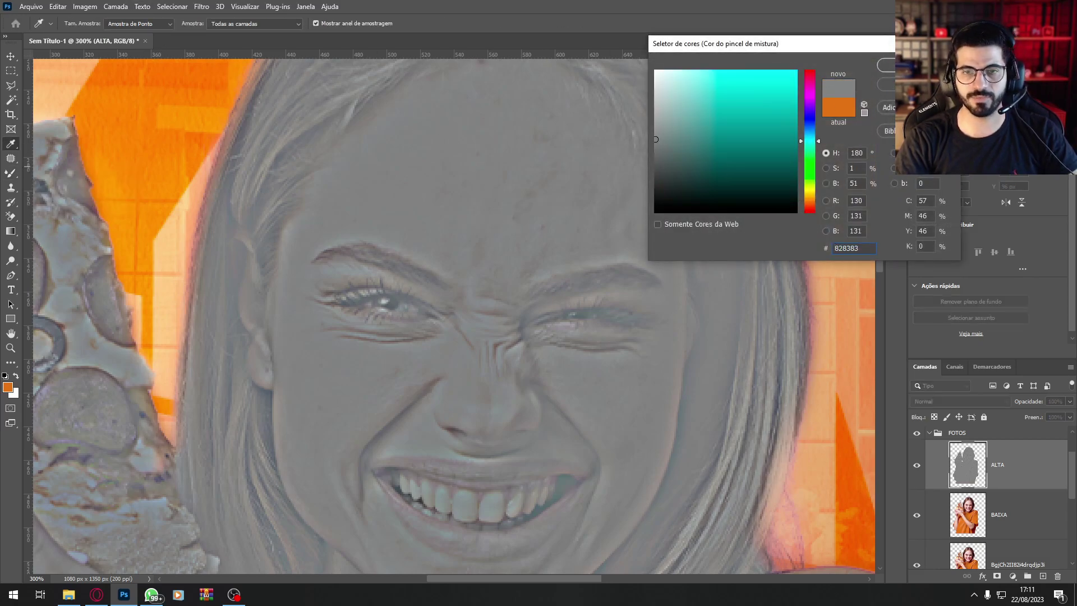
{"action": "key", "text": "Return"}
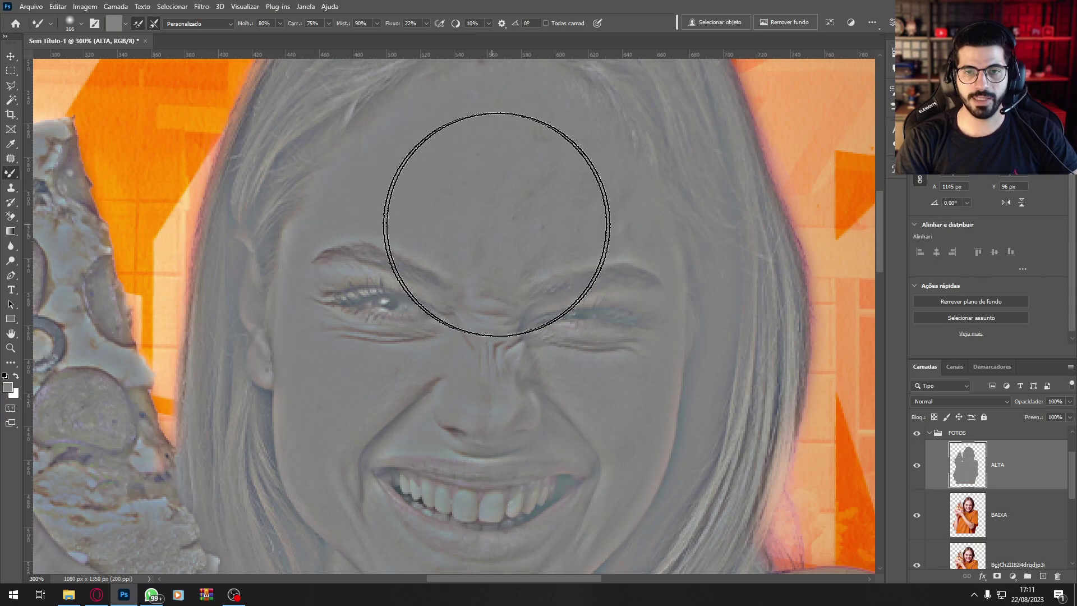
Step: Smooth the skin blemishes on the forehead and cheeks of the ALTA layer, reducing the Mixer Brush size to 20 and 11 px
{"action": "left_click", "coordinate": [81, 24]}
{"action": "left_click", "coordinate": [86, 57]}
{"action": "left_click", "coordinate": [76, 58]}
{"action": "left_click", "coordinate": [545, 212]}
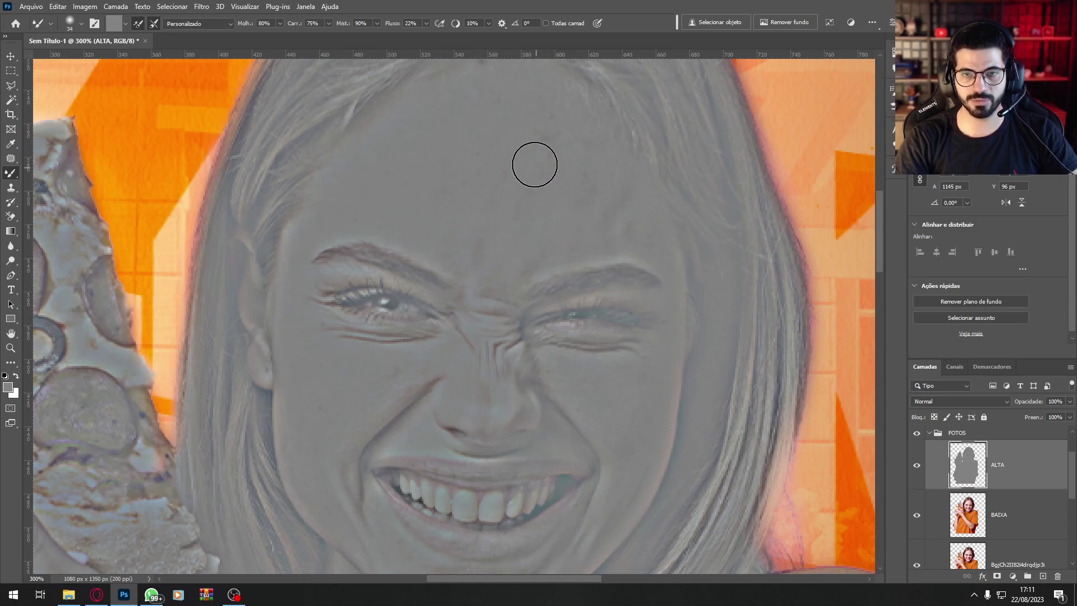
{"action": "left_click", "coordinate": [81, 24]}
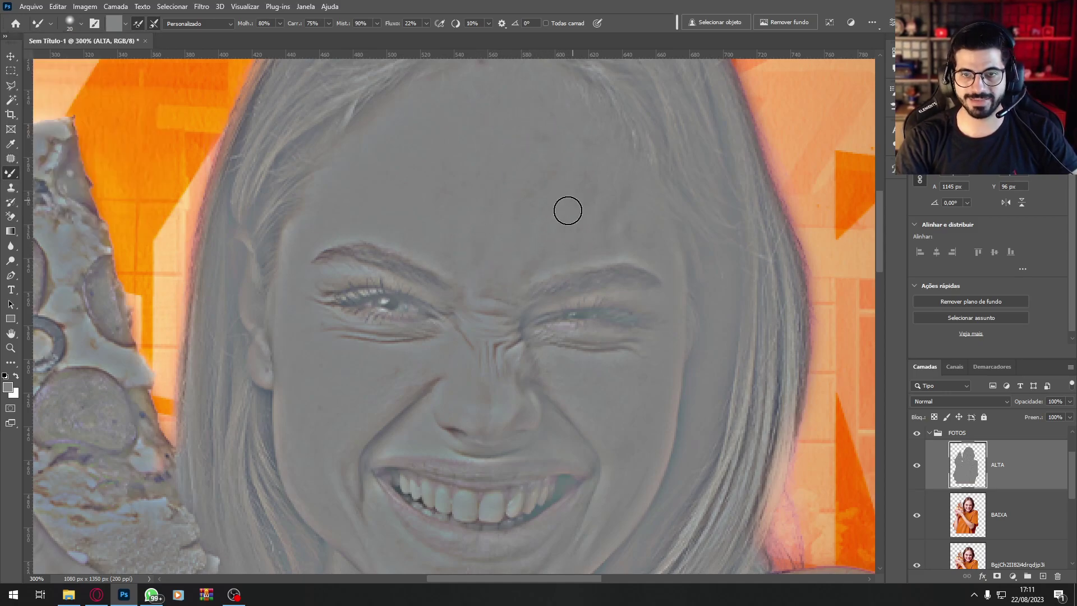
{"action": "scroll", "coordinate": [499, 196], "scroll_direction": "up", "scroll_amount": 2}
{"action": "scroll", "coordinate": [561, 236], "scroll_direction": "down", "scroll_amount": 5}
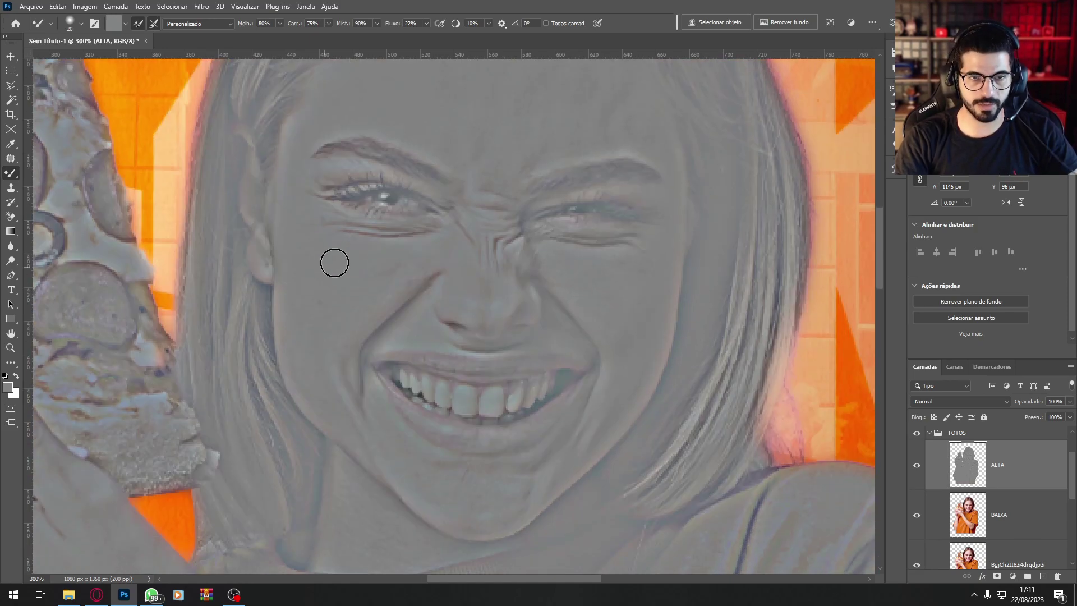
{"action": "left_click", "coordinate": [81, 24]}
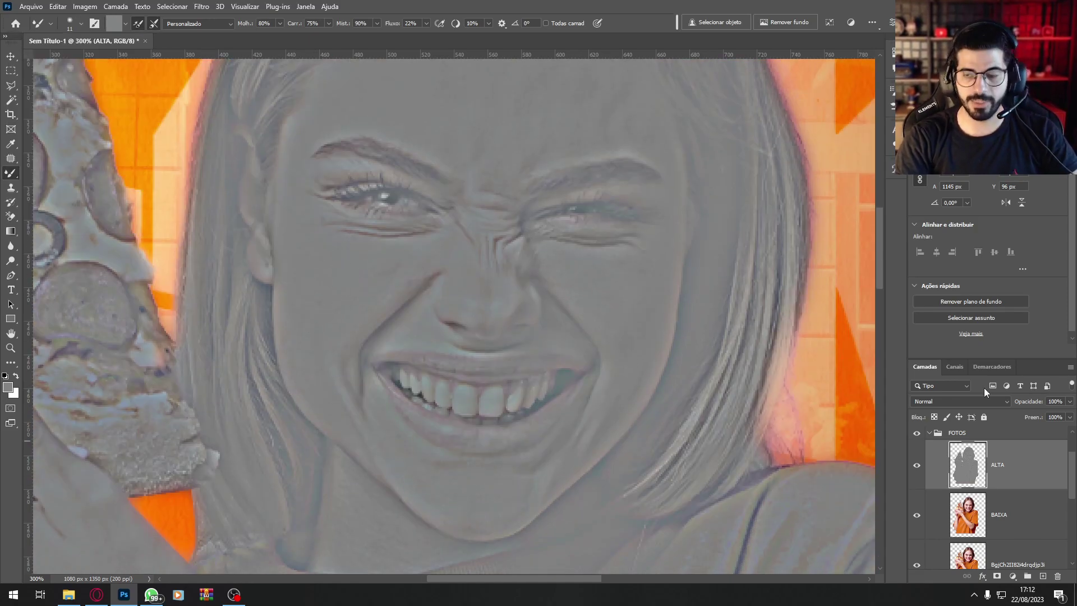
Step: Set the ALTA layer's blend mode to Luz Linear and compare the retouched face with the ALTA and BAIXA layers hidden and shown
{"action": "left_click", "coordinate": [970, 402]}
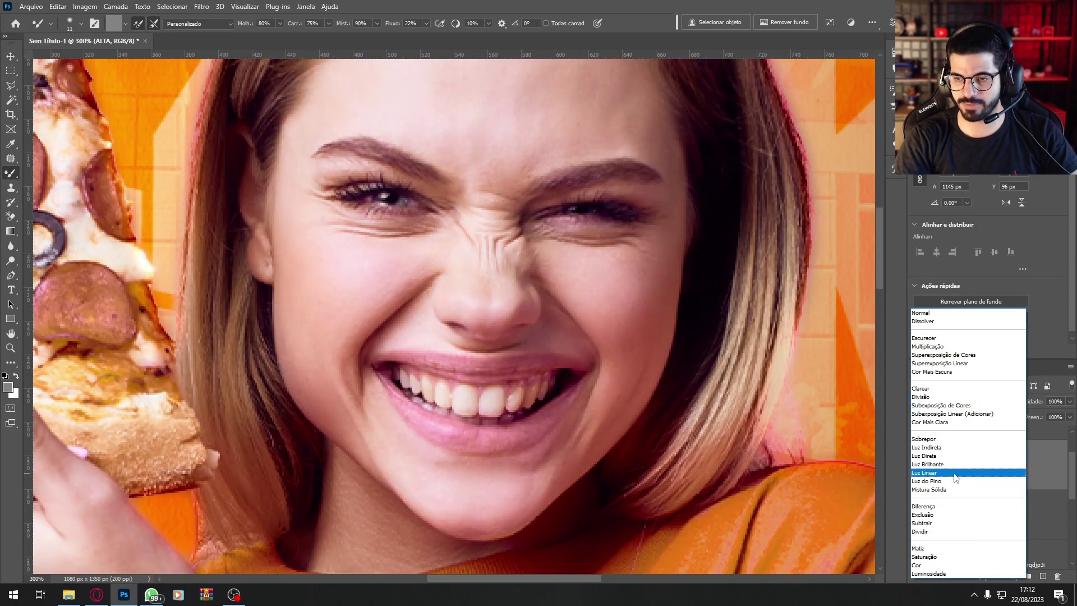
{"action": "left_click", "coordinate": [941, 467]}
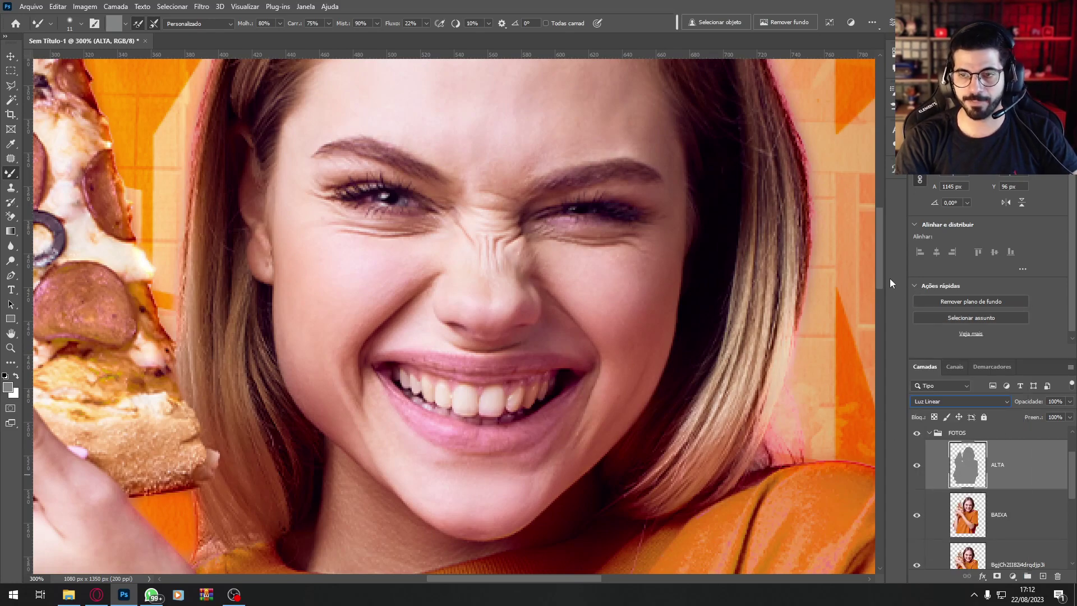
{"action": "left_click_drag", "start_coordinate": [880, 258], "coordinate": [878, 246]}
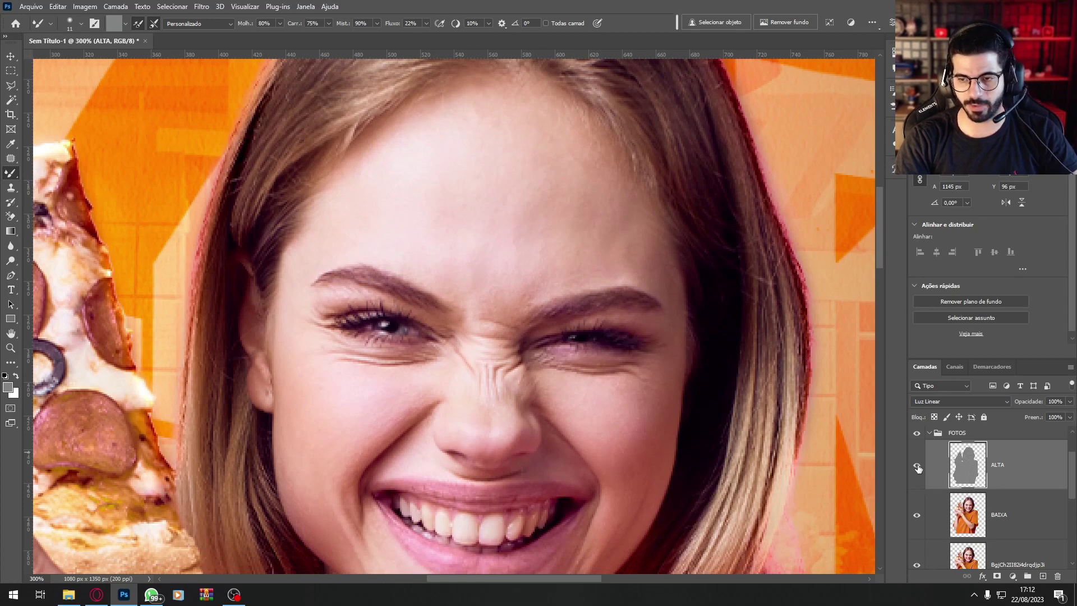
{"action": "left_click_drag", "start_coordinate": [918, 468], "coordinate": [931, 520]}
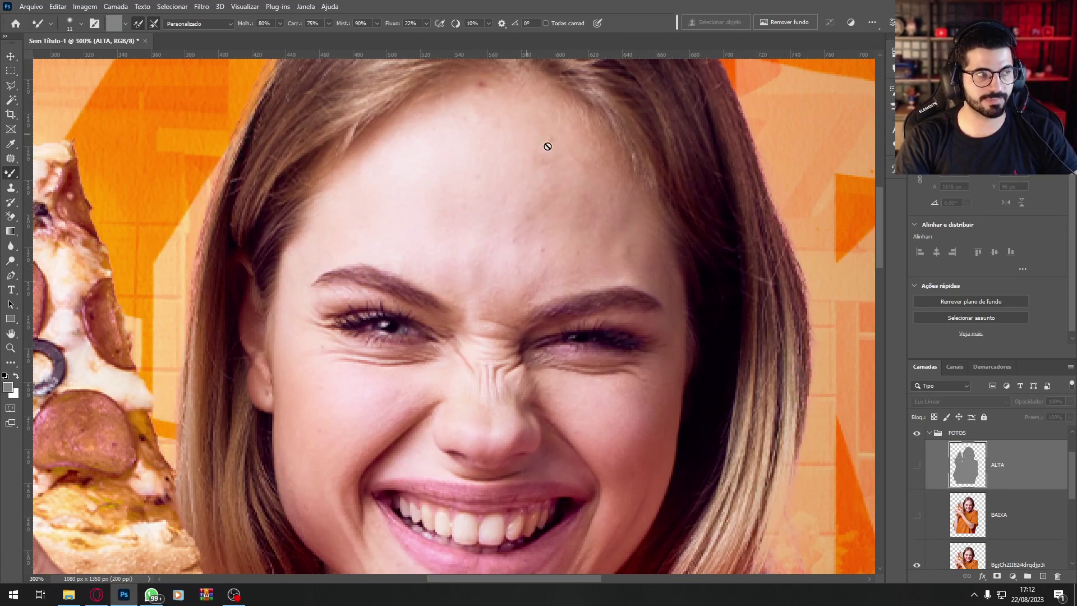
{"action": "left_click", "coordinate": [915, 466]}
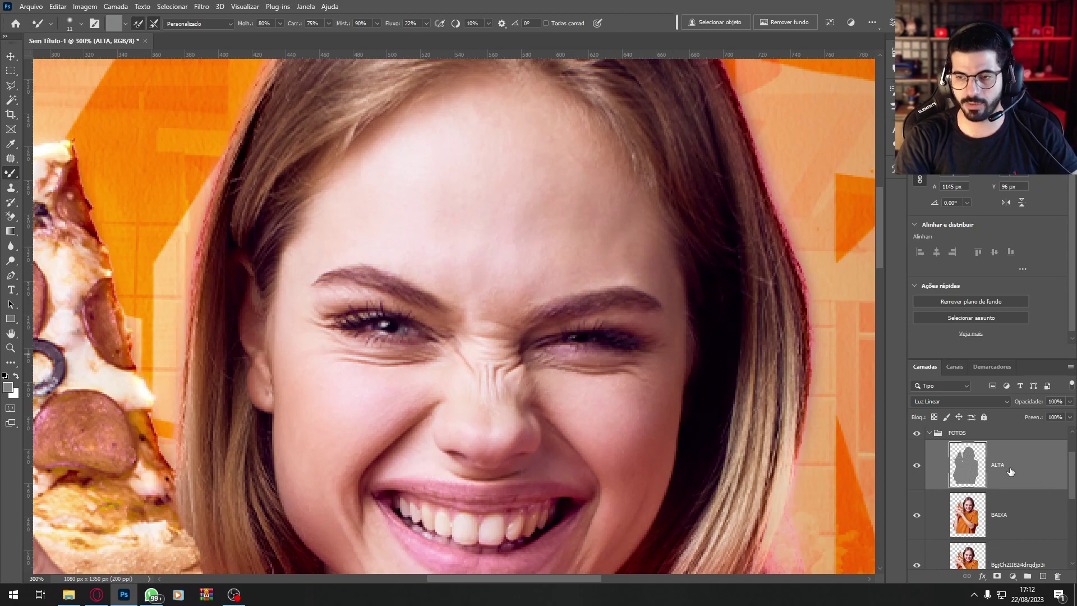
Step: Undo the last blend mode change on the ALTA layer
{"action": "left_click_drag", "start_coordinate": [881, 248], "coordinate": [882, 264]}
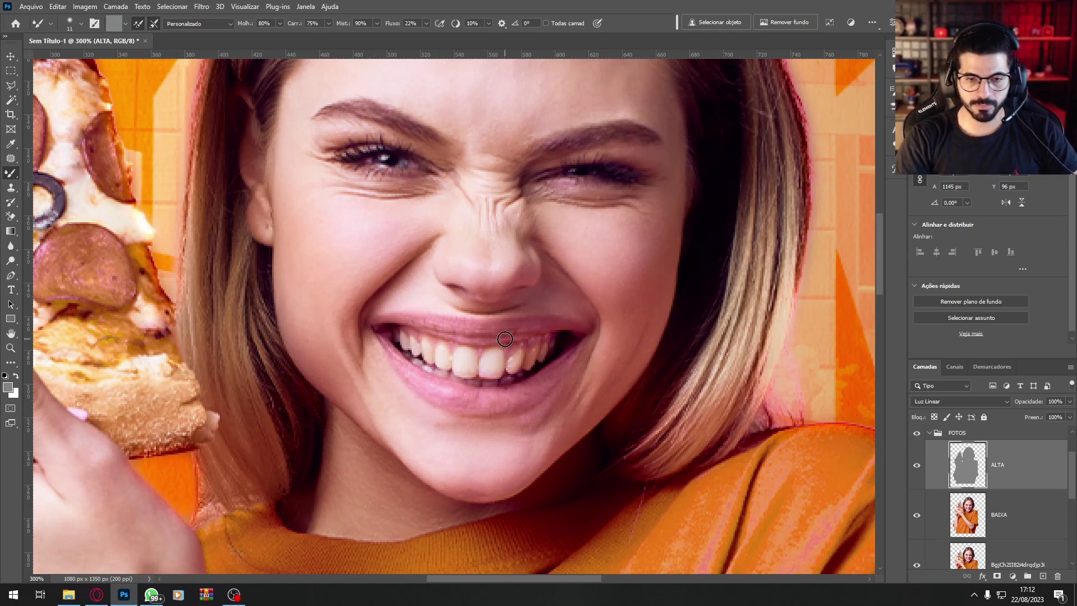
{"action": "key", "text": "ctrl+z"}
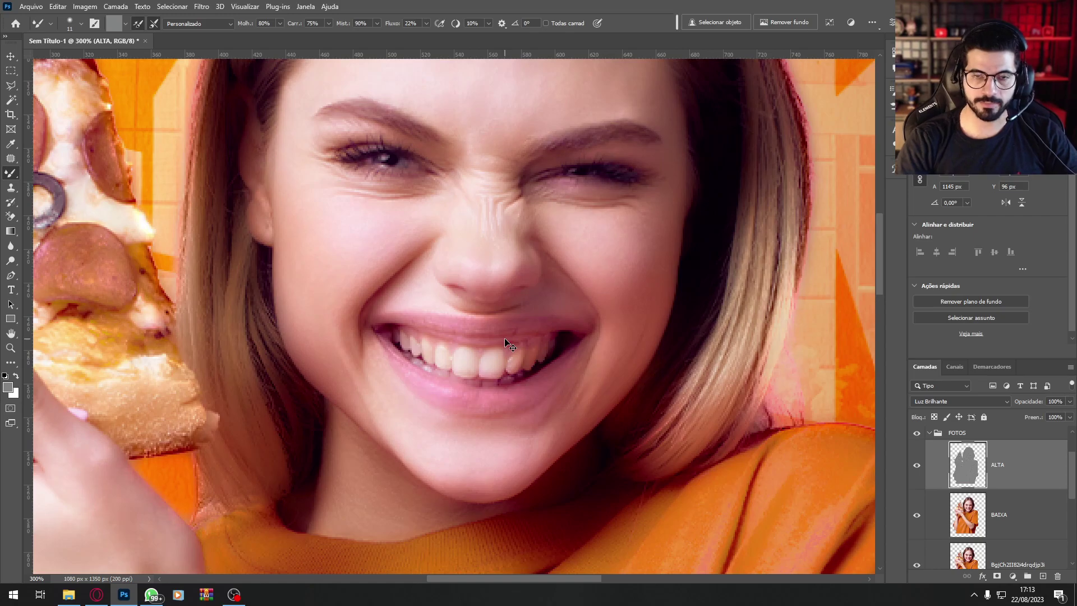
Step: Restore the ALTA layer's Luz Linear blend mode and compare the retouch with the ALTA and BAIXA layers hidden and shown
{"action": "key", "text": "ctrl+shift+z"}
{"action": "key", "text": "ctrl+1"}
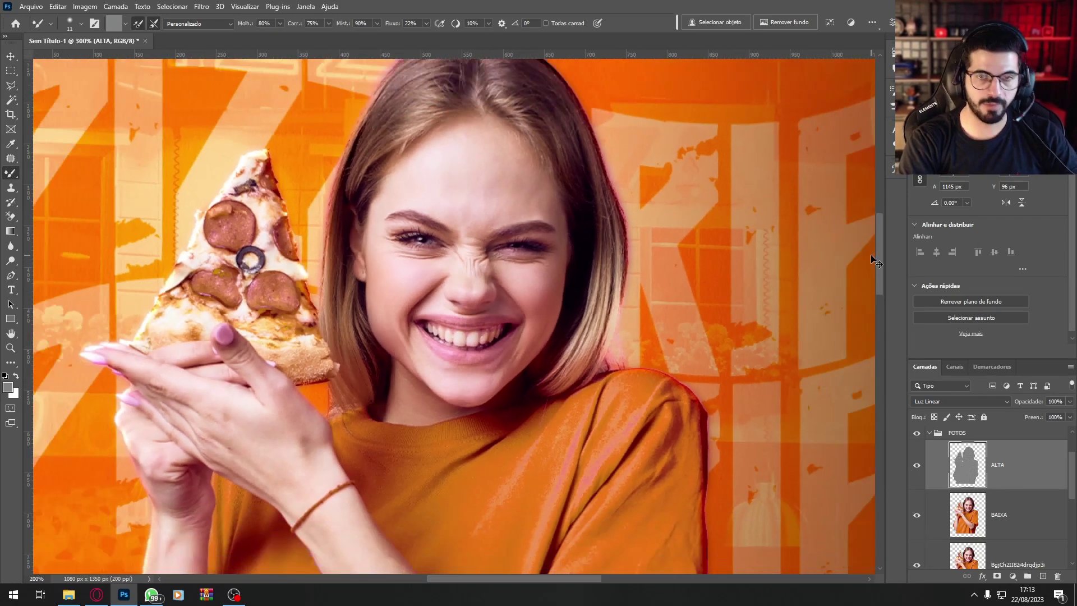
{"action": "left_click_drag", "start_coordinate": [922, 517], "coordinate": [923, 516]}
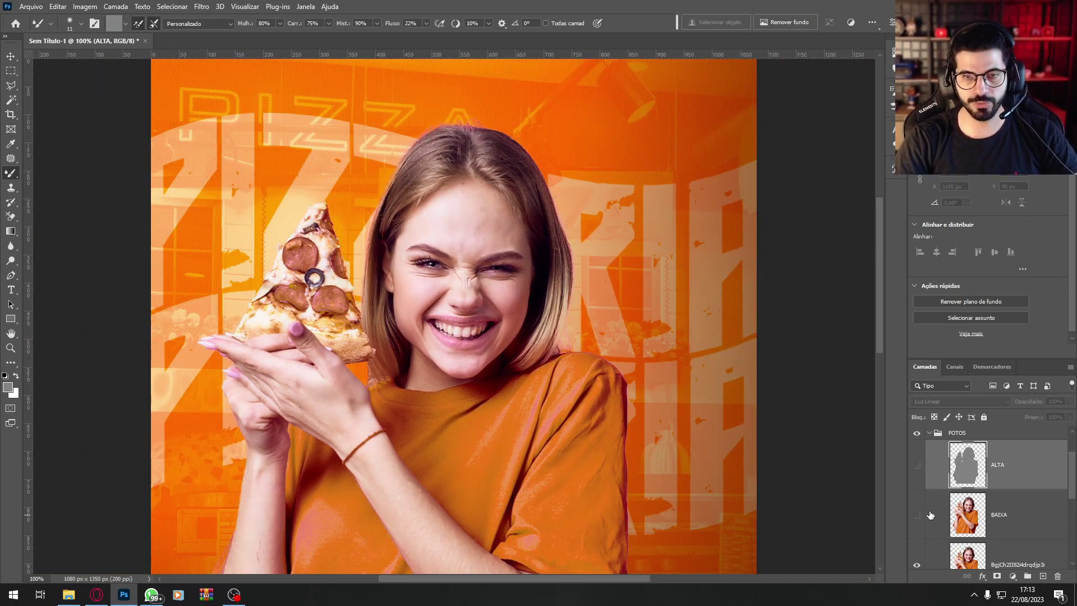
{"action": "left_click", "coordinate": [919, 474]}
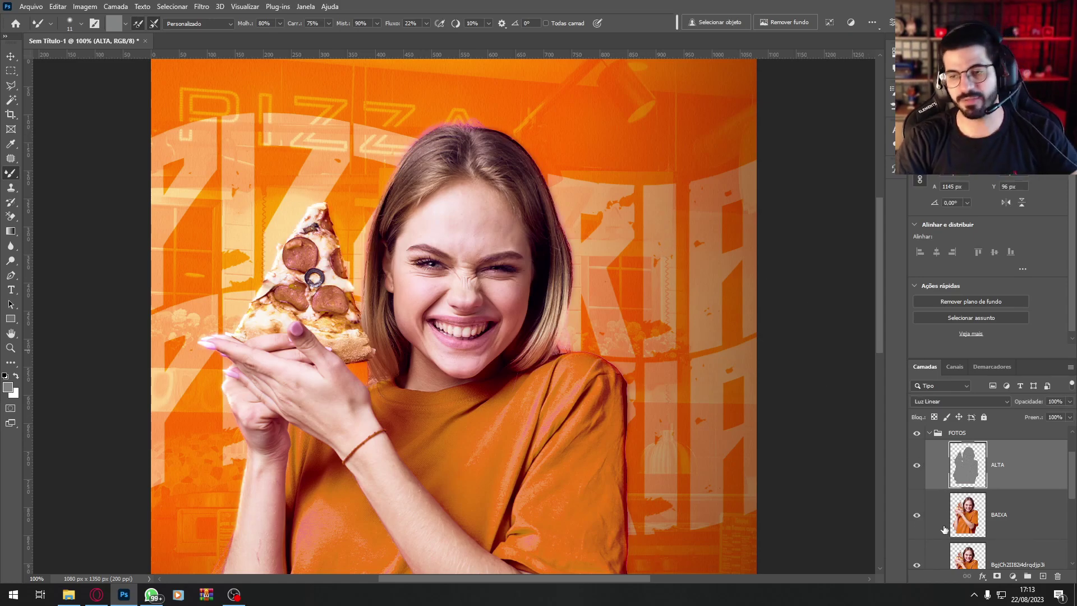
Step: Try hiding and deleting the original photo layer beneath BAIXA, and bring it back
{"action": "left_click", "coordinate": [916, 567]}
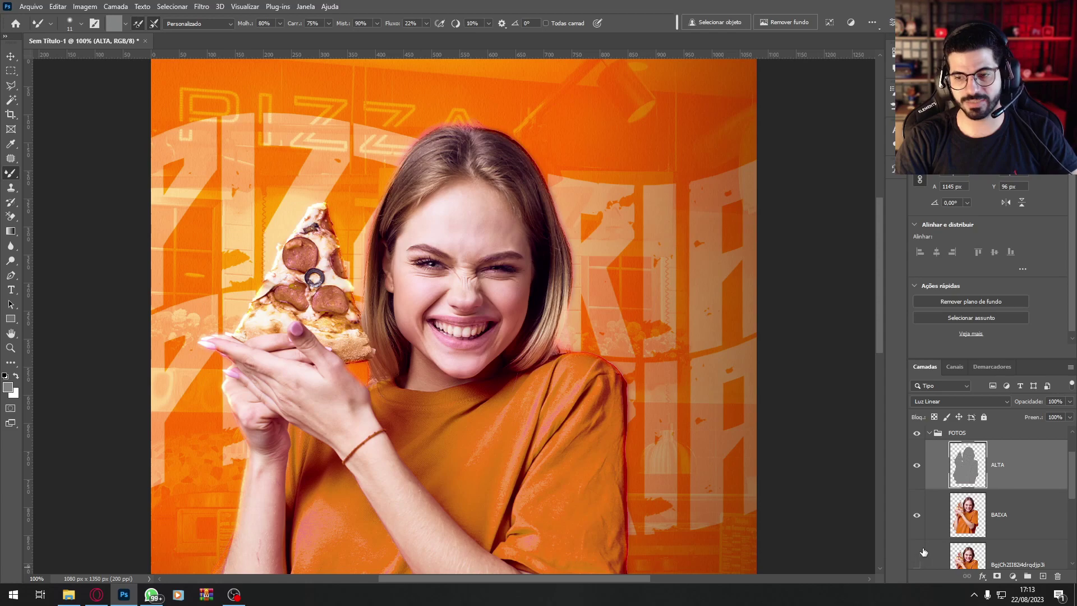
{"action": "left_click", "coordinate": [1006, 559]}
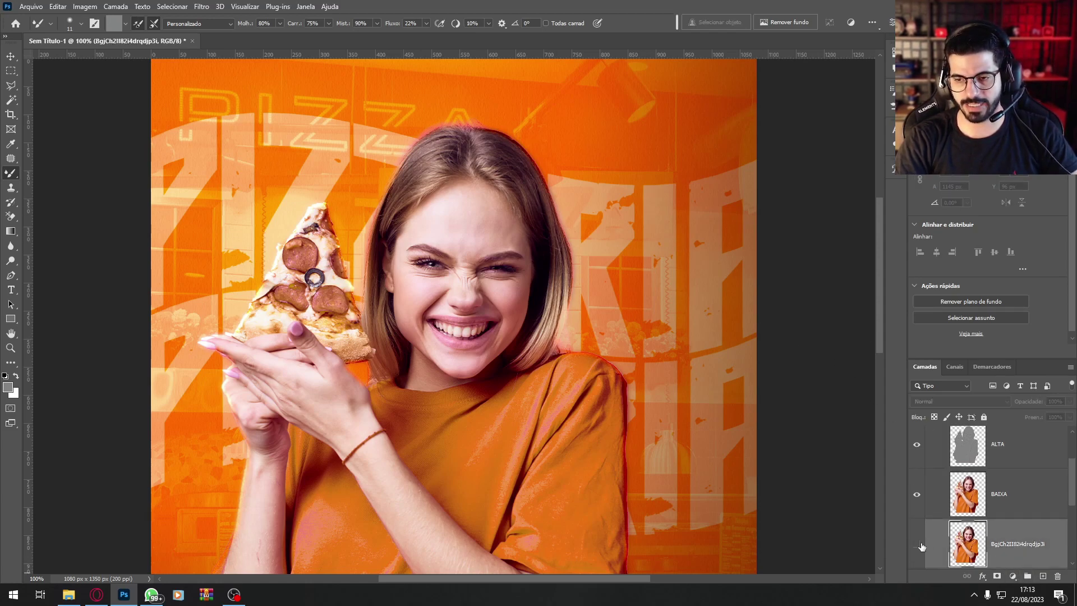
{"action": "left_click", "coordinate": [1014, 497]}
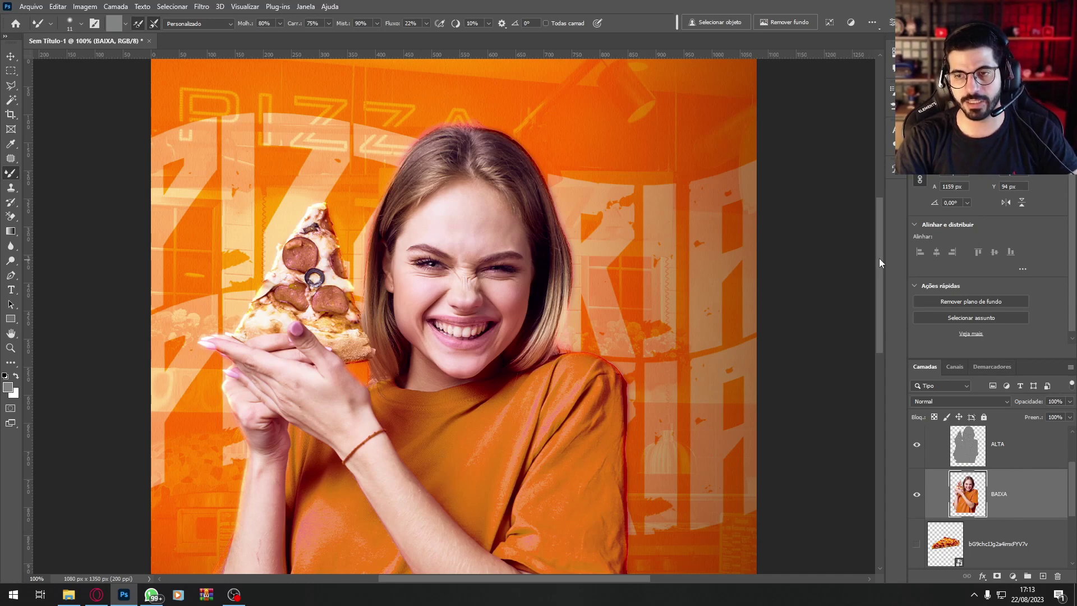
{"action": "left_click_drag", "start_coordinate": [880, 260], "coordinate": [870, 240]}
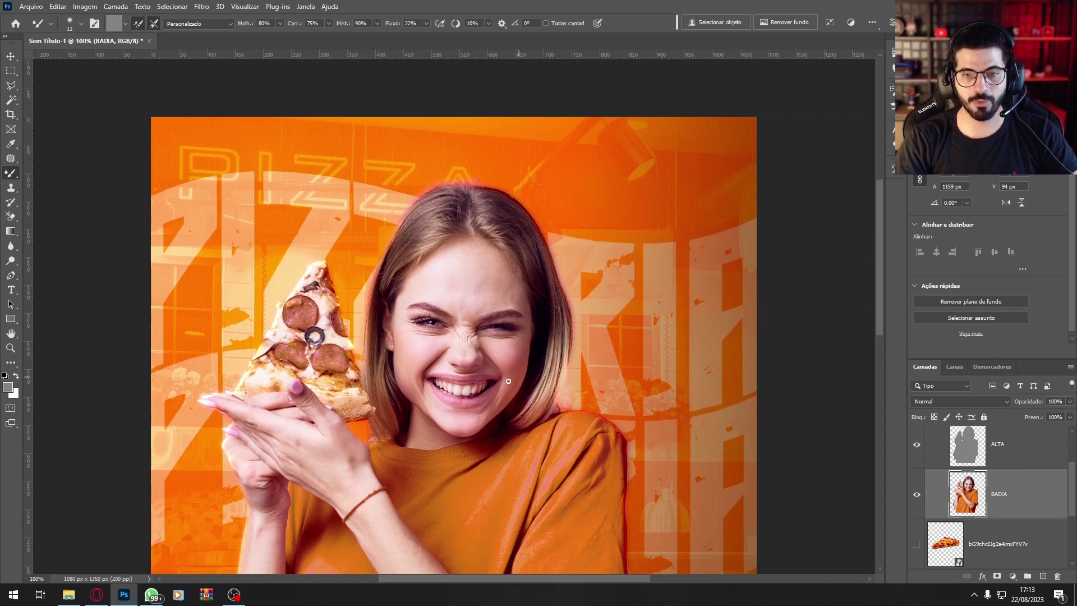
{"action": "key", "text": "ctrl+z"}
{"action": "left_click", "coordinate": [918, 545]}
{"action": "mouse_move", "coordinate": [926, 500]}
{"action": "left_mouse_down"}
{"action": "mouse_move", "coordinate": [929, 456]}
{"action": "mouse_move", "coordinate": [923, 495]}
{"action": "left_mouse_up"}
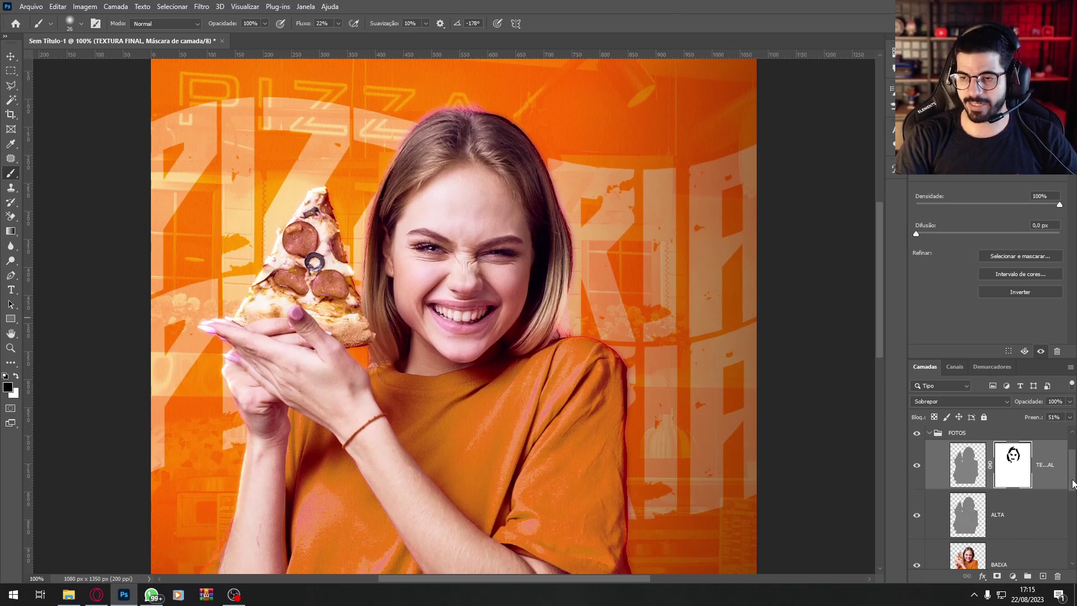
Step: Merge the TEXTURA FINAL, ALTA, BAIXA and original photo layers into a single layer and rename it FOTO
{"action": "left_click_drag", "start_coordinate": [1073, 484], "coordinate": [1074, 512]}
{"action": "left_click", "coordinate": [1049, 523], "text": "shift"}
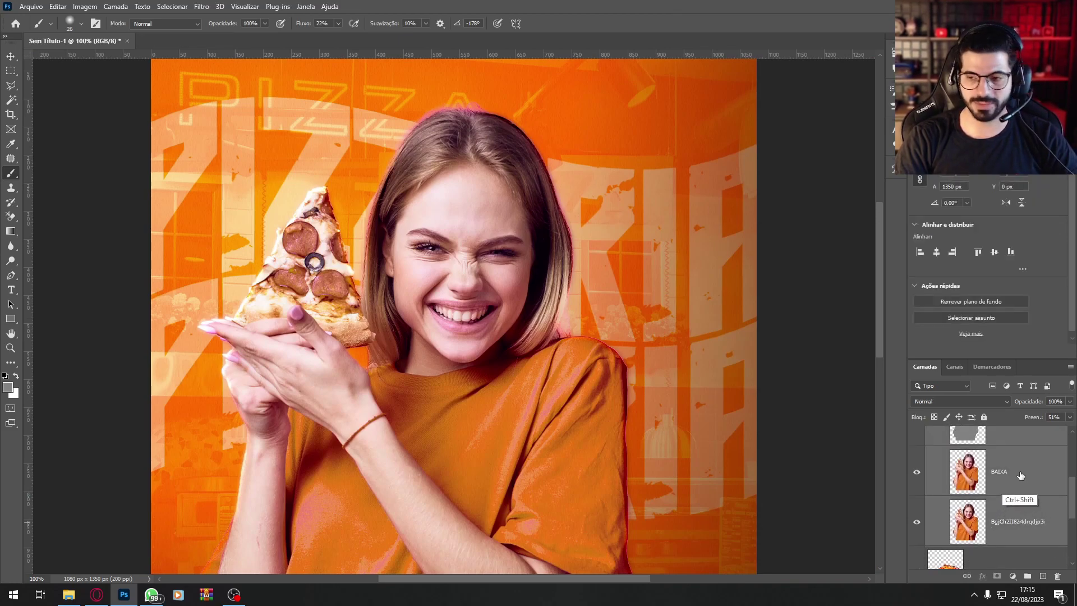
{"action": "key", "text": "ctrl+shift+e"}
{"action": "key", "text": "ctrl+z"}
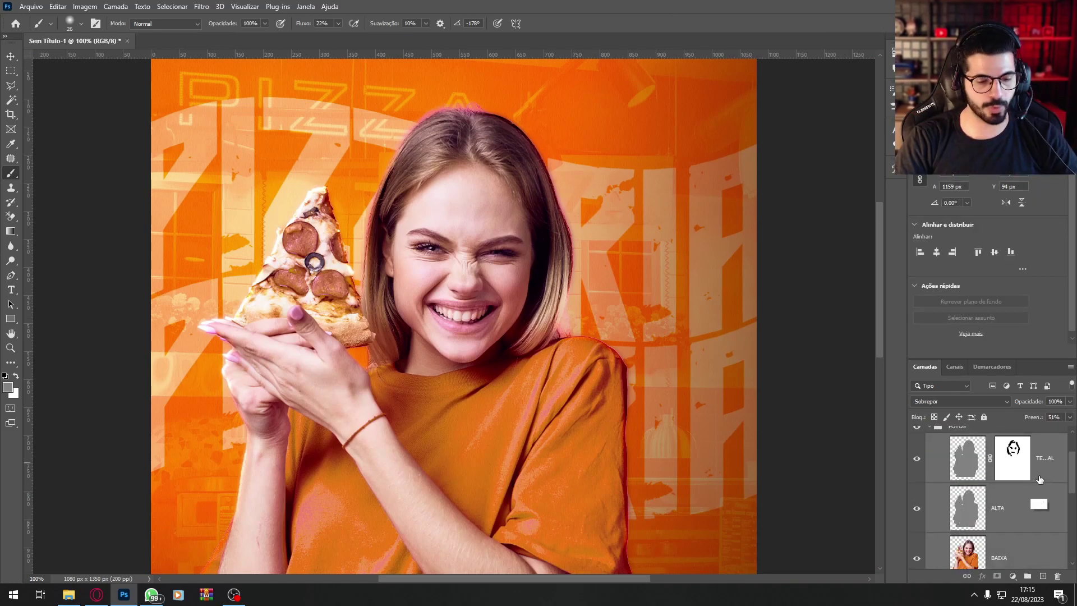
{"action": "key", "text": "ctrl+e"}
{"action": "double_click", "coordinate": [1007, 459]}
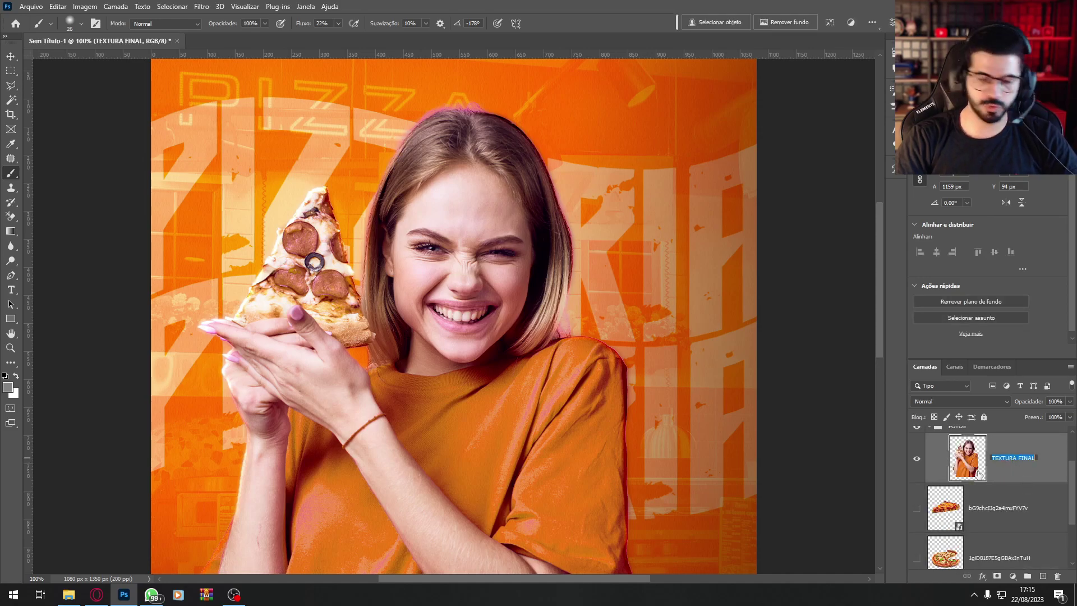
{"action": "type", "text": "FOTO"}
{"action": "key", "text": "Return"}
Step: Move the FOTO layer slightly up and to the left on the canvas
{"action": "key", "text": "m"}
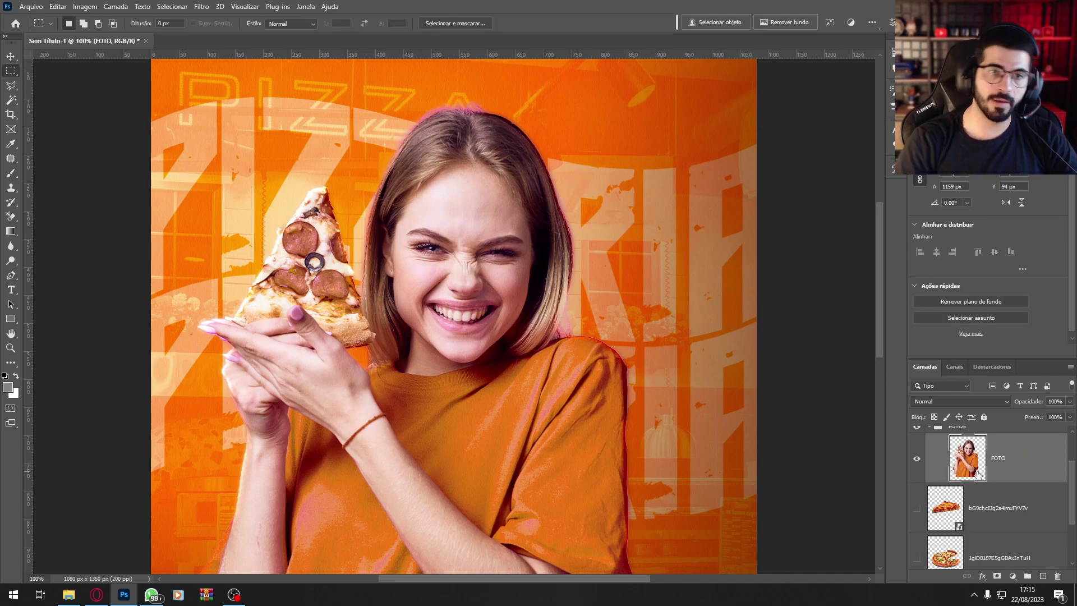
{"action": "key", "text": "ctrl+minus"}
{"action": "key", "text": "ctrl+plus"}
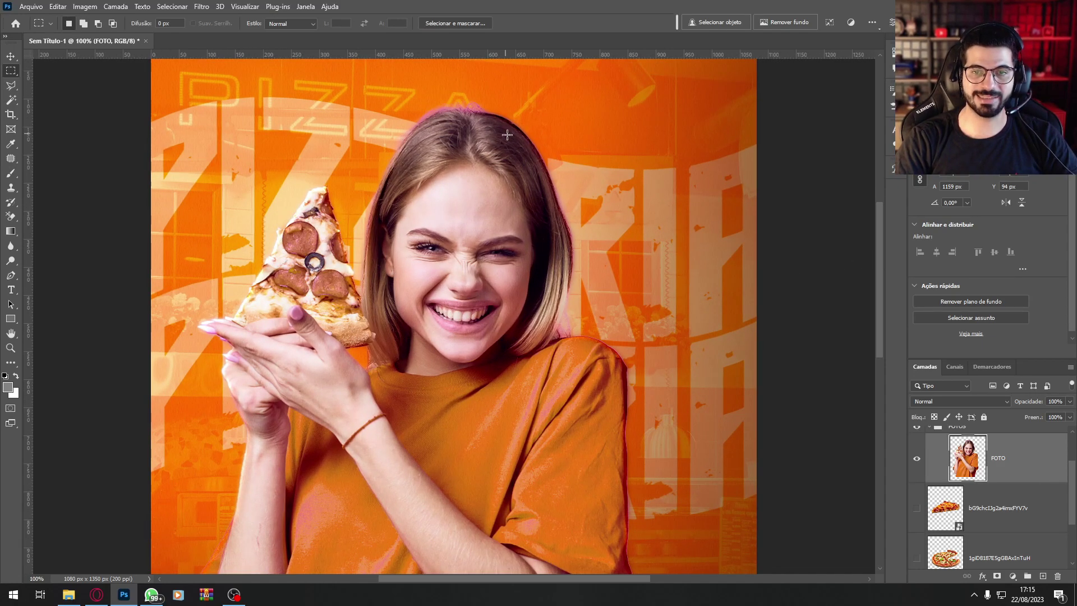
{"action": "mouse_move", "coordinate": [483, 162]}
{"action": "left_mouse_down"}
{"action": "mouse_move", "coordinate": [538, 158]}
{"action": "mouse_move", "coordinate": [453, 150]}
{"action": "mouse_move", "coordinate": [476, 150]}
{"action": "left_mouse_up"}
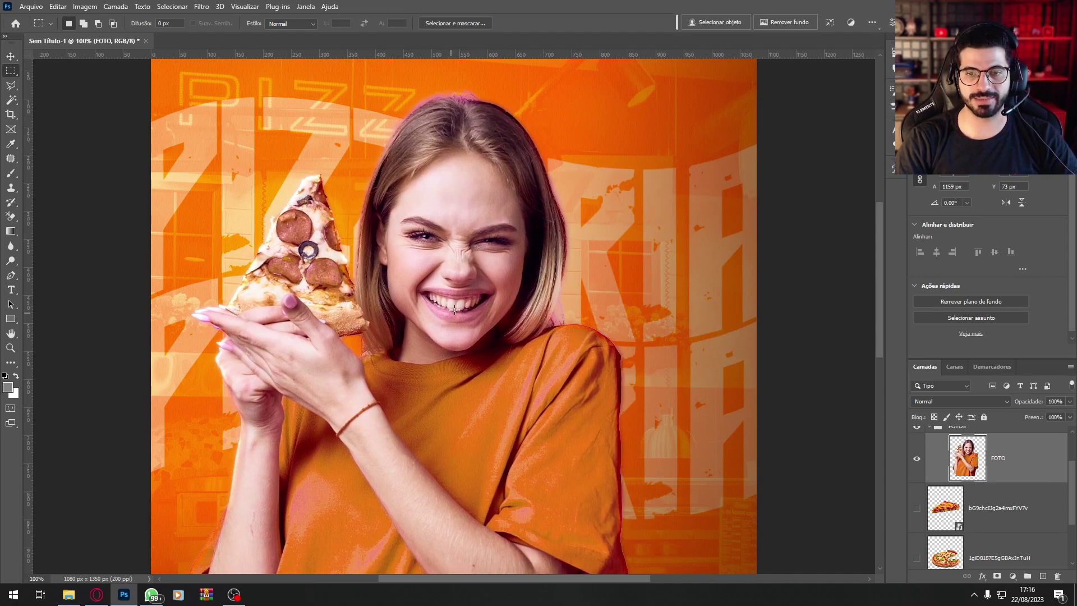
{"action": "key", "text": "ctrl+minus"}
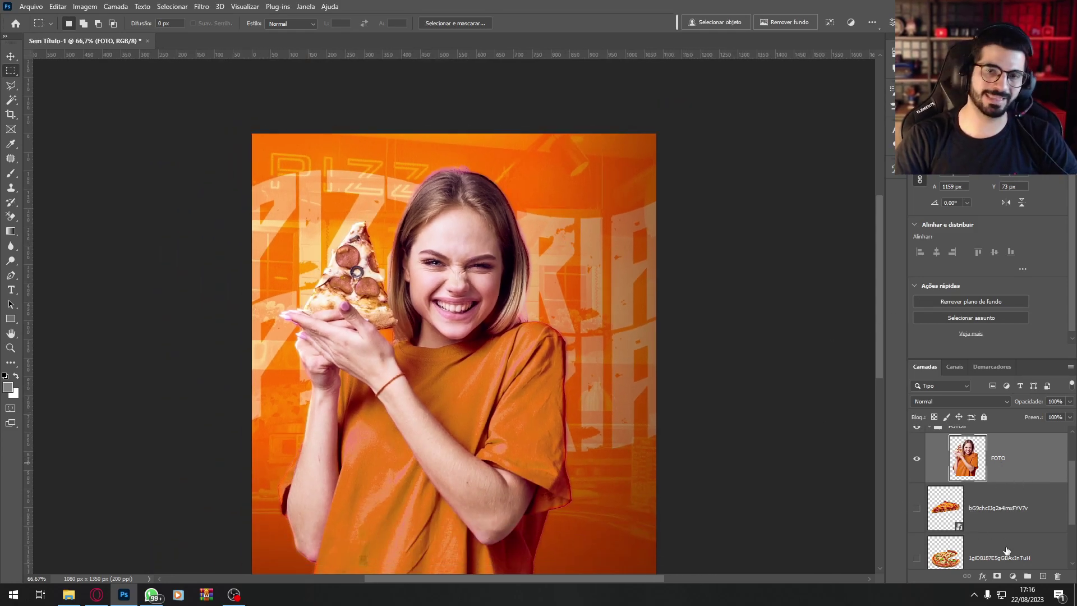
Step: Add an Inner Glow (Brilho Interno) effect to the FOTO layer with the Matiz blend mode
{"action": "left_click", "coordinate": [989, 579]}
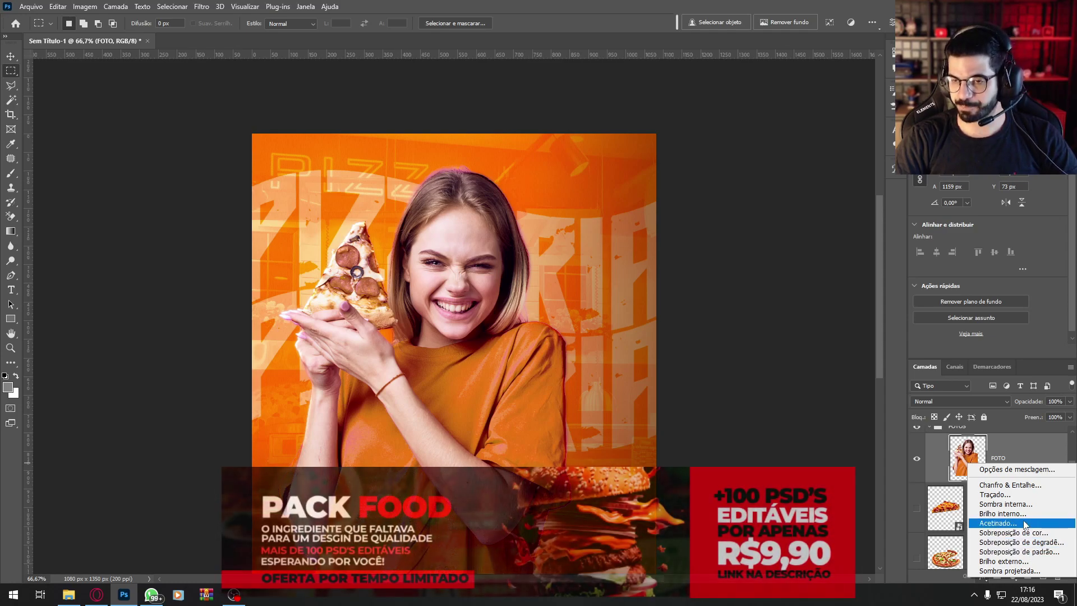
{"action": "left_click", "coordinate": [1030, 520]}
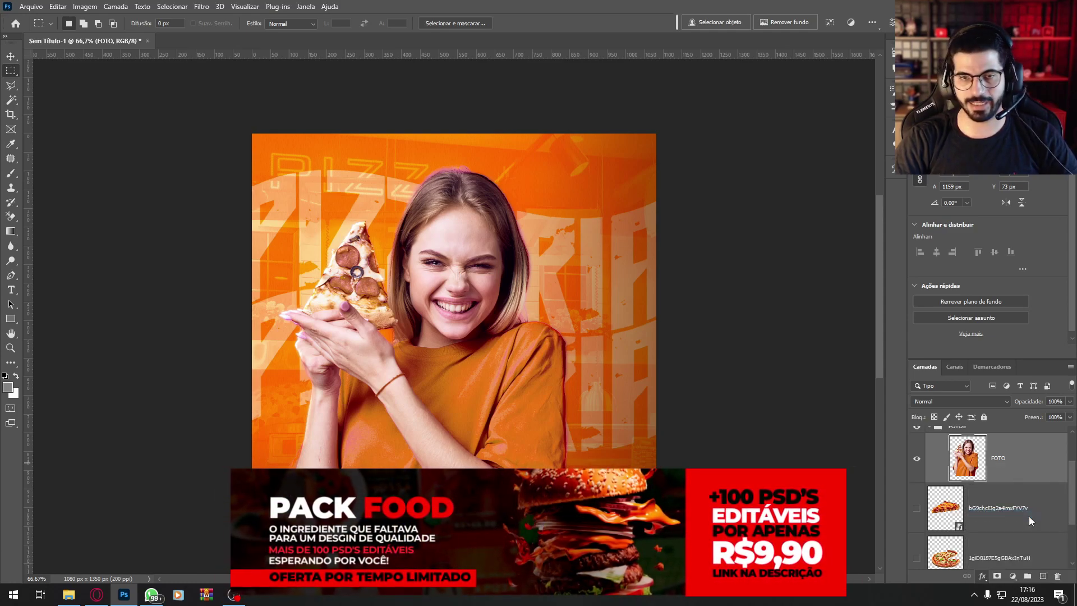
{"action": "left_click_drag", "start_coordinate": [690, 30], "coordinate": [893, 43]}
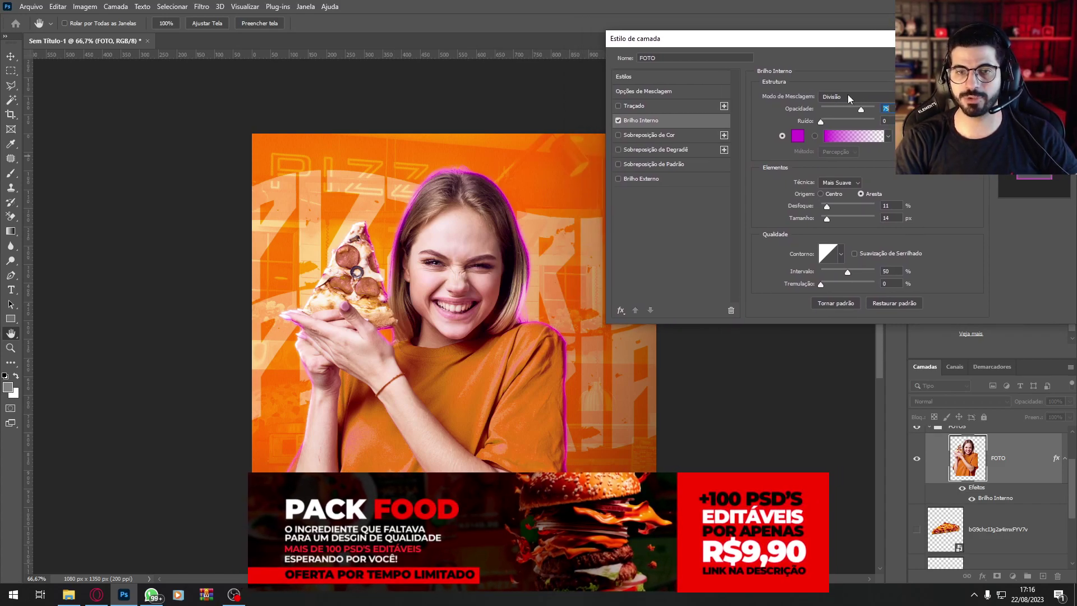
{"action": "left_click", "coordinate": [846, 97]}
{"action": "left_click", "coordinate": [854, 342]}
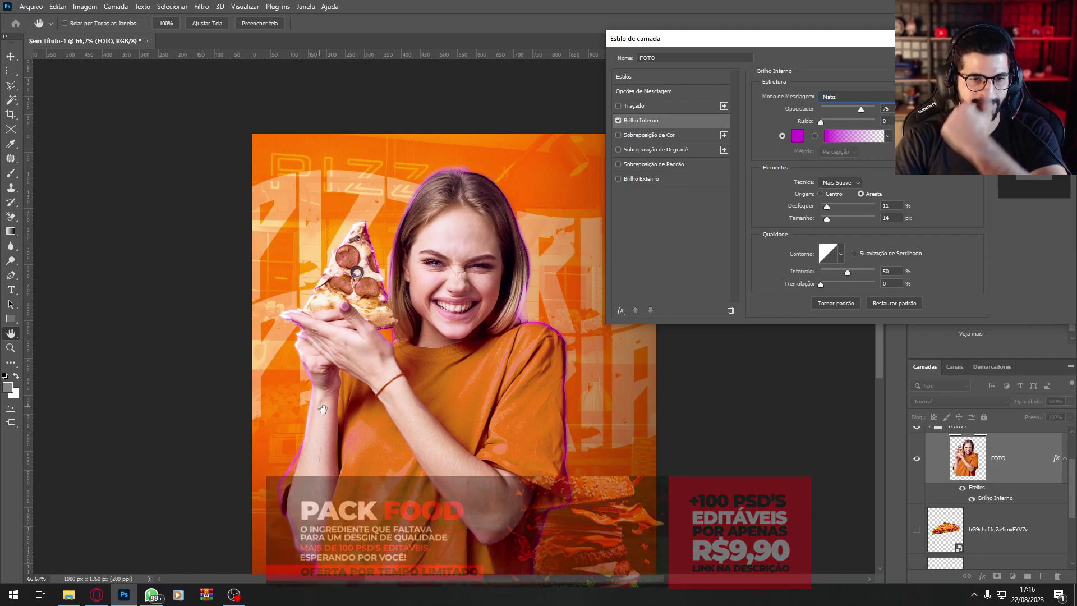
Step: Sample the background orange (#db6d03) as the Inner Glow colour, compare the effect off and on, and set its opacity to 100%
{"action": "left_click", "coordinate": [797, 135]}
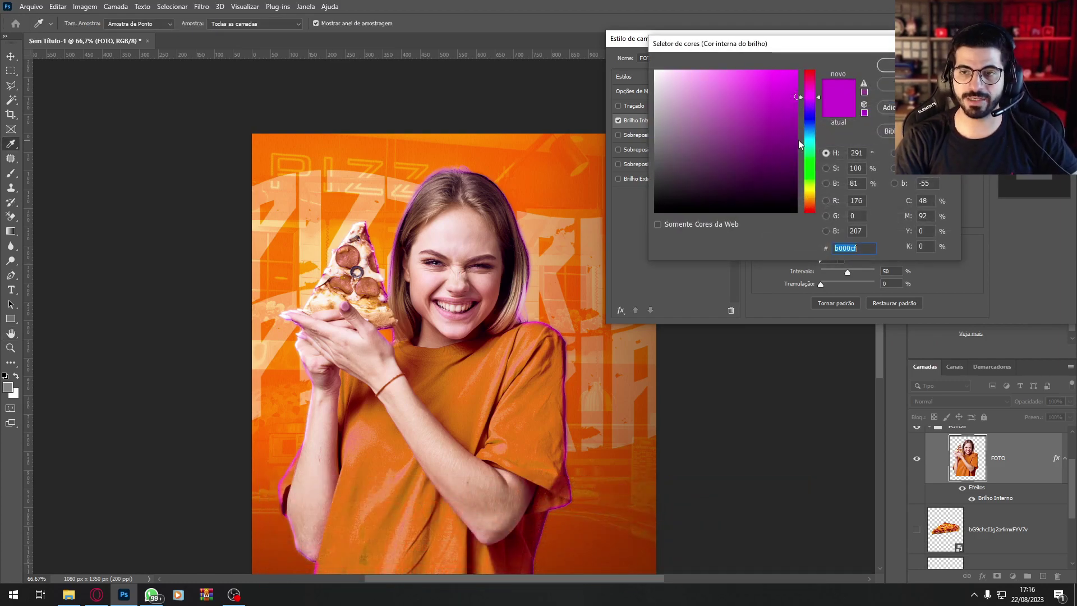
{"action": "left_click", "coordinate": [545, 186]}
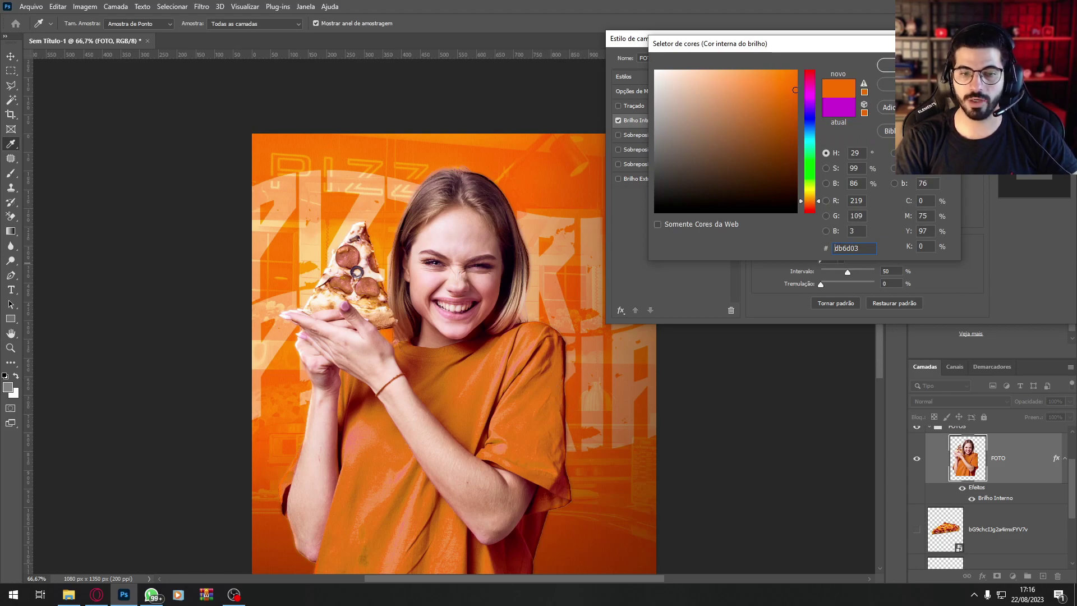
{"action": "key", "text": "Return"}
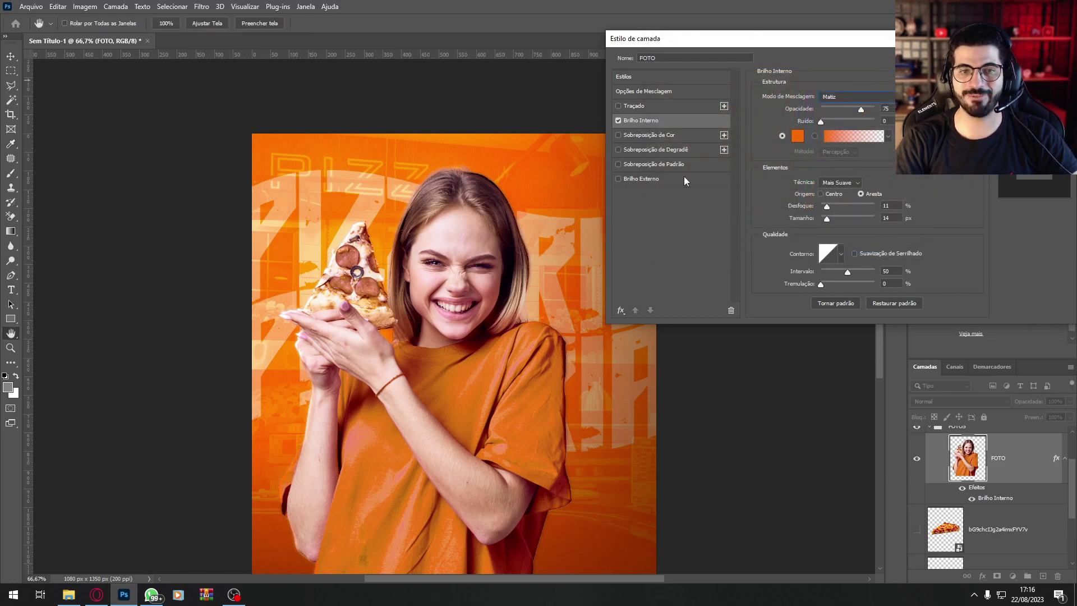
{"action": "left_click", "coordinate": [618, 120]}
{"action": "left_click", "coordinate": [618, 120]}
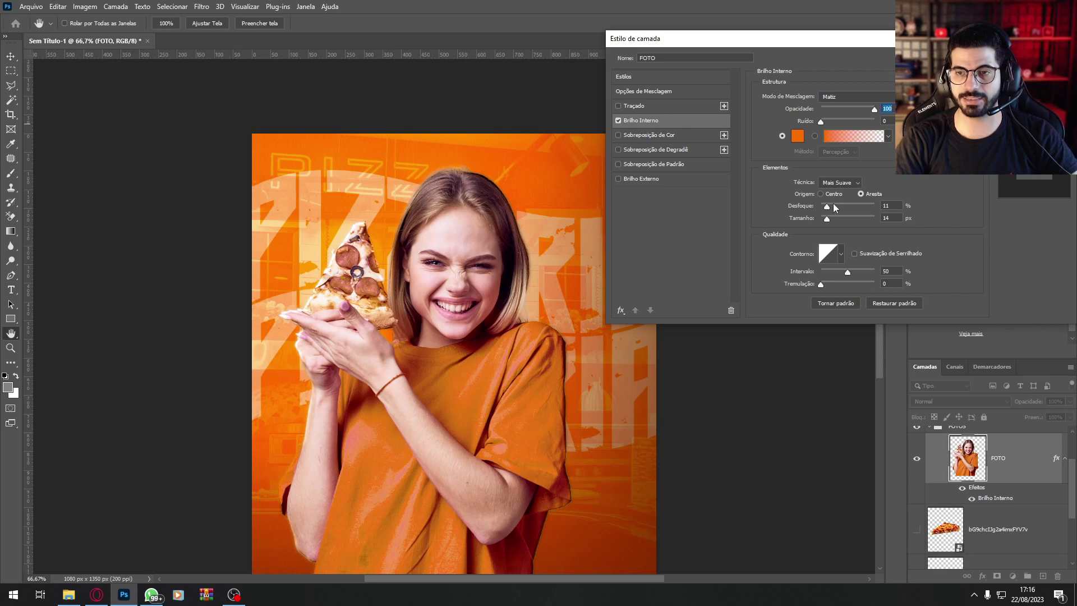
Step: Try the Inner Glow at sizes of 250 px and 43 px and with the Cor blend mode
{"action": "mouse_move", "coordinate": [833, 206]}
{"action": "left_mouse_down"}
{"action": "mouse_move", "coordinate": [861, 207]}
{"action": "mouse_move", "coordinate": [827, 208]}
{"action": "left_mouse_up"}
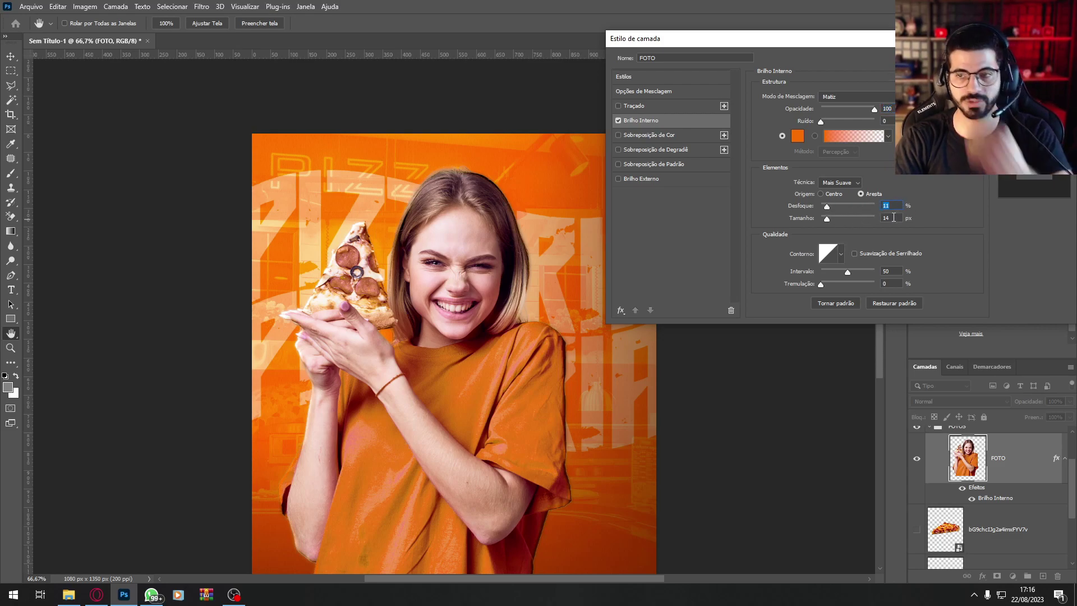
{"action": "left_click_drag", "start_coordinate": [826, 220], "coordinate": [921, 217]}
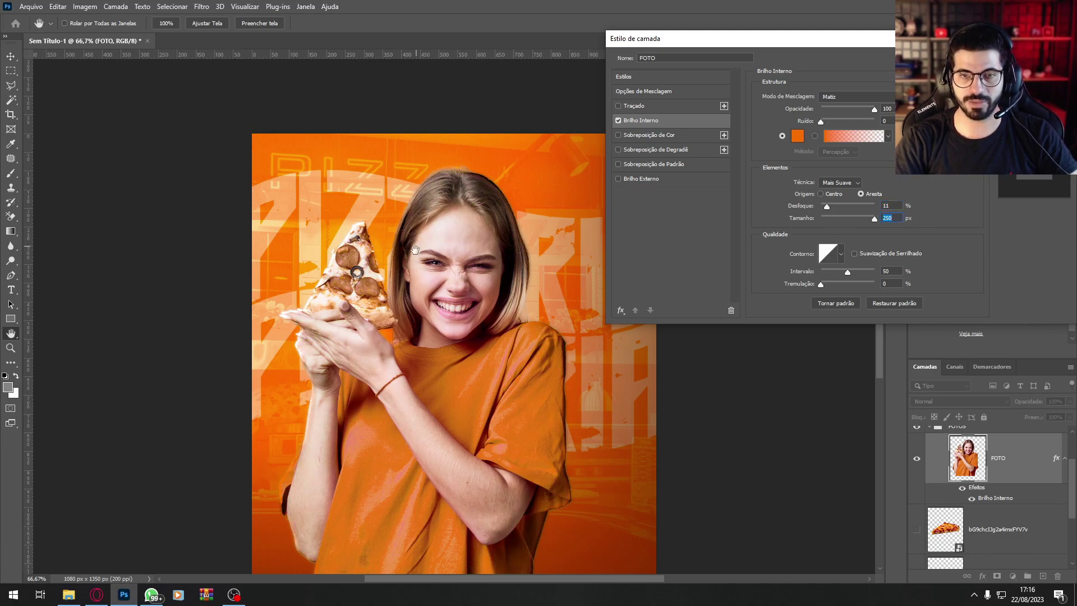
{"action": "left_click_drag", "start_coordinate": [870, 221], "coordinate": [829, 222]}
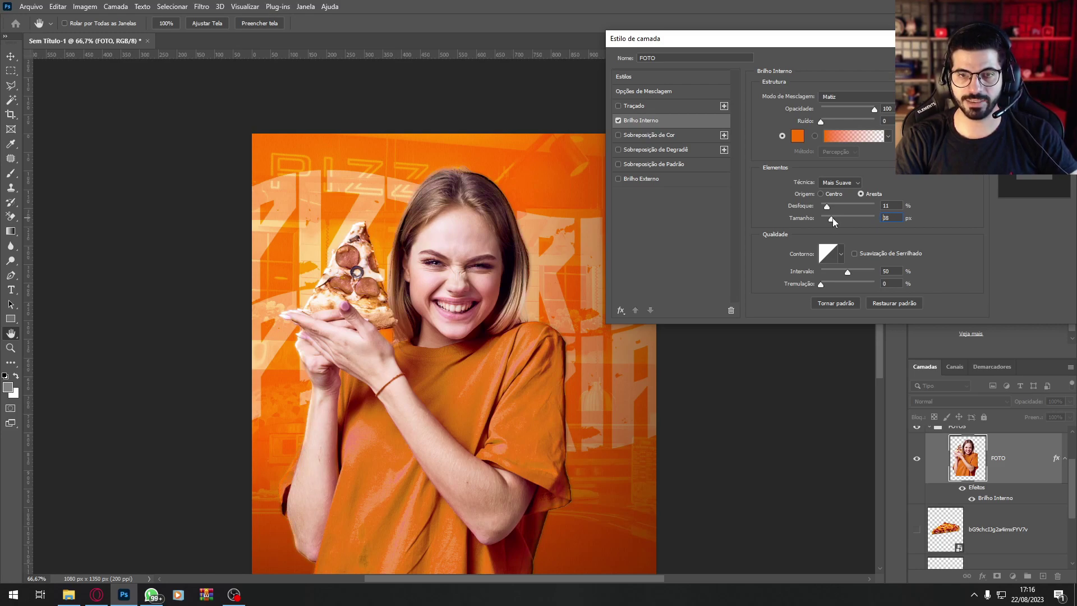
{"action": "left_click", "coordinate": [848, 97]}
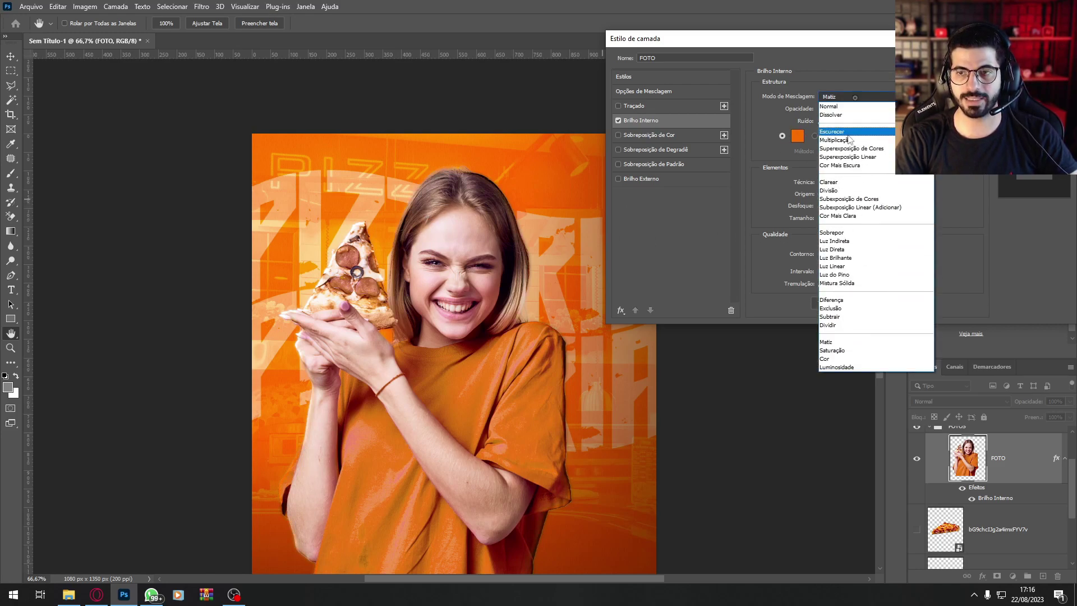
{"action": "left_click", "coordinate": [844, 359]}
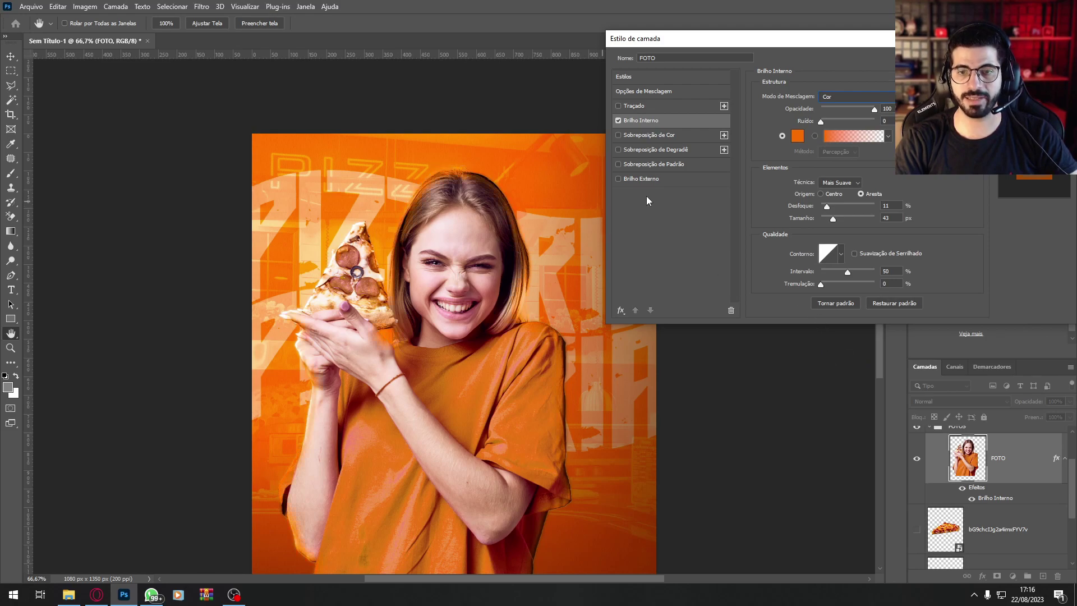
{"action": "mouse_move", "coordinate": [872, 110]}
{"action": "left_mouse_down"}
{"action": "mouse_move", "coordinate": [838, 110]}
{"action": "mouse_move", "coordinate": [884, 97]}
{"action": "left_mouse_up"}
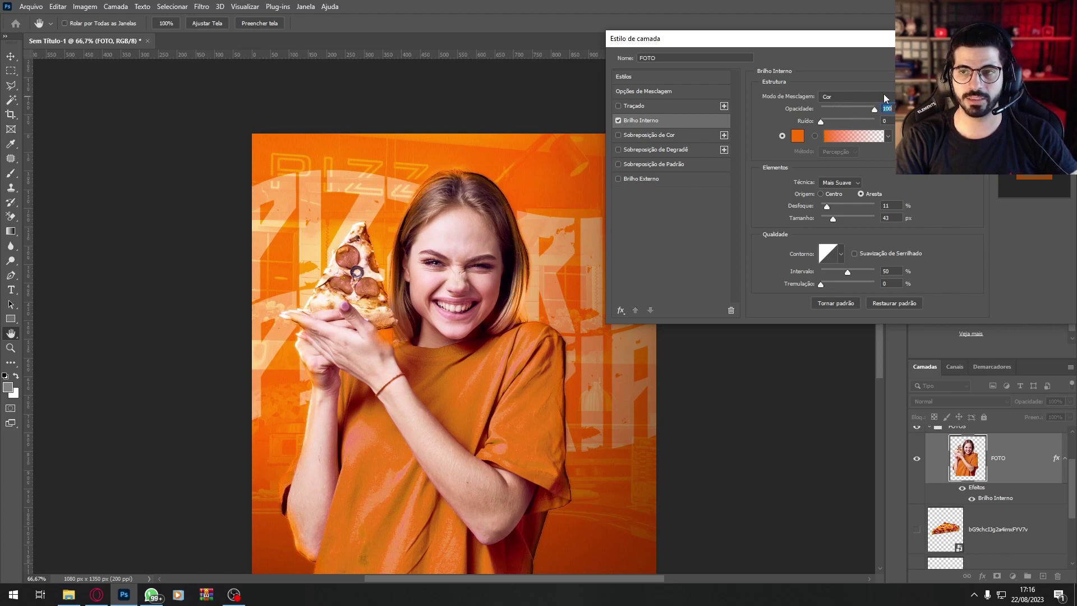
Step: Set the Inner Glow's blend mode to Matiz and its size to 16 px, and apply the effect
{"action": "left_click", "coordinate": [884, 98]}
{"action": "left_click", "coordinate": [852, 343]}
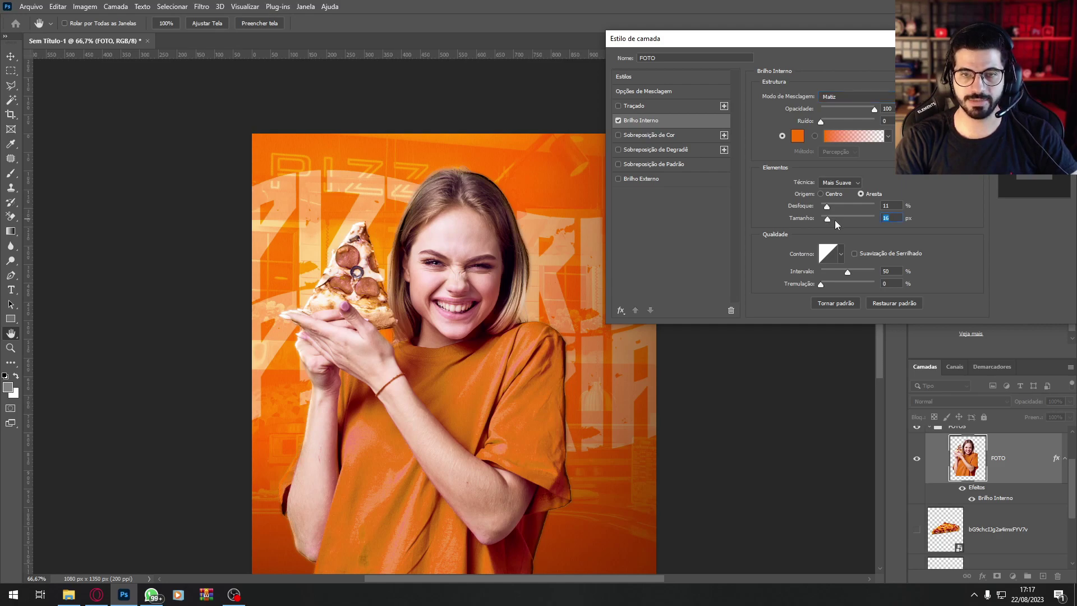
{"action": "left_click_drag", "start_coordinate": [833, 218], "coordinate": [828, 218]}
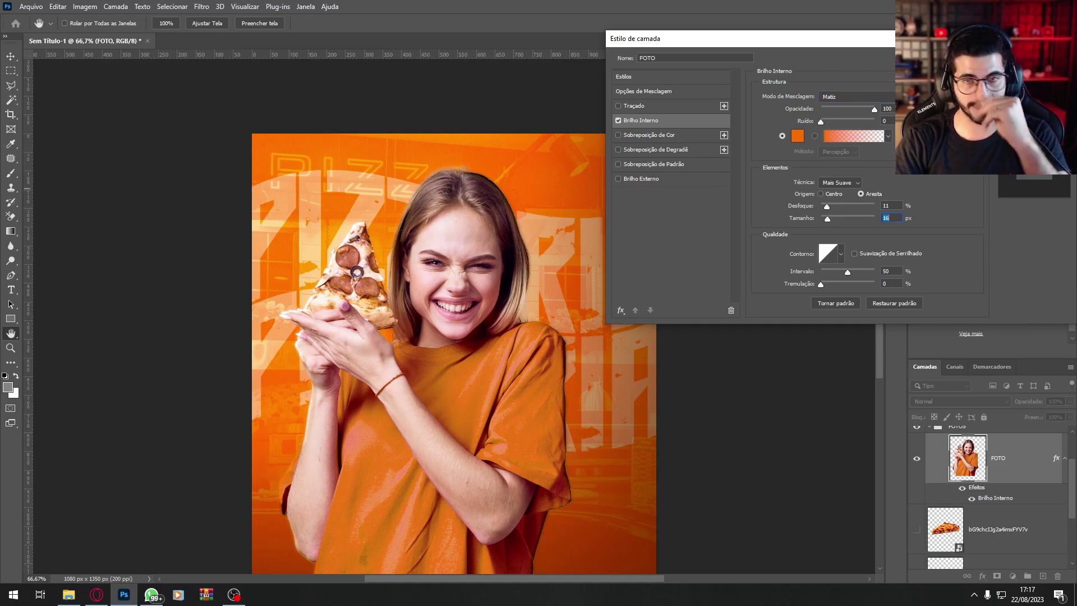
{"action": "key", "text": "Return"}
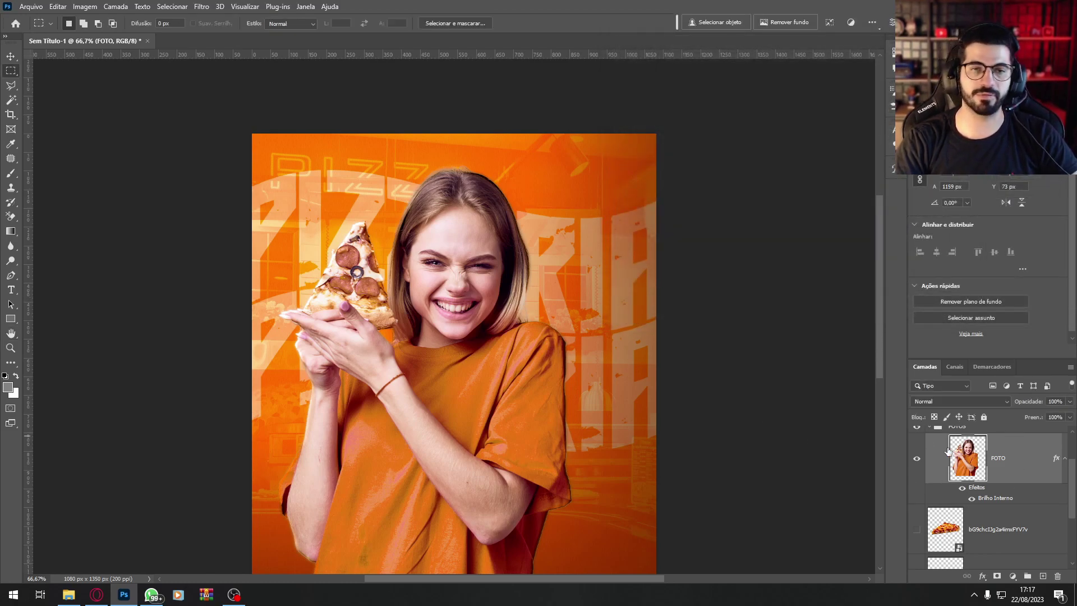
Step: Rasterize the FOTO layer's style so the Inner Glow is baked into its pixels
{"action": "right_click", "coordinate": [1021, 465]}
{"action": "left_click", "coordinate": [1001, 199]}
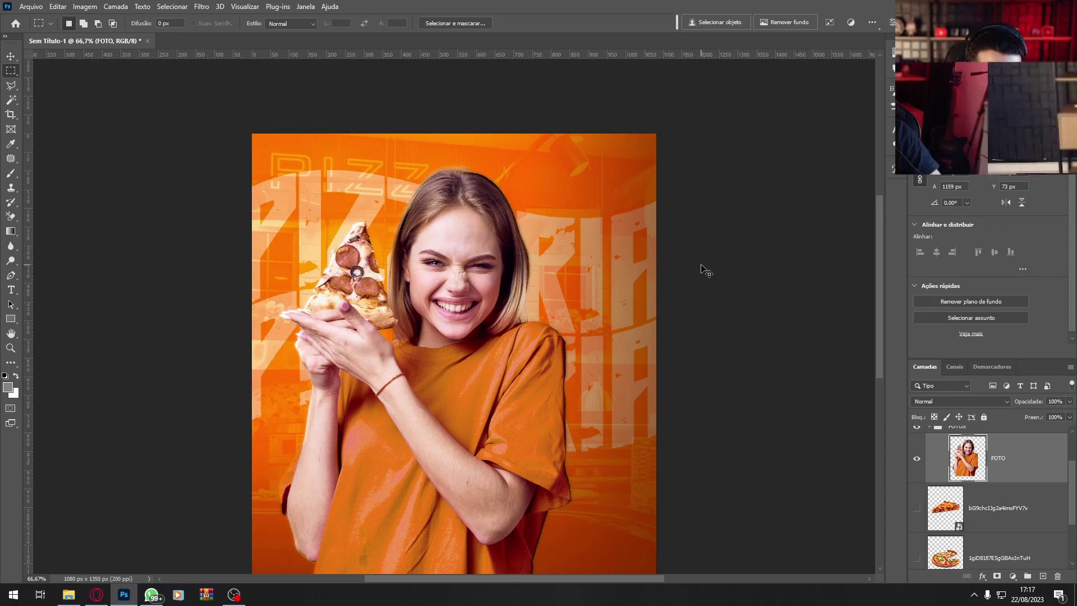
{"action": "key", "text": "ctrl+minus"}
{"action": "key", "text": "ctrl+plus"}
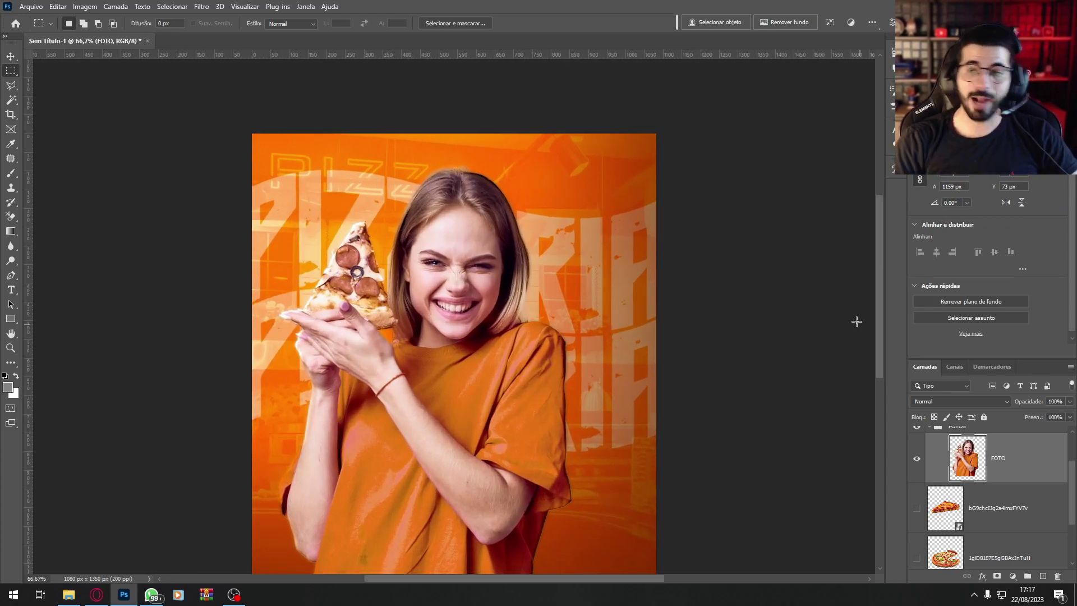
{"action": "left_click_drag", "start_coordinate": [879, 296], "coordinate": [880, 311]}
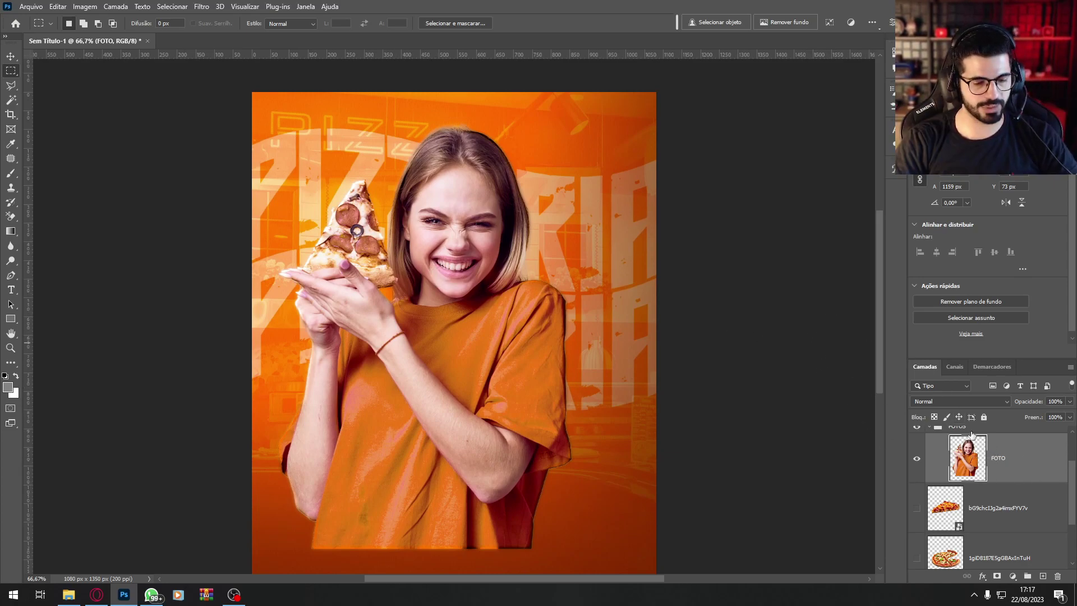
Step: Add a new layer above FOTO and fill it completely with 50% gray
{"action": "key", "text": "ctrl+shift+n"}
{"action": "key", "text": "Return"}
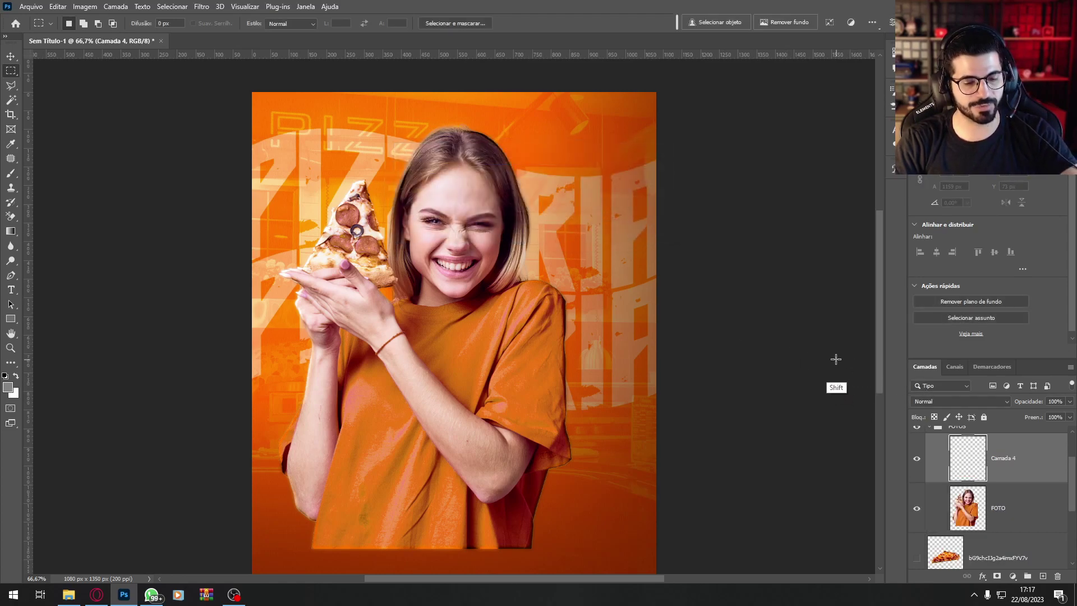
{"action": "key", "text": "shift+F5"}
{"action": "left_click", "coordinate": [651, 151]}
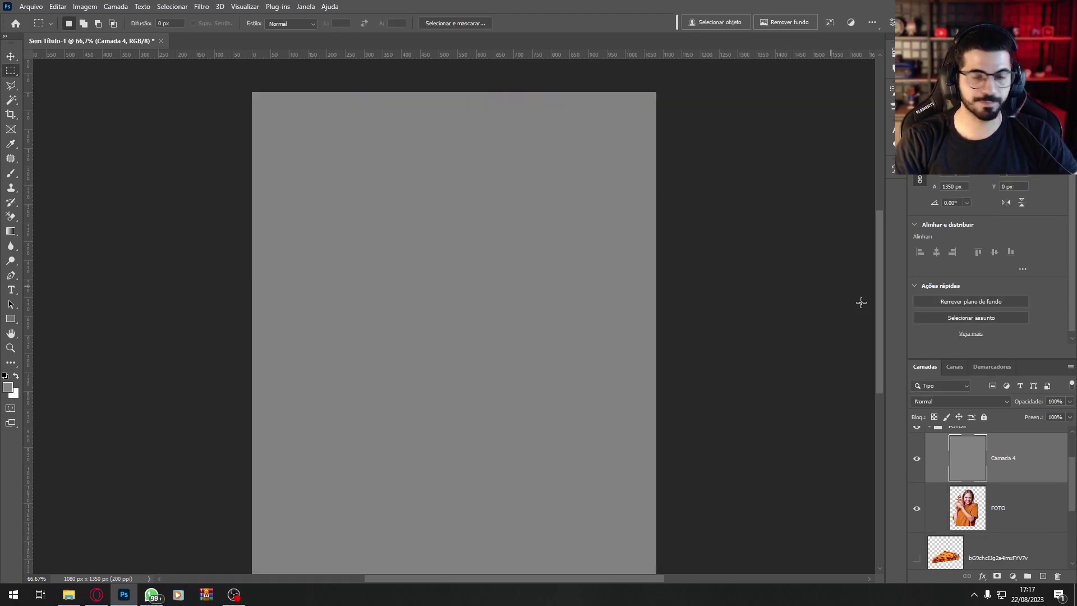
Step: Clip the gray layer to FOTO, duplicate it, and clip the copy to the same photo
{"action": "left_click", "coordinate": [1035, 483], "text": "alt"}
{"action": "left_click_drag", "start_coordinate": [1042, 474], "coordinate": [1026, 448], "text": "alt"}
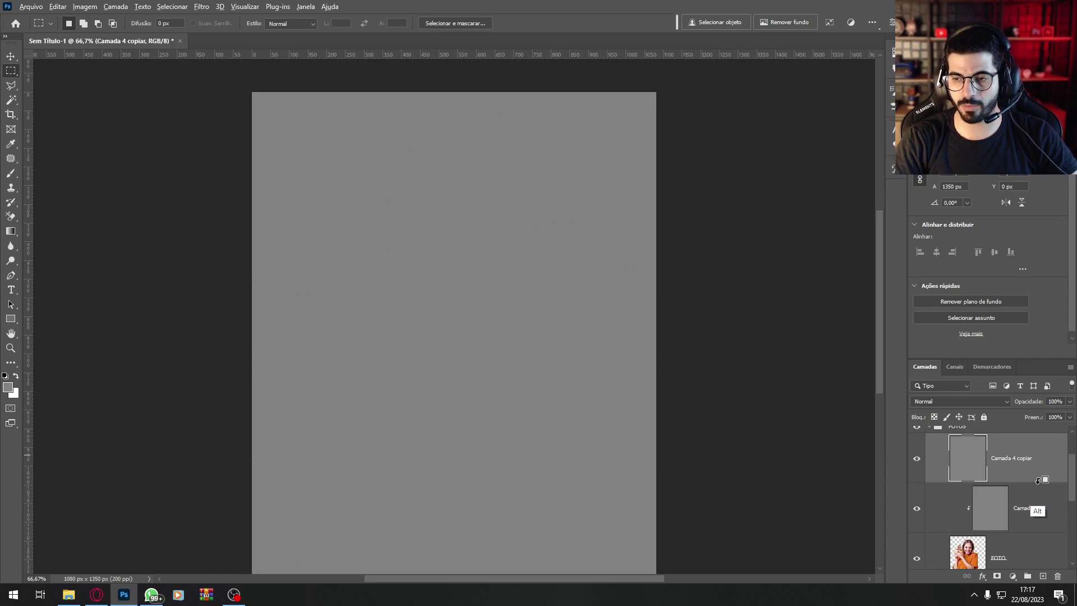
{"action": "left_click", "coordinate": [1037, 482], "text": "alt"}
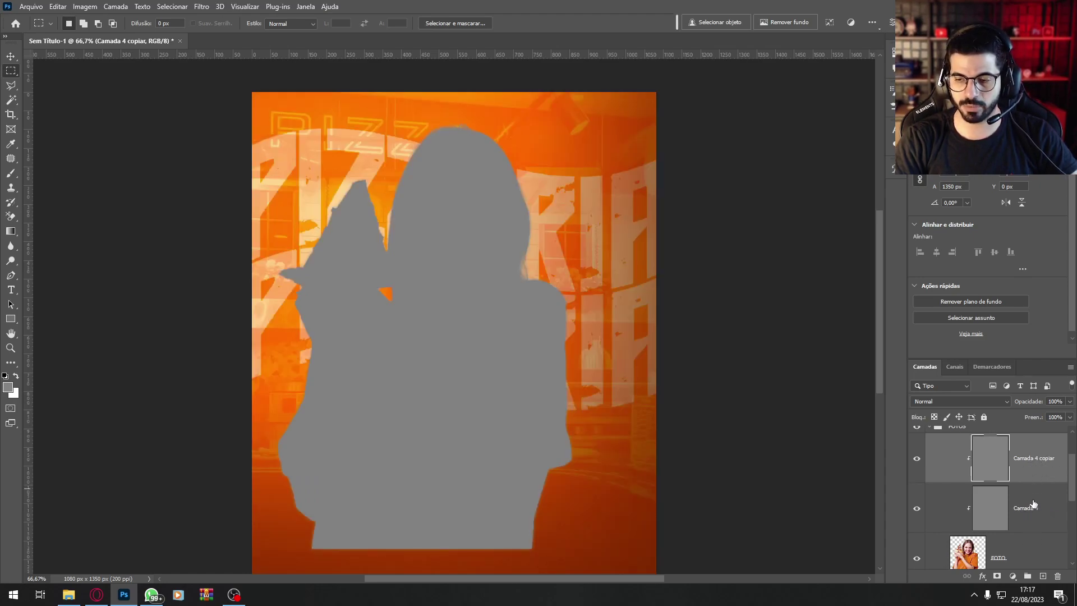
Step: Rename the lower gray layer to sombra and the upper gray layer to luz
{"action": "double_click", "coordinate": [1029, 515]}
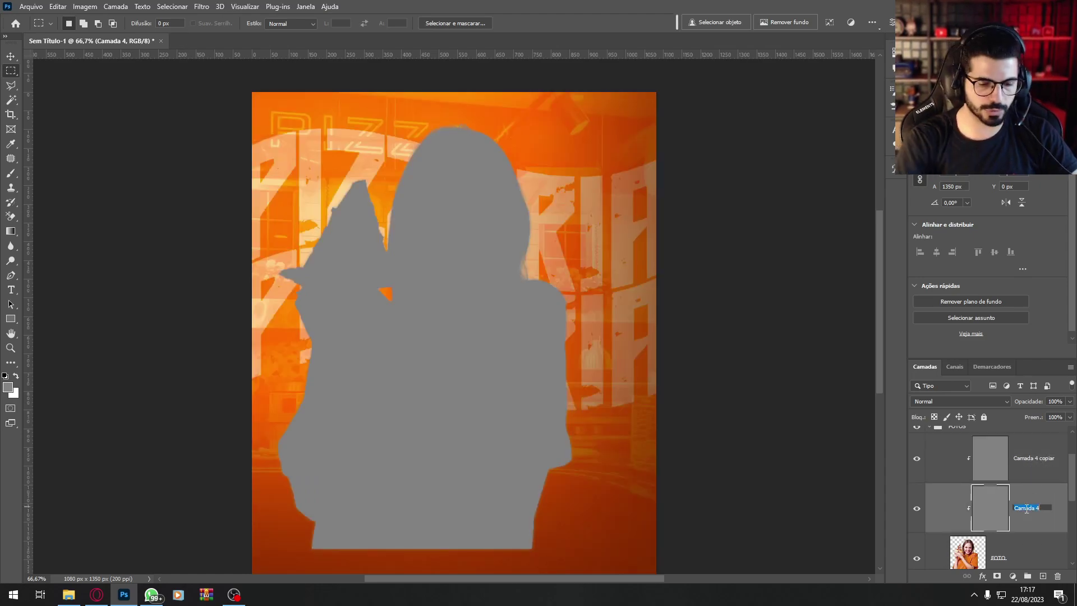
{"action": "key", "text": "Return"}
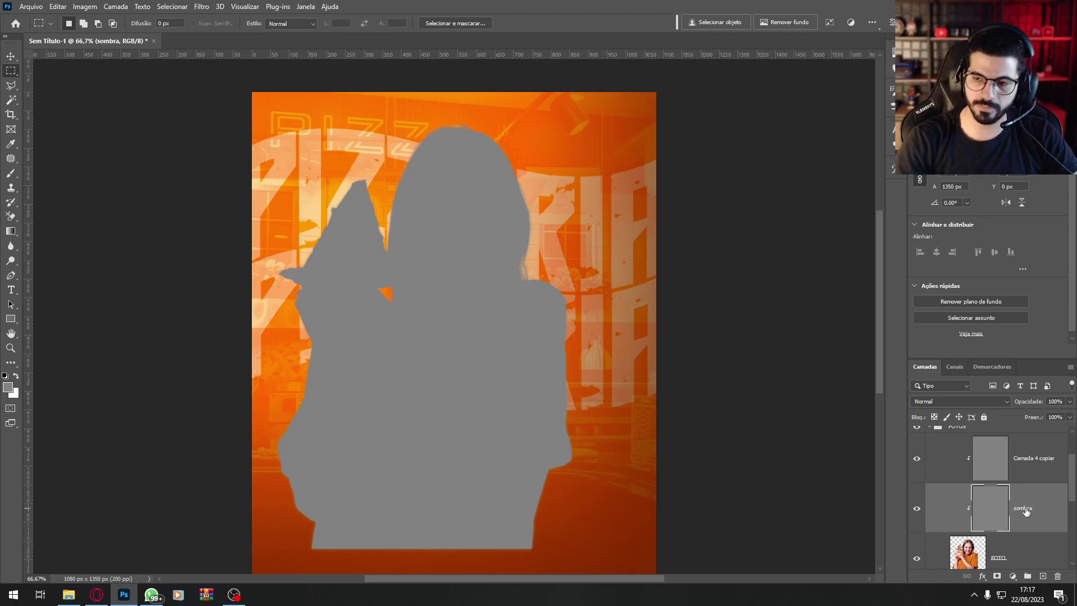
{"action": "double_click", "coordinate": [1038, 454]}
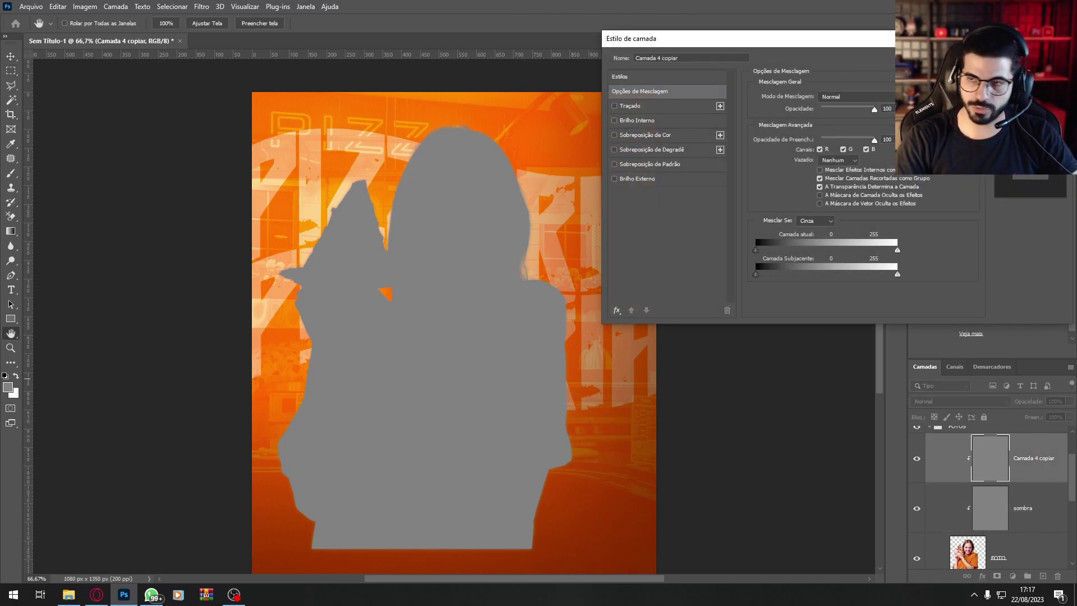
{"action": "left_click", "coordinate": [1030, 90]}
{"action": "type", "text": "luz"}
{"action": "key", "text": "Return"}
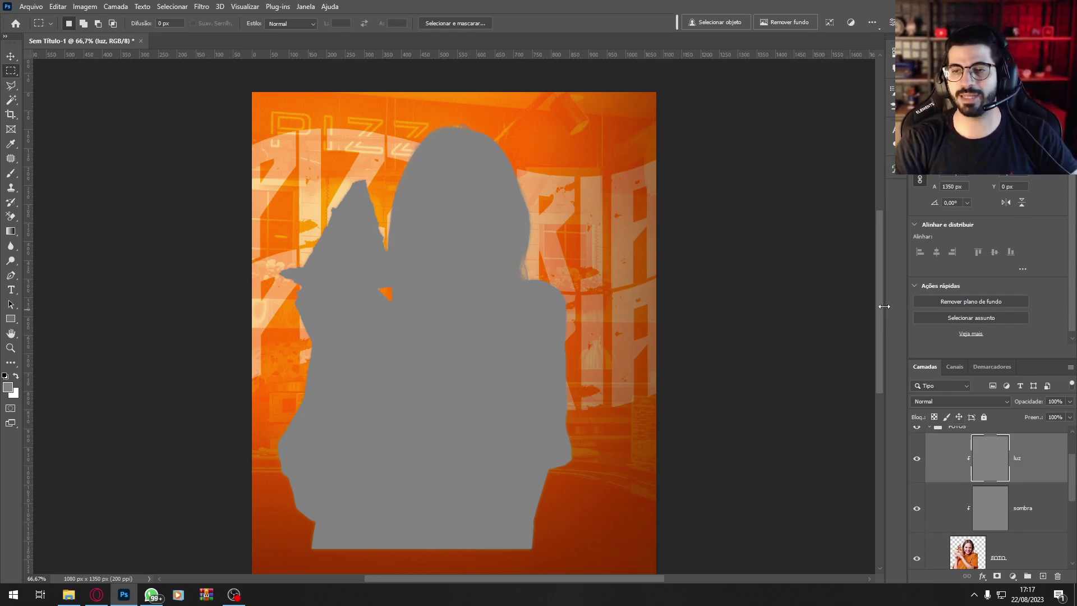
Step: Set the blend mode of both the luz and sombra layers to Luz Indireta
{"action": "scroll", "coordinate": [880, 302], "scroll_direction": "up", "scroll_amount": 1}
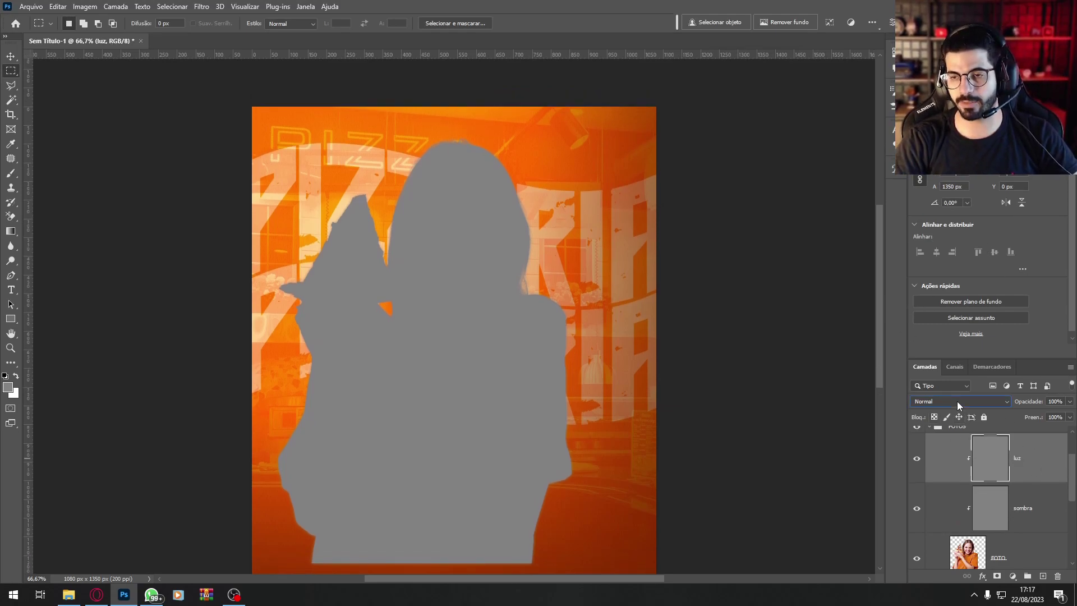
{"action": "left_click", "coordinate": [957, 402]}
{"action": "left_click", "coordinate": [948, 453]}
{"action": "left_click", "coordinate": [1014, 509]}
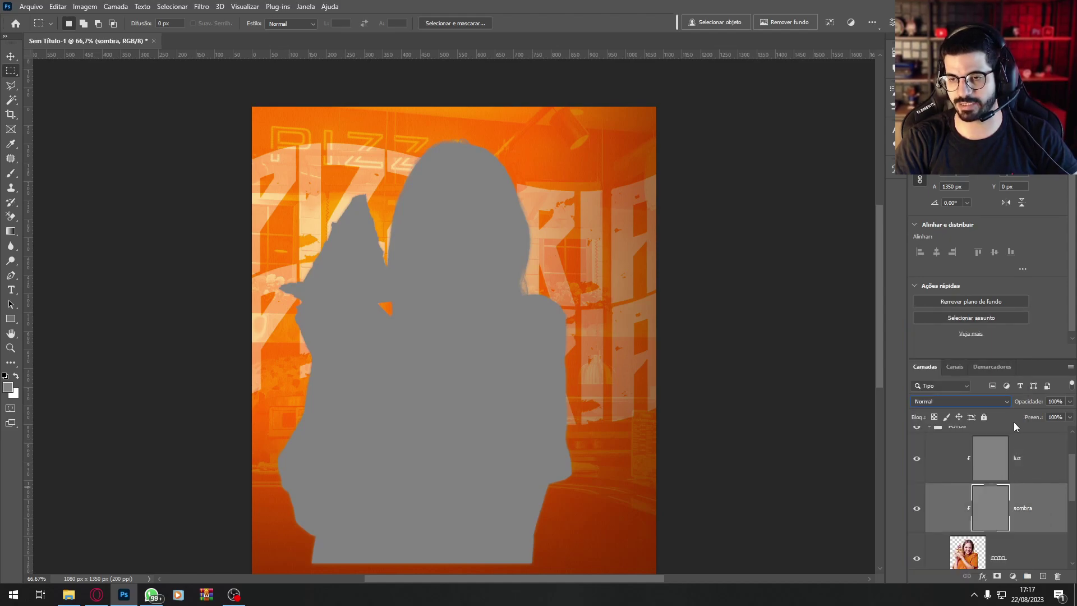
{"action": "left_click", "coordinate": [960, 401]}
{"action": "left_click", "coordinate": [948, 449]}
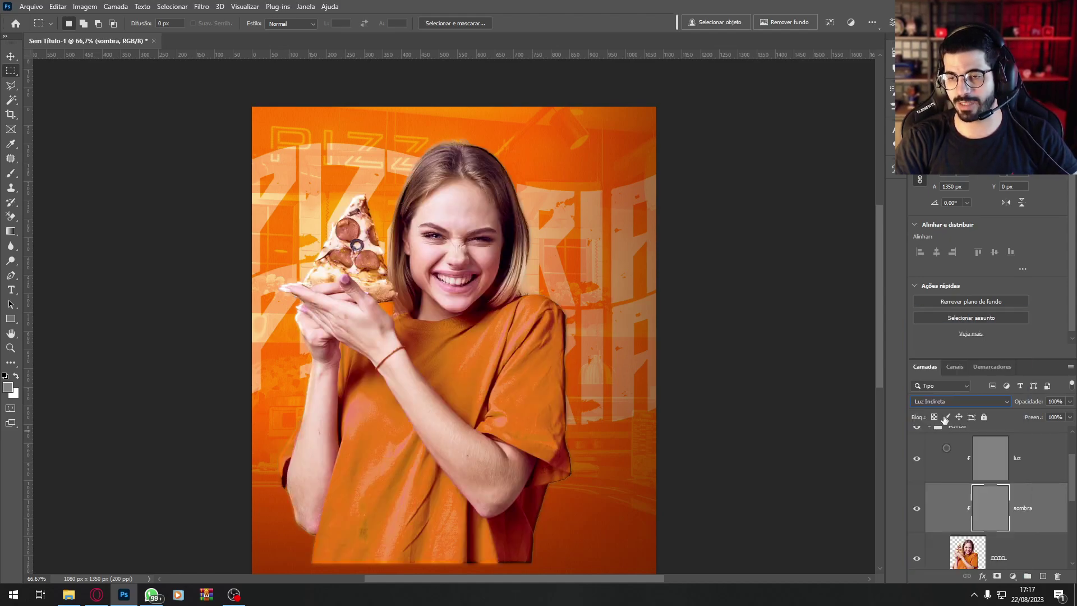
Step: Paint black shadows along the woman's hairline and face edge on the sombra layer with a soft 40 px brush at 22% flow
{"action": "key", "text": "ctrl+plus"}
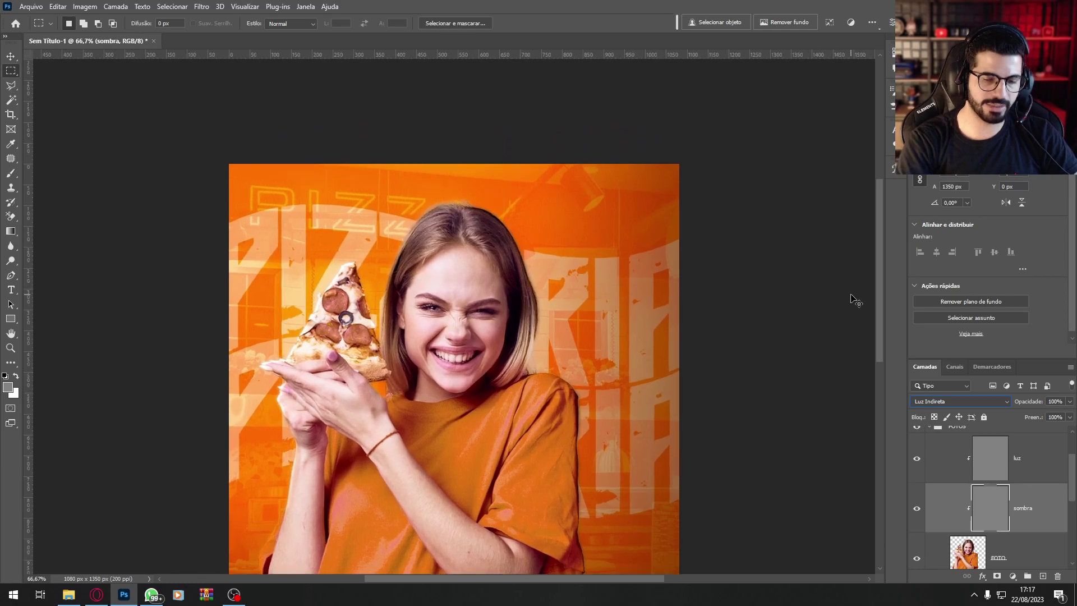
{"action": "scroll", "coordinate": [1059, 519], "scroll_direction": "down", "scroll_amount": 2}
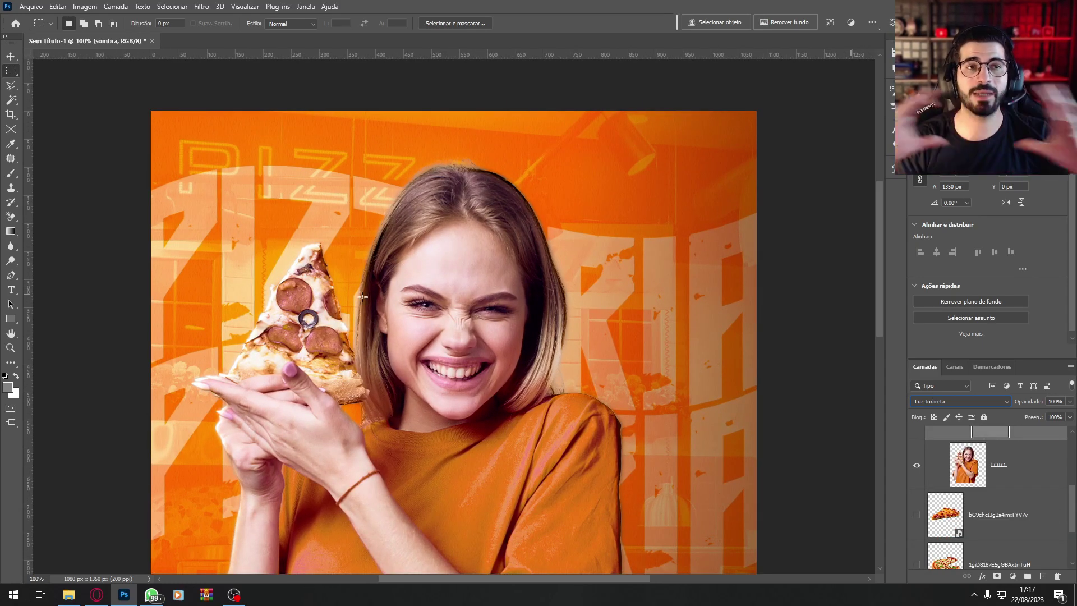
{"action": "left_click", "coordinate": [11, 172]}
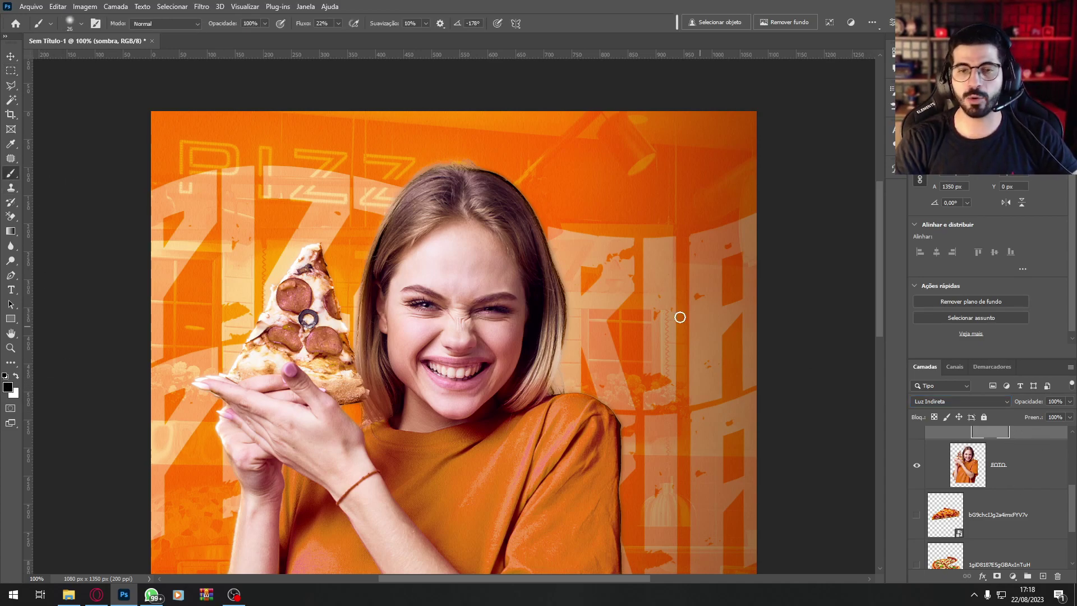
{"action": "left_click", "coordinate": [70, 24]}
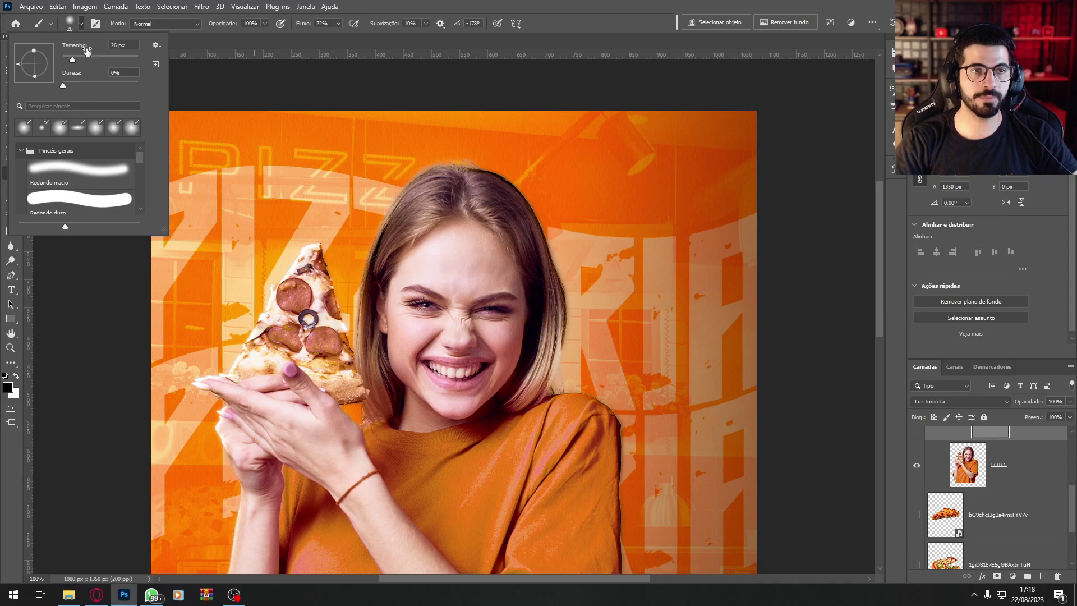
{"action": "left_click", "coordinate": [79, 56]}
{"action": "left_click", "coordinate": [77, 56]}
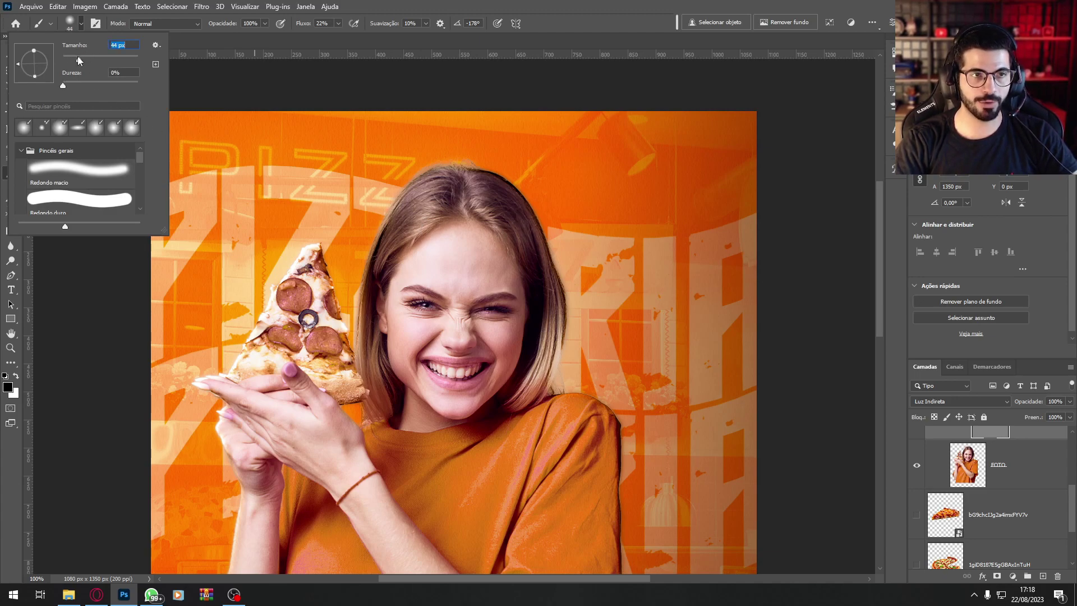
{"action": "left_click", "coordinate": [490, 239]}
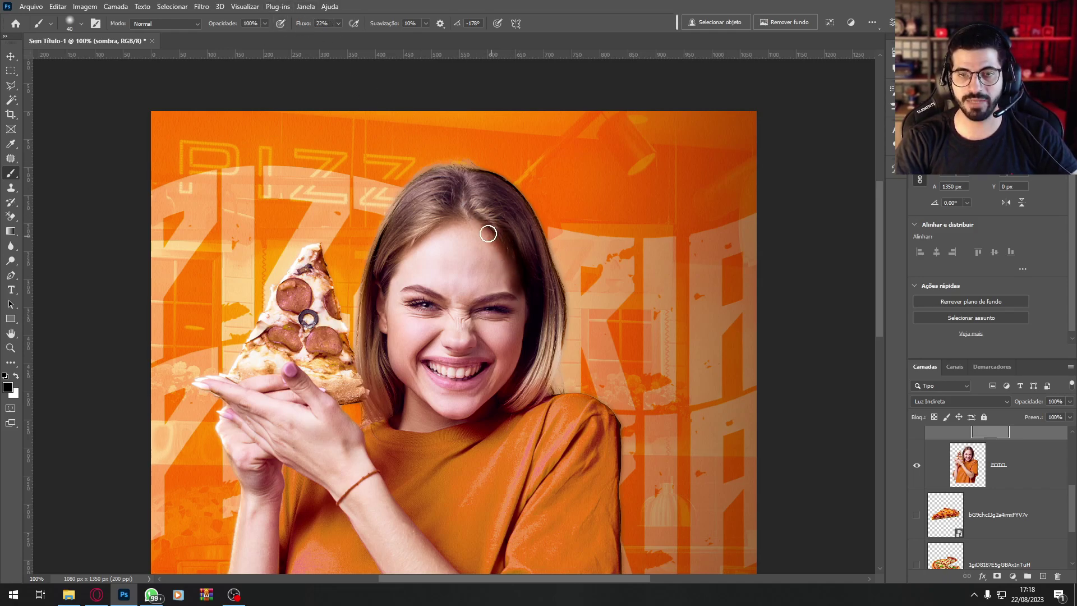
{"action": "mouse_move", "coordinate": [460, 220]}
{"action": "left_mouse_down"}
{"action": "mouse_move", "coordinate": [405, 256]}
{"action": "mouse_move", "coordinate": [414, 245]}
{"action": "mouse_move", "coordinate": [391, 291]}
{"action": "left_mouse_up"}
{"action": "left_click_drag", "start_coordinate": [517, 273], "coordinate": [519, 320]}
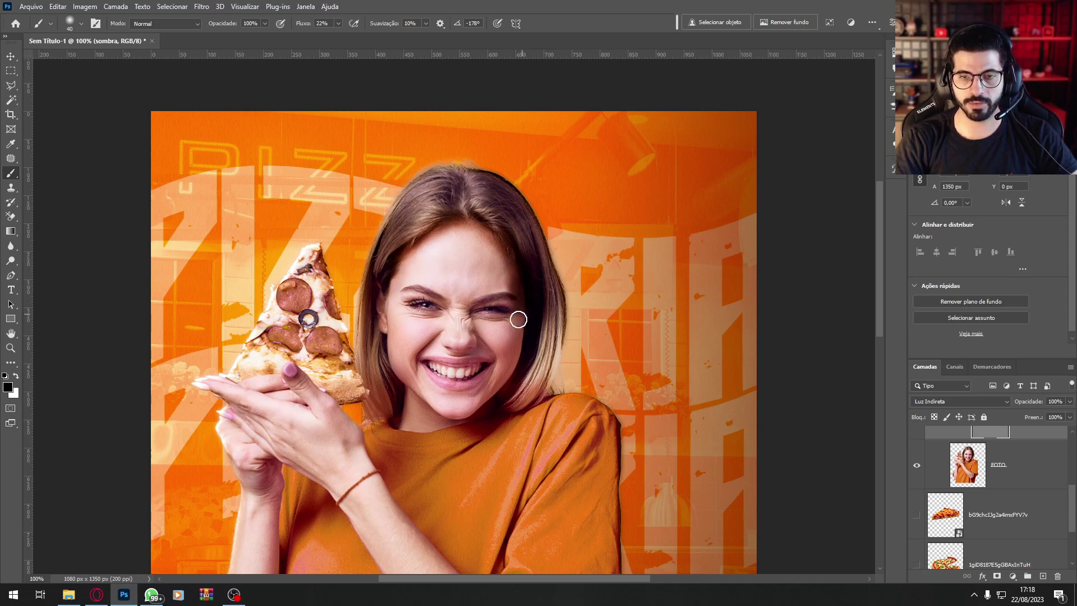
Step: Darken the nose bridge, eyebrows, cheek and jaw contours on the sombra layer with a 25 px black brush
{"action": "left_click", "coordinate": [69, 23]}
{"action": "left_click", "coordinate": [71, 56]}
{"action": "left_click", "coordinate": [471, 303]}
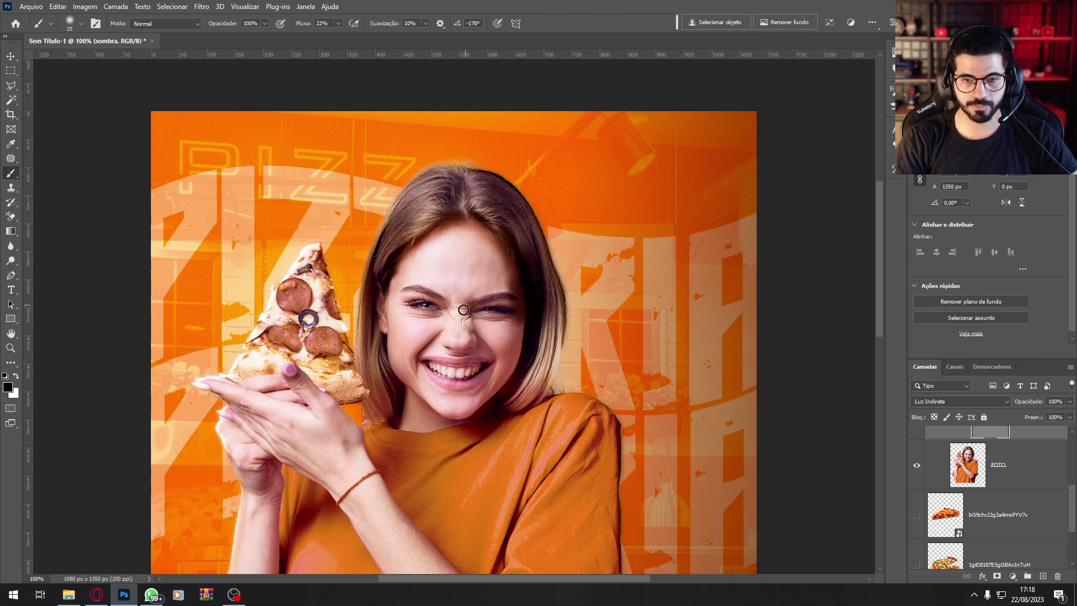
{"action": "left_click_drag", "start_coordinate": [477, 302], "coordinate": [513, 296]}
{"action": "mouse_move", "coordinate": [443, 298]}
{"action": "left_mouse_down"}
{"action": "mouse_move", "coordinate": [404, 289]}
{"action": "mouse_move", "coordinate": [421, 292]}
{"action": "left_mouse_up"}
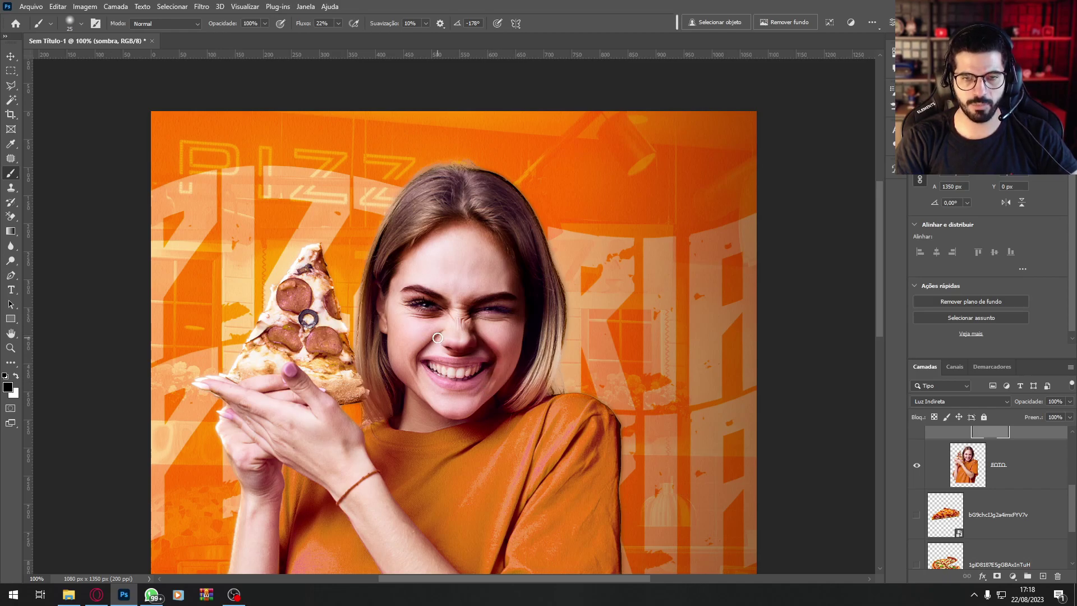
{"action": "mouse_move", "coordinate": [513, 322]}
{"action": "left_mouse_down"}
{"action": "mouse_move", "coordinate": [504, 385]}
{"action": "mouse_move", "coordinate": [465, 419]}
{"action": "mouse_move", "coordinate": [497, 390]}
{"action": "mouse_move", "coordinate": [497, 377]}
{"action": "mouse_move", "coordinate": [478, 410]}
{"action": "mouse_move", "coordinate": [453, 415]}
{"action": "mouse_move", "coordinate": [403, 379]}
{"action": "mouse_move", "coordinate": [424, 412]}
{"action": "mouse_move", "coordinate": [448, 422]}
{"action": "mouse_move", "coordinate": [434, 430]}
{"action": "mouse_move", "coordinate": [449, 425]}
{"action": "mouse_move", "coordinate": [408, 430]}
{"action": "mouse_move", "coordinate": [422, 401]}
{"action": "mouse_move", "coordinate": [414, 410]}
{"action": "mouse_move", "coordinate": [415, 395]}
{"action": "mouse_move", "coordinate": [408, 431]}
{"action": "mouse_move", "coordinate": [411, 405]}
{"action": "left_mouse_up"}
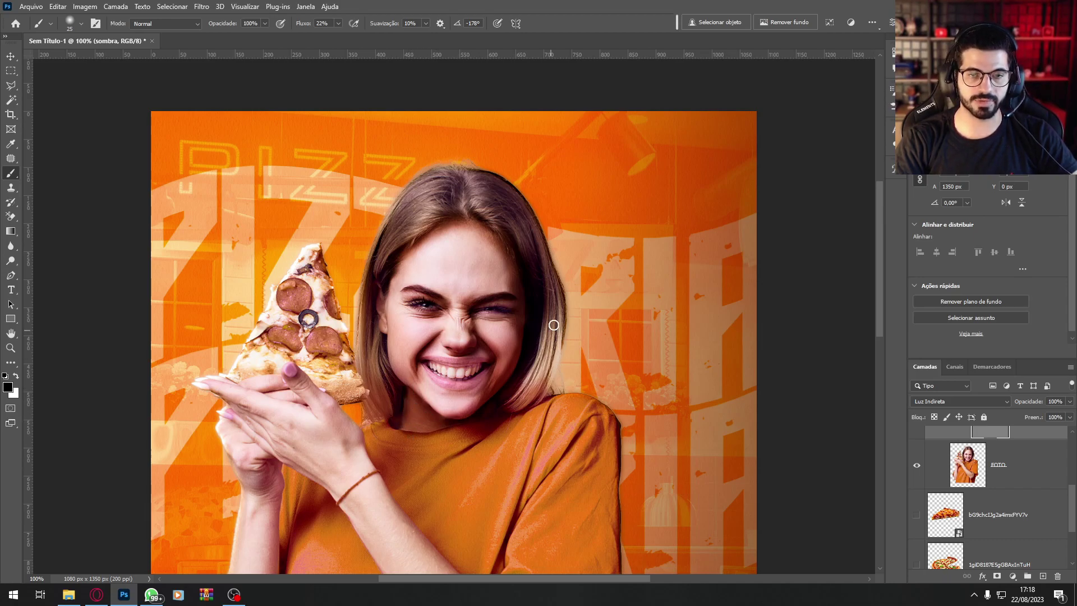
Step: Set the brush size to 32 px, try a shadow stroke on the forehead, and undo it
{"action": "left_click", "coordinate": [72, 25]}
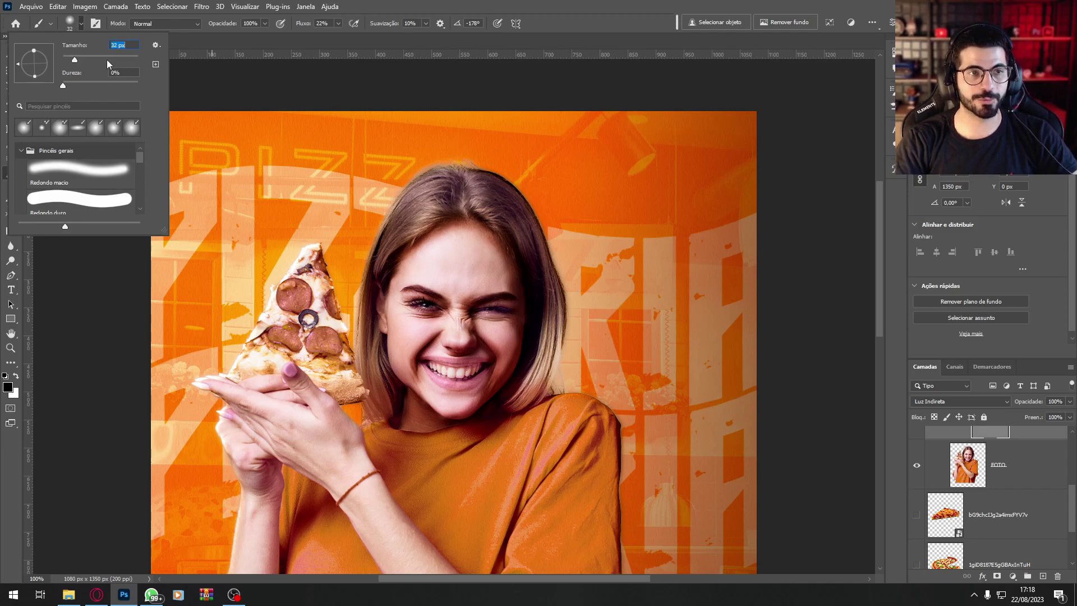
{"action": "left_click", "coordinate": [490, 234]}
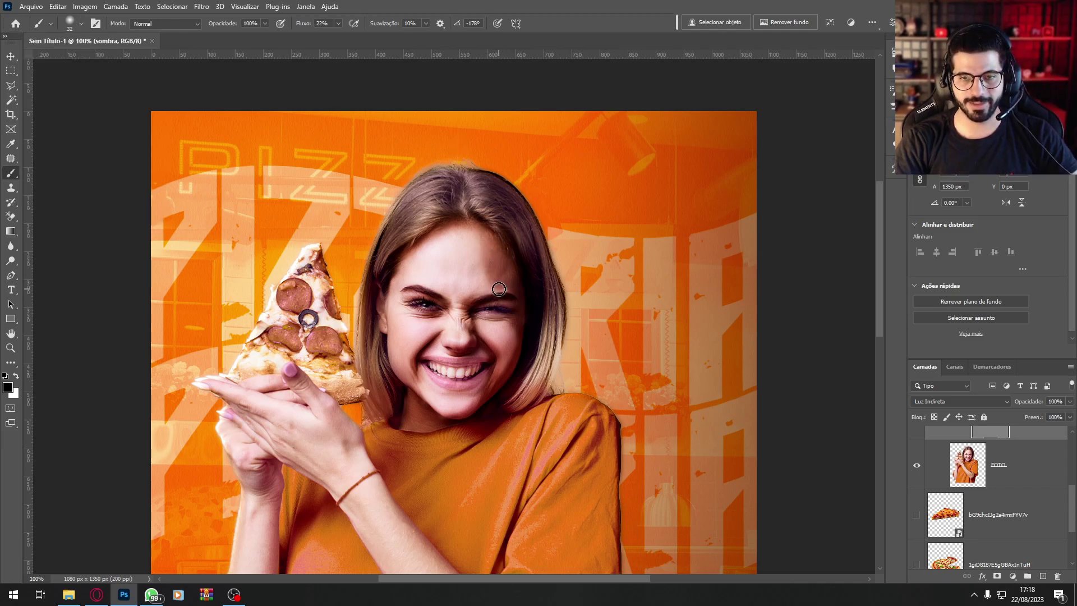
{"action": "key", "text": "ctrl+z"}
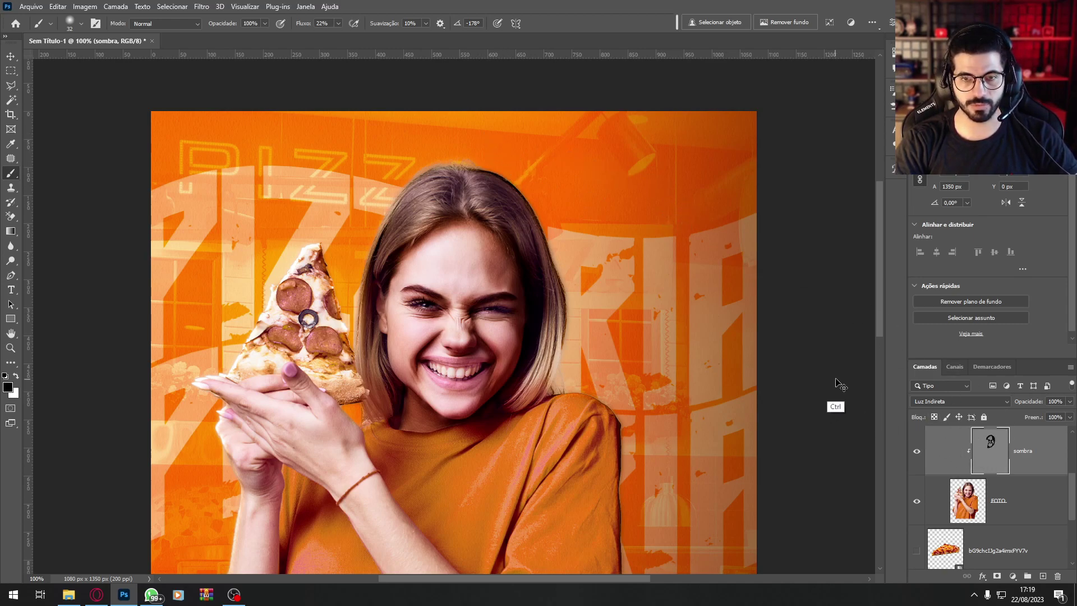
Step: Lower the brush flow to 9% and opacity to 39%, undoing a test stroke, and softly shade the forehead
{"action": "left_click", "coordinate": [336, 24]}
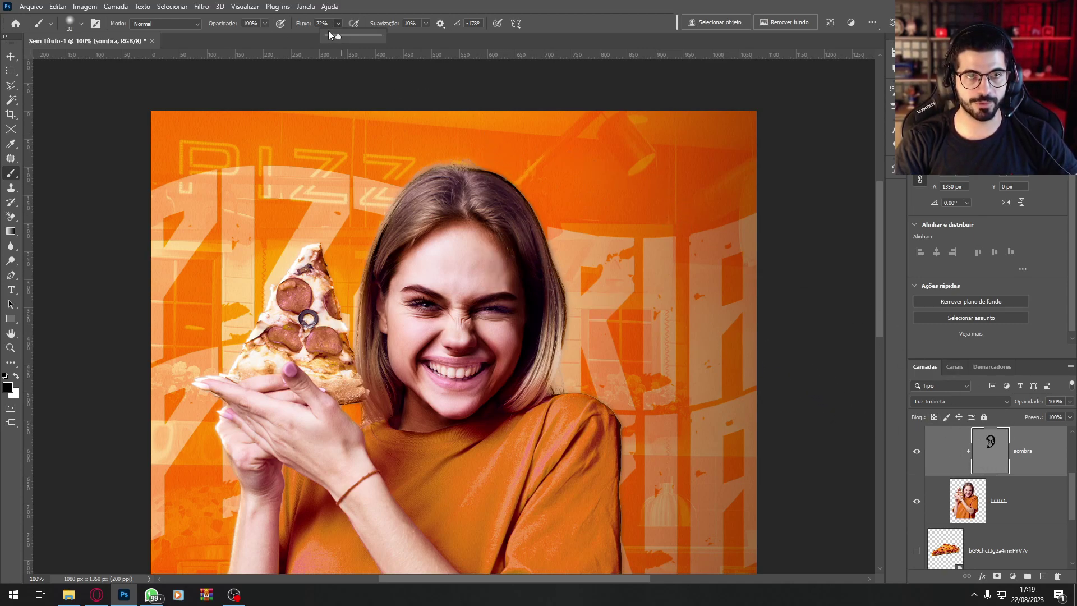
{"action": "mouse_move", "coordinate": [484, 251]}
{"action": "left_mouse_down"}
{"action": "mouse_move", "coordinate": [490, 242]}
{"action": "mouse_move", "coordinate": [495, 286]}
{"action": "left_mouse_up"}
{"action": "key", "text": "ctrl+z"}
{"action": "left_click", "coordinate": [234, 36]}
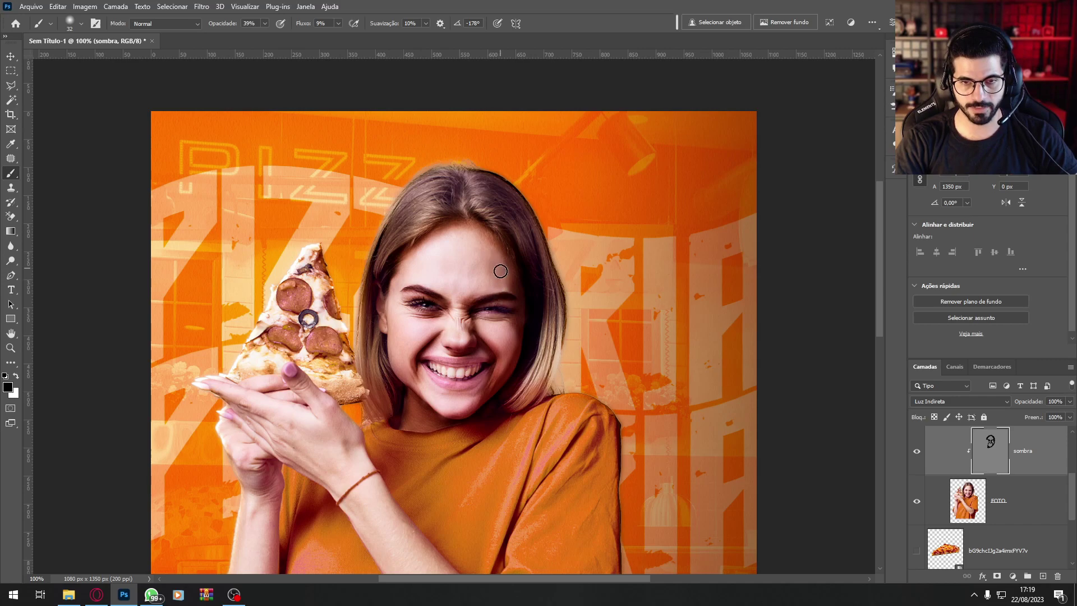
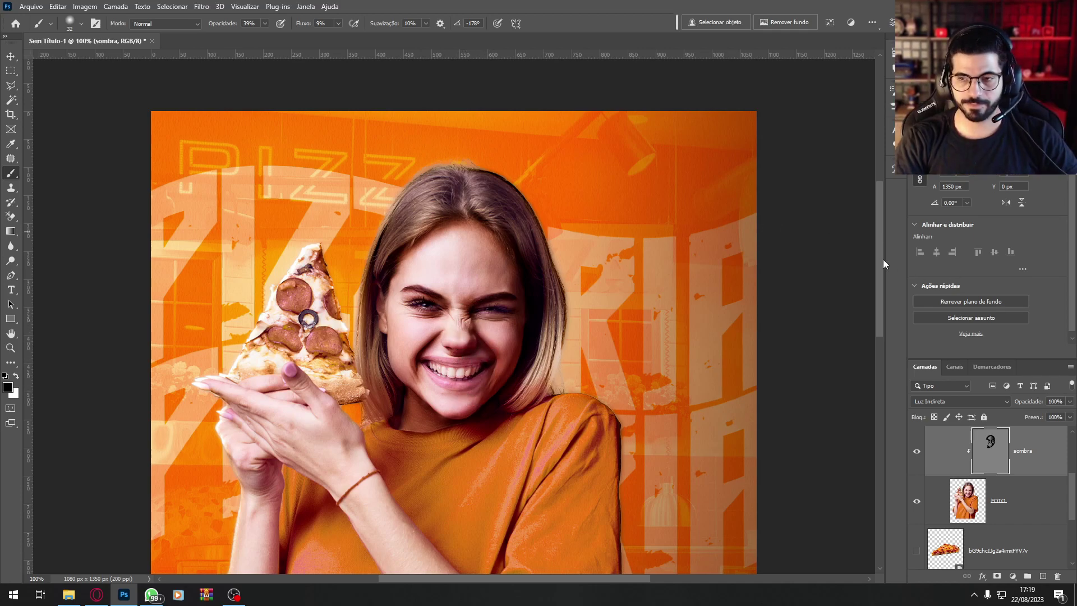
Step: Raise the brush opacity and paint shadows along the shirt's shoulder, sleeve and folds and under the crossing forearm
{"action": "left_click_drag", "start_coordinate": [878, 273], "coordinate": [878, 317]}
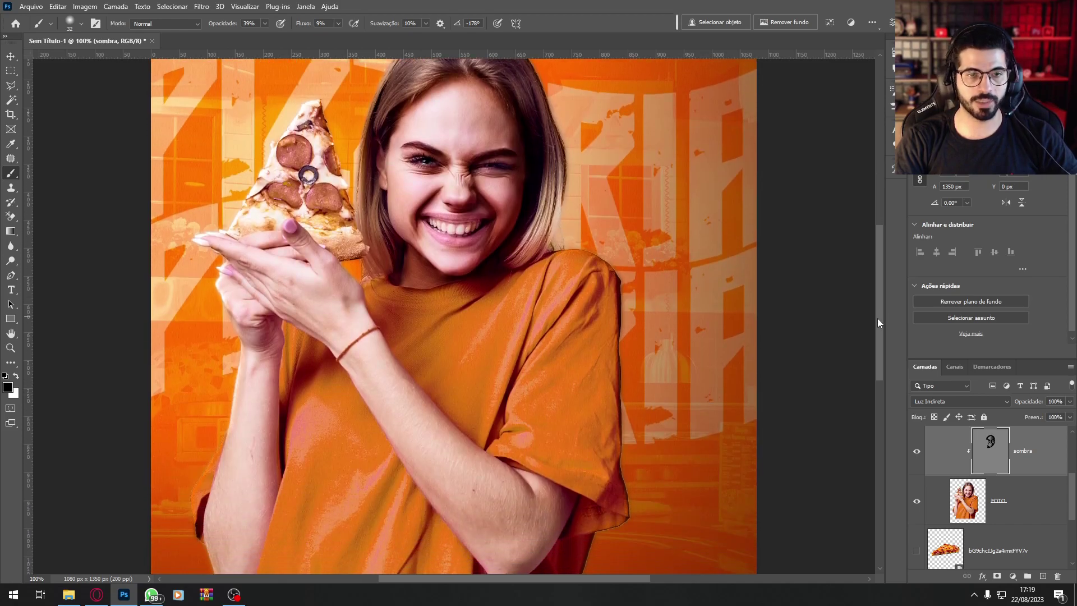
{"action": "left_click", "coordinate": [81, 23]}
{"action": "left_click", "coordinate": [272, 21]}
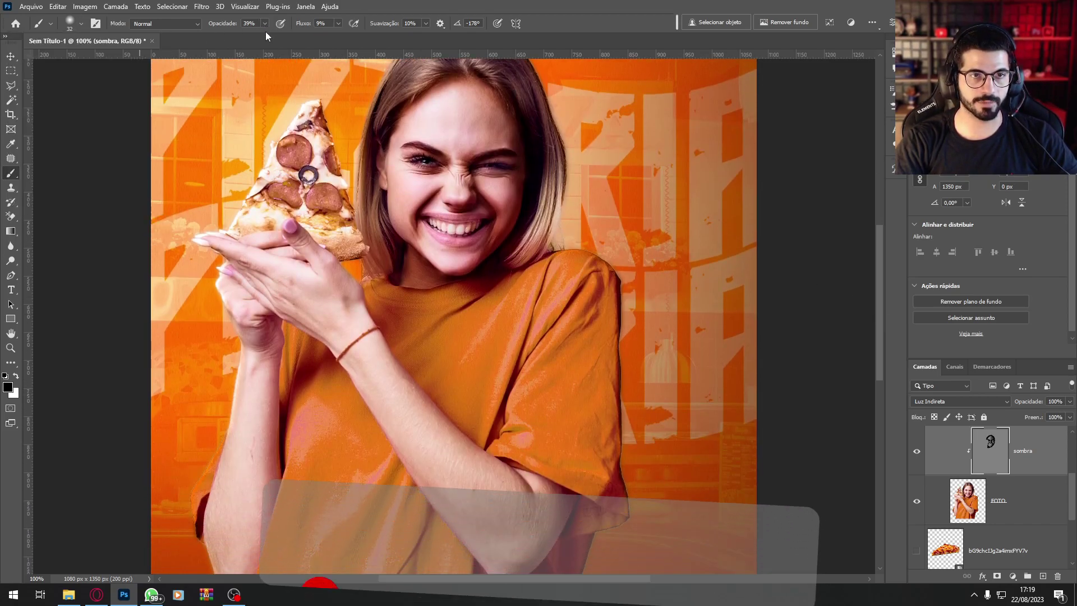
{"action": "left_click", "coordinate": [264, 23]}
{"action": "left_click_drag", "start_coordinate": [266, 38], "coordinate": [292, 37]}
{"action": "left_click_drag", "start_coordinate": [592, 278], "coordinate": [515, 371]}
{"action": "mouse_move", "coordinate": [561, 334]}
{"action": "left_mouse_down"}
{"action": "mouse_move", "coordinate": [507, 420]}
{"action": "mouse_move", "coordinate": [590, 334]}
{"action": "left_mouse_up"}
{"action": "mouse_move", "coordinate": [501, 452]}
{"action": "left_mouse_down"}
{"action": "mouse_move", "coordinate": [609, 474]}
{"action": "mouse_move", "coordinate": [608, 488]}
{"action": "mouse_move", "coordinate": [619, 387]}
{"action": "mouse_move", "coordinate": [609, 298]}
{"action": "mouse_move", "coordinate": [561, 254]}
{"action": "mouse_move", "coordinate": [554, 293]}
{"action": "mouse_move", "coordinate": [526, 280]}
{"action": "mouse_move", "coordinate": [474, 331]}
{"action": "mouse_move", "coordinate": [496, 282]}
{"action": "mouse_move", "coordinate": [367, 293]}
{"action": "mouse_move", "coordinate": [426, 392]}
{"action": "mouse_move", "coordinate": [526, 481]}
{"action": "mouse_move", "coordinate": [486, 396]}
{"action": "mouse_move", "coordinate": [564, 425]}
{"action": "mouse_move", "coordinate": [484, 297]}
{"action": "mouse_move", "coordinate": [534, 270]}
{"action": "mouse_move", "coordinate": [245, 415]}
{"action": "mouse_move", "coordinate": [288, 431]}
{"action": "mouse_move", "coordinate": [298, 345]}
{"action": "mouse_move", "coordinate": [278, 415]}
{"action": "mouse_move", "coordinate": [284, 387]}
{"action": "mouse_move", "coordinate": [285, 472]}
{"action": "mouse_move", "coordinate": [267, 569]}
{"action": "left_mouse_up"}
Step: Paint further shadows on the raised arm, lower shirt, far sleeve, hair and hand beneath the pizza slice
{"action": "key", "text": "ctrl+minus"}
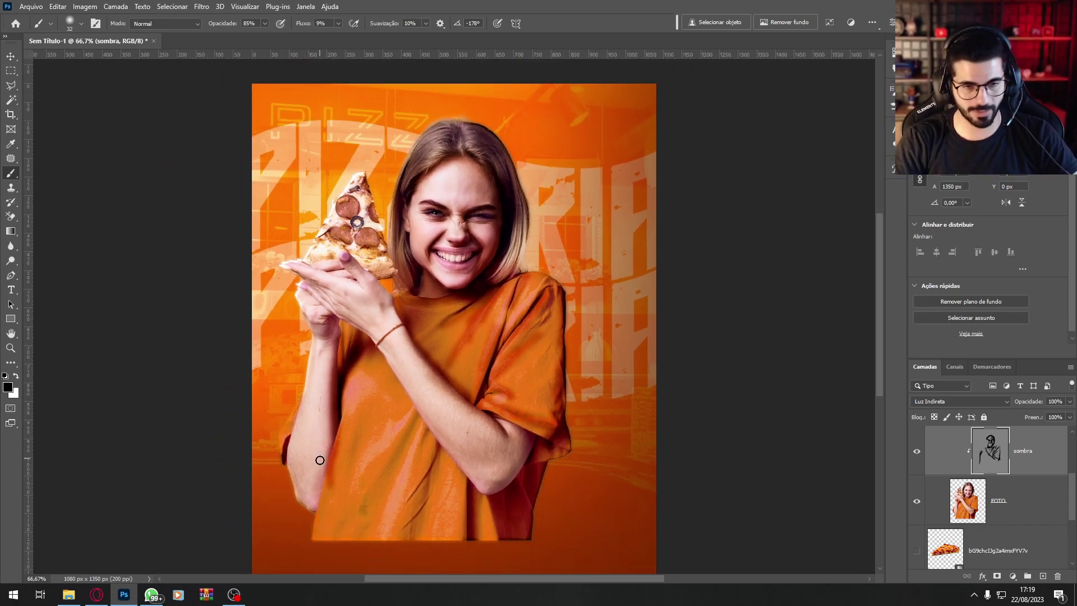
{"action": "mouse_move", "coordinate": [325, 465]}
{"action": "left_mouse_down"}
{"action": "mouse_move", "coordinate": [320, 502]}
{"action": "mouse_move", "coordinate": [296, 463]}
{"action": "mouse_move", "coordinate": [297, 490]}
{"action": "mouse_move", "coordinate": [286, 443]}
{"action": "mouse_move", "coordinate": [299, 393]}
{"action": "left_mouse_up"}
{"action": "mouse_move", "coordinate": [337, 334]}
{"action": "left_mouse_down"}
{"action": "mouse_move", "coordinate": [320, 328]}
{"action": "mouse_move", "coordinate": [345, 334]}
{"action": "mouse_move", "coordinate": [336, 320]}
{"action": "mouse_move", "coordinate": [359, 330]}
{"action": "mouse_move", "coordinate": [425, 427]}
{"action": "mouse_move", "coordinate": [429, 455]}
{"action": "mouse_move", "coordinate": [392, 488]}
{"action": "mouse_move", "coordinate": [433, 440]}
{"action": "mouse_move", "coordinate": [426, 537]}
{"action": "left_mouse_up"}
{"action": "mouse_move", "coordinate": [459, 473]}
{"action": "left_mouse_down"}
{"action": "mouse_move", "coordinate": [438, 448]}
{"action": "mouse_move", "coordinate": [489, 490]}
{"action": "mouse_move", "coordinate": [536, 443]}
{"action": "mouse_move", "coordinate": [512, 417]}
{"action": "mouse_move", "coordinate": [528, 450]}
{"action": "mouse_move", "coordinate": [501, 560]}
{"action": "mouse_move", "coordinate": [570, 450]}
{"action": "left_mouse_up"}
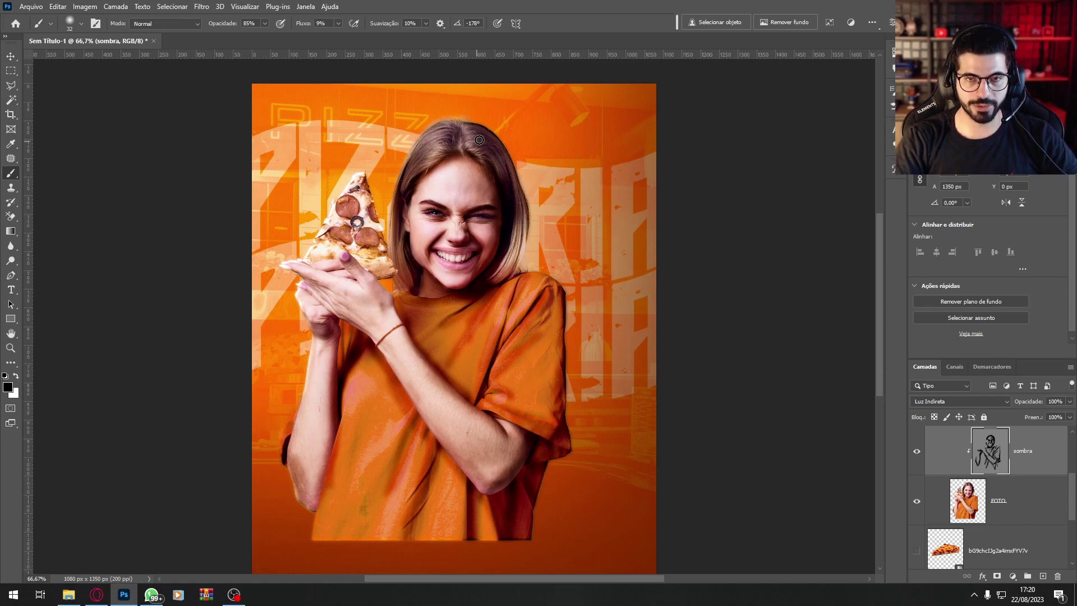
{"action": "left_click_drag", "start_coordinate": [460, 135], "coordinate": [507, 145]}
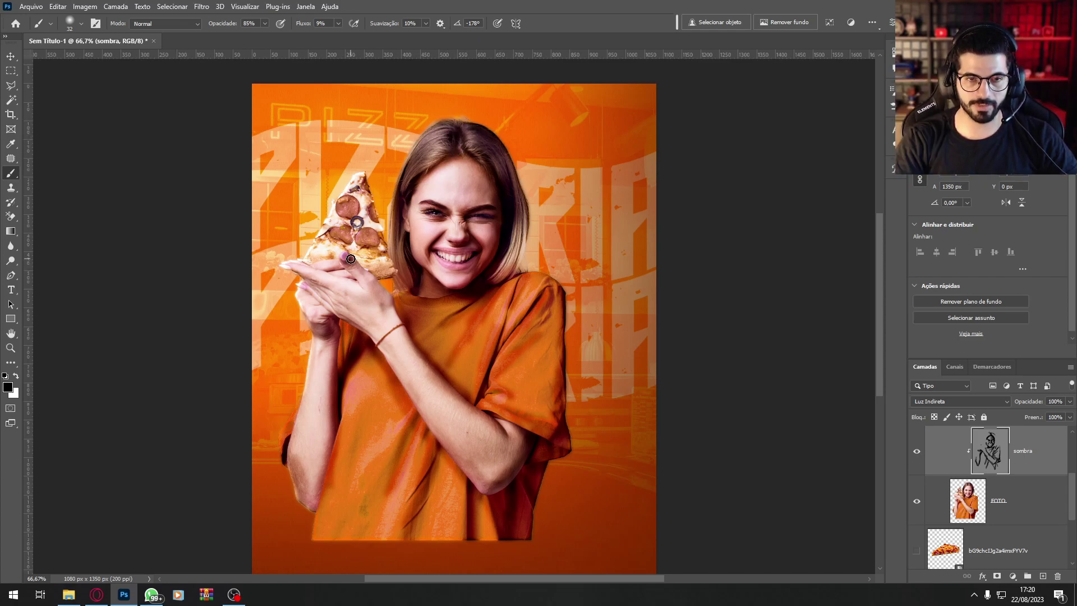
{"action": "left_click_drag", "start_coordinate": [377, 288], "coordinate": [386, 303]}
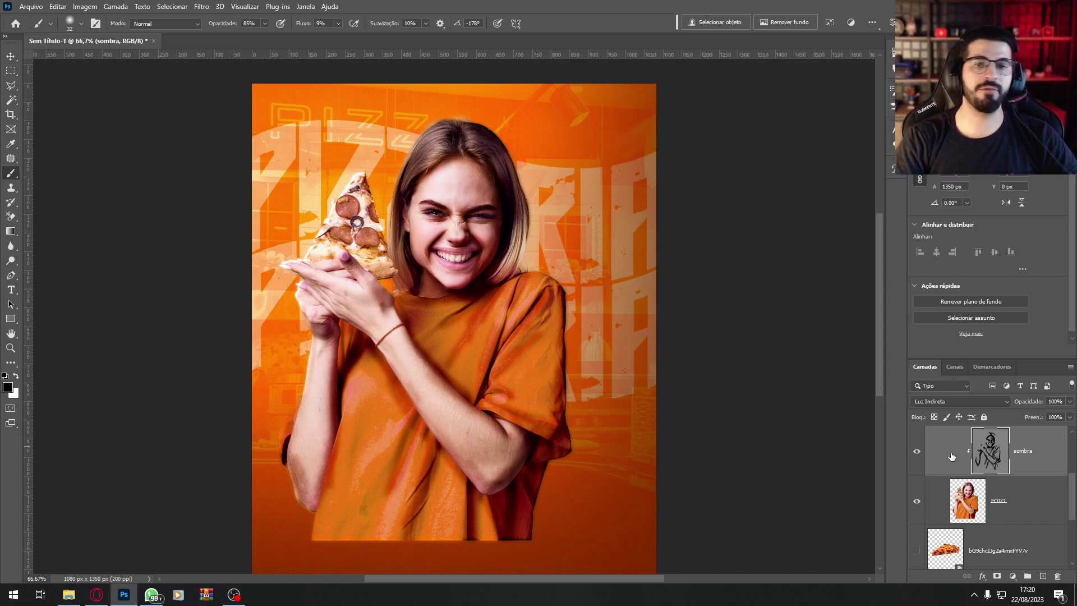
Step: Apply a Gaussian blur with an 8 px radius to the sombra layer to soften the painted shadows
{"action": "left_click", "coordinate": [202, 6]}
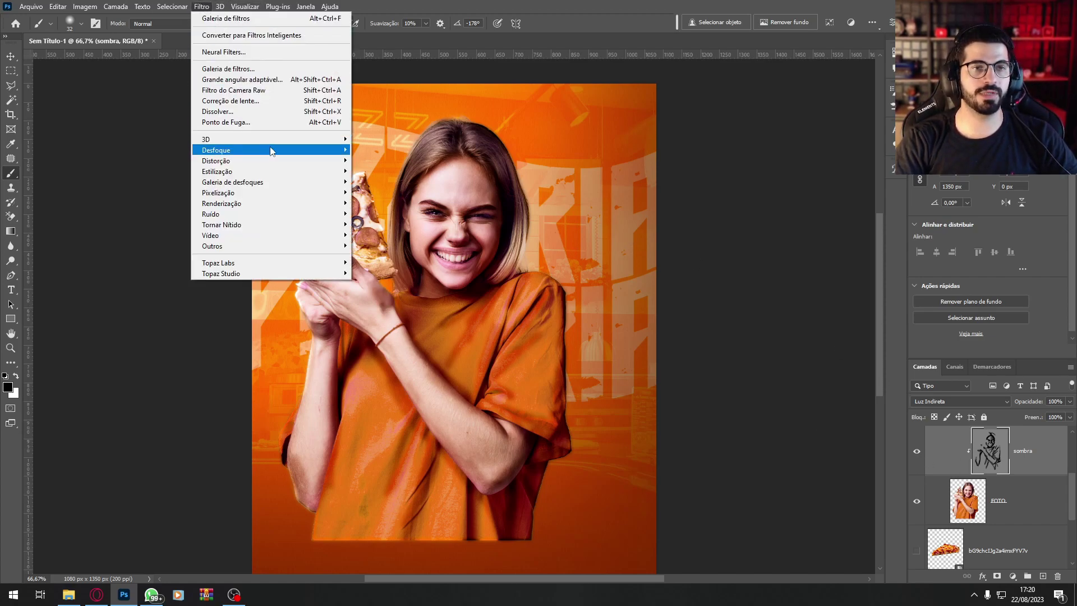
{"action": "mouse_move", "coordinate": [271, 151]}
{"action": "left_click", "coordinate": [430, 214]}
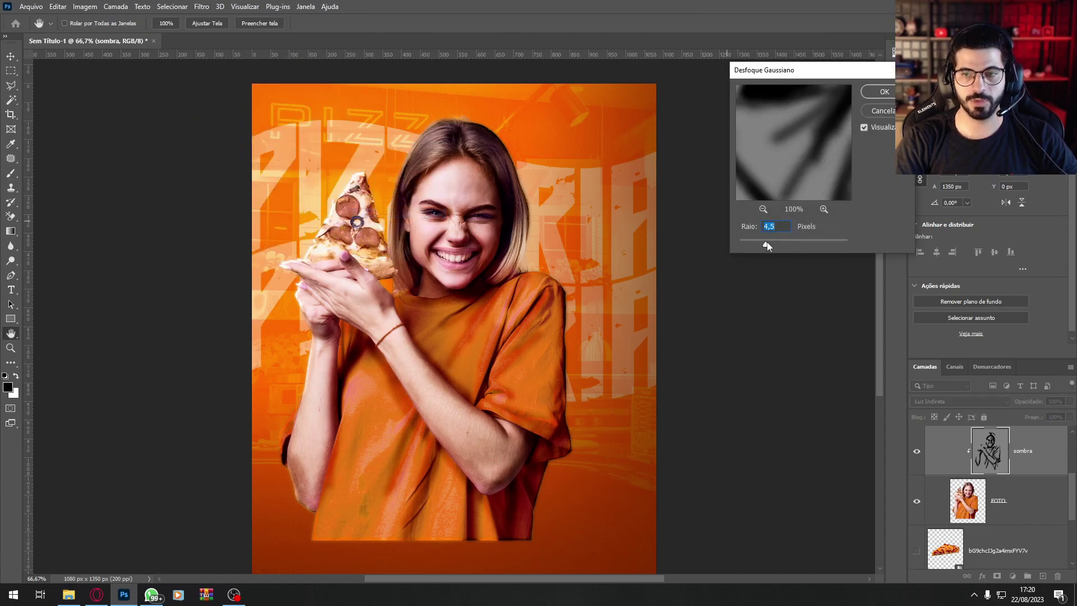
{"action": "left_click_drag", "start_coordinate": [772, 240], "coordinate": [777, 241]}
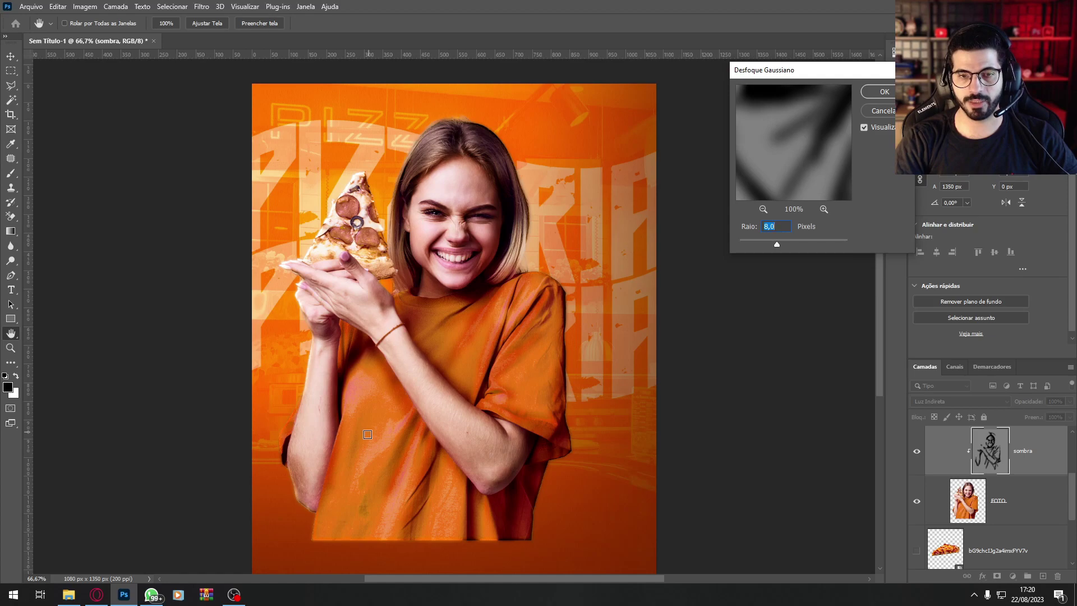
{"action": "left_click", "coordinate": [892, 93]}
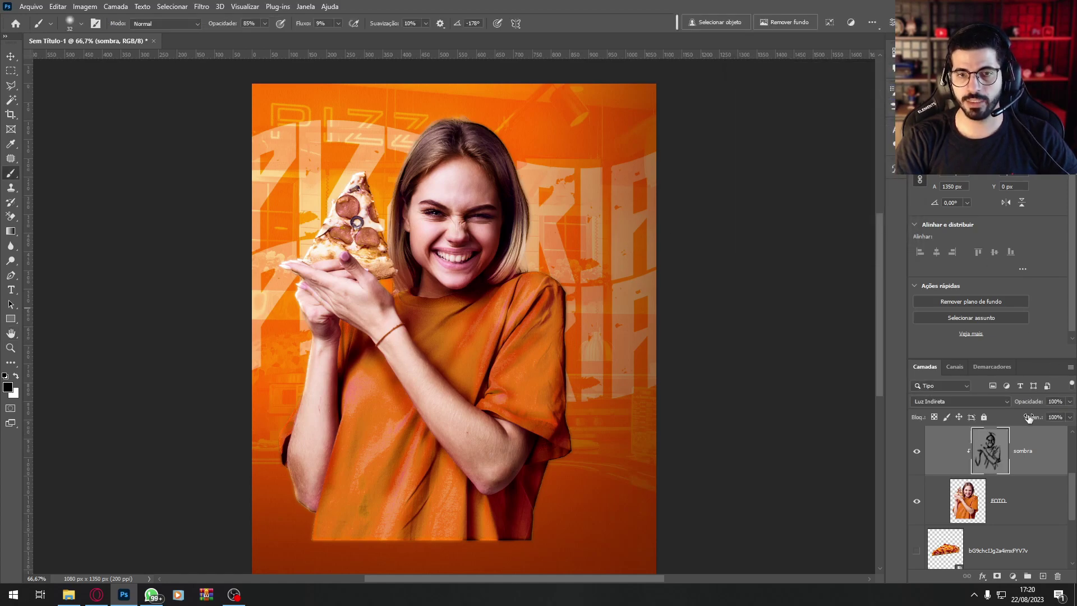
Step: Set the sombra layer's fill to 60% and compare the woman with and without the painted shadows
{"action": "left_click", "coordinate": [1070, 418]}
{"action": "left_click", "coordinate": [1048, 430]}
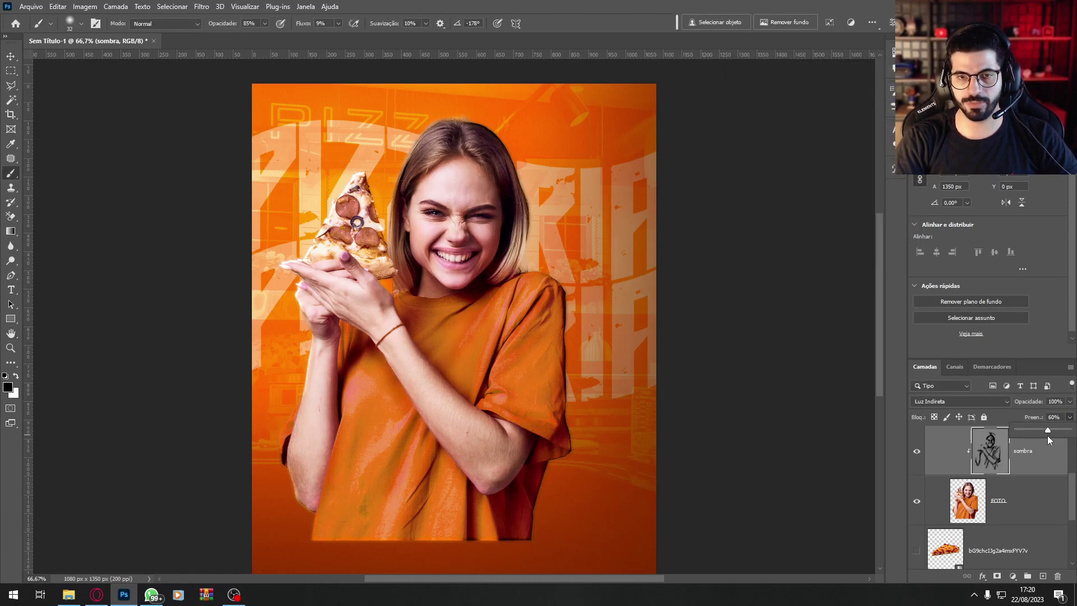
{"action": "left_click", "coordinate": [917, 452]}
{"action": "left_click", "coordinate": [917, 452]}
{"action": "left_click", "coordinate": [918, 452]}
{"action": "left_click", "coordinate": [917, 452]}
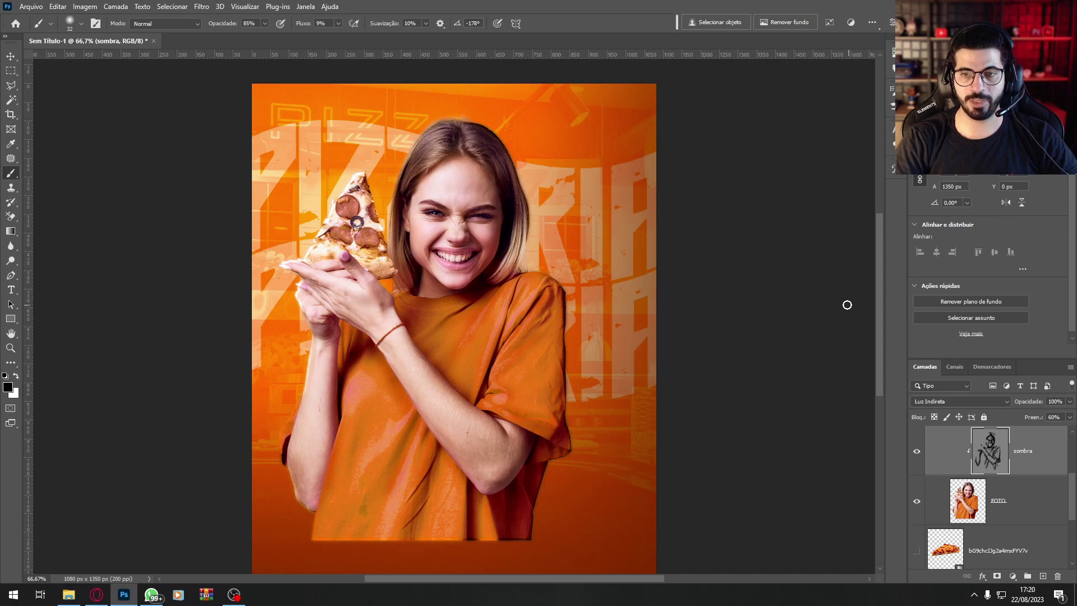
Step: Select the luz layer, switch the brush colour to white, paint light on the forehead, and undo a test stroke on the nose
{"action": "scroll", "coordinate": [877, 295], "scroll_direction": "up", "scroll_amount": 2}
{"action": "left_click_drag", "start_coordinate": [1071, 495], "coordinate": [1073, 473]}
{"action": "left_click", "coordinate": [959, 457]}
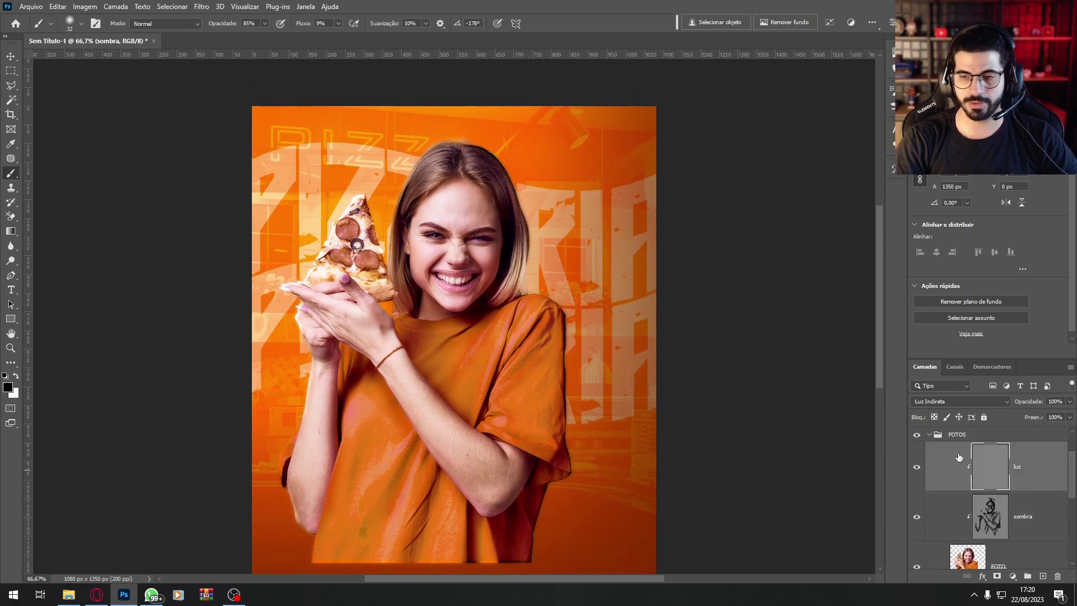
{"action": "left_click", "coordinate": [15, 376]}
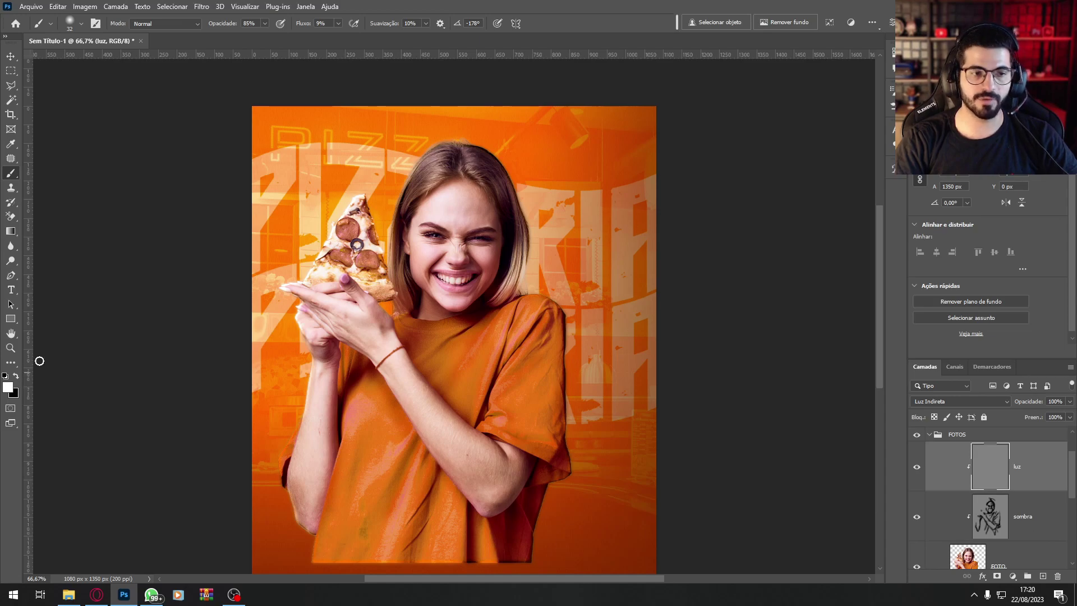
{"action": "key", "text": "ctrl+plus"}
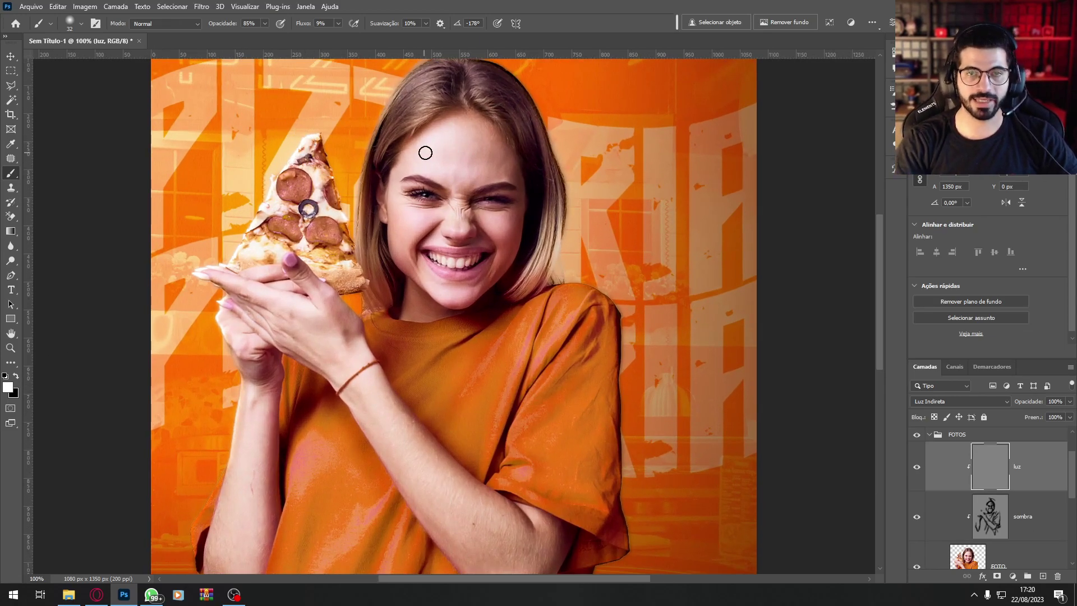
{"action": "mouse_move", "coordinate": [460, 172]}
{"action": "left_mouse_down"}
{"action": "mouse_move", "coordinate": [459, 133]}
{"action": "mouse_move", "coordinate": [474, 173]}
{"action": "mouse_move", "coordinate": [468, 132]}
{"action": "mouse_move", "coordinate": [439, 144]}
{"action": "mouse_move", "coordinate": [450, 140]}
{"action": "mouse_move", "coordinate": [436, 161]}
{"action": "left_mouse_up"}
{"action": "mouse_move", "coordinate": [462, 195]}
{"action": "left_mouse_down"}
{"action": "mouse_move", "coordinate": [457, 185]}
{"action": "mouse_move", "coordinate": [459, 224]}
{"action": "left_mouse_up"}
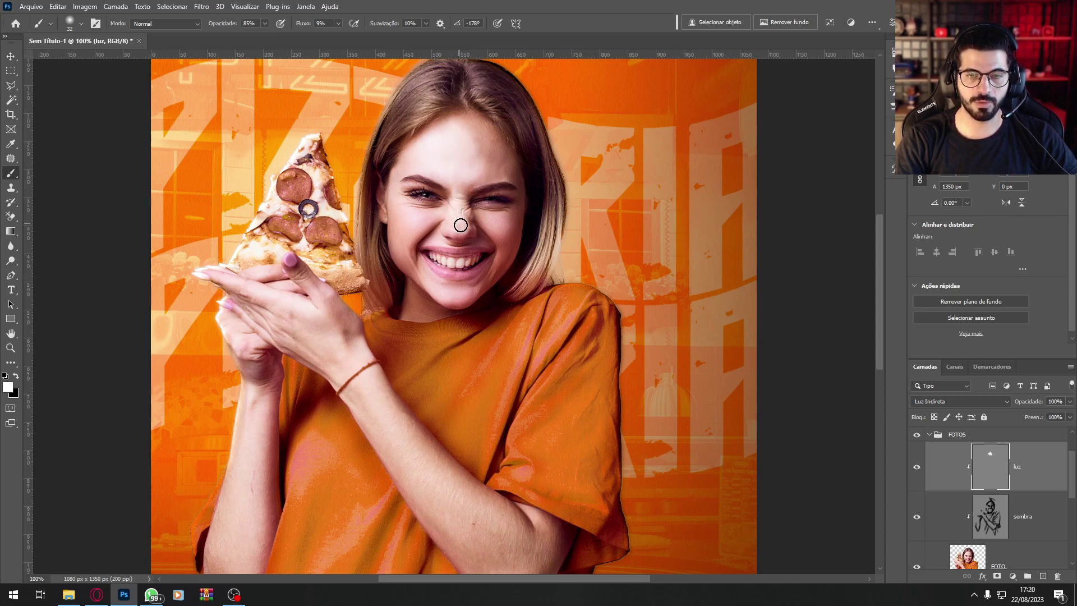
{"action": "key", "text": "ctrl+z"}
Step: Reduce the brush size to 26 px and paint highlights on the nose, chin and crossing forearm
{"action": "left_click", "coordinate": [81, 24]}
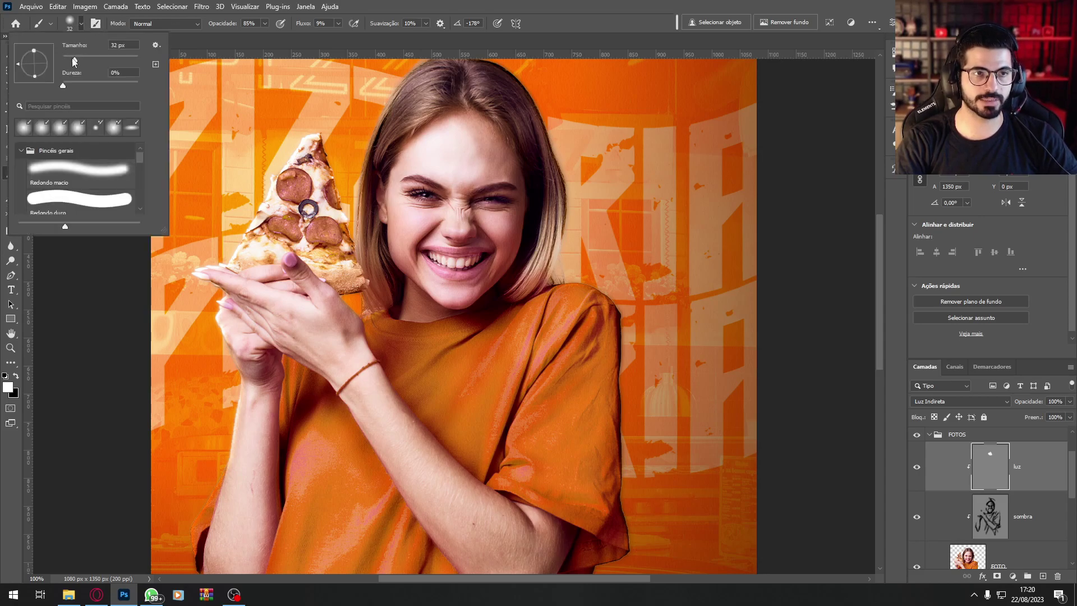
{"action": "mouse_move", "coordinate": [457, 216]}
{"action": "left_mouse_down"}
{"action": "mouse_move", "coordinate": [458, 202]}
{"action": "mouse_move", "coordinate": [463, 226]}
{"action": "left_mouse_up"}
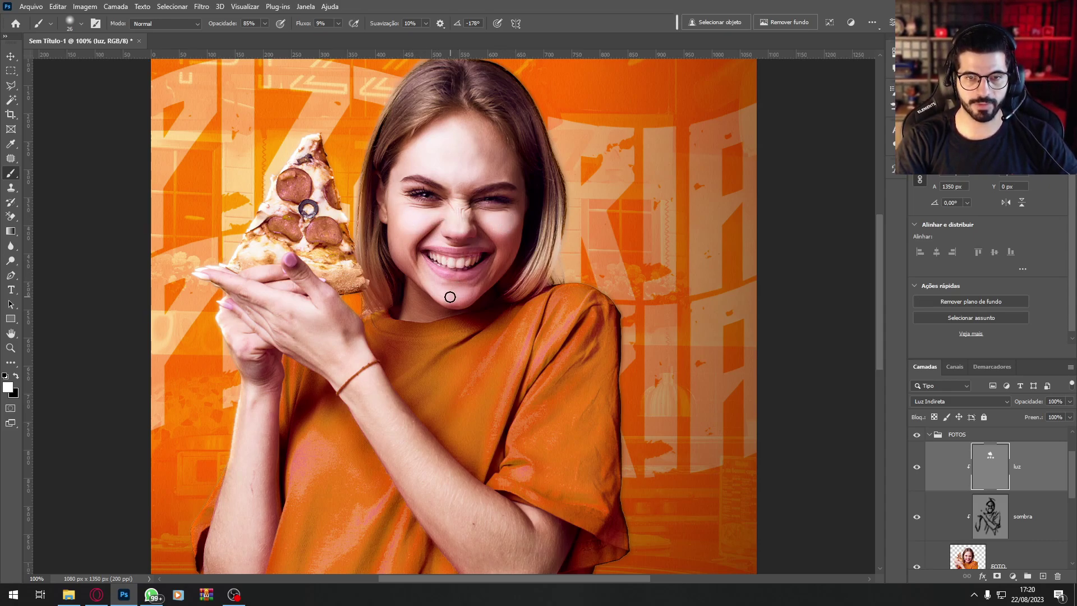
{"action": "mouse_move", "coordinate": [384, 432]}
{"action": "left_mouse_down"}
{"action": "mouse_move", "coordinate": [366, 416]}
{"action": "mouse_move", "coordinate": [481, 539]}
{"action": "mouse_move", "coordinate": [355, 352]}
{"action": "left_mouse_up"}
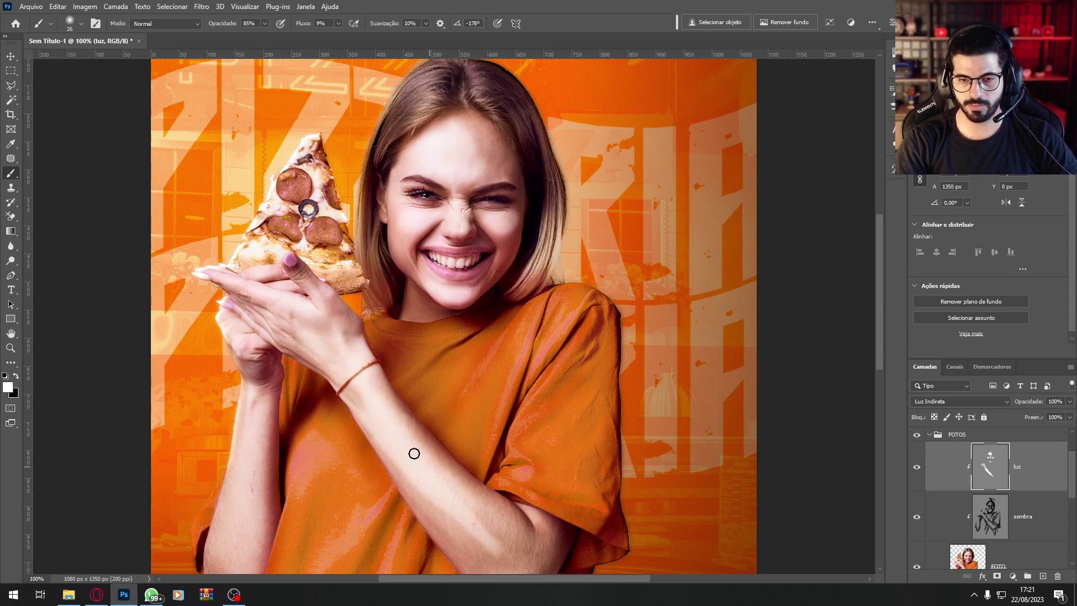
Step: Apply an 8 px Gaussian blur to the luz layer and compare the woman with and without the highlights
{"action": "left_click", "coordinate": [201, 6]}
{"action": "mouse_move", "coordinate": [328, 158]}
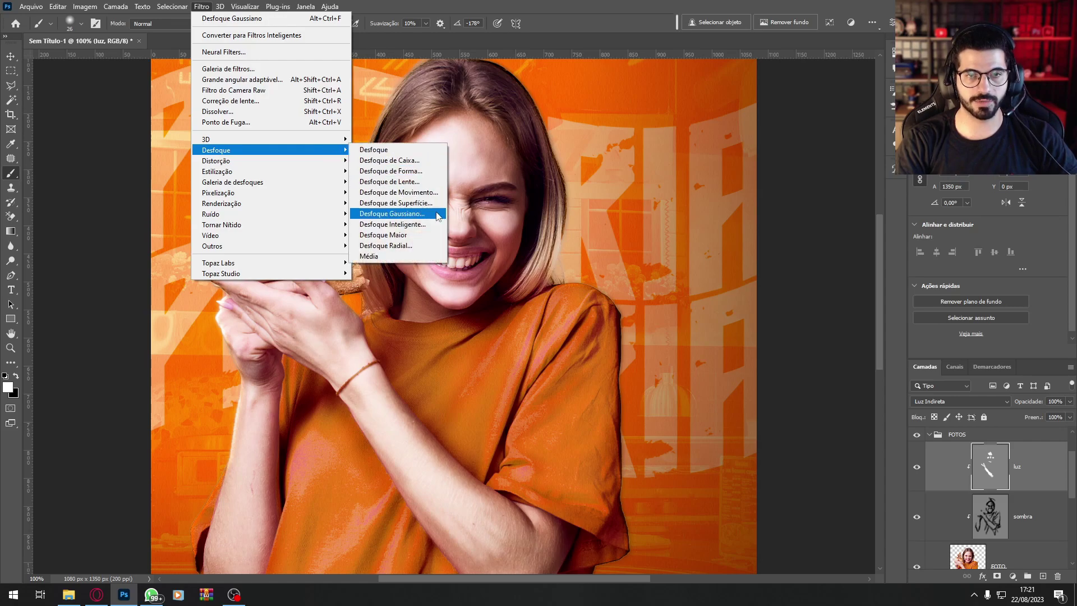
{"action": "left_click", "coordinate": [418, 232]}
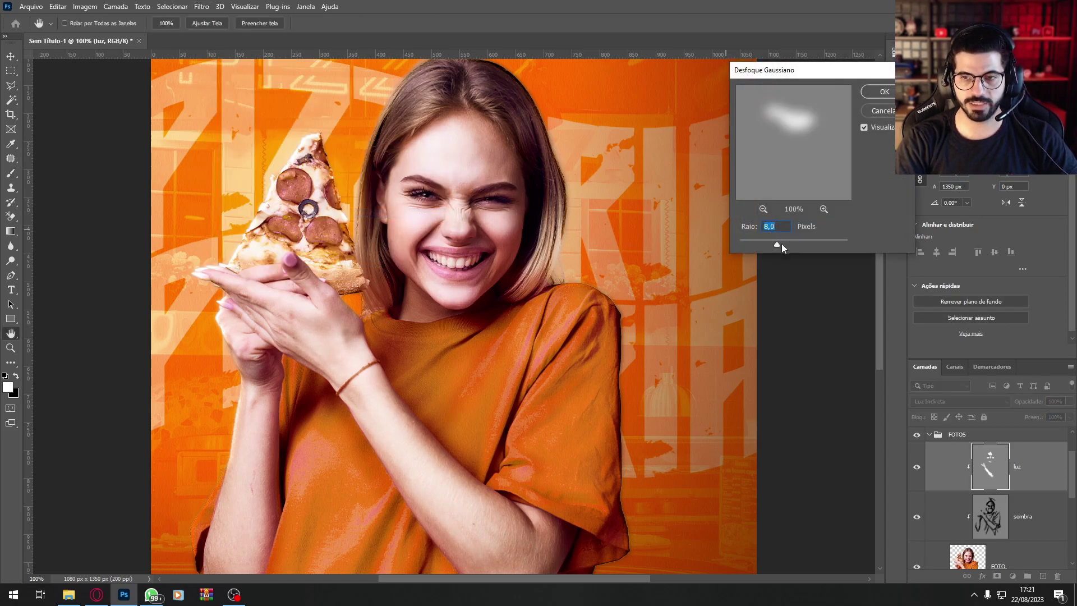
{"action": "left_click", "coordinate": [888, 90]}
{"action": "left_click", "coordinate": [917, 469]}
{"action": "left_click", "coordinate": [918, 470]}
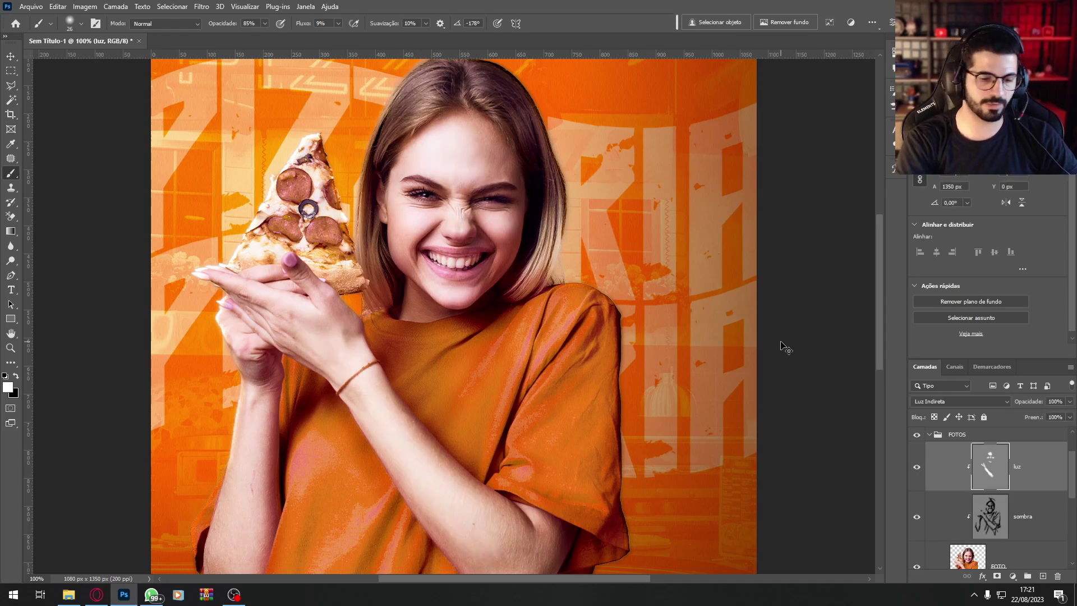
{"action": "key", "text": "ctrl+minus"}
{"action": "mouse_move", "coordinate": [921, 478]}
{"action": "left_mouse_down"}
{"action": "mouse_move", "coordinate": [920, 516]}
{"action": "mouse_move", "coordinate": [917, 467]}
{"action": "left_mouse_up"}
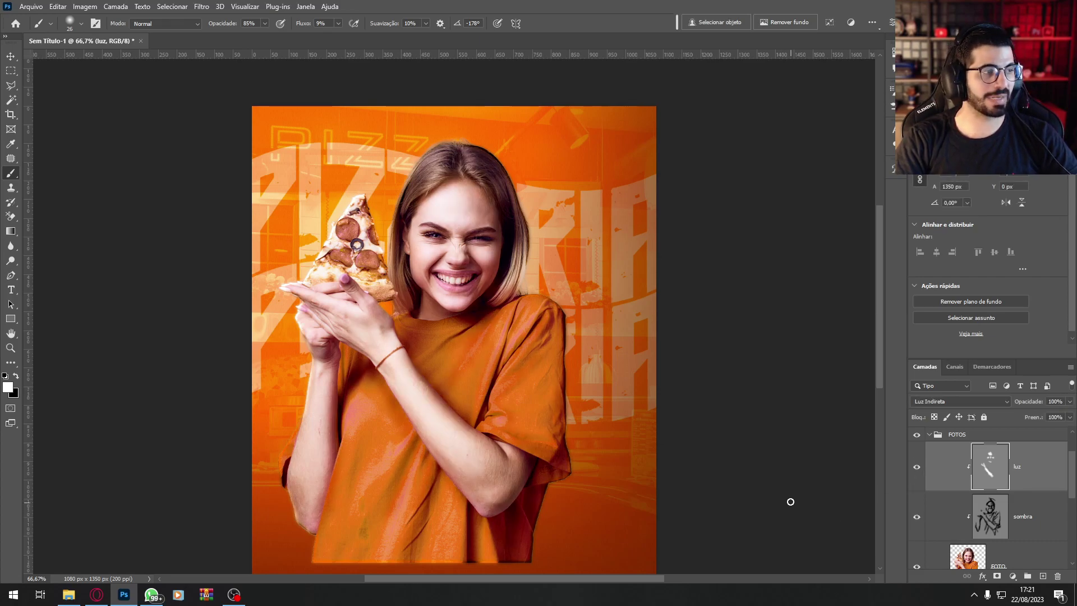
Step: Select the sombra layer and lower its fill slightly to weaken the painted shadows
{"action": "left_click", "coordinate": [1037, 517]}
{"action": "left_click", "coordinate": [1070, 417]}
{"action": "left_click_drag", "start_coordinate": [1049, 430], "coordinate": [1038, 430]}
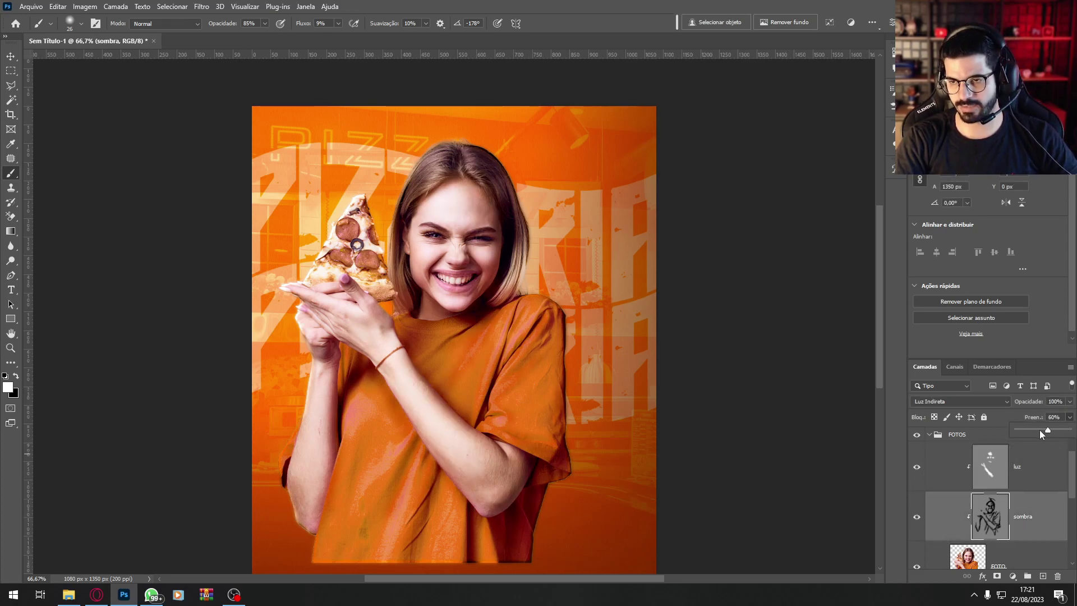
Step: Merge the luz, sombra and woman photo layers into one and move the woman toward the right side of the canvas
{"action": "left_click", "coordinate": [1038, 480]}
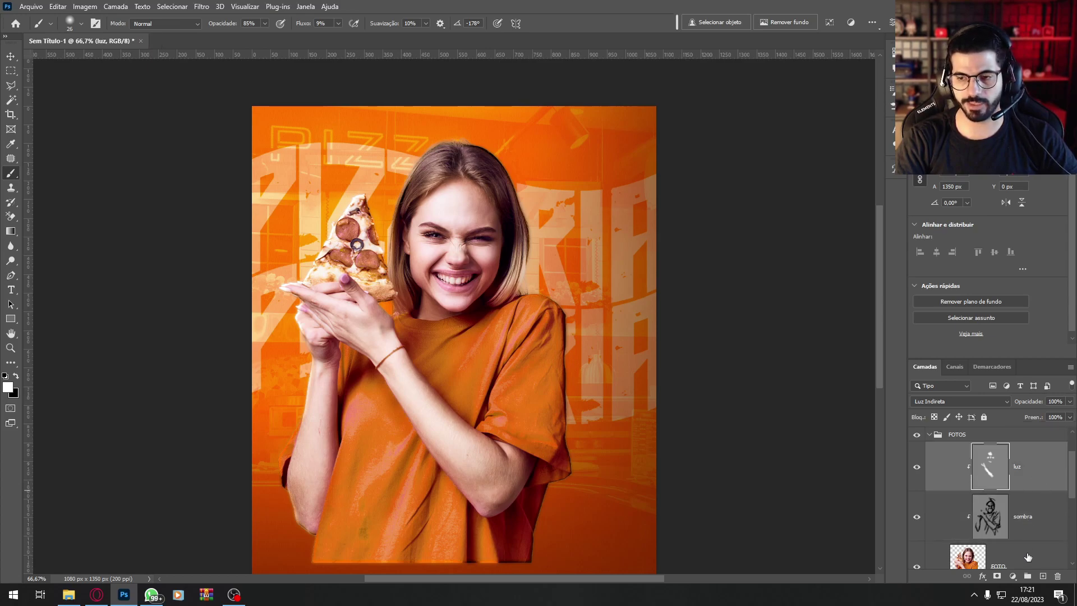
{"action": "left_click", "coordinate": [1027, 563], "text": "shift"}
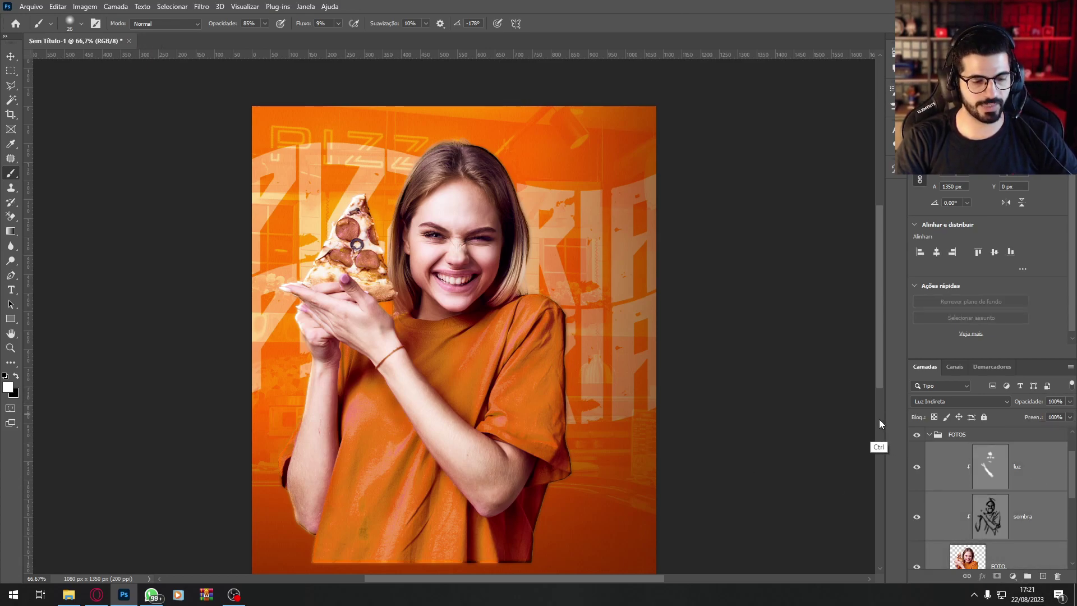
{"action": "key", "text": "ctrl+e"}
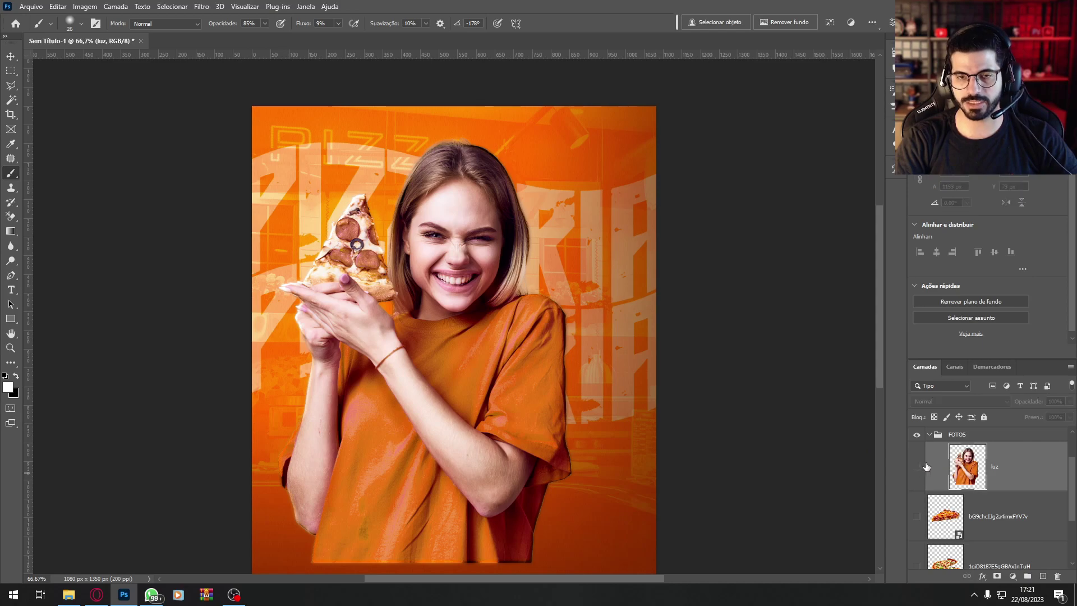
{"action": "left_click", "coordinate": [917, 466]}
{"action": "left_click", "coordinate": [917, 466]}
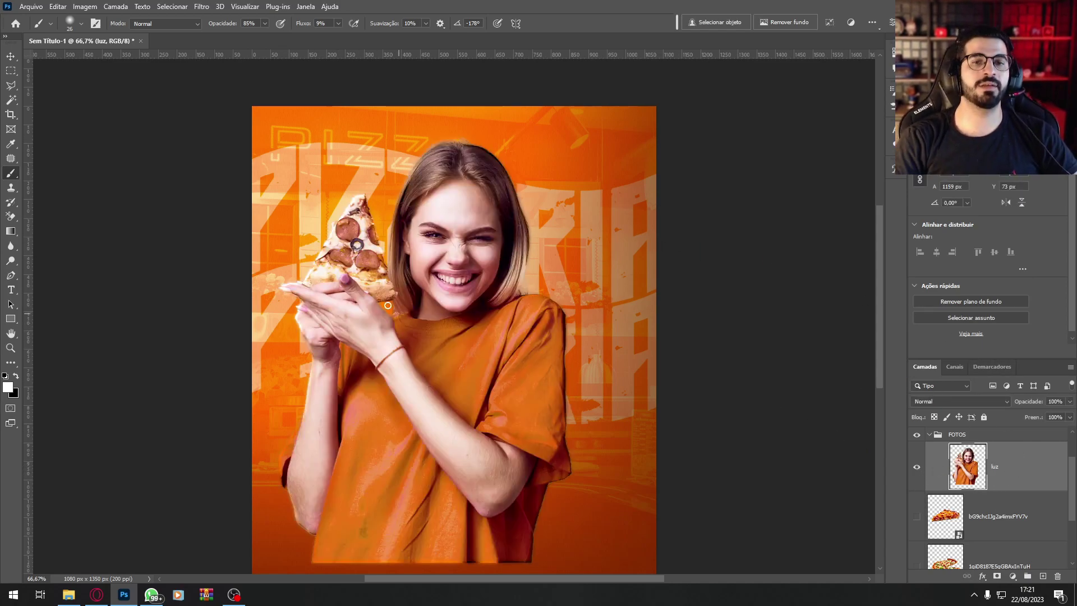
{"action": "mouse_move", "coordinate": [449, 273]}
{"action": "left_mouse_down"}
{"action": "mouse_move", "coordinate": [543, 260]}
{"action": "mouse_move", "coordinate": [512, 272]}
{"action": "mouse_move", "coordinate": [520, 271]}
{"action": "left_mouse_up"}
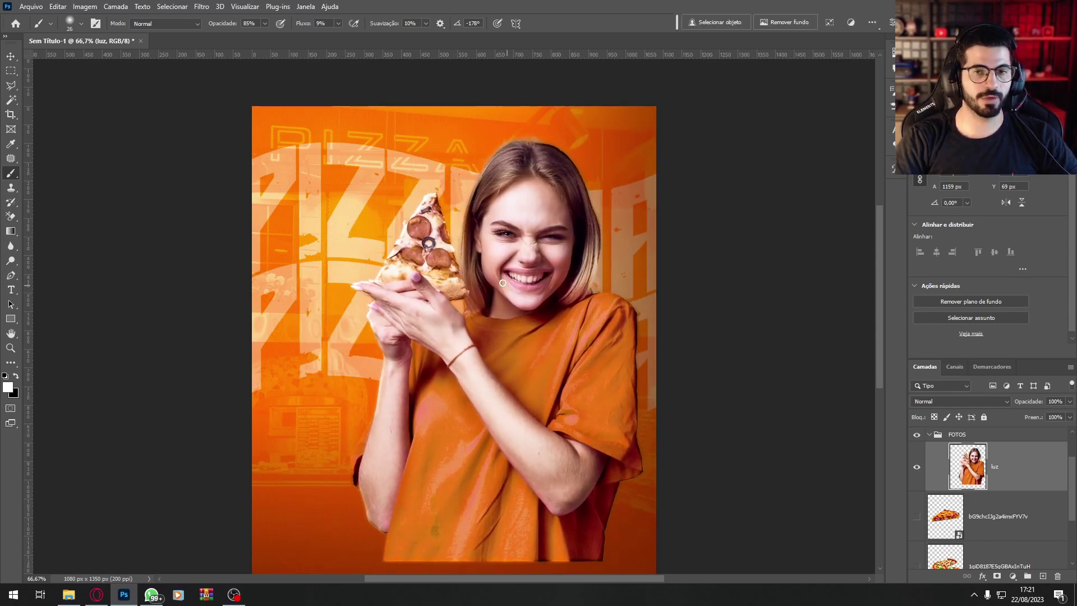
Step: Add a colour overlay to the merged woman layer, sampled from the orange background, in Luz Indireta mode at 29% opacity
{"action": "left_click", "coordinate": [982, 576]}
{"action": "left_click", "coordinate": [999, 533]}
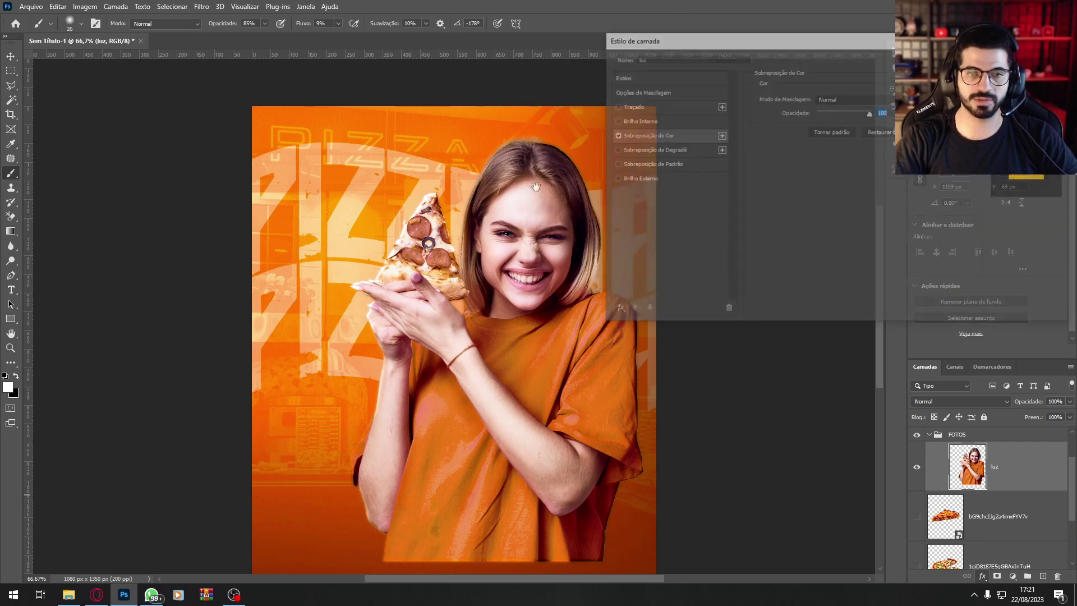
{"action": "left_click", "coordinate": [905, 98]}
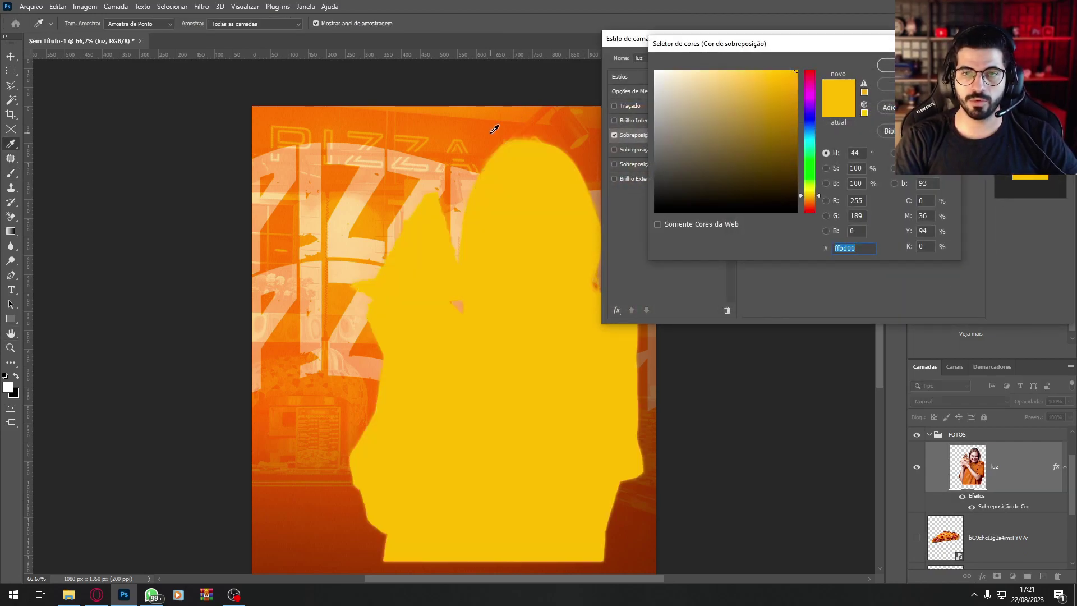
{"action": "left_click", "coordinate": [493, 125]}
{"action": "key", "text": "Return"}
{"action": "left_click", "coordinate": [848, 99]}
{"action": "left_click", "coordinate": [834, 235]}
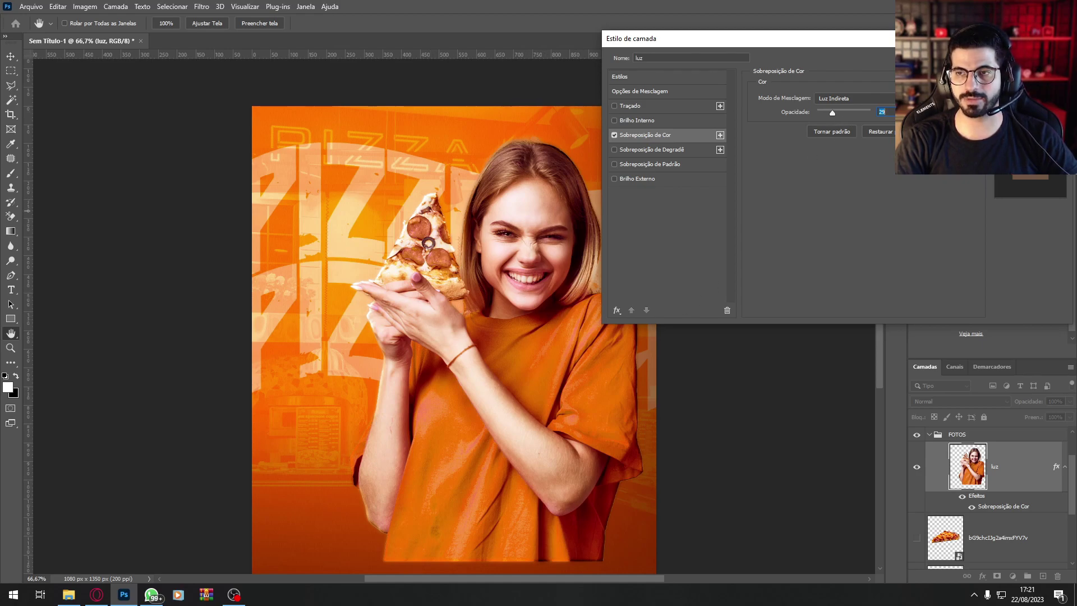
Step: Accept the Color Overlay on the luz layer and apply a Camera Raw filter to it with texture +42
{"action": "key", "text": "Return"}
{"action": "left_click", "coordinate": [218, 8]}
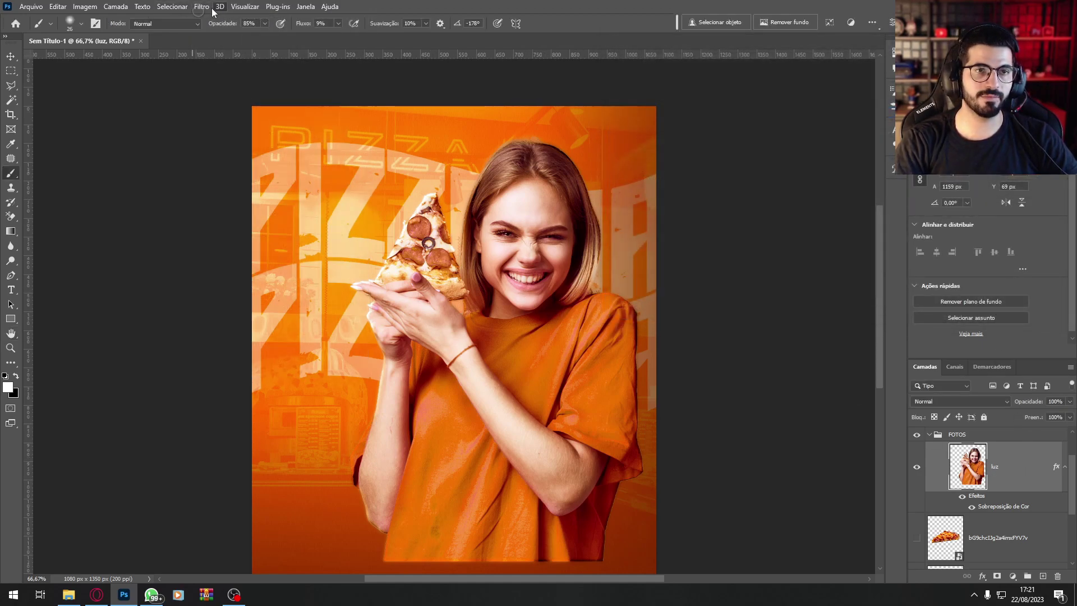
{"action": "mouse_move", "coordinate": [201, 7]}
{"action": "left_click", "coordinate": [253, 91]}
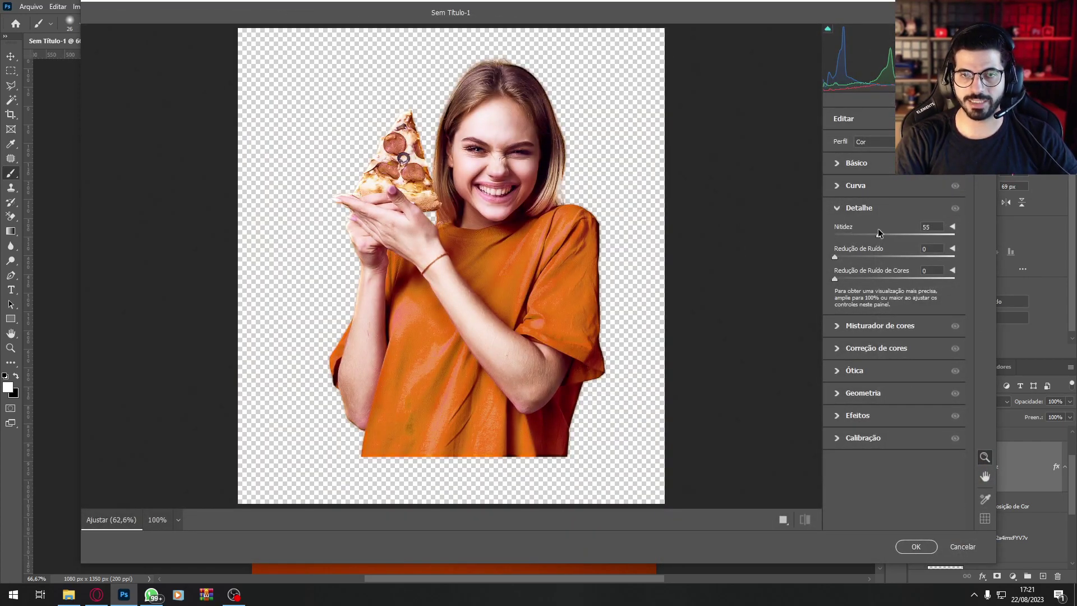
{"action": "left_click", "coordinate": [837, 164]}
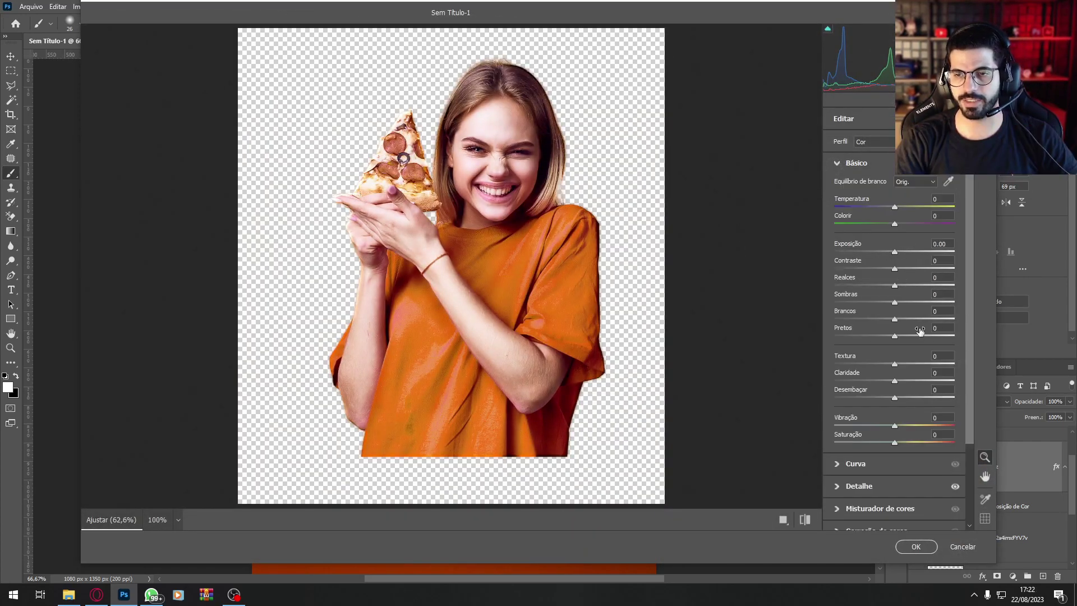
{"action": "left_click_drag", "start_coordinate": [897, 365], "coordinate": [920, 367]}
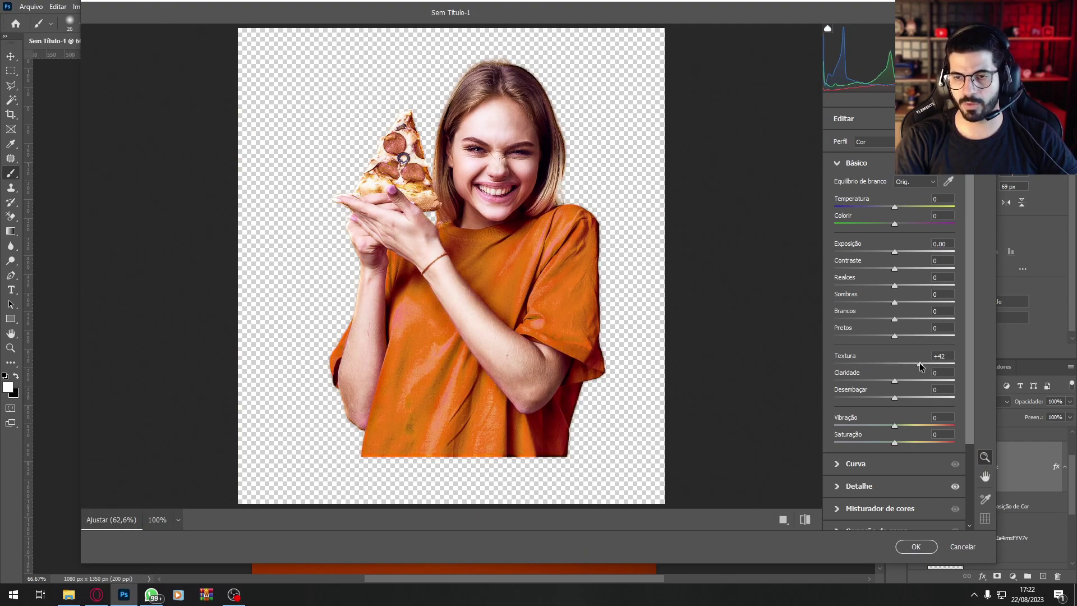
{"action": "left_click", "coordinate": [923, 548]}
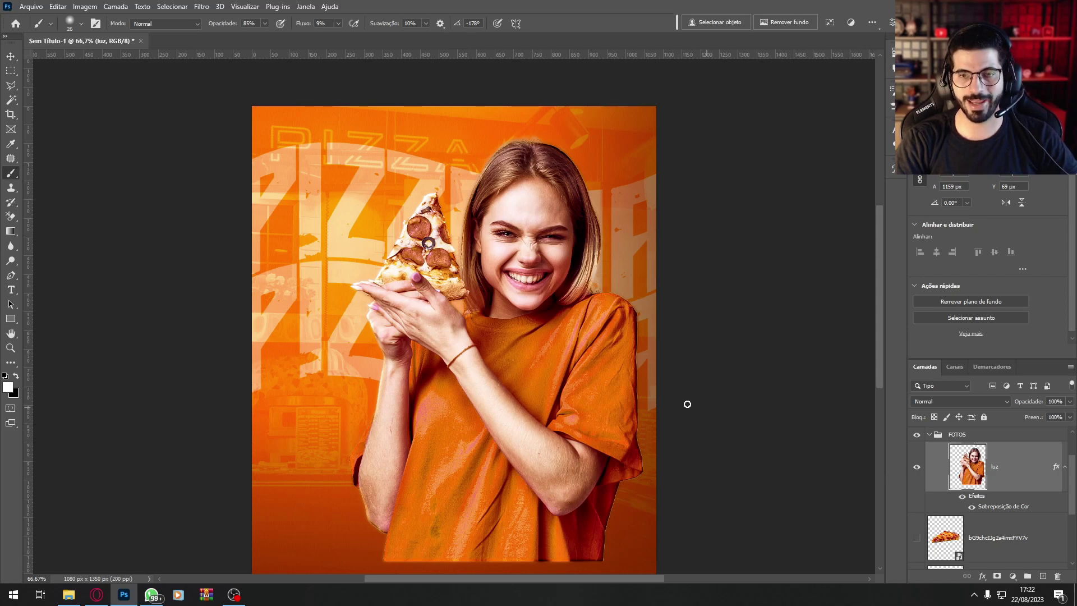
Step: Enlarge the woman slightly and extend her lower toward the bottom edge of the poster
{"action": "key", "text": "ctrl+minus"}
{"action": "key", "text": "ctrl+minus"}
{"action": "mouse_move", "coordinate": [530, 323]}
{"action": "left_mouse_down"}
{"action": "mouse_move", "coordinate": [509, 319]}
{"action": "mouse_move", "coordinate": [520, 320]}
{"action": "left_mouse_up"}
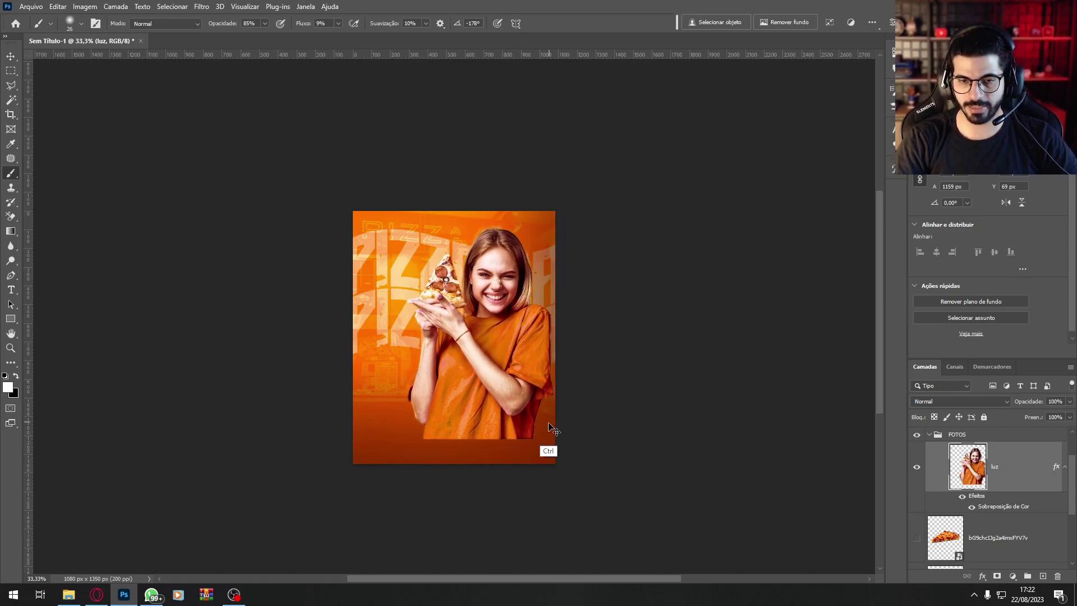
{"action": "key", "text": "ctrl+t"}
{"action": "left_click_drag", "start_coordinate": [480, 440], "coordinate": [484, 454]}
{"action": "key", "text": "Return"}
Step: Collapse the FOTOS group, place the whole pizza layer above it, make it visible and position it over the woman's torso
{"action": "left_click", "coordinate": [938, 435]}
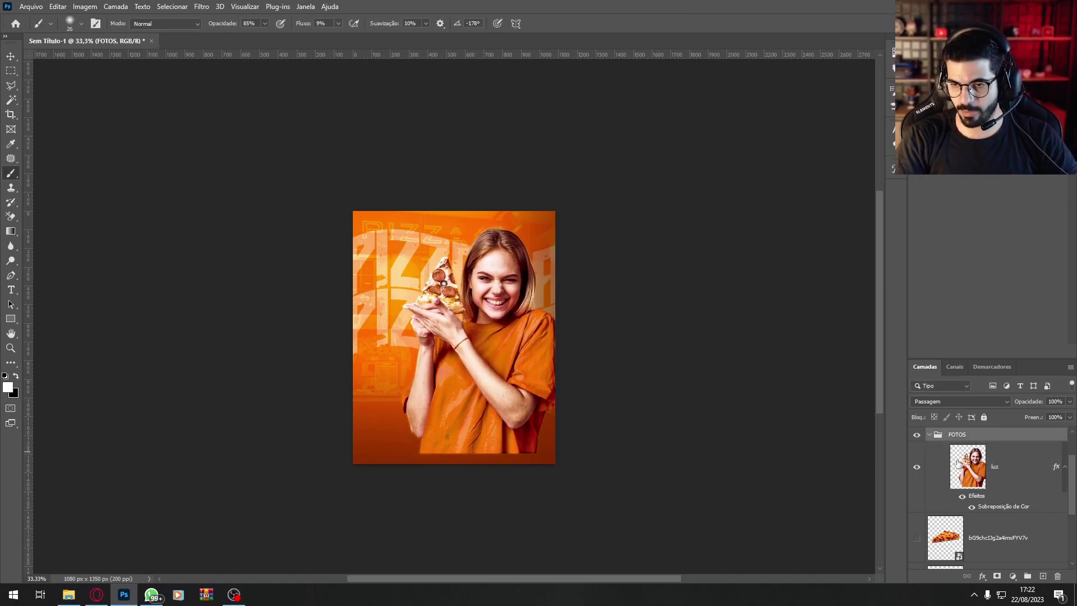
{"action": "left_click", "coordinate": [929, 435]}
{"action": "left_click_drag", "start_coordinate": [992, 523], "coordinate": [978, 465]}
{"action": "left_click", "coordinate": [917, 502]}
{"action": "left_click_drag", "start_coordinate": [453, 359], "coordinate": [462, 414]}
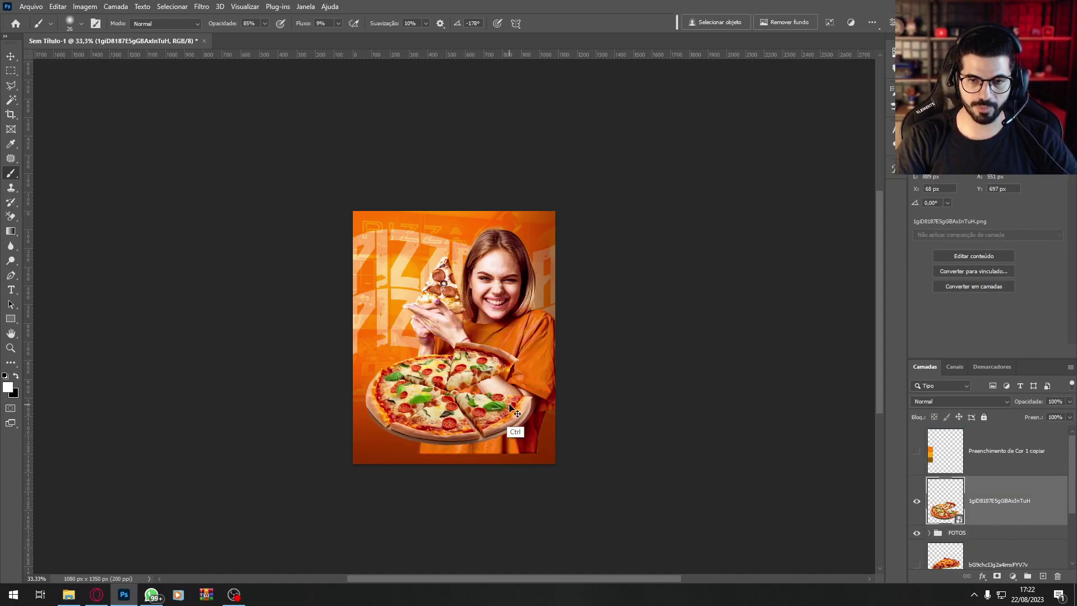
Step: Mirror the whole pizza horizontally and shrink it to 818 by 507 px in front of the woman
{"action": "key", "text": "ctrl+t"}
{"action": "right_click", "coordinate": [503, 398]}
{"action": "left_click", "coordinate": [542, 370]}
{"action": "left_click_drag", "start_coordinate": [547, 382], "coordinate": [509, 396]}
{"action": "key", "text": "Return"}
{"action": "key", "text": "b"}
{"action": "key", "text": "ctrl+plus"}
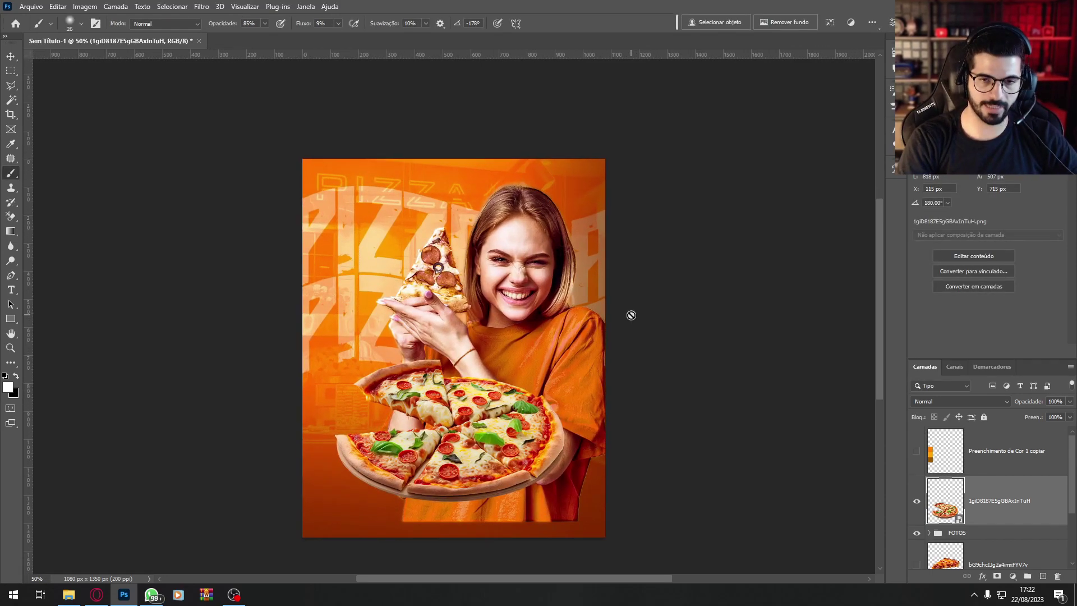
Step: Scale the FOTOS group to about 80% and move the woman up behind the pizza
{"action": "left_click", "coordinate": [964, 533]}
{"action": "key", "text": "ctrl+t"}
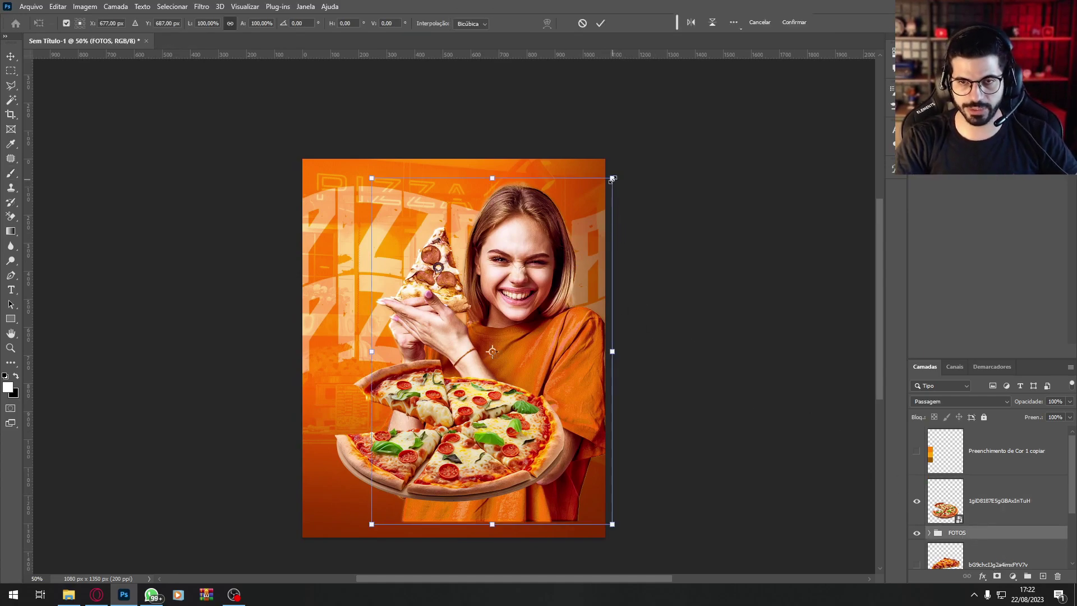
{"action": "left_click_drag", "start_coordinate": [614, 177], "coordinate": [556, 243]}
{"action": "left_click_drag", "start_coordinate": [533, 293], "coordinate": [547, 225]}
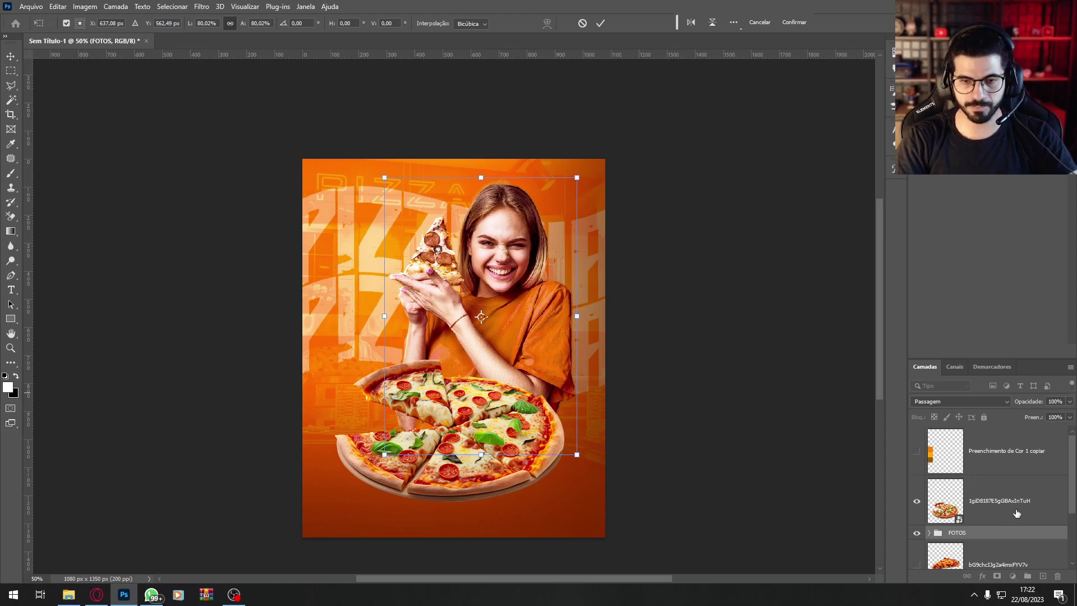
Step: Add a layer mask to the FOTOS group and hide the part of the woman showing through the pizza's missing slice
{"action": "left_click", "coordinate": [1036, 484]}
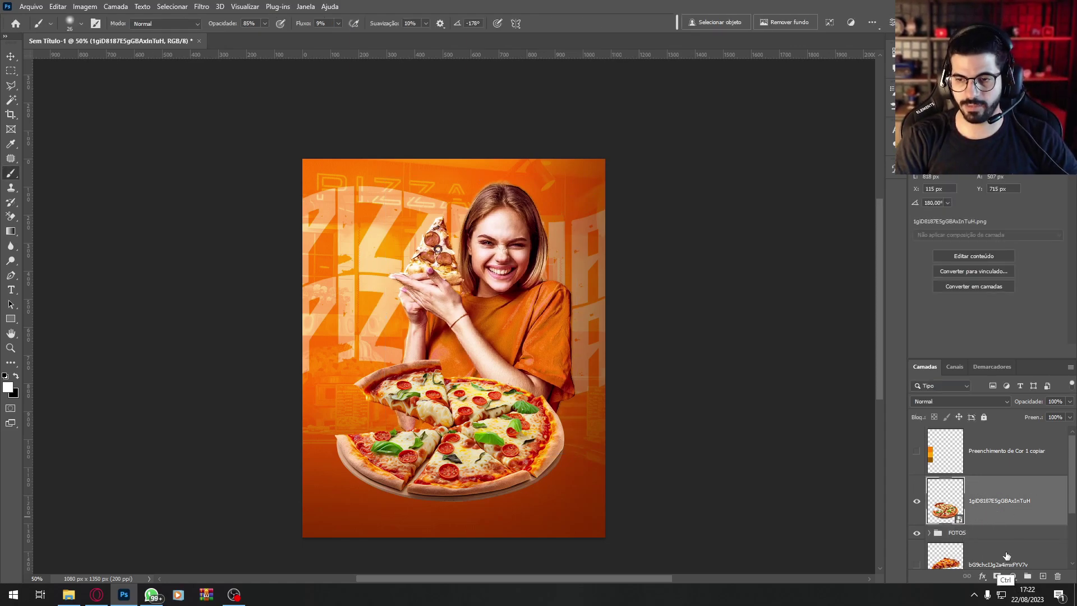
{"action": "key", "text": "alt+bracketleft"}
{"action": "left_click", "coordinate": [997, 576]}
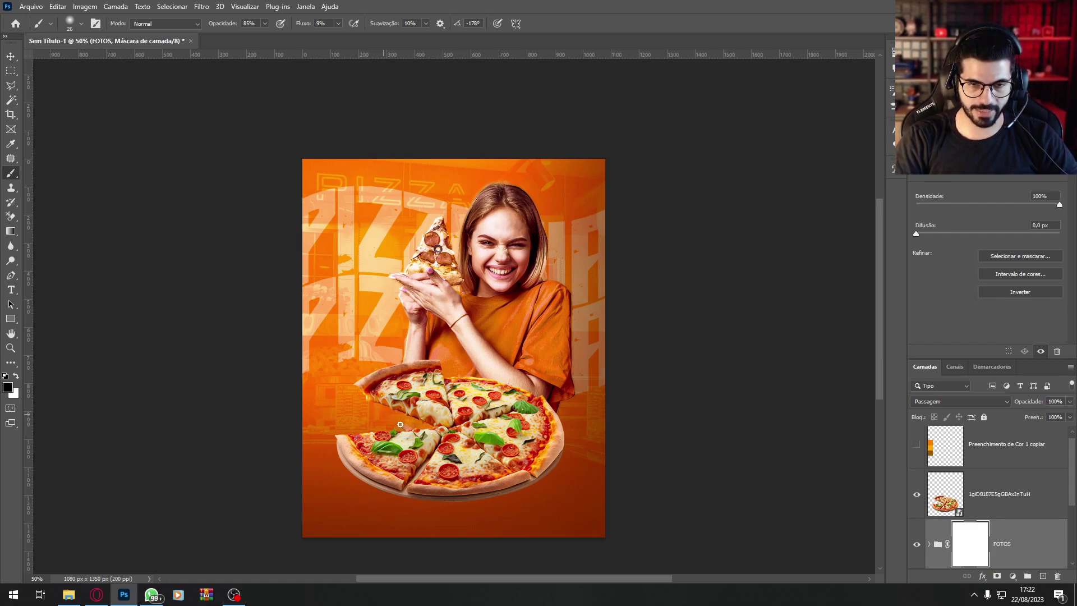
Step: Rasterize the whole pizza layer and give it a Color Overlay in Luz Indireta mode at 29% opacity
{"action": "left_click", "coordinate": [1015, 498]}
{"action": "left_click", "coordinate": [873, 317]}
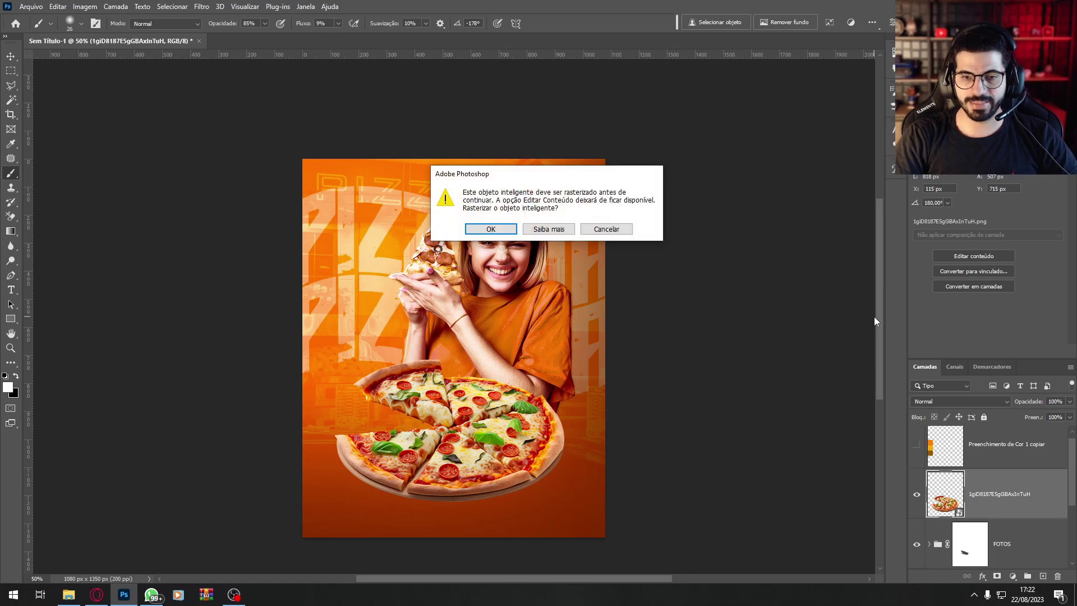
{"action": "left_click", "coordinate": [494, 227]}
{"action": "left_click", "coordinate": [982, 576]}
{"action": "left_click", "coordinate": [970, 530]}
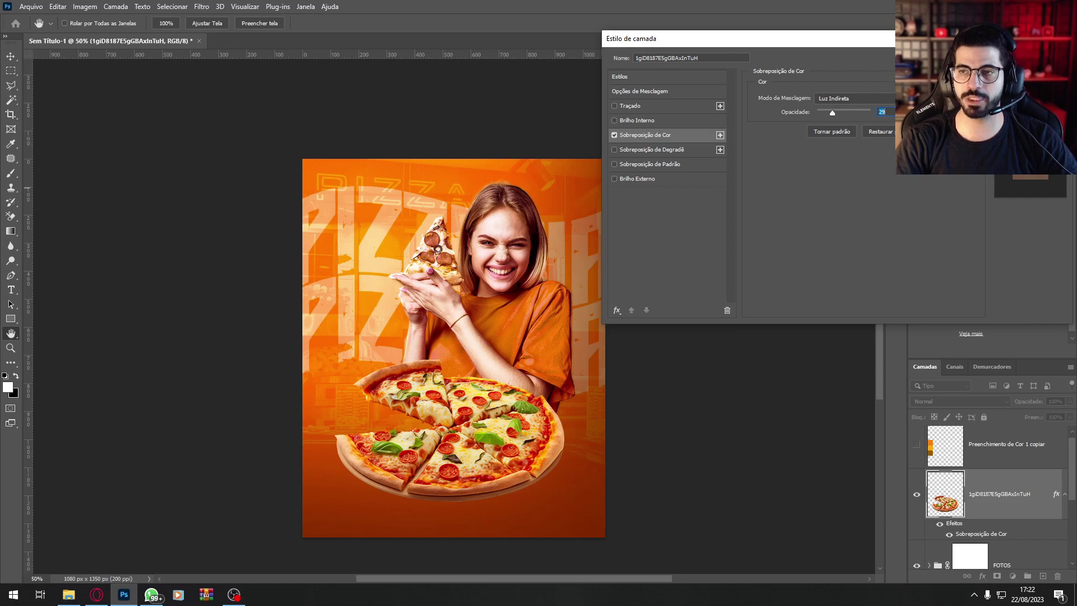
{"action": "key", "text": "Return"}
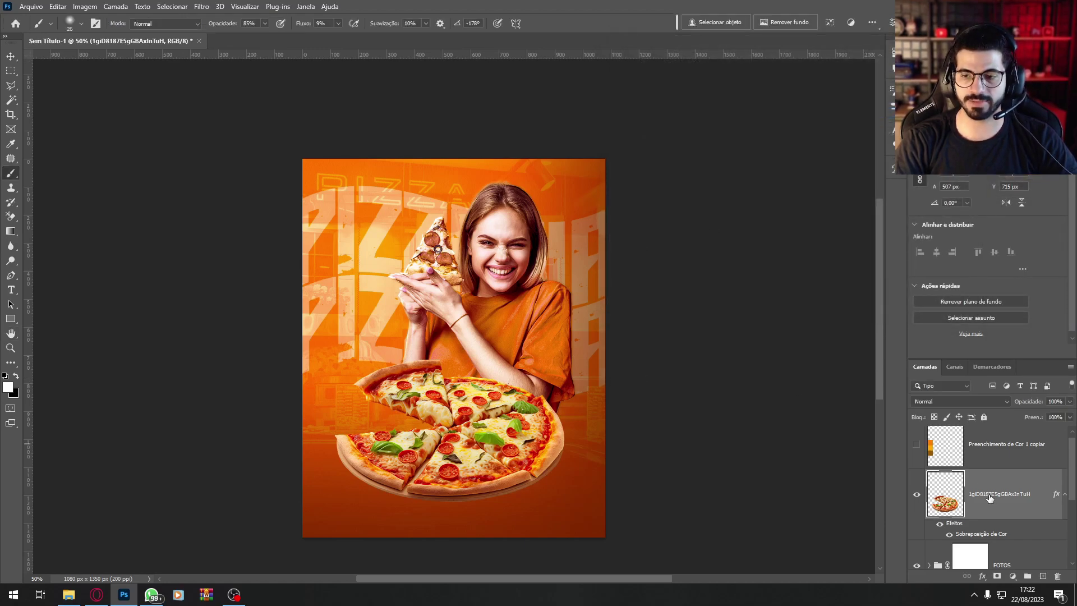
Step: Apply a Camera Raw filter to the whole pizza with contrast +35, texture +42 and clarity +25
{"action": "left_click", "coordinate": [201, 6]}
{"action": "left_click", "coordinate": [259, 90]}
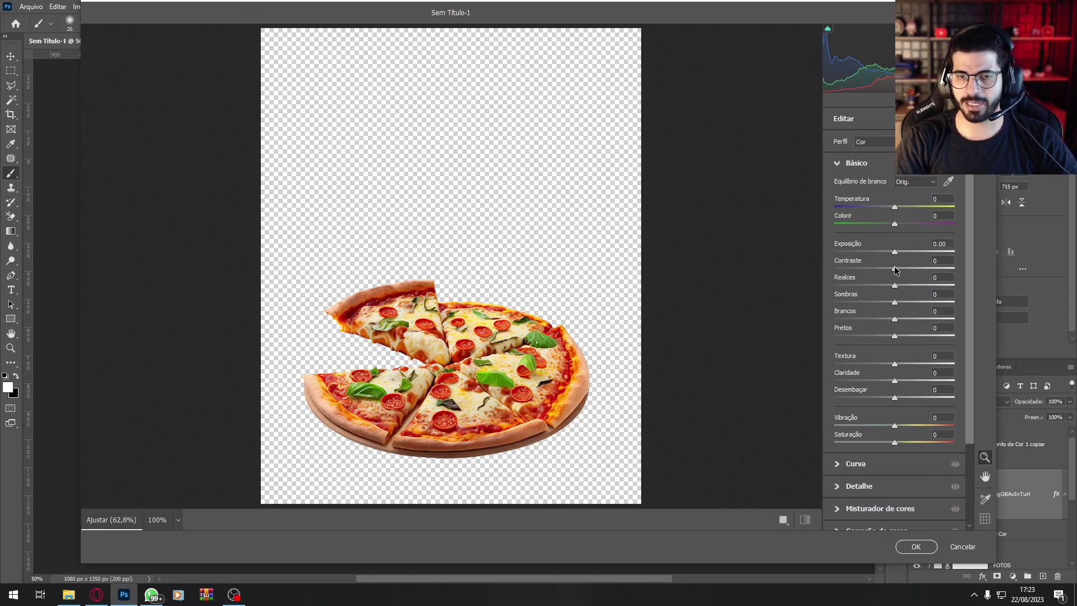
{"action": "left_click_drag", "start_coordinate": [895, 268], "coordinate": [915, 268]}
{"action": "left_click_drag", "start_coordinate": [896, 364], "coordinate": [920, 363]}
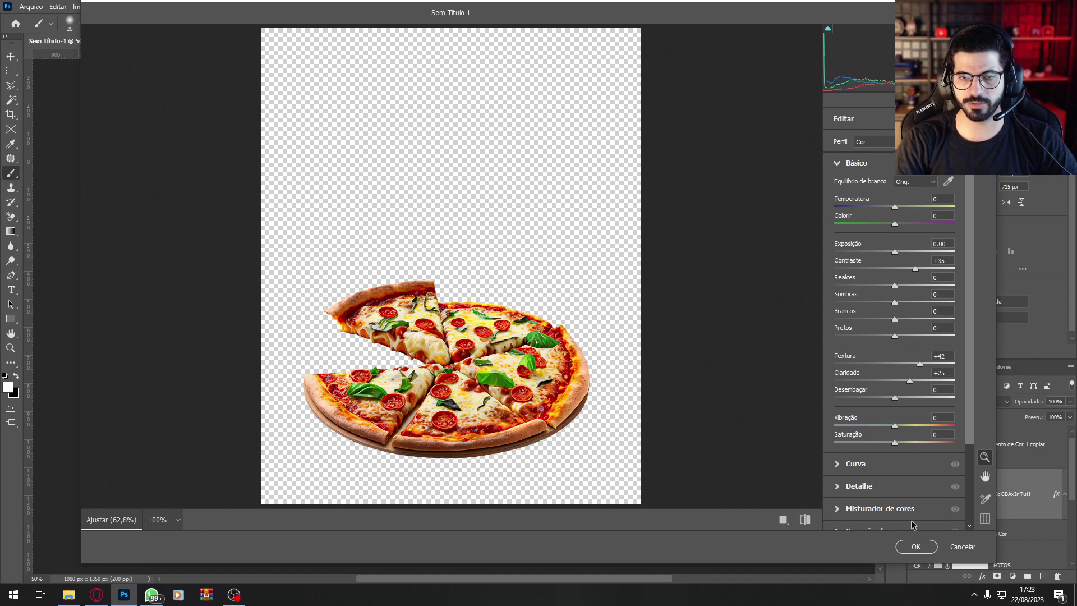
{"action": "left_click", "coordinate": [915, 547]}
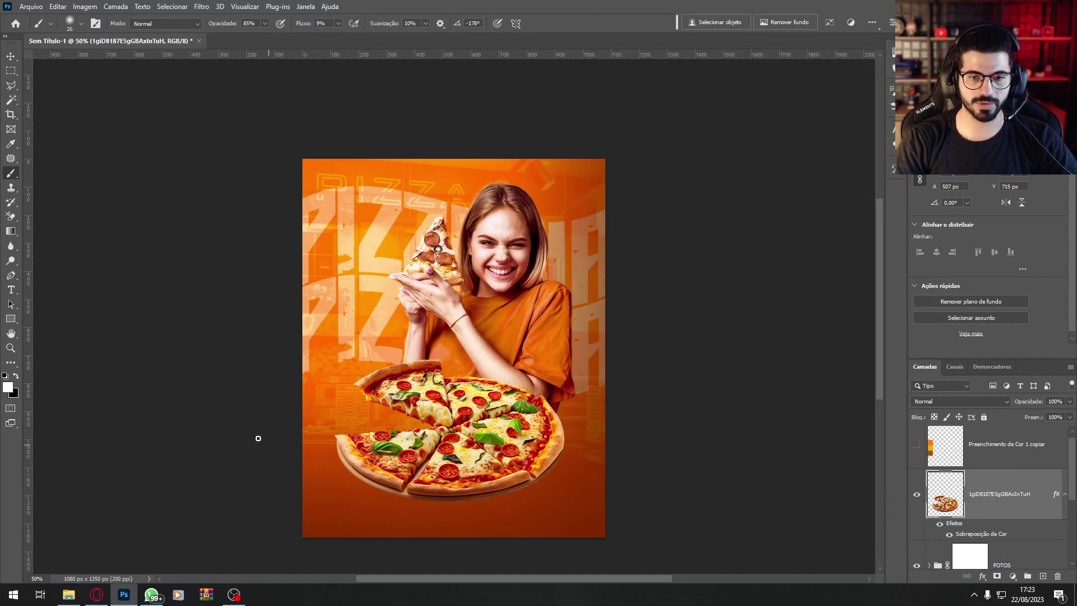
Step: Duplicate the whole pizza layer, then convert the lower copy to a smart object and rasterize it to merge its layer style
{"action": "left_click_drag", "start_coordinate": [879, 312], "coordinate": [882, 321]}
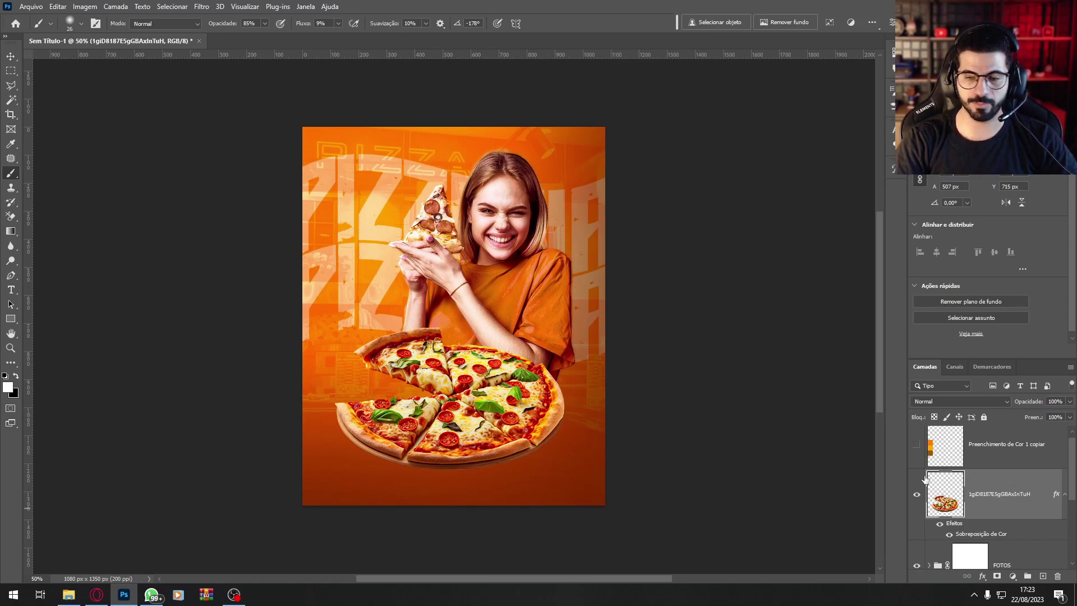
{"action": "left_click_drag", "start_coordinate": [883, 315], "coordinate": [880, 329]}
{"action": "key", "text": "ctrl+j"}
{"action": "left_click", "coordinate": [1000, 555]}
{"action": "right_click", "coordinate": [1003, 552]}
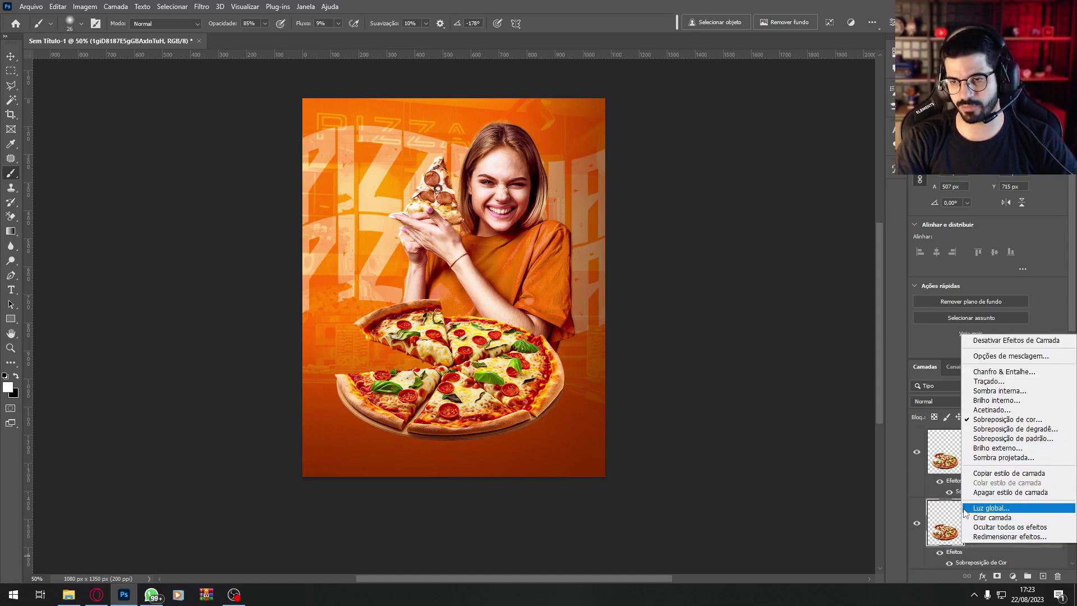
{"action": "left_click", "coordinate": [943, 528]}
{"action": "right_click", "coordinate": [996, 524]}
{"action": "left_click", "coordinate": [975, 237]}
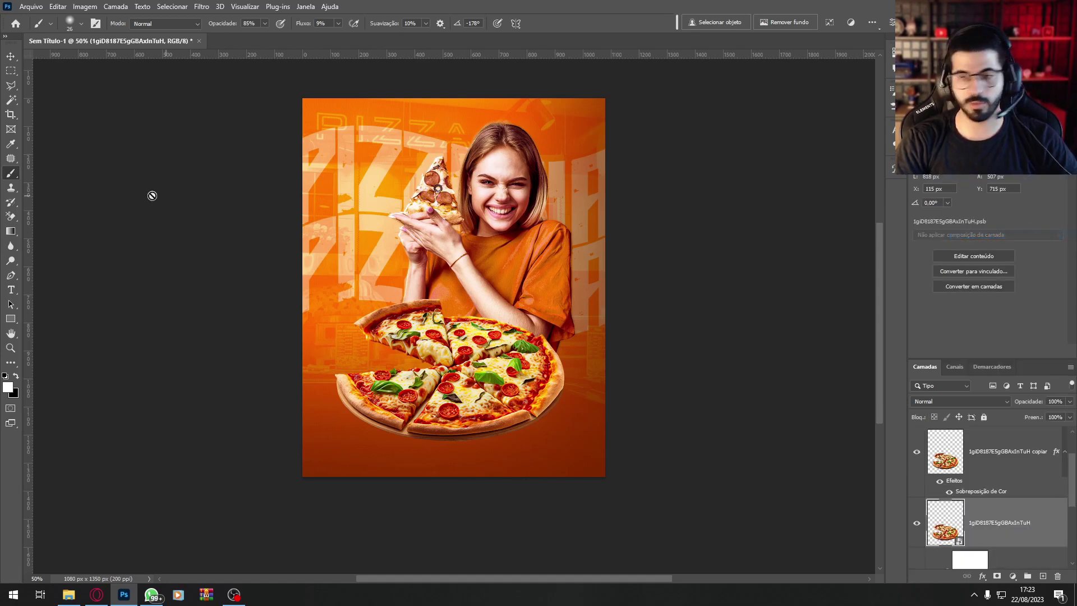
{"action": "left_click", "coordinate": [501, 191]}
{"action": "left_click", "coordinate": [485, 228]}
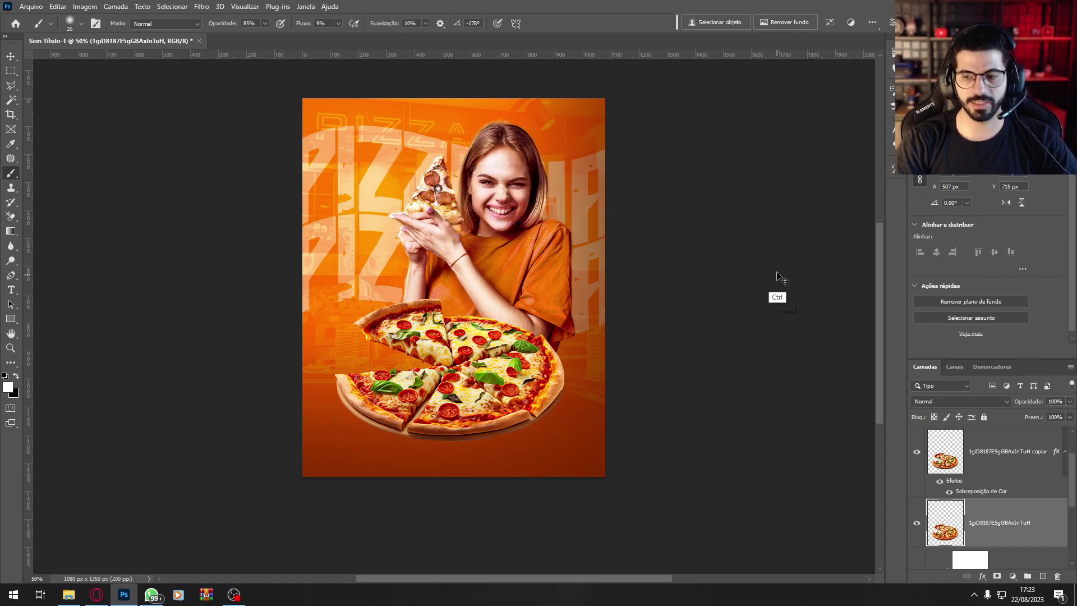
Step: Turn the lower pizza copy black with luminosity -100 and shift it down to Y 741 px as a shadow
{"action": "key", "text": "ctrl+u"}
{"action": "left_click_drag", "start_coordinate": [825, 185], "coordinate": [734, 186]}
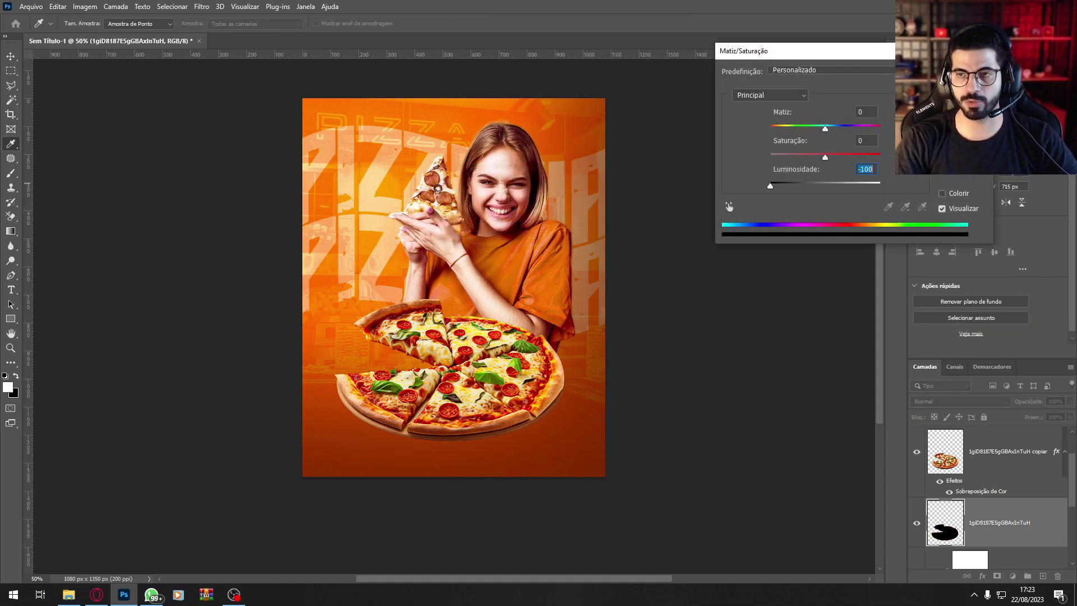
{"action": "key", "text": "Return"}
{"action": "left_click_drag", "start_coordinate": [510, 357], "coordinate": [507, 402]}
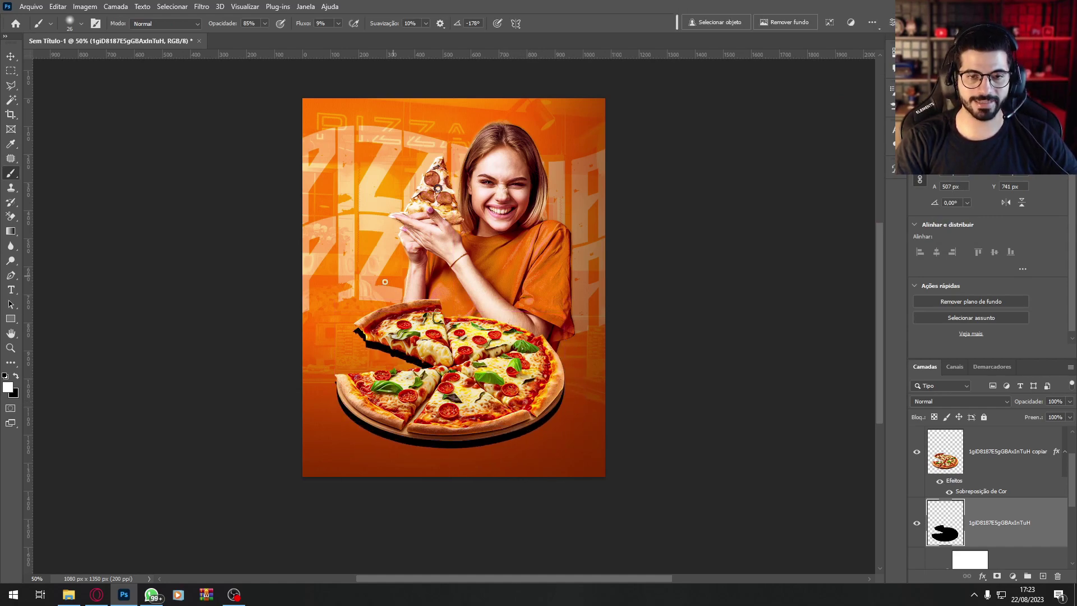
Step: Try to soften the black pizza shadow with a Field Blur
{"action": "left_click", "coordinate": [202, 7]}
{"action": "mouse_move", "coordinate": [248, 187]}
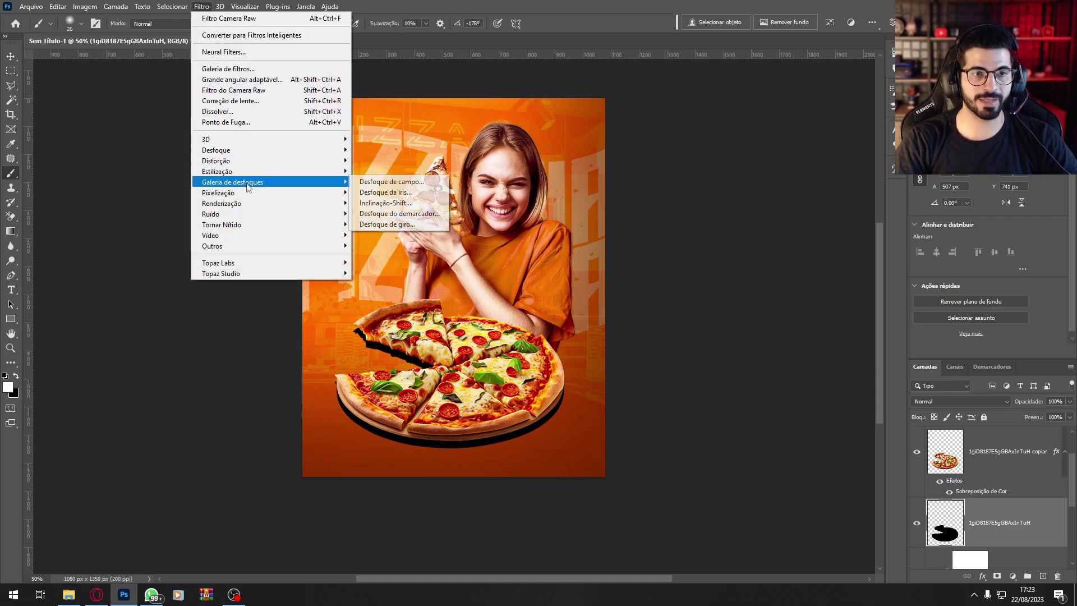
{"action": "left_click", "coordinate": [416, 181]}
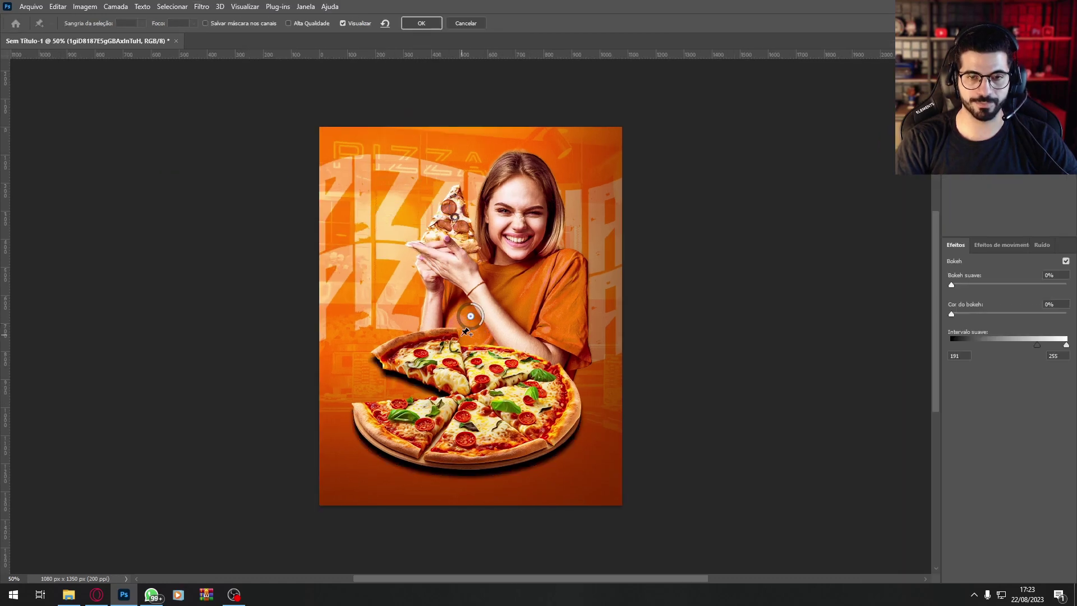
{"action": "mouse_move", "coordinate": [468, 335]}
{"action": "left_mouse_down"}
{"action": "mouse_move", "coordinate": [448, 302]}
{"action": "mouse_move", "coordinate": [495, 300]}
{"action": "mouse_move", "coordinate": [482, 299]}
{"action": "mouse_move", "coordinate": [468, 342]}
{"action": "mouse_move", "coordinate": [454, 347]}
{"action": "left_mouse_up"}
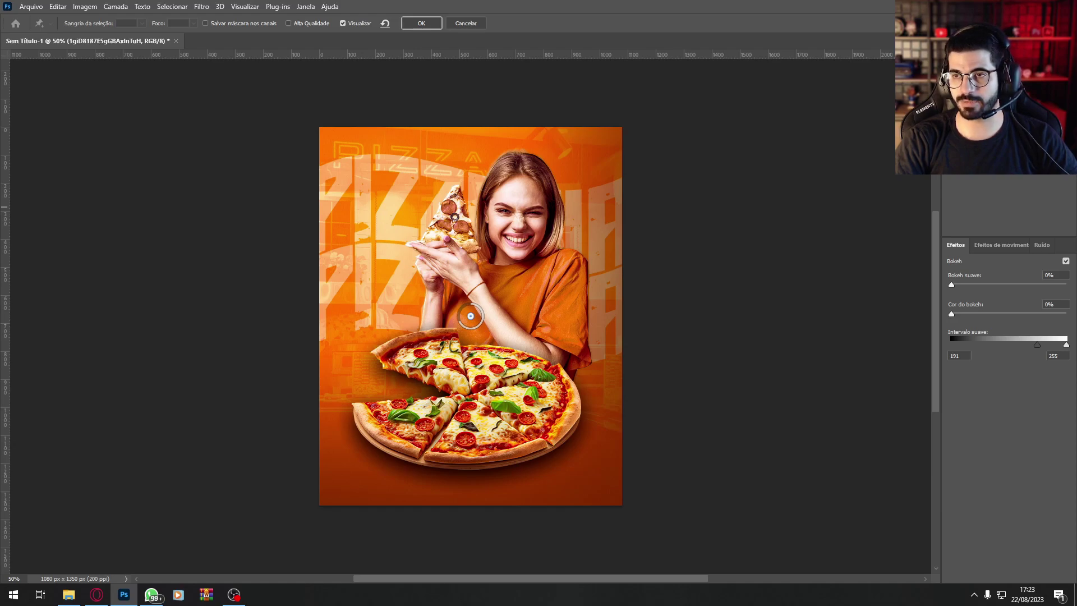
Step: Apply a Path Blur to the shadow along a diagonal from the poster's upper-left area to the pizza's lower-right crust, with end point speed 157 px
{"action": "left_click", "coordinate": [1066, 139]}
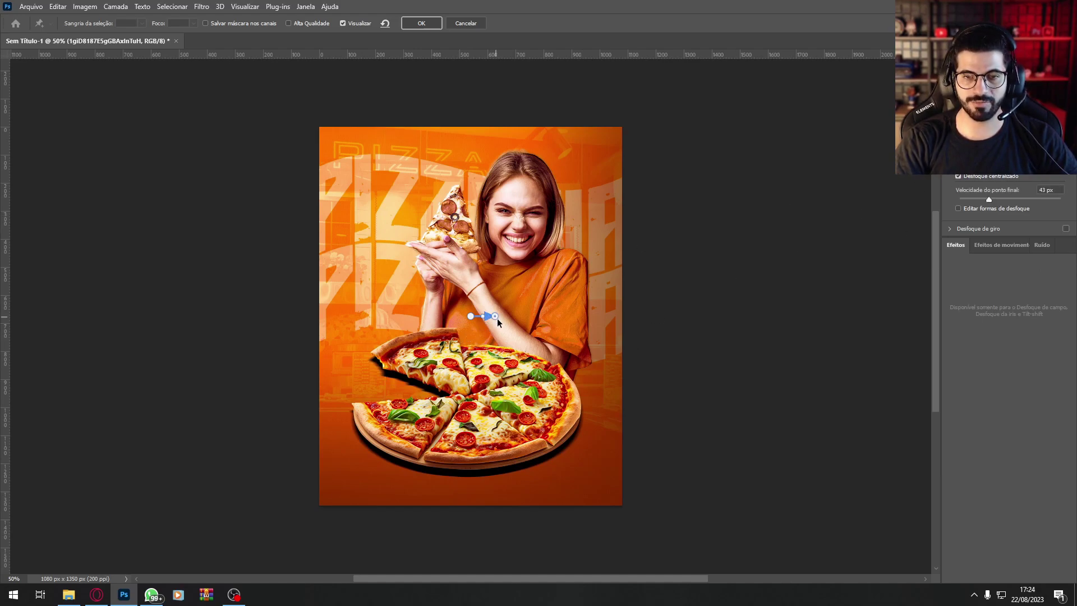
{"action": "left_click_drag", "start_coordinate": [495, 316], "coordinate": [538, 397]}
{"action": "left_click_drag", "start_coordinate": [470, 317], "coordinate": [344, 166]}
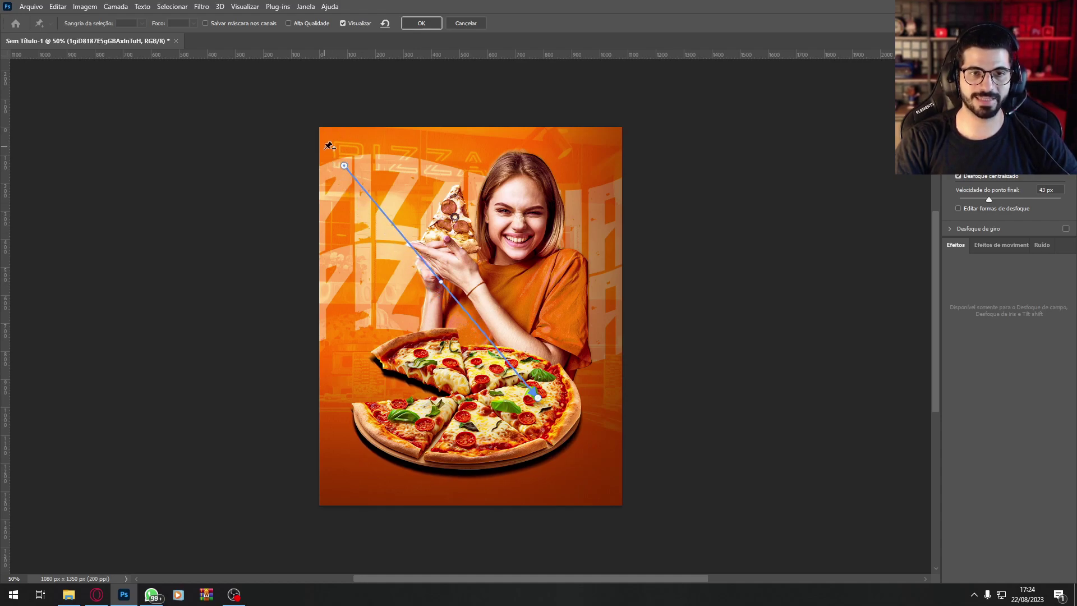
{"action": "left_click_drag", "start_coordinate": [537, 398], "coordinate": [542, 433]}
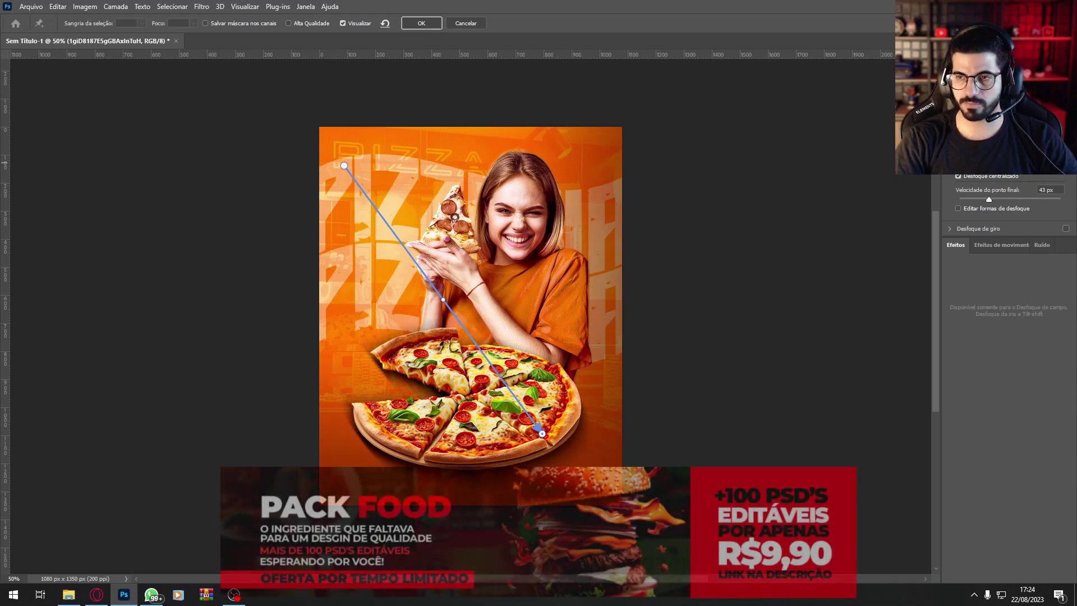
{"action": "mouse_move", "coordinate": [989, 200]}
{"action": "left_mouse_down"}
{"action": "mouse_move", "coordinate": [1033, 197]}
{"action": "mouse_move", "coordinate": [993, 199]}
{"action": "left_mouse_up"}
{"action": "mouse_move", "coordinate": [1004, 197]}
{"action": "left_mouse_down"}
{"action": "mouse_move", "coordinate": [989, 196]}
{"action": "mouse_move", "coordinate": [1001, 197]}
{"action": "left_mouse_up"}
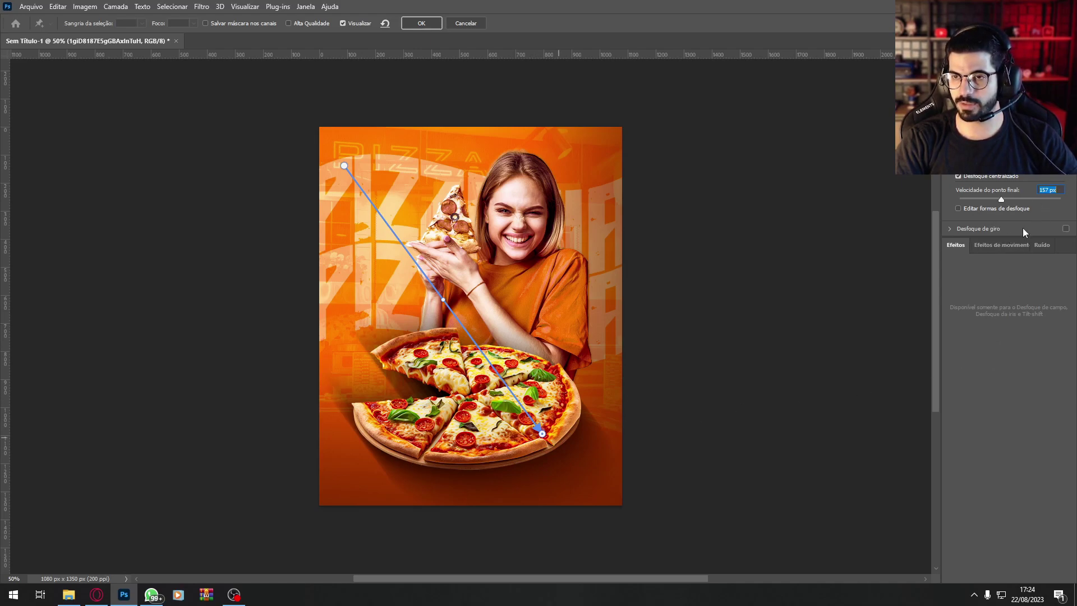
{"action": "key", "text": "Return"}
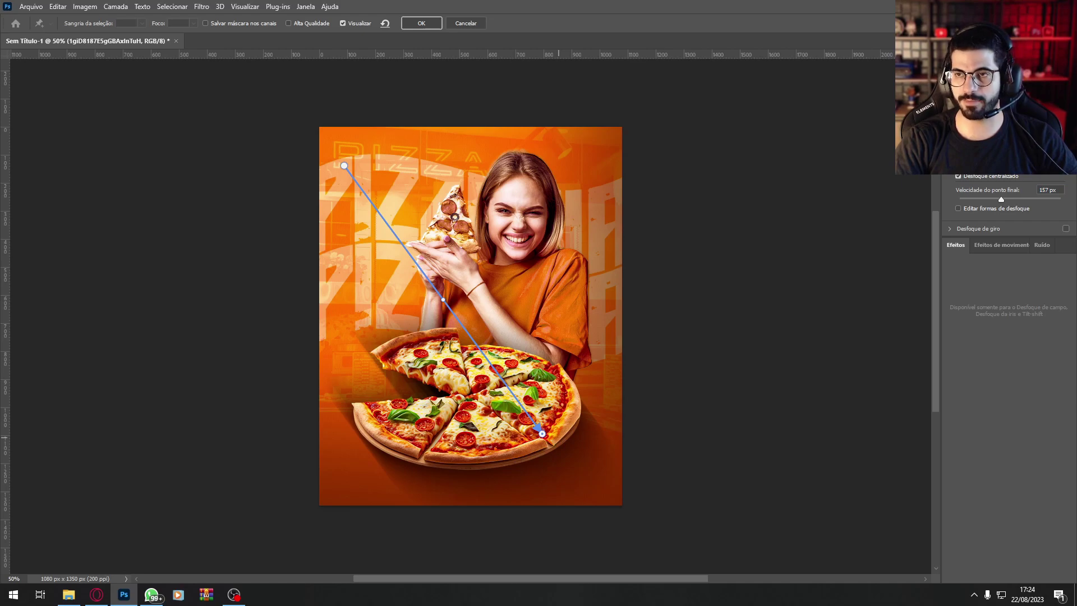
{"action": "key", "text": "Return"}
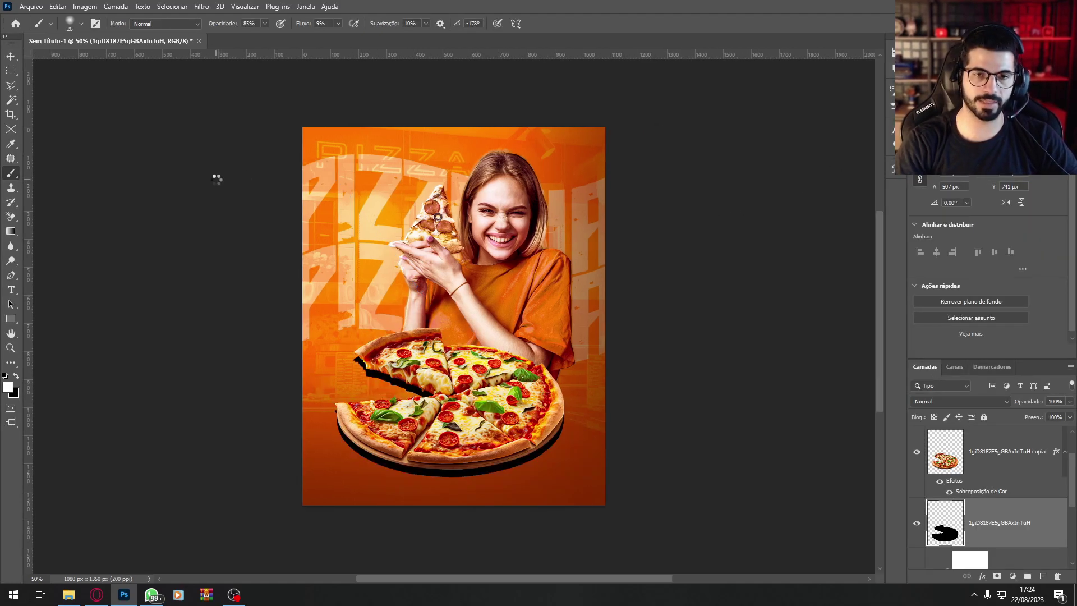
Step: Delete the black pizza shadow layer
{"action": "key", "text": "Delete"}
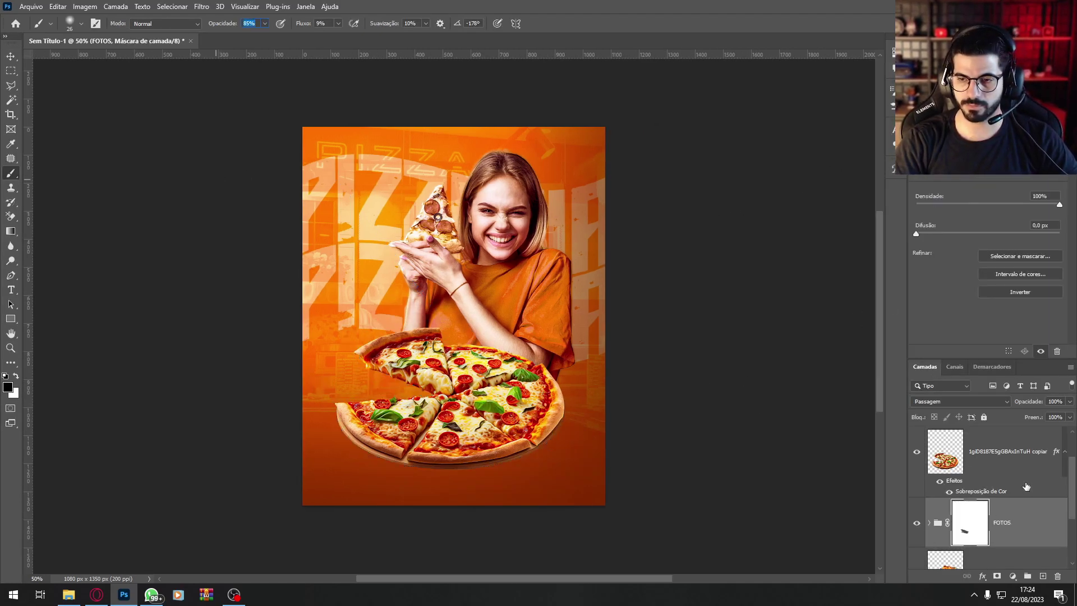
Step: Restore the deleted pizza shadow layer and soften it with a Box Blur of 38 px radius
{"action": "key", "text": "ctrl+z"}
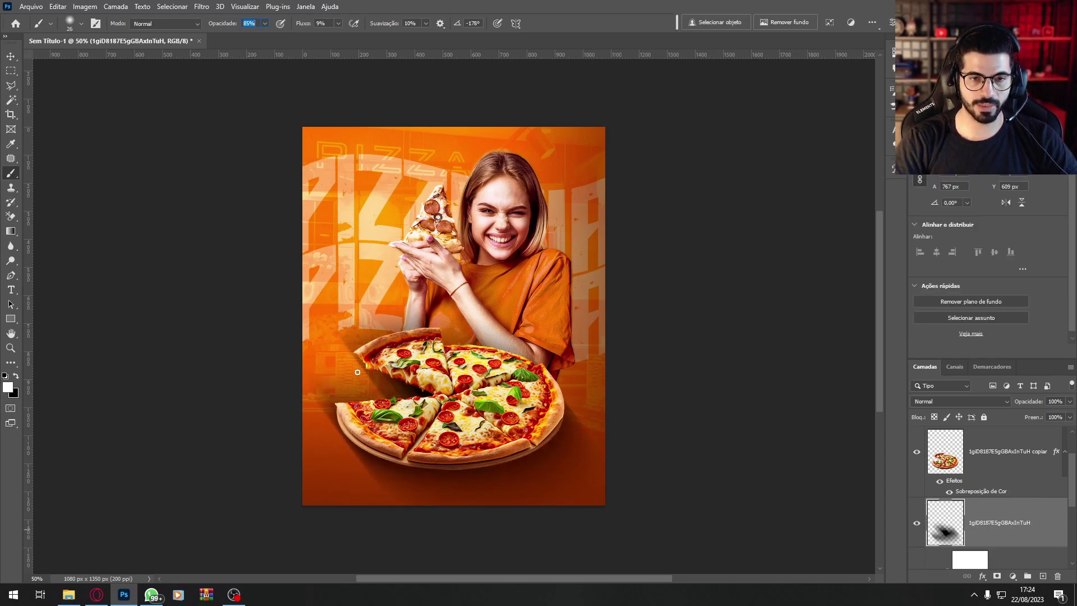
{"action": "left_click", "coordinate": [201, 6]}
{"action": "mouse_move", "coordinate": [350, 155]}
{"action": "left_click", "coordinate": [390, 161]}
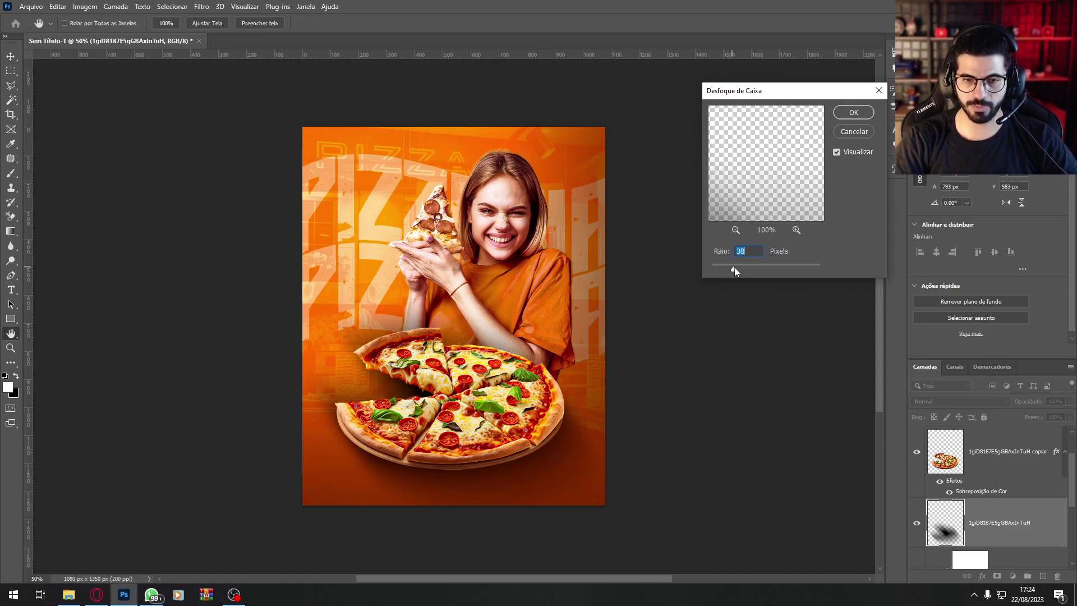
{"action": "left_click", "coordinate": [854, 113]}
Step: Reduce the shadow's height to about 95.46% from its upper edge and shift it about 22 px to the right
{"action": "key", "text": "ctrl+t"}
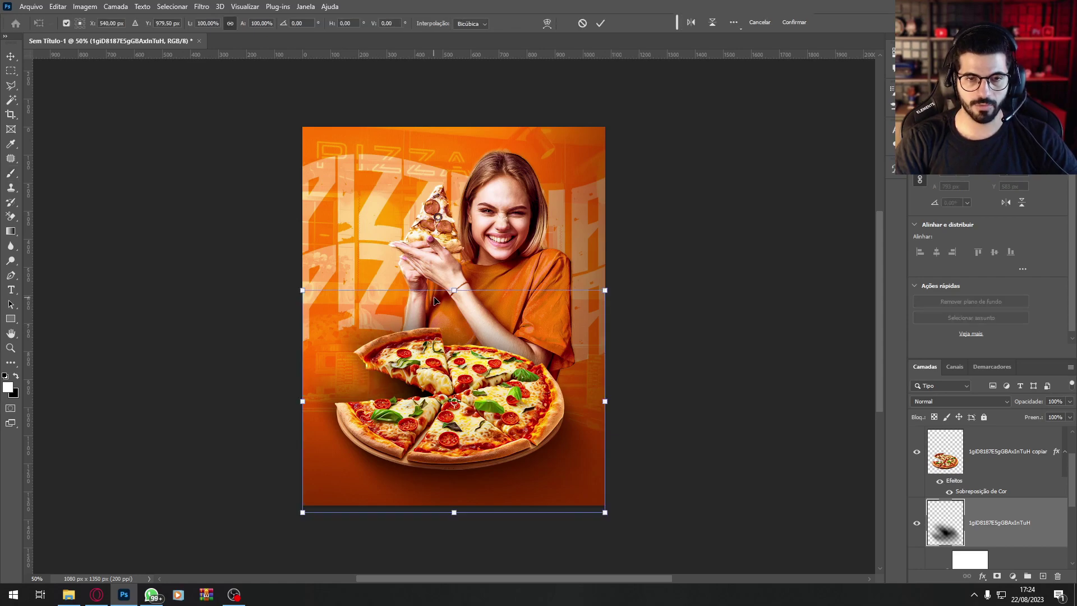
{"action": "left_click_drag", "start_coordinate": [453, 289], "coordinate": [459, 302]}
{"action": "left_click_drag", "start_coordinate": [501, 391], "coordinate": [506, 391]}
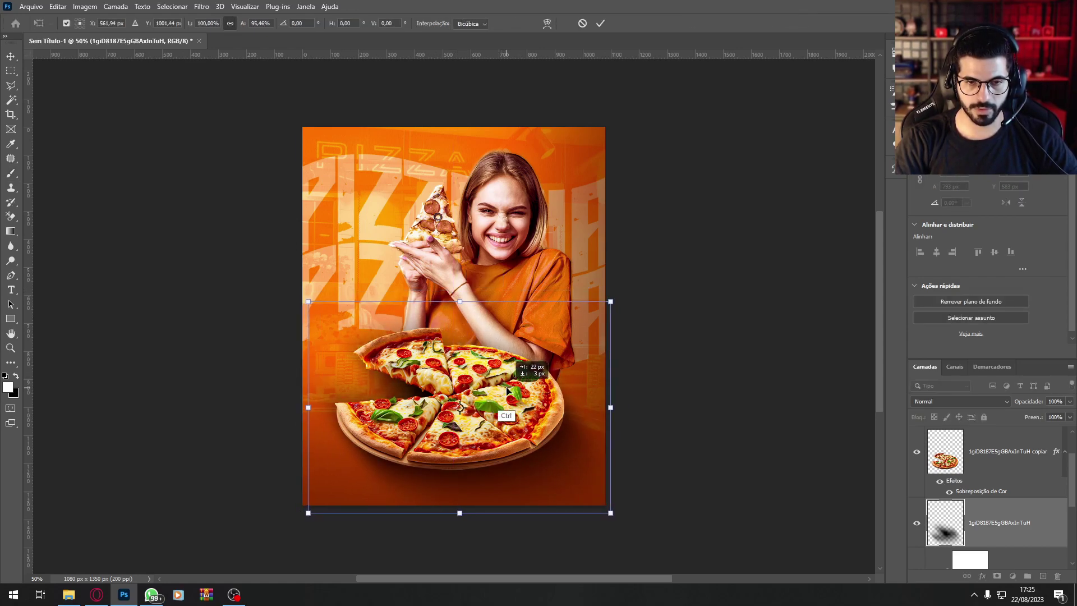
{"action": "key", "text": "Return"}
Step: Add a layer mask to the shadow and hide the part above the pizza with a soft 237 px black brush at 100% opacity and flow
{"action": "key", "text": "b"}
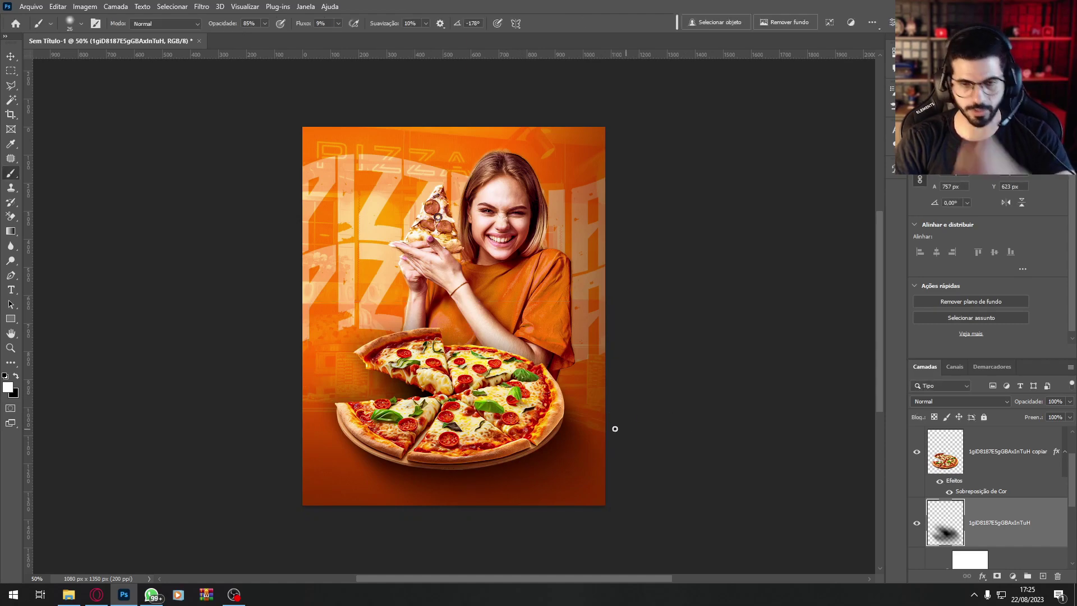
{"action": "left_click", "coordinate": [997, 576]}
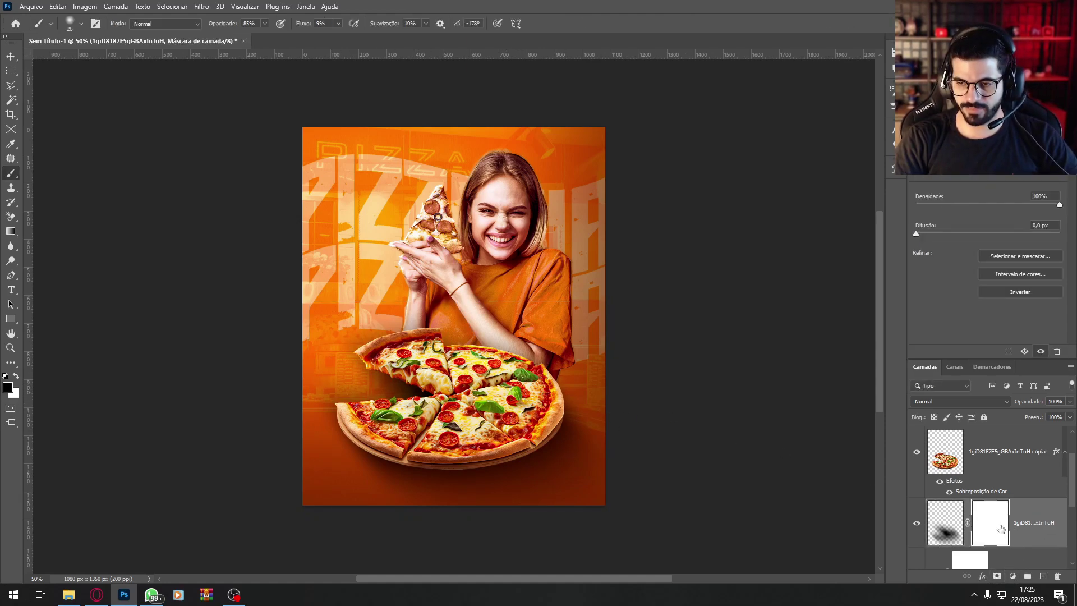
{"action": "left_click", "coordinate": [74, 22]}
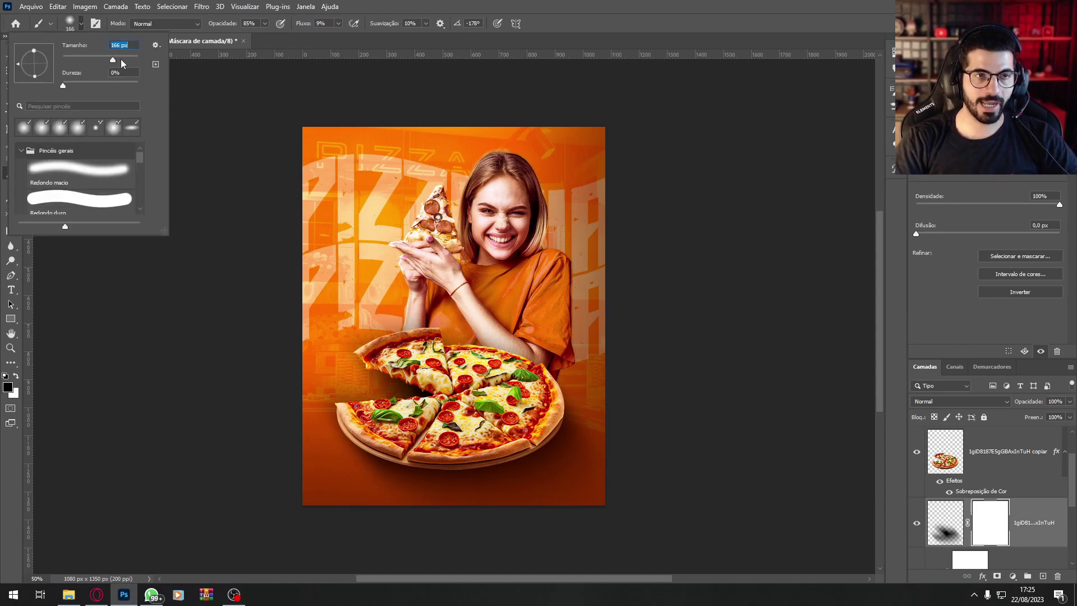
{"action": "left_click", "coordinate": [420, 309]}
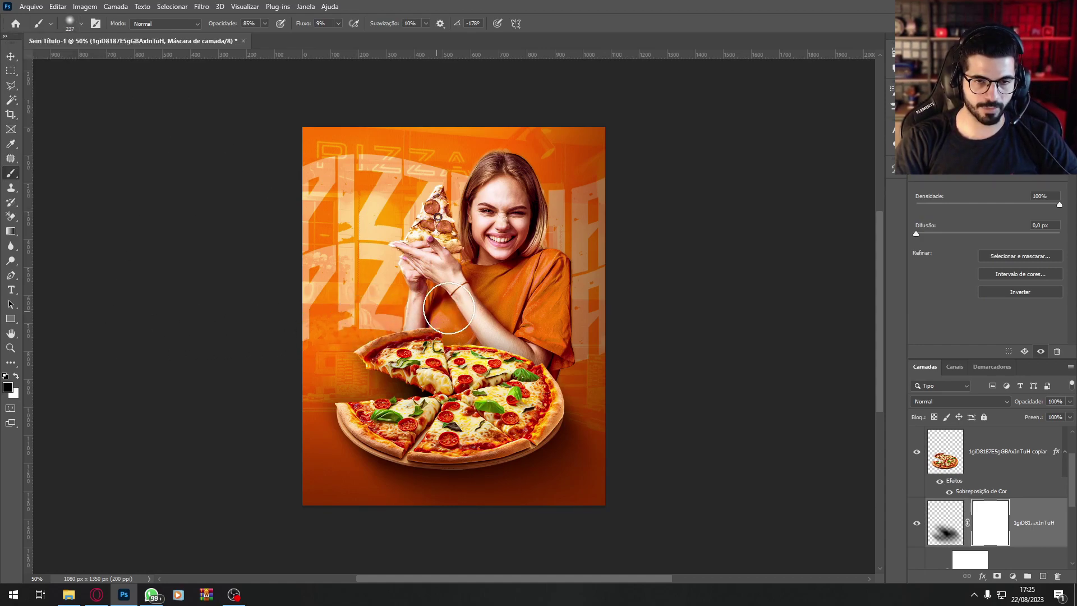
{"action": "left_click", "coordinate": [337, 23]}
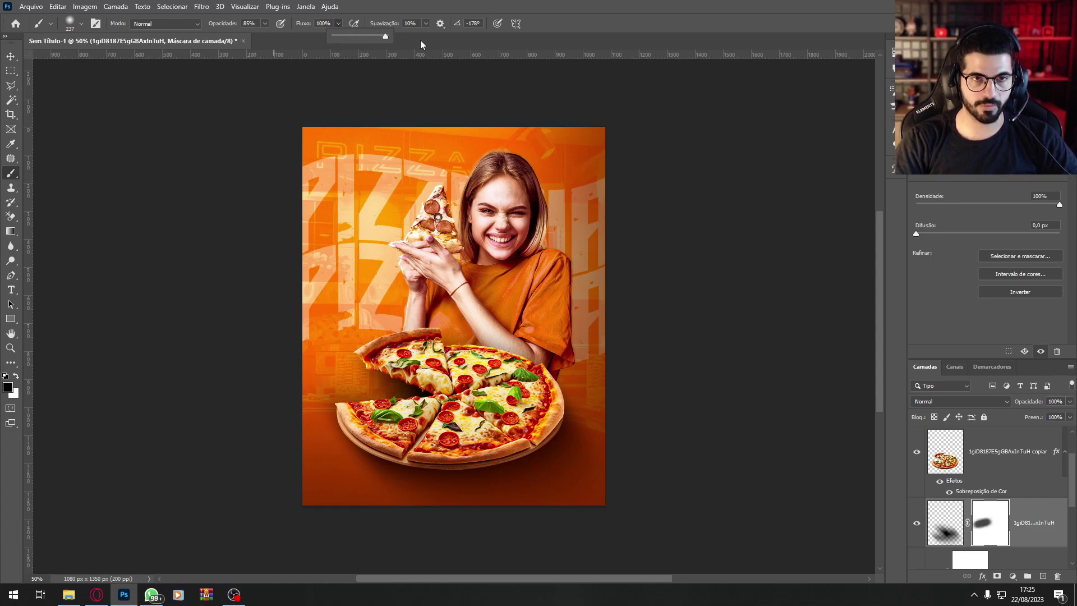
{"action": "left_click", "coordinate": [264, 24]}
{"action": "left_click", "coordinate": [484, 295]}
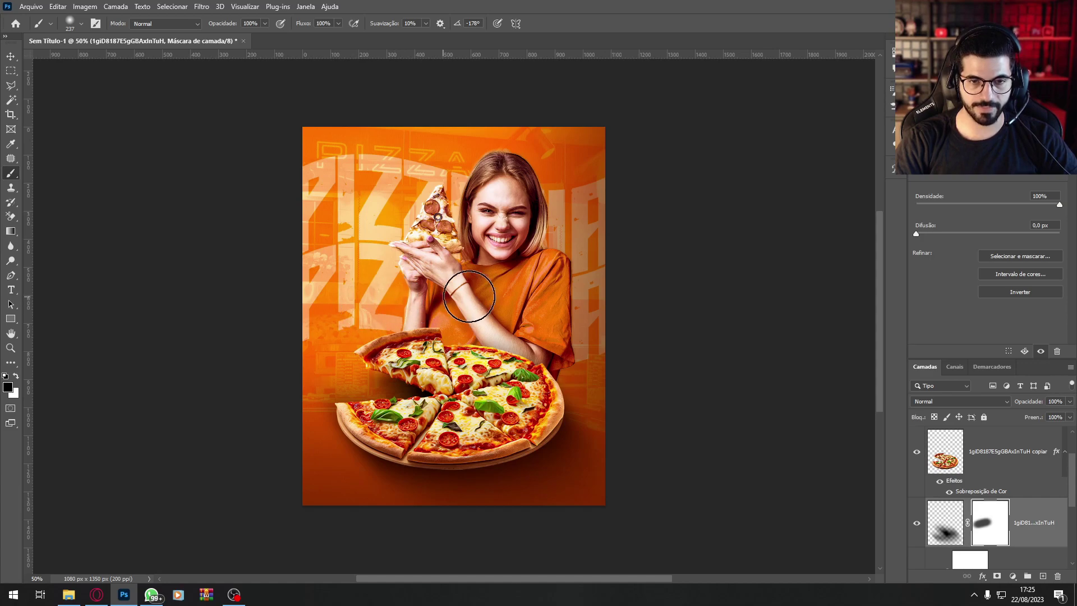
{"action": "mouse_move", "coordinate": [528, 338]}
{"action": "left_mouse_down"}
{"action": "mouse_move", "coordinate": [596, 363]}
{"action": "mouse_move", "coordinate": [360, 291]}
{"action": "left_mouse_up"}
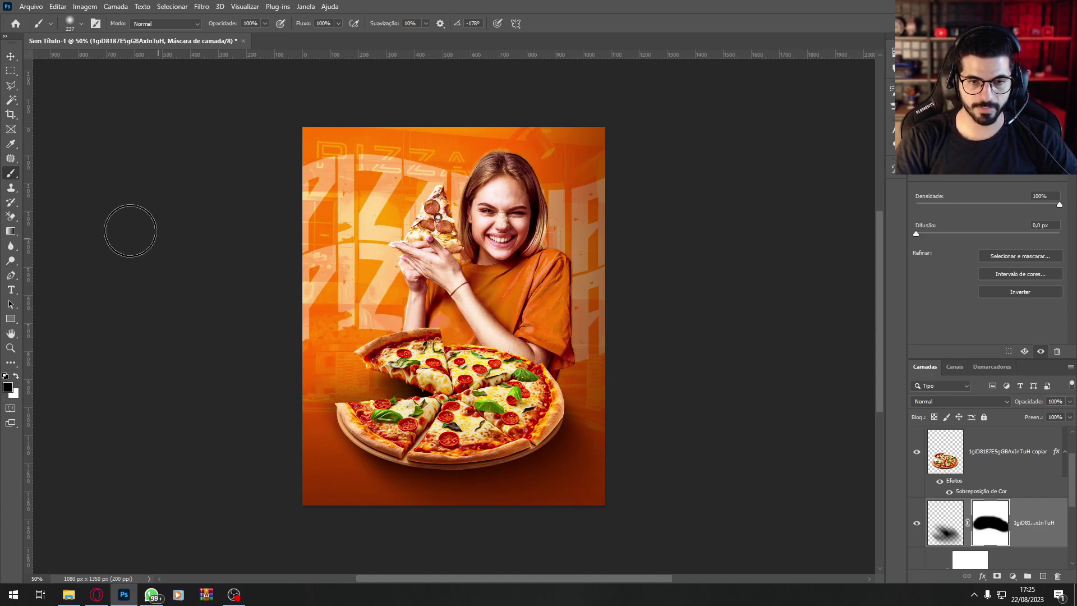
Step: Mask out the stray shadow beside the pizza's left edge with a soft 59 px brush
{"action": "left_click", "coordinate": [78, 26]}
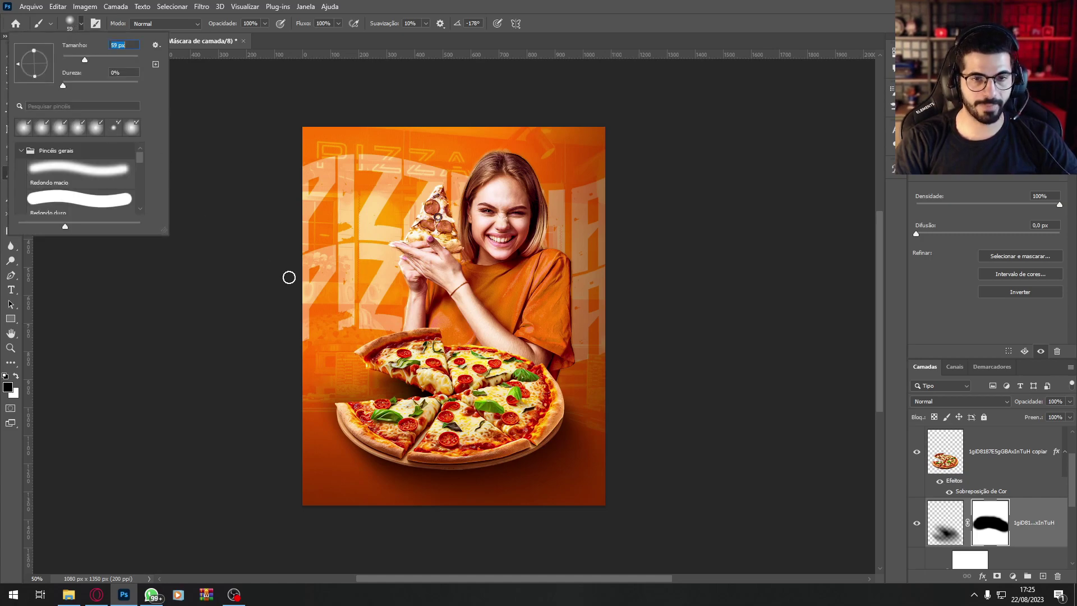
{"action": "key", "text": "Return"}
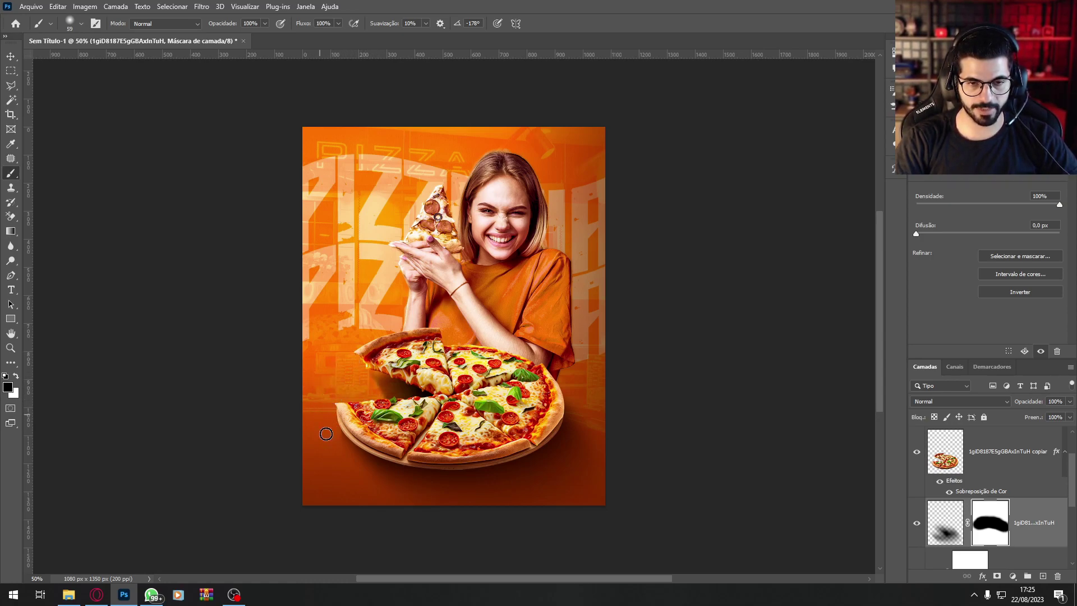
{"action": "left_click_drag", "start_coordinate": [365, 480], "coordinate": [519, 530]}
{"action": "key", "text": "ctrl+z"}
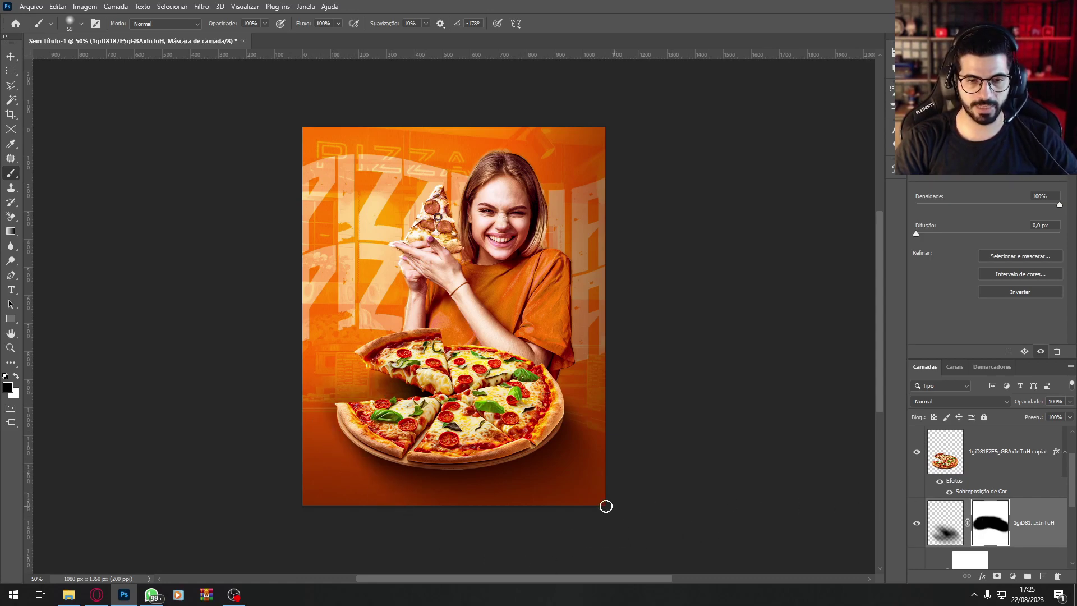
Step: Apply another Box Blur of 38 px radius to the masked shadow's image
{"action": "left_click", "coordinate": [954, 530]}
{"action": "left_click", "coordinate": [205, 8]}
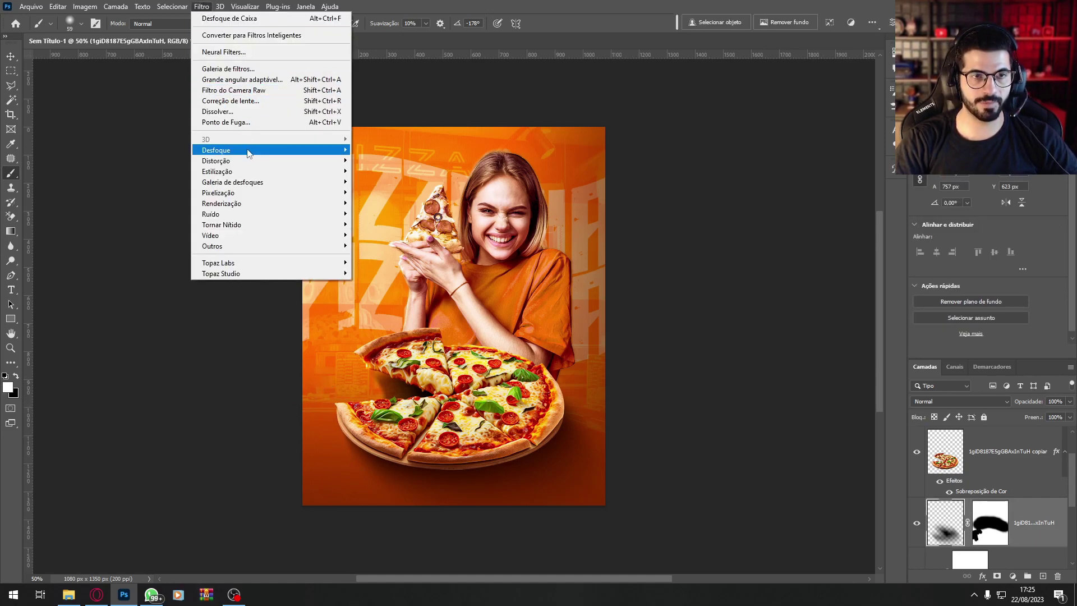
{"action": "mouse_move", "coordinate": [314, 147]}
{"action": "left_click", "coordinate": [392, 161]}
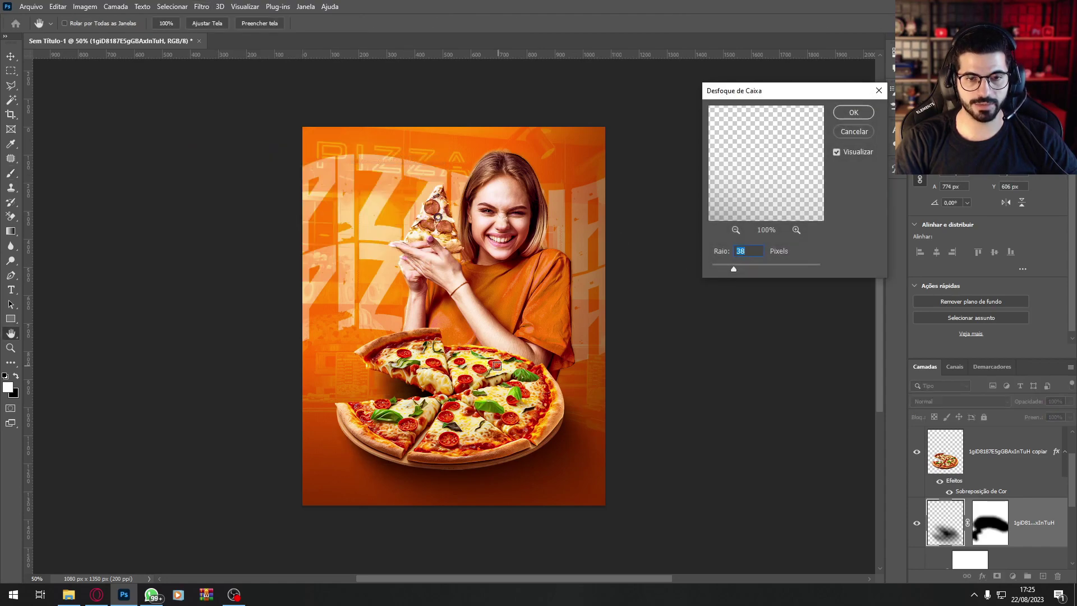
{"action": "left_click", "coordinate": [854, 112]}
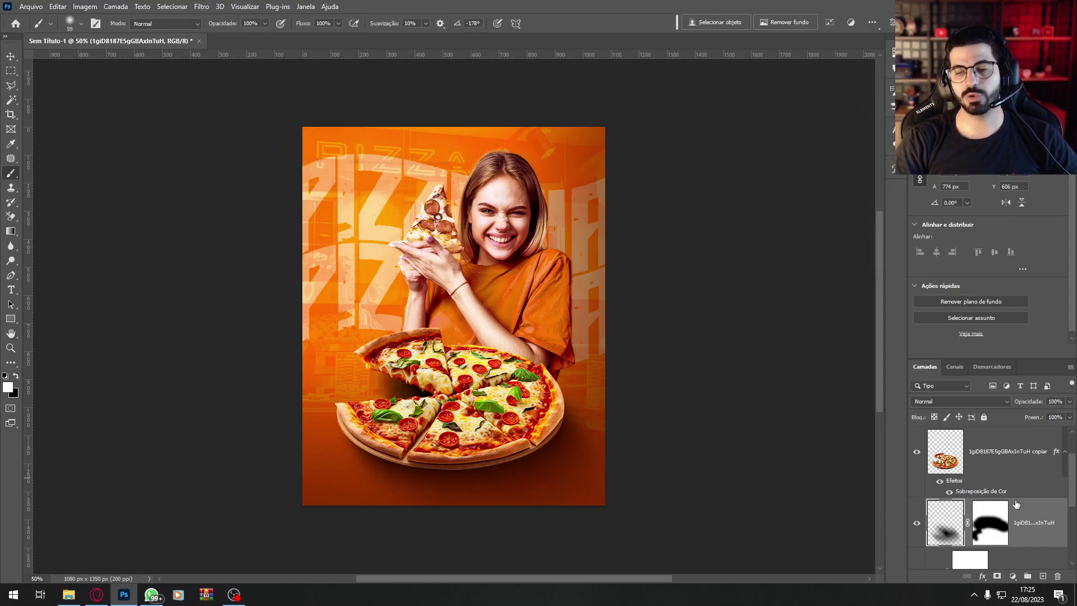
Step: Set the shadow layer's fill to 75% and mask out the shadow in the gap between the pizza slices
{"action": "left_click", "coordinate": [1056, 429]}
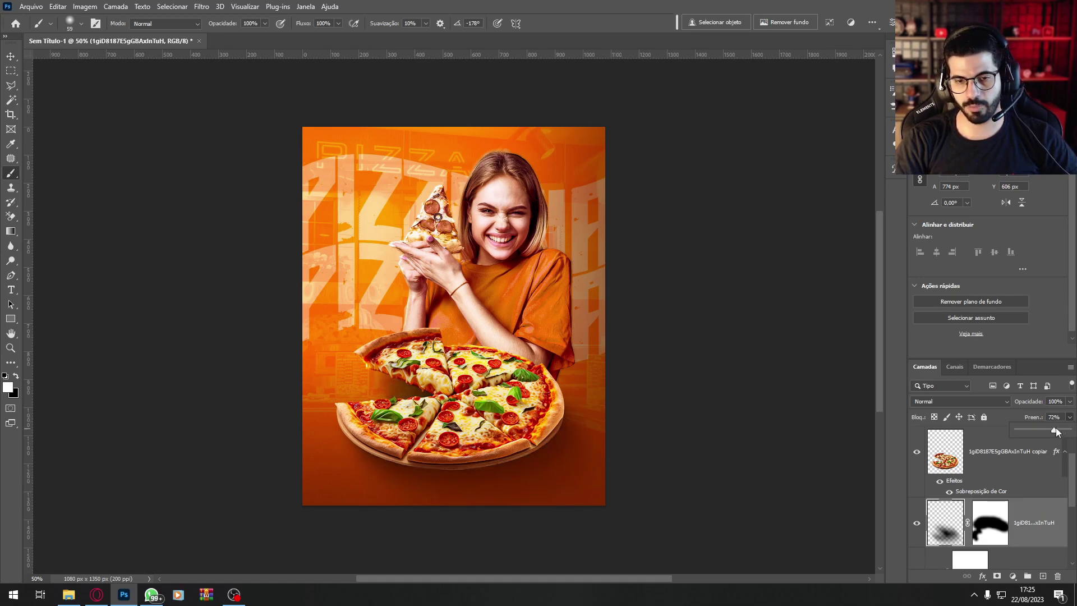
{"action": "left_click", "coordinate": [979, 524]}
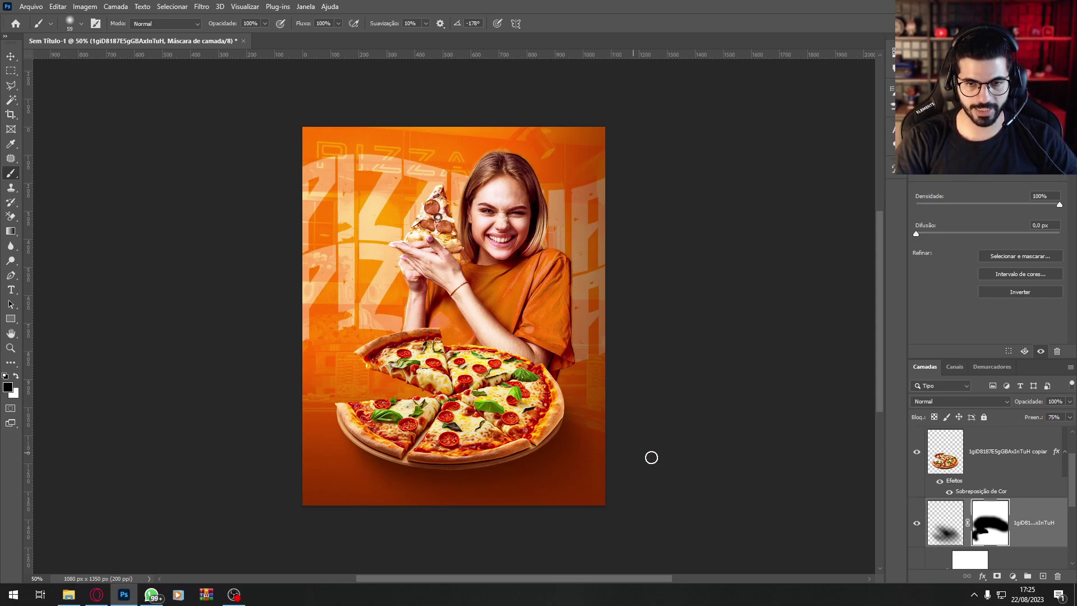
{"action": "left_click", "coordinate": [1044, 525]}
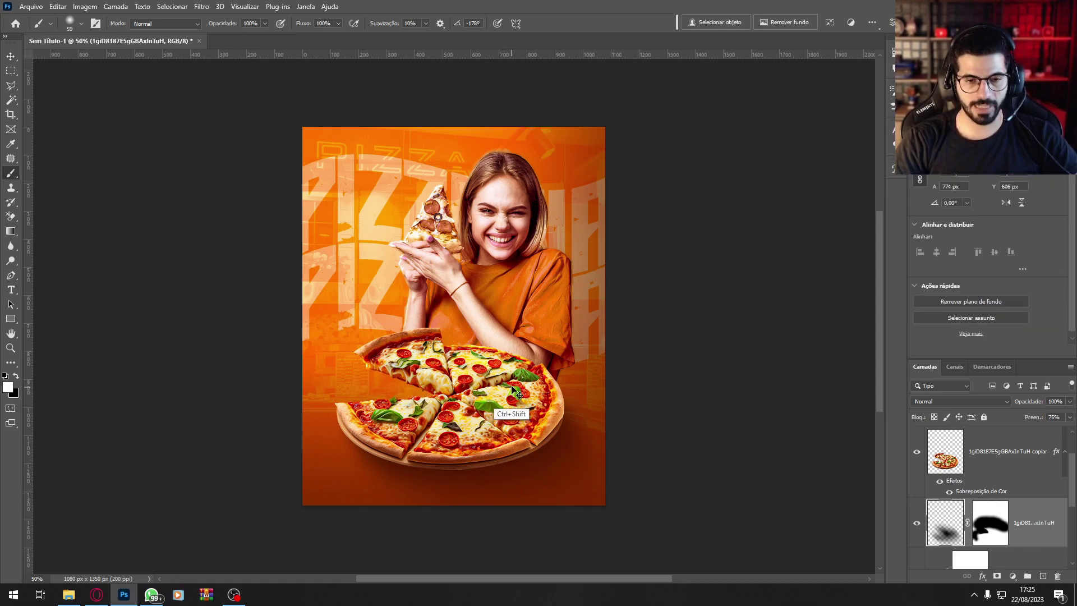
Step: Create a new layer and paint a black shadow along the pizza's lower crust with a flattened, soft 282 px brush
{"action": "key", "text": "ctrl+shift+n"}
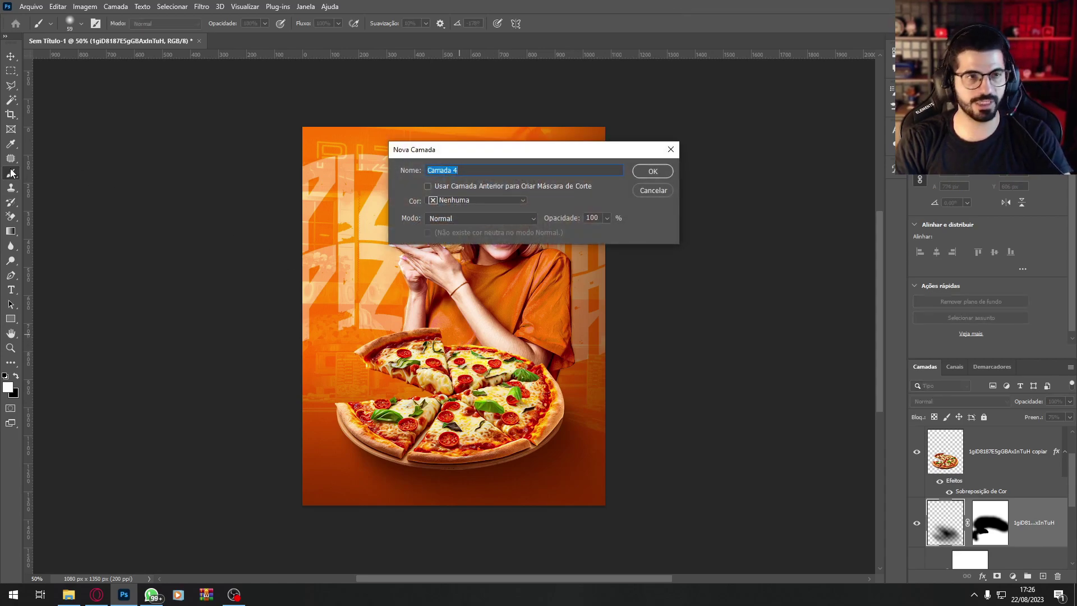
{"action": "key", "text": "Return"}
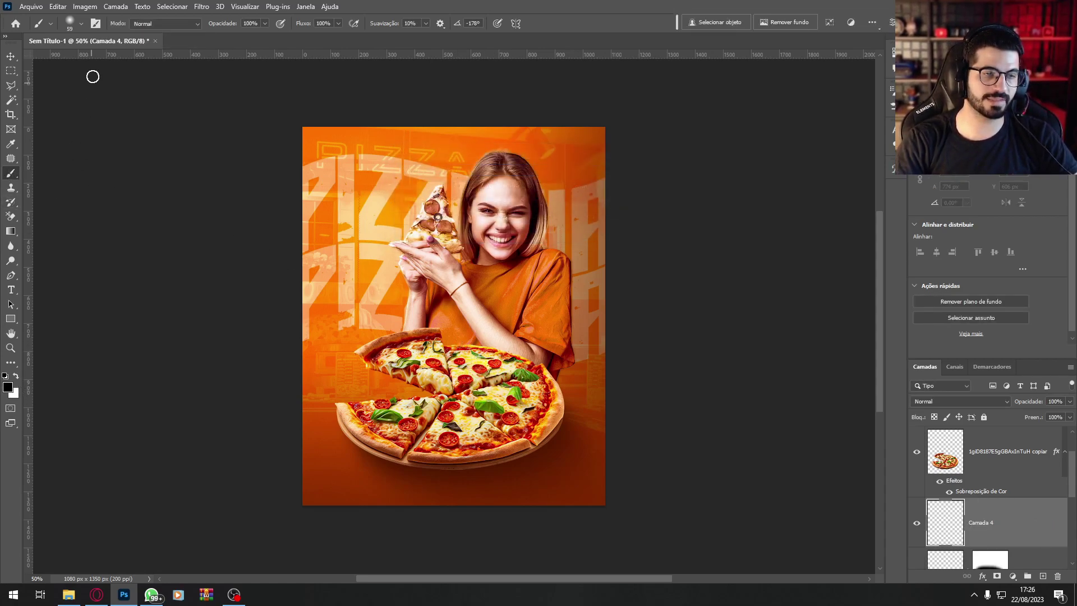
{"action": "left_click", "coordinate": [70, 28]}
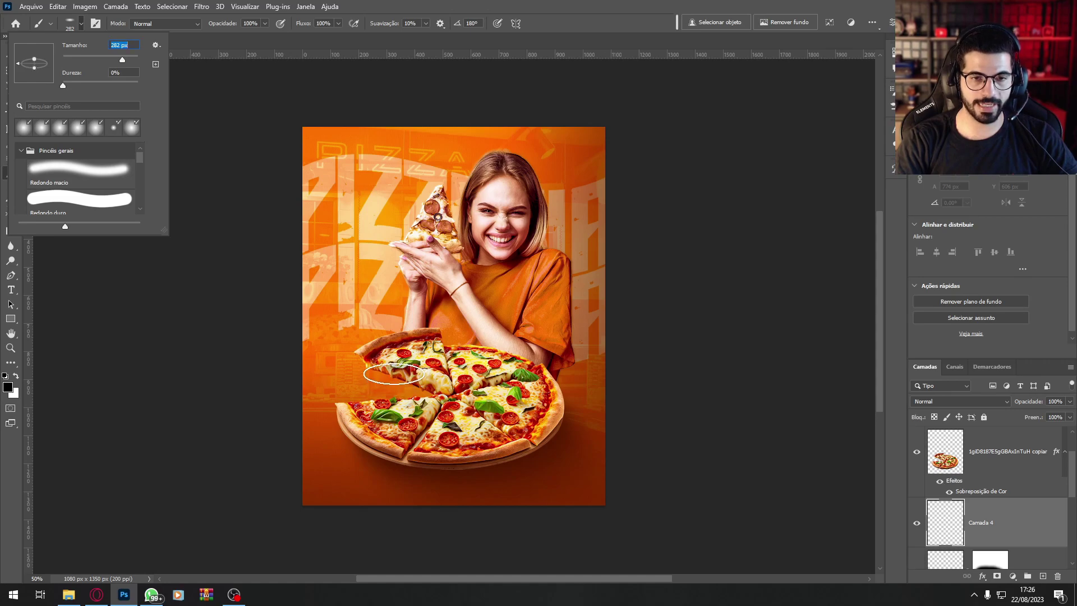
{"action": "left_click", "coordinate": [396, 379]}
{"action": "key", "text": "ctrl+z"}
{"action": "left_click", "coordinate": [374, 439]}
{"action": "mouse_move", "coordinate": [374, 439]}
{"action": "left_mouse_down"}
{"action": "mouse_move", "coordinate": [410, 460]}
{"action": "mouse_move", "coordinate": [483, 460]}
{"action": "mouse_move", "coordinate": [507, 458]}
{"action": "mouse_move", "coordinate": [530, 431]}
{"action": "left_mouse_up"}
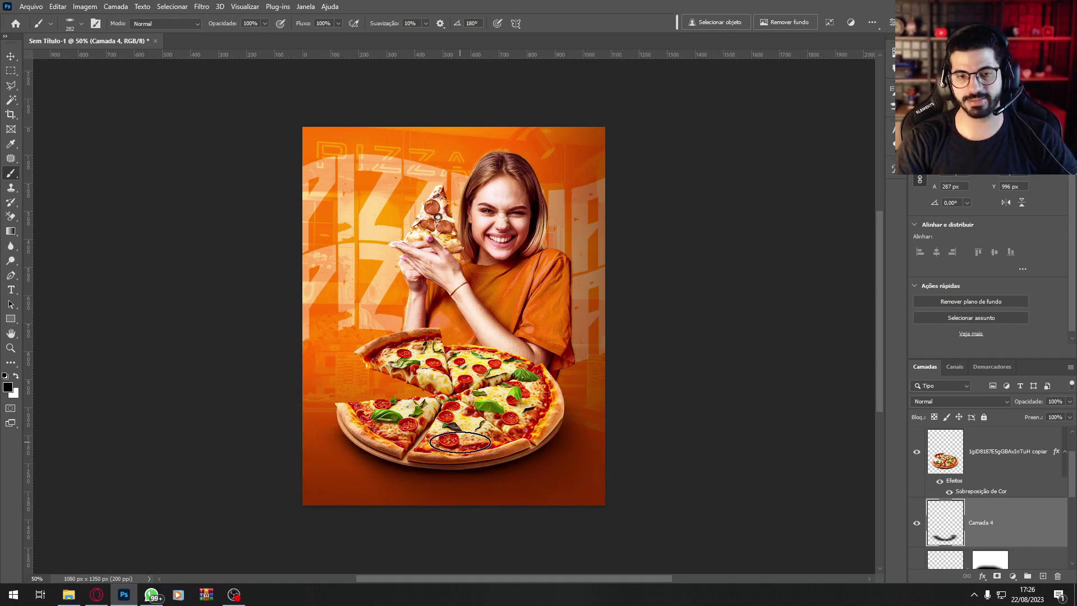
Step: Paint black shading beneath the raised slice in the pizza's gap and set the layer's fill to 53%
{"action": "mouse_move", "coordinate": [416, 380]}
{"action": "left_mouse_down"}
{"action": "mouse_move", "coordinate": [427, 402]}
{"action": "mouse_move", "coordinate": [390, 403]}
{"action": "left_mouse_up"}
{"action": "key", "text": "ctrl+z"}
{"action": "mouse_move", "coordinate": [422, 386]}
{"action": "left_mouse_down"}
{"action": "mouse_move", "coordinate": [395, 370]}
{"action": "mouse_move", "coordinate": [468, 405]}
{"action": "left_mouse_up"}
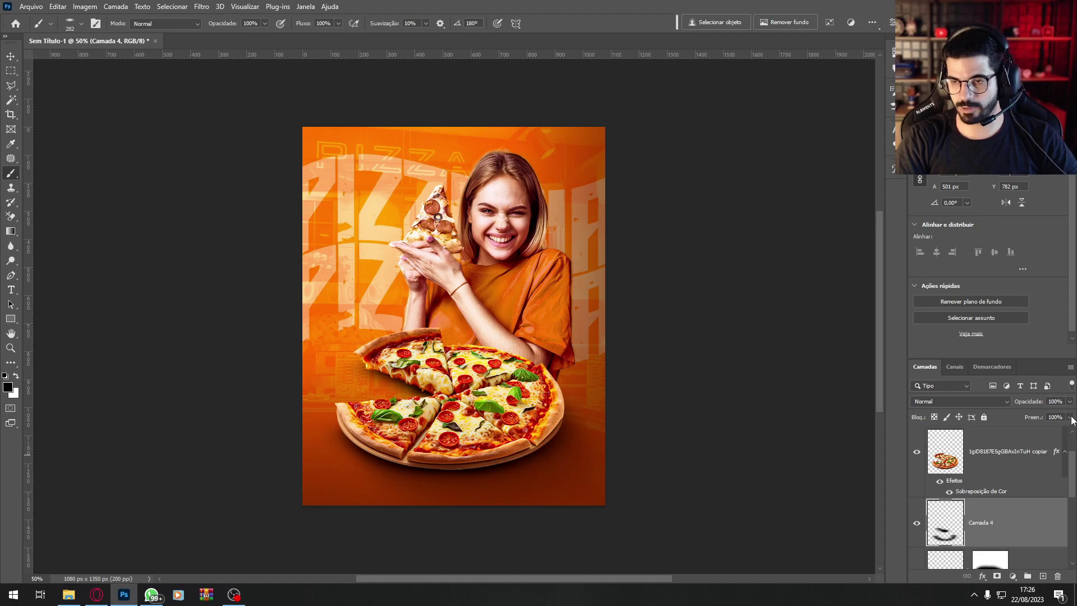
{"action": "left_click_drag", "start_coordinate": [1054, 431], "coordinate": [1048, 433]}
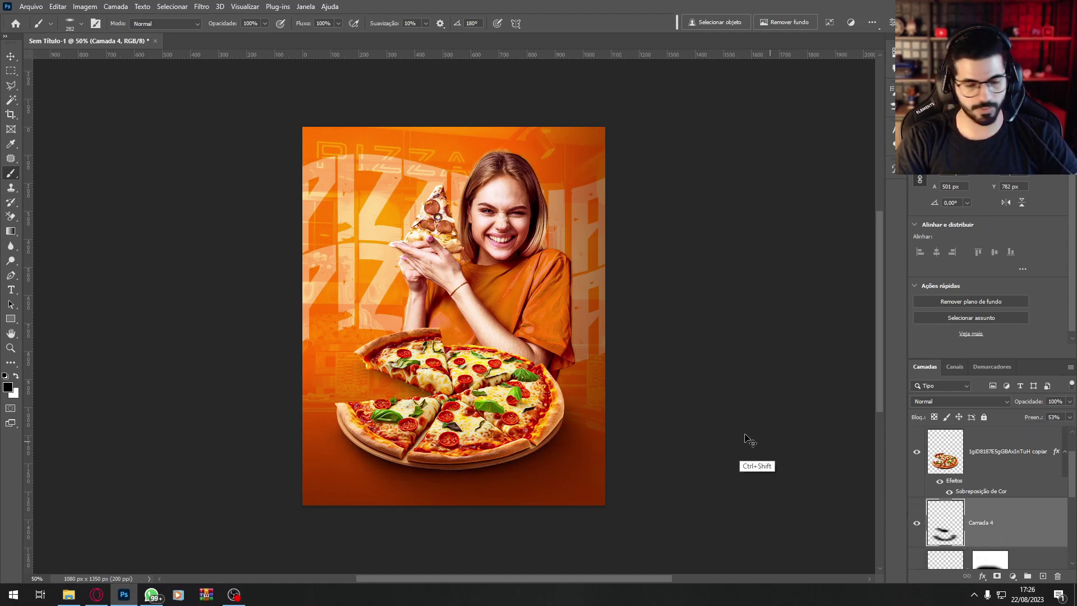
Step: Create another new layer and paint a darker black contact shadow under the raised slice
{"action": "key", "text": "ctrl+shift+n"}
{"action": "key", "text": "Return"}
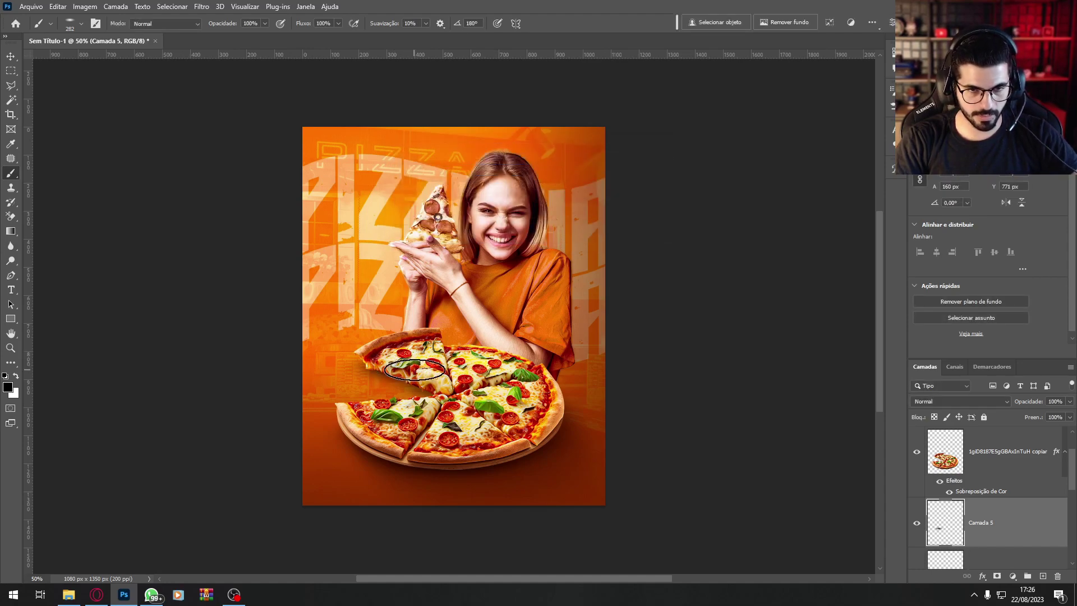
{"action": "mouse_move", "coordinate": [426, 374]}
{"action": "left_mouse_down"}
{"action": "mouse_move", "coordinate": [474, 387]}
{"action": "mouse_move", "coordinate": [429, 365]}
{"action": "mouse_move", "coordinate": [439, 375]}
{"action": "left_mouse_up"}
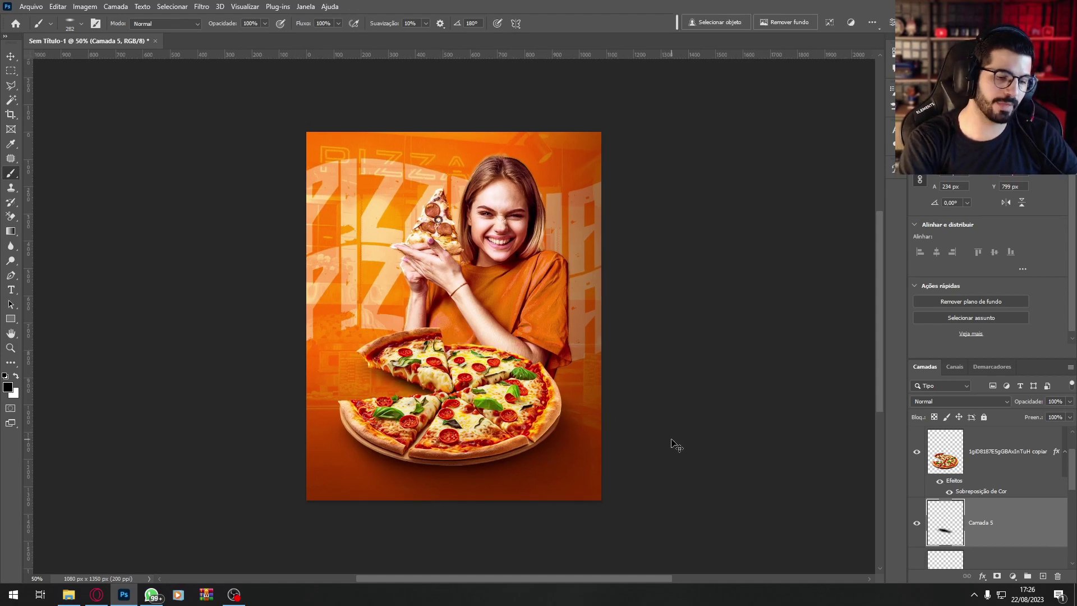
Step: Merge the painted shadow layers Camada 4 and Camada 5 into one and compare the poster with and without them
{"action": "key", "text": "ctrl+minus"}
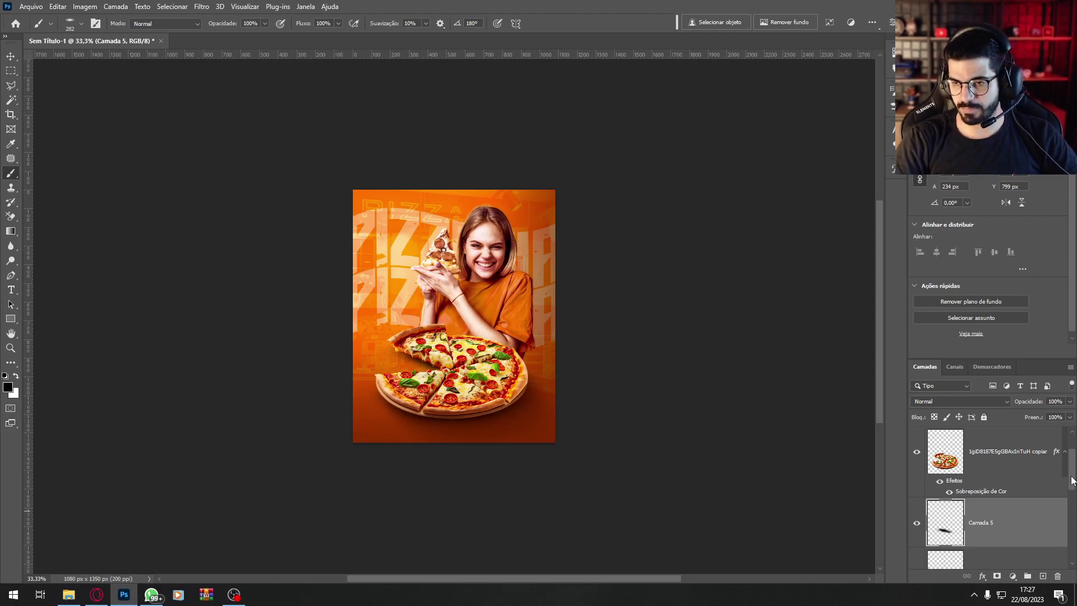
{"action": "scroll", "coordinate": [1072, 481], "scroll_direction": "down", "scroll_amount": 2}
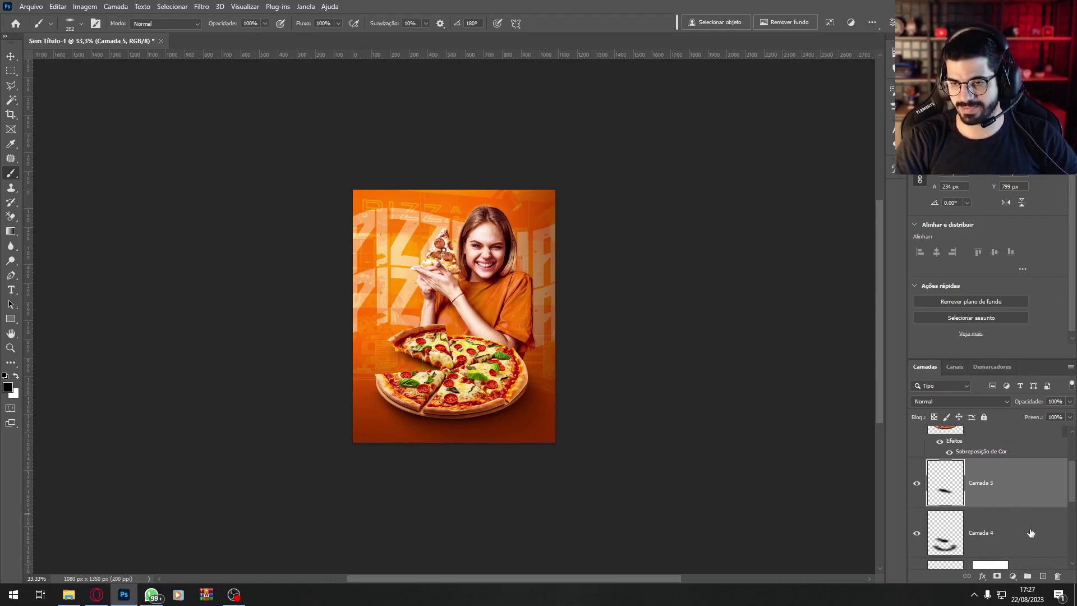
{"action": "left_click", "coordinate": [1013, 550], "text": "ctrl"}
{"action": "right_click", "coordinate": [1010, 499]}
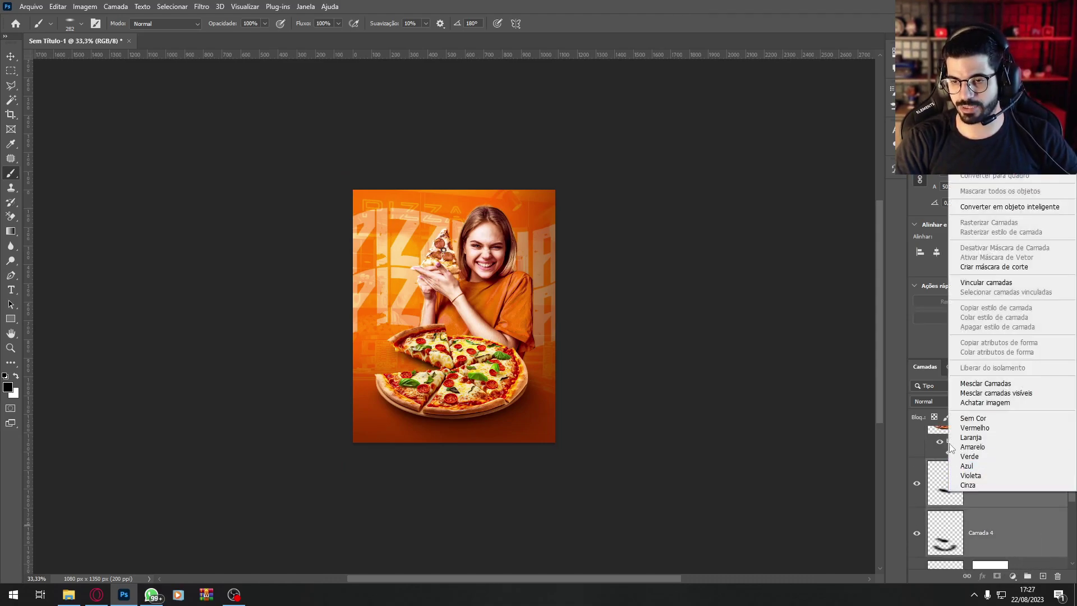
{"action": "left_click", "coordinate": [981, 382]}
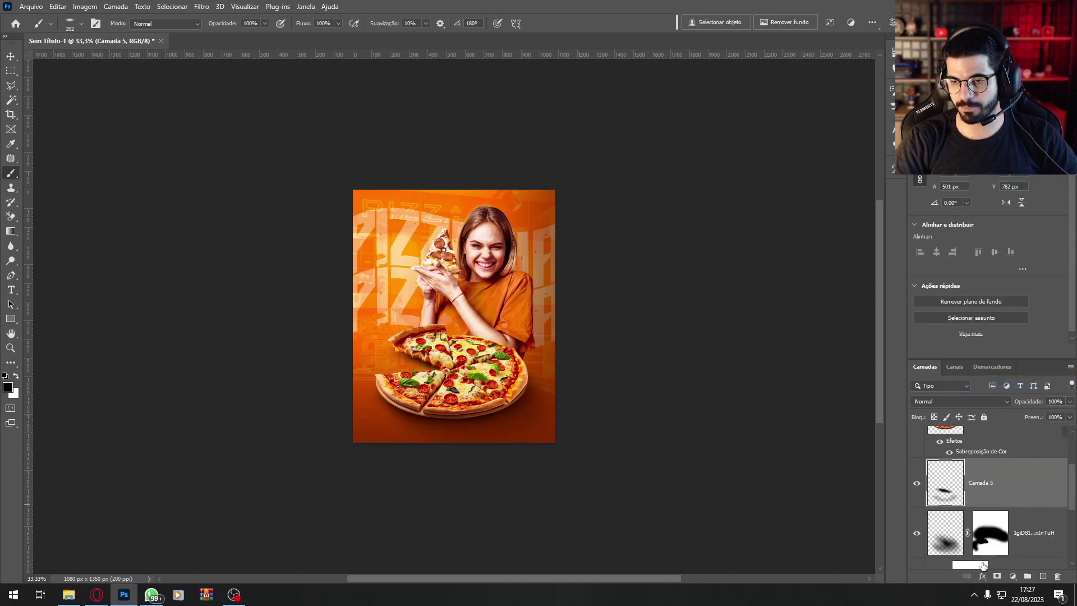
{"action": "left_click", "coordinate": [918, 483]}
{"action": "left_click", "coordinate": [918, 485]}
Step: Apply a Color Overlay to the Camada 5 shadow layer in dark brown 532101, sampled from the poster near the pizza
{"action": "left_click", "coordinate": [983, 576]}
{"action": "left_click", "coordinate": [998, 534]}
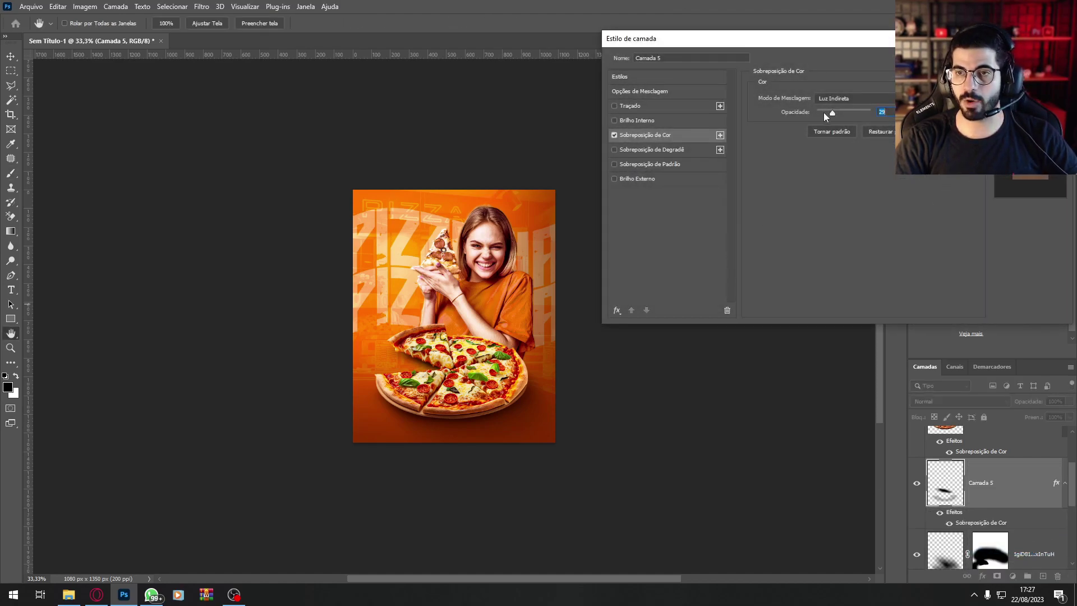
{"action": "left_click", "coordinate": [867, 101]}
{"action": "left_click", "coordinate": [846, 107]}
{"action": "left_click", "coordinate": [944, 99]}
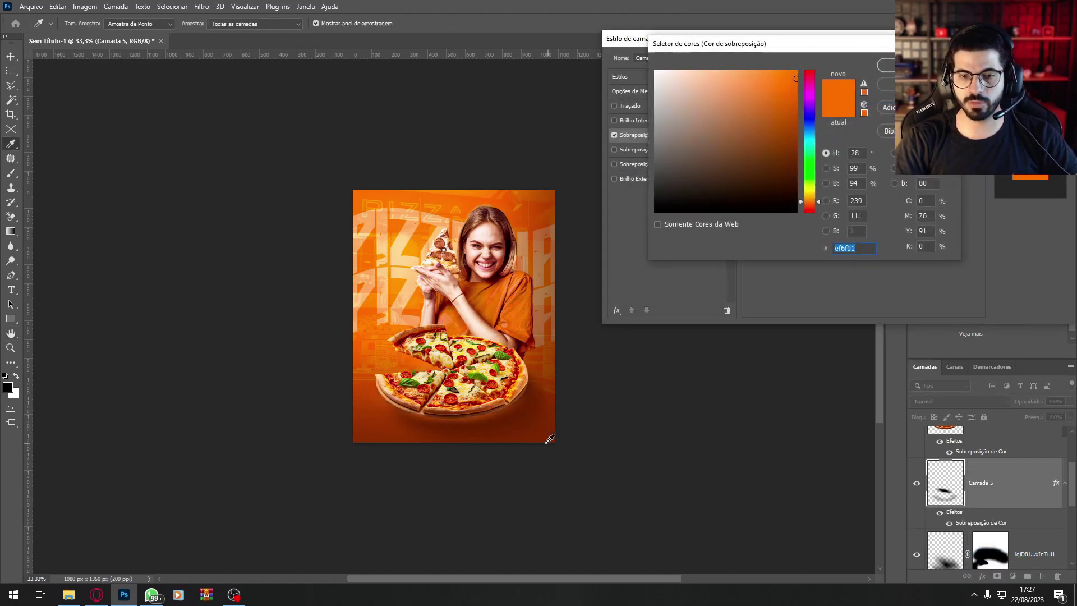
{"action": "left_click", "coordinate": [520, 410]}
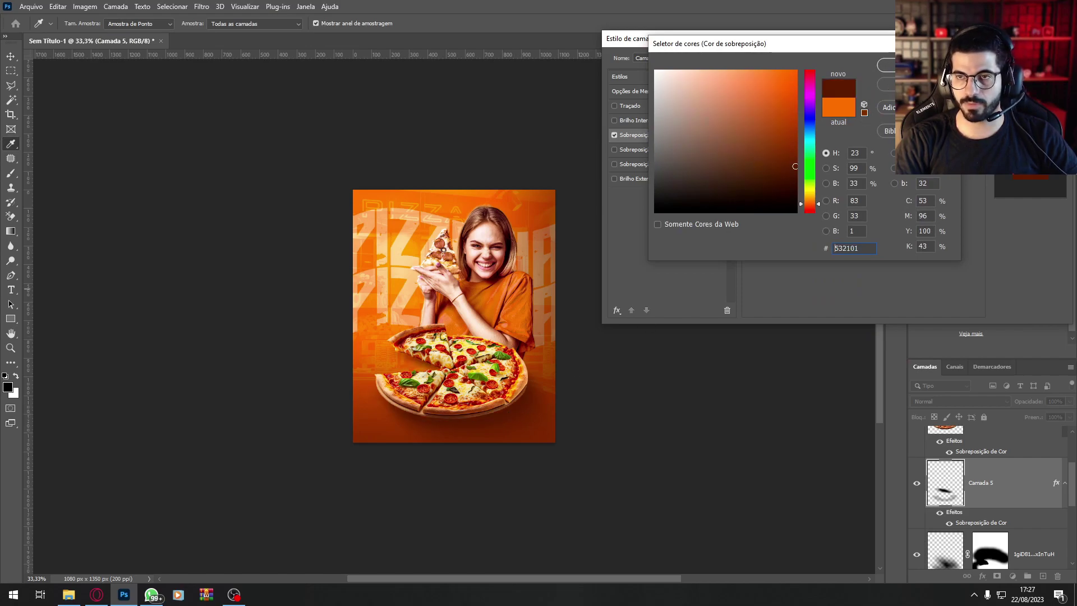
{"action": "left_click", "coordinate": [916, 65]}
{"action": "left_click", "coordinate": [1030, 57]}
Step: Rasterize the layer style of Camada 5 and set its blend mode to Multiplicação
{"action": "right_click", "coordinate": [1008, 477]}
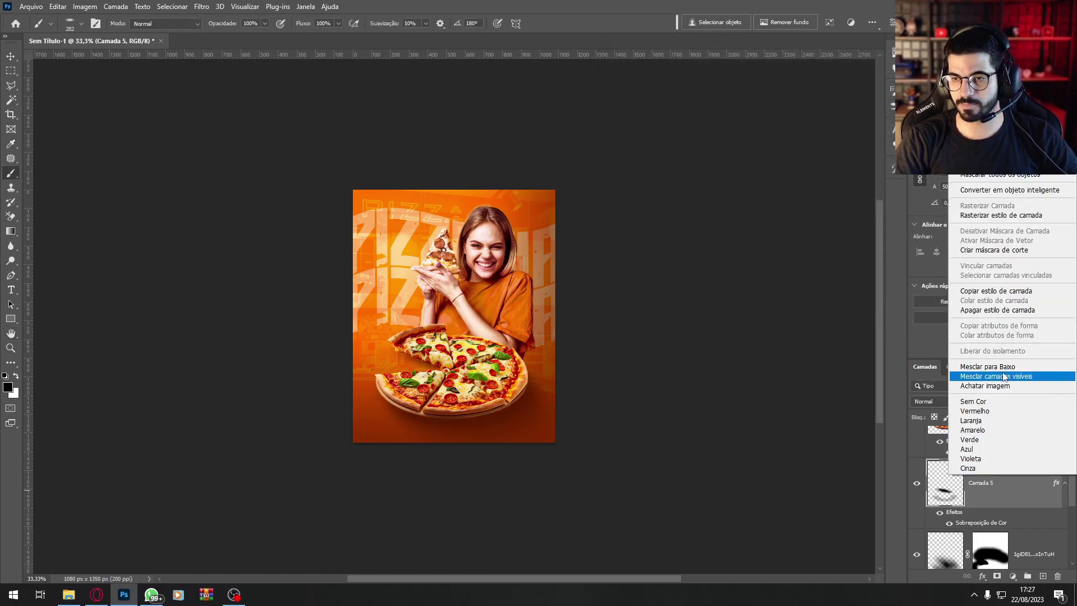
{"action": "key", "text": "Escape"}
{"action": "left_click", "coordinate": [947, 401]}
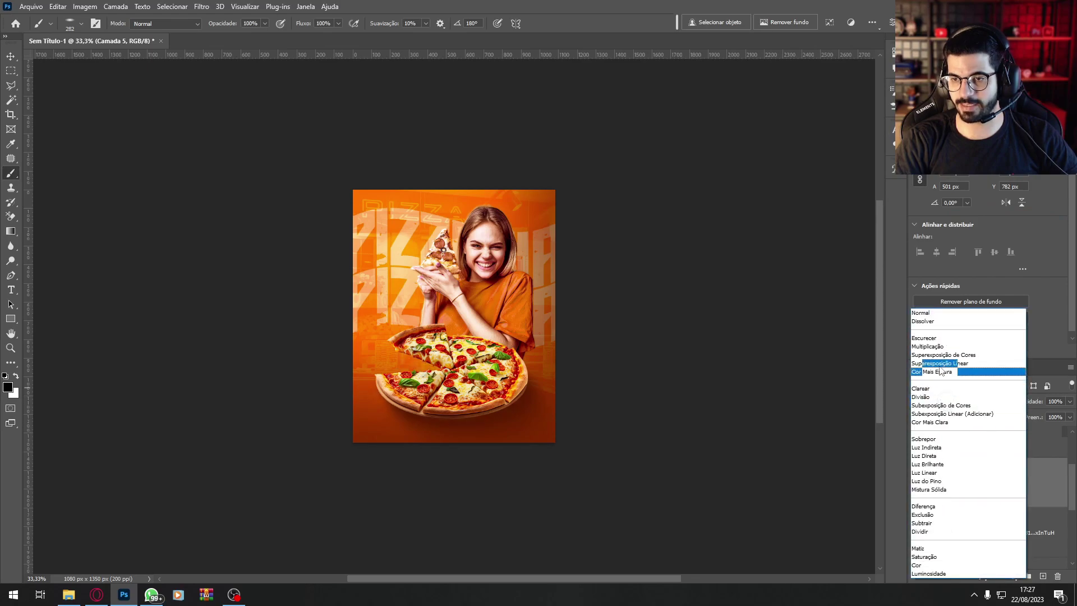
{"action": "left_click", "coordinate": [942, 346]}
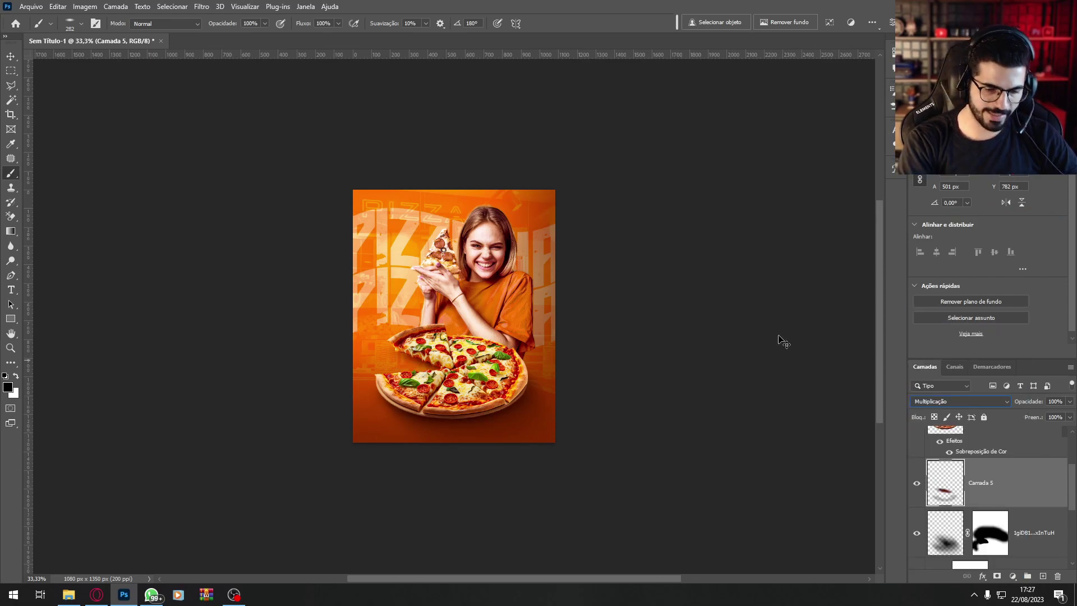
Step: Compare the pizza with and without the brown-tinted shadow on Camada 5
{"action": "key", "text": "ctrl+plus"}
{"action": "key", "text": "ctrl+plus"}
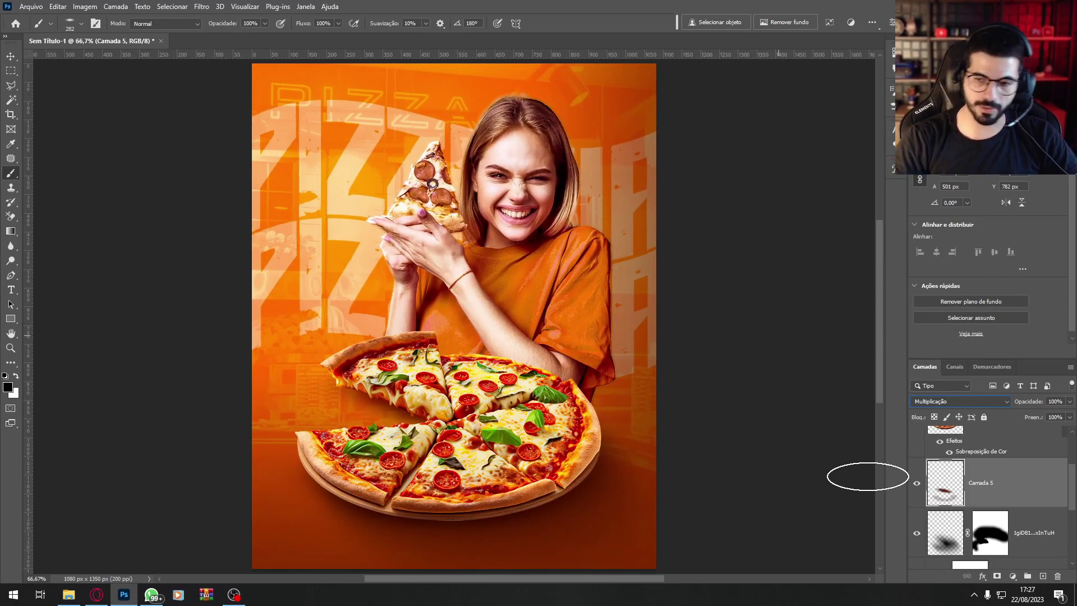
{"action": "left_click", "coordinate": [920, 482]}
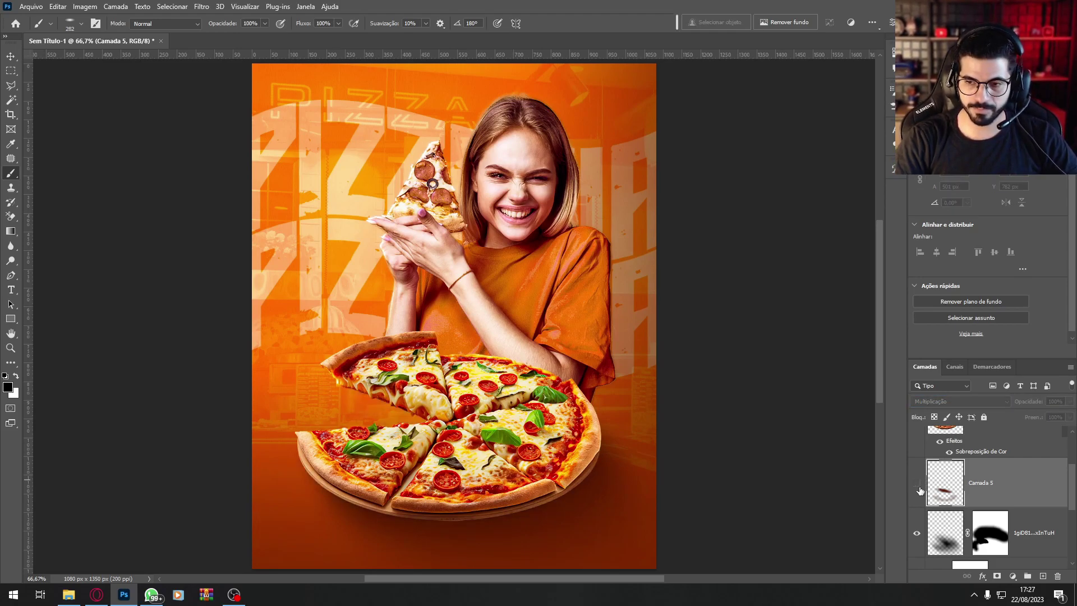
{"action": "left_click", "coordinate": [920, 490]}
{"action": "key", "text": "ctrl+minus"}
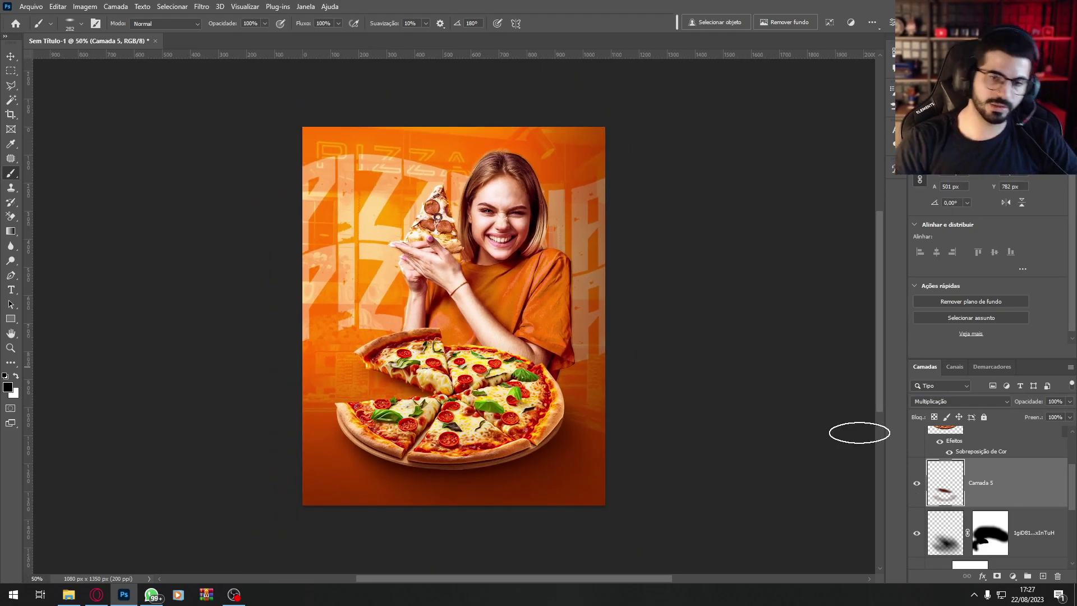
Step: Move the pizza slice smart object from above the FUNDO group to the top of the layer stack and leave it hidden
{"action": "left_click", "coordinate": [948, 430]}
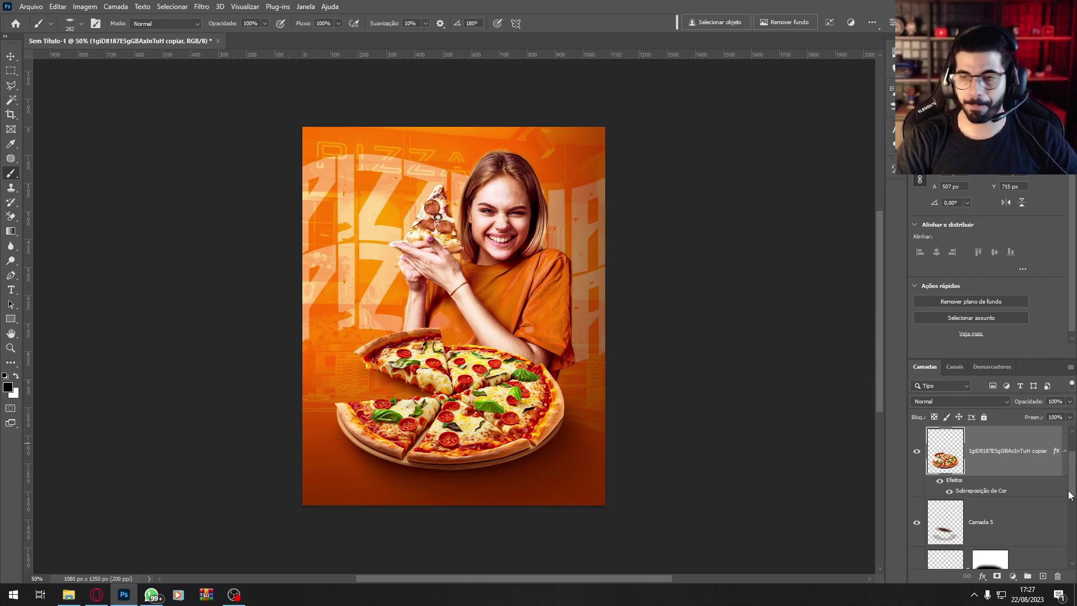
{"action": "left_click_drag", "start_coordinate": [1072, 479], "coordinate": [1072, 431]}
{"action": "left_click", "coordinate": [918, 454]}
{"action": "left_click", "coordinate": [919, 453]}
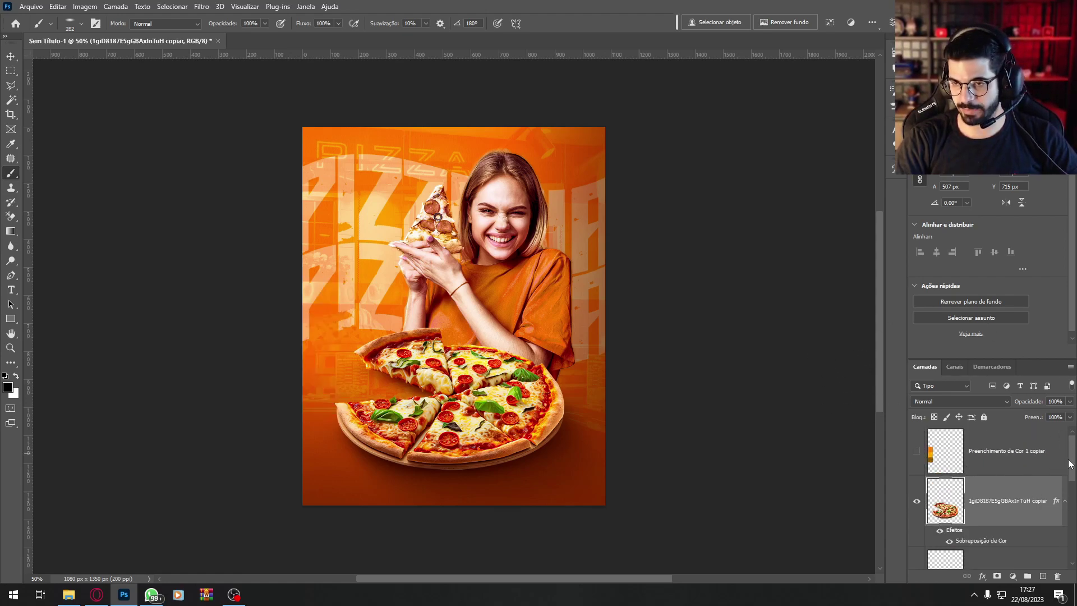
{"action": "left_click_drag", "start_coordinate": [1072, 464], "coordinate": [1072, 540]}
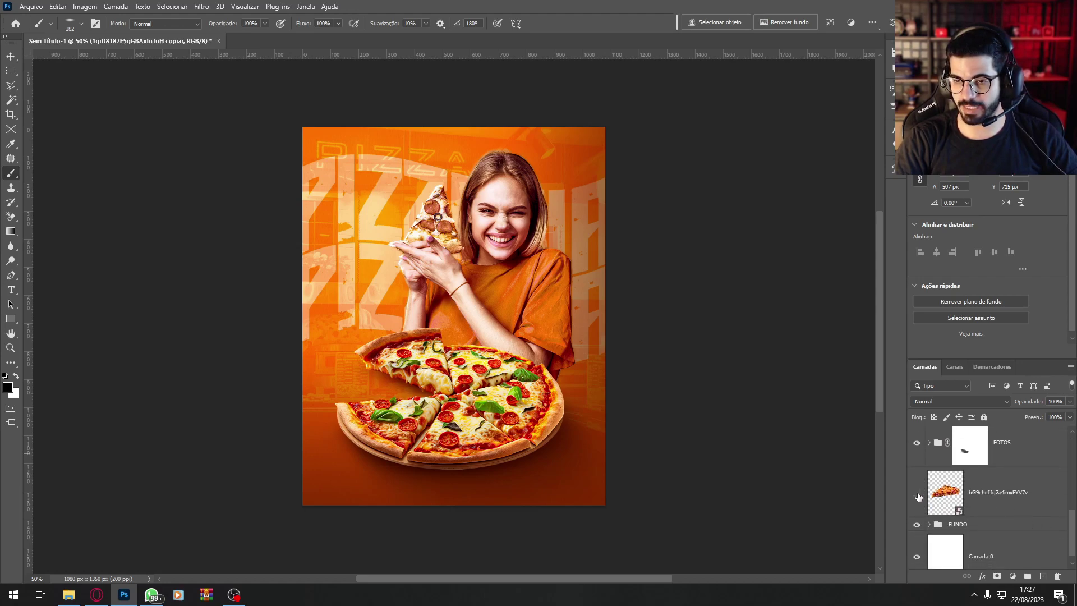
{"action": "left_click", "coordinate": [917, 494]}
{"action": "left_click_drag", "start_coordinate": [1018, 507], "coordinate": [940, 438]}
{"action": "left_click", "coordinate": [916, 450]}
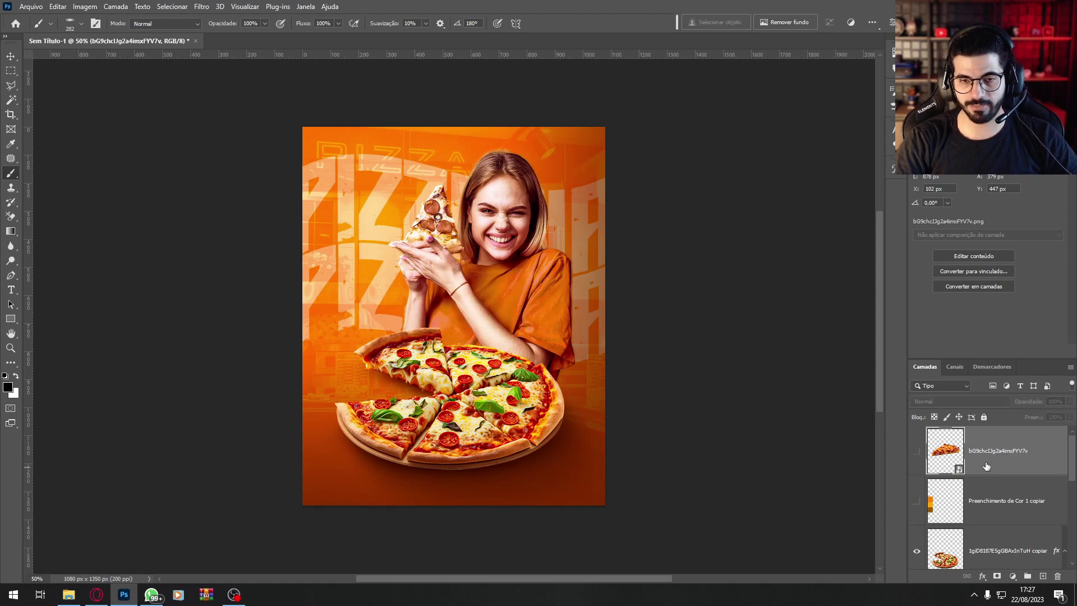
Step: Outline the pizza's front-centre slice on the pizza copy layer with the Polygonal Lasso and copy it to a new layer
{"action": "key", "text": "ctrl+plus"}
{"action": "key", "text": "ctrl+plus"}
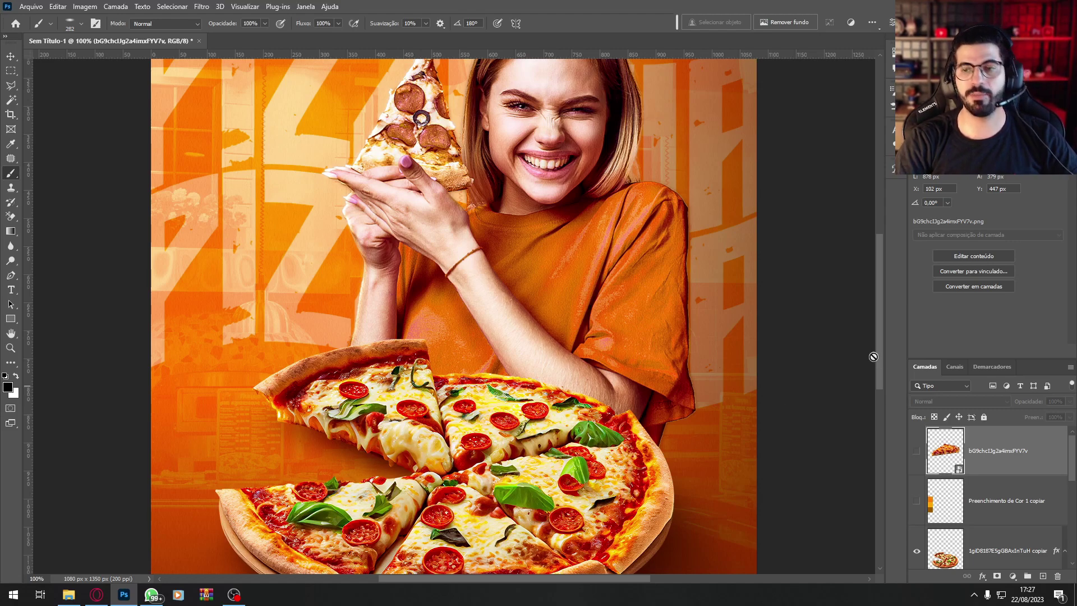
{"action": "left_click_drag", "start_coordinate": [880, 352], "coordinate": [874, 372]}
{"action": "left_click", "coordinate": [992, 536]}
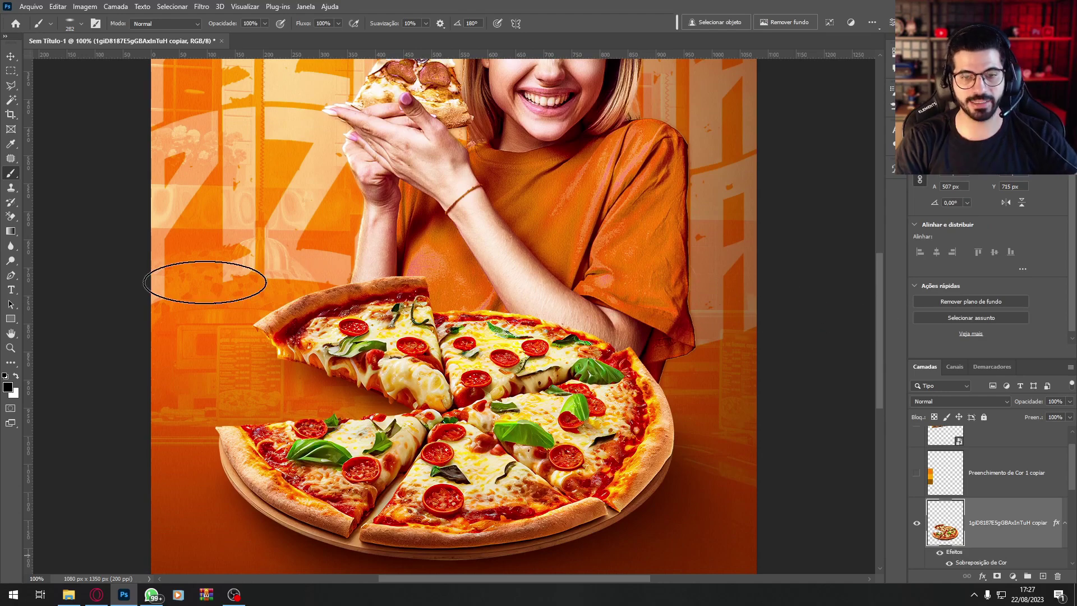
{"action": "left_click", "coordinate": [11, 85]}
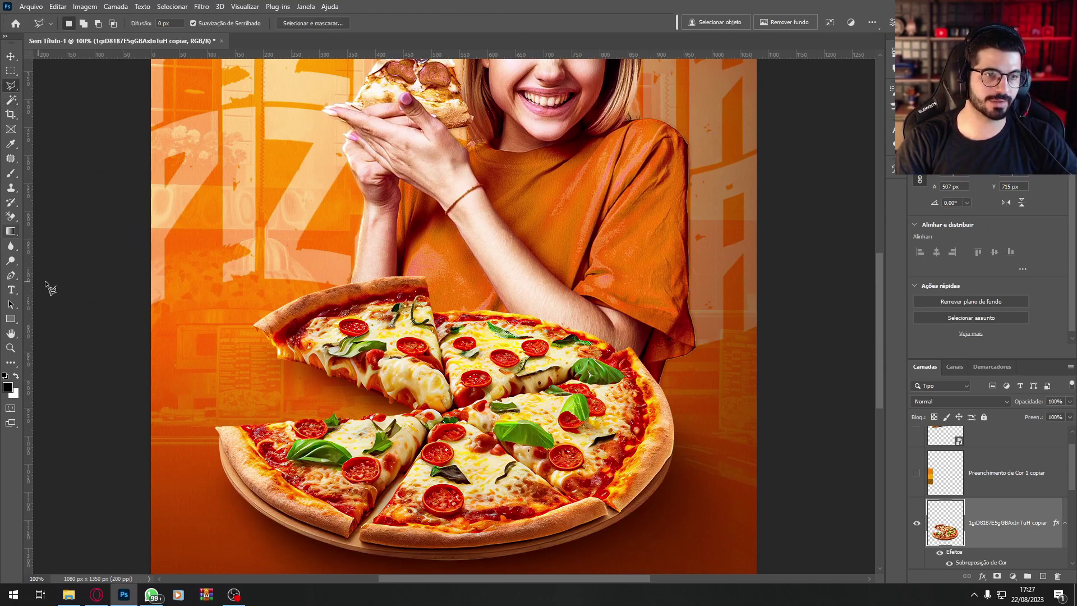
{"action": "left_click", "coordinate": [375, 520]}
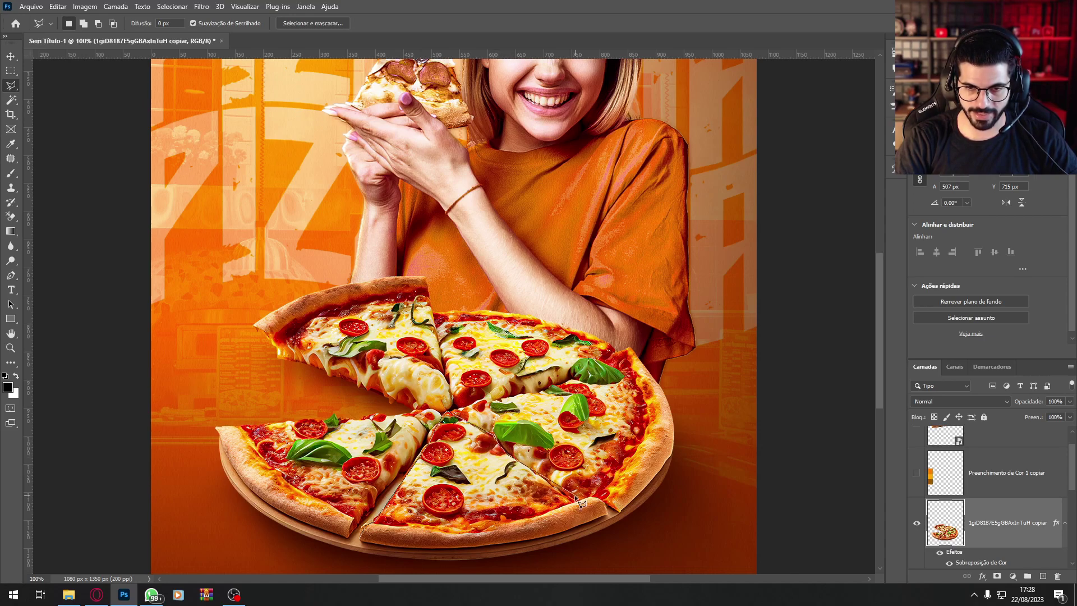
{"action": "left_click", "coordinate": [599, 500]}
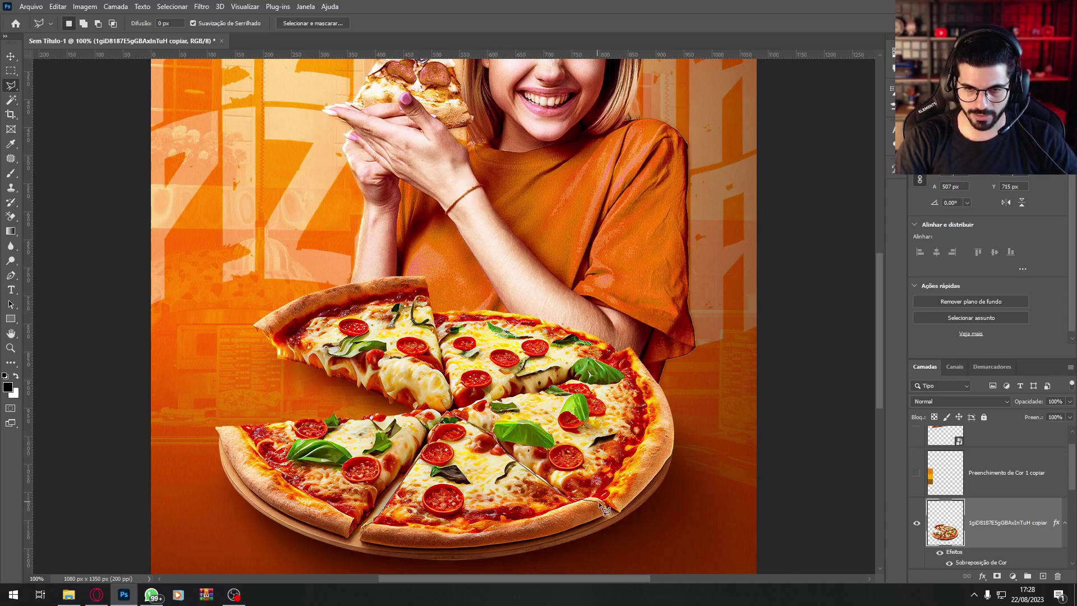
{"action": "left_click", "coordinate": [605, 514]}
{"action": "left_click", "coordinate": [592, 520]}
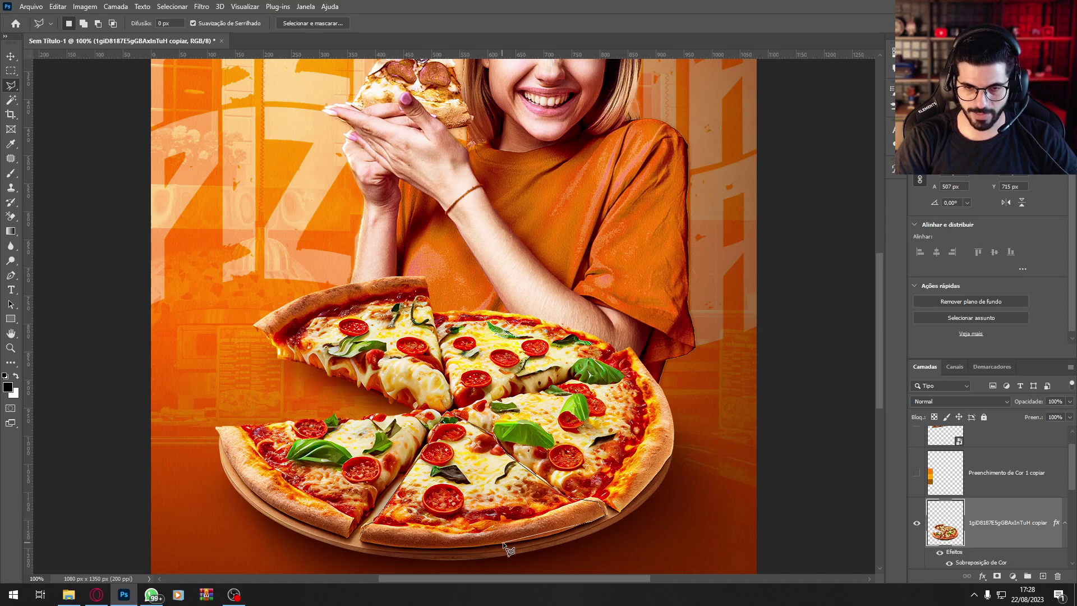
{"action": "left_click", "coordinate": [521, 540]}
{"action": "left_click", "coordinate": [424, 548]}
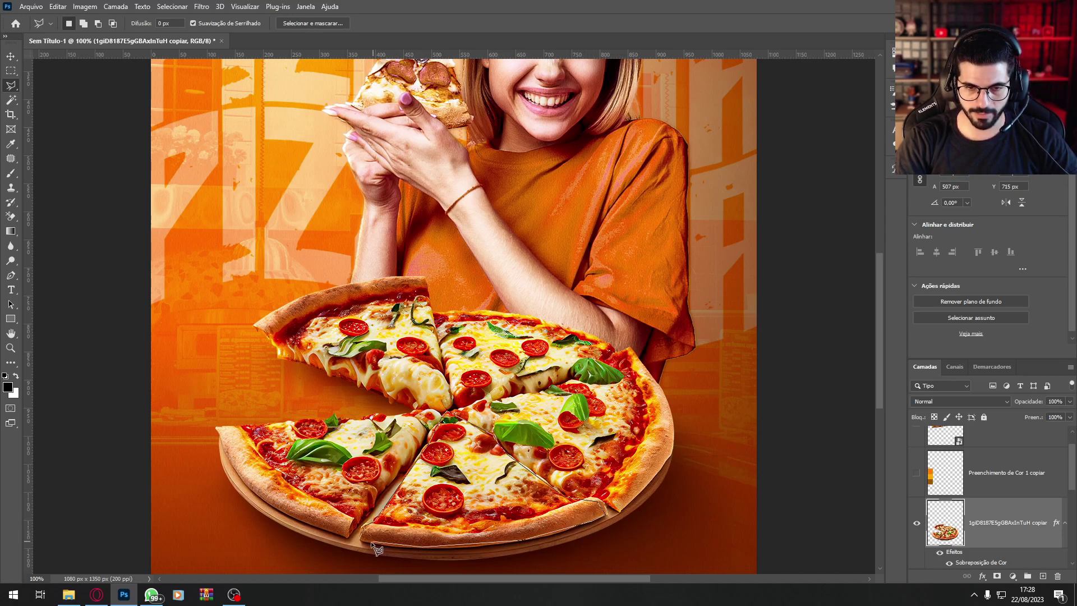
{"action": "left_click", "coordinate": [363, 539]}
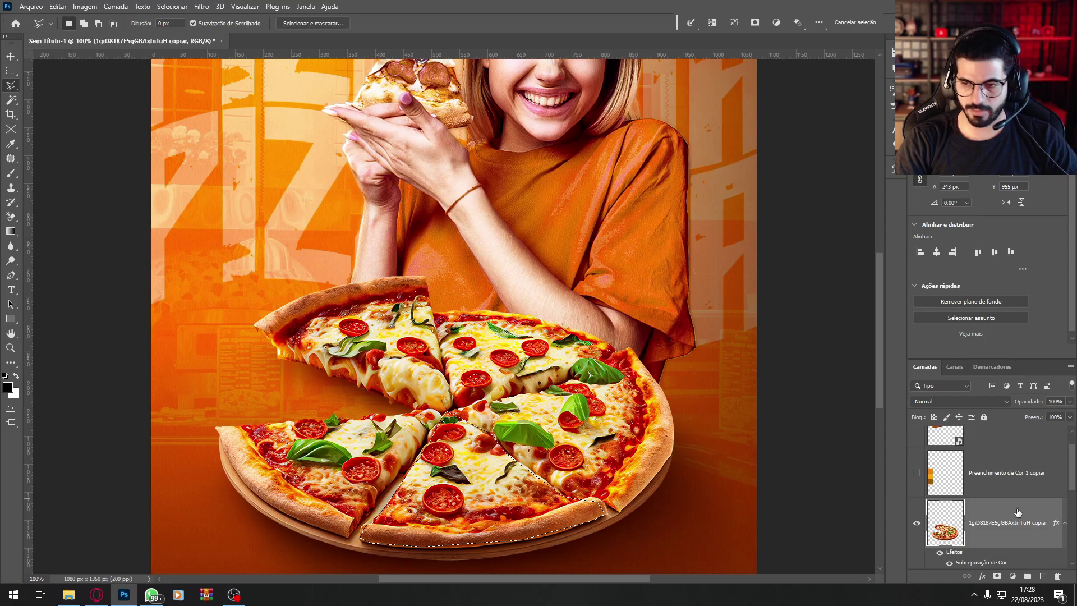
{"action": "key", "text": "ctrl+j"}
Step: Position the copied slice over the slice in the woman's hand and place its layer at the top inside the FOTOS group
{"action": "left_click_drag", "start_coordinate": [474, 505], "coordinate": [449, 190]}
{"action": "left_click_drag", "start_coordinate": [878, 299], "coordinate": [884, 246]}
{"action": "left_click_drag", "start_coordinate": [390, 363], "coordinate": [385, 250]}
{"action": "left_click_drag", "start_coordinate": [998, 537], "coordinate": [1016, 469]}
{"action": "left_click", "coordinate": [929, 481]}
{"action": "left_click", "coordinate": [1022, 537]}
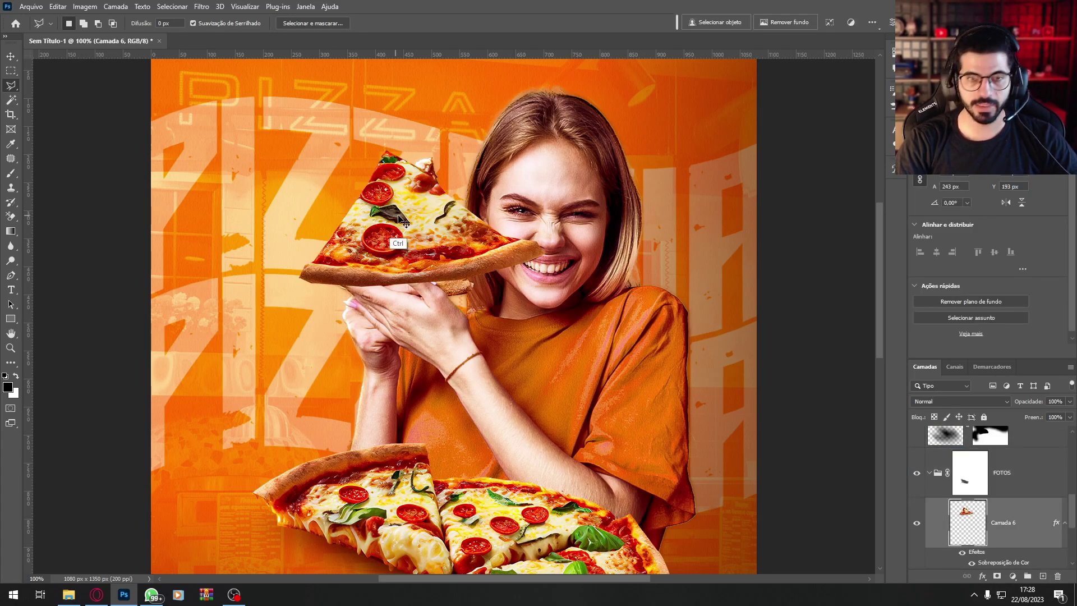
{"action": "left_click_drag", "start_coordinate": [430, 266], "coordinate": [427, 245]}
Step: Distort the copied slice to about 69% width, 120% height and 17° rotation so it sits on the woman's hand, covering the original slice
{"action": "key", "text": "ctrl+t"}
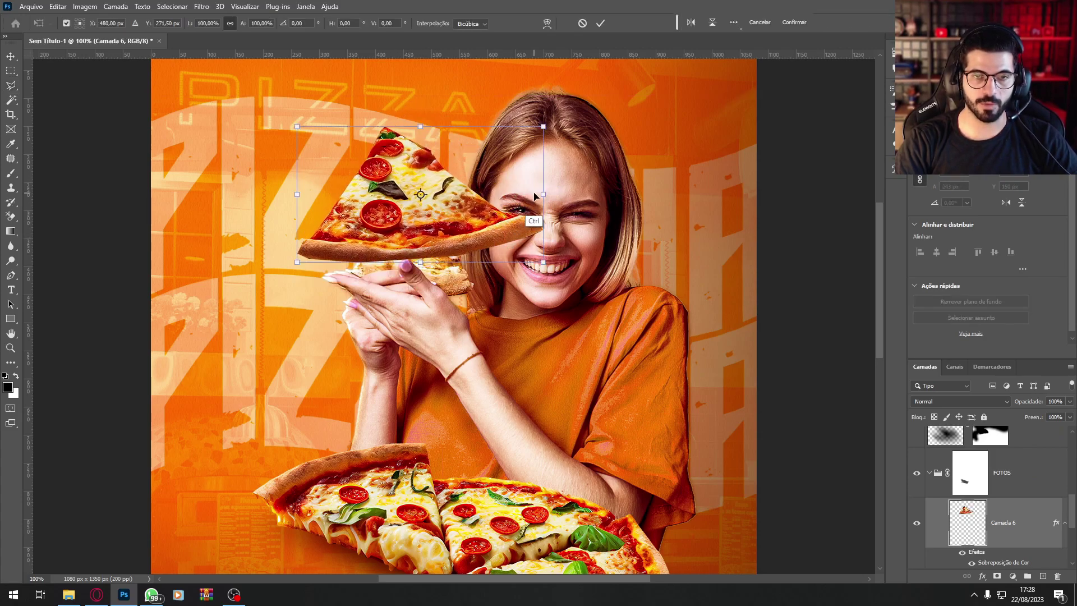
{"action": "left_click_drag", "start_coordinate": [544, 127], "coordinate": [507, 139]}
{"action": "left_click_drag", "start_coordinate": [295, 127], "coordinate": [343, 89]}
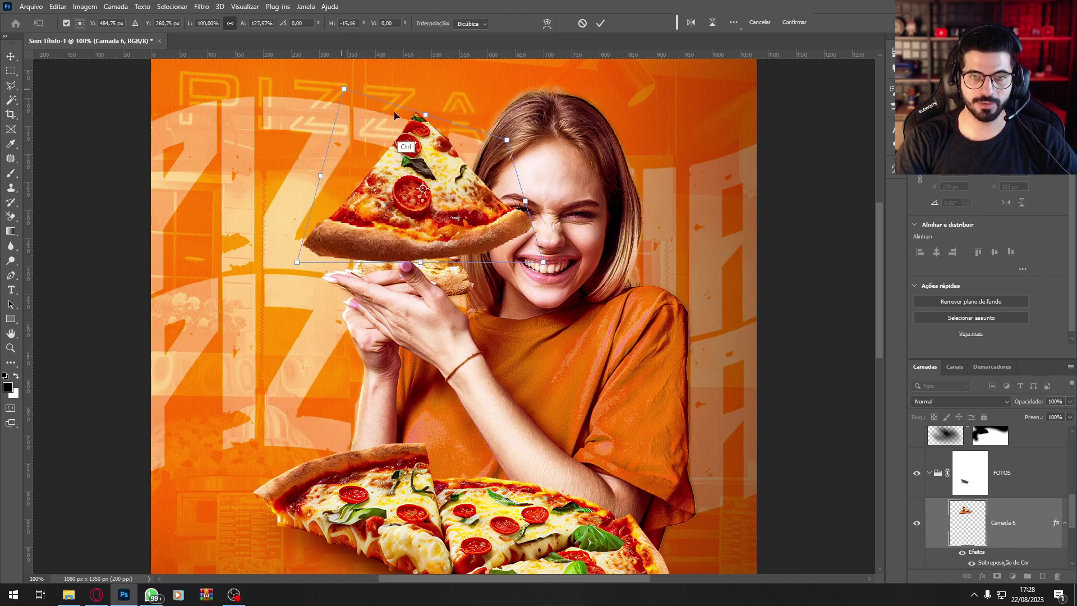
{"action": "left_click_drag", "start_coordinate": [542, 263], "coordinate": [410, 317]}
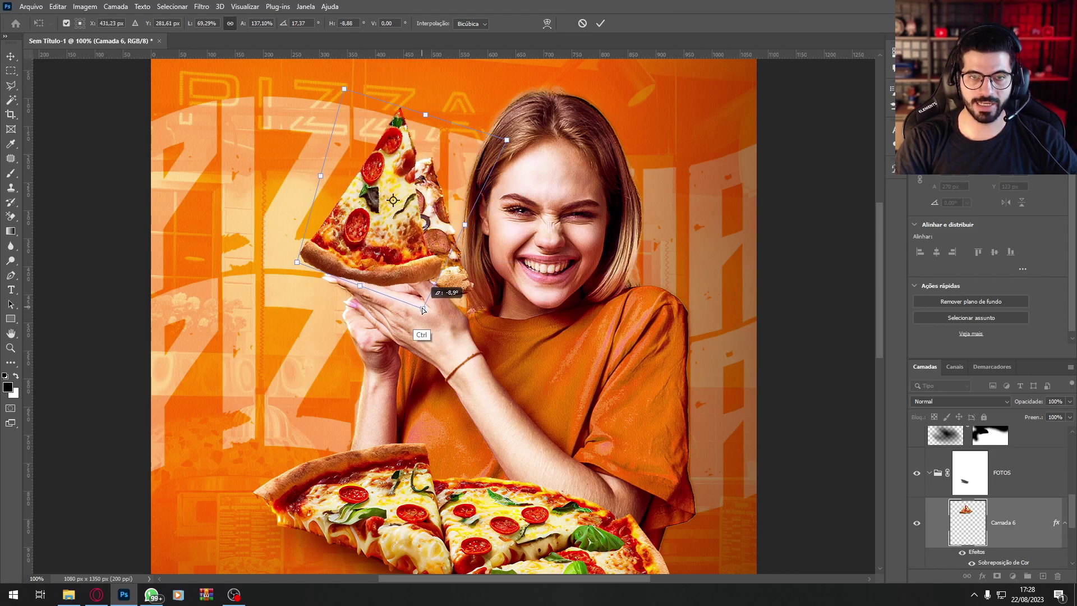
{"action": "left_click_drag", "start_coordinate": [412, 185], "coordinate": [447, 206]}
{"action": "left_click_drag", "start_coordinate": [465, 132], "coordinate": [451, 148]}
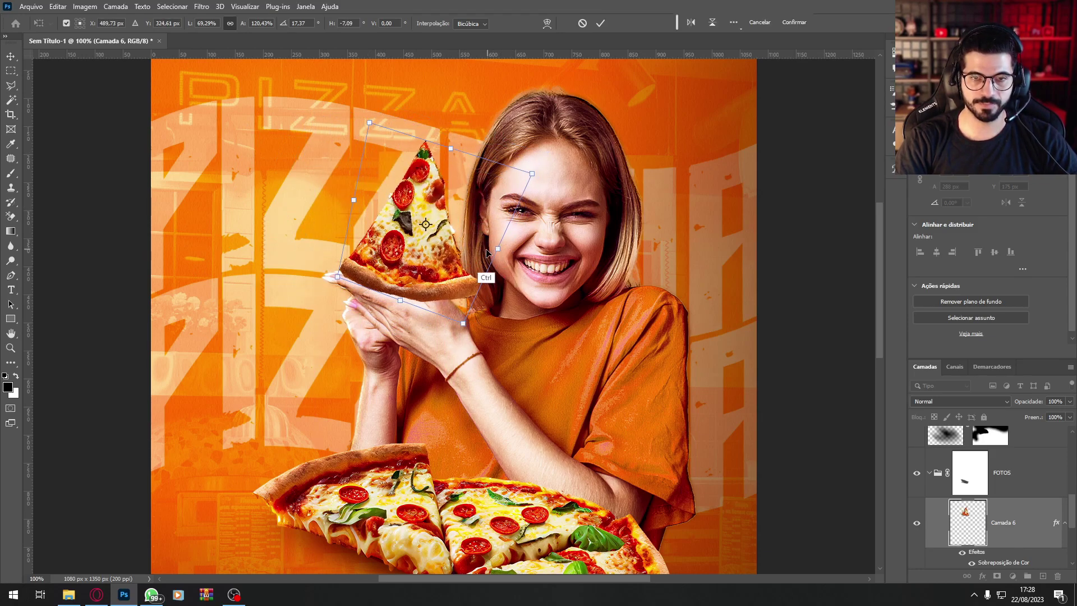
{"action": "mouse_move", "coordinate": [426, 282]}
{"action": "left_mouse_down"}
{"action": "mouse_move", "coordinate": [429, 260]}
{"action": "mouse_move", "coordinate": [422, 275]}
{"action": "left_mouse_up"}
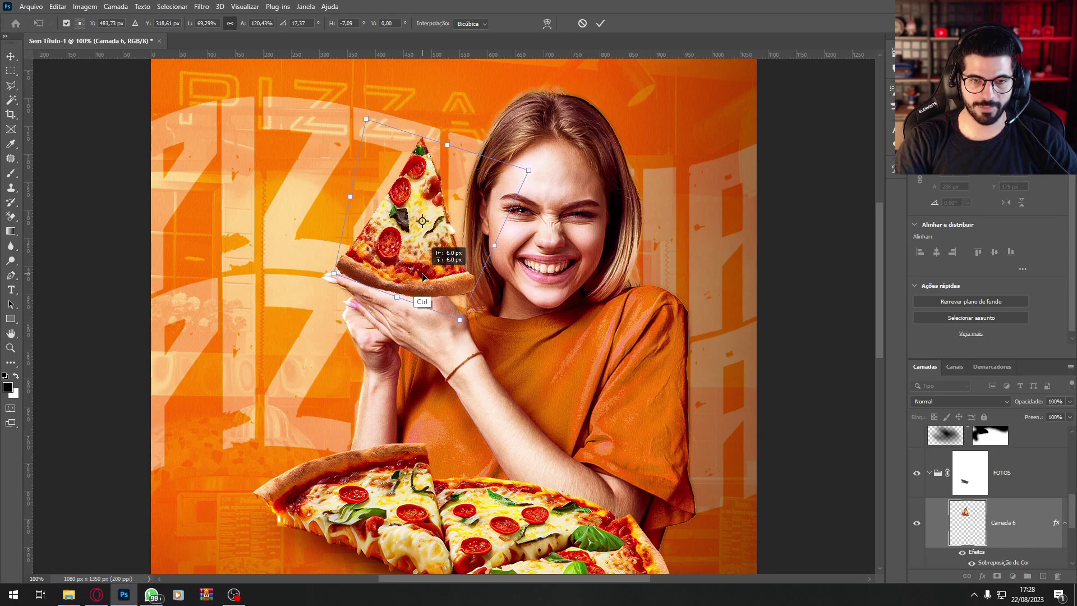
{"action": "key", "text": "Return"}
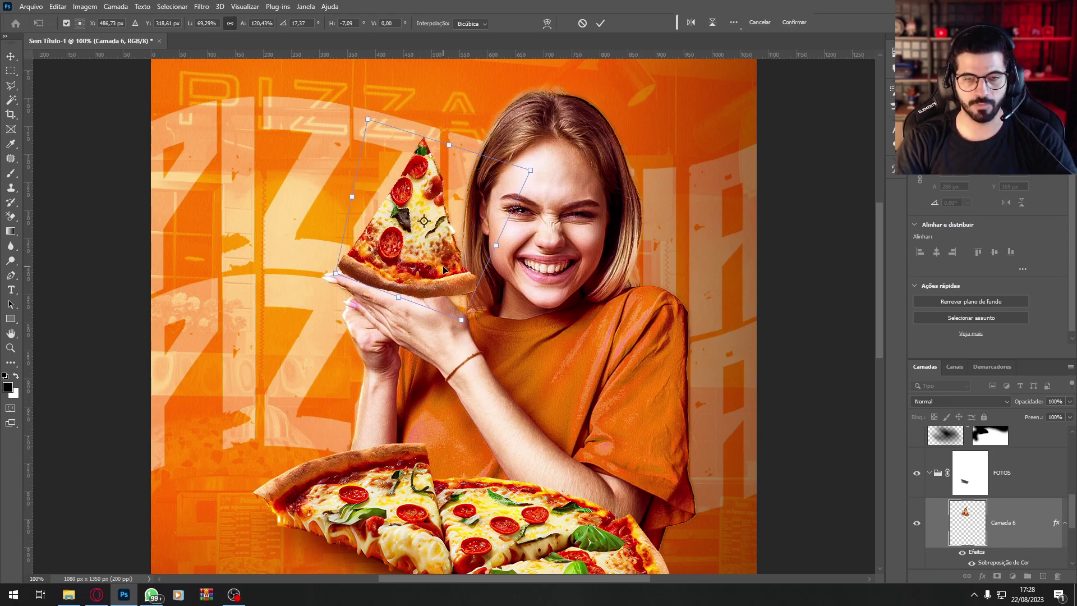
Step: Add a layer mask to Camada 6 and paint it black with a soft round 40 px brush to reveal the woman's fingers over the crust
{"action": "key", "text": "l"}
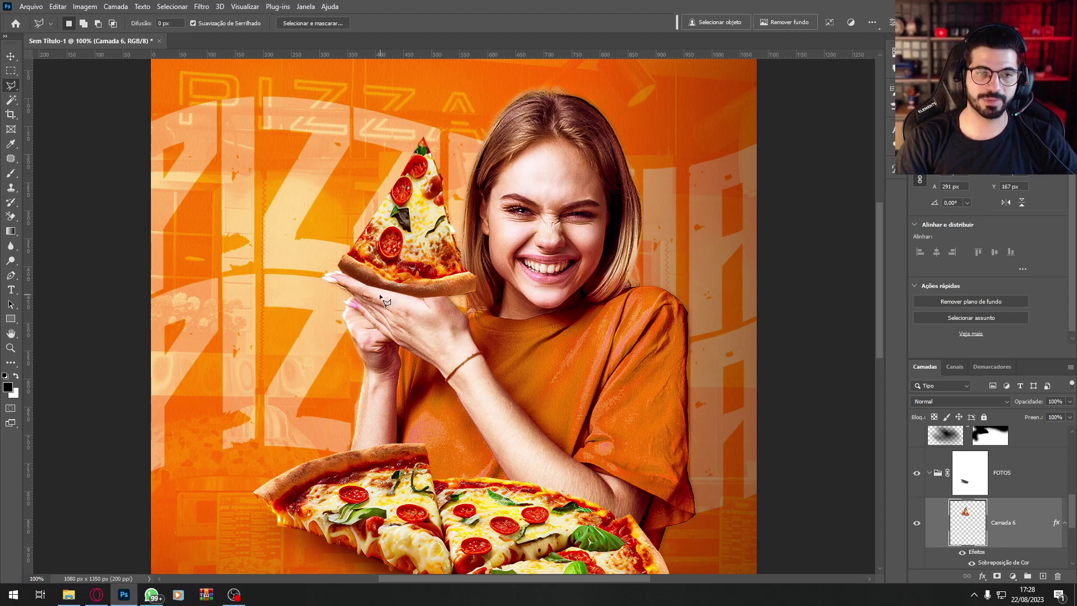
{"action": "left_click", "coordinate": [996, 577]}
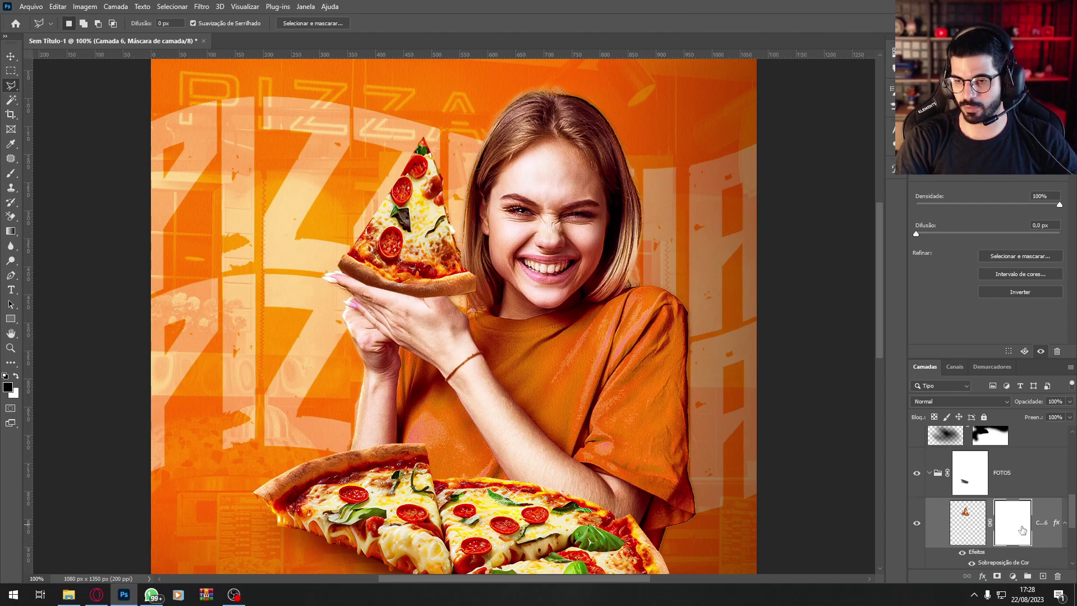
{"action": "key", "text": "b"}
{"action": "left_click", "coordinate": [80, 23]}
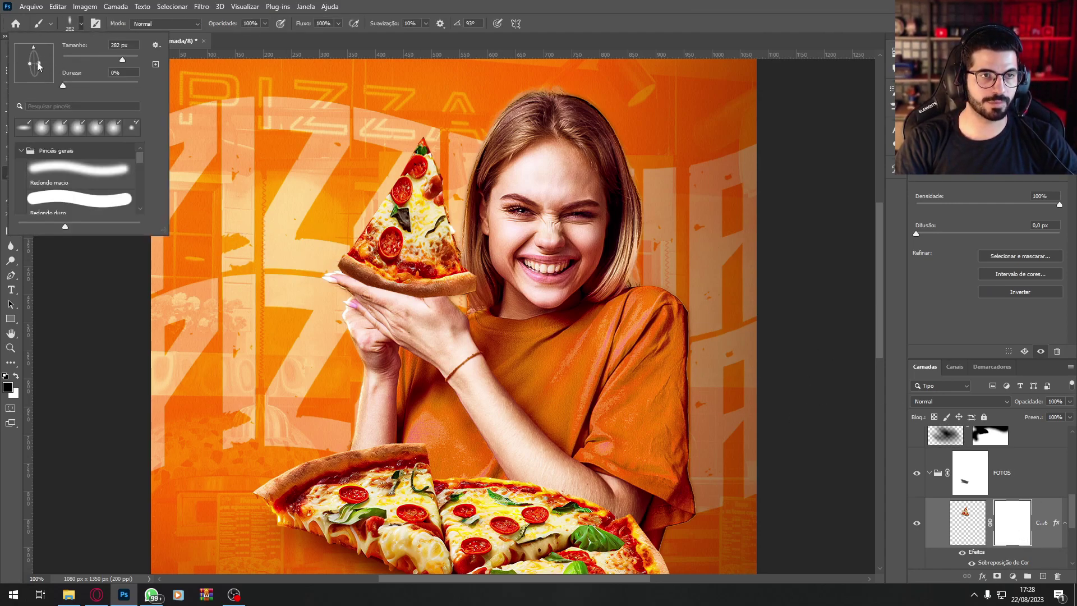
{"action": "left_click", "coordinate": [469, 312]}
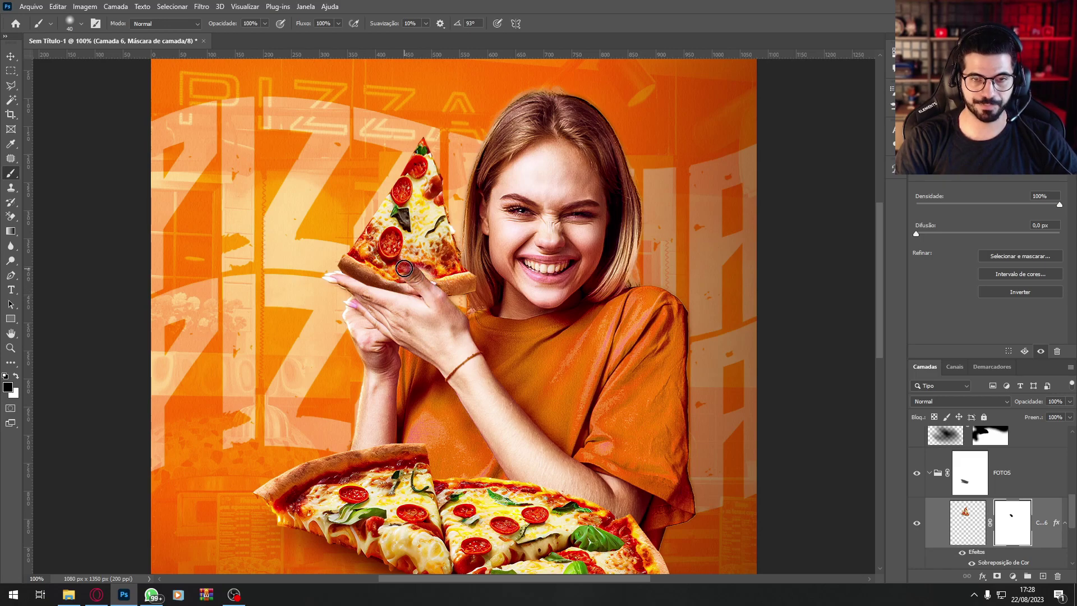
{"action": "mouse_move", "coordinate": [409, 292]}
{"action": "left_mouse_down"}
{"action": "mouse_move", "coordinate": [349, 284]}
{"action": "mouse_move", "coordinate": [352, 265]}
{"action": "mouse_move", "coordinate": [369, 281]}
{"action": "left_mouse_up"}
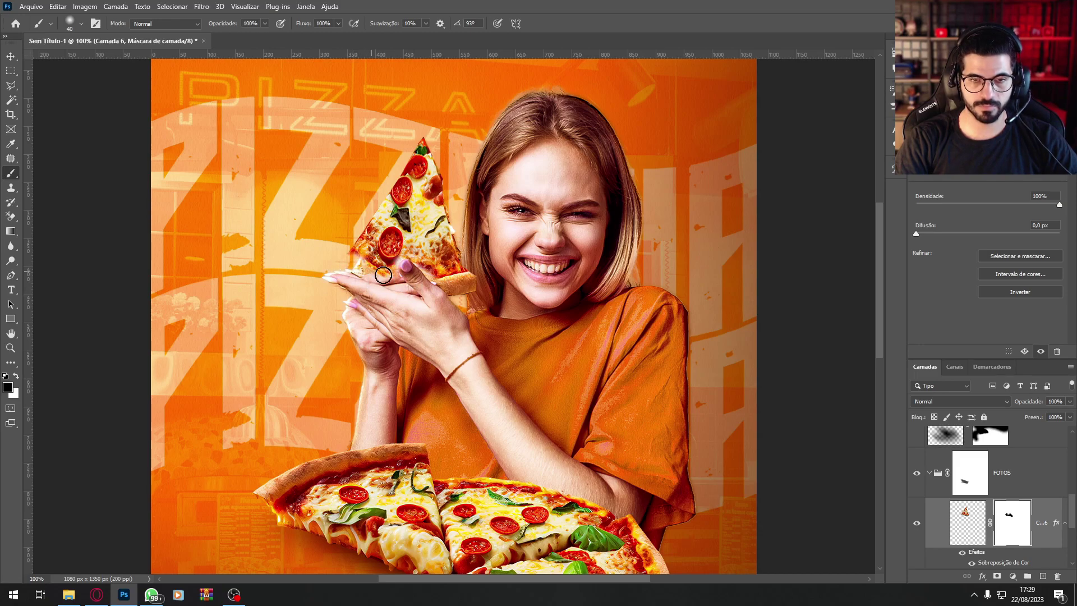
Step: Clip Camada 6 to the woman's layer luz below it
{"action": "scroll", "coordinate": [1053, 512], "scroll_direction": "down", "scroll_amount": 2}
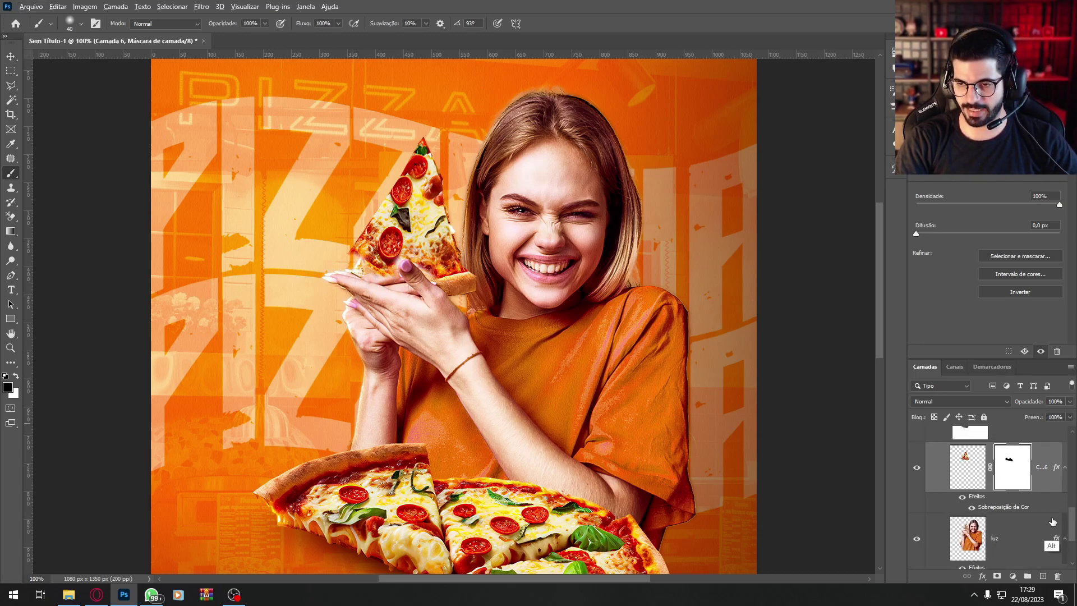
{"action": "left_click", "coordinate": [1053, 511], "text": "alt"}
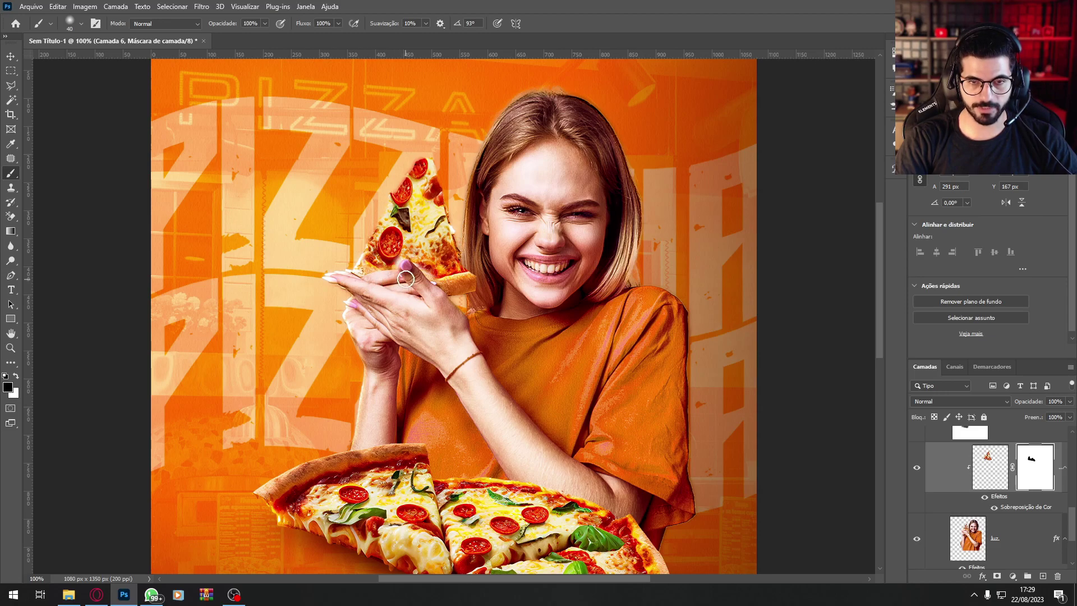
Step: Paint Camada 6's mask black over the thumb, crust and right edge of the held slice, and compare with the layer hidden
{"action": "left_click_drag", "start_coordinate": [430, 291], "coordinate": [461, 288]}
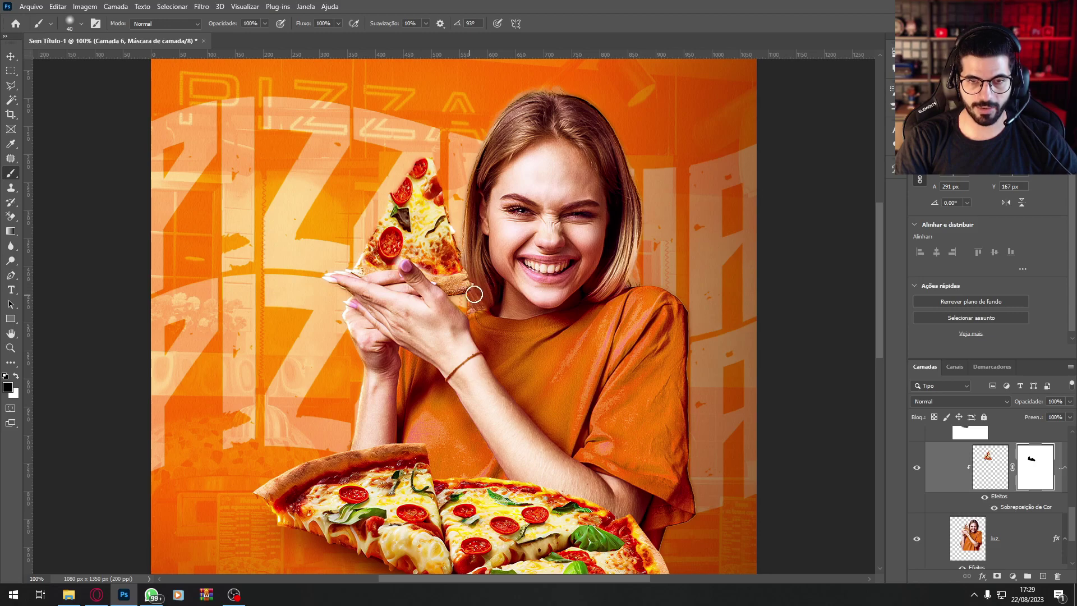
{"action": "left_click_drag", "start_coordinate": [461, 205], "coordinate": [462, 150]}
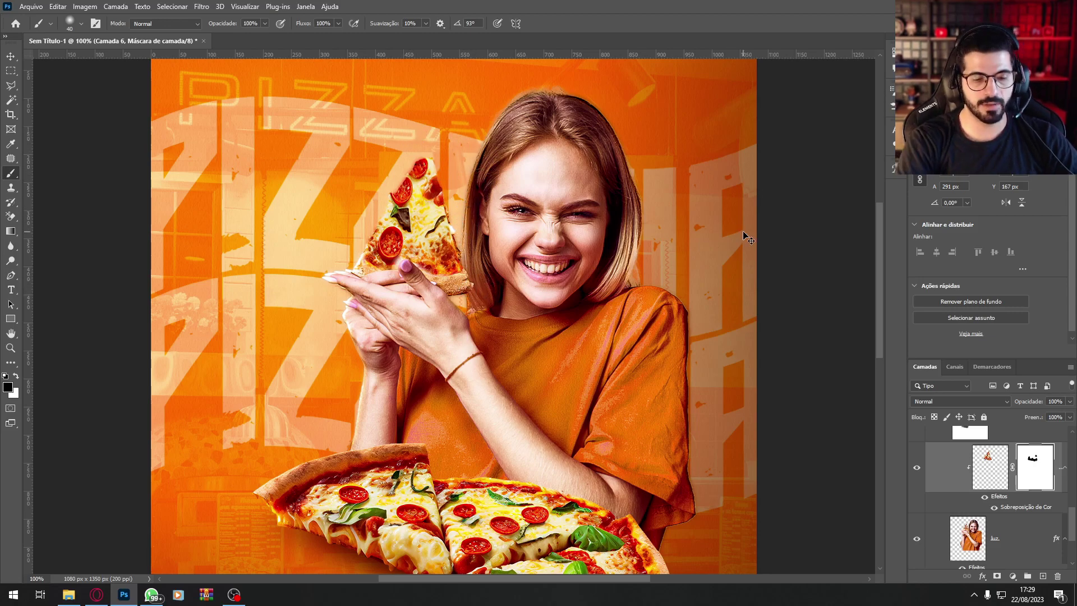
{"action": "key", "text": "ctrl+plus"}
{"action": "left_click", "coordinate": [916, 469]}
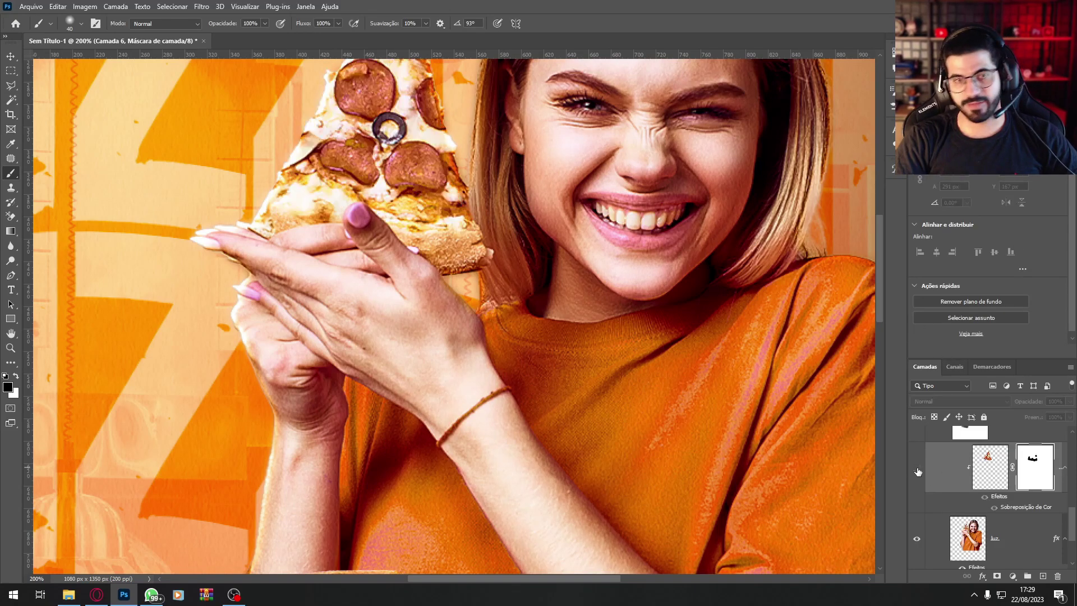
{"action": "left_click", "coordinate": [916, 467]}
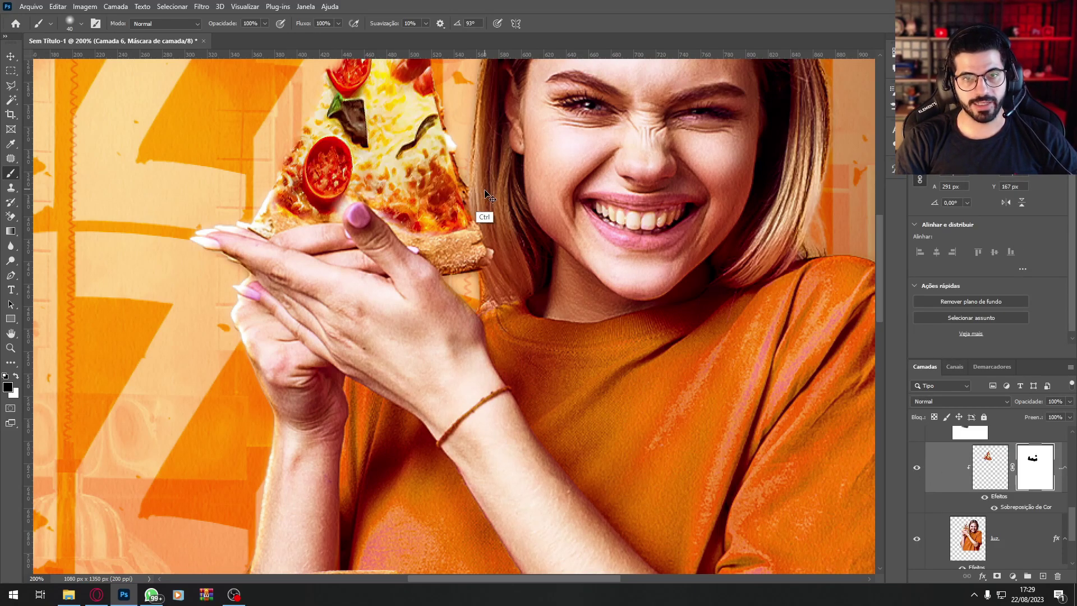
Step: Enlarge the held slice on Camada 6 slightly to 299 px high so it covers the original slice's edge
{"action": "key", "text": "ctrl+t"}
{"action": "mouse_move", "coordinate": [506, 129]}
{"action": "left_mouse_down"}
{"action": "mouse_move", "coordinate": [519, 108]}
{"action": "mouse_move", "coordinate": [532, 108]}
{"action": "mouse_move", "coordinate": [513, 119]}
{"action": "left_mouse_up"}
{"action": "key", "text": "Return"}
{"action": "left_click_drag", "start_coordinate": [883, 292], "coordinate": [881, 257]}
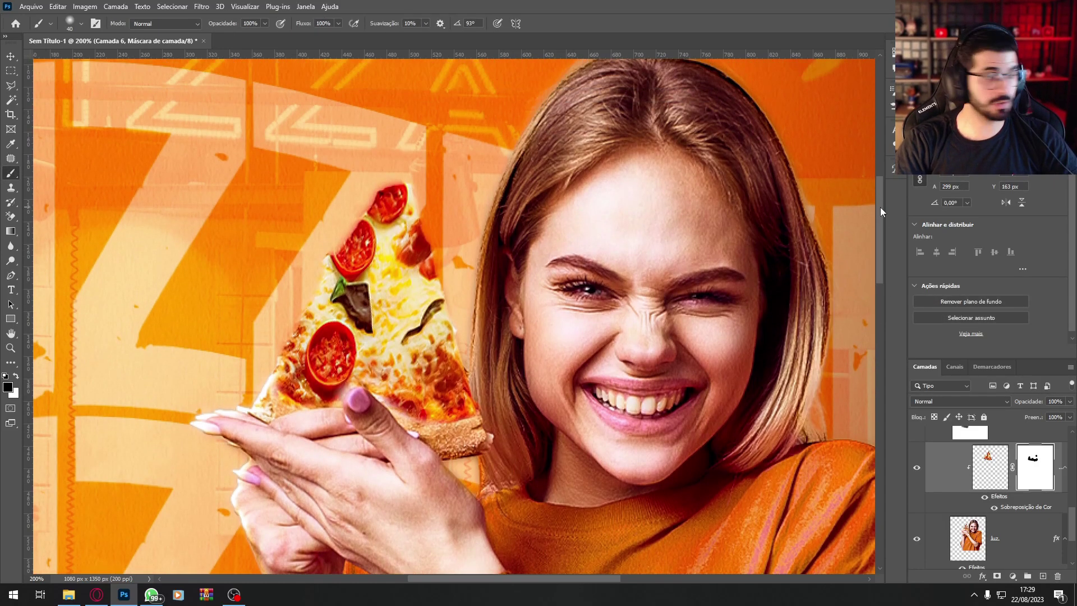
{"action": "key", "text": "ctrl+minus"}
{"action": "key", "text": "ctrl+minus"}
{"action": "key", "text": "ctrl+minus"}
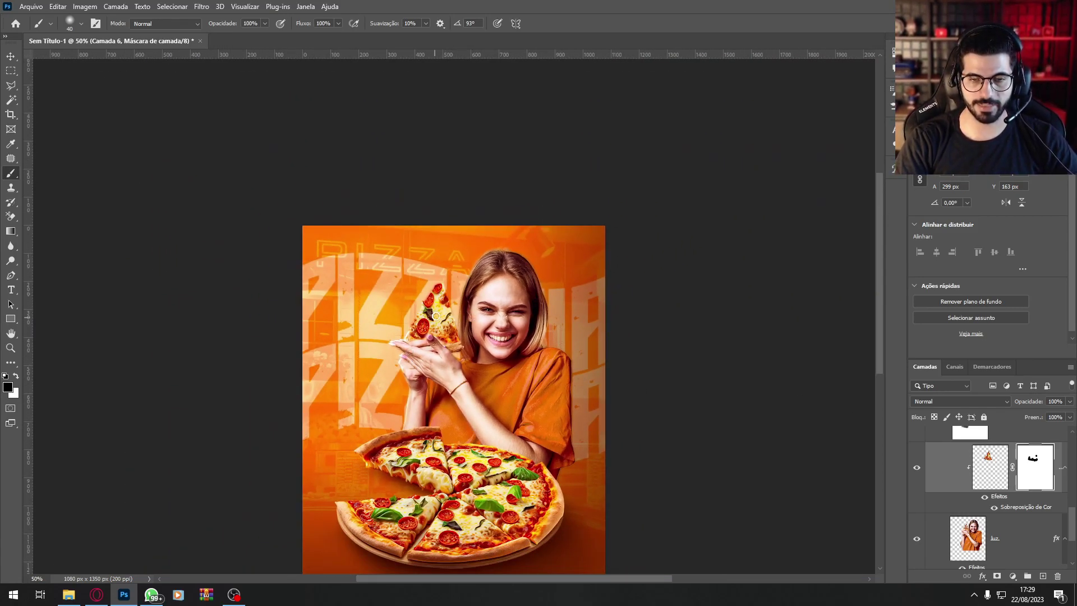
{"action": "key", "text": "ctrl+minus"}
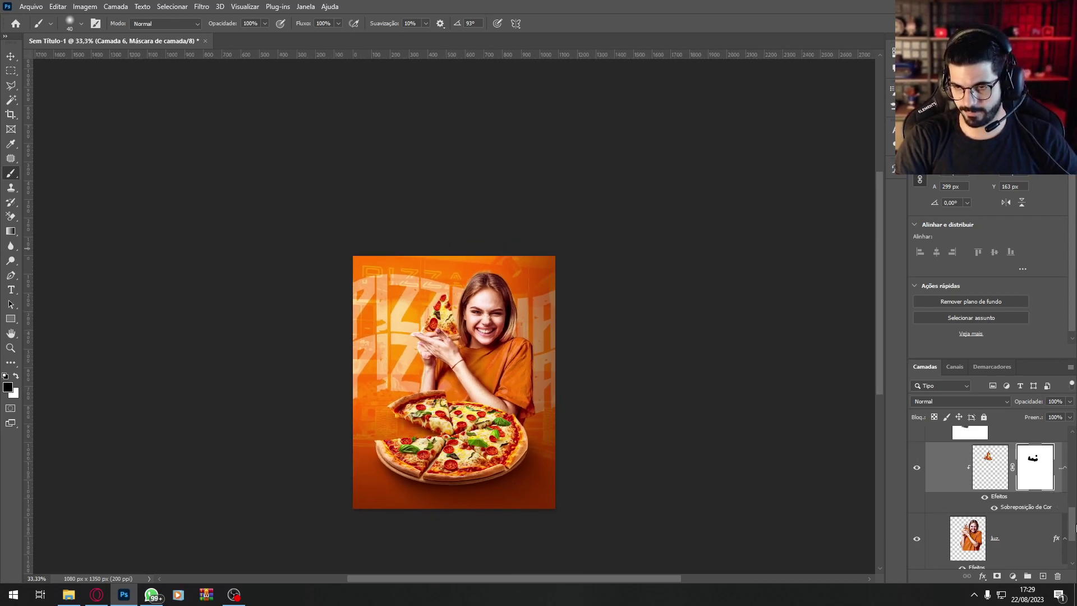
Step: Collapse the FOTOS group and group the pizza and its shadow layers above it as PIZZA
{"action": "scroll", "coordinate": [1065, 532], "scroll_direction": "up", "scroll_amount": 2}
{"action": "left_click", "coordinate": [926, 506]}
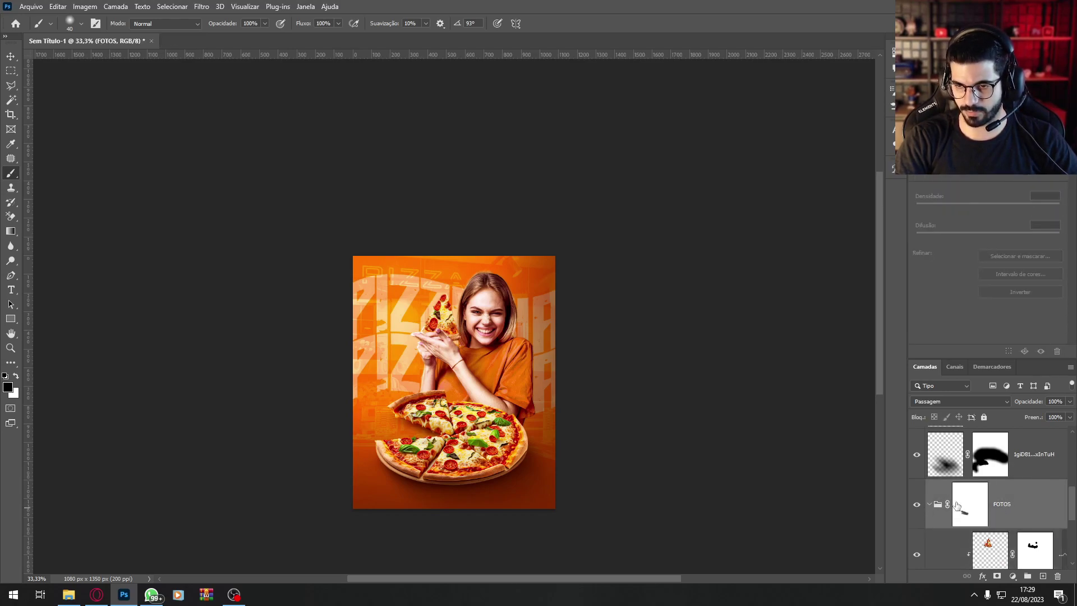
{"action": "left_click", "coordinate": [929, 507]}
{"action": "left_click", "coordinate": [1035, 467]}
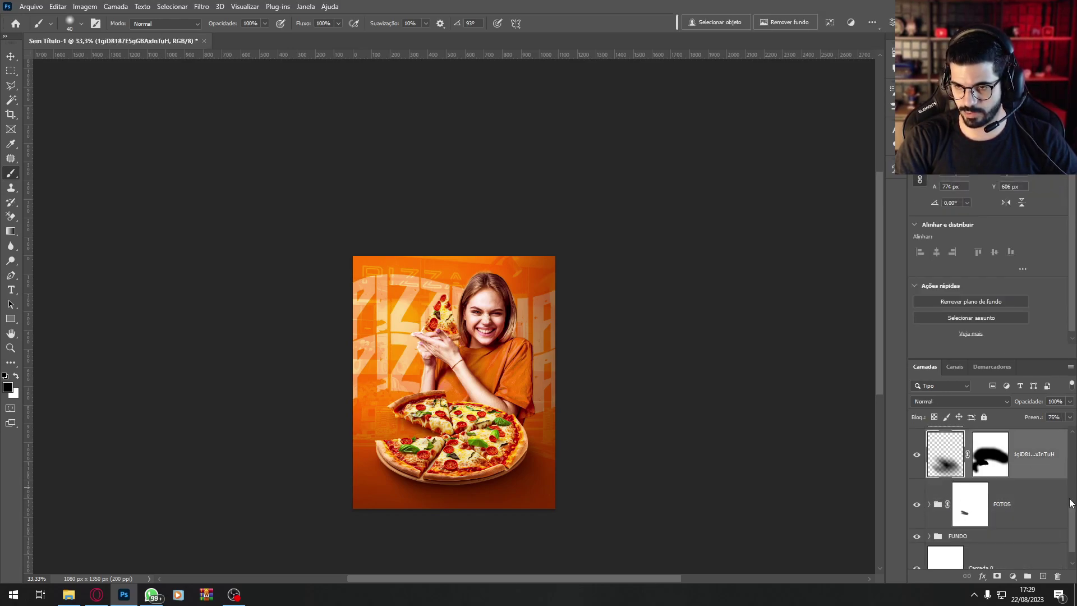
{"action": "scroll", "coordinate": [1054, 505], "scroll_direction": "up", "scroll_amount": 3}
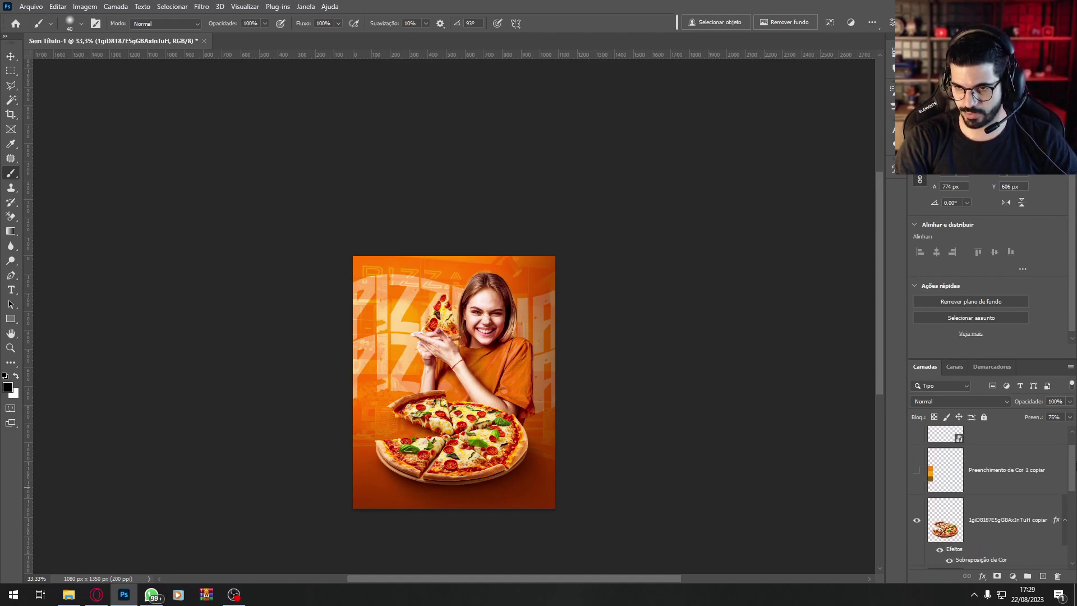
{"action": "key", "text": "ctrl+g"}
{"action": "left_click", "coordinate": [973, 508]}
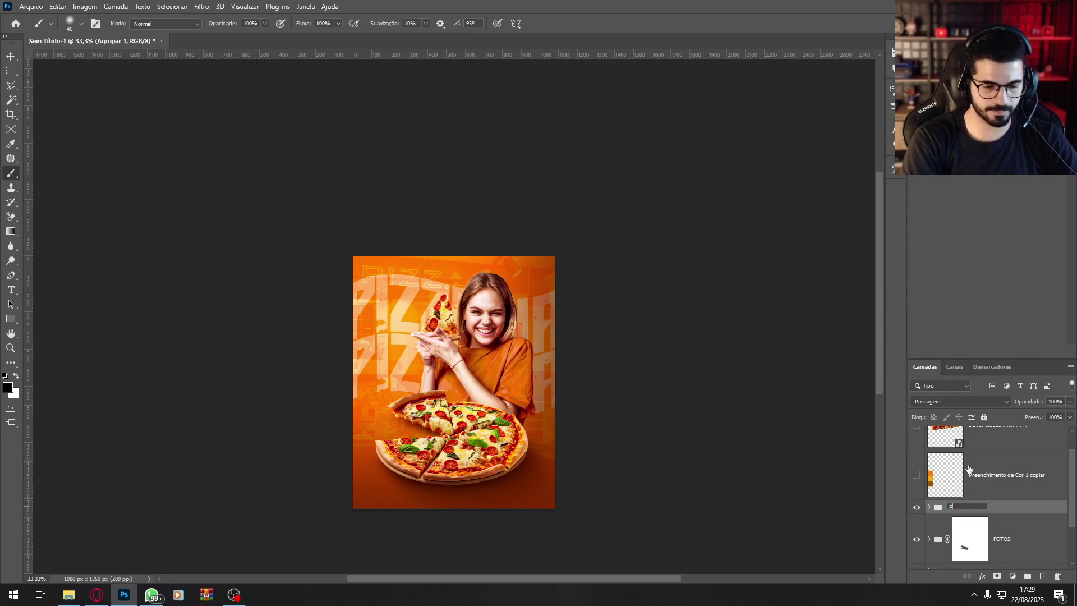
{"action": "type", "text": "PIZZA"}
{"action": "key", "text": "Return"}
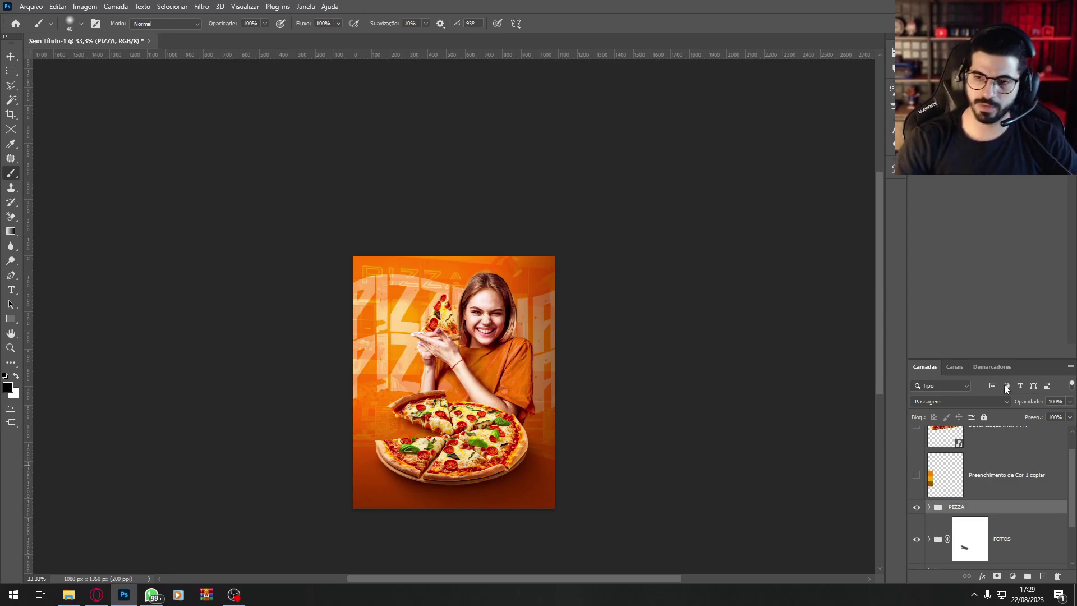
Step: Show the floating pizza slice at the poster's right edge and add a copy scaled to 4.26% near the upper-left corner
{"action": "left_click", "coordinate": [915, 432]}
{"action": "left_click", "coordinate": [1008, 438]}
{"action": "left_click_drag", "start_coordinate": [480, 381], "coordinate": [356, 310]}
{"action": "key", "text": "ctrl+j"}
{"action": "key", "text": "ctrl+t"}
{"action": "left_click_drag", "start_coordinate": [421, 209], "coordinate": [346, 281]}
{"action": "left_click_drag", "start_coordinate": [307, 304], "coordinate": [363, 283]}
{"action": "key", "text": "Return"}
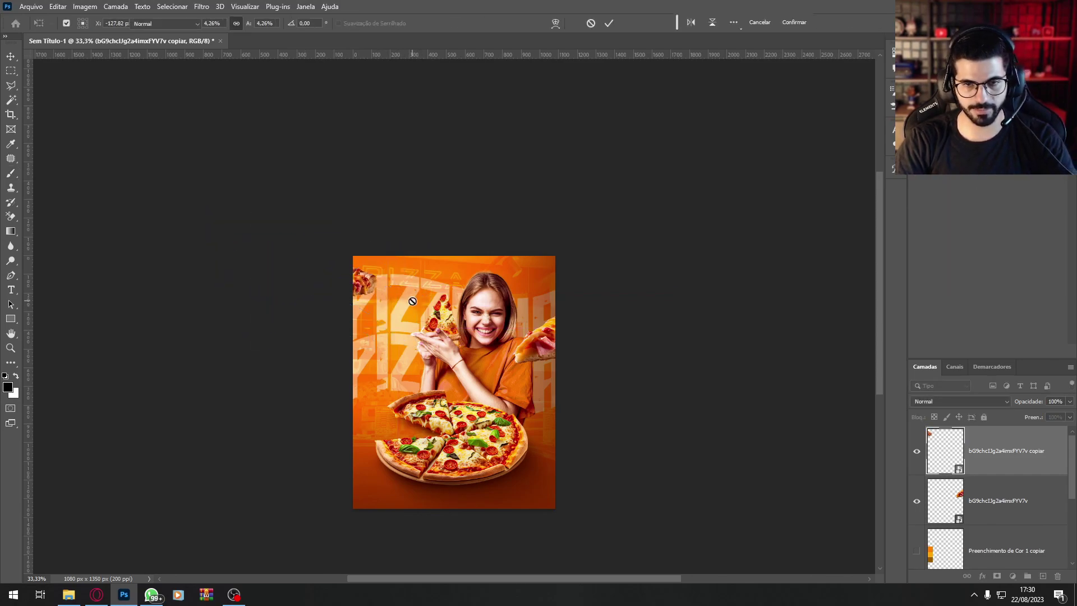
Step: Duplicate the floating slice again, scale the copy to 9.15% and place it in the poster's lower-left corner
{"action": "left_click_drag", "start_coordinate": [428, 299], "coordinate": [547, 392]}
{"action": "key", "text": "ctrl+t"}
{"action": "left_click_drag", "start_coordinate": [479, 408], "coordinate": [391, 457]}
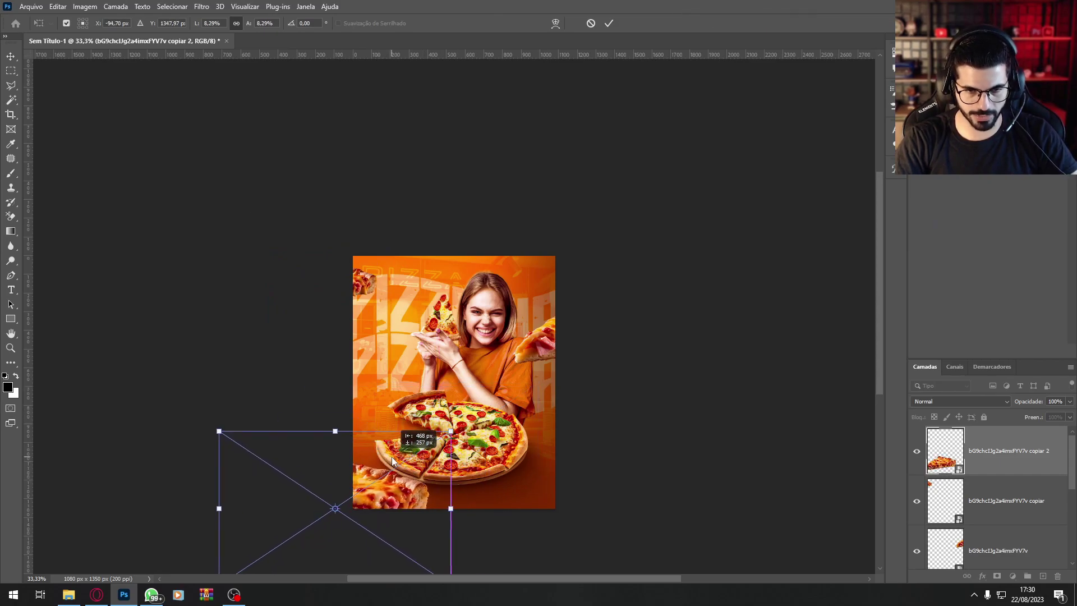
{"action": "mouse_move", "coordinate": [450, 432]}
{"action": "left_mouse_down"}
{"action": "mouse_move", "coordinate": [480, 413]}
{"action": "mouse_move", "coordinate": [469, 426]}
{"action": "left_mouse_up"}
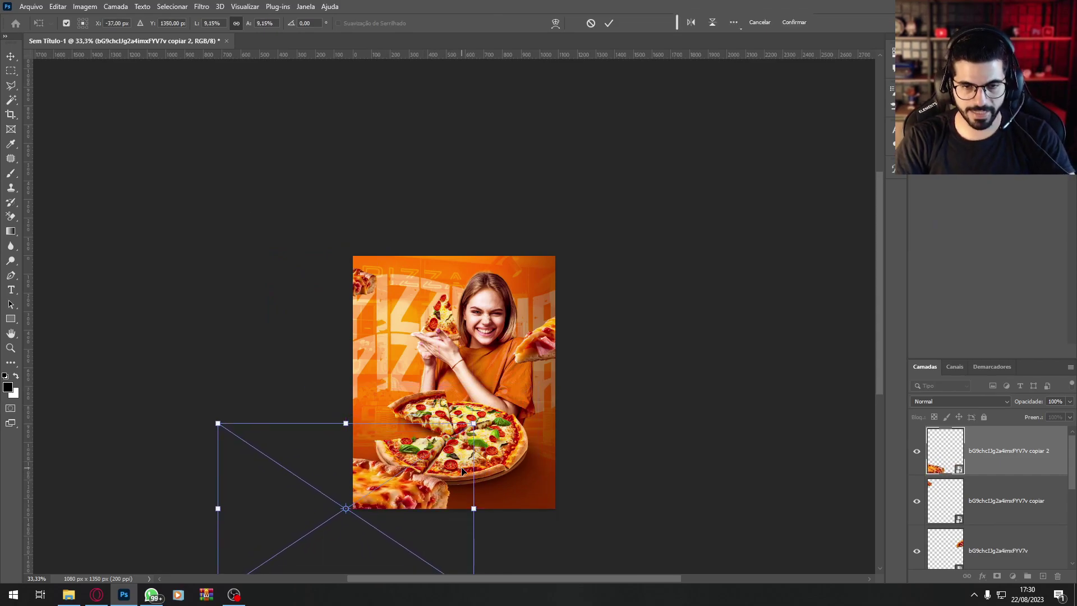
{"action": "key", "text": "Return"}
{"action": "key", "text": "b"}
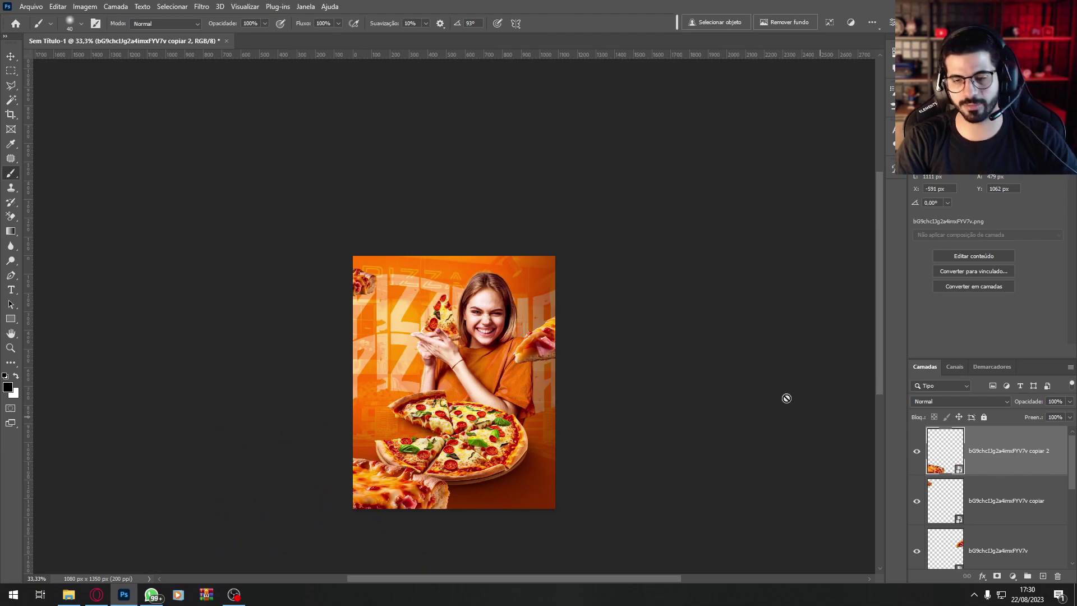
{"action": "left_click", "coordinate": [201, 8]}
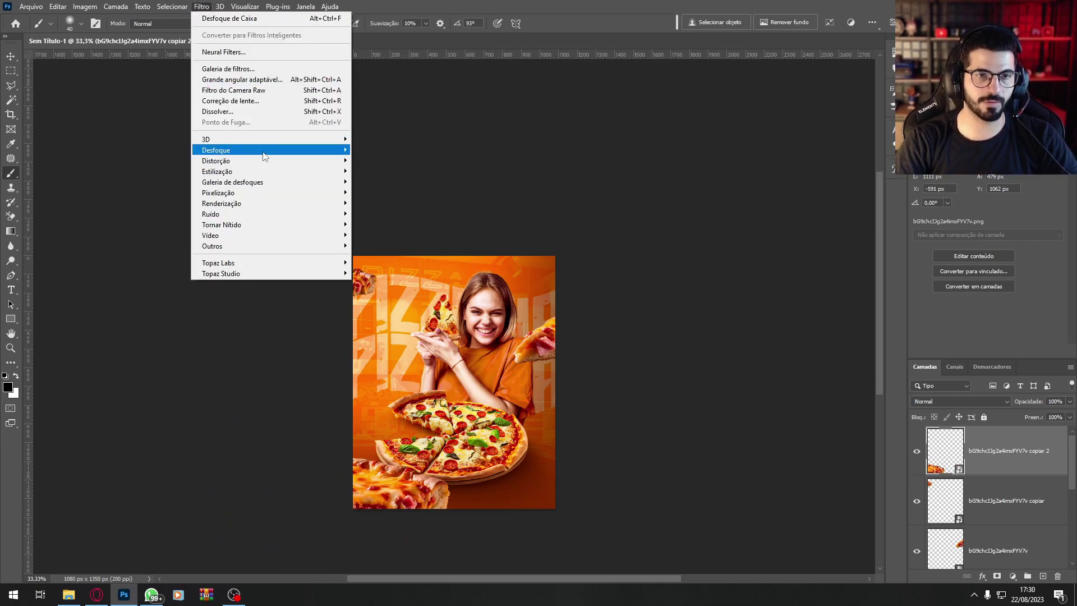
{"action": "mouse_move", "coordinate": [310, 152]}
{"action": "left_click", "coordinate": [416, 203]}
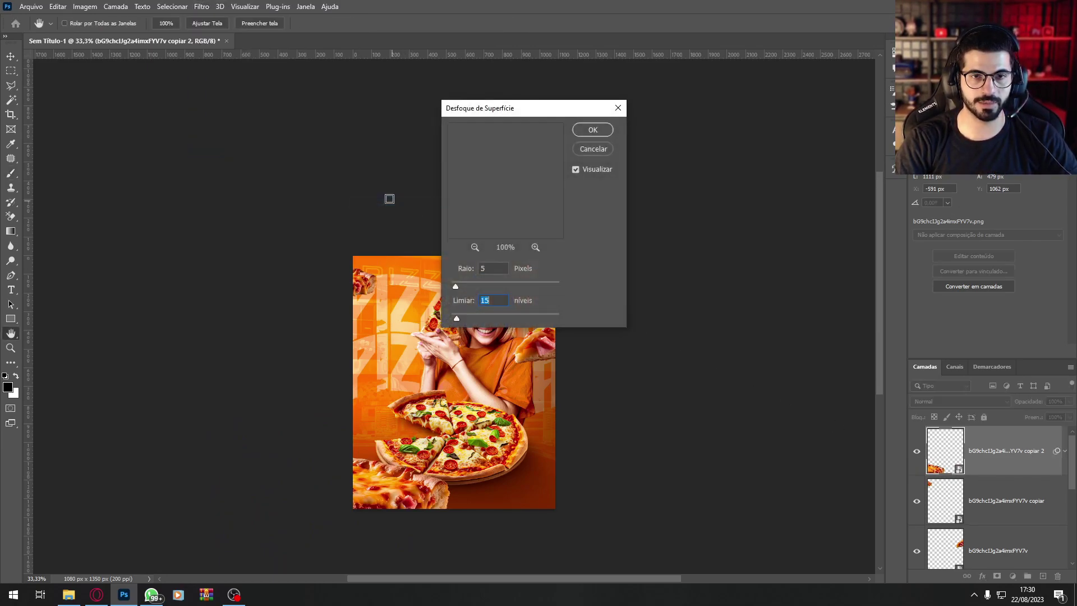
{"action": "left_click", "coordinate": [606, 153]}
Step: Apply a Gaussian Blur with a 9.6 px radius to the large slice in the poster's lower-left corner
{"action": "left_click", "coordinate": [201, 8]}
{"action": "mouse_move", "coordinate": [310, 152]}
{"action": "left_click", "coordinate": [415, 214]}
{"action": "mouse_move", "coordinate": [781, 243]}
{"action": "left_mouse_down"}
{"action": "mouse_move", "coordinate": [795, 241]}
{"action": "mouse_move", "coordinate": [784, 245]}
{"action": "left_mouse_up"}
{"action": "left_click", "coordinate": [782, 242]}
{"action": "left_click", "coordinate": [789, 240]}
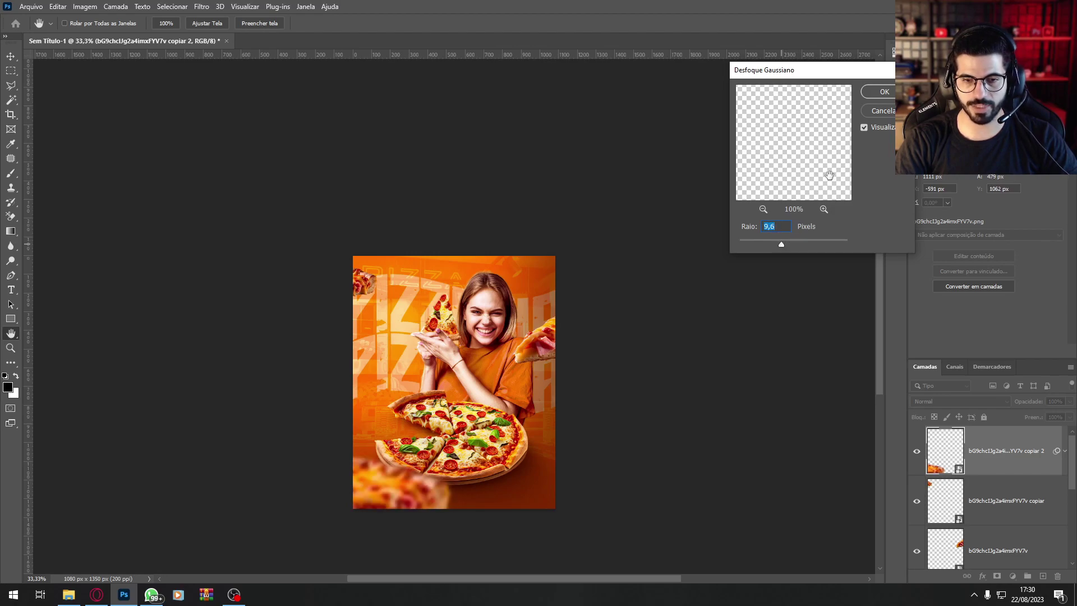
{"action": "left_click", "coordinate": [884, 93]}
Step: Apply a Gaussian Blur with a 3.6 px radius to the small slice near the poster's upper-left corner
{"action": "left_click", "coordinate": [1004, 555]}
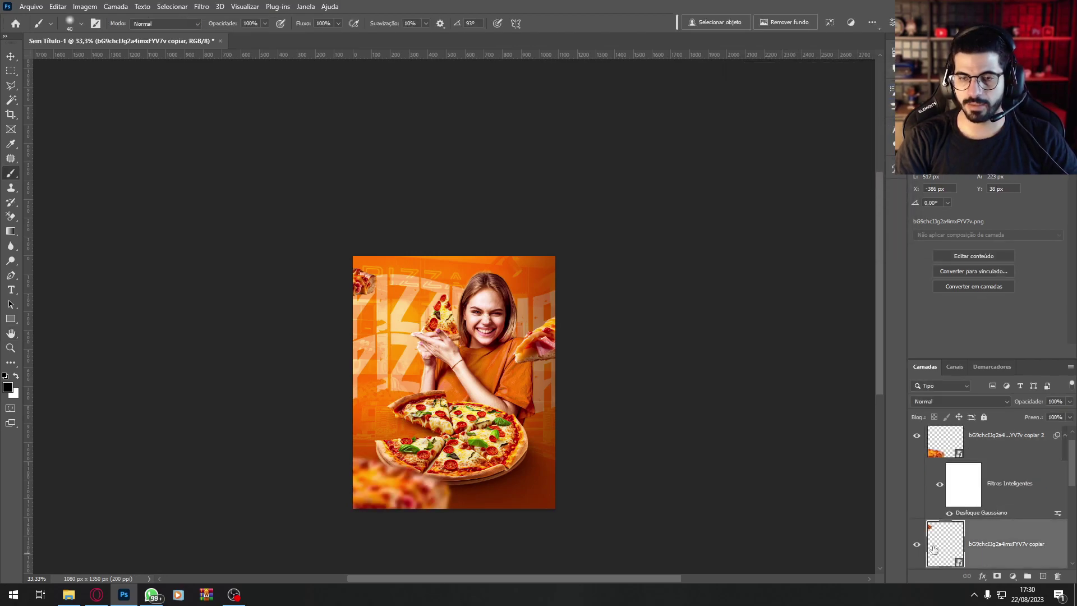
{"action": "left_click", "coordinate": [201, 7]}
{"action": "mouse_move", "coordinate": [245, 153]}
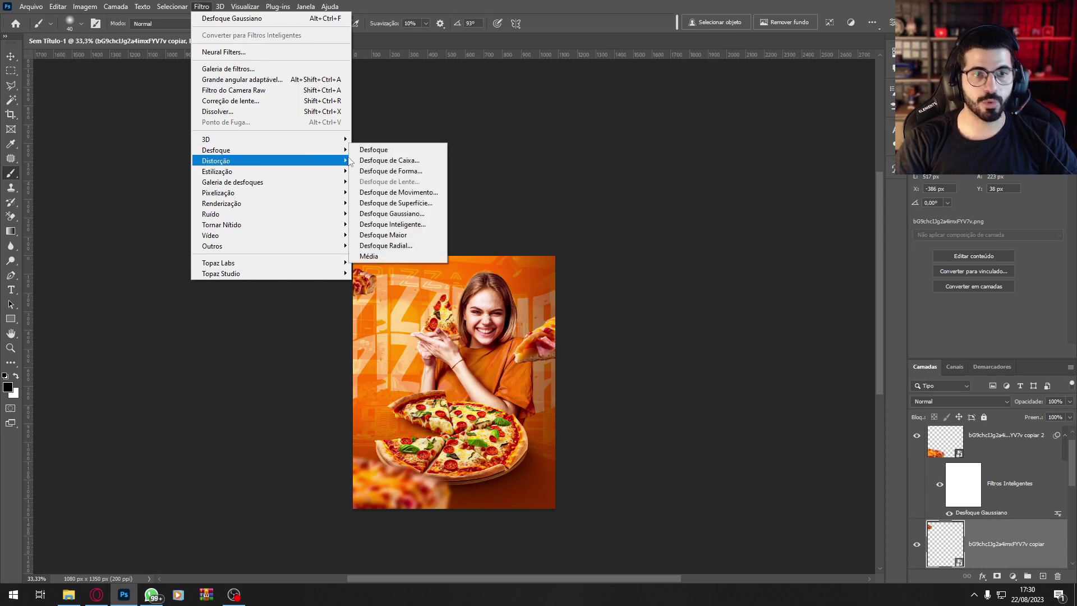
{"action": "left_click", "coordinate": [393, 212]}
{"action": "left_click", "coordinate": [765, 243]}
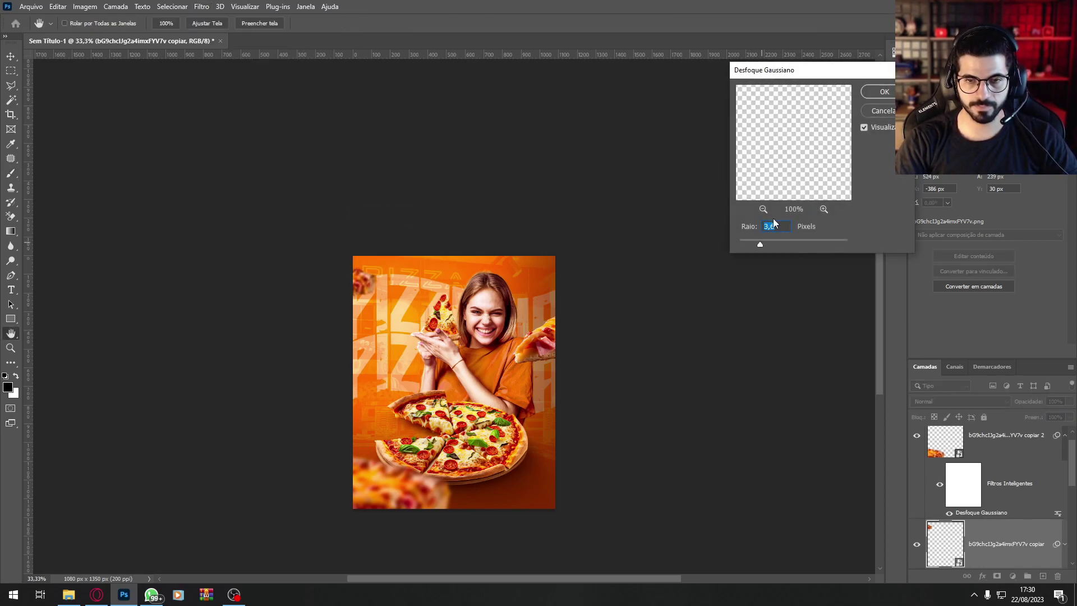
{"action": "left_click", "coordinate": [882, 92]}
{"action": "key", "text": "b"}
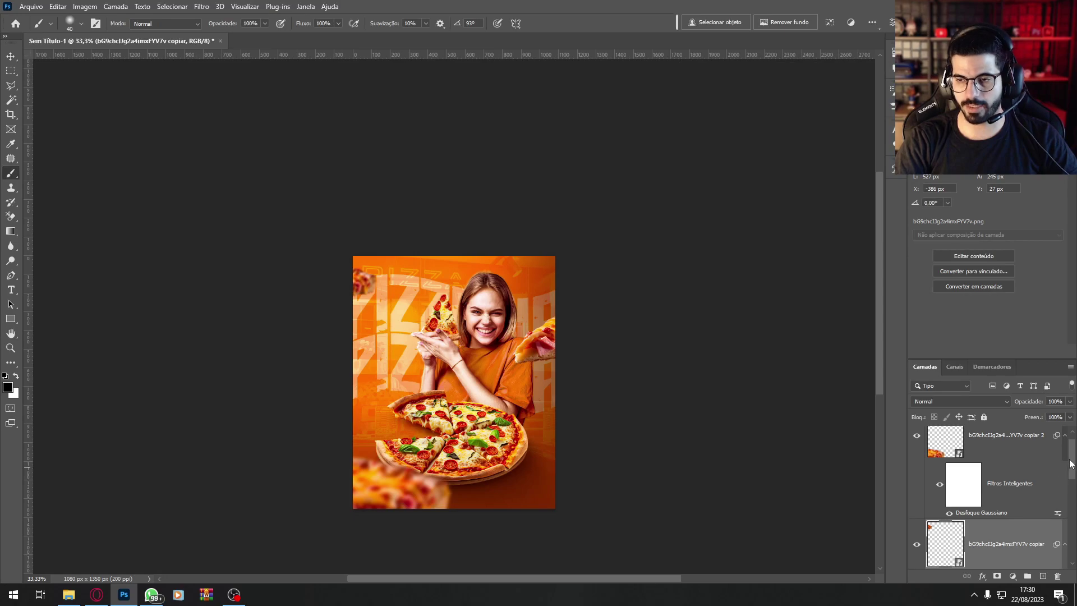
Step: Apply a Gaussian Blur to the floating slice at the poster's right edge
{"action": "left_click", "coordinate": [1018, 555]}
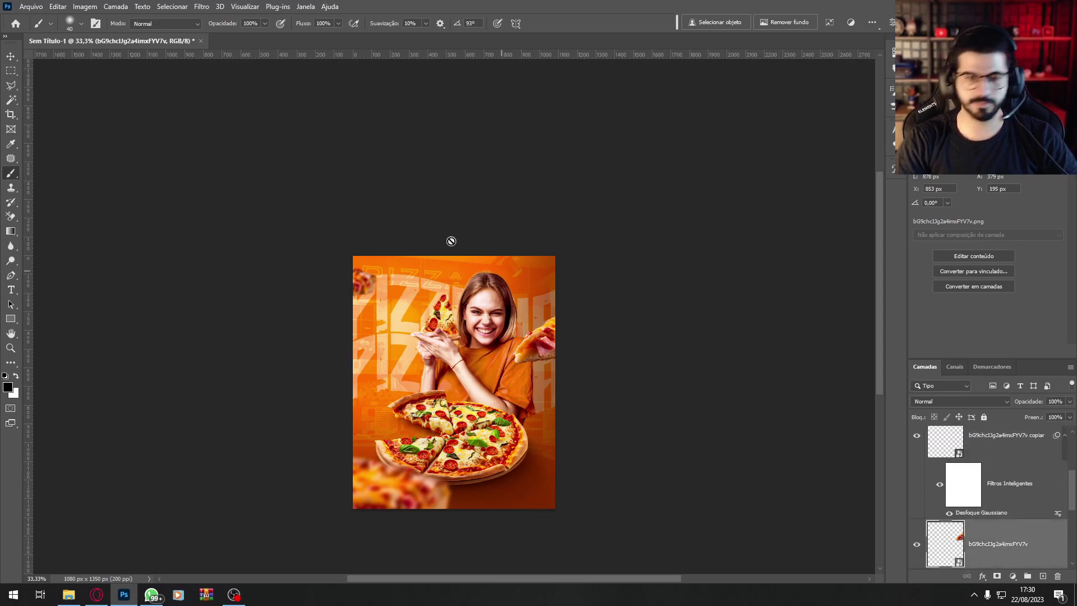
{"action": "left_click", "coordinate": [201, 6]}
{"action": "mouse_move", "coordinate": [264, 153]}
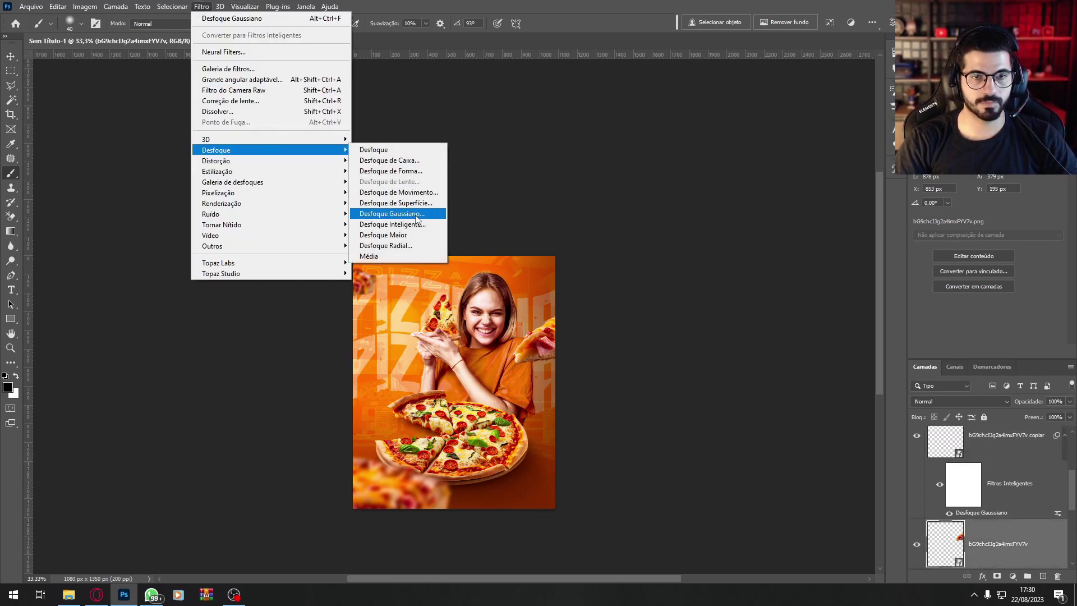
{"action": "left_click", "coordinate": [412, 211]}
{"action": "left_click_drag", "start_coordinate": [760, 243], "coordinate": [770, 245]}
{"action": "left_click", "coordinate": [887, 93]}
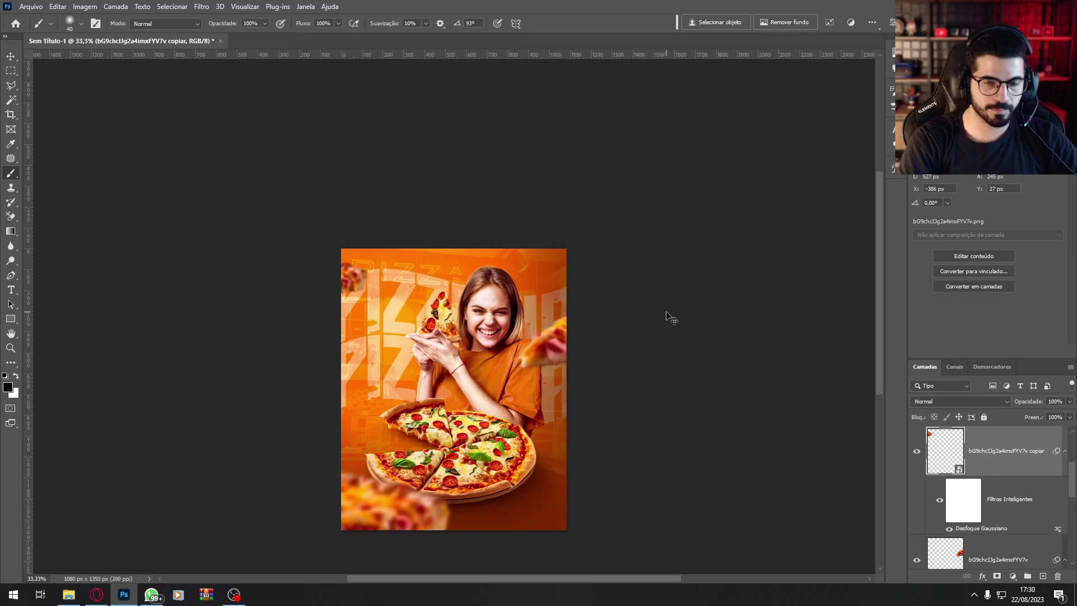
Step: Group the three blurred floating slice layers together
{"action": "key", "text": "ctrl+plus"}
{"action": "key", "text": "ctrl+plus"}
{"action": "scroll", "coordinate": [878, 336], "scroll_direction": "up", "scroll_amount": 3}
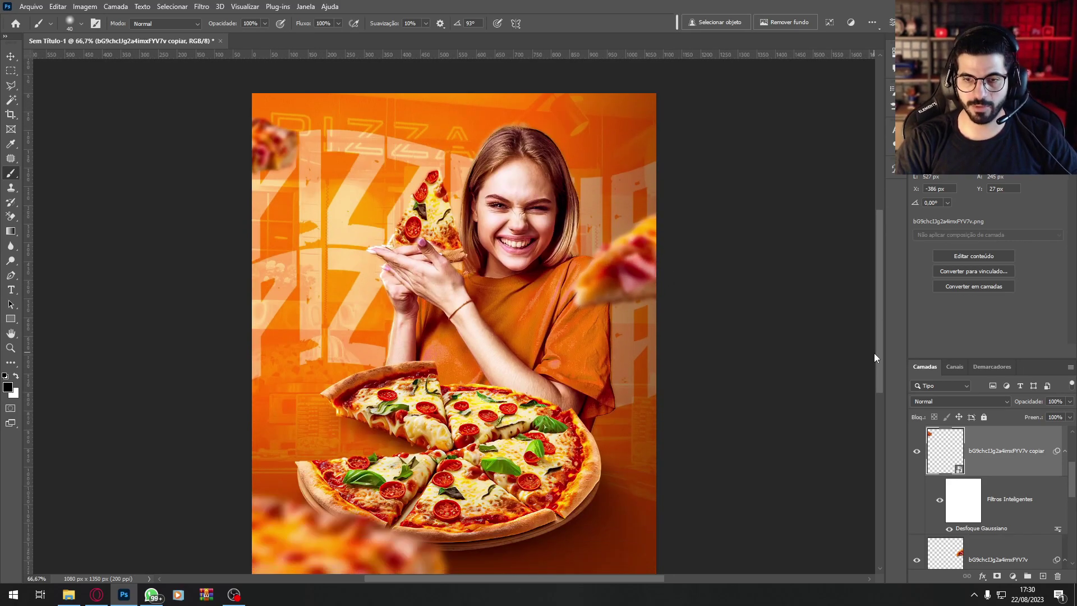
{"action": "left_click_drag", "start_coordinate": [874, 352], "coordinate": [875, 343]}
{"action": "left_click", "coordinate": [1033, 559]}
{"action": "left_click_drag", "start_coordinate": [1073, 497], "coordinate": [1072, 449]}
{"action": "left_click", "coordinate": [1038, 459], "text": "shift"}
{"action": "key", "text": "ctrl+g"}
Step: Add a Color Overlay to the floating slices' group in orange f56c02, with Luz Indireta blending and slightly under 50% opacity
{"action": "left_click", "coordinate": [982, 576]}
{"action": "left_click", "coordinate": [1052, 536]}
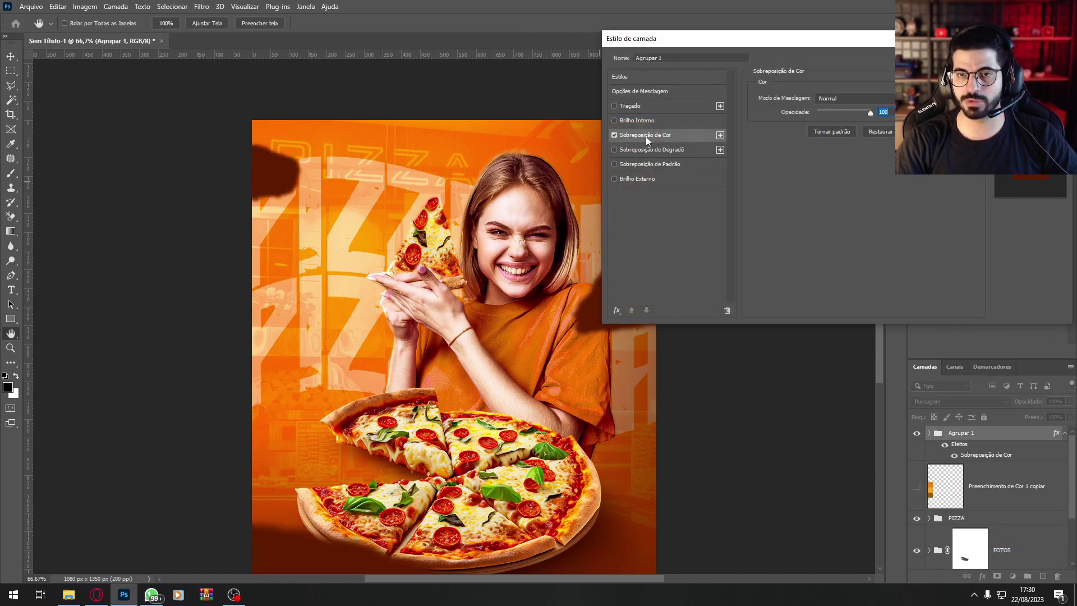
{"action": "left_click", "coordinate": [905, 98]}
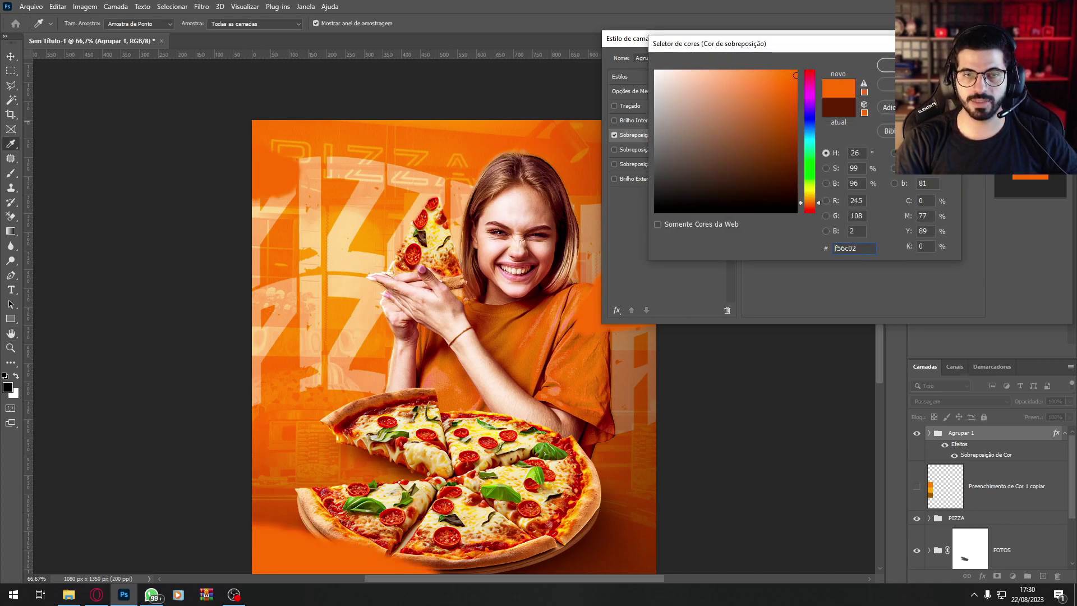
{"action": "key", "text": "Return"}
{"action": "left_click", "coordinate": [847, 98]}
{"action": "left_click", "coordinate": [842, 243]}
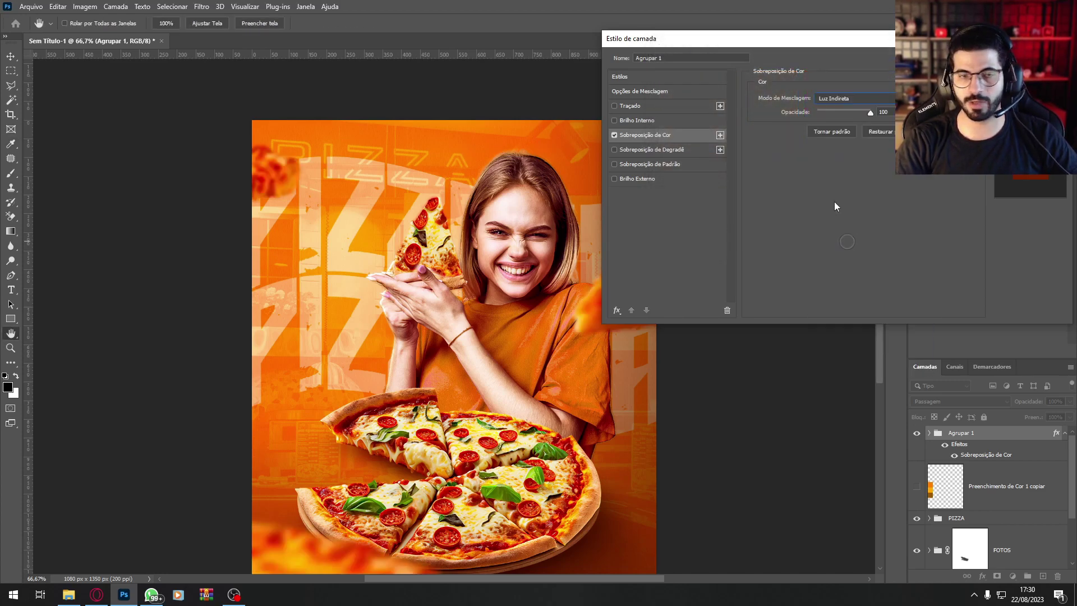
{"action": "left_click_drag", "start_coordinate": [847, 111], "coordinate": [843, 117]}
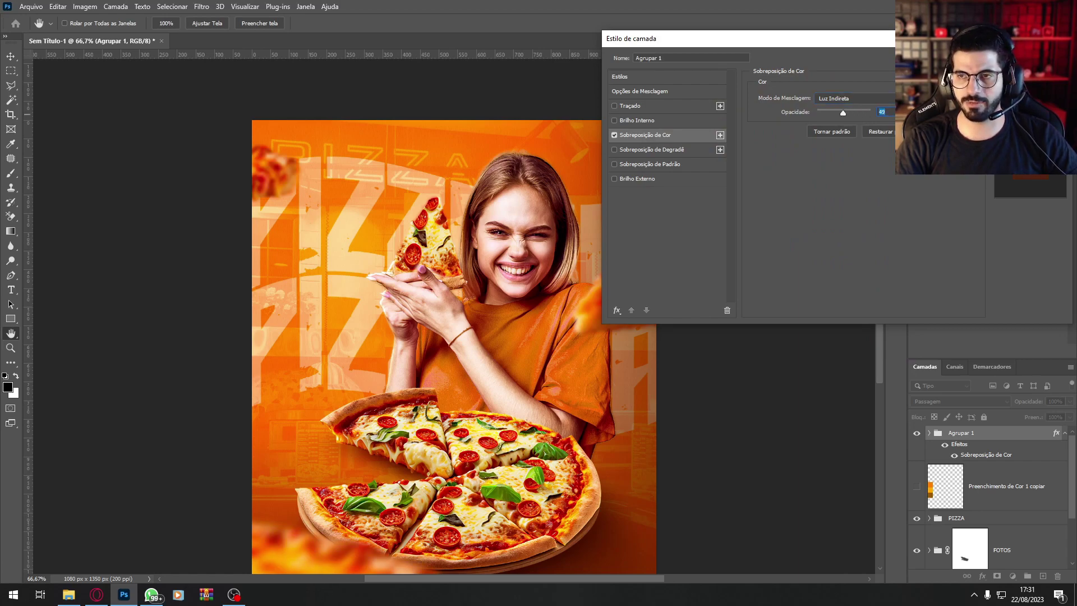
{"action": "left_click", "coordinate": [1030, 60]}
Step: Rename the floating slices' group as ELEMENTOS
{"action": "key", "text": "ctrl+minus"}
{"action": "key", "text": "ctrl+minus"}
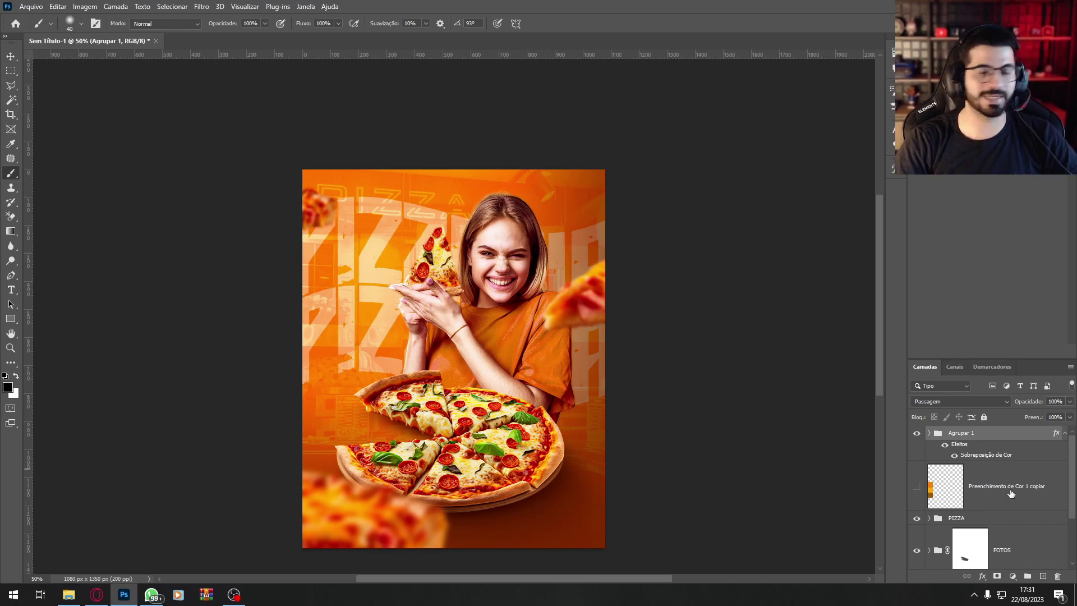
{"action": "double_click", "coordinate": [976, 434]}
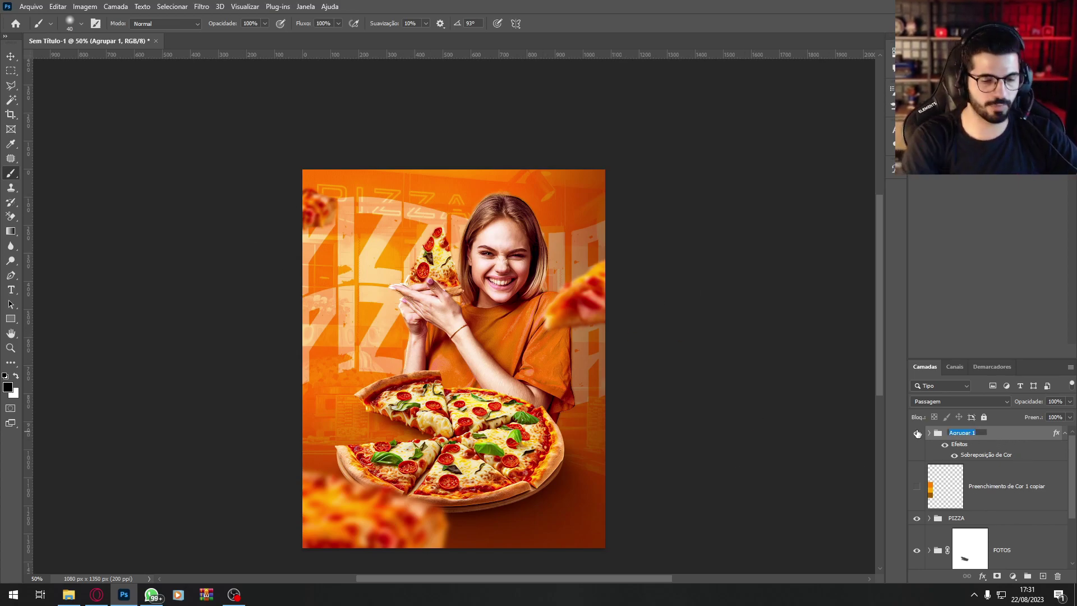
{"action": "type", "text": "eleme"}
{"action": "key", "text": "ctrl+a"}
{"action": "type", "text": "ELEMENTOS"}
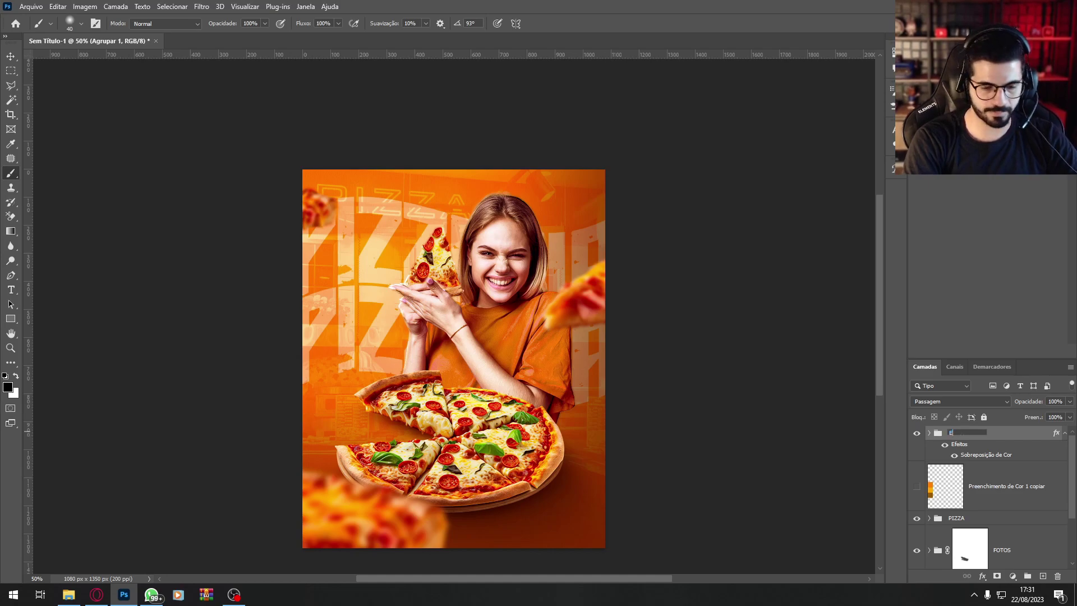
{"action": "key", "text": "Return"}
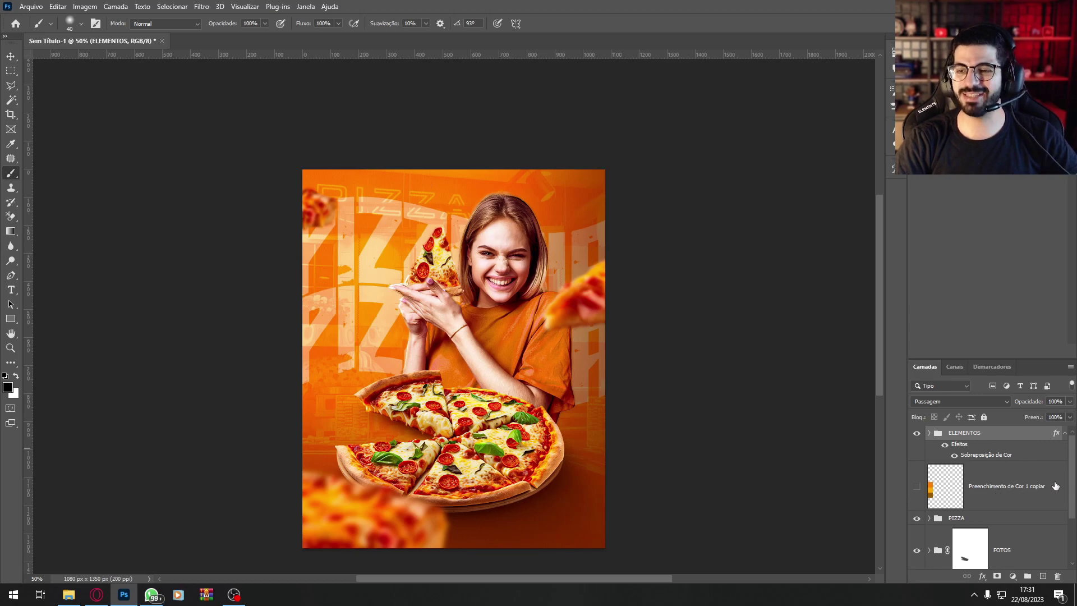
Step: Add a placeholder text layer directly above the FUNDO group, placed beside the woman's raised pizza slice
{"action": "left_click_drag", "start_coordinate": [1071, 489], "coordinate": [1071, 561]}
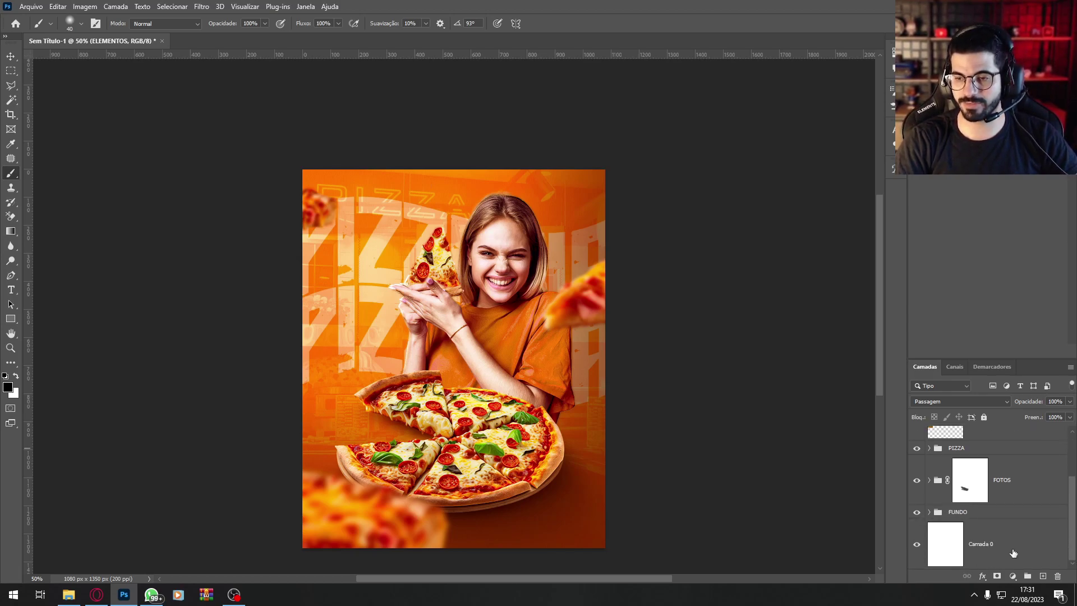
{"action": "left_click", "coordinate": [1013, 553]}
{"action": "left_click", "coordinate": [996, 513]}
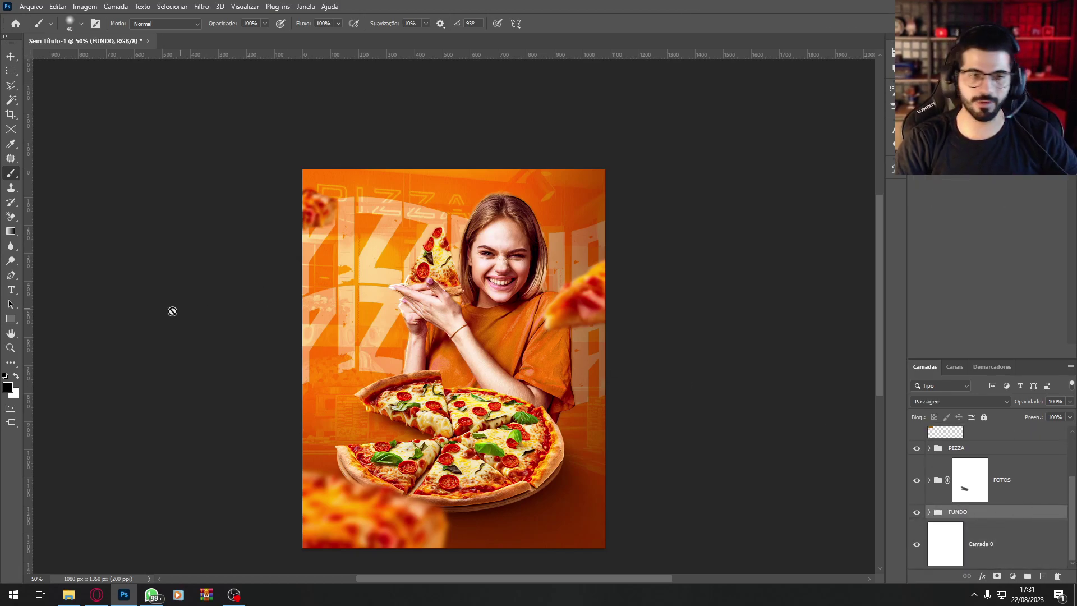
{"action": "left_click", "coordinate": [11, 289]}
{"action": "left_click", "coordinate": [343, 269]}
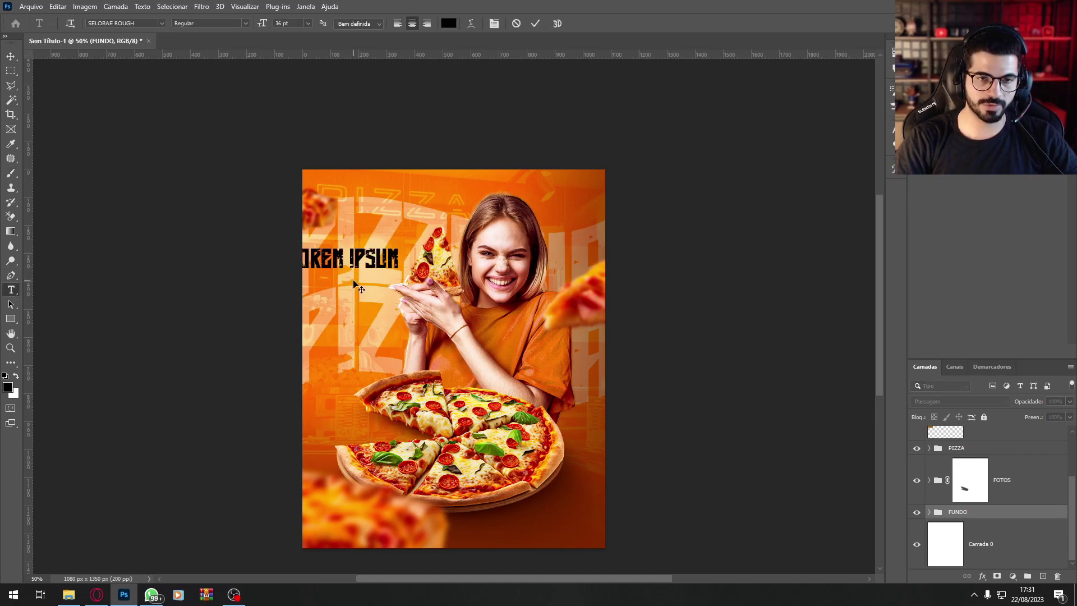
Step: Set the placeholder text's font to Upton Bold, then shift it and tilt it slightly upward beside the raised slice
{"action": "left_click", "coordinate": [161, 25]}
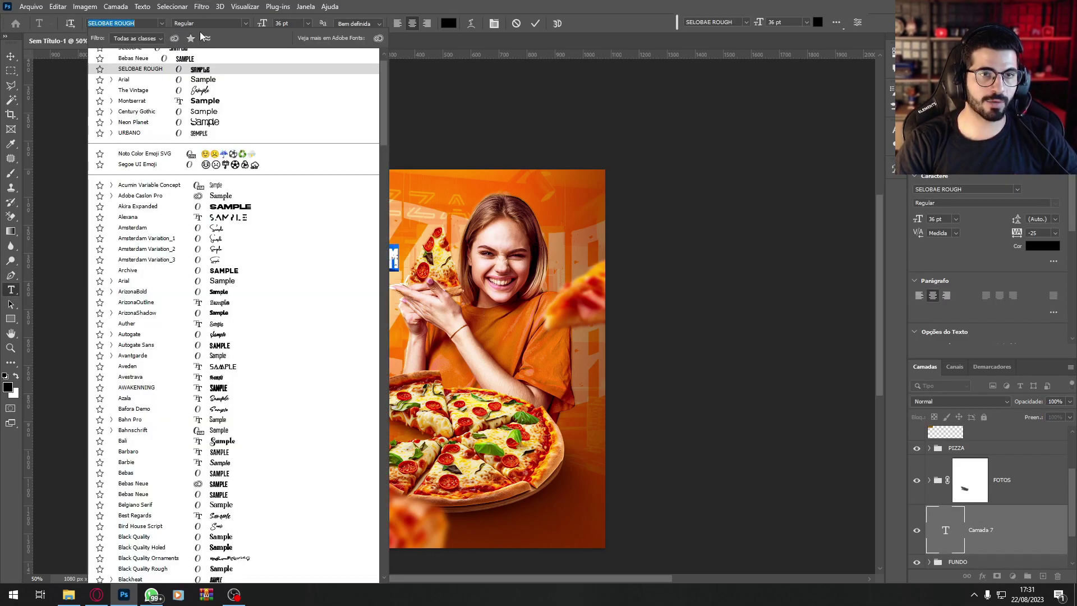
{"action": "left_click_drag", "start_coordinate": [383, 110], "coordinate": [388, 55]}
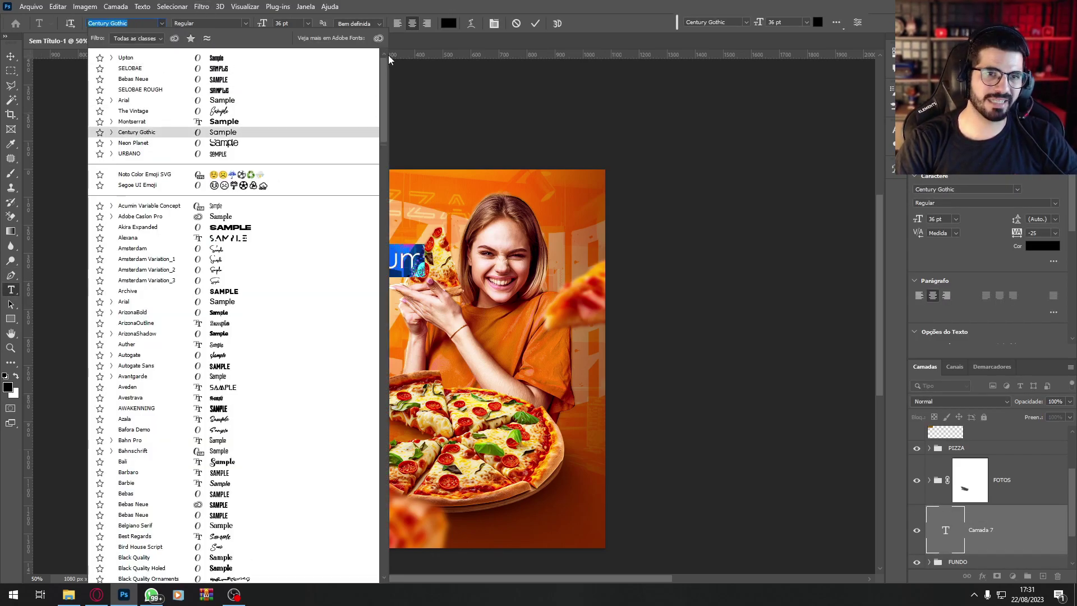
{"action": "left_click", "coordinate": [246, 61]}
{"action": "left_click", "coordinate": [990, 533]}
{"action": "left_click_drag", "start_coordinate": [343, 263], "coordinate": [412, 242]}
{"action": "key", "text": "ctrl+t"}
{"action": "key", "text": "Return"}
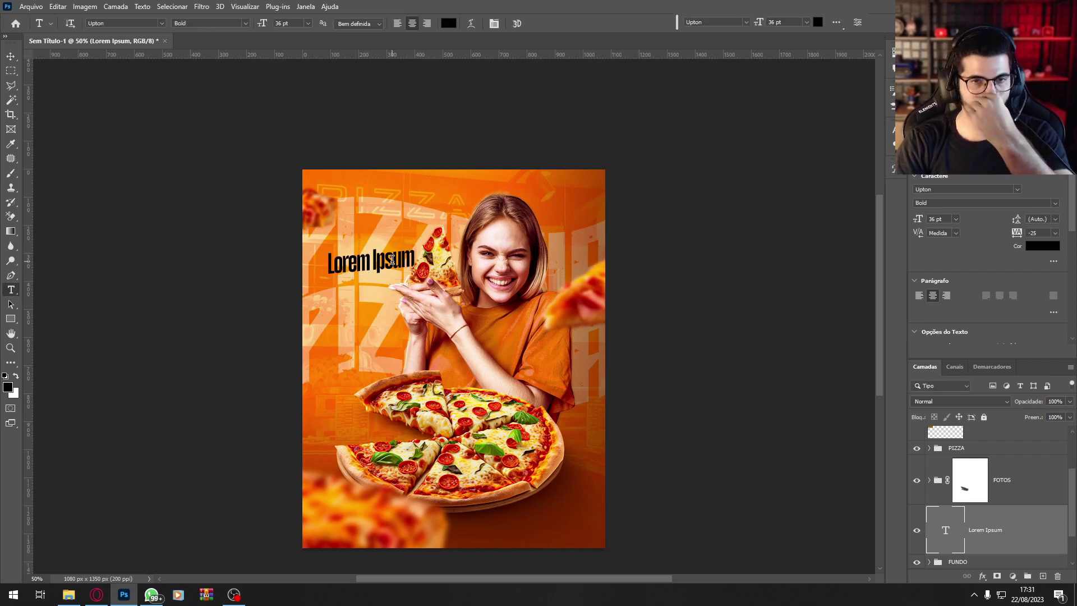
Step: Replace the tilted placeholder text with "Já escolheu"
{"action": "key", "text": "ctrl+a"}
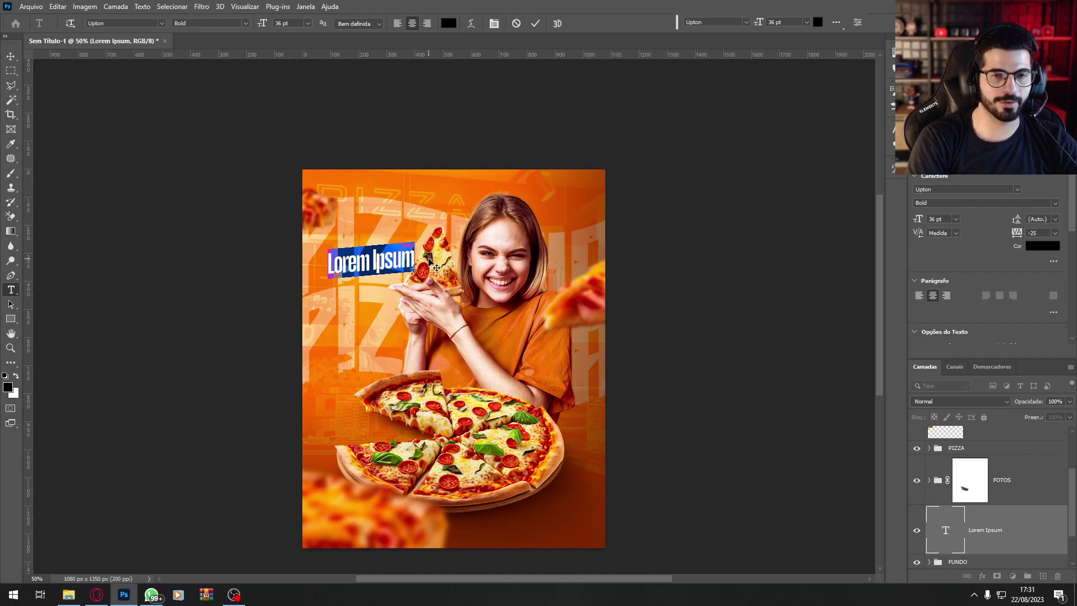
{"action": "key", "text": "BackSpace"}
{"action": "type", "text": "JÁ"}
{"action": "type", "text": "á escolhe"}
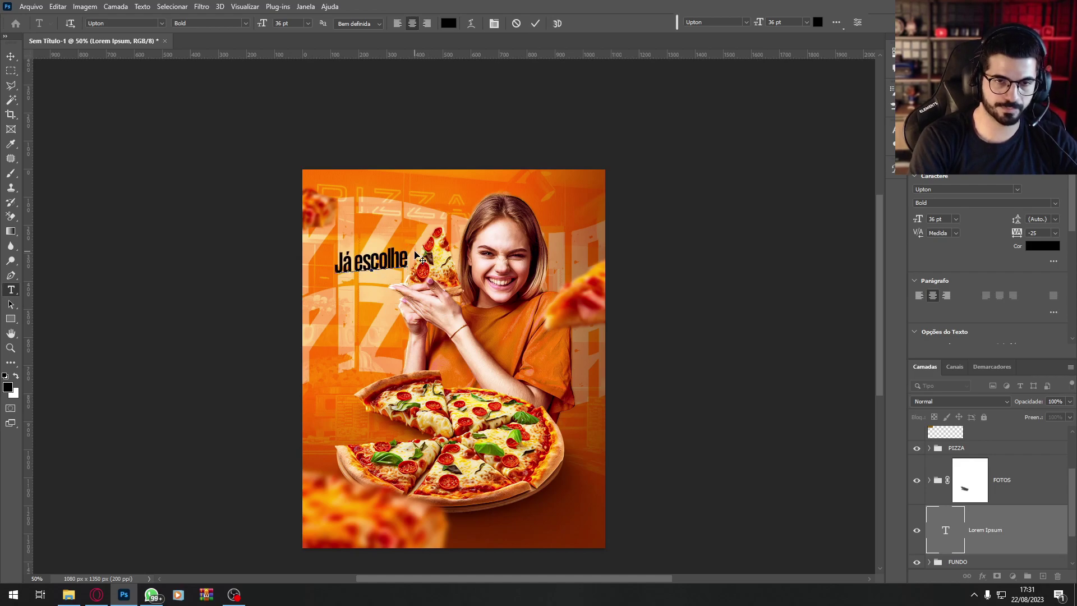
{"action": "type", "text": "u"}
{"action": "left_click", "coordinate": [866, 493]}
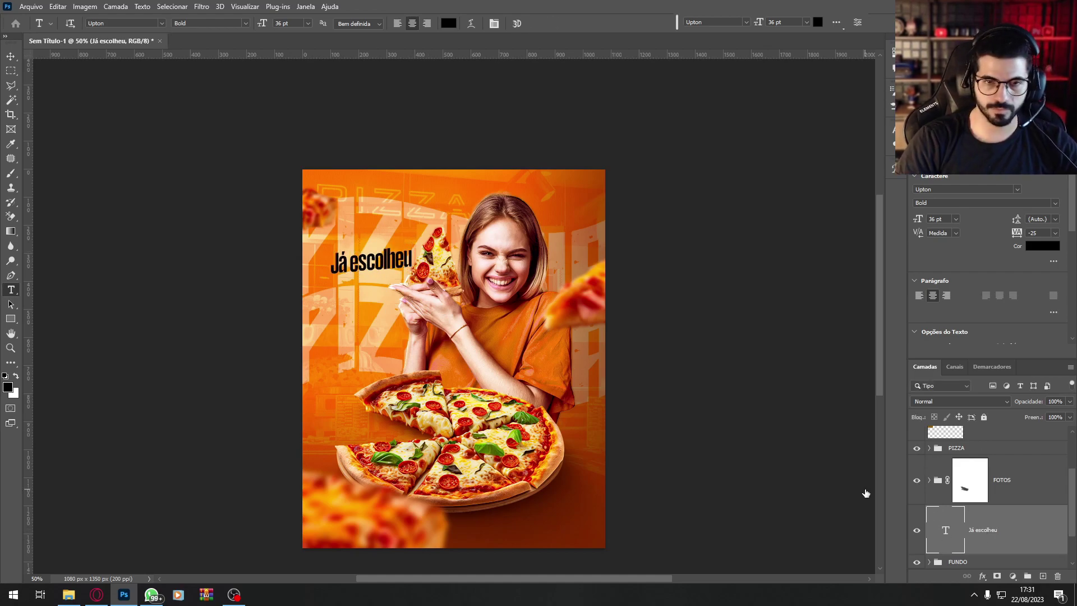
Step: Duplicate the "Já escolheu" line just below itself and change the copy's text to "sua pizza?"
{"action": "left_click_drag", "start_coordinate": [385, 264], "coordinate": [381, 289]}
{"action": "double_click", "coordinate": [381, 289]}
{"action": "type", "text": "sua pizza?"}
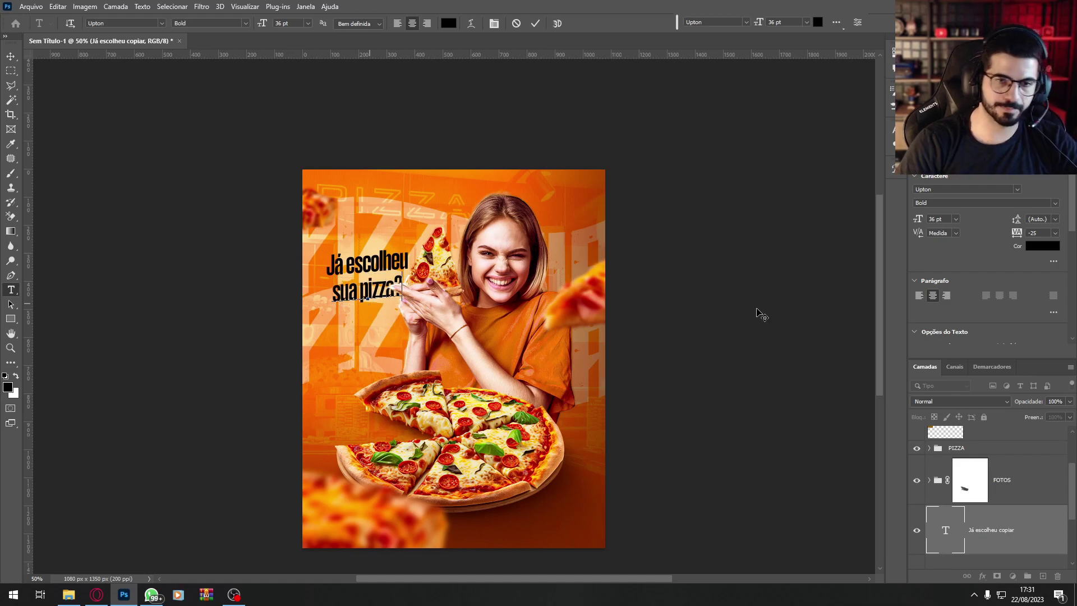
Step: Set the "sua pizza?" line in all caps and enlarge it to about 51.5 pt beneath the first line
{"action": "key", "text": "ctrl+a"}
{"action": "left_click", "coordinate": [893, 131]}
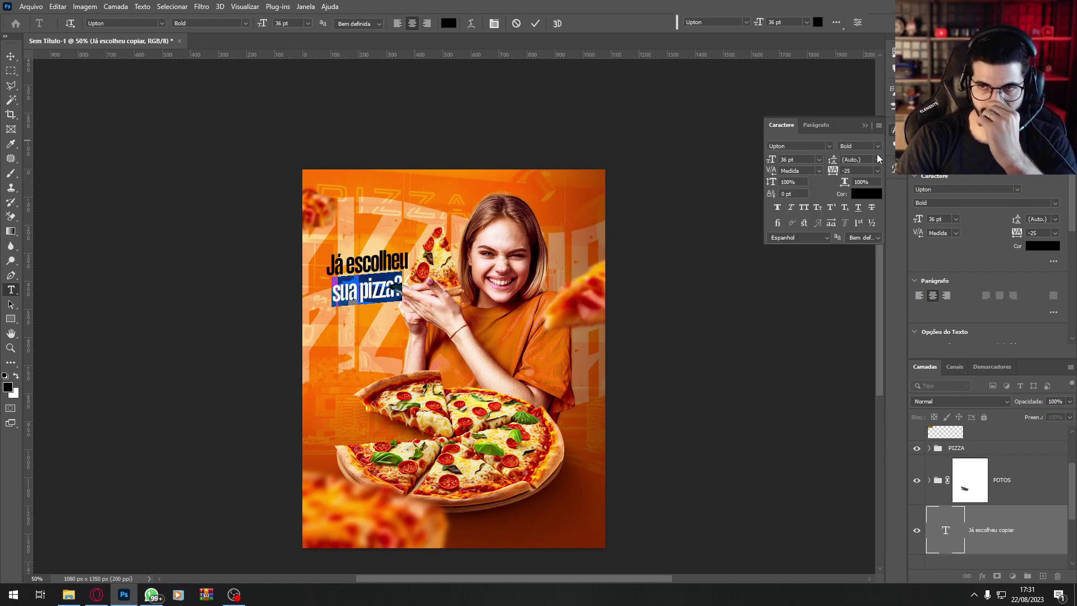
{"action": "left_click", "coordinate": [803, 208]}
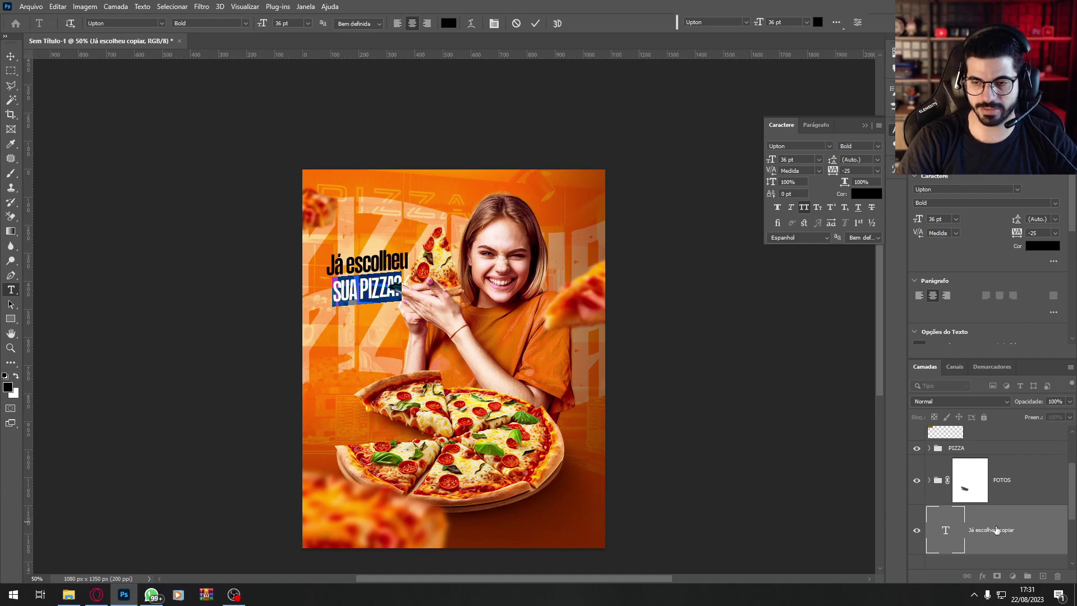
{"action": "key", "text": "ctrl+Return"}
{"action": "key", "text": "ctrl+t"}
{"action": "mouse_move", "coordinate": [402, 271]}
{"action": "left_mouse_down"}
{"action": "mouse_move", "coordinate": [431, 257]}
{"action": "mouse_move", "coordinate": [402, 275]}
{"action": "left_mouse_up"}
{"action": "key", "text": "Return"}
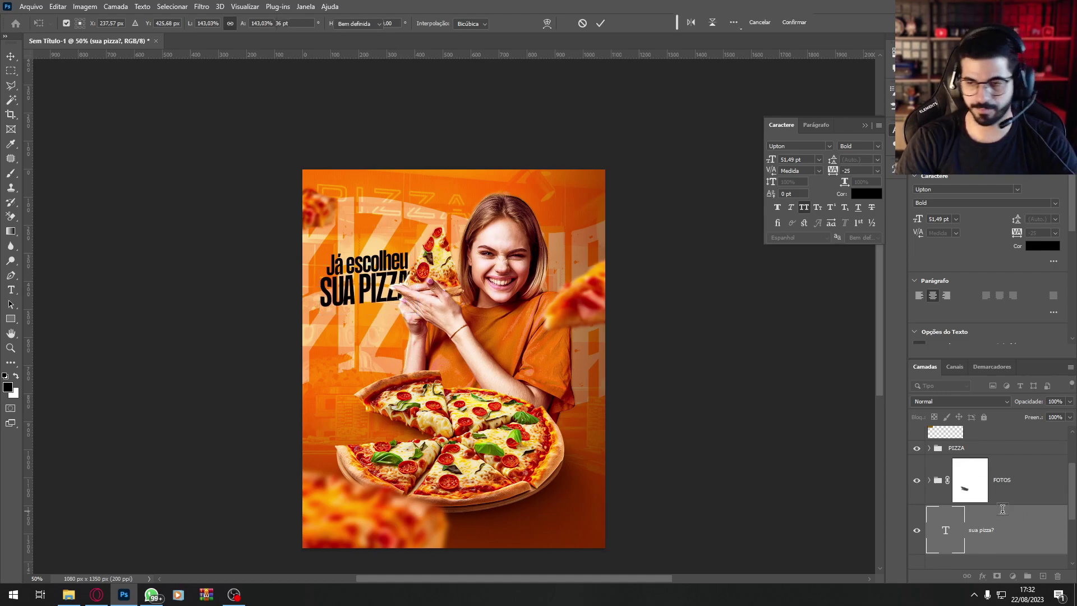
Step: Move both headline lines up together and scale them down slightly, with "Já escolheu" at about 33.4 pt
{"action": "left_click_drag", "start_coordinate": [1073, 497], "coordinate": [1072, 513]}
{"action": "left_click", "coordinate": [1005, 539], "text": "ctrl"}
{"action": "left_click_drag", "start_coordinate": [402, 286], "coordinate": [403, 268]}
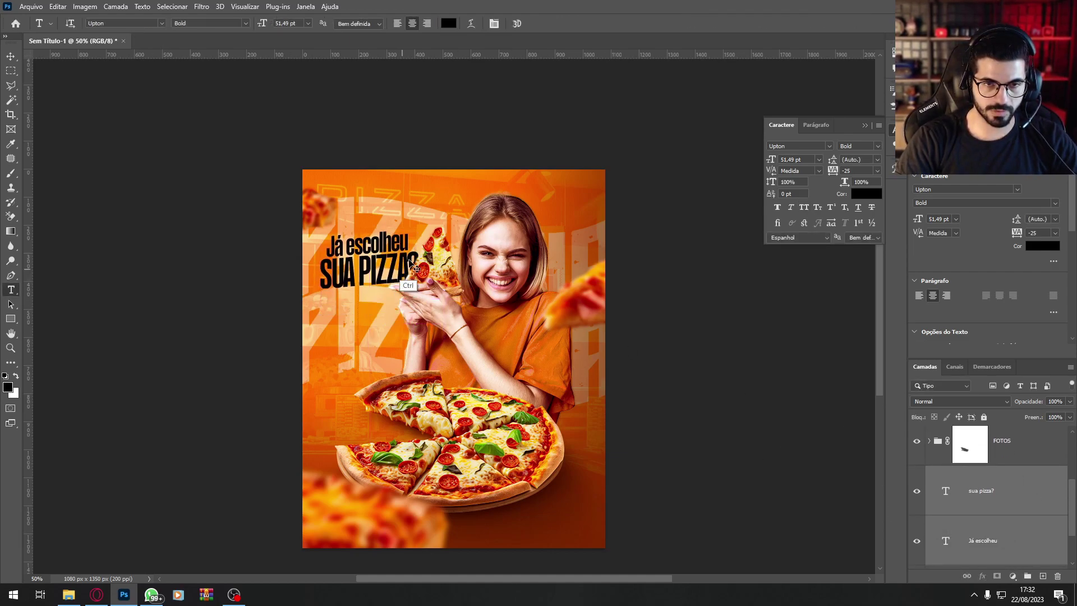
{"action": "key", "text": "ctrl+t"}
{"action": "left_click_drag", "start_coordinate": [420, 230], "coordinate": [296, 322]}
{"action": "key", "text": "Return"}
Step: Duplicate the "Já escolheu" line below "SUA PIZZA?" and change the copy's text to "Agora é só"
{"action": "double_click", "coordinate": [962, 538]}
{"action": "key", "text": "ctrl+s"}
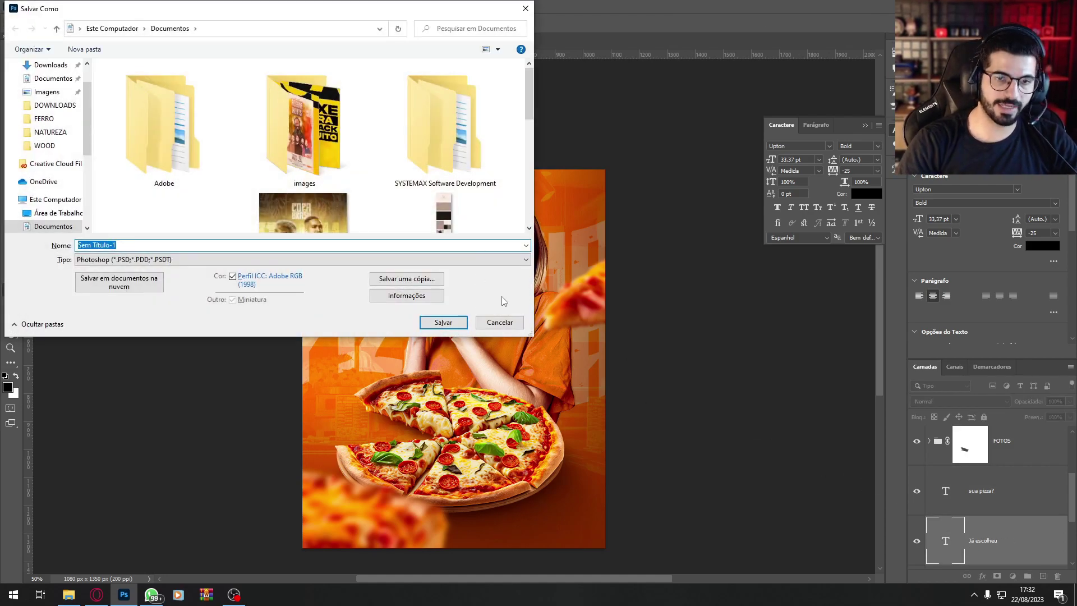
{"action": "left_click", "coordinate": [499, 323]}
{"action": "left_click_drag", "start_coordinate": [396, 307], "coordinate": [321, 315]}
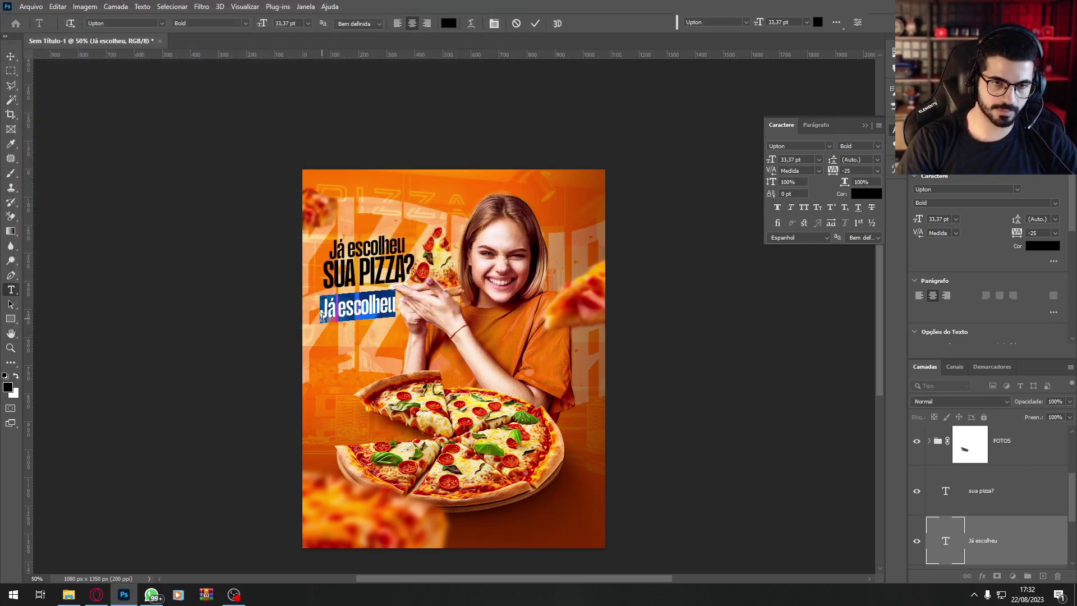
{"action": "type", "text": "Ag"}
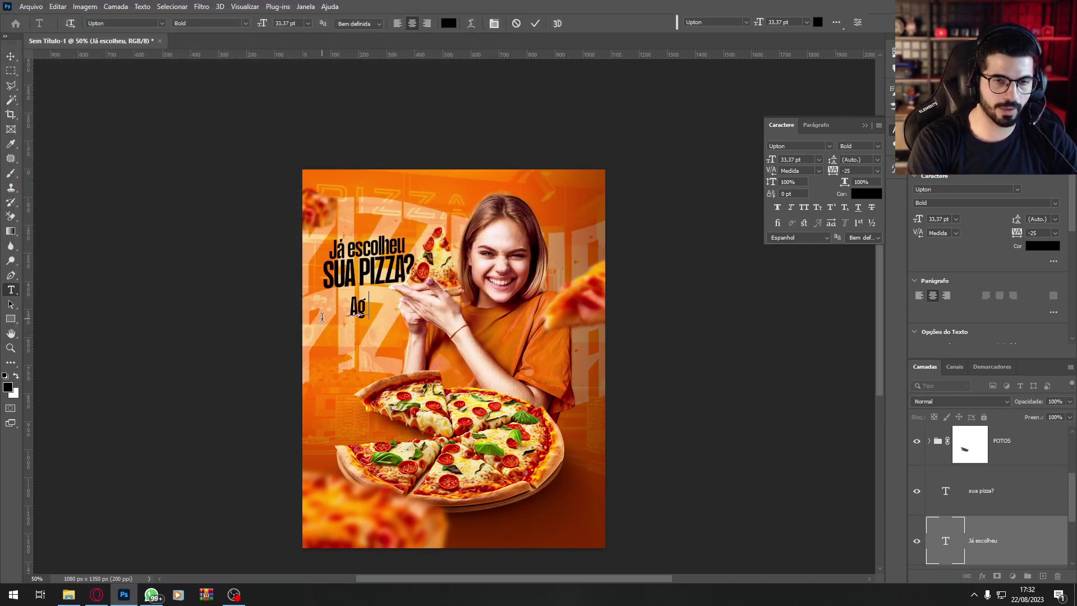
{"action": "type", "text": "ora é"}
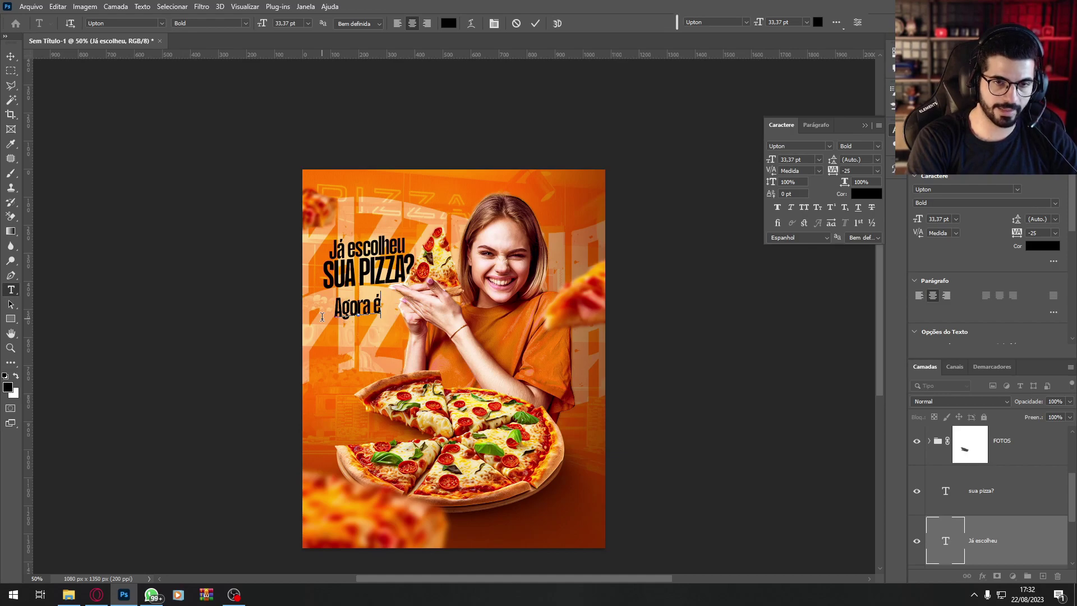
{"action": "type", "text": " sófazer"}
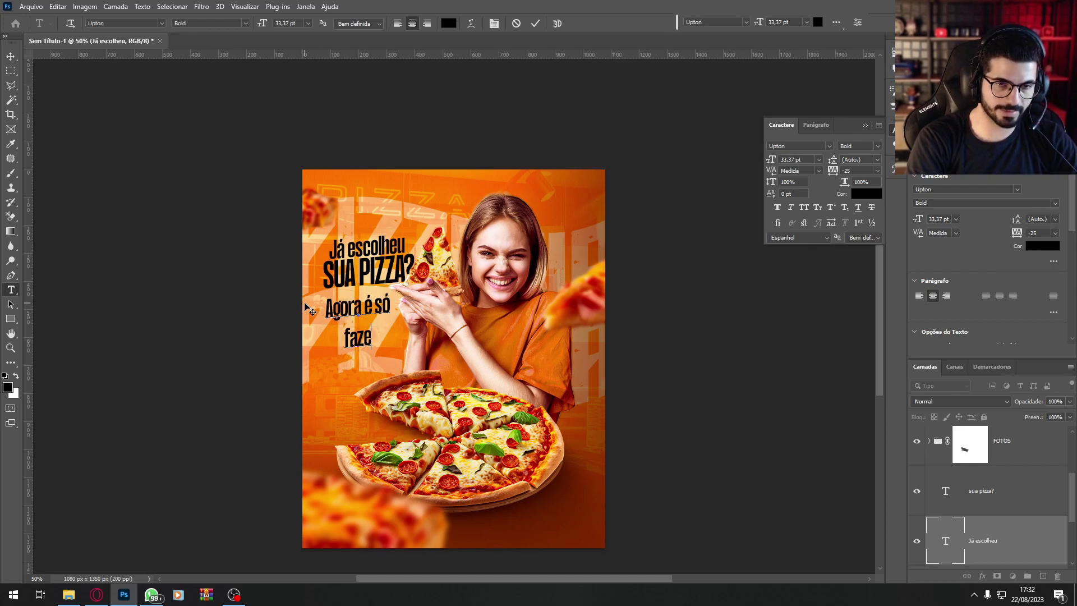
{"action": "key", "text": "BackSpace"}
{"action": "key", "text": "BackSpace"}
{"action": "key", "text": "BackSpace"}
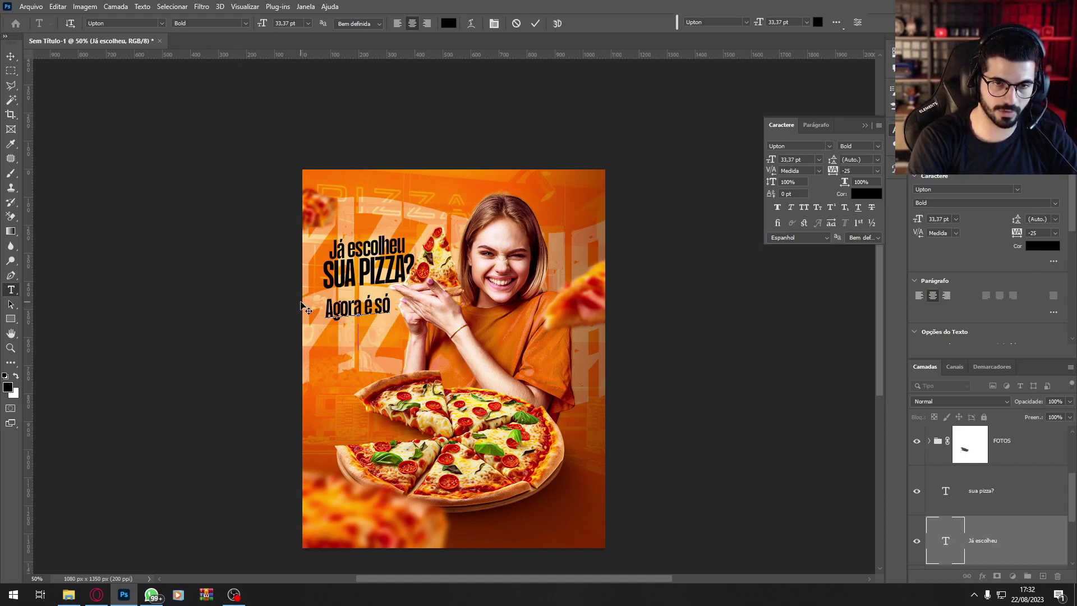
Step: Move "Agora é só" up under the headline and add a copy below it reading "fazer seu"
{"action": "left_click", "coordinate": [946, 544]}
{"action": "left_click_drag", "start_coordinate": [378, 319], "coordinate": [294, 334]}
{"action": "type", "text": "fa"}
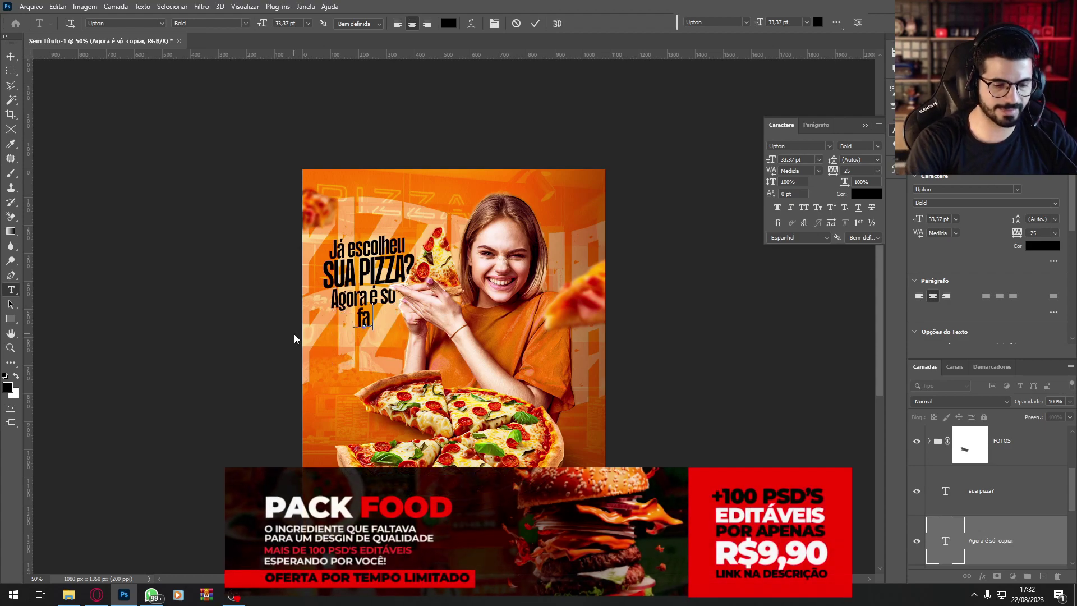
{"action": "type", "text": "zer seu"}
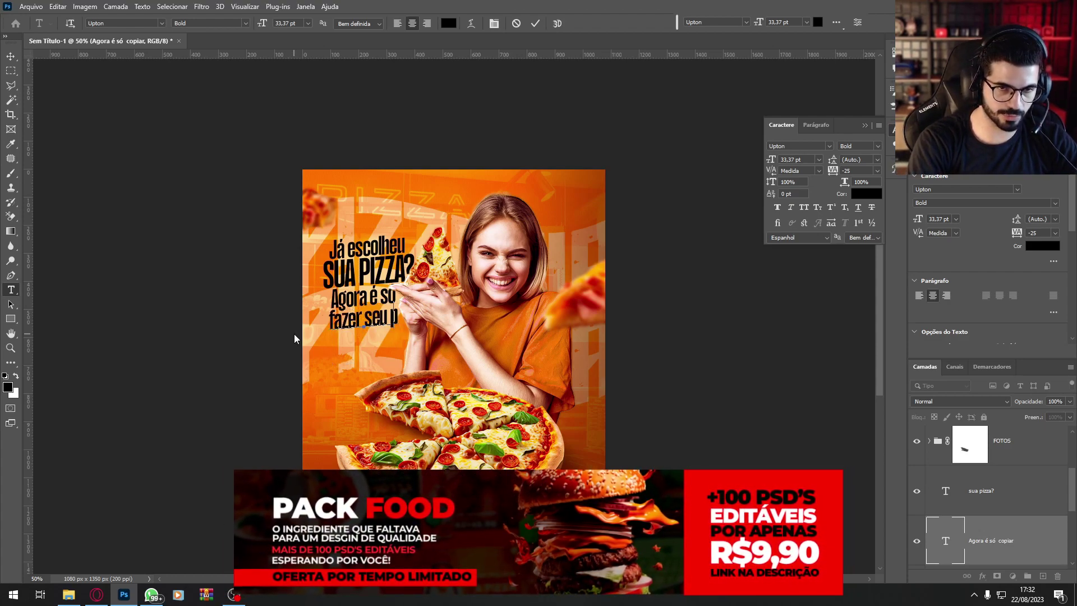
{"action": "key", "text": "ctrl+Return"}
Step: Duplicate the "fazer seu" line below itself and change the copy's text to "pedido!"
{"action": "left_click_drag", "start_coordinate": [395, 340], "coordinate": [331, 343]}
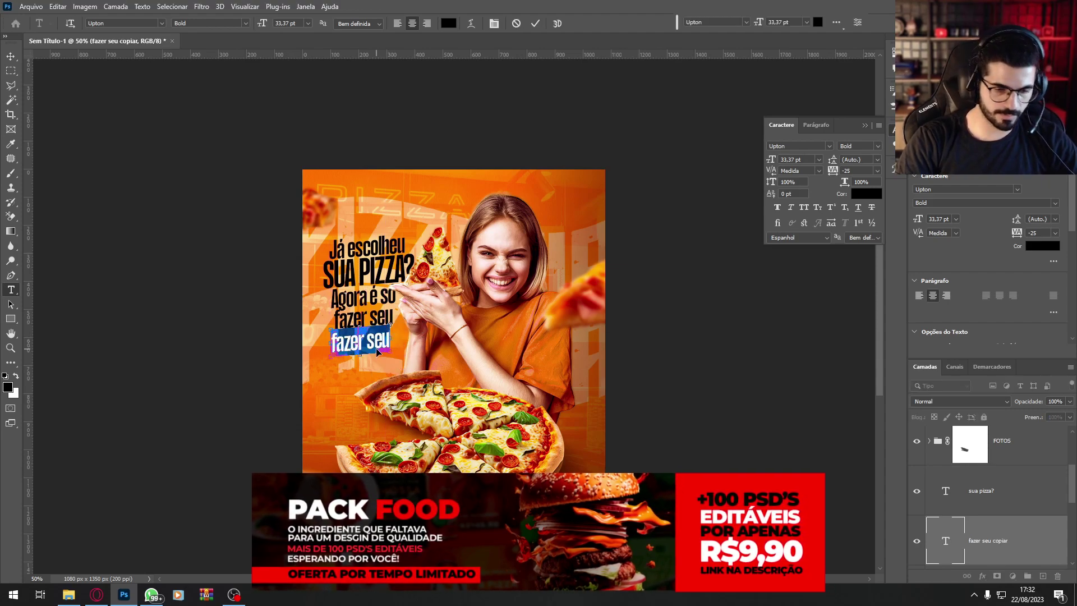
{"action": "type", "text": "pedido!"}
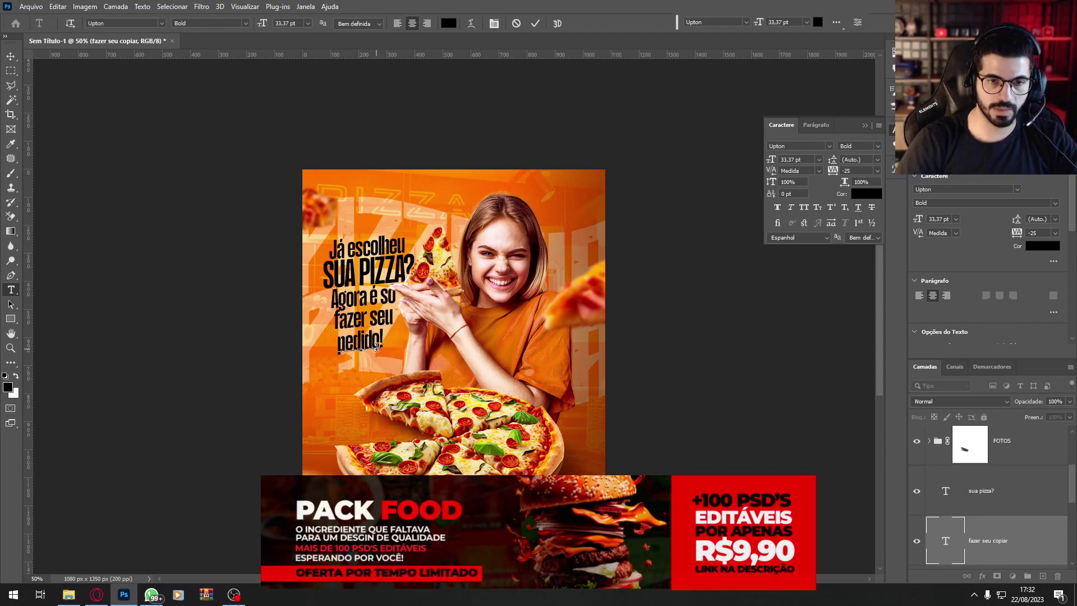
{"action": "key", "text": "ctrl+Return"}
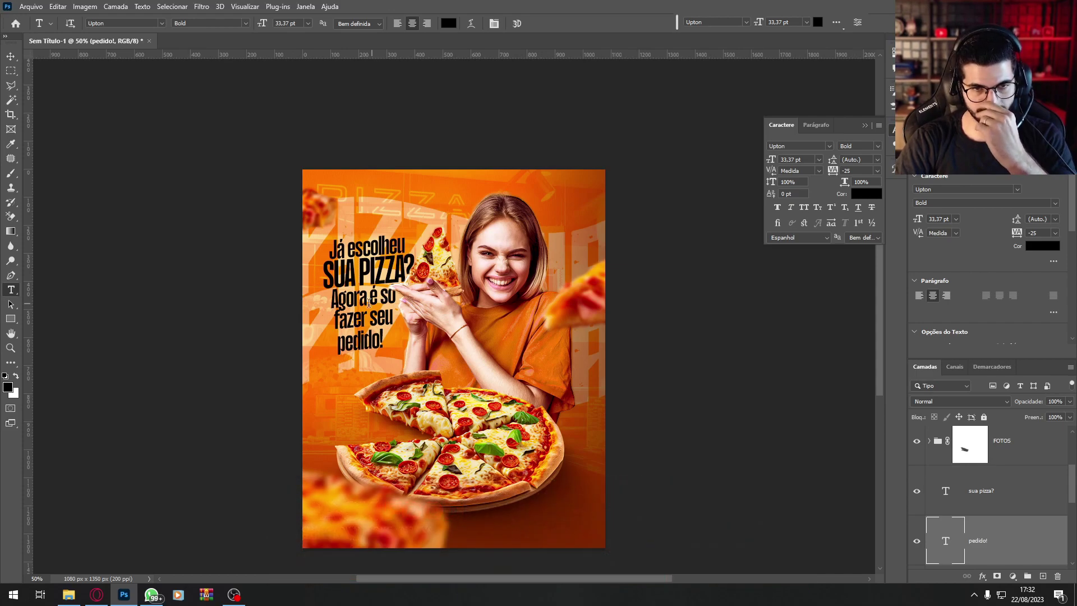
Step: Extend the "Agora é só" line to "Agora é só fazer" in all caps and shrink it to about 21.6 pt
{"action": "left_click", "coordinate": [389, 295]}
{"action": "type", "text": "fazer"}
{"action": "left_click_drag", "start_coordinate": [413, 280], "coordinate": [286, 313]}
{"action": "key", "text": "Return"}
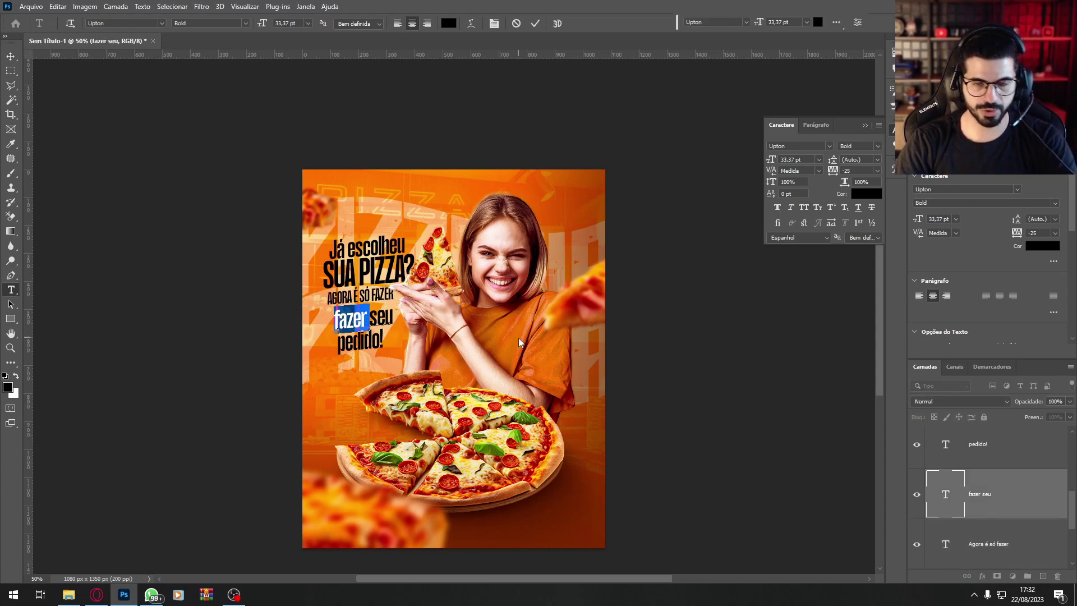
Step: Remove "fazer" from the "fazer seu" line and delete the remaining "seu" text layer
{"action": "key", "text": "BackSpace"}
{"action": "left_click", "coordinate": [999, 506]}
{"action": "scroll", "coordinate": [388, 317], "scroll_direction": "down", "scroll_amount": 2}
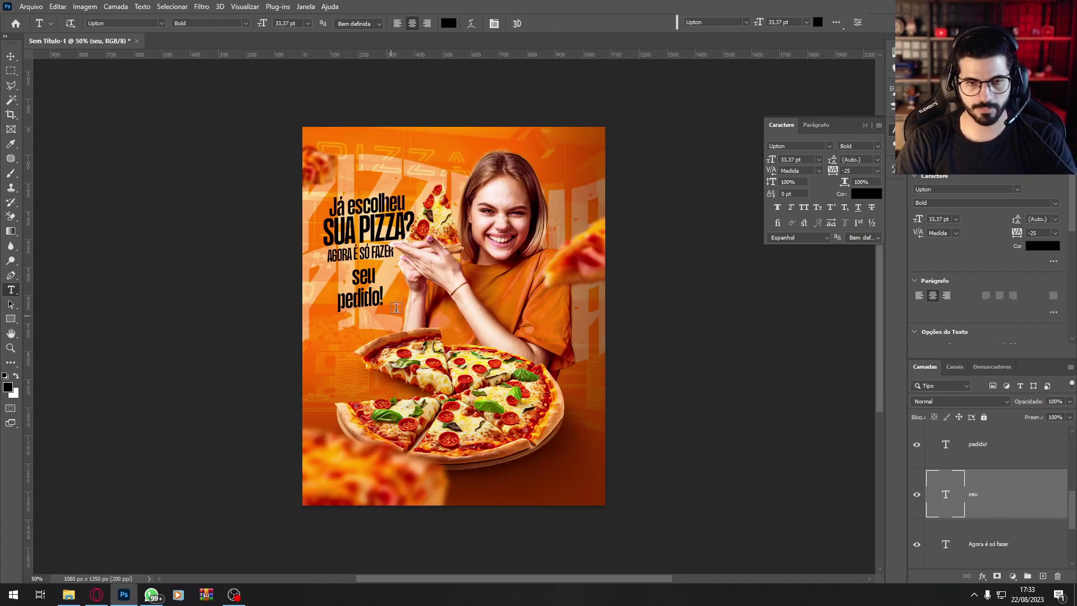
{"action": "key", "text": "Delete"}
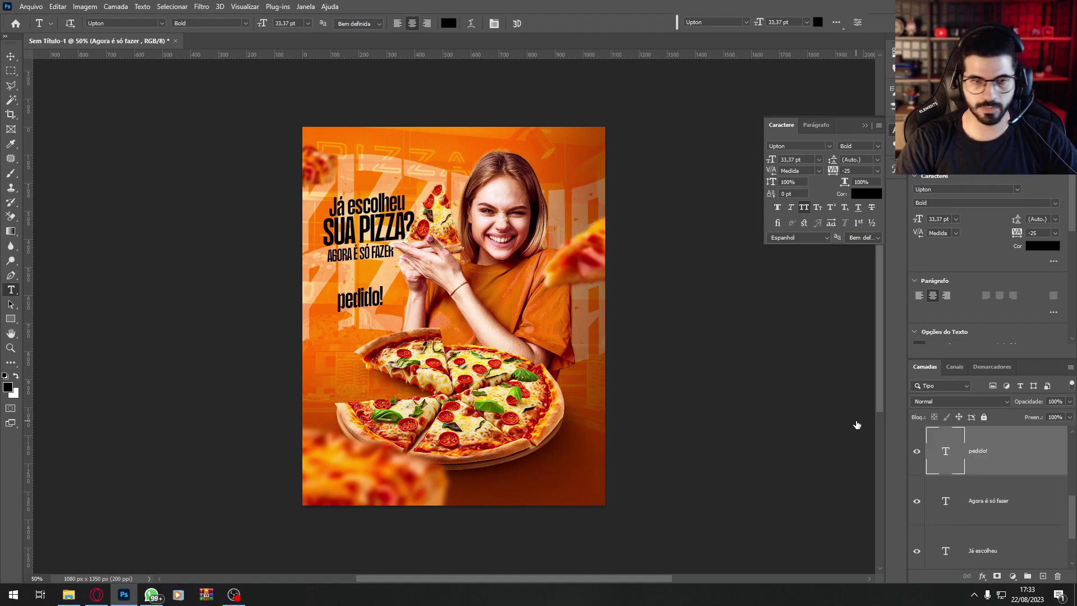
Step: Change the "pedido!" line to "seu pedido!" and move it up directly beneath "AGORA É SÓ FAZER"
{"action": "left_click", "coordinate": [344, 303]}
{"action": "type", "text": "seu"}
{"action": "left_click", "coordinate": [1022, 456]}
{"action": "left_click_drag", "start_coordinate": [379, 306], "coordinate": [378, 282]}
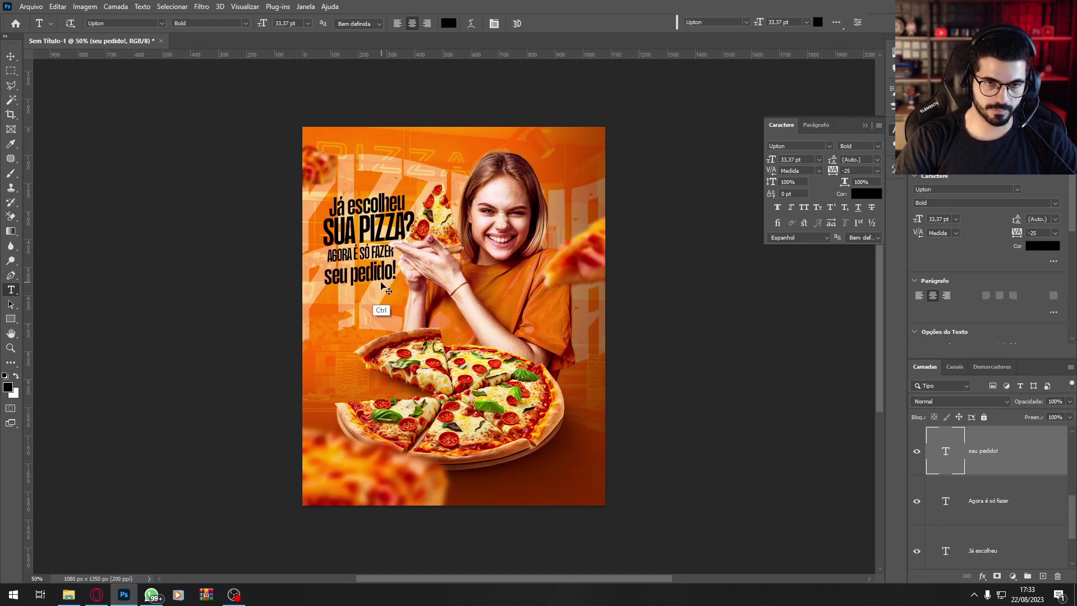
Step: Place a vertical guide at the left edge of "seu pedido!" and align "SUA PIZZA?" and "Já escolheu" to it
{"action": "left_click_drag", "start_coordinate": [28, 305], "coordinate": [324, 276]}
{"action": "left_click", "coordinate": [348, 232]}
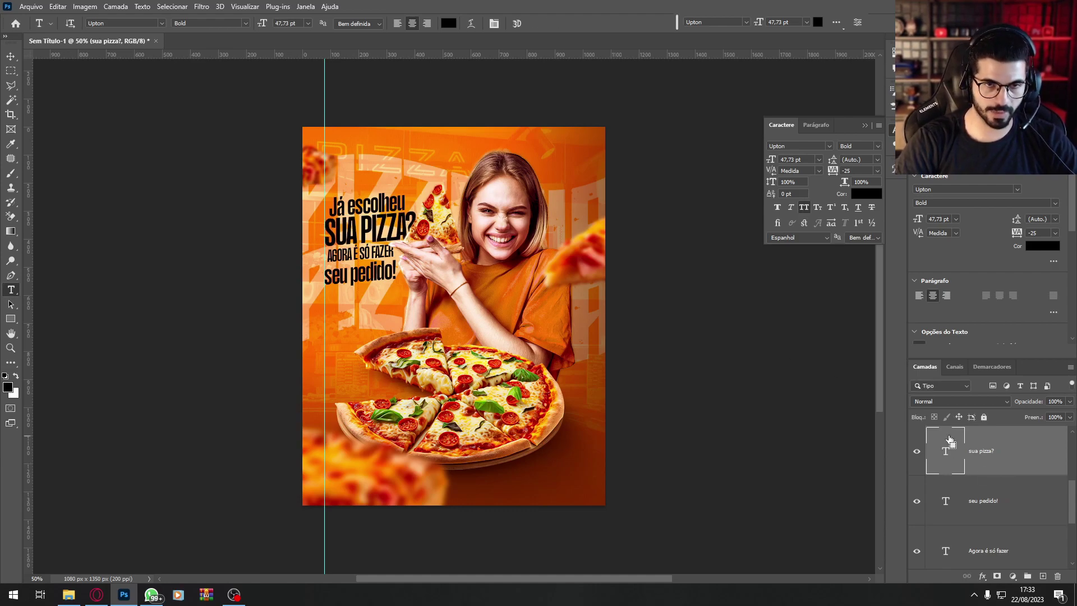
{"action": "left_click", "coordinate": [371, 203], "text": "ctrl"}
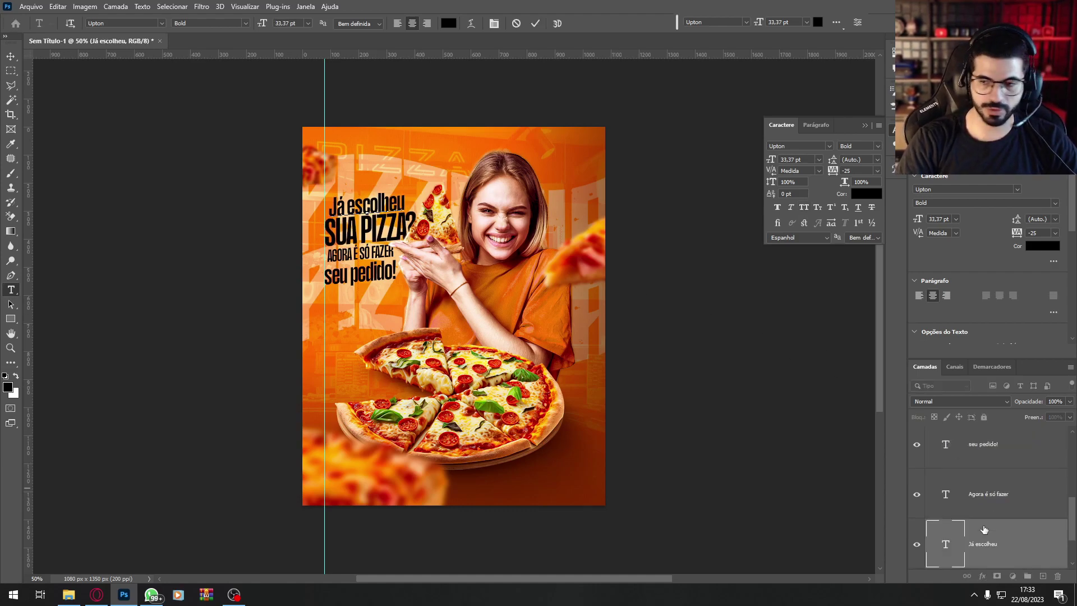
{"action": "key", "text": "ctrl+Left"}
{"action": "key", "text": "ctrl+Left"}
{"action": "key", "text": "ctrl+Left"}
{"action": "key", "text": "ctrl+Left"}
{"action": "key", "text": "ctrl+Left"}
{"action": "key", "text": "ctrl+Left"}
{"action": "key", "text": "ctrl+Left"}
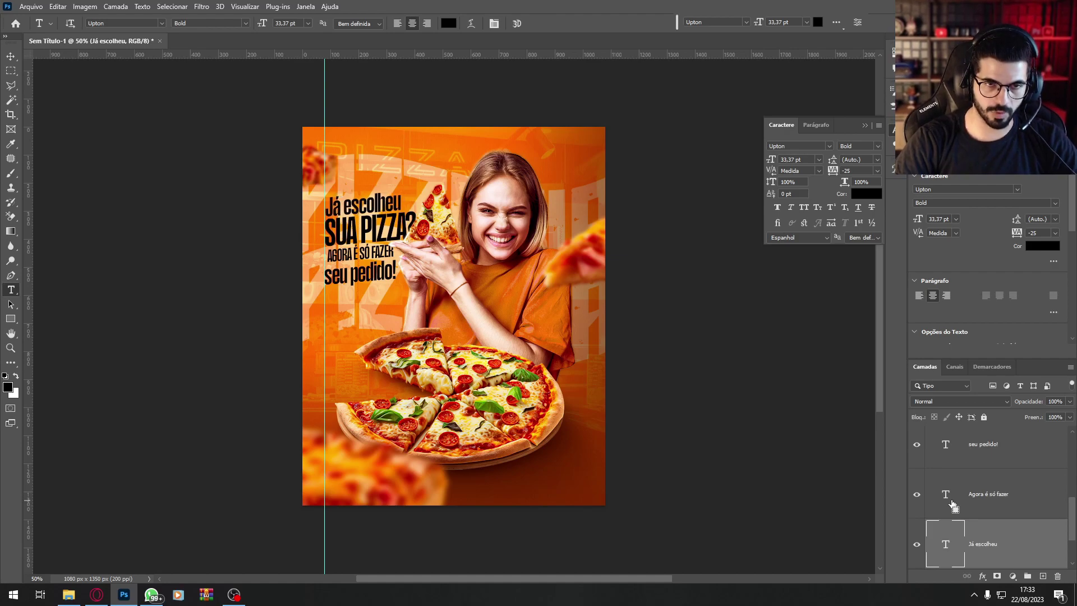
Step: Nudge the "AGORA É SÓ FAZER" line left to align with the vertical guide, hide the guides and select "seu pedido!"
{"action": "left_click", "coordinate": [349, 257], "text": "ctrl"}
{"action": "key", "text": "ctrl+Left"}
{"action": "key", "text": "ctrl+Left"}
{"action": "key", "text": "ctrl+Left"}
{"action": "key", "text": "ctrl+Left"}
{"action": "key", "text": "ctrl+Left"}
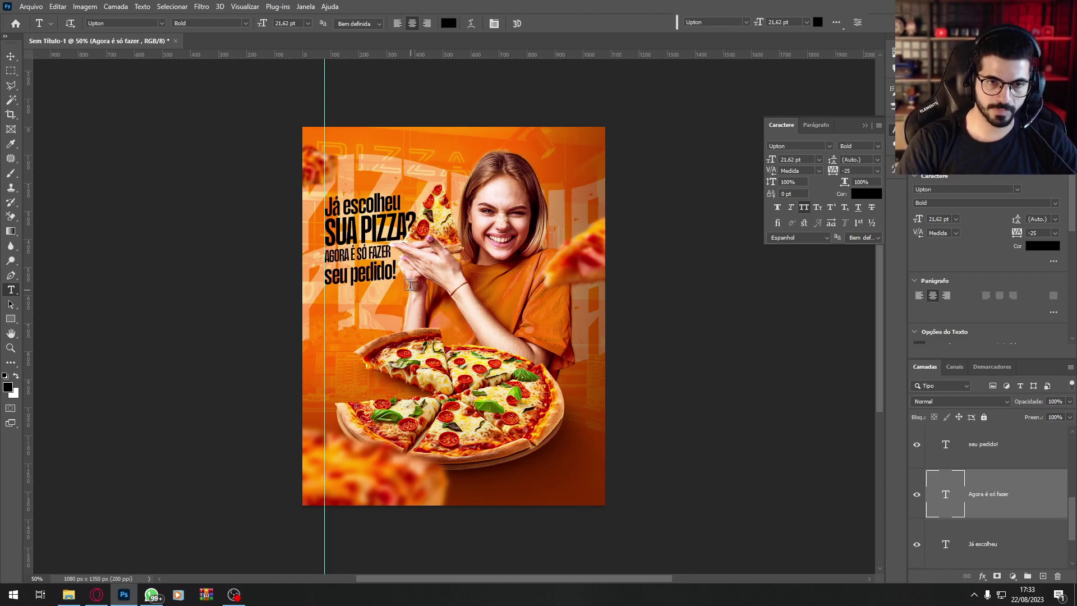
{"action": "key", "text": "ctrl+semicolon"}
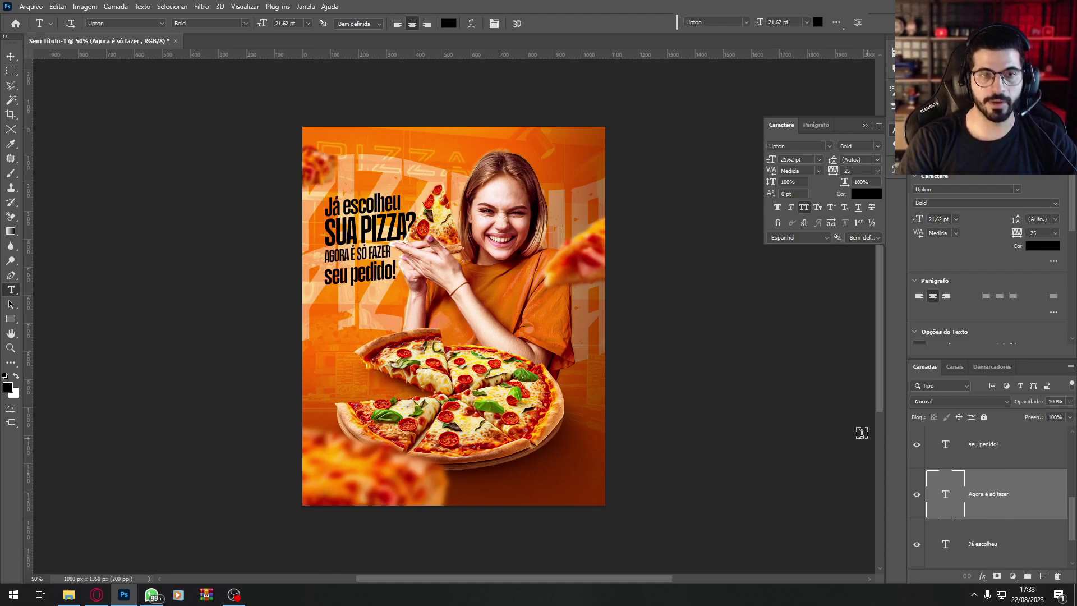
{"action": "left_click", "coordinate": [373, 276], "text": "ctrl"}
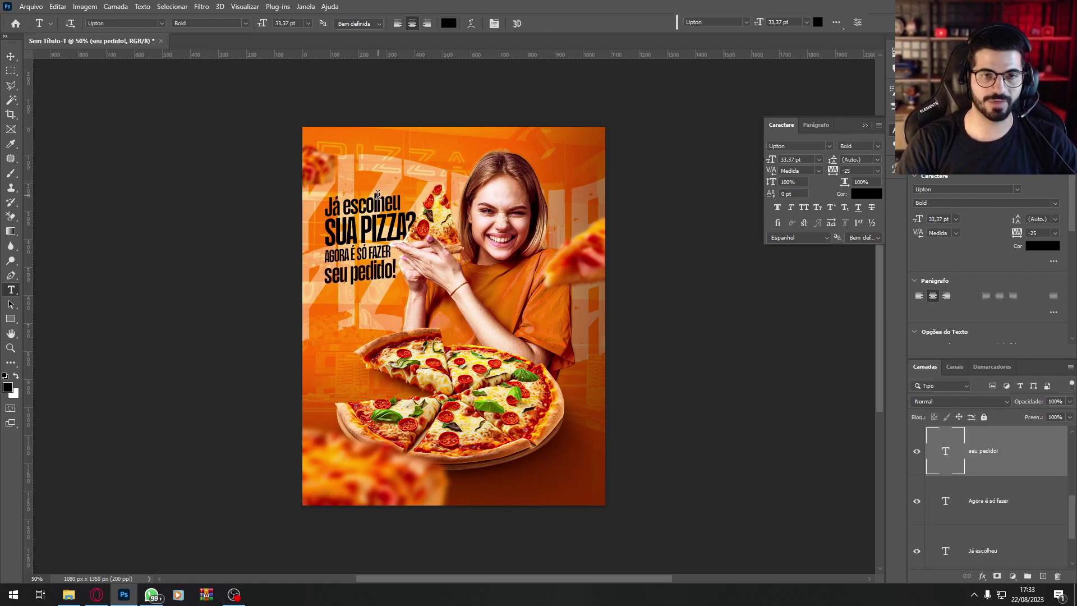
Step: Recolour the "Já escolheu" line dark brown (632801), sampled from the poster's lower background beside the pizza
{"action": "left_click", "coordinate": [378, 202]}
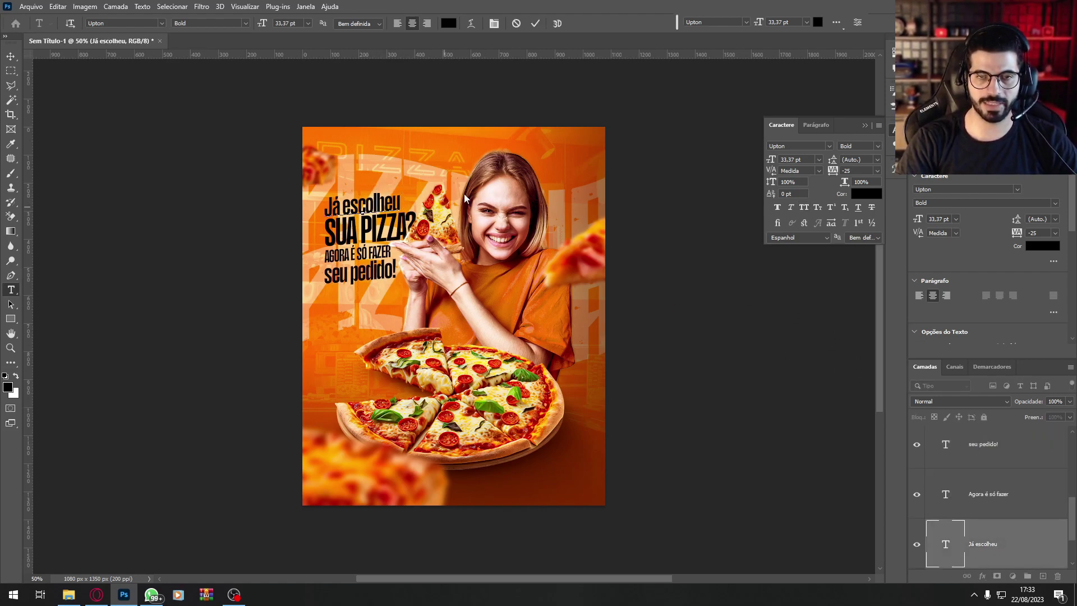
{"action": "key", "text": "ctrl+a"}
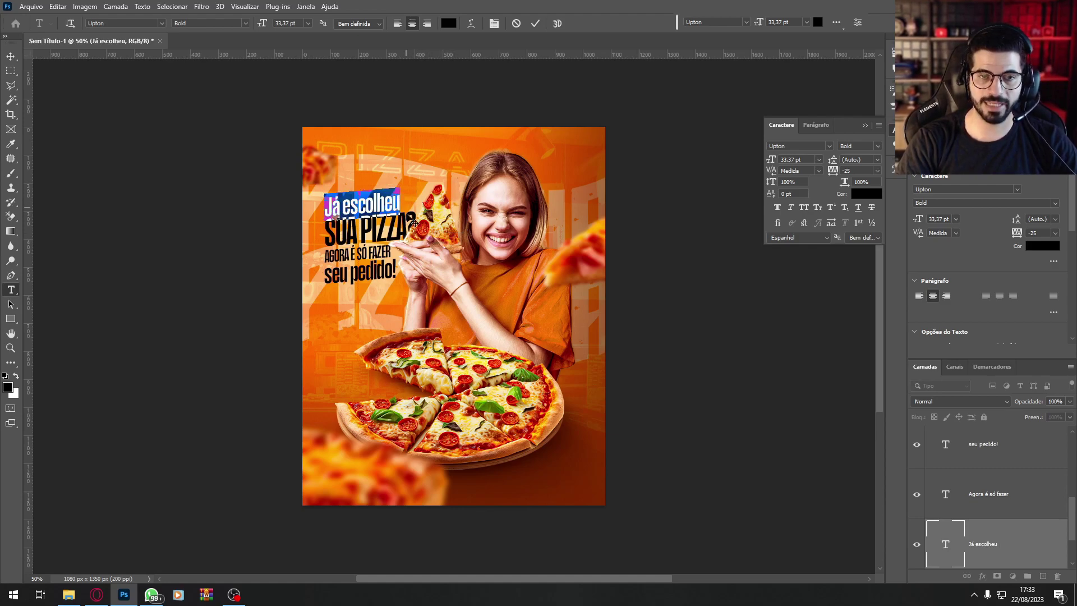
{"action": "left_click", "coordinate": [867, 193]}
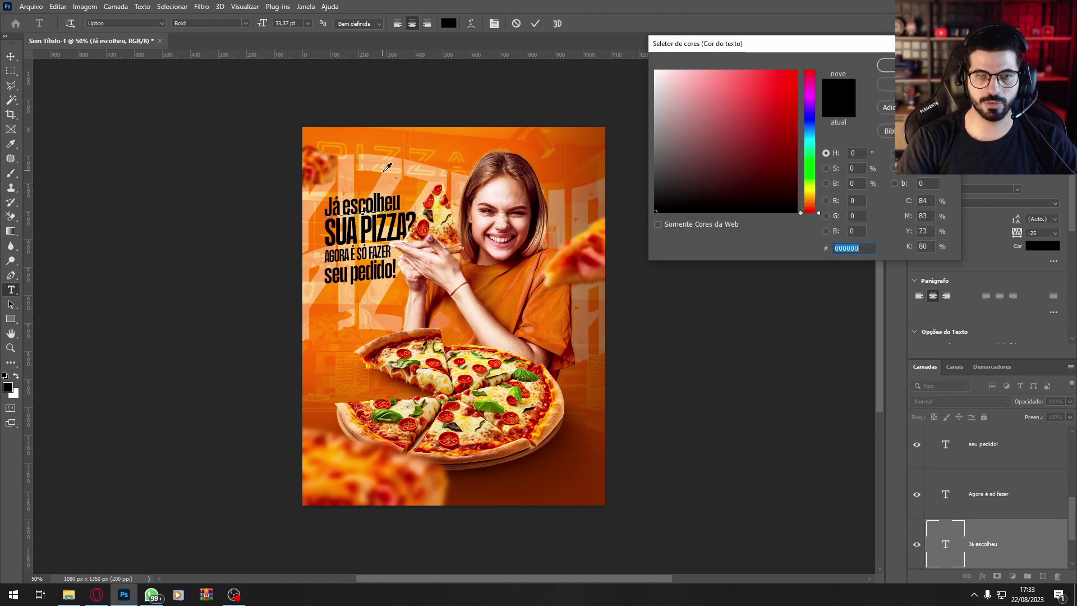
{"action": "left_click", "coordinate": [585, 450]}
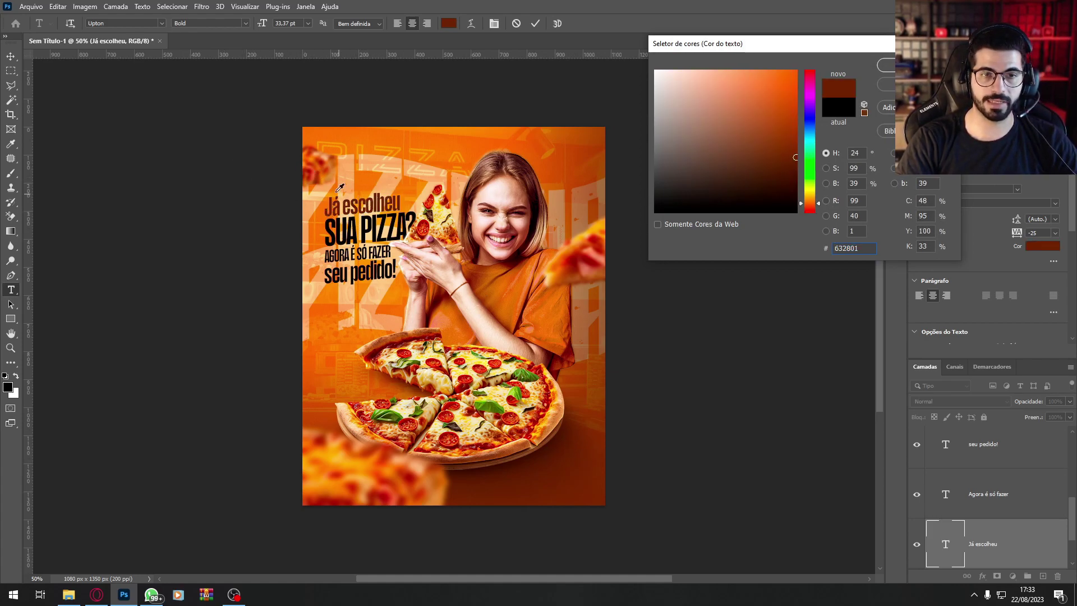
{"action": "left_click", "coordinate": [916, 66]}
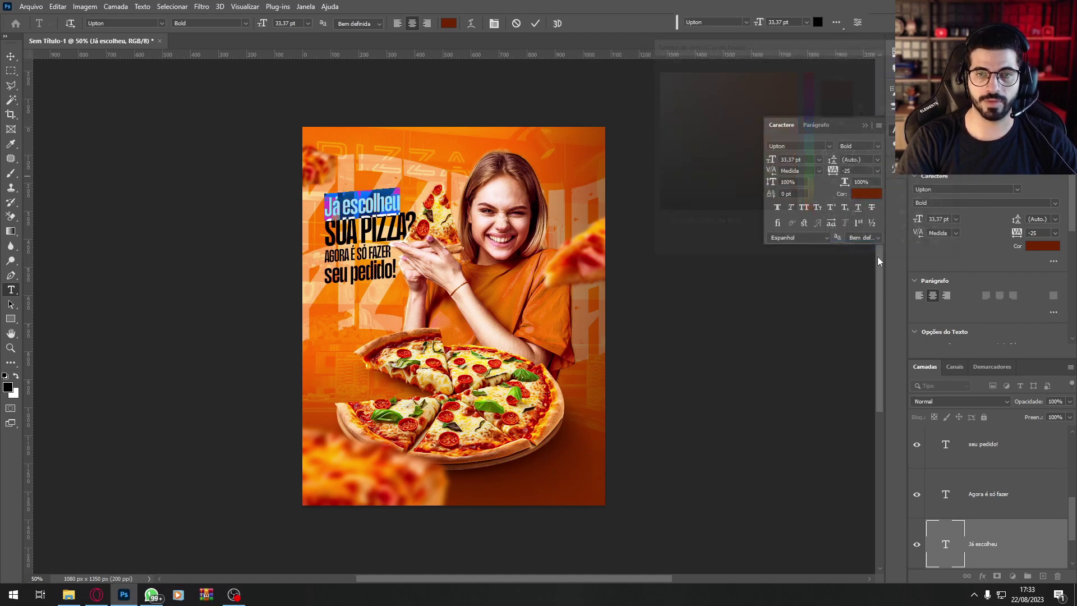
{"action": "left_click", "coordinate": [983, 530]}
Step: Set the "SUA PIZZA?" line's text colour to white (ffffff)
{"action": "left_click", "coordinate": [380, 226]}
{"action": "key", "text": "ctrl+a"}
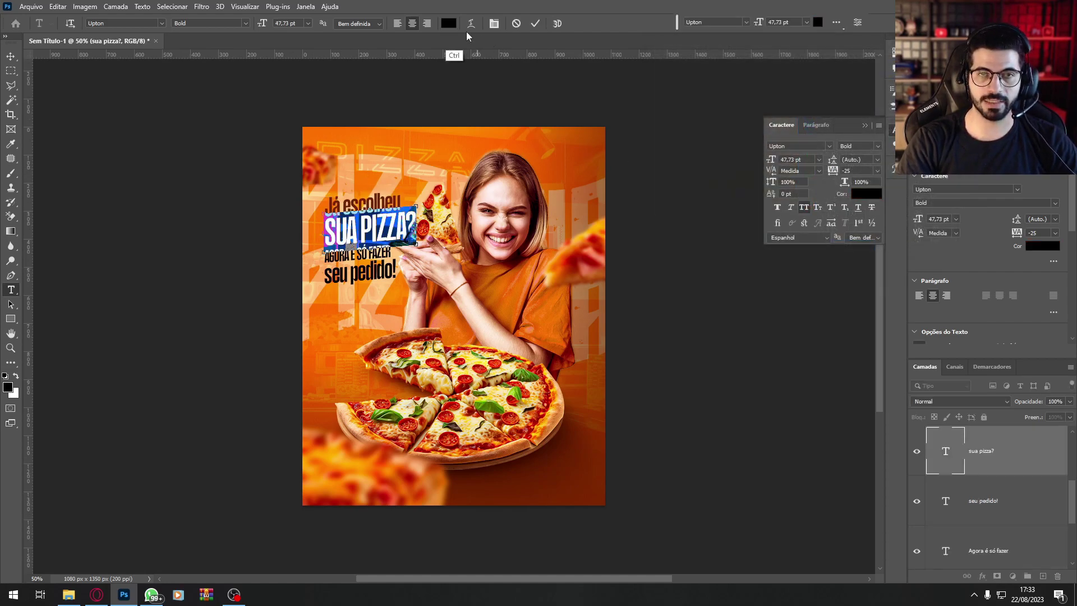
{"action": "left_click", "coordinate": [448, 23]}
{"action": "type", "text": "ffffff"}
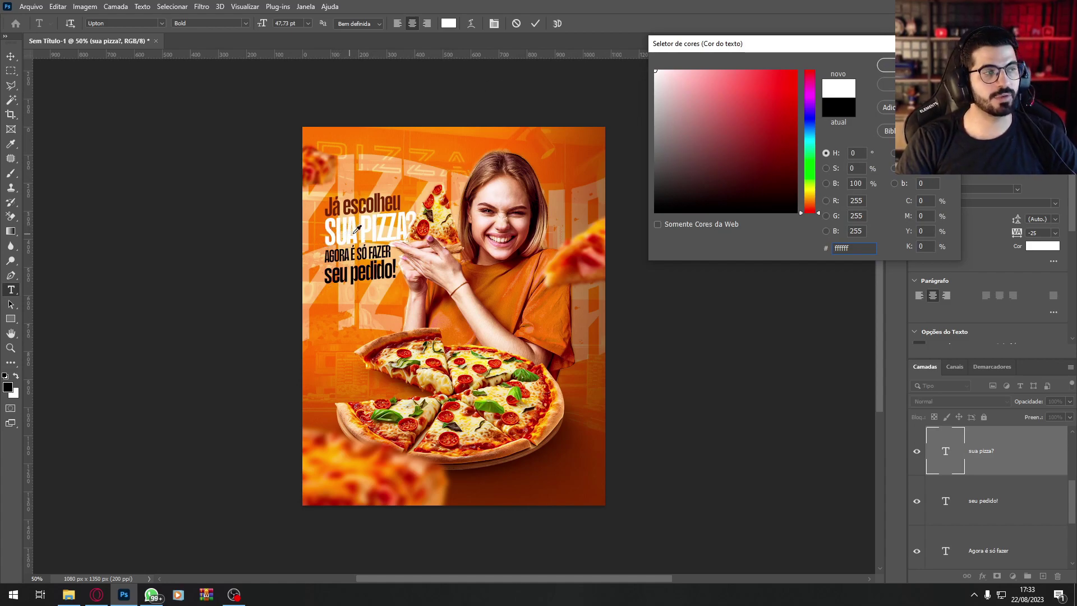
{"action": "key", "text": "Return"}
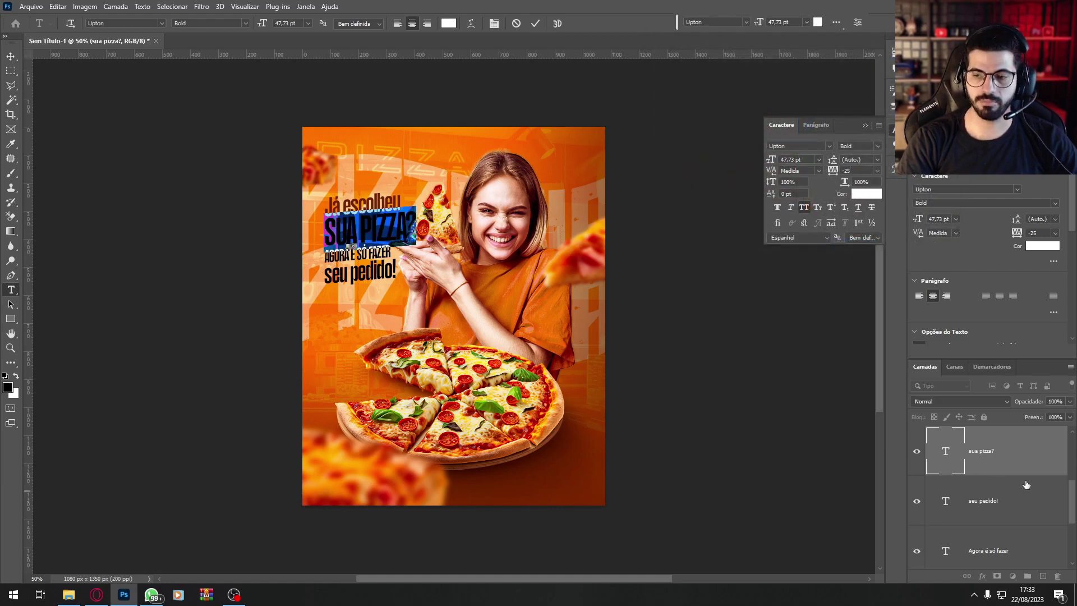
{"action": "key", "text": "ctrl+Return"}
{"action": "left_click", "coordinate": [353, 252]}
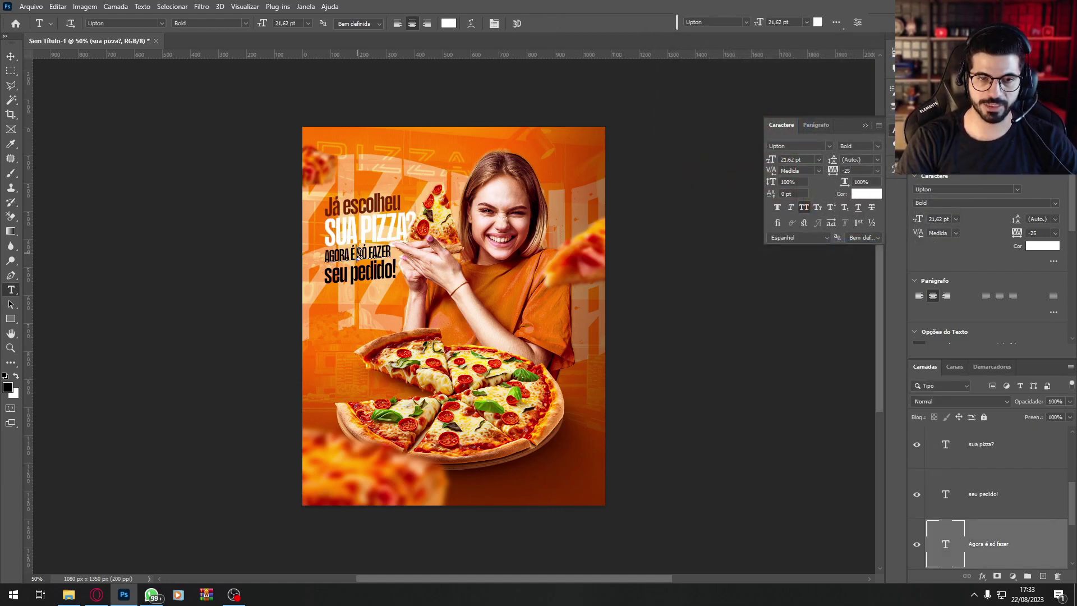
{"action": "key", "text": "ctrl+a"}
{"action": "left_click", "coordinate": [866, 194]}
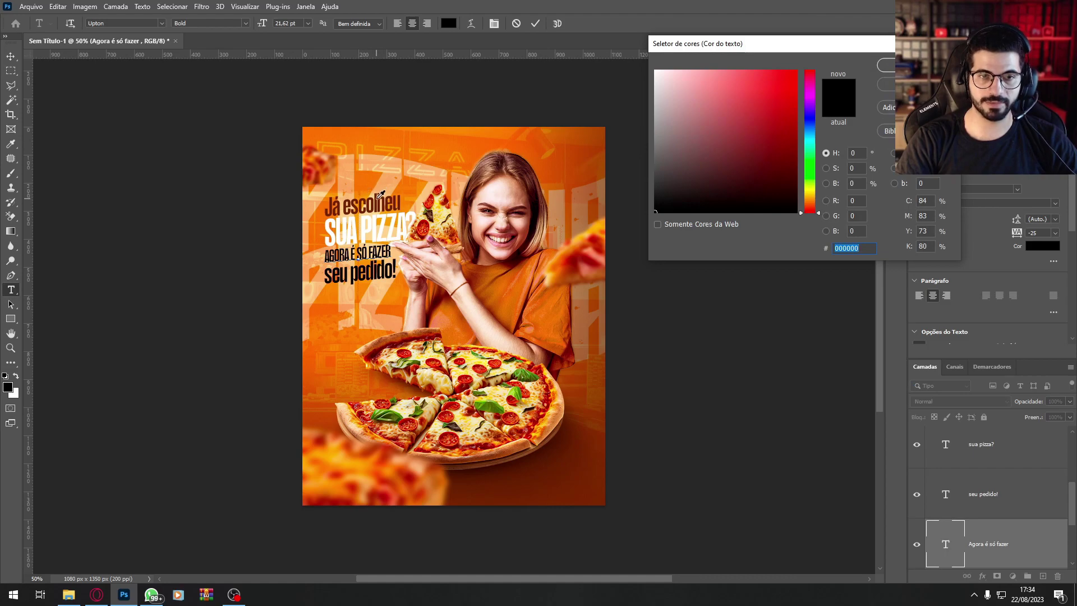
{"action": "left_click", "coordinate": [380, 196]}
{"action": "left_click", "coordinate": [375, 198]}
{"action": "left_click", "coordinate": [377, 195]}
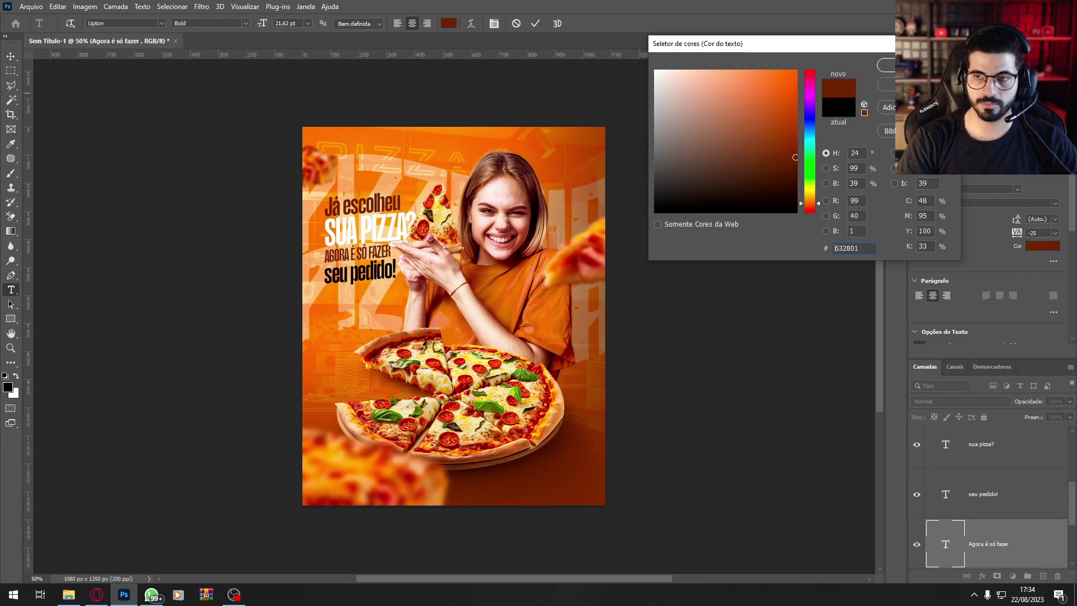
{"action": "key", "text": "Escape"}
{"action": "key", "text": "Escape"}
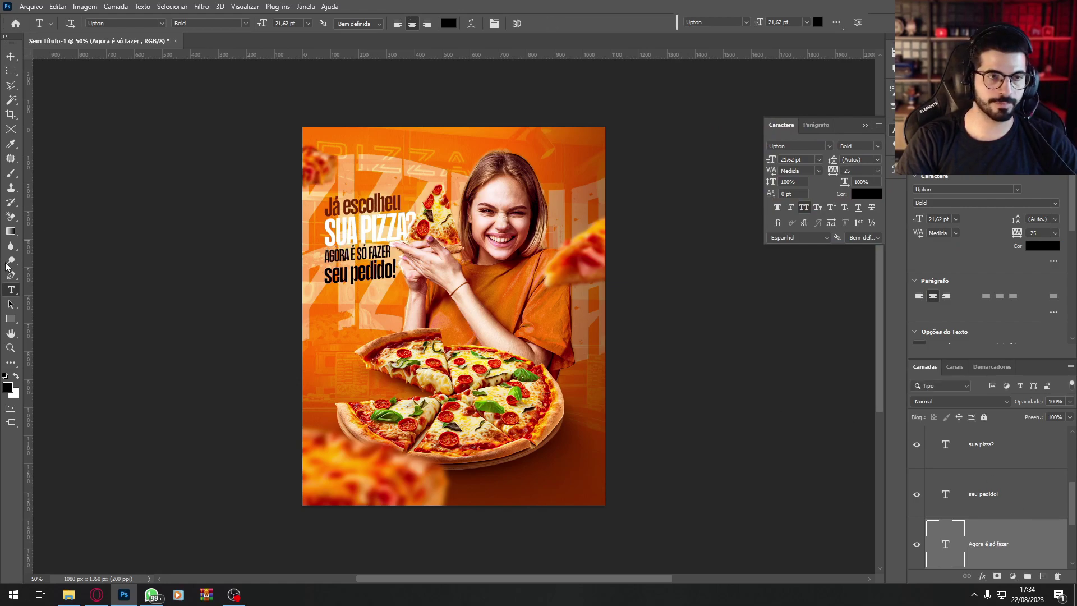
Step: Apply the dark brown of "Já escolheu" (632801) to the "AGORA É SÓ FAZER" line
{"action": "triple_click", "coordinate": [361, 203]}
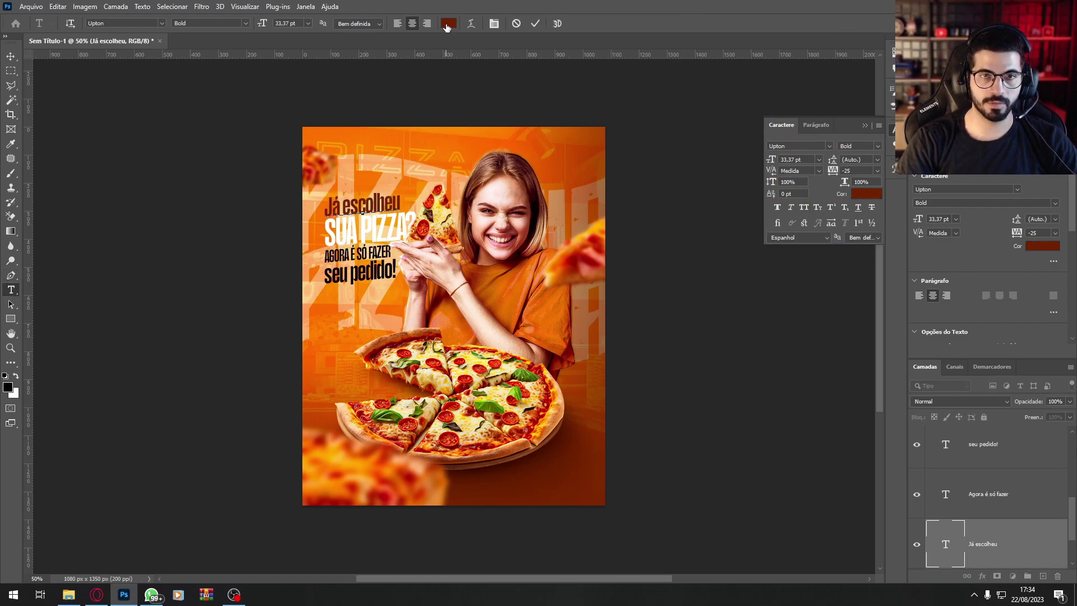
{"action": "left_click", "coordinate": [449, 23]}
{"action": "left_click", "coordinate": [916, 65]}
{"action": "left_click", "coordinate": [969, 542]}
{"action": "triple_click", "coordinate": [364, 254]}
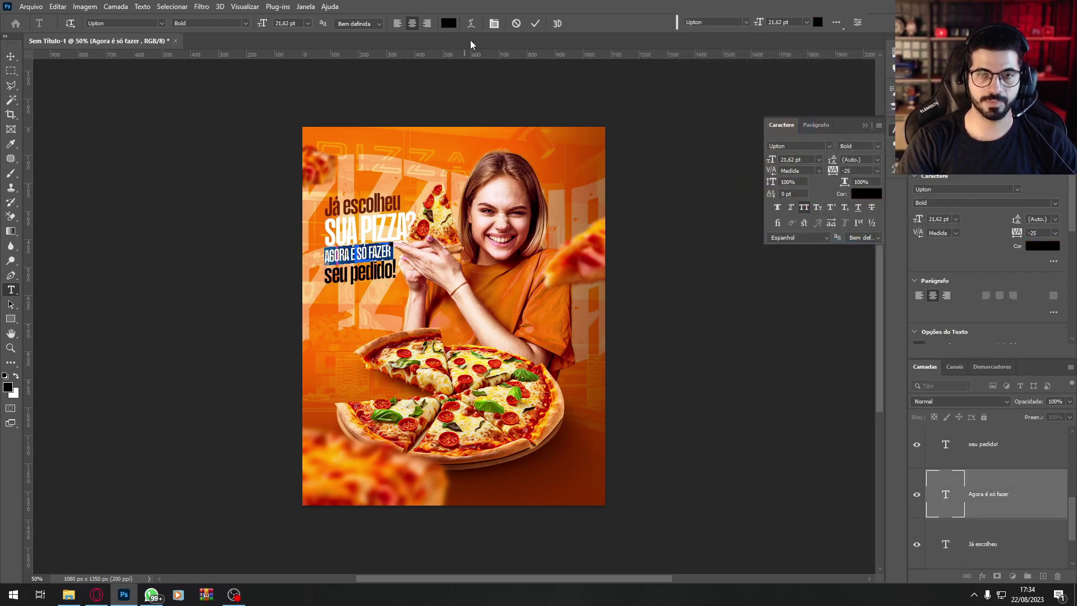
{"action": "left_click", "coordinate": [448, 23]}
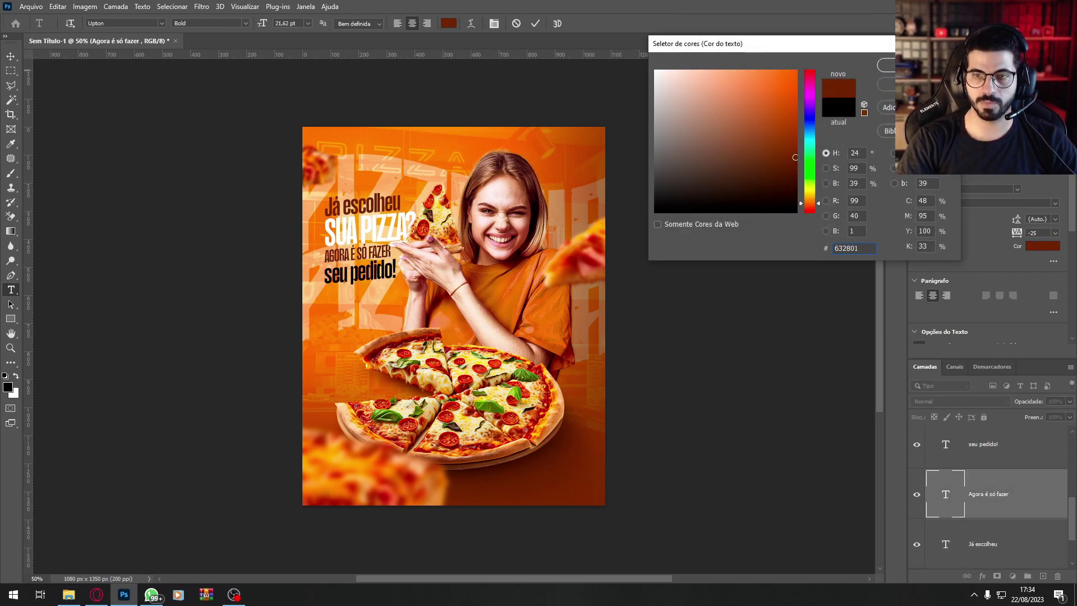
{"action": "left_click", "coordinate": [917, 65]}
{"action": "left_click", "coordinate": [995, 496]}
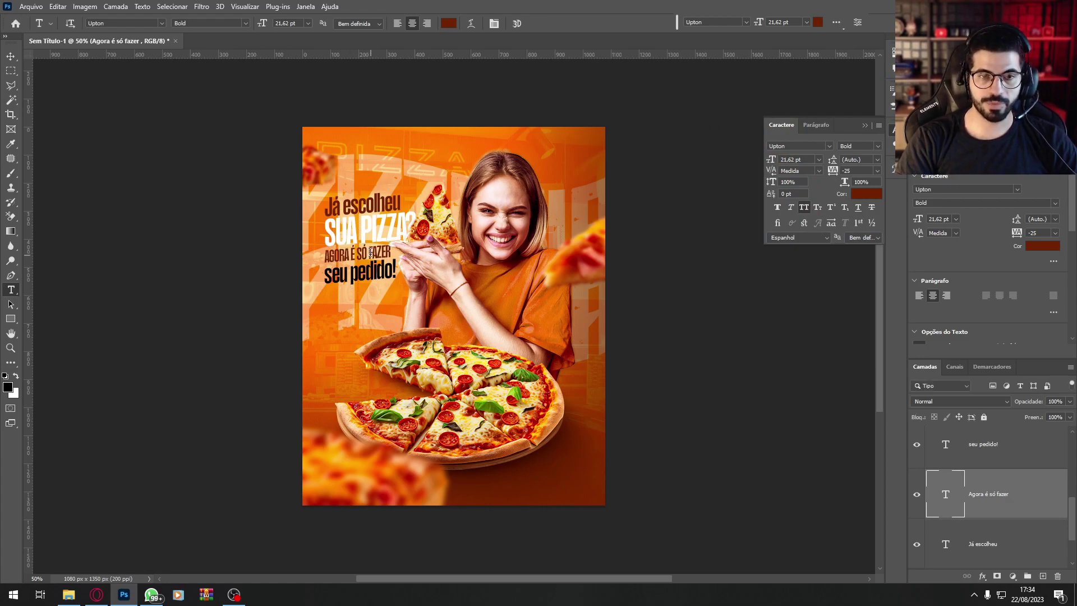
Step: Recolour the "SUA PIZZA?" line pale cream, based on the orange at the poster's upper edge shifted toward yellow and lightened
{"action": "left_click", "coordinate": [374, 227]}
{"action": "key", "text": "ctrl+a"}
{"action": "left_click", "coordinate": [448, 23]}
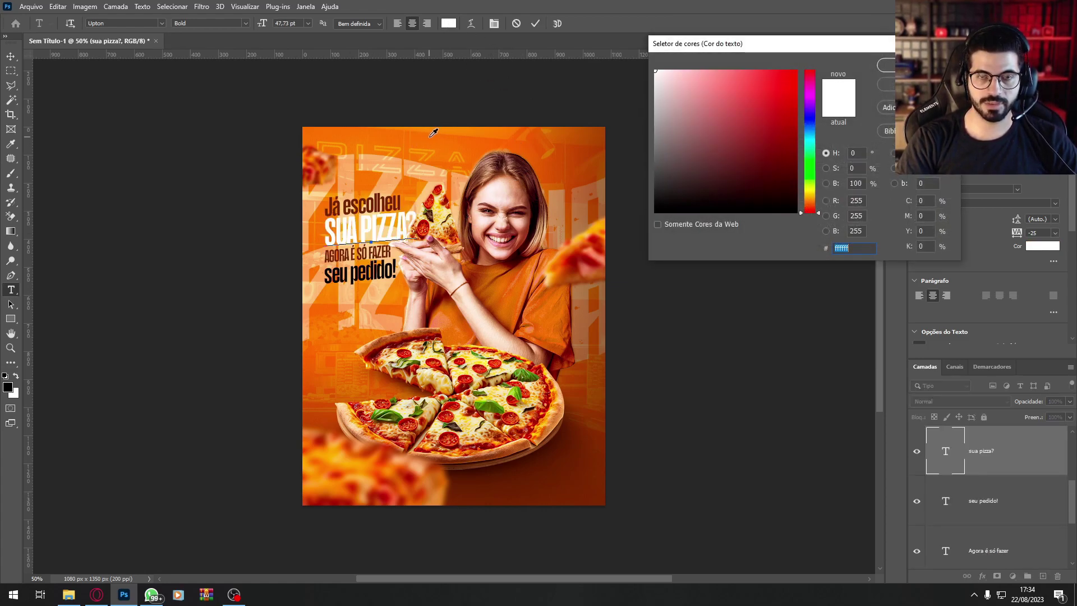
{"action": "left_click", "coordinate": [434, 132]}
{"action": "left_click_drag", "start_coordinate": [814, 194], "coordinate": [813, 194]}
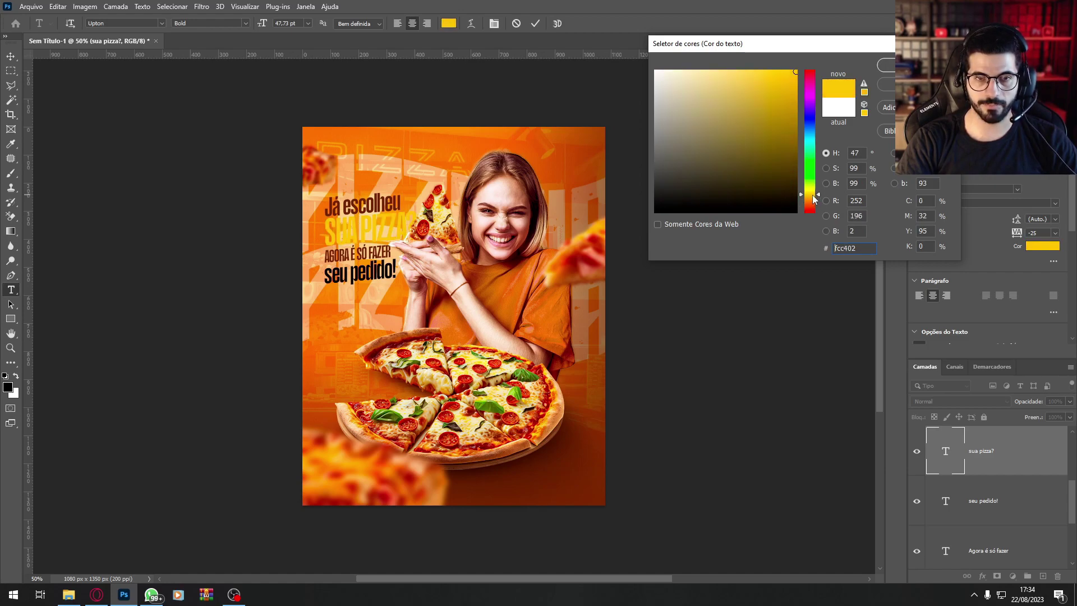
{"action": "left_click_drag", "start_coordinate": [732, 79], "coordinate": [729, 77]}
{"action": "left_click_drag", "start_coordinate": [719, 70], "coordinate": [681, 68]}
{"action": "left_click", "coordinate": [887, 65]}
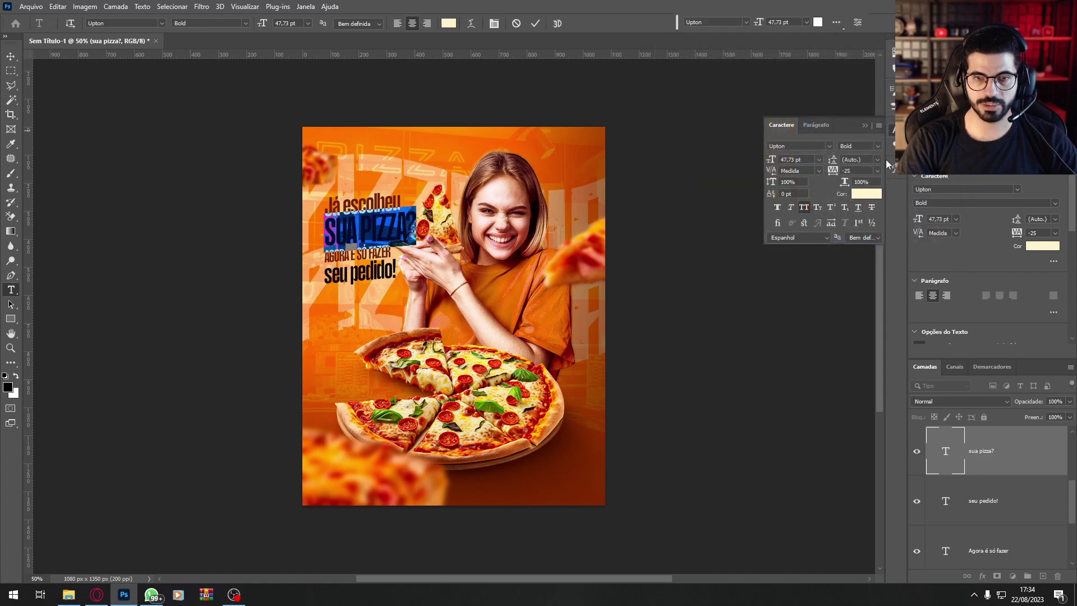
{"action": "left_click", "coordinate": [1014, 458]}
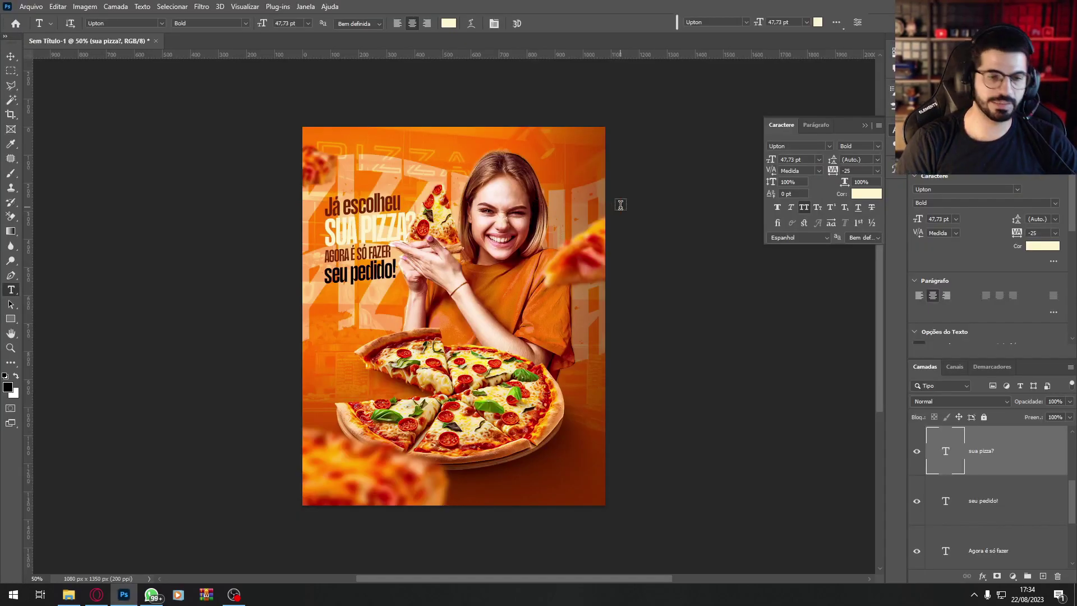
Step: Switch to the browser and search Yandex Images for "pincelada"
{"action": "left_click", "coordinate": [98, 595]}
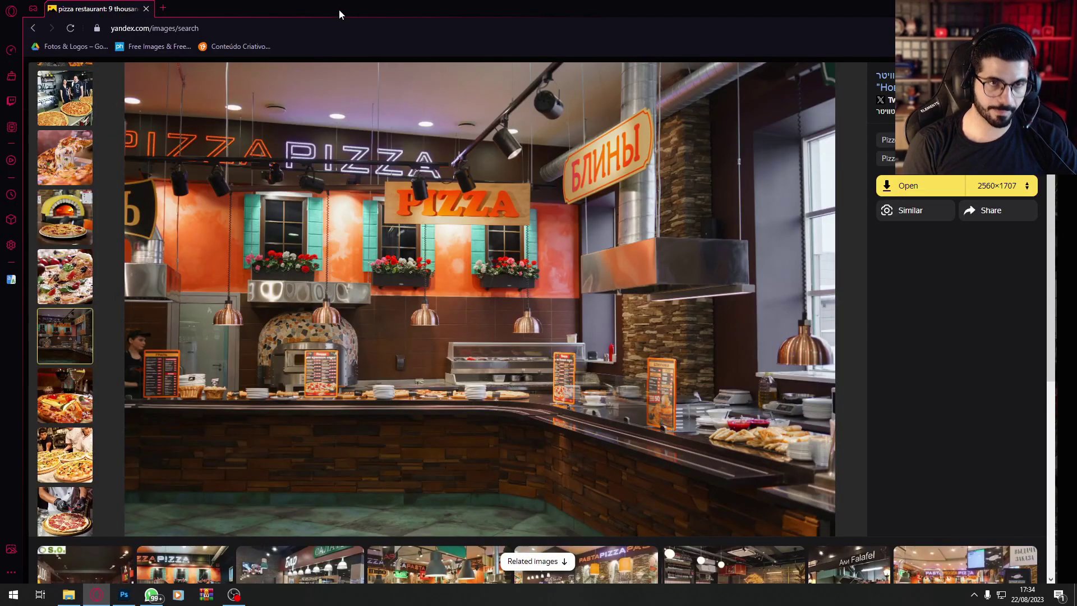
{"action": "key", "text": "Escape"}
{"action": "left_click", "coordinate": [270, 80]}
{"action": "key", "text": "ctrl+a"}
{"action": "type", "text": "pin"}
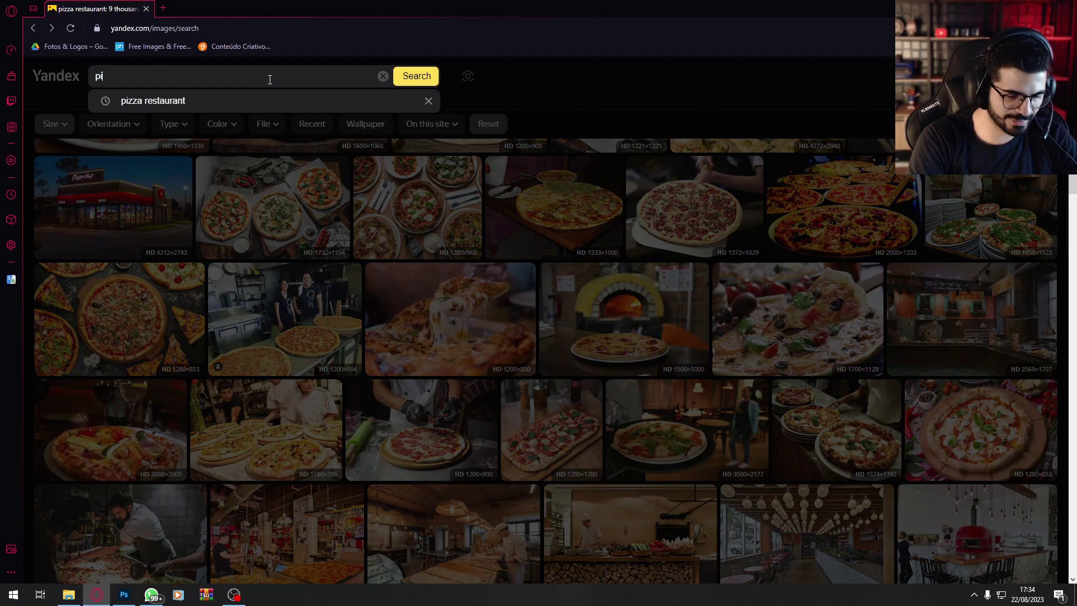
{"action": "type", "text": "celada"}
{"action": "key", "text": "Return"}
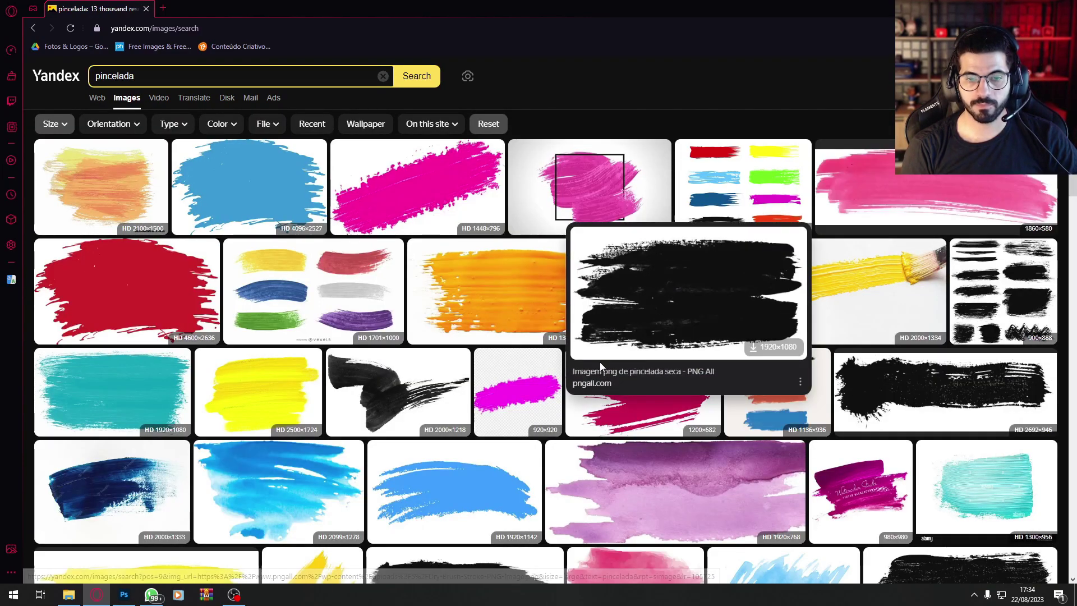
Step: Open the wide black grunge brush stroke and save it as the PNG grunge-brush-stroke-banner-2-18 in the DOWNLOADS folder
{"action": "scroll", "coordinate": [801, 348], "scroll_direction": "down", "scroll_amount": 8}
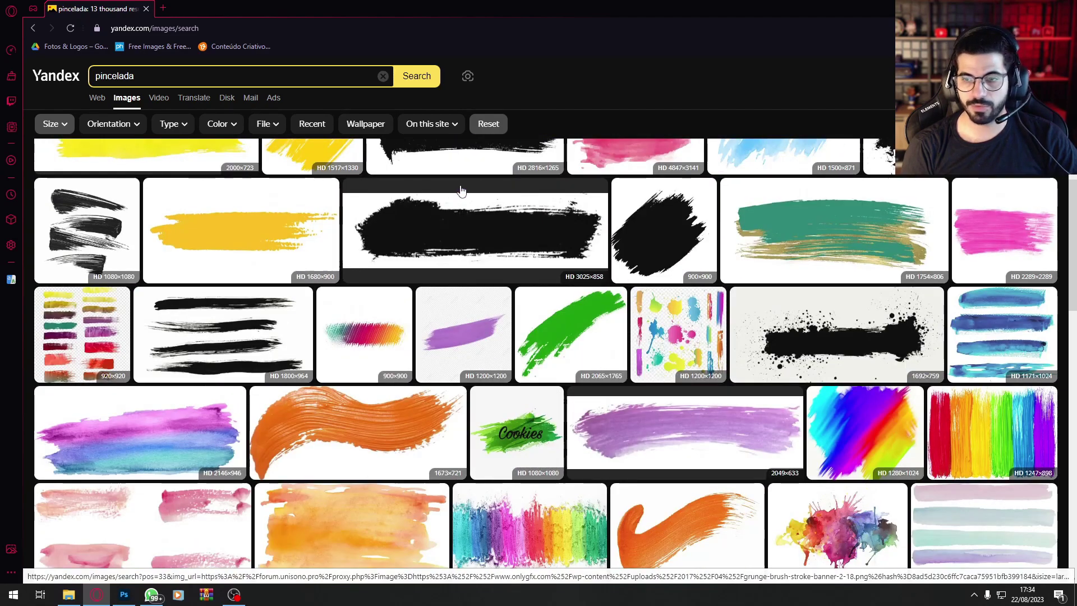
{"action": "right_click", "coordinate": [482, 230]}
{"action": "left_click", "coordinate": [460, 273]}
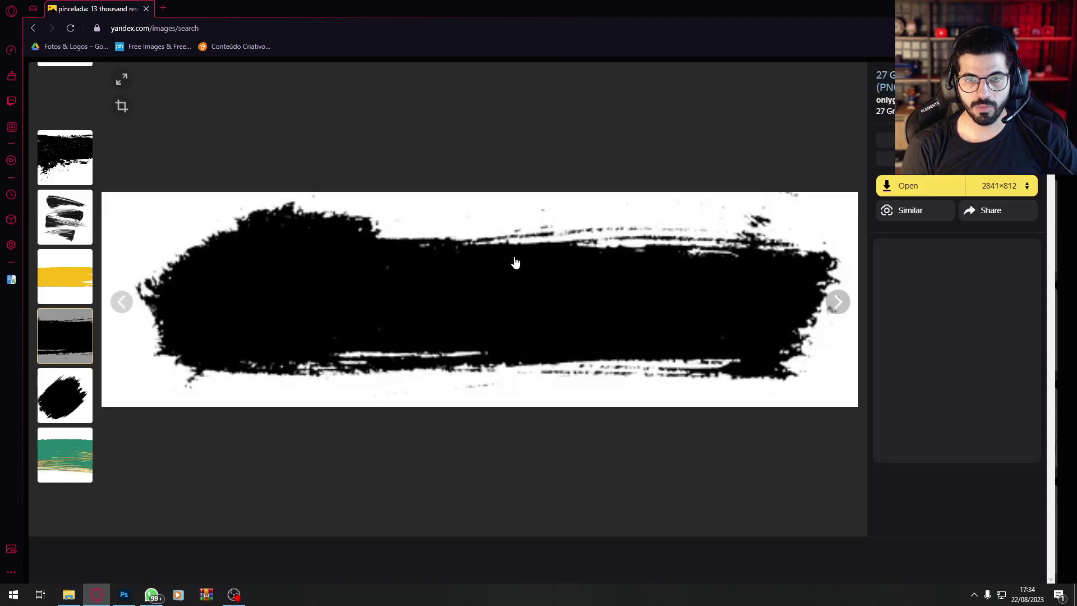
{"action": "right_click", "coordinate": [434, 274]}
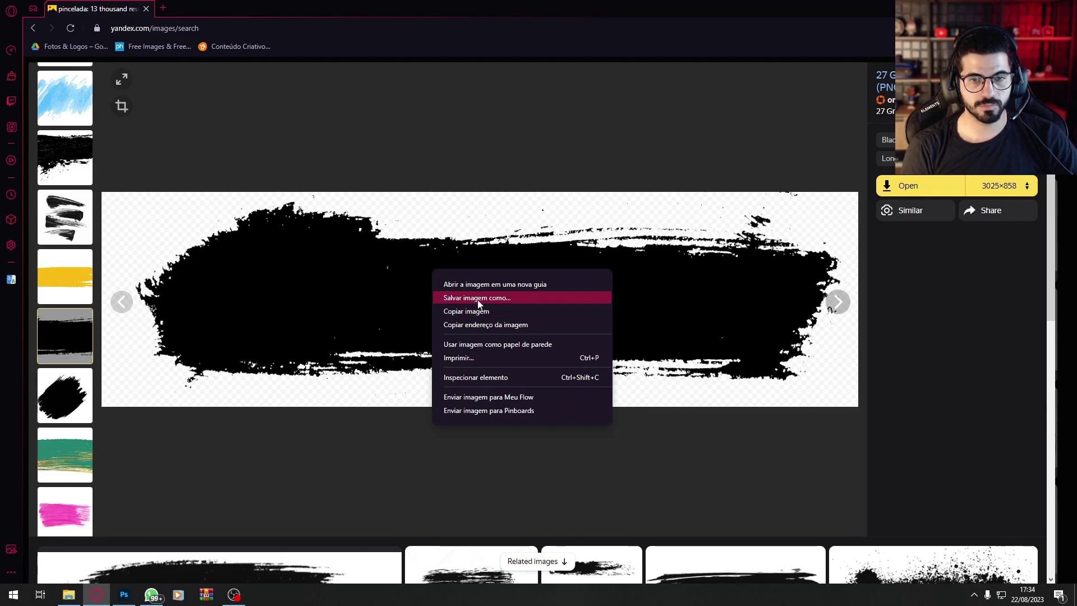
{"action": "left_click", "coordinate": [478, 298]}
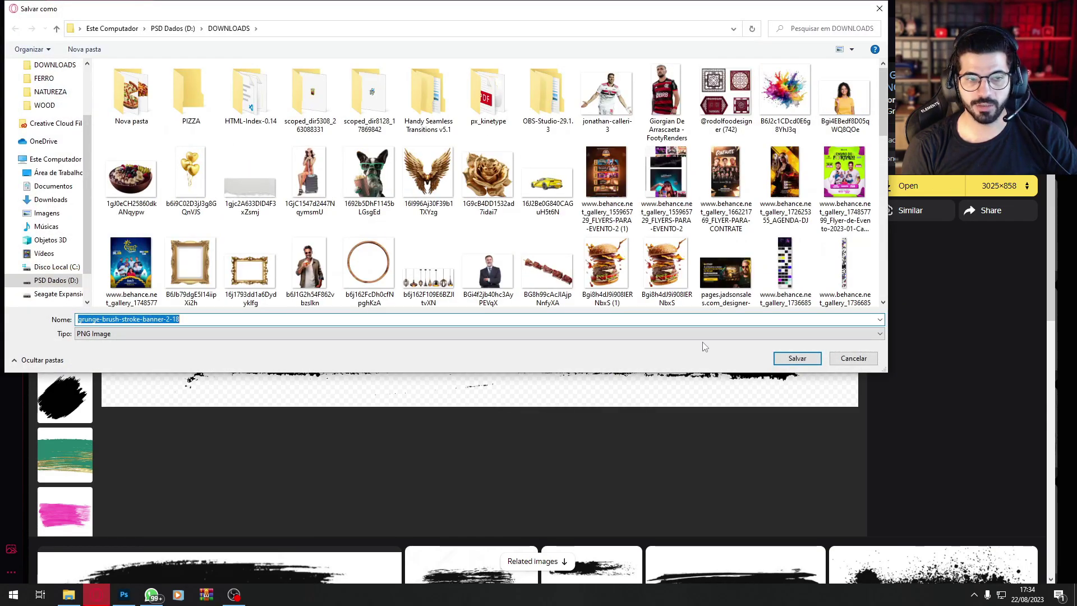
{"action": "left_click", "coordinate": [815, 362]}
Step: Switch to Photoshop and place the saved grunge-brush-stroke-banner-2-18 image in the poster
{"action": "mouse_move", "coordinate": [847, 73]}
{"action": "left_mouse_down"}
{"action": "mouse_move", "coordinate": [446, 360]}
{"action": "mouse_move", "coordinate": [359, 320]}
{"action": "left_mouse_up"}
{"action": "key", "text": "alt+Tab"}
{"action": "key", "text": "Return"}
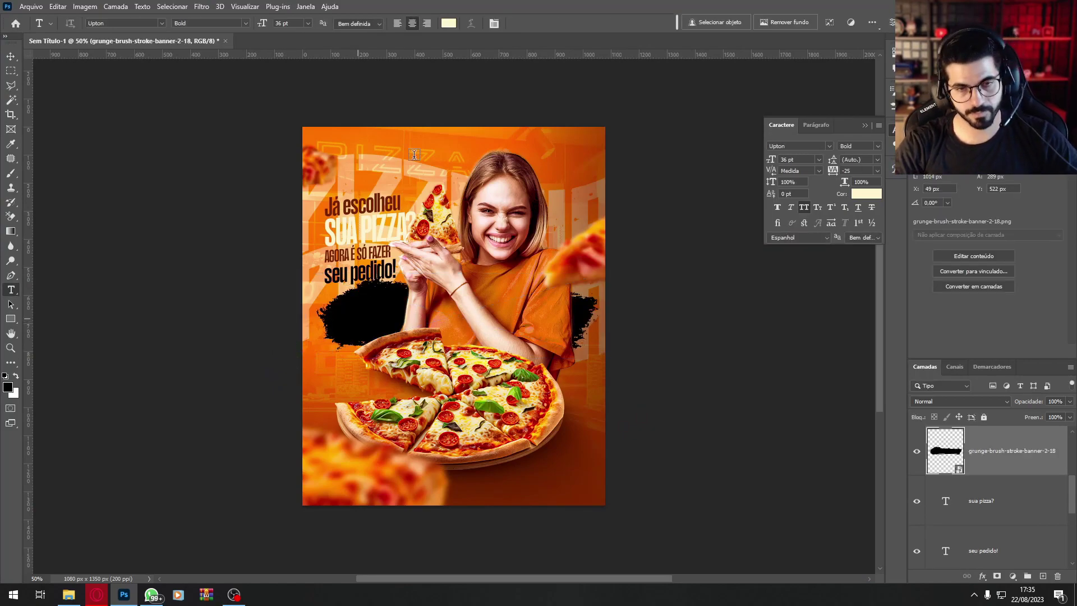
Step: Move the brush stroke over "SUA PIZZA?", scale it to about 9.91% and rotate it about -5.08° to match the headline tilt
{"action": "mouse_move", "coordinate": [513, 335]}
{"action": "left_mouse_down"}
{"action": "mouse_move", "coordinate": [387, 293]}
{"action": "mouse_move", "coordinate": [449, 295]}
{"action": "left_mouse_up"}
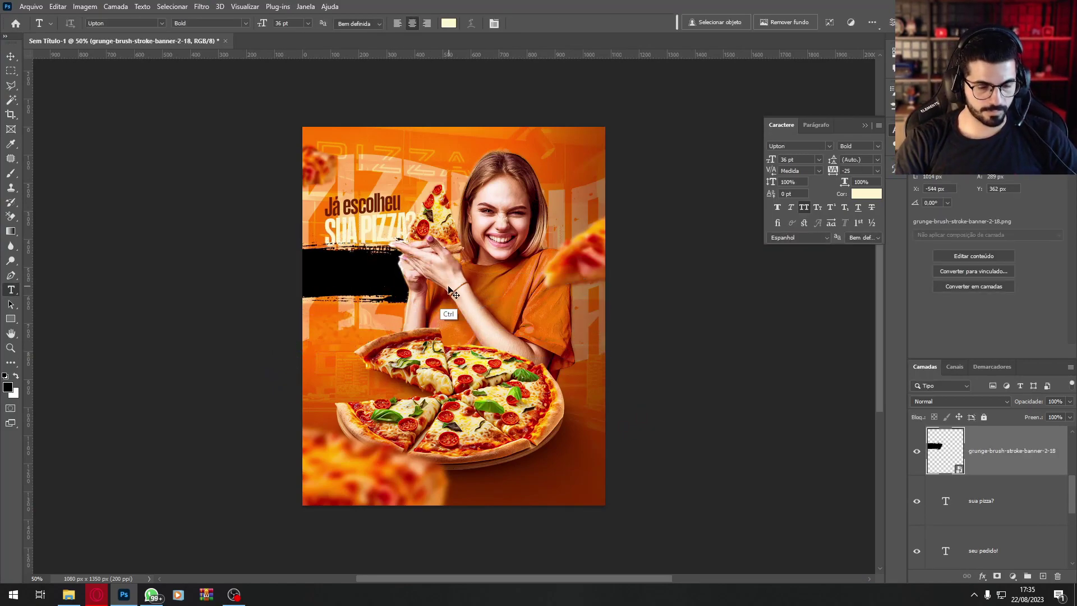
{"action": "key", "text": "ctrl+t"}
{"action": "mouse_move", "coordinate": [422, 228]}
{"action": "left_mouse_down"}
{"action": "mouse_move", "coordinate": [396, 226]}
{"action": "mouse_move", "coordinate": [322, 272]}
{"action": "mouse_move", "coordinate": [432, 216]}
{"action": "mouse_move", "coordinate": [424, 208]}
{"action": "mouse_move", "coordinate": [425, 227]}
{"action": "mouse_move", "coordinate": [406, 227]}
{"action": "mouse_move", "coordinate": [422, 222]}
{"action": "left_mouse_up"}
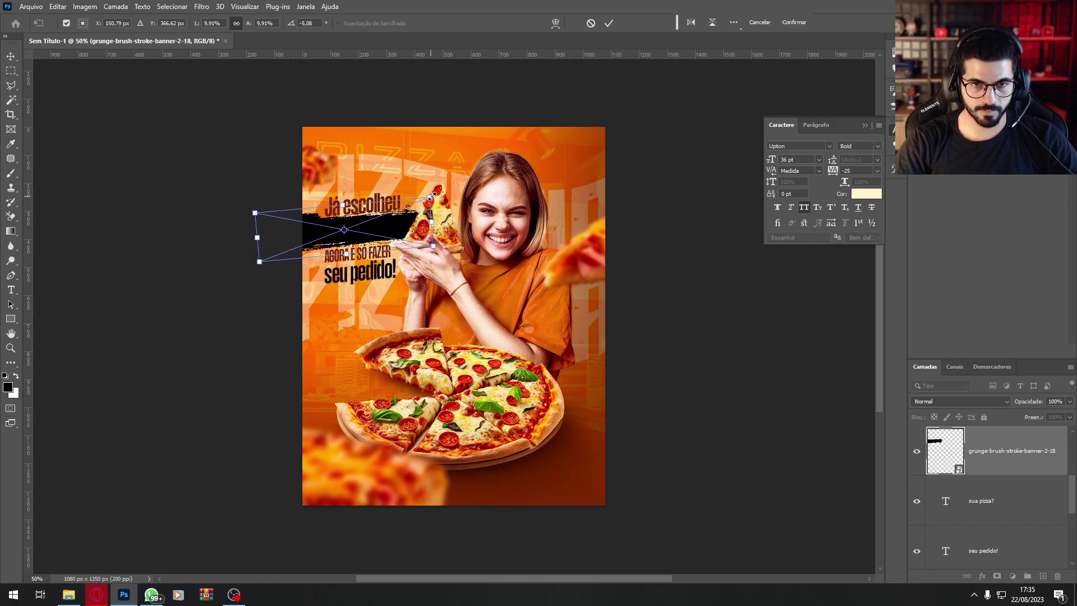
{"action": "key", "text": "Return"}
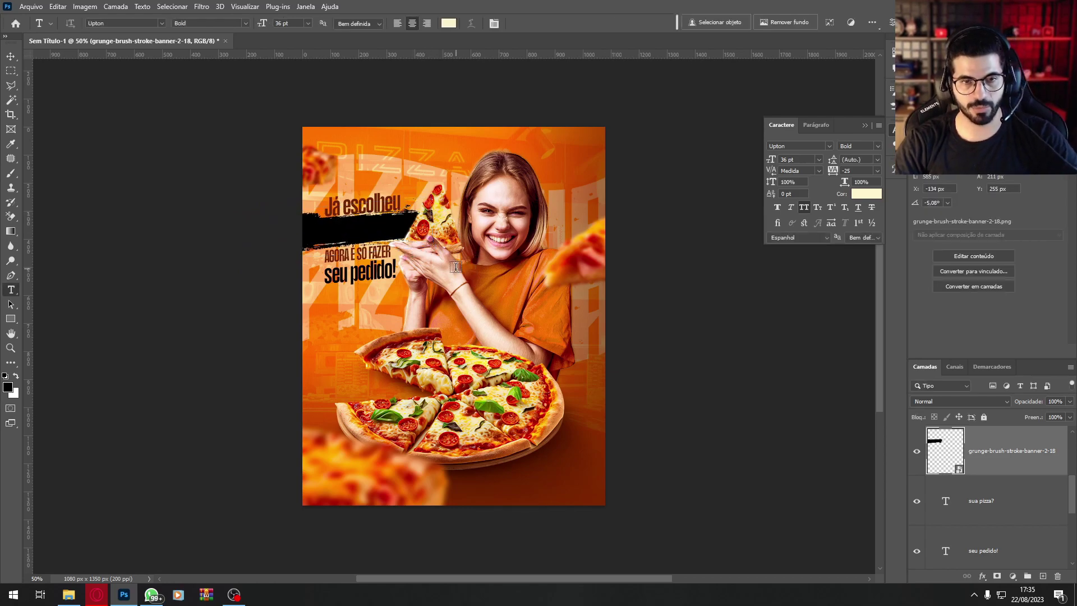
Step: Add an orange Color Overlay layer effect to the brush stroke with Normal blending at 100% opacity
{"action": "right_click", "coordinate": [1027, 537]}
{"action": "left_click", "coordinate": [1040, 535]}
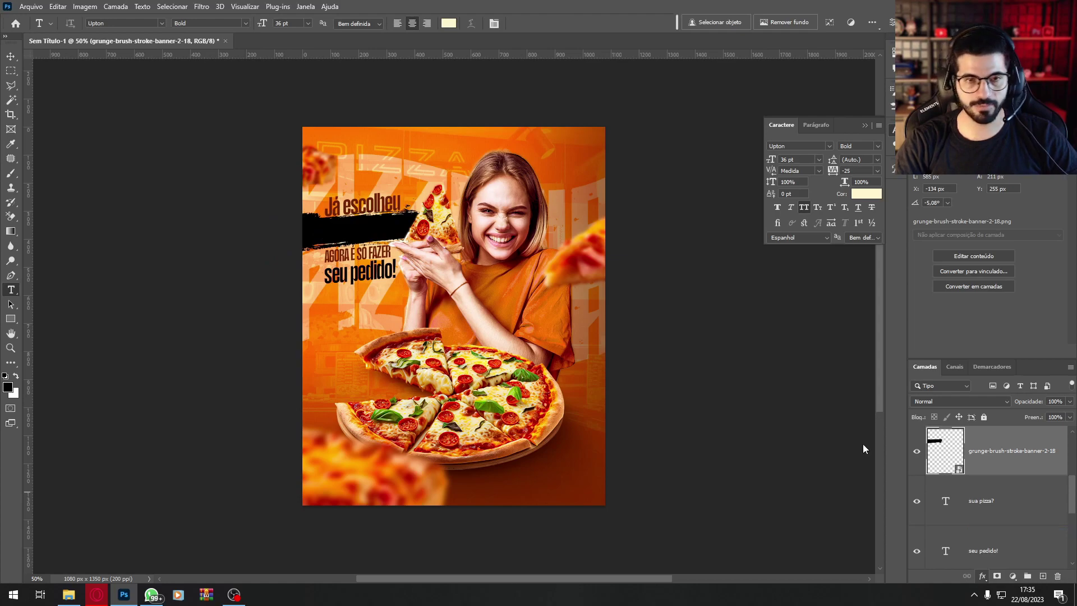
{"action": "left_click", "coordinate": [851, 100]}
{"action": "left_click", "coordinate": [830, 101]}
{"action": "left_click_drag", "start_coordinate": [843, 113], "coordinate": [892, 113]}
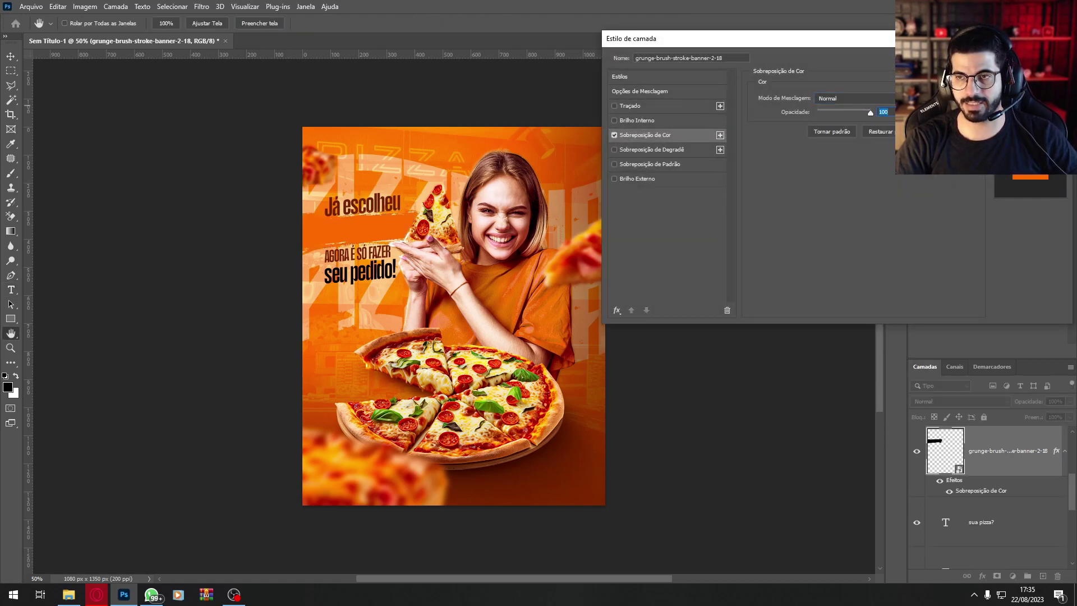
{"action": "left_click", "coordinate": [1030, 60]}
Step: Move the brush stroke layer beneath the headline text, above the FUNDO group, and enlarge it to about 11.36% behind "SUA PIZZA?"
{"action": "mouse_move", "coordinate": [1002, 473]}
{"action": "left_mouse_down"}
{"action": "mouse_move", "coordinate": [982, 588]}
{"action": "mouse_move", "coordinate": [980, 579]}
{"action": "left_mouse_up"}
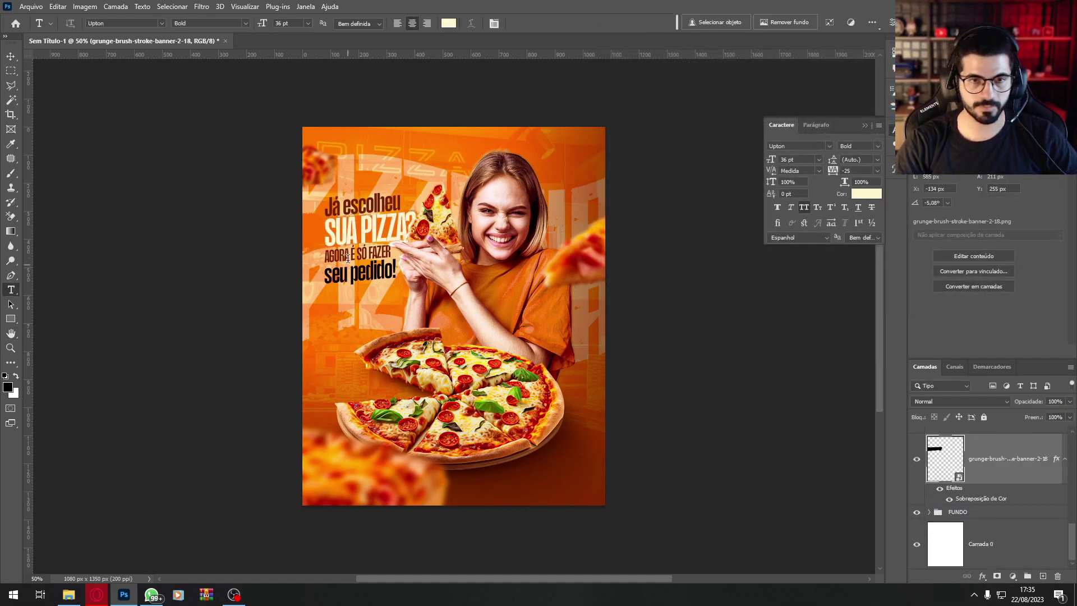
{"action": "key", "text": "ctrl+t"}
{"action": "left_click_drag", "start_coordinate": [424, 231], "coordinate": [407, 229]}
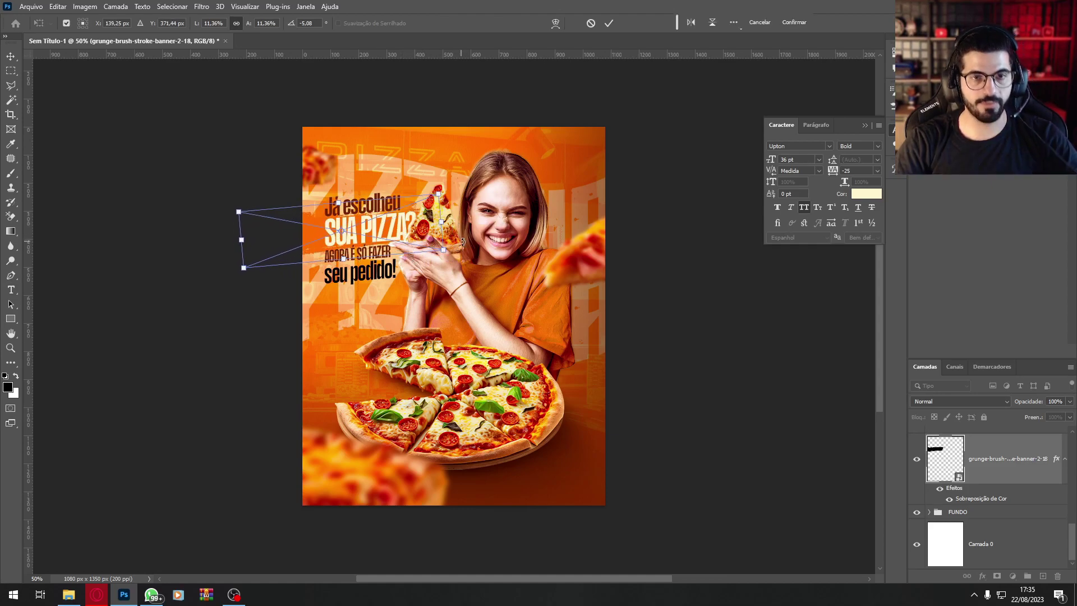
{"action": "key", "text": "Return"}
Step: Duplicate the brush stroke behind "seu pedido!", scale the copy to about 8.05% and rotate it about -8.30°
{"action": "key", "text": "t"}
{"action": "key", "text": "ctrl+j"}
{"action": "mouse_move", "coordinate": [407, 212]}
{"action": "left_mouse_down"}
{"action": "mouse_move", "coordinate": [399, 258]}
{"action": "mouse_move", "coordinate": [365, 263]}
{"action": "mouse_move", "coordinate": [409, 253]}
{"action": "mouse_move", "coordinate": [386, 261]}
{"action": "left_mouse_up"}
{"action": "key", "text": "ctrl+t"}
{"action": "left_click_drag", "start_coordinate": [455, 262], "coordinate": [449, 257]}
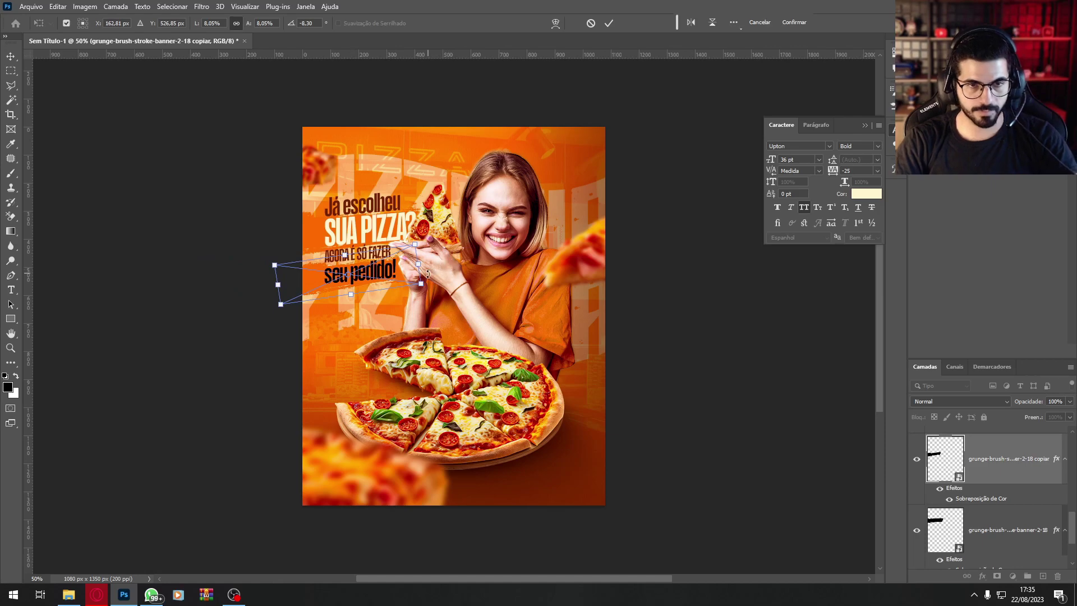
{"action": "key", "text": "Return"}
Step: Recolor the "seu pedido!" text with the cream sampled from "SUA PIZZA?"
{"action": "key", "text": "t"}
{"action": "left_click", "coordinate": [370, 273]}
{"action": "key", "text": "ctrl+a"}
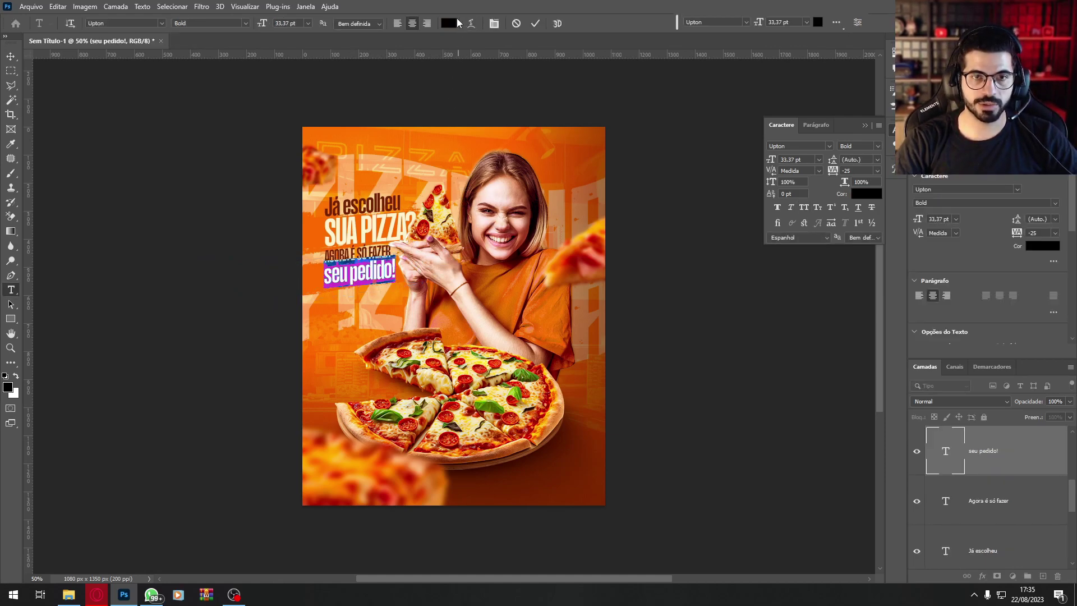
{"action": "left_click", "coordinate": [449, 23]}
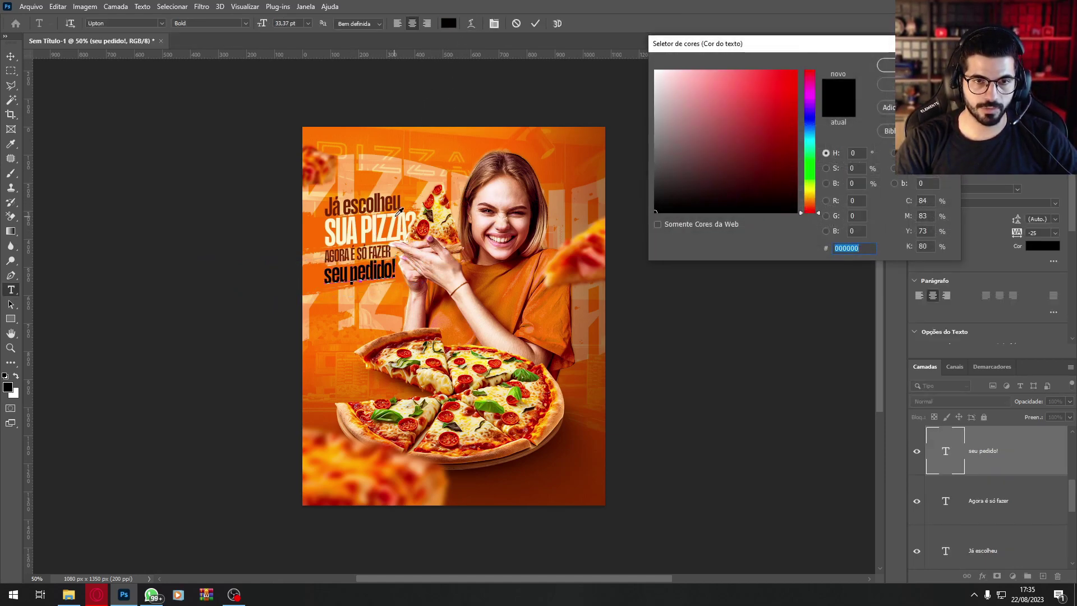
{"action": "left_click", "coordinate": [395, 216]}
{"action": "key", "text": "Return"}
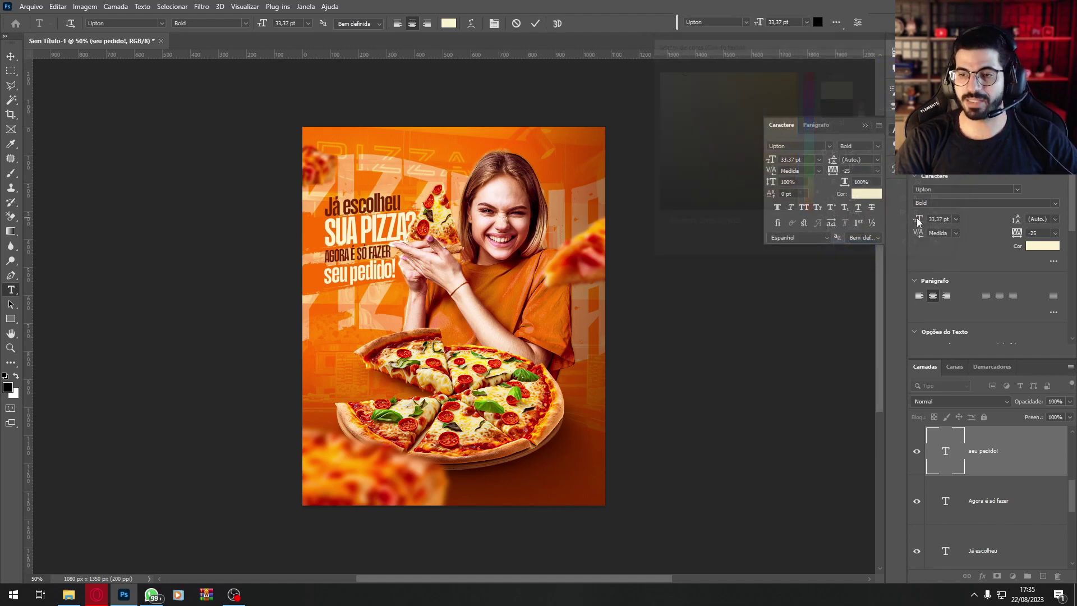
Step: Merge the two brush stroke layers into one and set its blend mode to Multiplicação (Multiply)
{"action": "scroll", "coordinate": [1071, 516], "scroll_direction": "down", "scroll_amount": 2}
{"action": "left_click", "coordinate": [1041, 514]}
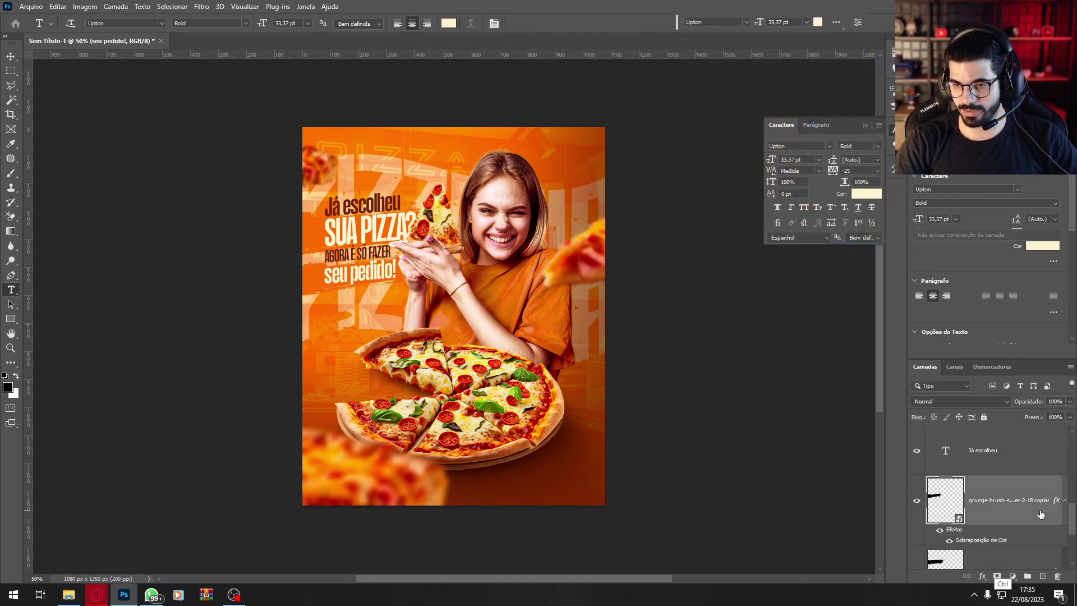
{"action": "left_click", "coordinate": [1005, 554], "text": "ctrl"}
{"action": "key", "text": "ctrl+e"}
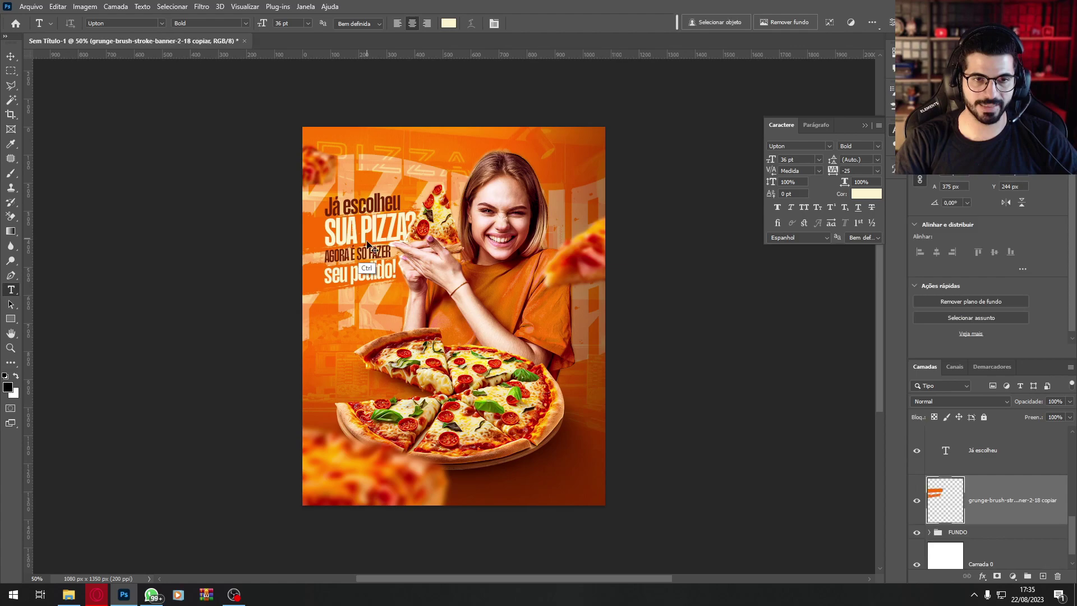
{"action": "left_click", "coordinate": [941, 402]}
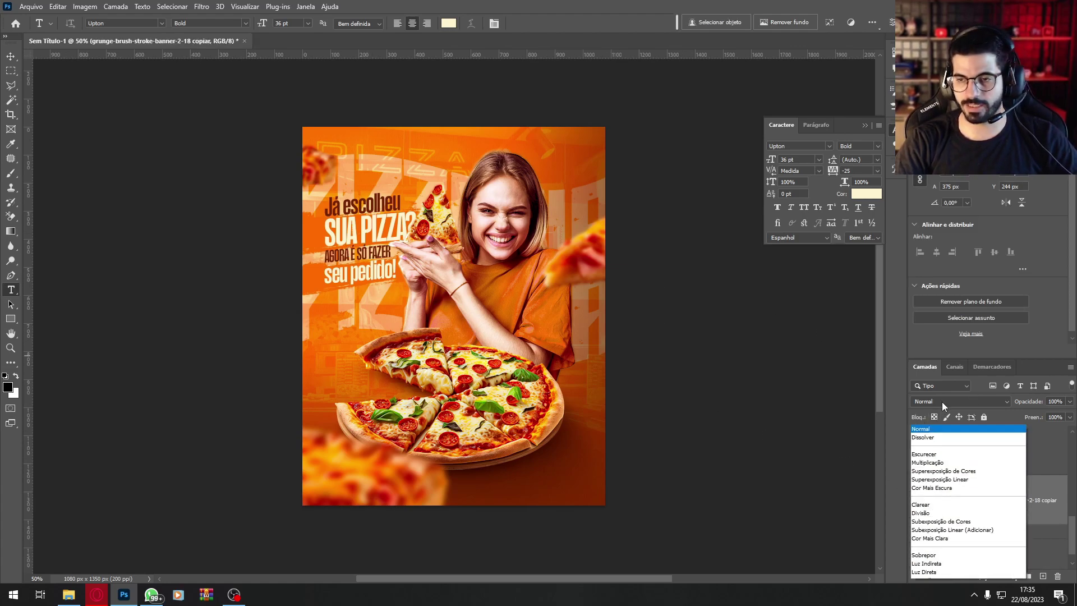
{"action": "left_click", "coordinate": [942, 347]}
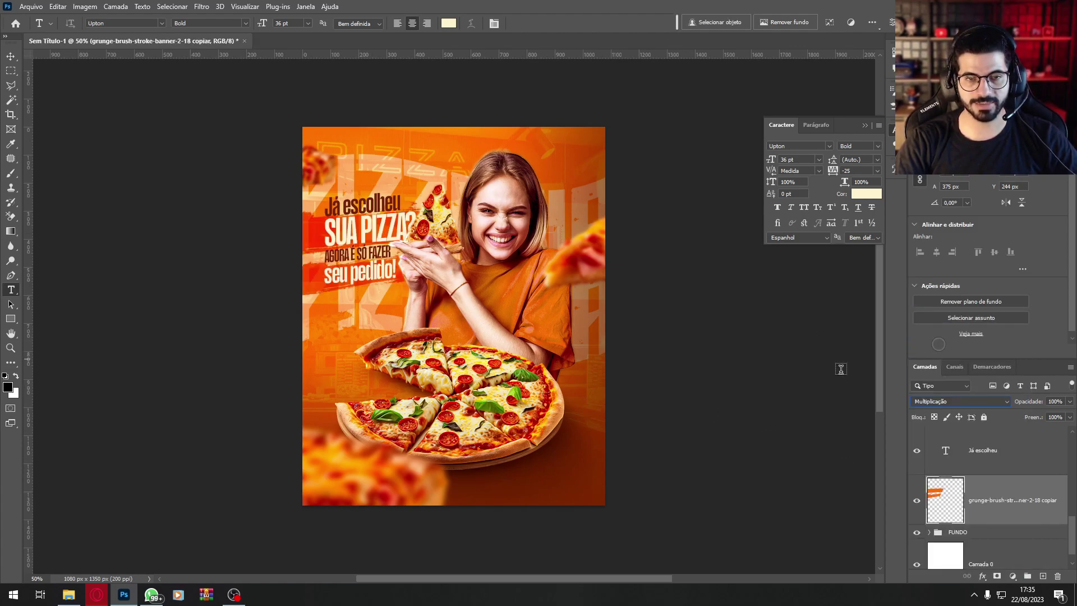
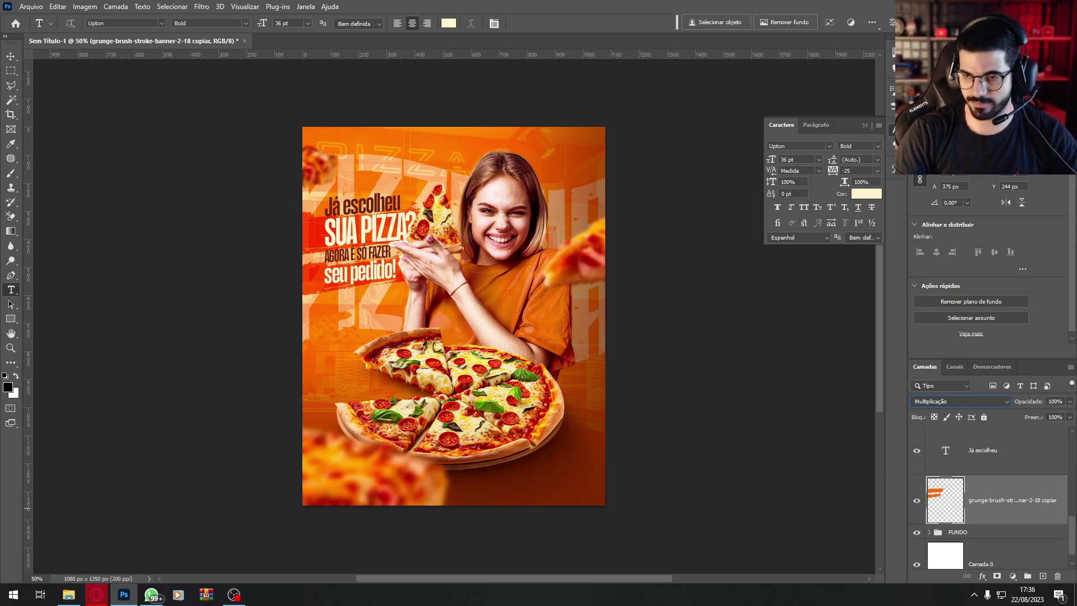
Step: Select the ELEMENTOS group at the top of the layer stack
{"action": "left_click_drag", "start_coordinate": [1073, 533], "coordinate": [1073, 444]}
{"action": "left_click", "coordinate": [1002, 442]}
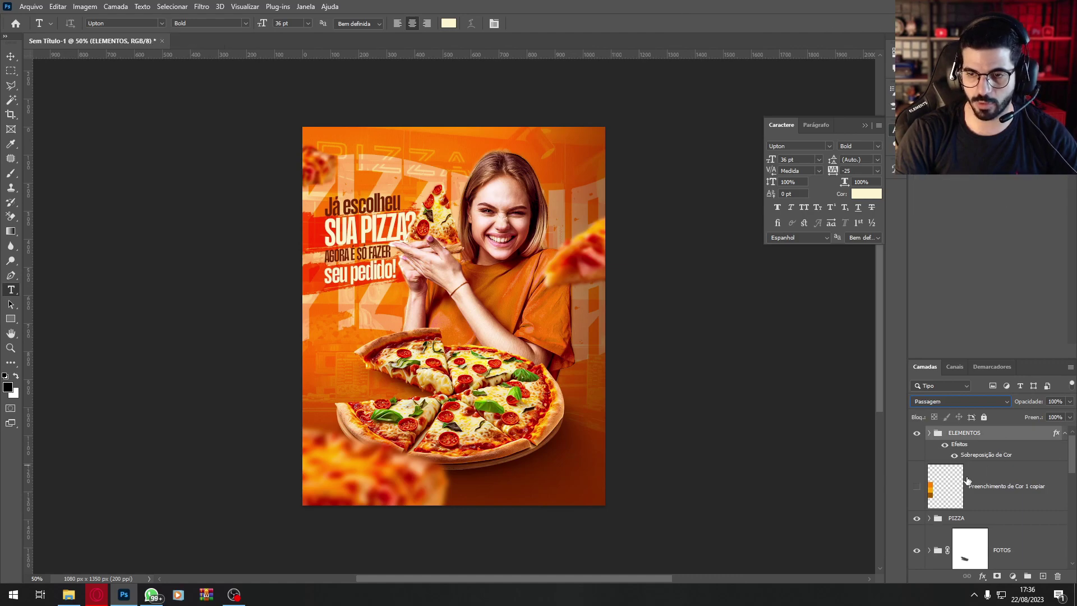
{"action": "key", "text": "ctrl+minus"}
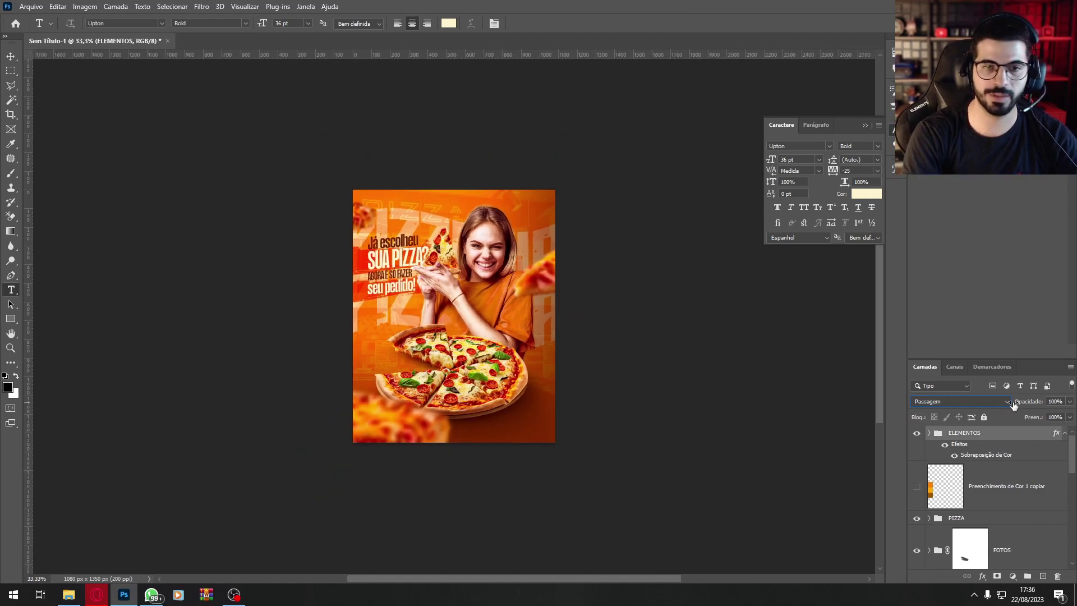
{"action": "key", "text": "ctrl+plus"}
{"action": "key", "text": "ctrl+shift+n"}
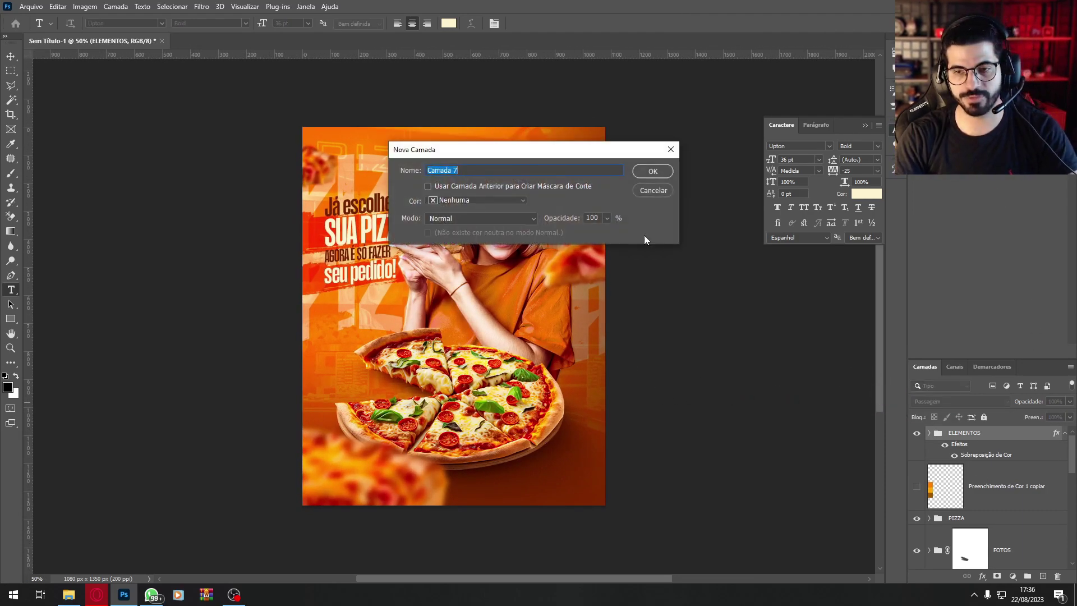
{"action": "key", "text": "Return"}
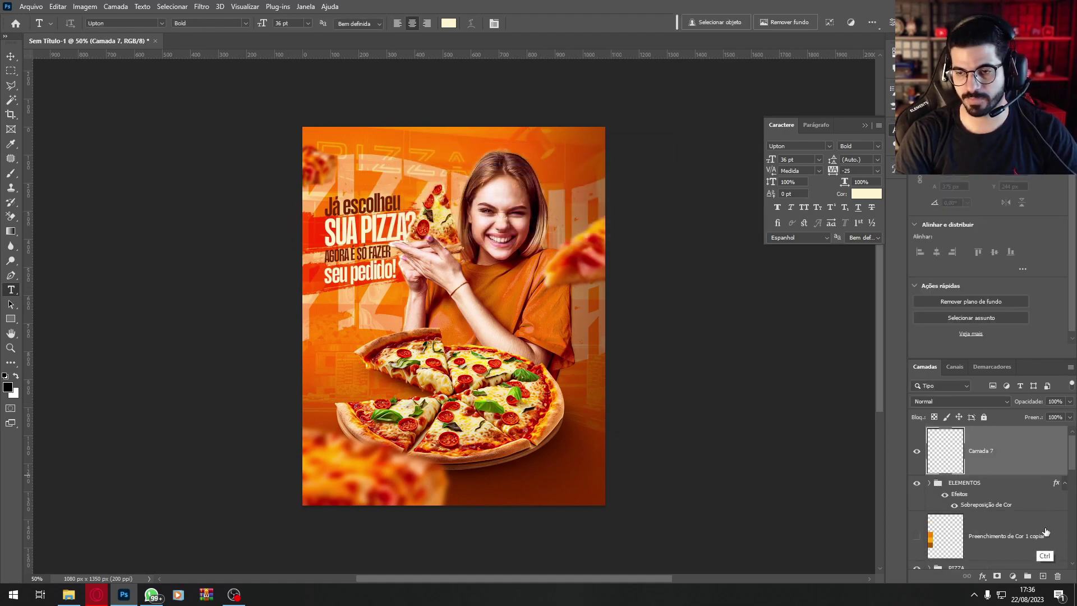
{"action": "key", "text": "Delete"}
Step: Add a Curves adjustment layer above ELEMENTOS, lowering the white end and setting a midtone point at about input 129, output 46
{"action": "left_click", "coordinate": [1013, 576]}
{"action": "left_click", "coordinate": [1021, 433]}
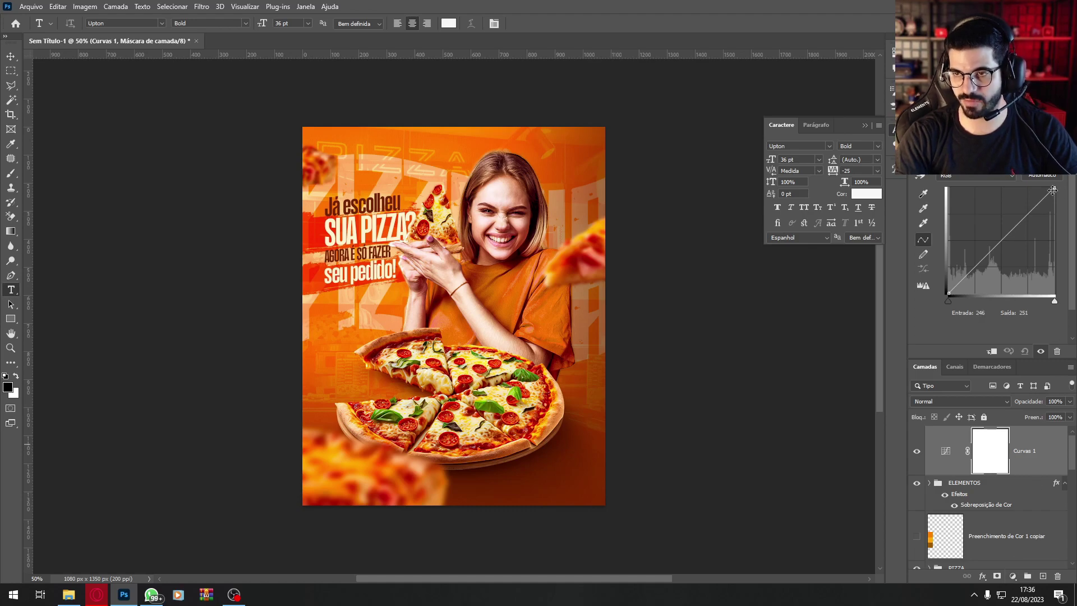
{"action": "left_click_drag", "start_coordinate": [1055, 195], "coordinate": [1073, 256]}
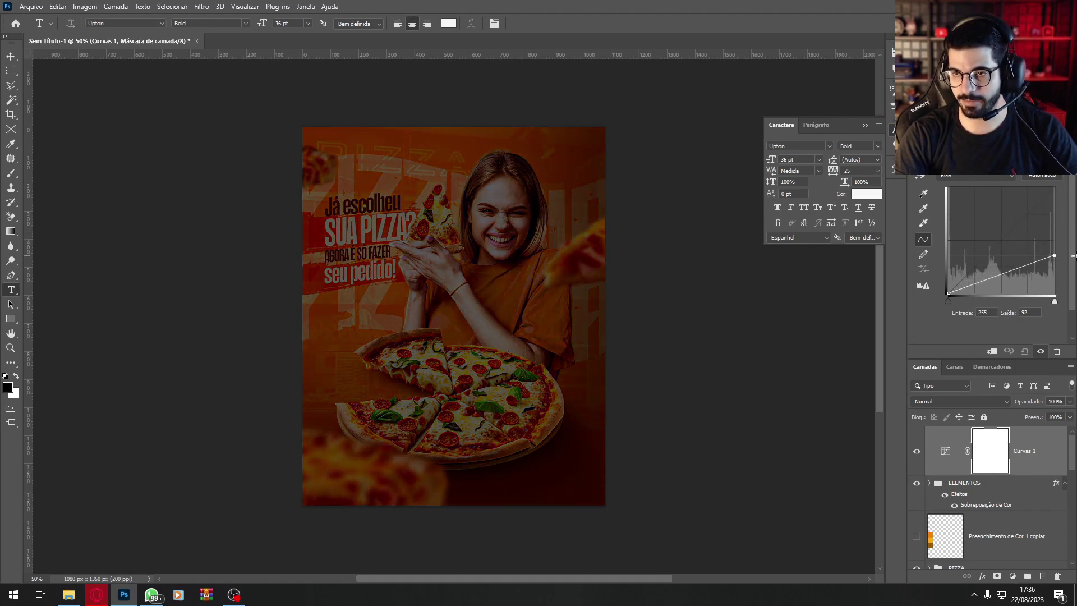
{"action": "mouse_move", "coordinate": [1007, 269]}
{"action": "left_mouse_down"}
{"action": "mouse_move", "coordinate": [1008, 255]}
{"action": "mouse_move", "coordinate": [1018, 275]}
{"action": "mouse_move", "coordinate": [1057, 248]}
{"action": "mouse_move", "coordinate": [1002, 273]}
{"action": "left_mouse_up"}
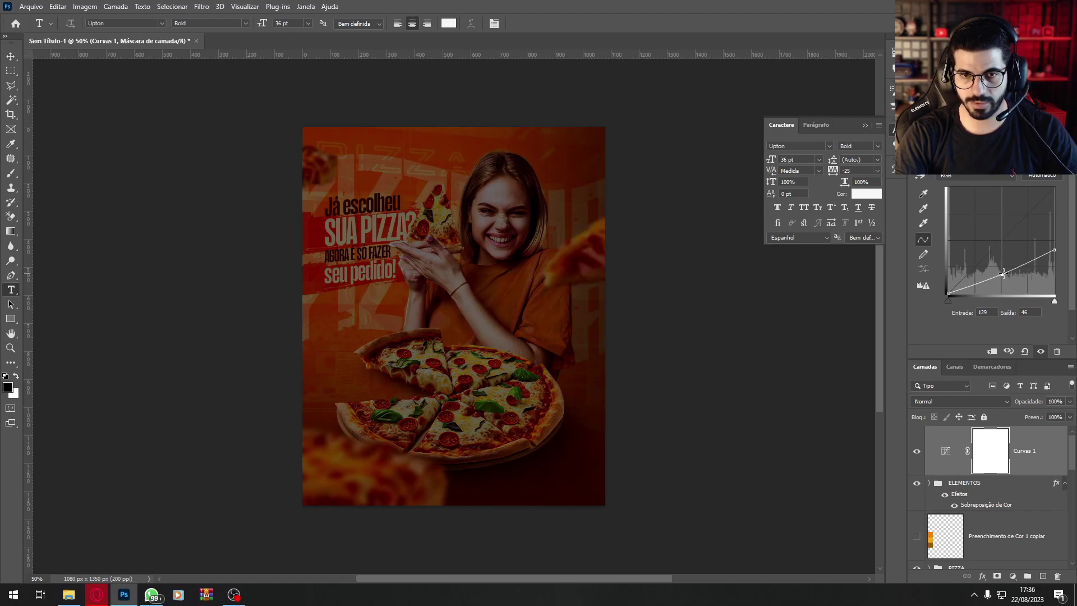
Step: Fill the Curves layer mask with a diagonal black-to-white gradient, keeping the darkening toward the poster's lower-right corner
{"action": "left_click", "coordinate": [989, 465]}
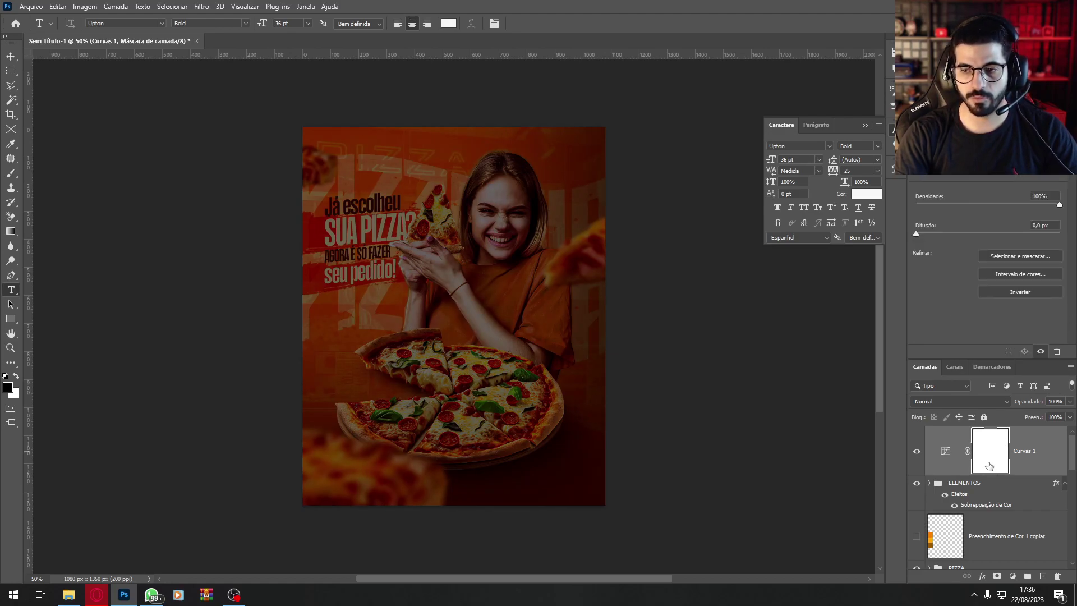
{"action": "key", "text": "g"}
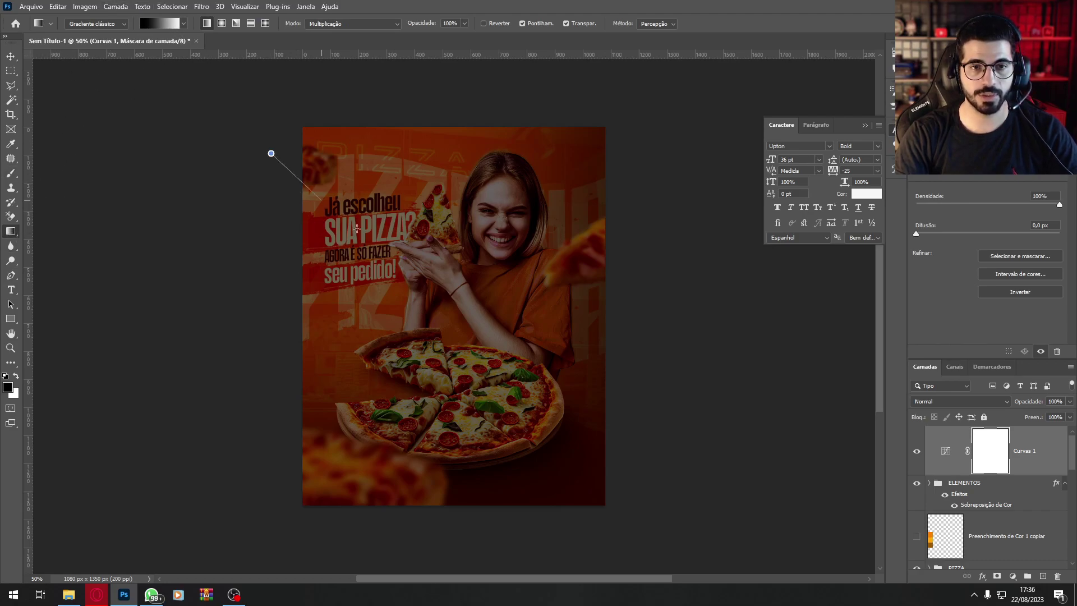
{"action": "left_click_drag", "start_coordinate": [332, 209], "coordinate": [332, 210]}
{"action": "left_click_drag", "start_coordinate": [590, 391], "coordinate": [591, 390]}
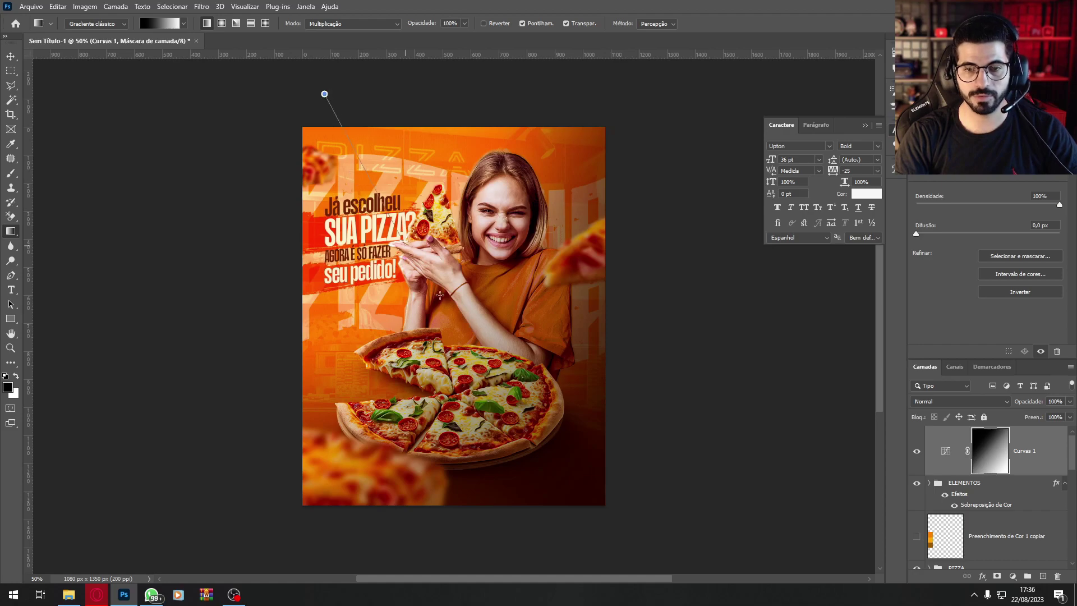
{"action": "left_click_drag", "start_coordinate": [415, 261], "coordinate": [739, 375]}
{"action": "key", "text": "ctrl+z"}
{"action": "left_click_drag", "start_coordinate": [476, 208], "coordinate": [526, 405]}
Step: Lower the Curves layer's fill to 51% and compare the poster with and without the adjustment
{"action": "left_click", "coordinate": [917, 454]}
{"action": "left_click", "coordinate": [918, 453]}
{"action": "left_click", "coordinate": [1050, 469]}
{"action": "left_click", "coordinate": [1069, 417]}
{"action": "left_click_drag", "start_coordinate": [1048, 432], "coordinate": [1041, 432]}
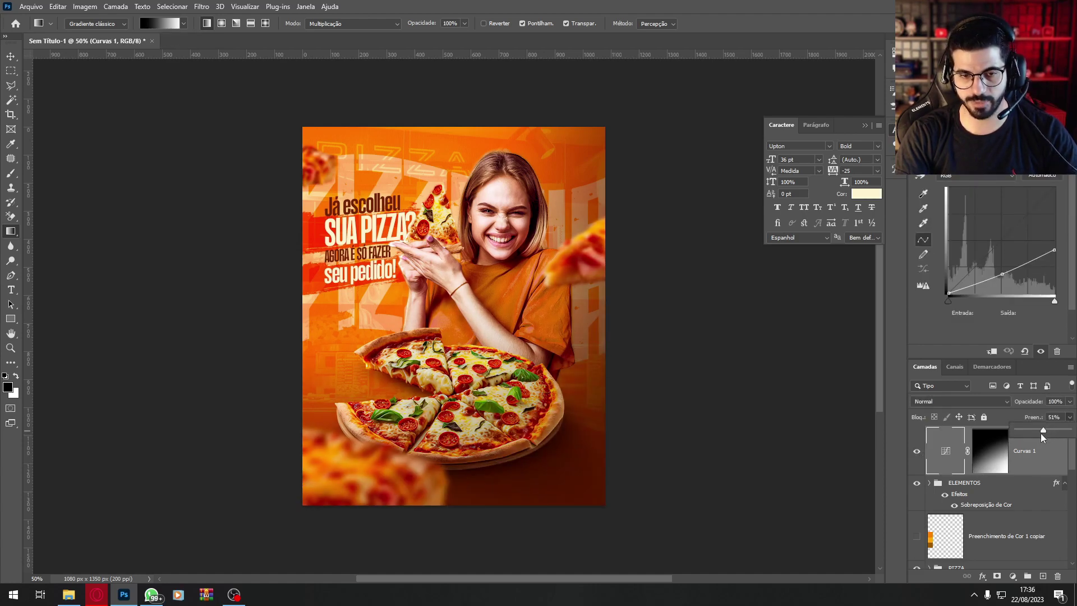
{"action": "left_click", "coordinate": [917, 452]}
{"action": "left_click", "coordinate": [917, 453]}
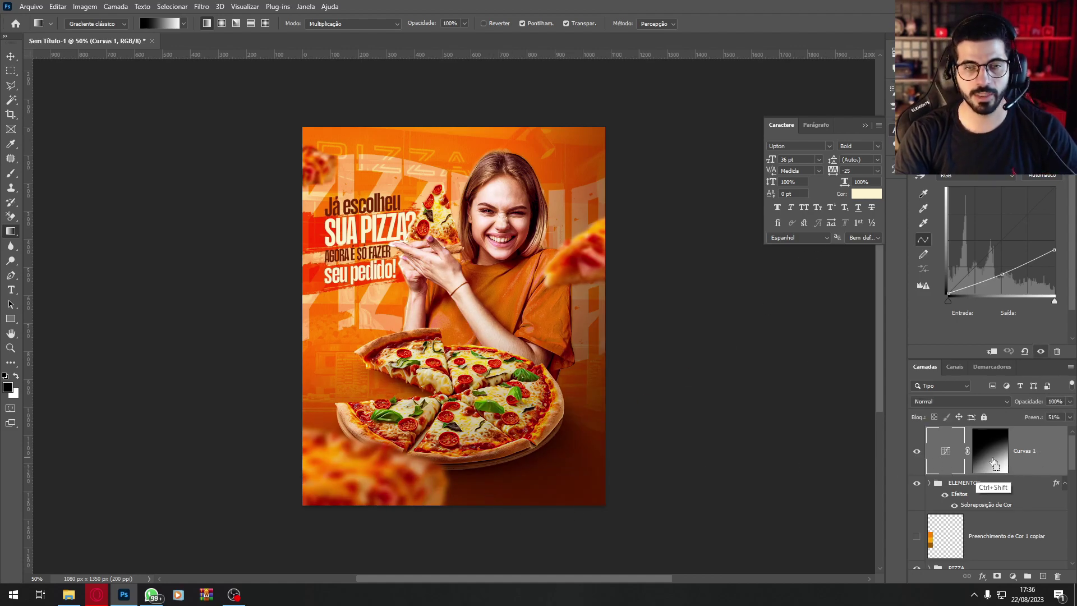
Step: Create a new layer above the Curves adjustment and prepare a soft brush of about 387 px in a light orange sampled color
{"action": "key", "text": "ctrl+shift+n"}
{"action": "key", "text": "Return"}
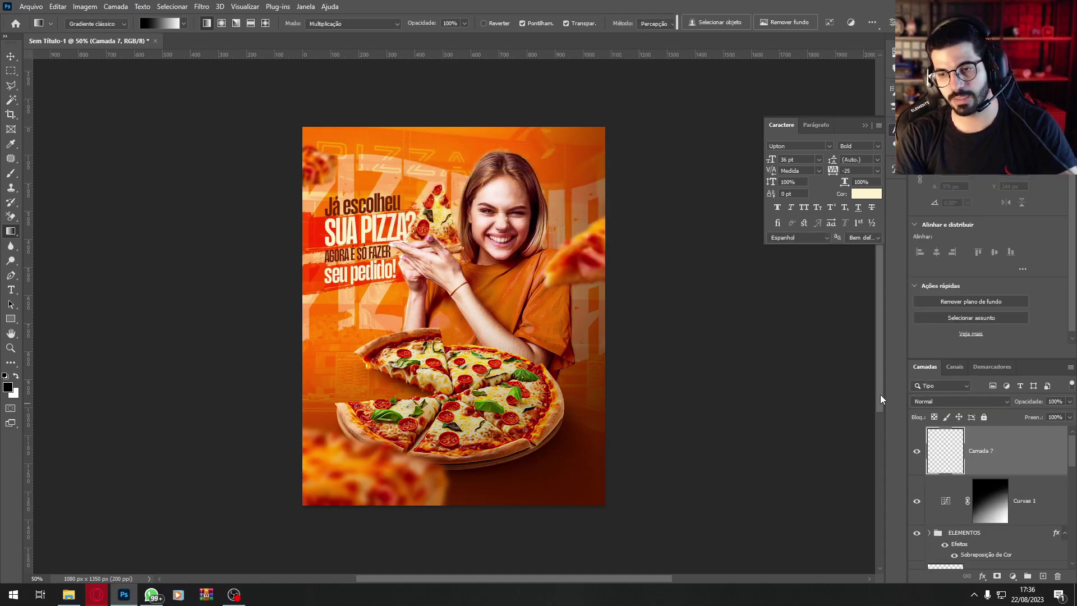
{"action": "left_click", "coordinate": [10, 177]}
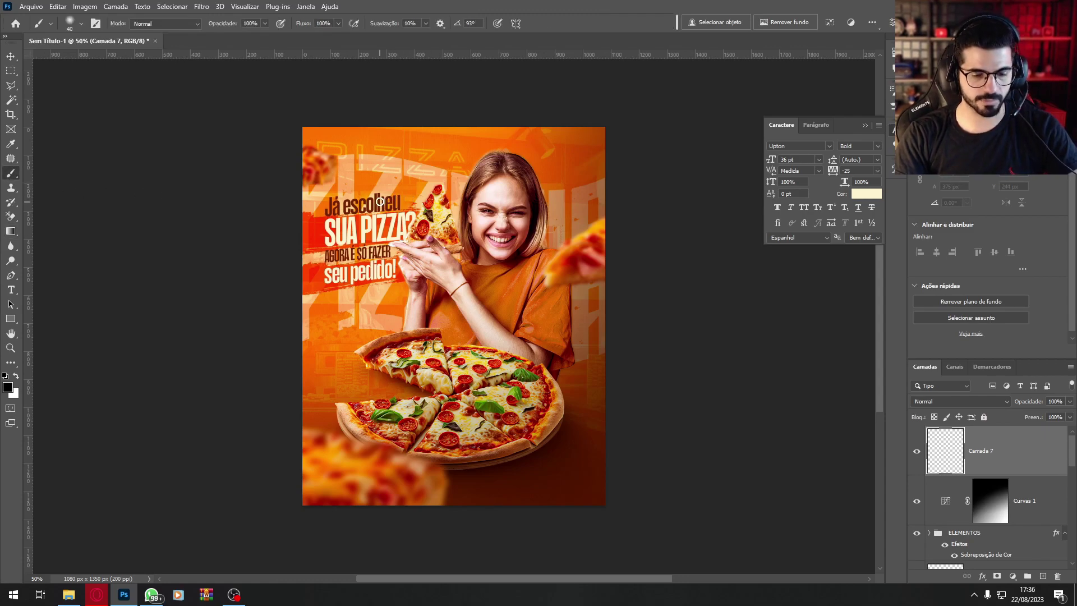
{"action": "key", "text": "i"}
{"action": "key", "text": "b"}
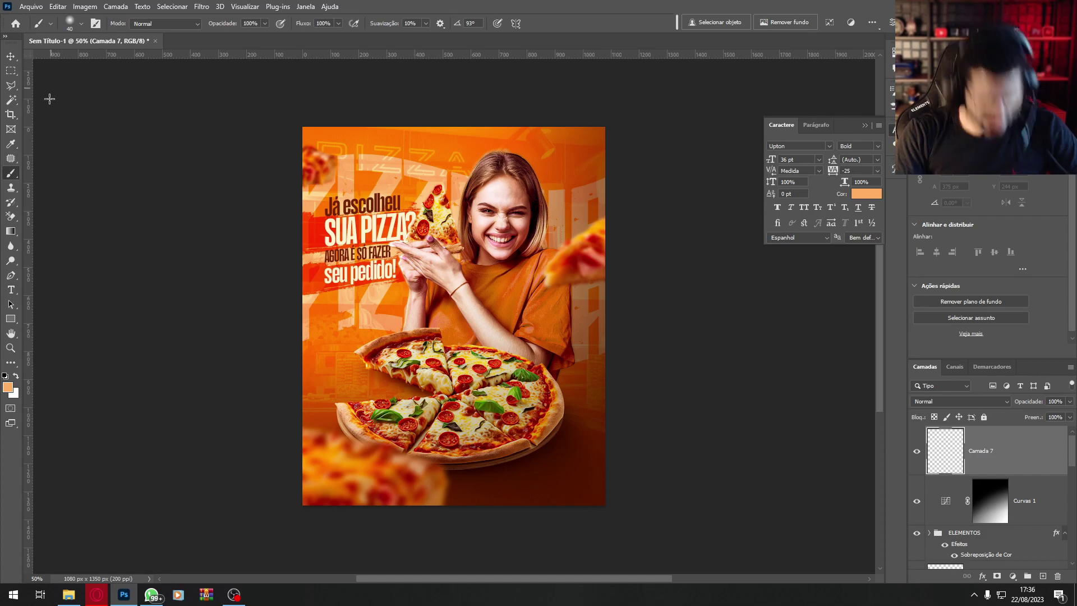
{"action": "left_click", "coordinate": [81, 24]}
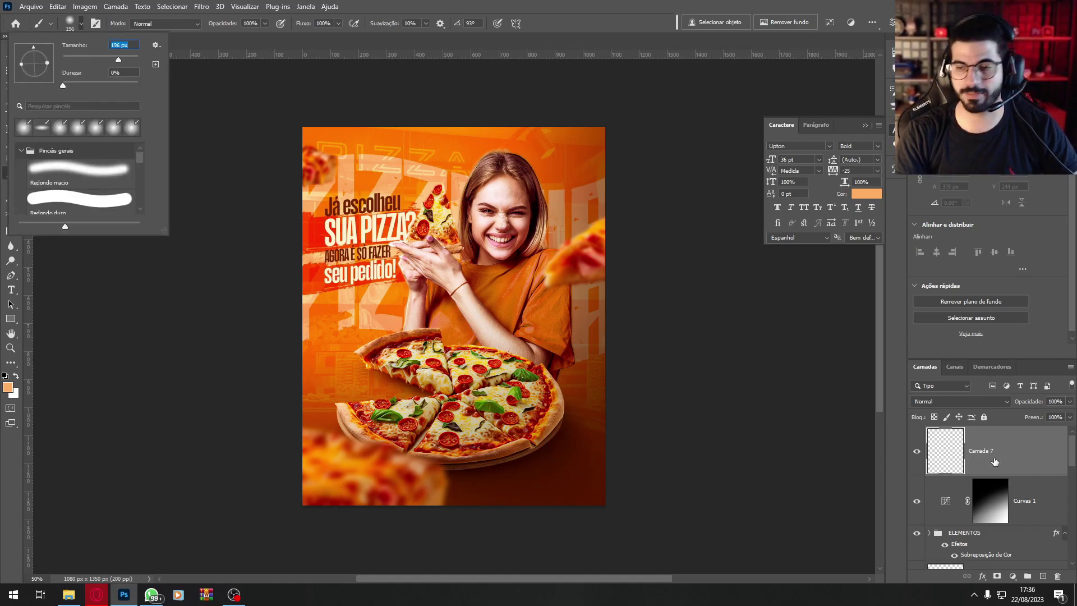
{"action": "key", "text": "Return"}
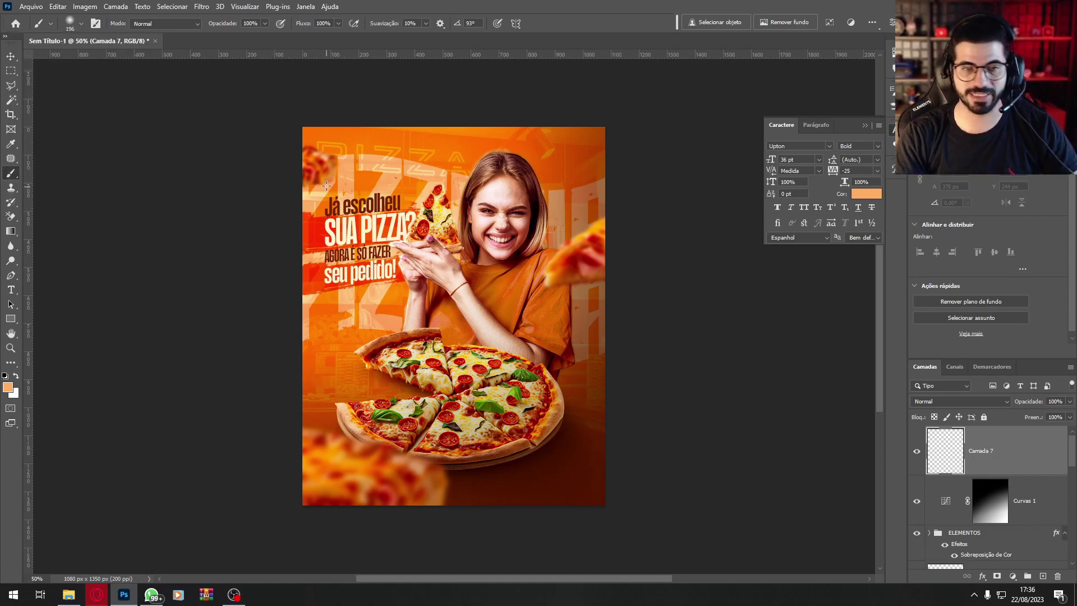
{"action": "left_click", "coordinate": [70, 25]}
{"action": "left_click_drag", "start_coordinate": [126, 60], "coordinate": [128, 60]}
Step: Paint light orange over the poster's upper-left corner and headline area, and set the layer's blend mode to Divisão (Screen)
{"action": "left_click", "coordinate": [317, 147]}
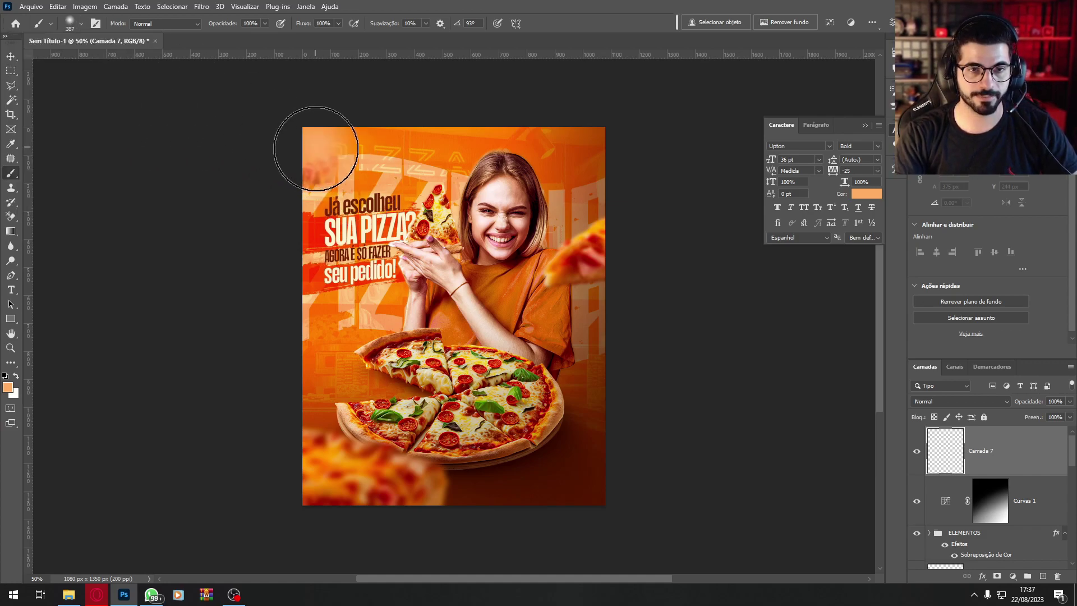
{"action": "left_click_drag", "start_coordinate": [359, 105], "coordinate": [244, 260]}
{"action": "left_click_drag", "start_coordinate": [343, 123], "coordinate": [180, 365]}
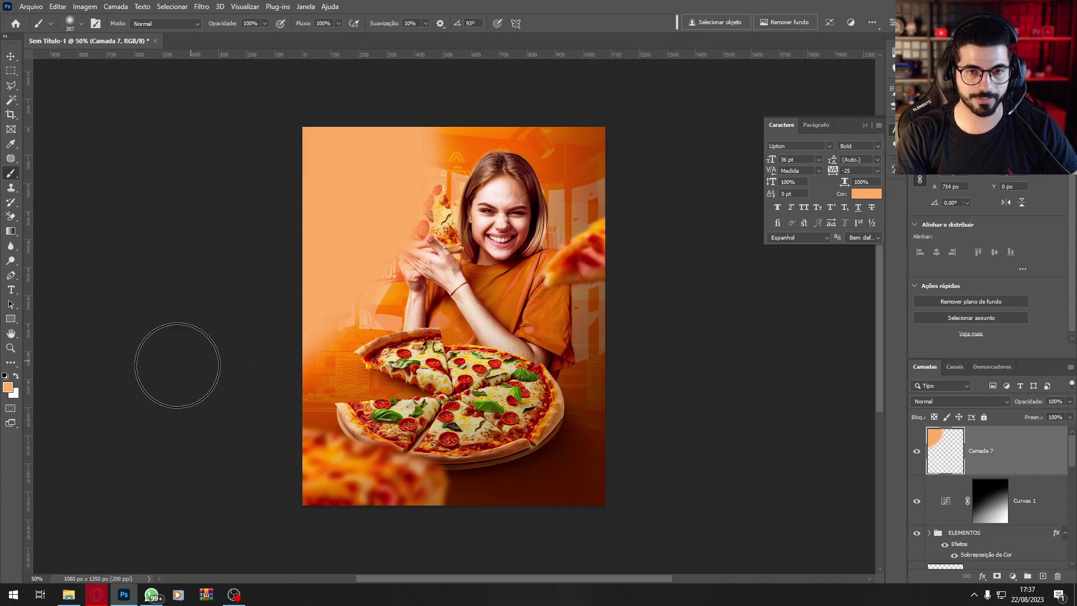
{"action": "left_click", "coordinate": [944, 402]}
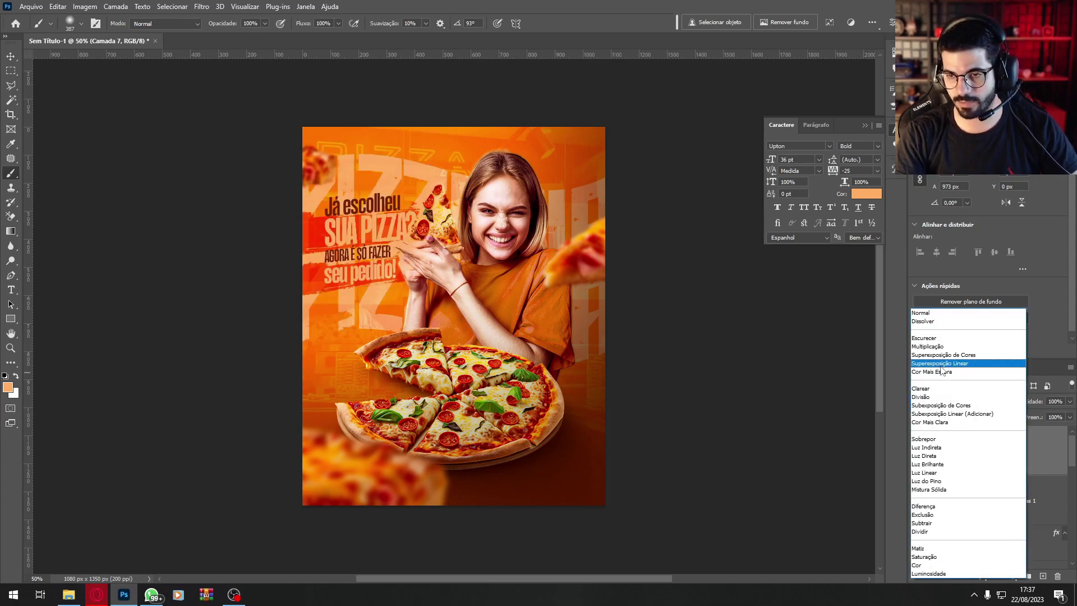
{"action": "left_click", "coordinate": [932, 395]}
Step: Apply a Gaussian Blur of 179.1 pixels to the painted light layer and lower its fill to 62%
{"action": "left_click", "coordinate": [201, 6]}
{"action": "mouse_move", "coordinate": [264, 147]}
{"action": "left_click", "coordinate": [416, 216]}
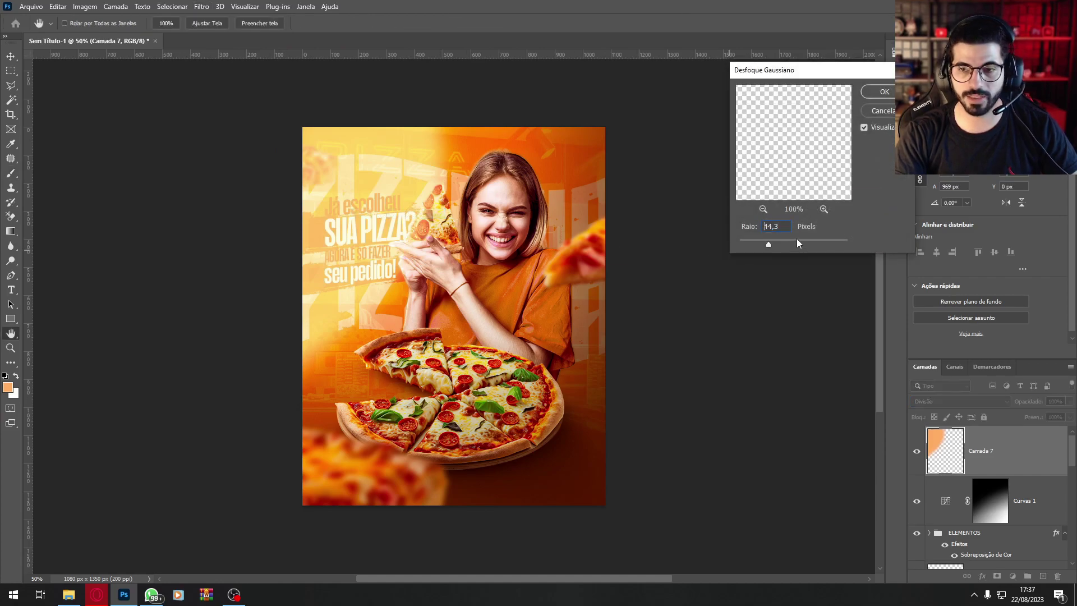
{"action": "left_click_drag", "start_coordinate": [810, 244], "coordinate": [824, 245]}
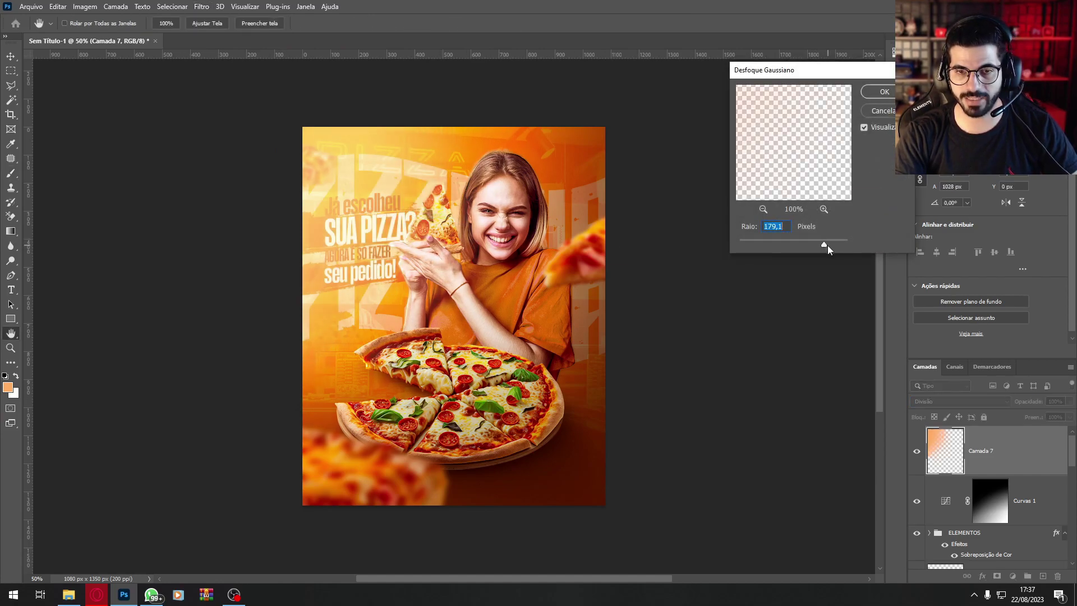
{"action": "left_click", "coordinate": [879, 94]}
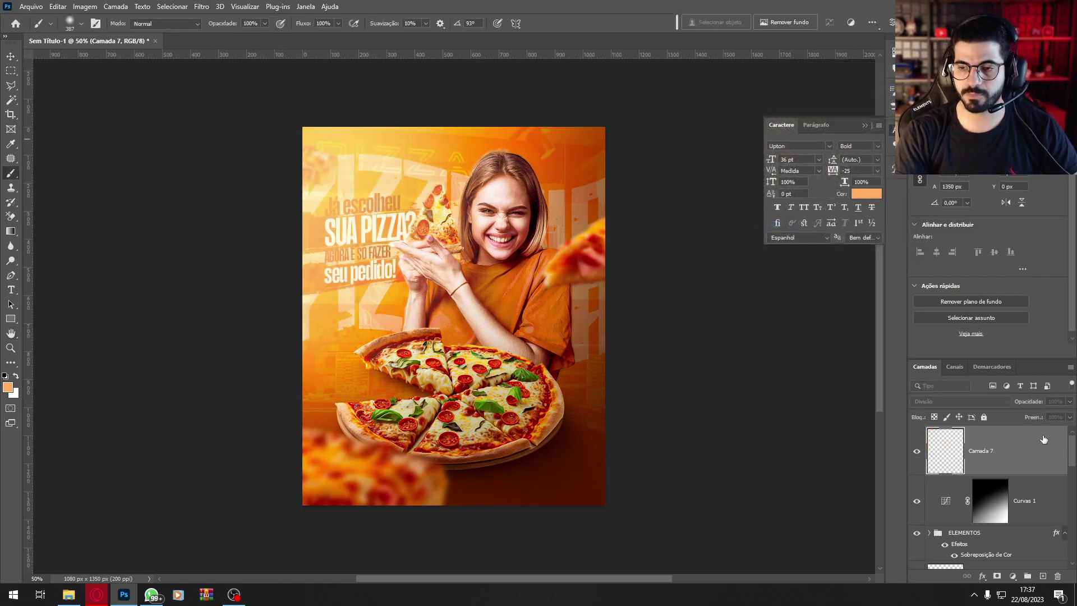
{"action": "left_click", "coordinate": [1071, 418]}
{"action": "left_click_drag", "start_coordinate": [1051, 434], "coordinate": [1043, 438]}
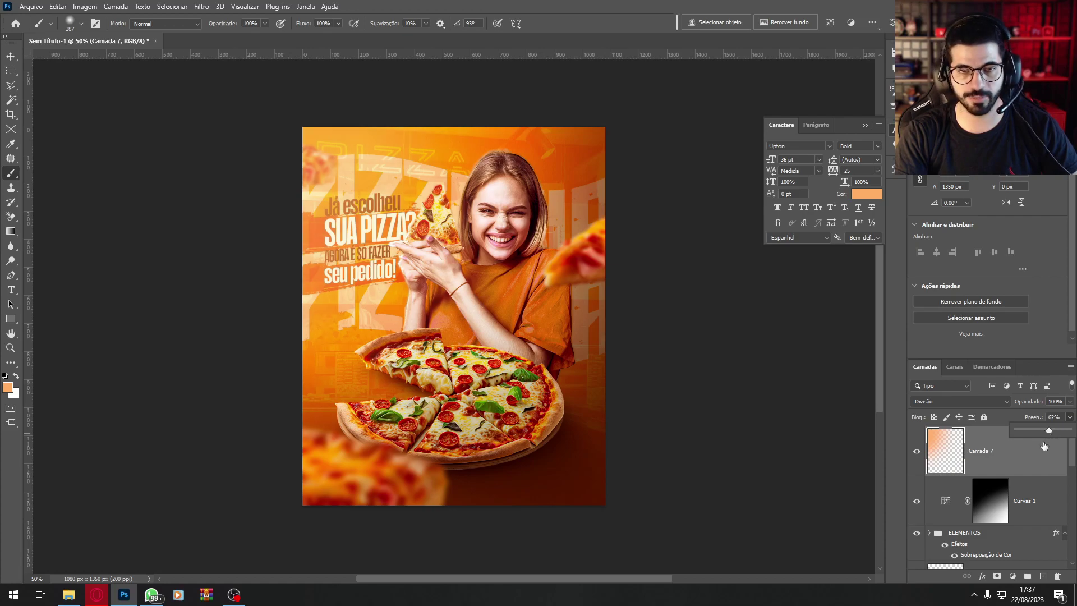
Step: Create a new layer, paint light orange in the poster's upper-left corner, and set its blend mode to Divisão (Screen)
{"action": "key", "text": "ctrl+shift+n"}
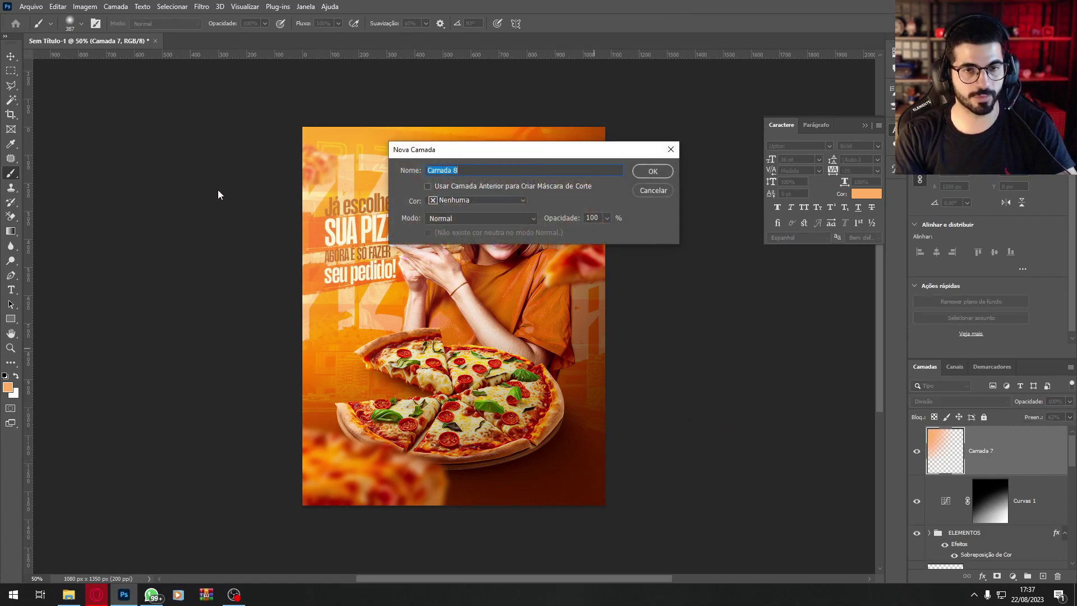
{"action": "key", "text": "Return"}
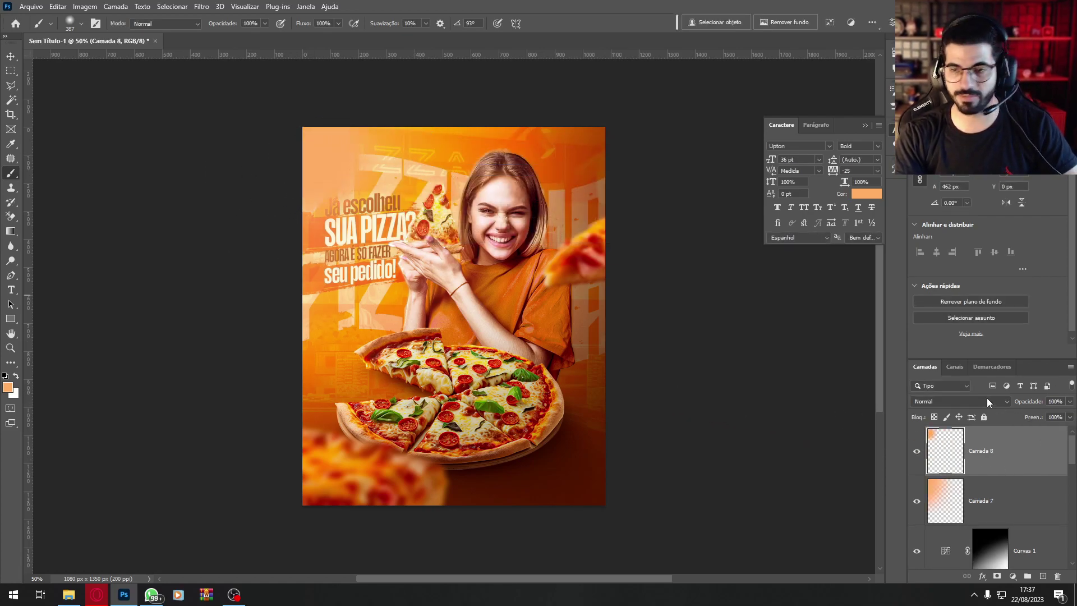
{"action": "left_click", "coordinate": [959, 401]}
{"action": "left_click", "coordinate": [942, 397]}
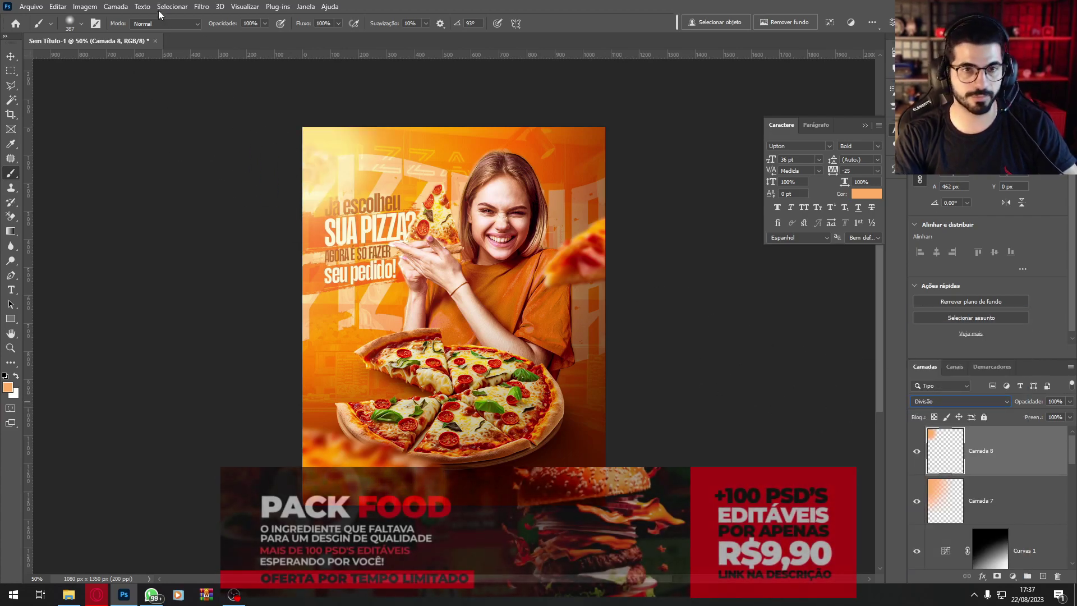
Step: Apply a Gaussian Blur of 72.6 pixels to the new corner light layer
{"action": "left_click", "coordinate": [201, 6]}
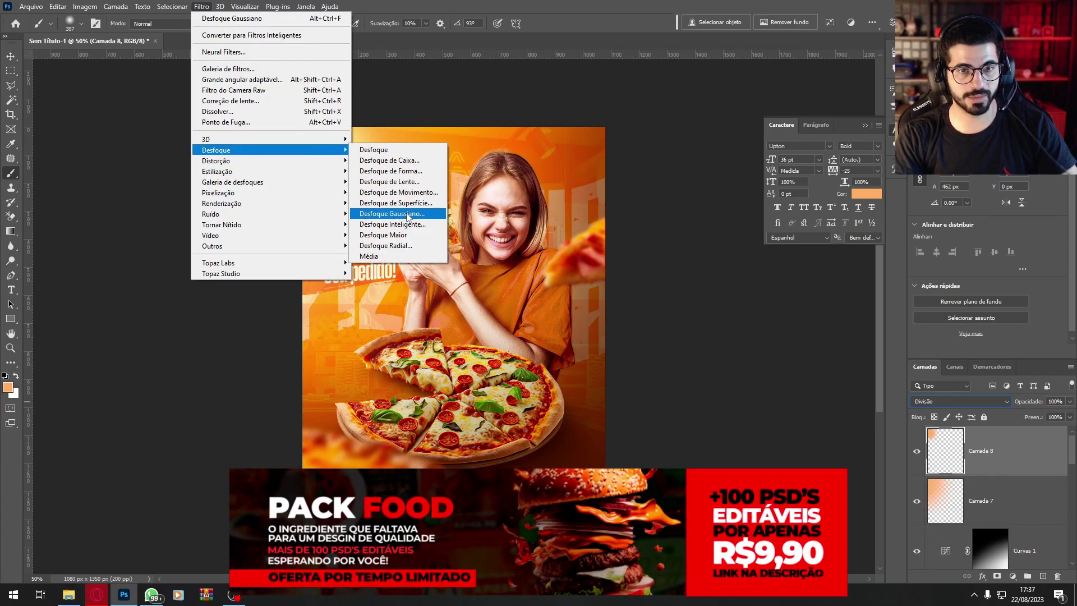
{"action": "left_click", "coordinate": [387, 203]}
{"action": "left_click_drag", "start_coordinate": [793, 240], "coordinate": [805, 240]}
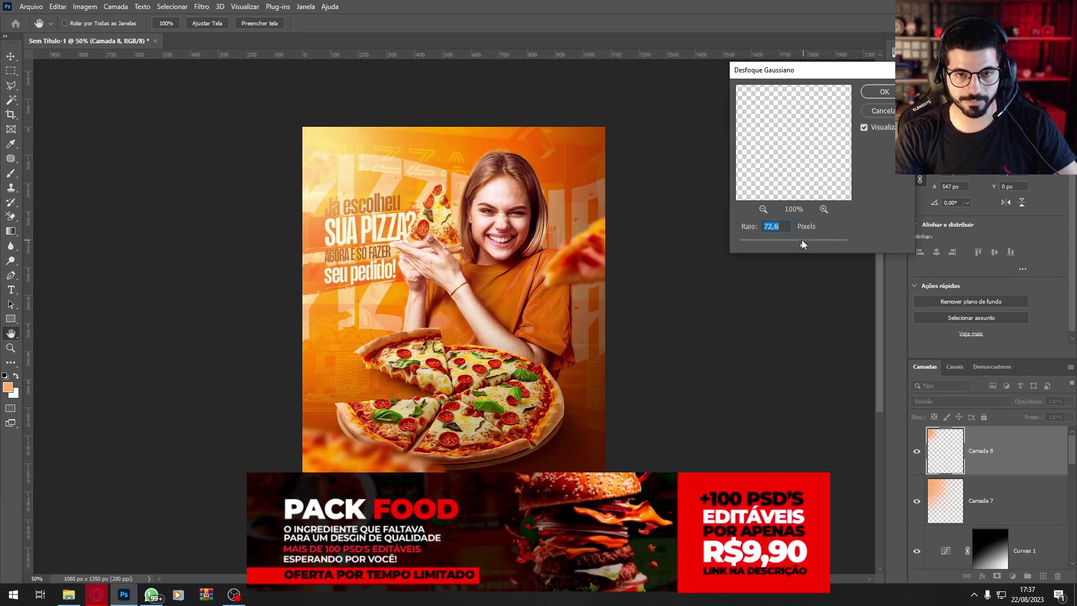
{"action": "left_click", "coordinate": [882, 91]}
{"action": "key", "text": "b"}
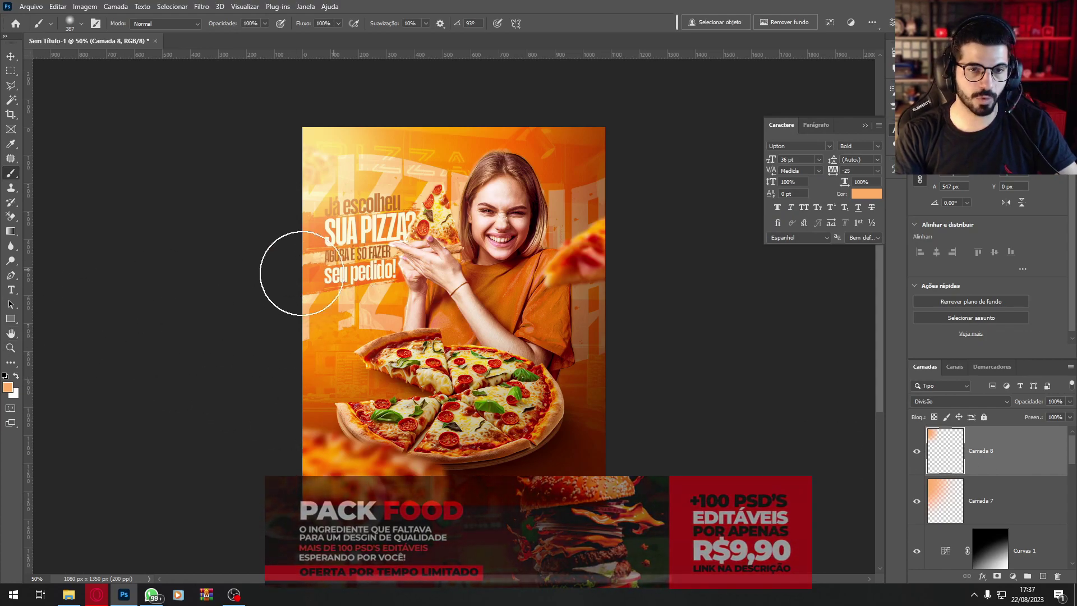
Step: Switch to the browser and bring the black grunge brush stroke image into the Photoshop poster
{"action": "key", "text": "alt+Tab"}
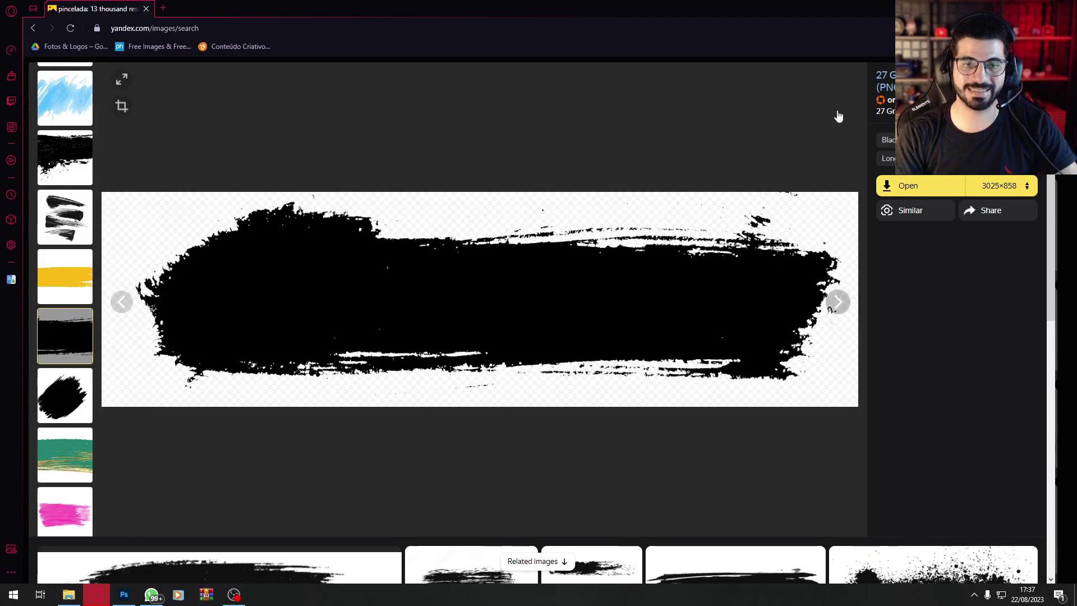
{"action": "left_click", "coordinate": [1044, 28]}
{"action": "mouse_move", "coordinate": [891, 104]}
{"action": "left_mouse_down"}
{"action": "mouse_move", "coordinate": [559, 269]}
{"action": "mouse_move", "coordinate": [443, 459]}
{"action": "left_mouse_up"}
{"action": "key", "text": "alt+Tab"}
{"action": "key", "text": "Return"}
Step: Scale the black brush stroke to about 732 × 230 px, tilt it about -2°, and place it just below the pizza
{"action": "left_click_drag", "start_coordinate": [471, 332], "coordinate": [496, 461]}
{"action": "key", "text": "ctrl+t"}
{"action": "left_click_drag", "start_coordinate": [596, 426], "coordinate": [510, 443]}
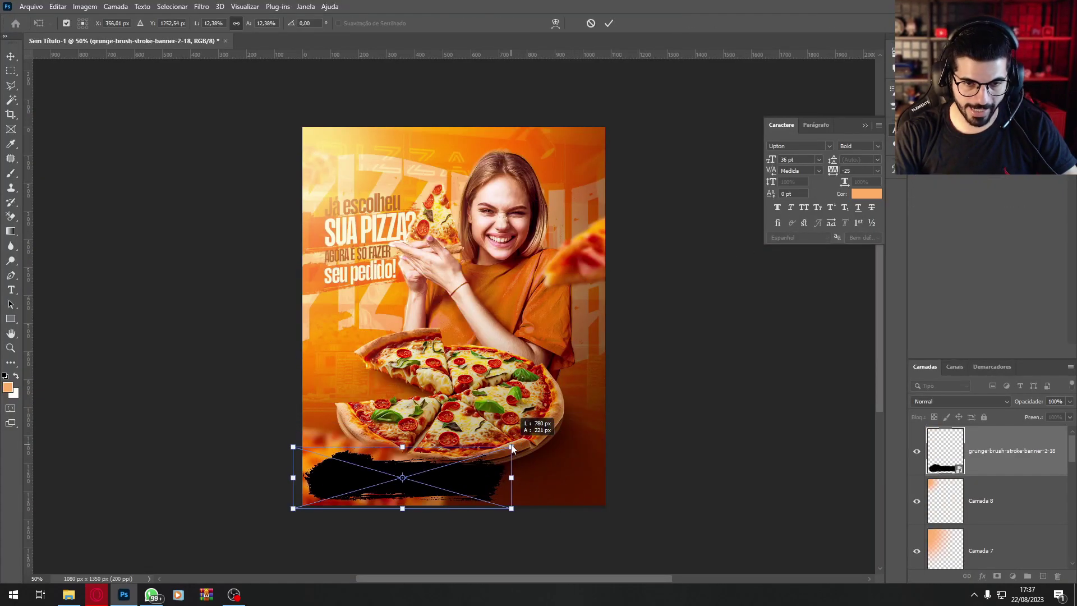
{"action": "left_click_drag", "start_coordinate": [533, 453], "coordinate": [529, 452]}
{"action": "key", "text": "Return"}
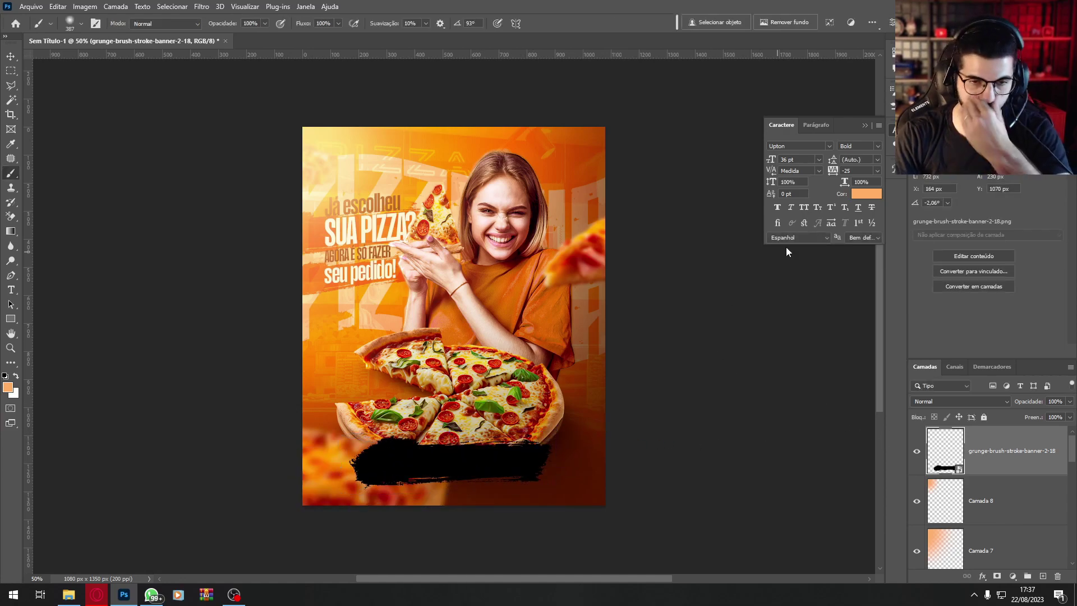
{"action": "left_click", "coordinate": [866, 194]}
{"action": "left_click", "coordinate": [581, 175]}
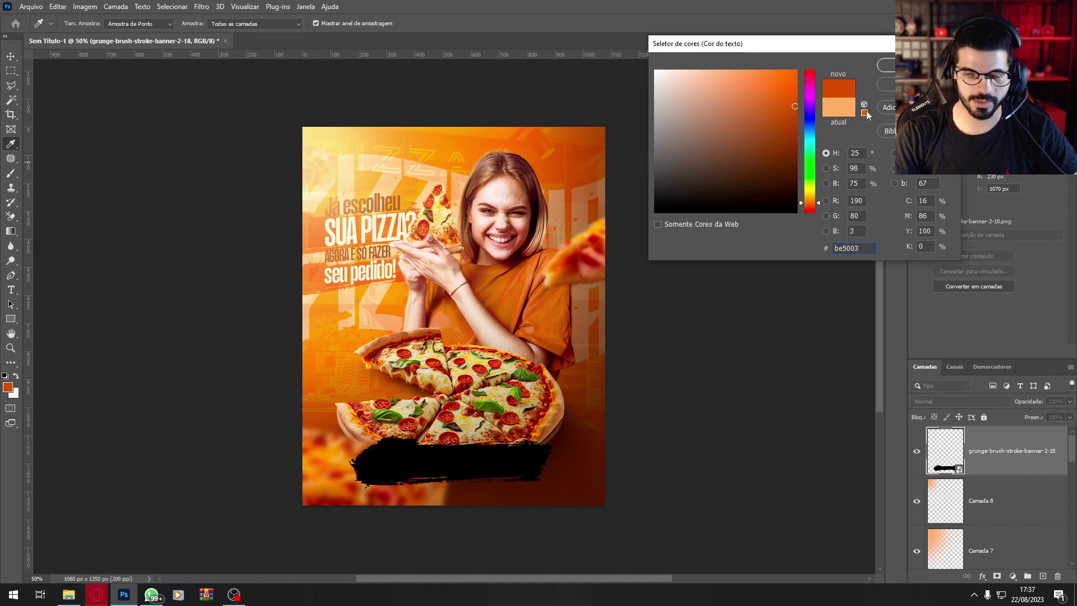
{"action": "key", "text": "Escape"}
Step: Give the brush stroke an orange Color Overlay and convert it to a smart object, keeping it beneath the pizza
{"action": "left_click", "coordinate": [981, 577]}
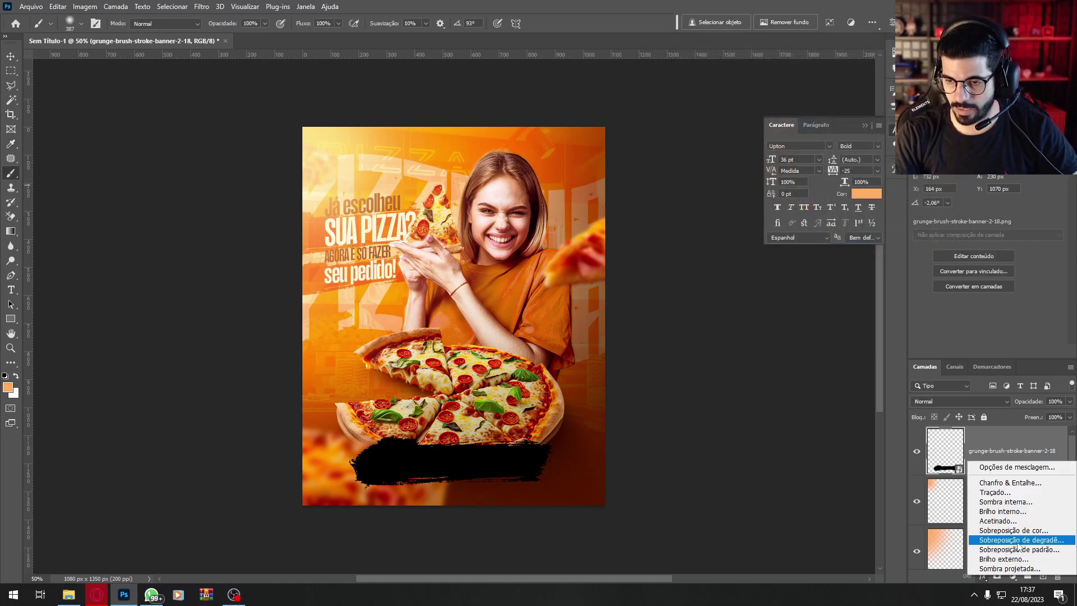
{"action": "left_click", "coordinate": [990, 534]}
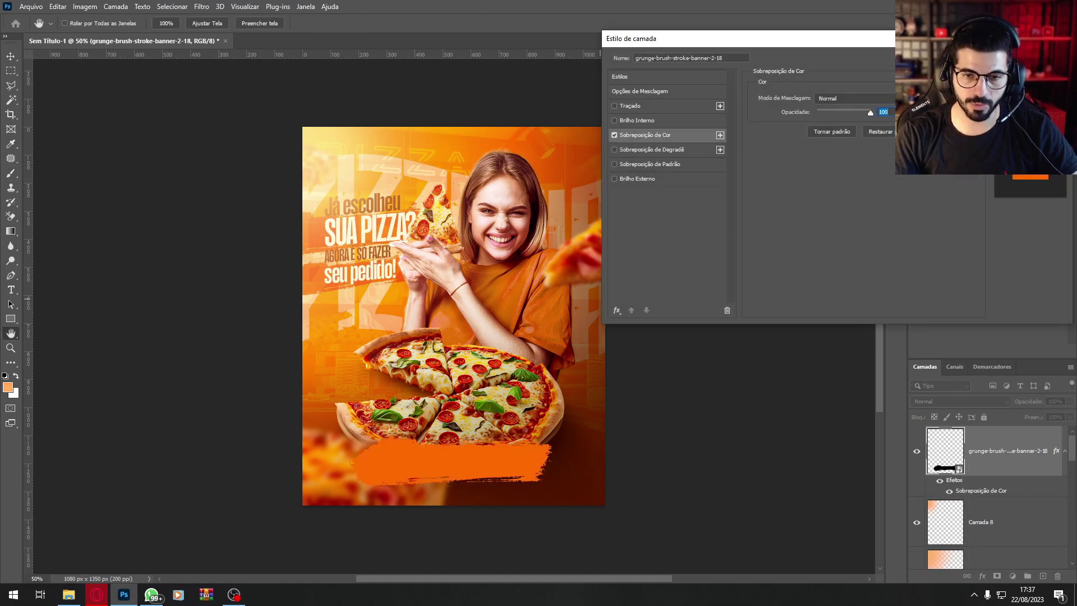
{"action": "left_click", "coordinate": [1030, 59]}
{"action": "right_click", "coordinate": [1015, 455]}
{"action": "left_click", "coordinate": [987, 239]}
{"action": "mouse_move", "coordinate": [482, 453]}
{"action": "left_mouse_down"}
{"action": "mouse_move", "coordinate": [484, 474]}
{"action": "mouse_move", "coordinate": [481, 455]}
{"action": "left_mouse_up"}
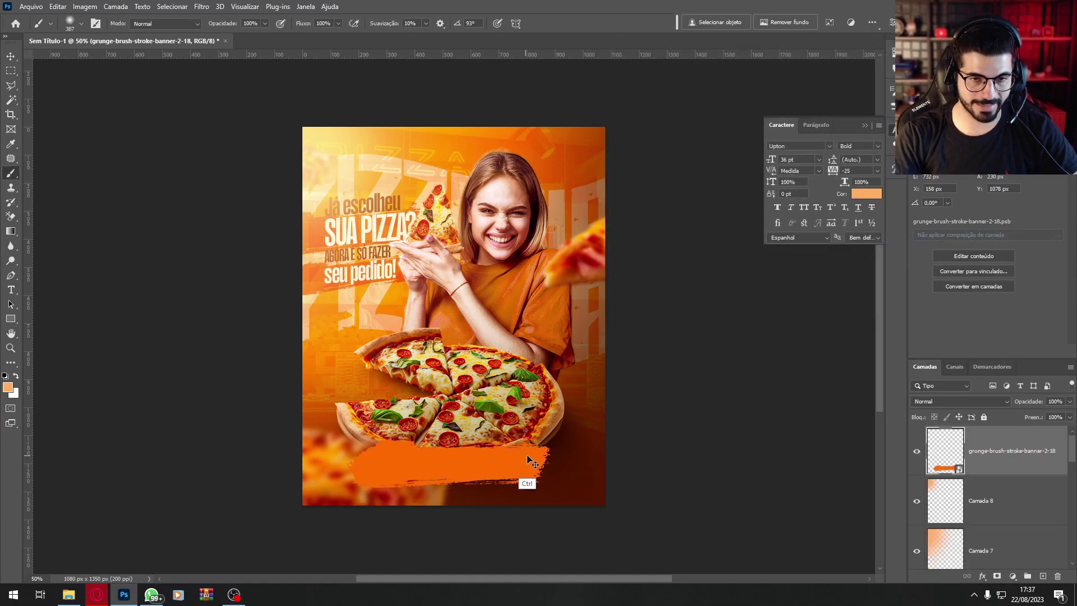
Step: Try Blend If on the orange stroke with underlying-layer splits of 0/73 and 0/255, and undo the attempt
{"action": "left_click", "coordinate": [982, 576]}
{"action": "left_click", "coordinate": [1023, 474]}
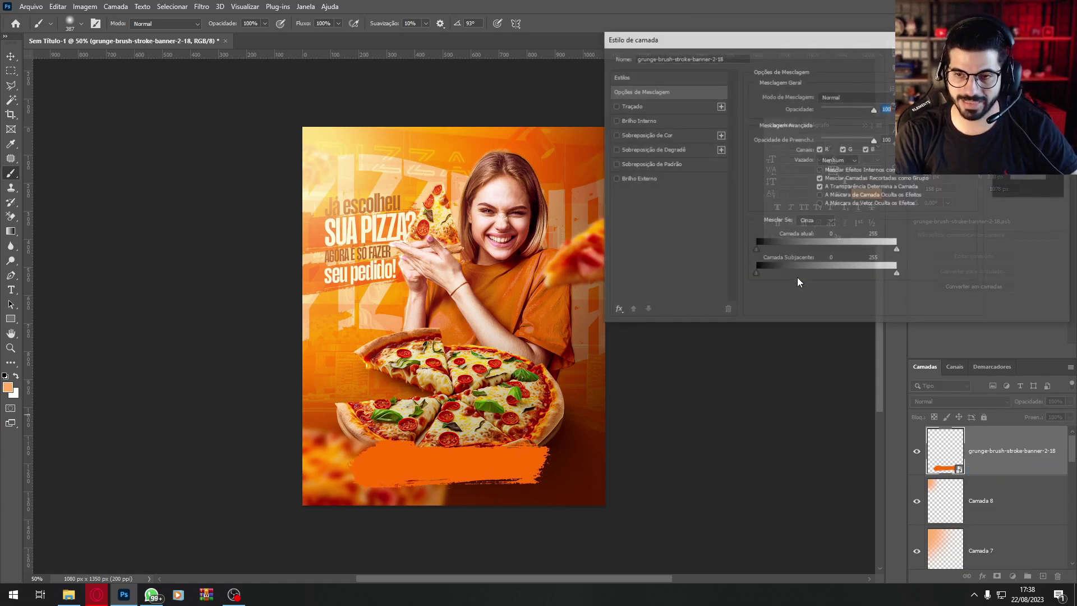
{"action": "left_click_drag", "start_coordinate": [757, 274], "coordinate": [791, 274]}
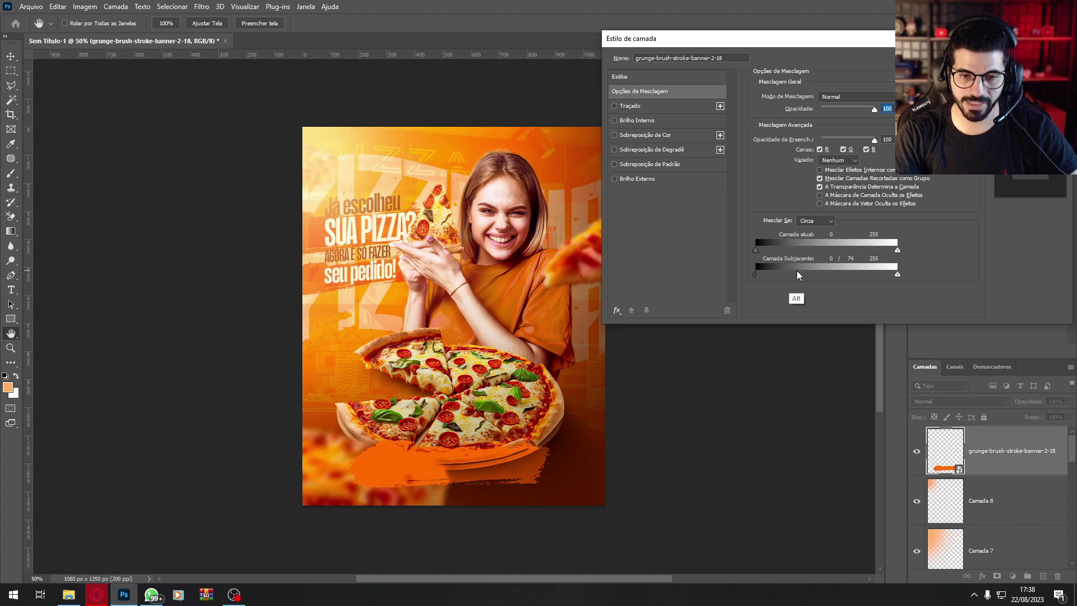
{"action": "left_click_drag", "start_coordinate": [898, 275], "coordinate": [731, 278]}
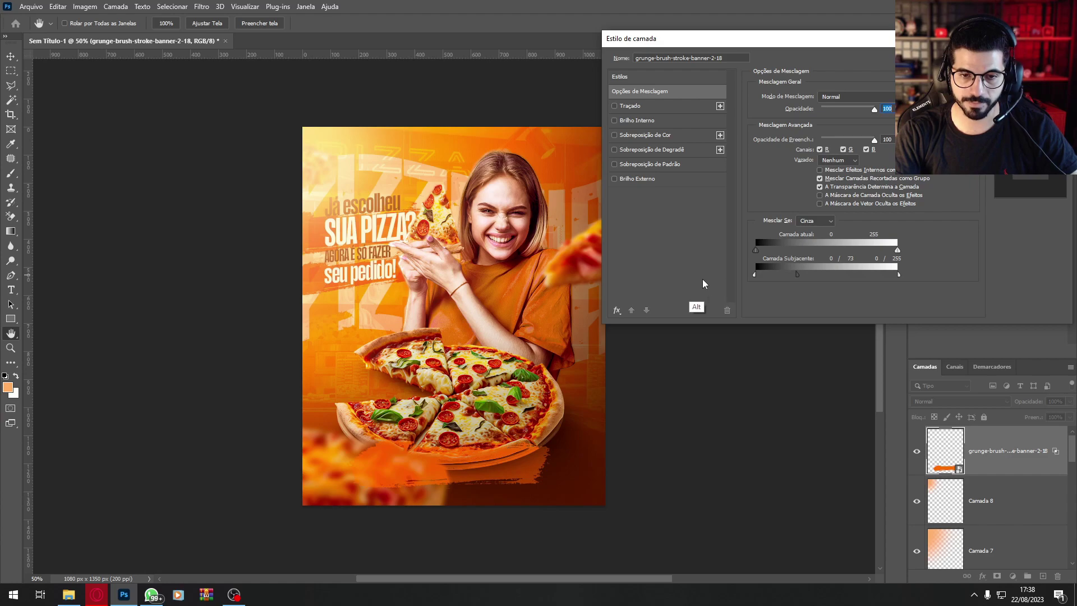
{"action": "left_click", "coordinate": [1030, 73]}
{"action": "mouse_move", "coordinate": [458, 453]}
{"action": "left_mouse_down"}
{"action": "mouse_move", "coordinate": [458, 473]}
{"action": "mouse_move", "coordinate": [455, 452]}
{"action": "left_mouse_up"}
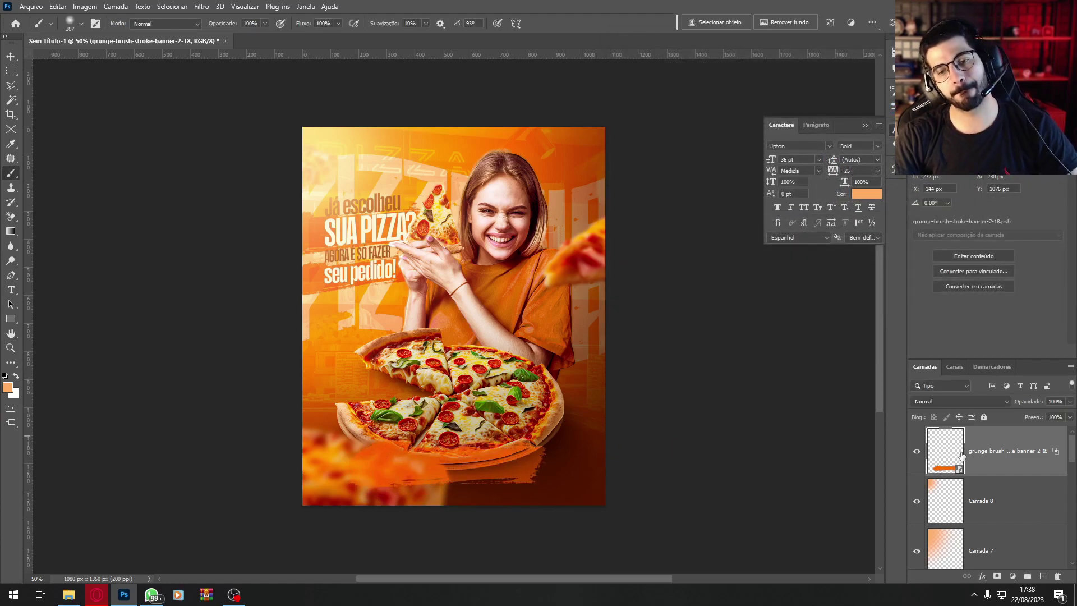
{"action": "key", "text": "ctrl+z"}
{"action": "key", "text": "ctrl+z"}
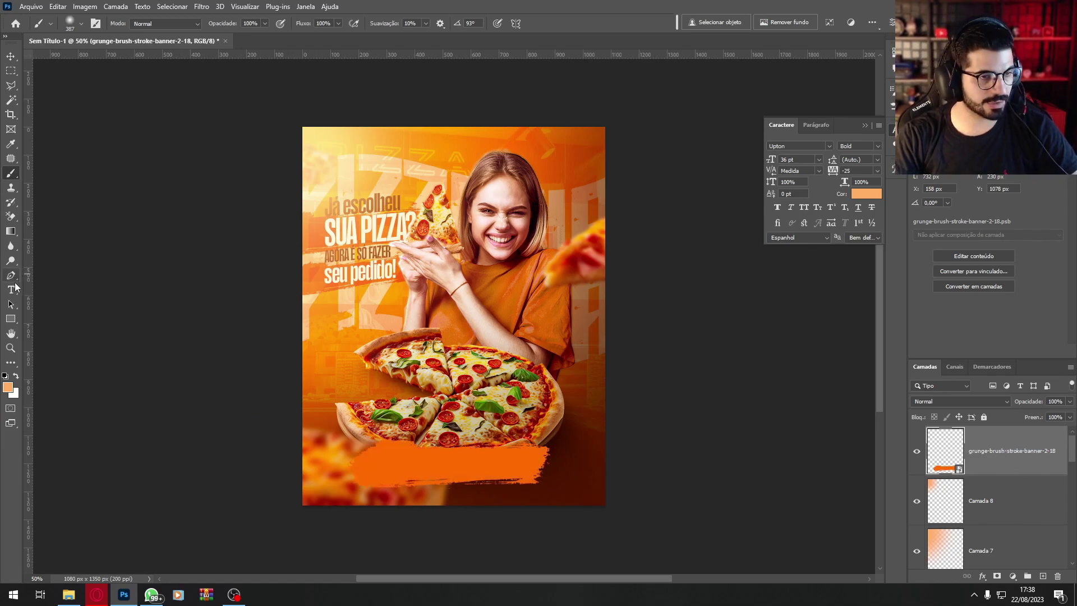
Step: Apply the Filter Gallery's Texturizer (Texturizador) to the orange brush stroke
{"action": "left_click", "coordinate": [11, 290]}
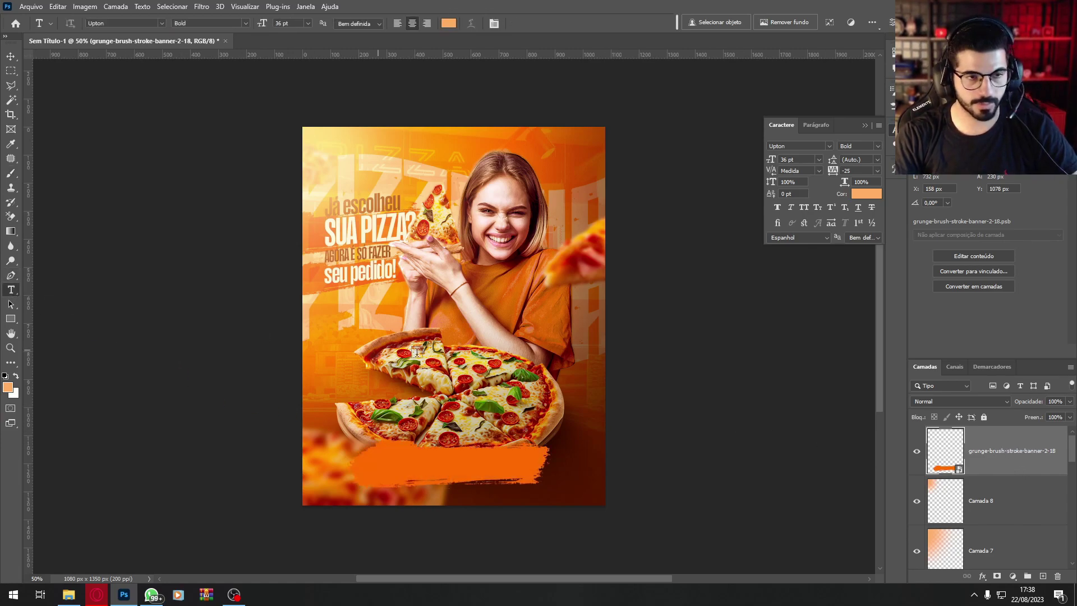
{"action": "left_click", "coordinate": [202, 6]}
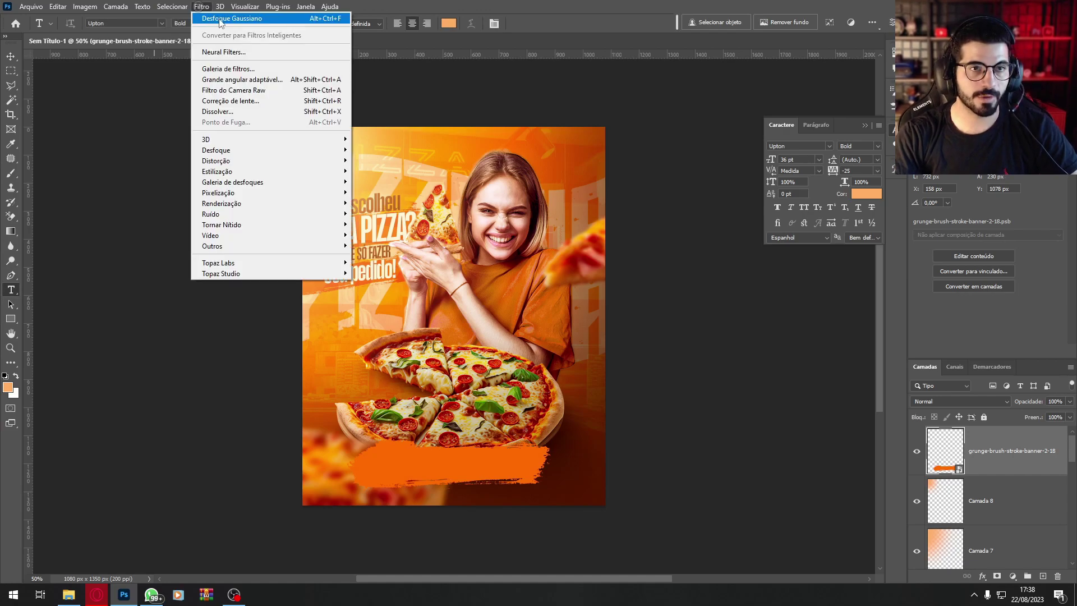
{"action": "left_click", "coordinate": [242, 68]}
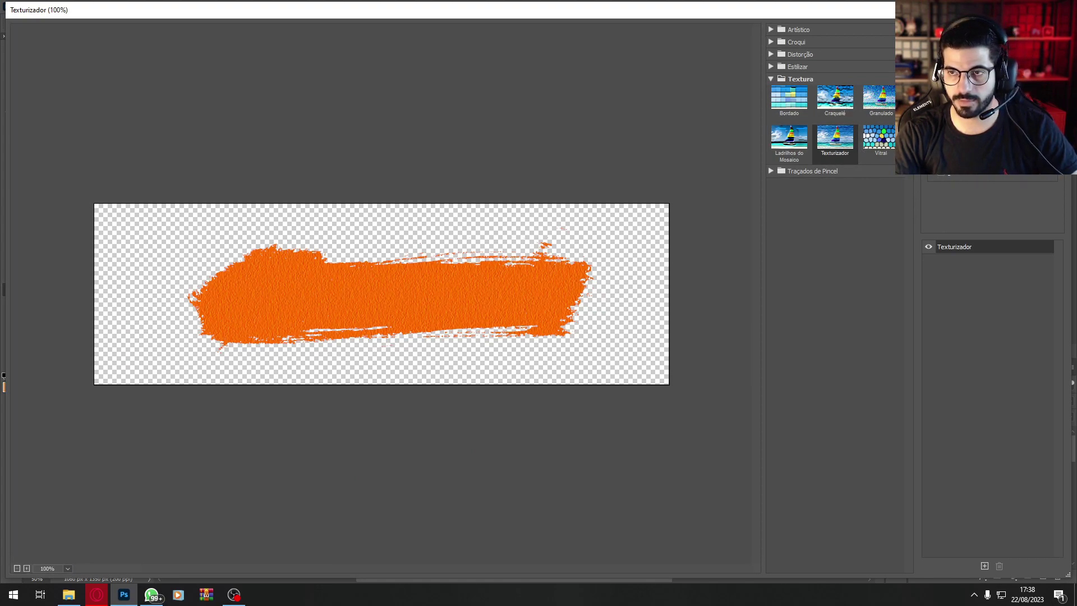
{"action": "key", "text": "Return"}
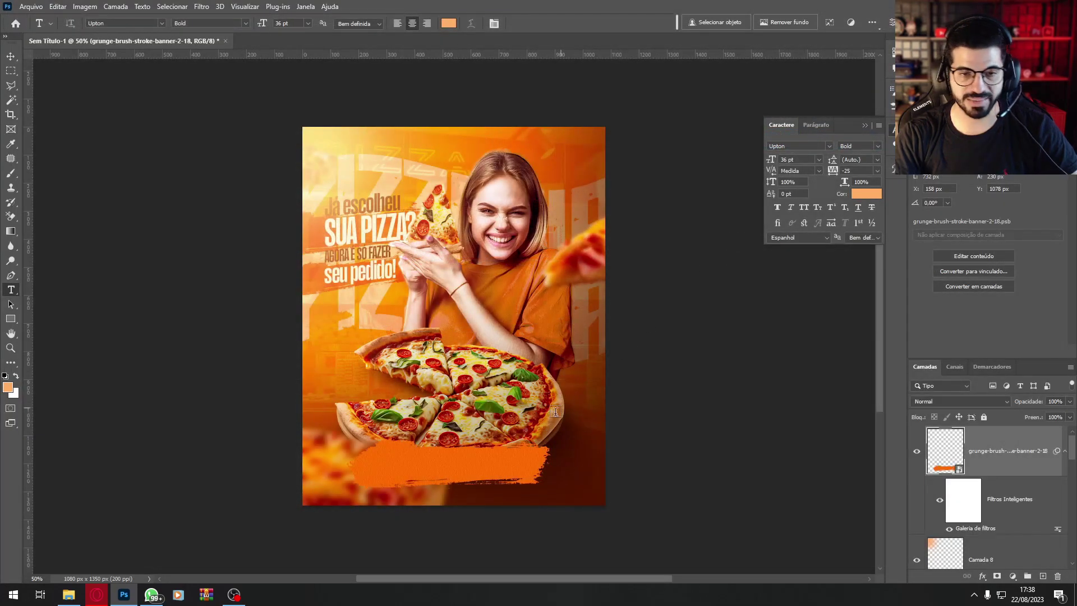
Step: Add the pizzeria's street address as text over the orange stroke and set its size to 11 pt
{"action": "left_click", "coordinate": [402, 469]}
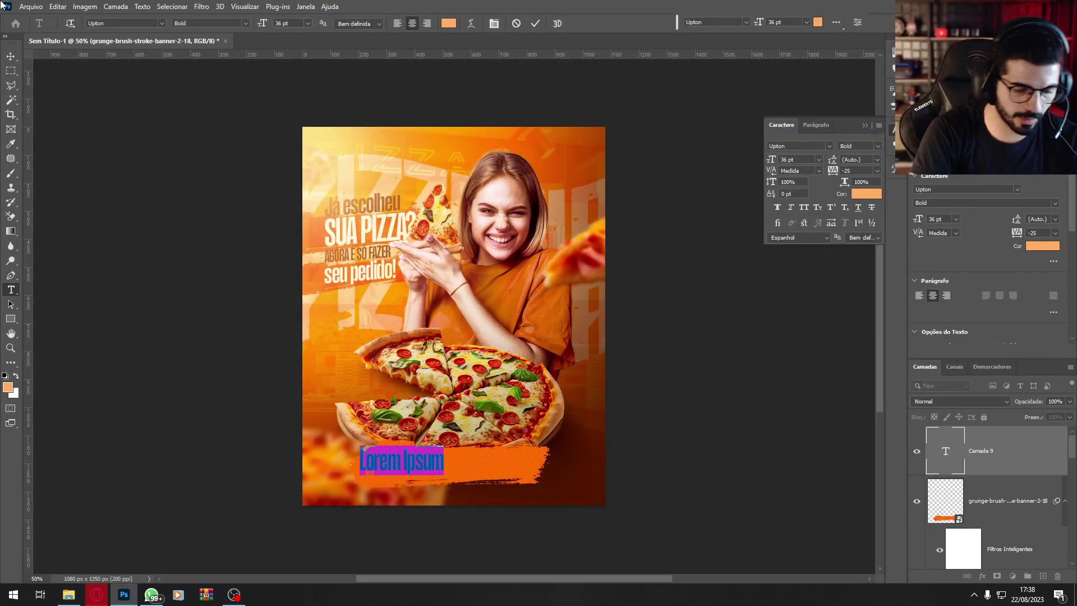
{"action": "type", "text": "Rua Designer P"}
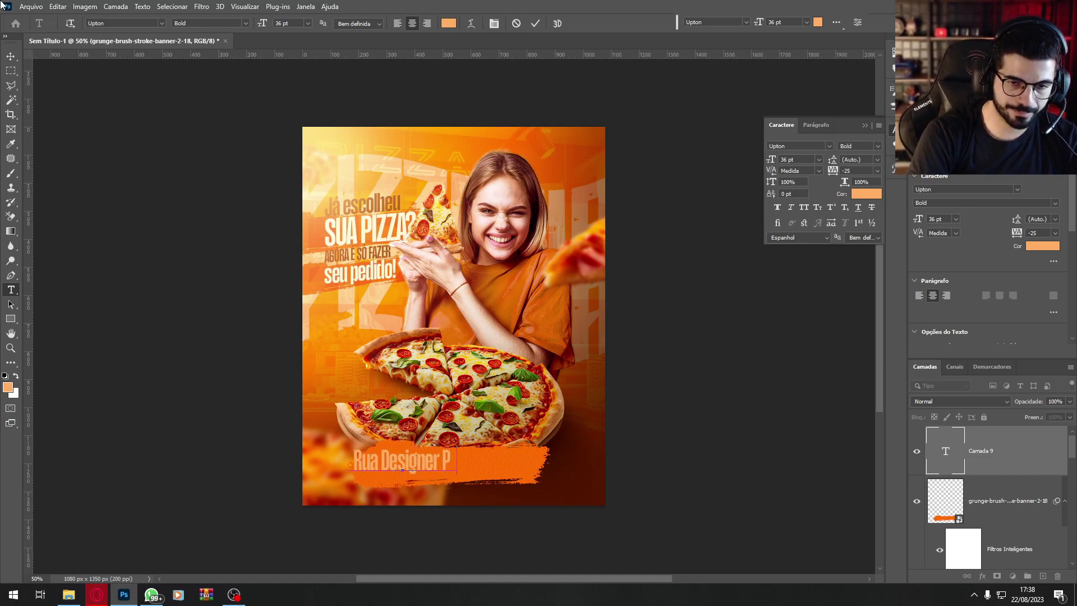
{"action": "type", "text": "remium"}
{"action": "type", "text": ", 3498"}
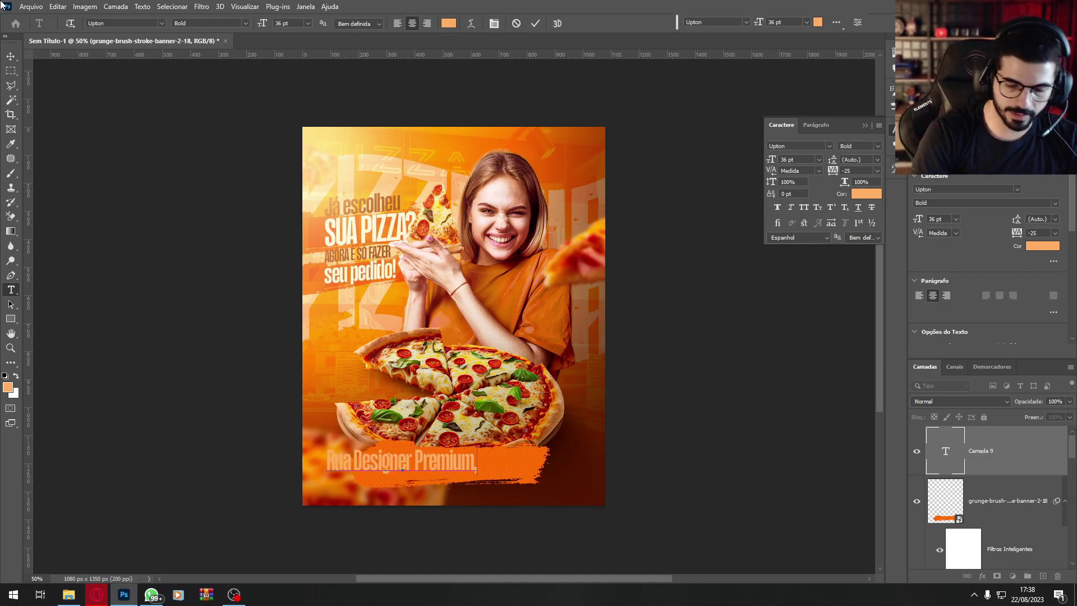
{"action": "key", "text": "ctrl+a"}
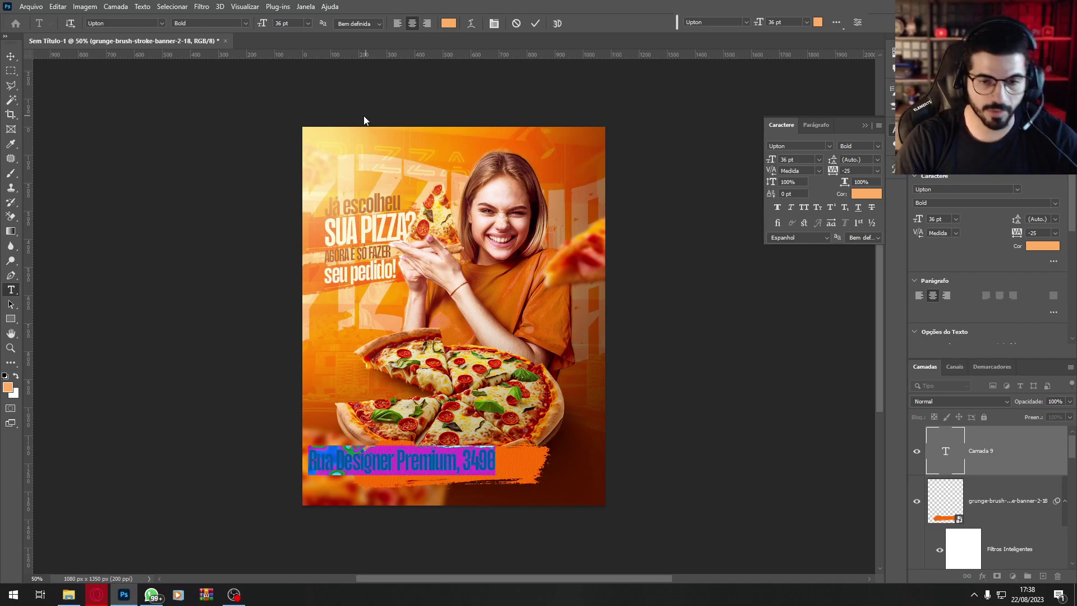
{"action": "left_click", "coordinate": [308, 23]}
{"action": "left_click", "coordinate": [289, 87]}
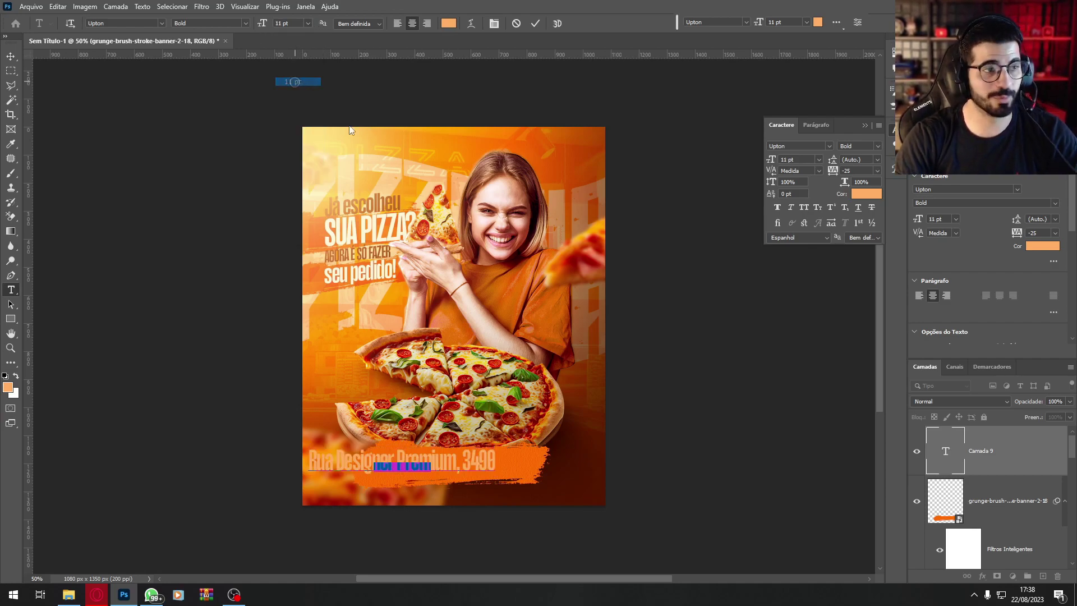
{"action": "key", "text": "ctrl+Return"}
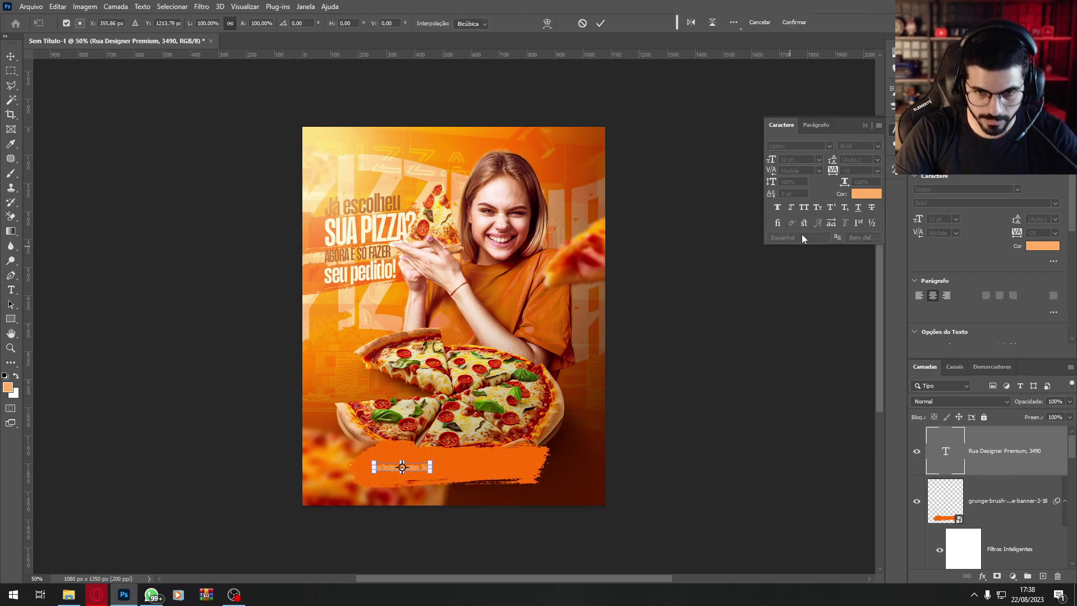
Step: Format the address text as all caps in dark brown #421a01 sampled from the poster, with tracking of 100
{"action": "left_click", "coordinate": [804, 207]}
{"action": "left_click", "coordinate": [866, 193]}
{"action": "left_click", "coordinate": [578, 474]}
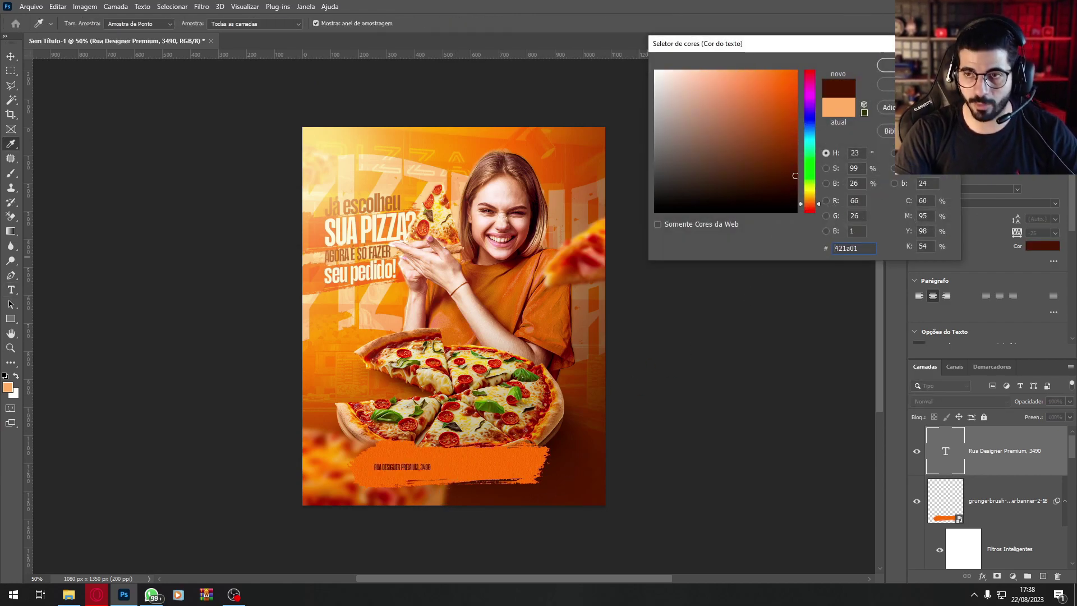
{"action": "key", "text": "Return"}
{"action": "left_click", "coordinate": [879, 172]}
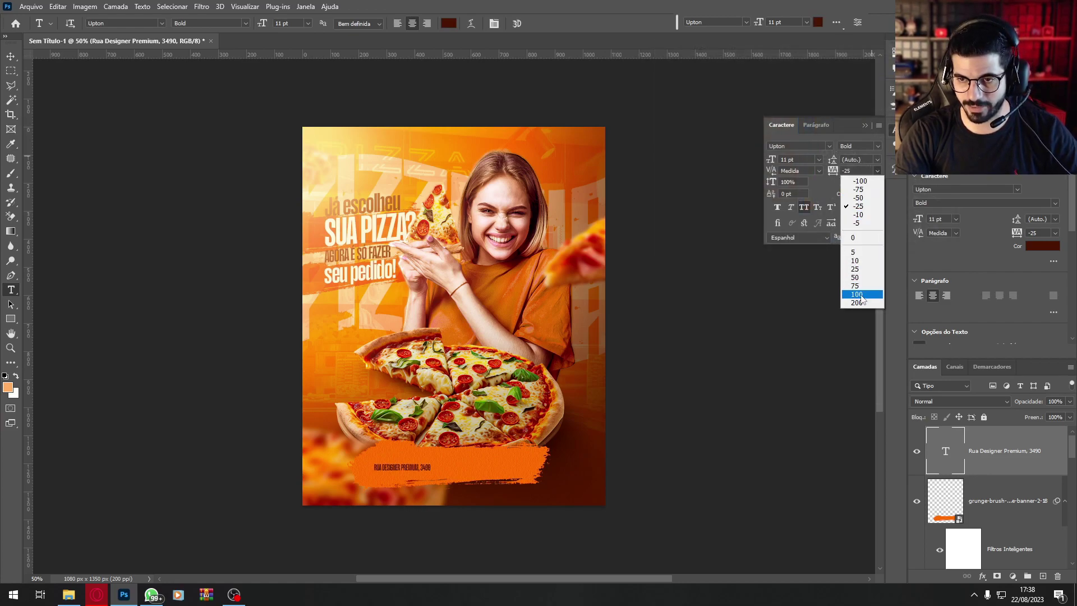
{"action": "left_click", "coordinate": [861, 295]}
Step: Place a vertical guide at the poster's horizontal center and center the address text on it over the orange stroke
{"action": "left_click_drag", "start_coordinate": [421, 476], "coordinate": [463, 479]}
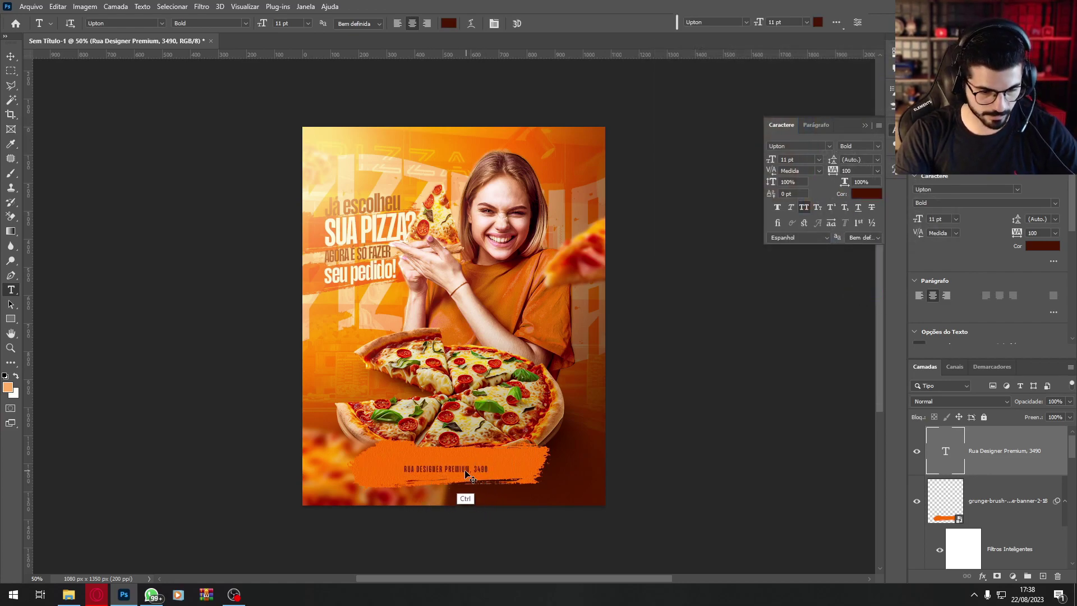
{"action": "left_click_drag", "start_coordinate": [29, 353], "coordinate": [458, 343]}
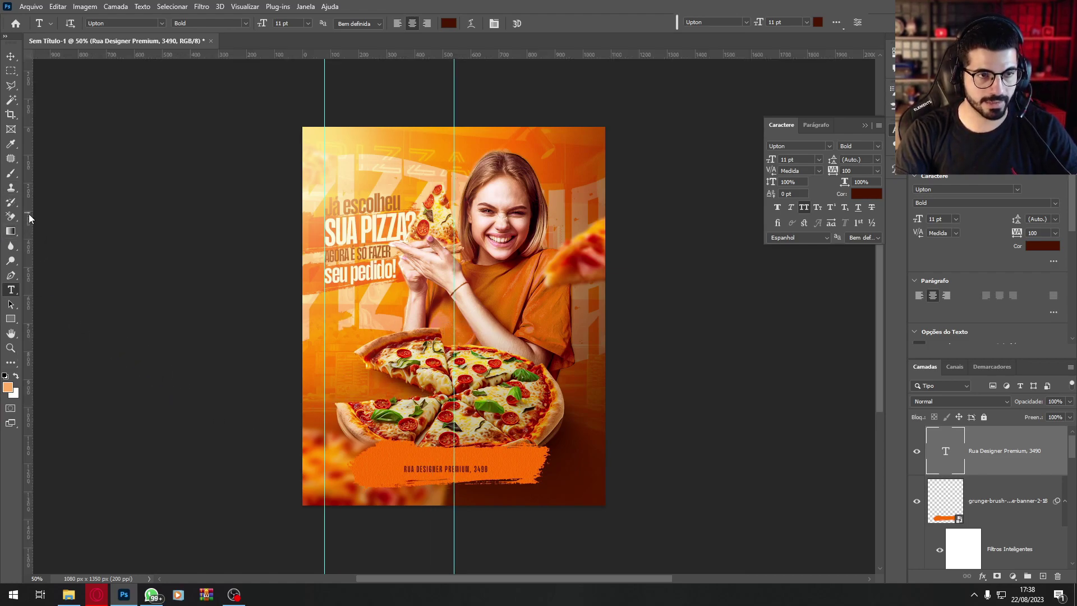
{"action": "left_click_drag", "start_coordinate": [28, 224], "coordinate": [456, 259]}
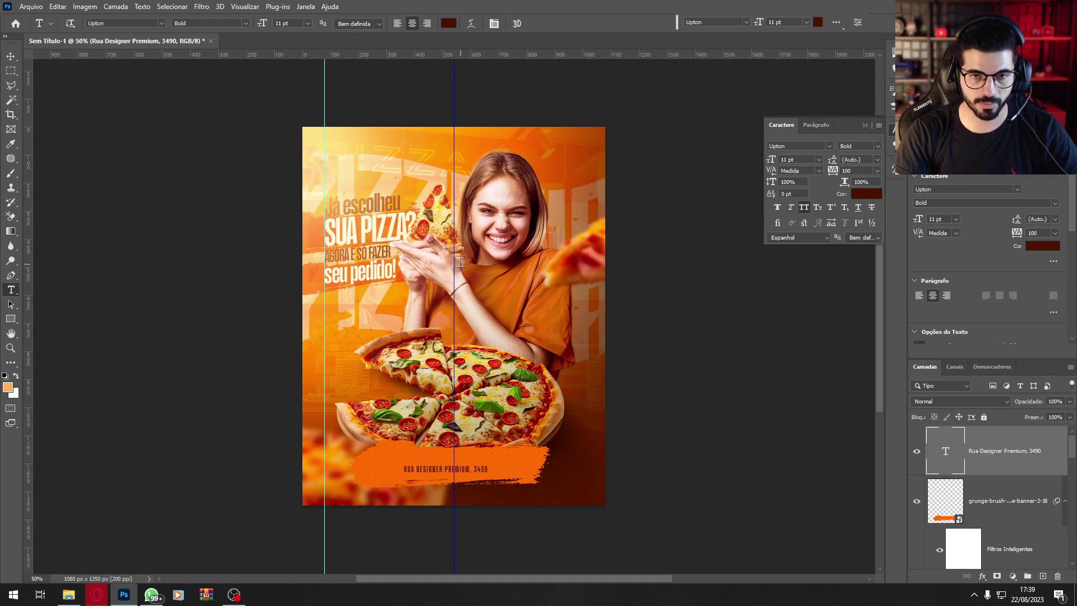
{"action": "key", "text": "ctrl+t"}
{"action": "left_click_drag", "start_coordinate": [472, 473], "coordinate": [480, 473]}
{"action": "key", "text": "Return"}
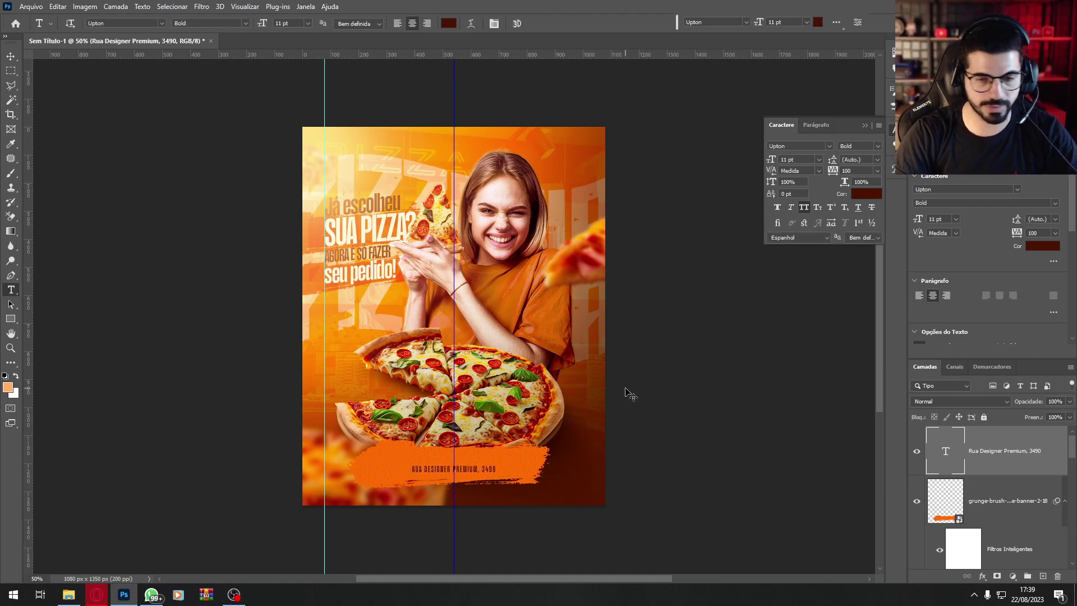
Step: Duplicate the address text and replace the copy's wording with "DELIVERY:" followed by the contact phone number
{"action": "key", "text": "ctrl+j"}
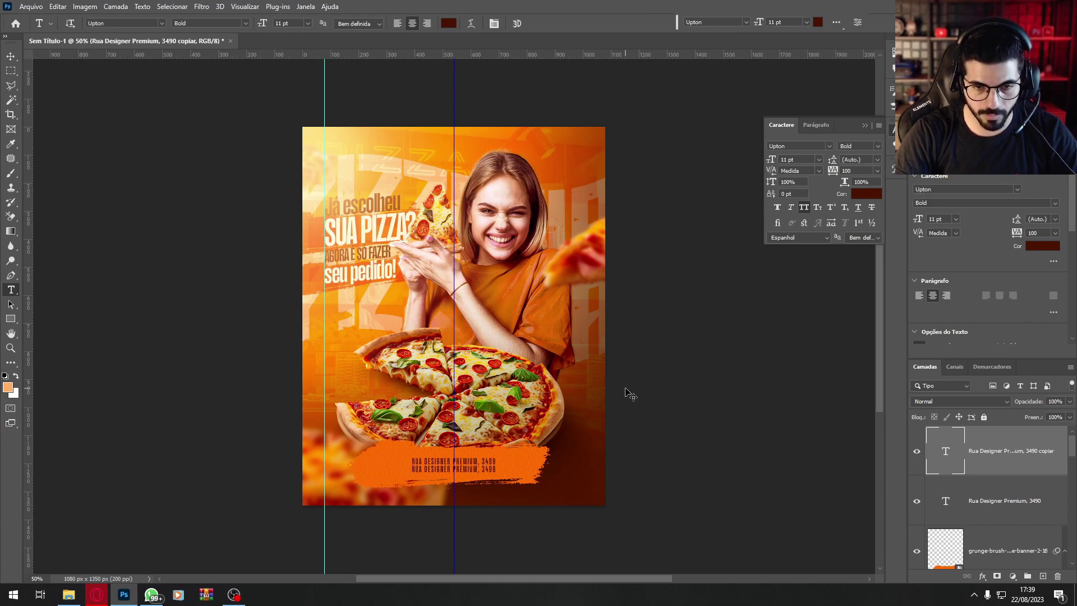
{"action": "double_click", "coordinate": [946, 454]}
{"action": "type", "text": "DELIVERY: 999999-9999"}
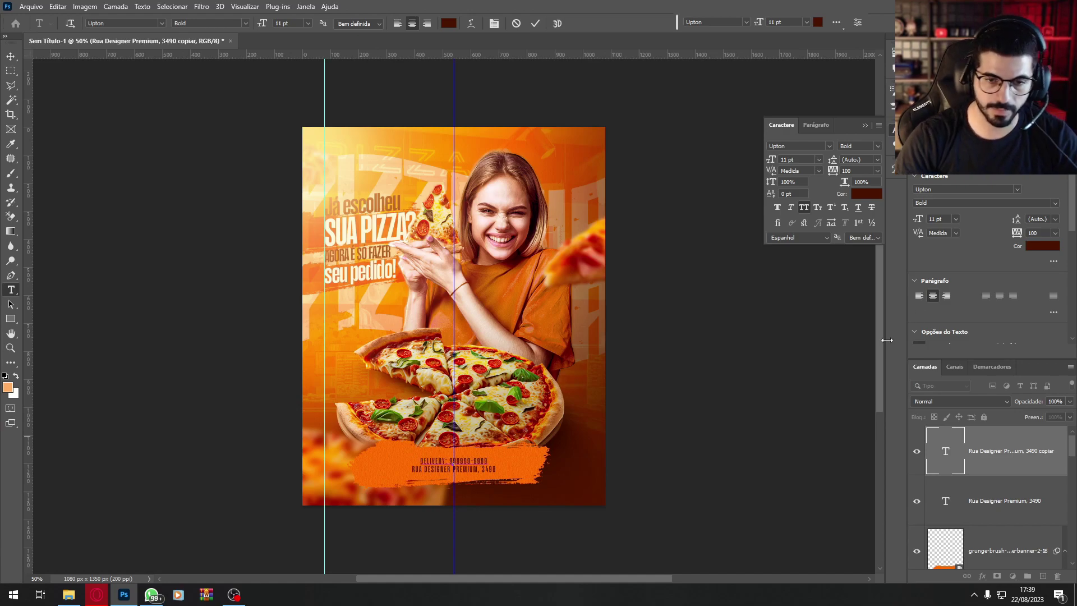
{"action": "key", "text": "ctrl+a"}
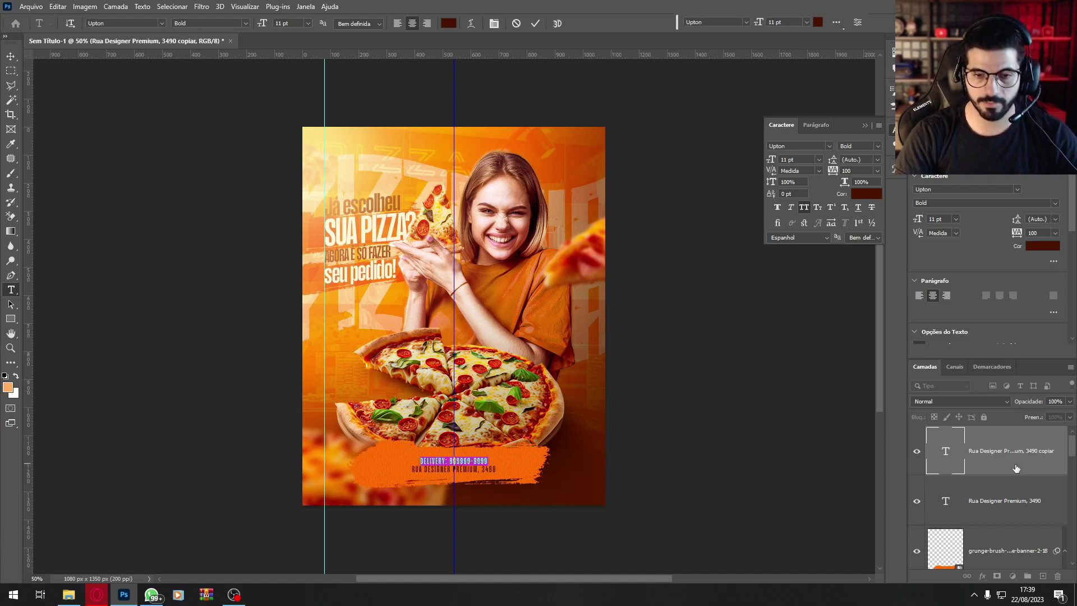
Step: Scale the orange brush stroke to about 68% and center it on the vertical guide behind the two contact lines
{"action": "left_click", "coordinate": [1003, 539]}
{"action": "key", "text": "ctrl+plus"}
{"action": "key", "text": "ctrl+plus"}
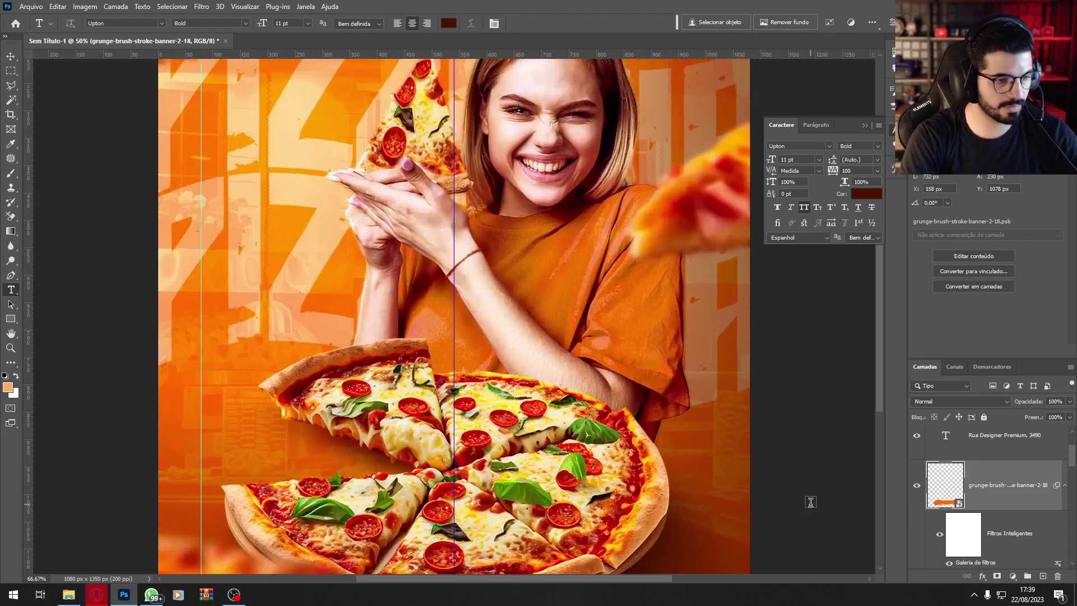
{"action": "scroll", "coordinate": [887, 365], "scroll_direction": "down", "scroll_amount": 6}
{"action": "key", "text": "ctrl+t"}
{"action": "left_click", "coordinate": [551, 240]}
{"action": "left_click_drag", "start_coordinate": [446, 322], "coordinate": [447, 360]}
{"action": "left_click_drag", "start_coordinate": [490, 398], "coordinate": [497, 375]}
{"action": "left_click_drag", "start_coordinate": [452, 343], "coordinate": [451, 353]}
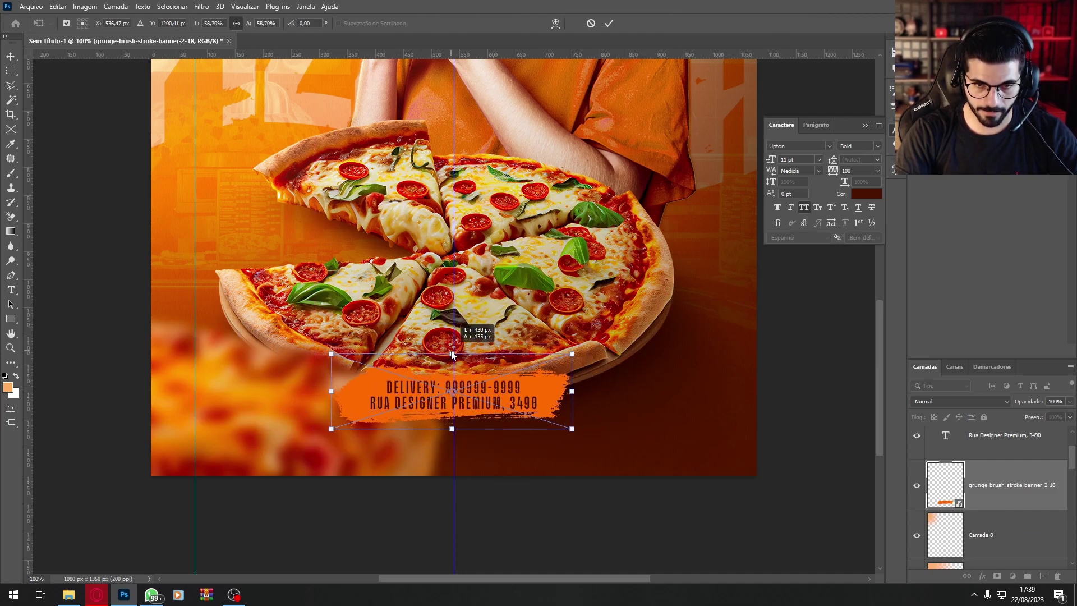
{"action": "left_click_drag", "start_coordinate": [453, 432], "coordinate": [454, 444]}
{"action": "mouse_move", "coordinate": [501, 402]}
{"action": "left_mouse_down"}
{"action": "mouse_move", "coordinate": [503, 391]}
{"action": "mouse_move", "coordinate": [510, 396]}
{"action": "left_mouse_up"}
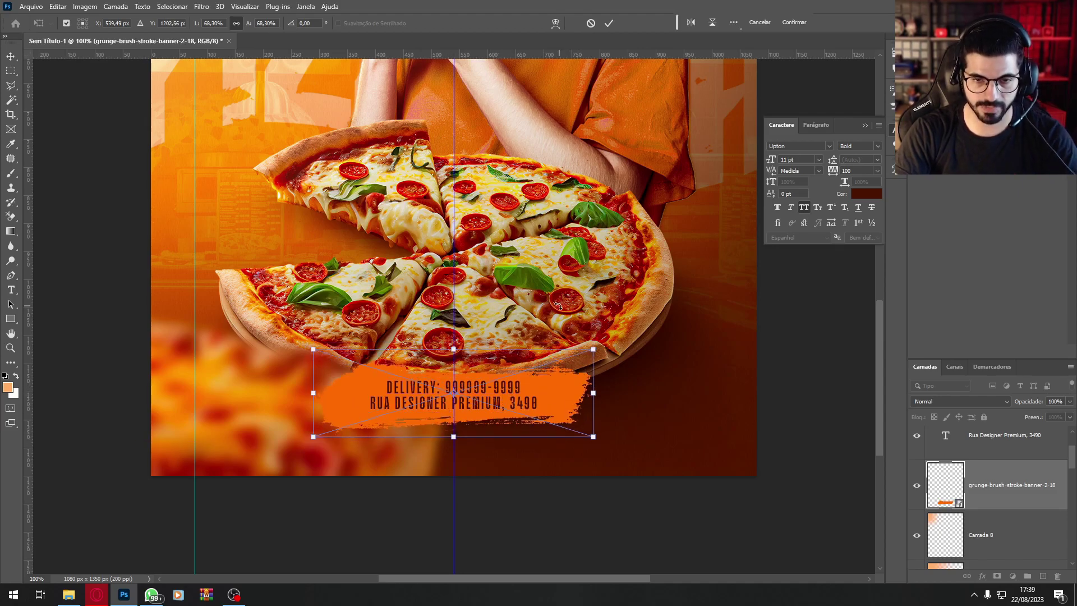
Step: Rotate the orange brush stroke 180° and reposition it centered behind the delivery and address text
{"action": "left_click_drag", "start_coordinate": [528, 288], "coordinate": [387, 491]}
{"action": "left_click_drag", "start_coordinate": [519, 382], "coordinate": [529, 389]}
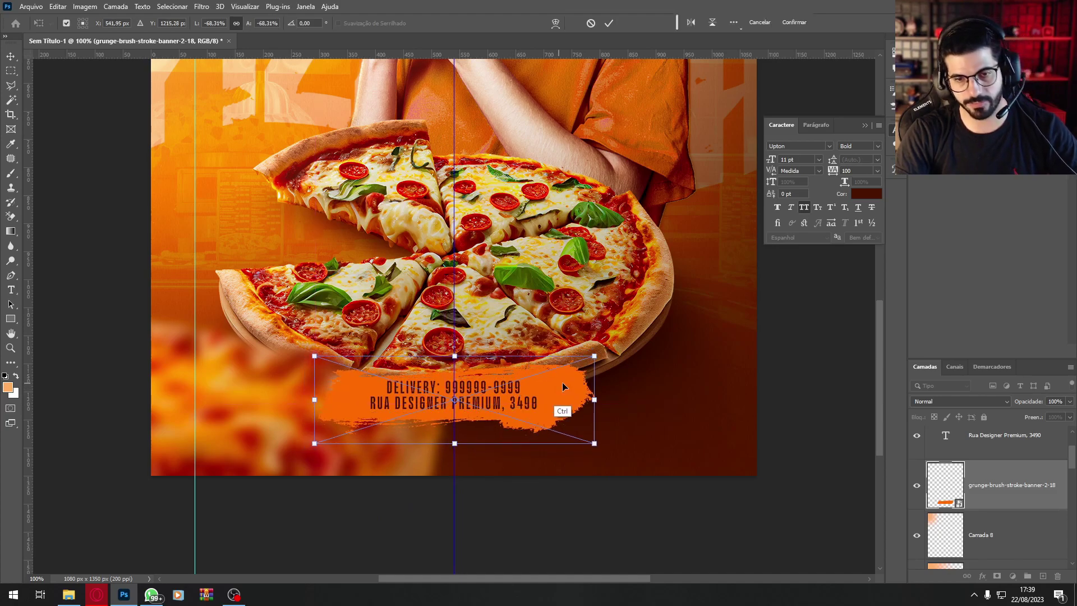
{"action": "key", "text": "Return"}
Step: Hide the guides over the poster
{"action": "key", "text": "ctrl+minus"}
{"action": "key", "text": "ctrl+minus"}
{"action": "key", "text": "ctrl+minus"}
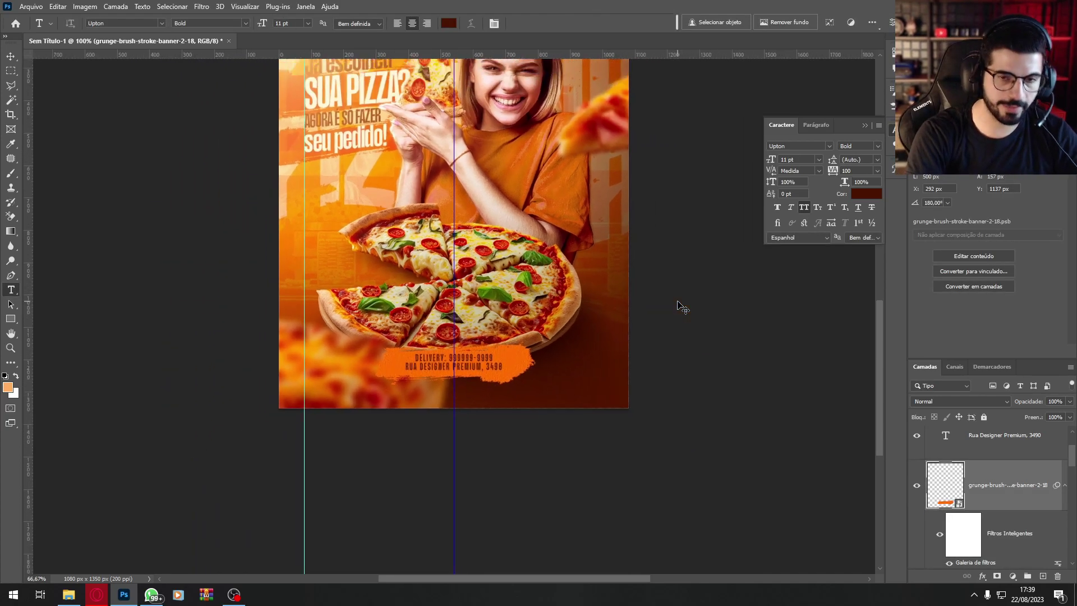
{"action": "key", "text": "ctrl+semicolon"}
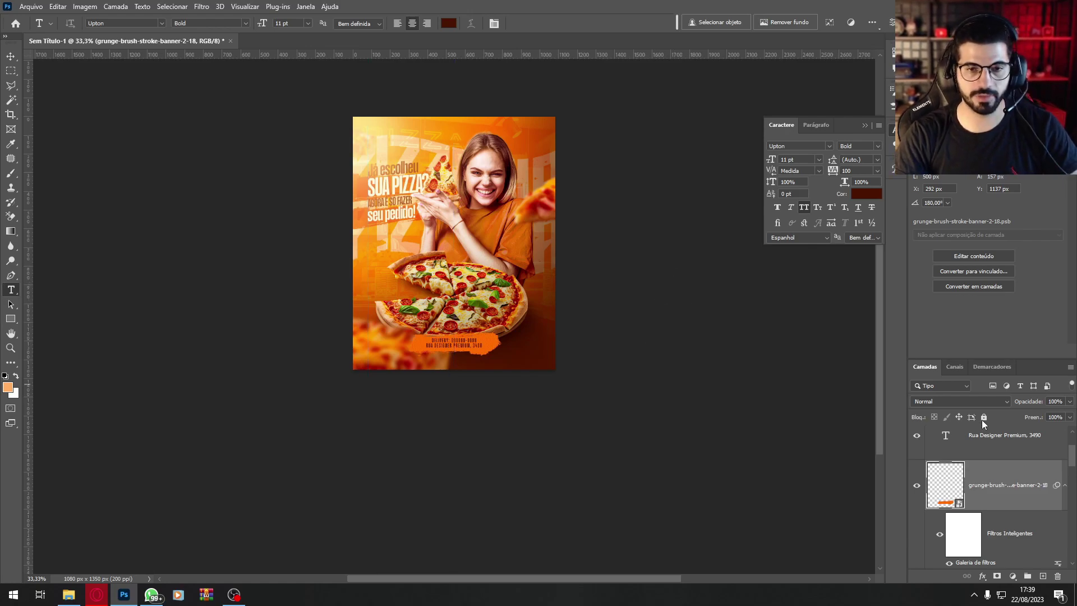
Step: Add a Color Lookup (Pesquisa de cores) adjustment layer above the delivery text using the 3Strip.look preset
{"action": "left_click", "coordinate": [1007, 440]}
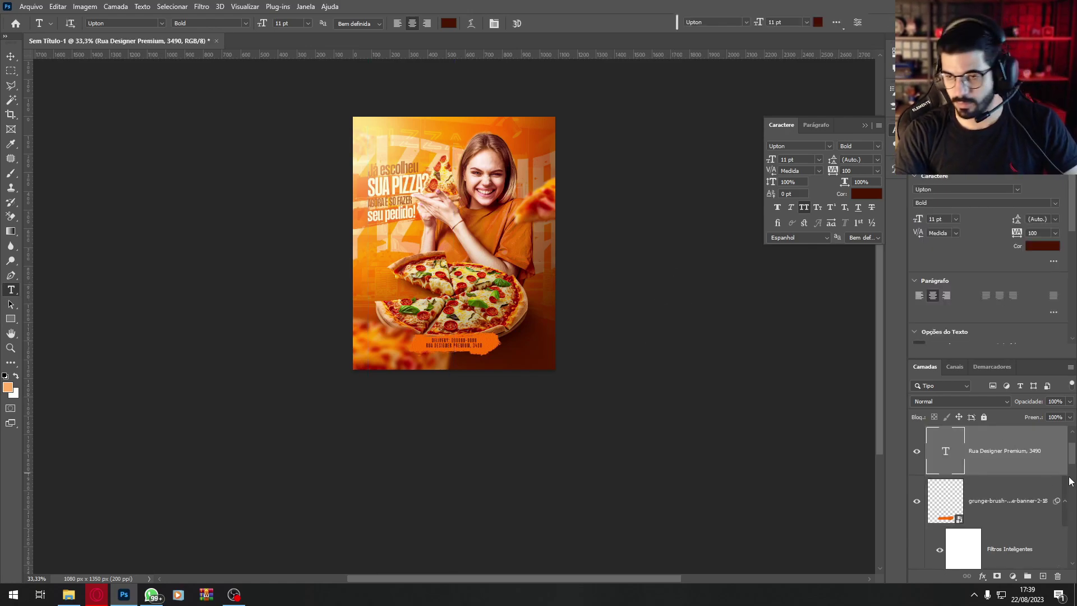
{"action": "scroll", "coordinate": [1072, 457], "scroll_direction": "down", "scroll_amount": 2}
{"action": "scroll", "coordinate": [1057, 463], "scroll_direction": "up", "scroll_amount": 3}
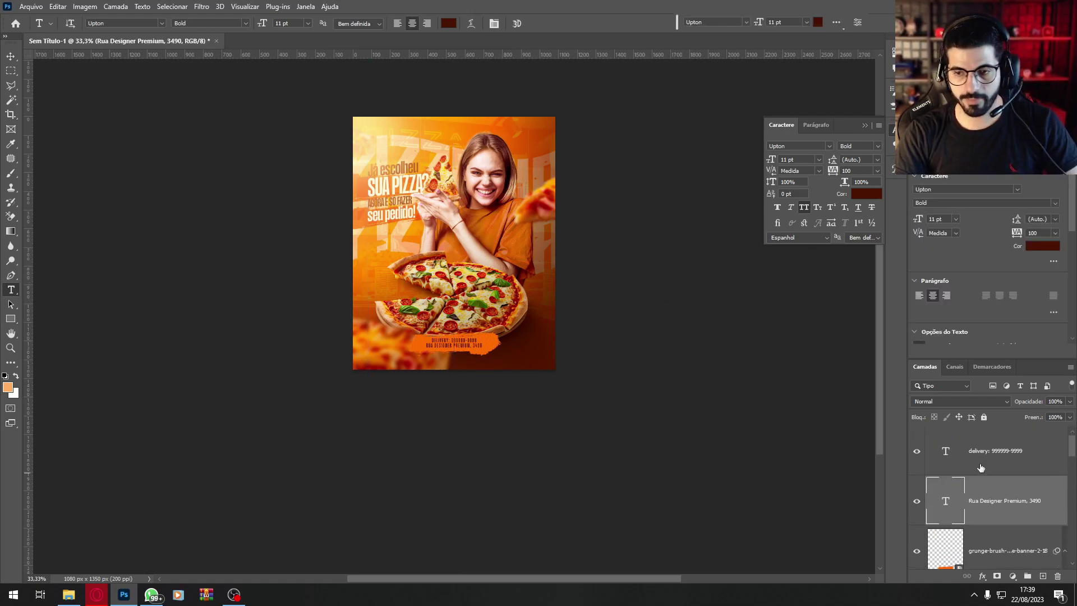
{"action": "left_click", "coordinate": [1004, 452]}
{"action": "left_click", "coordinate": [1013, 578]}
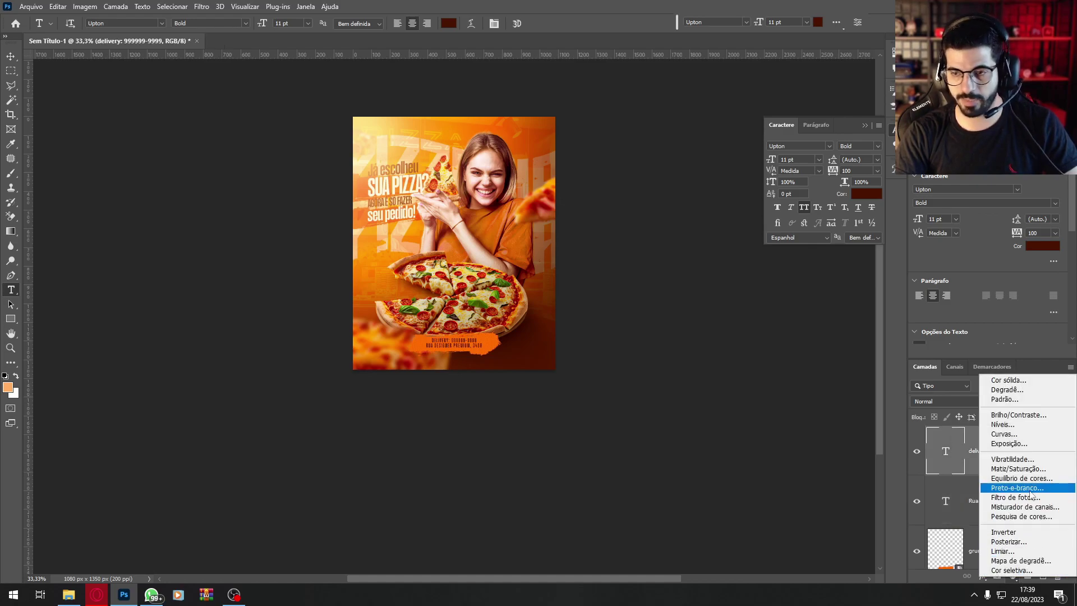
{"action": "left_click", "coordinate": [1010, 511]}
{"action": "left_click", "coordinate": [1032, 163]}
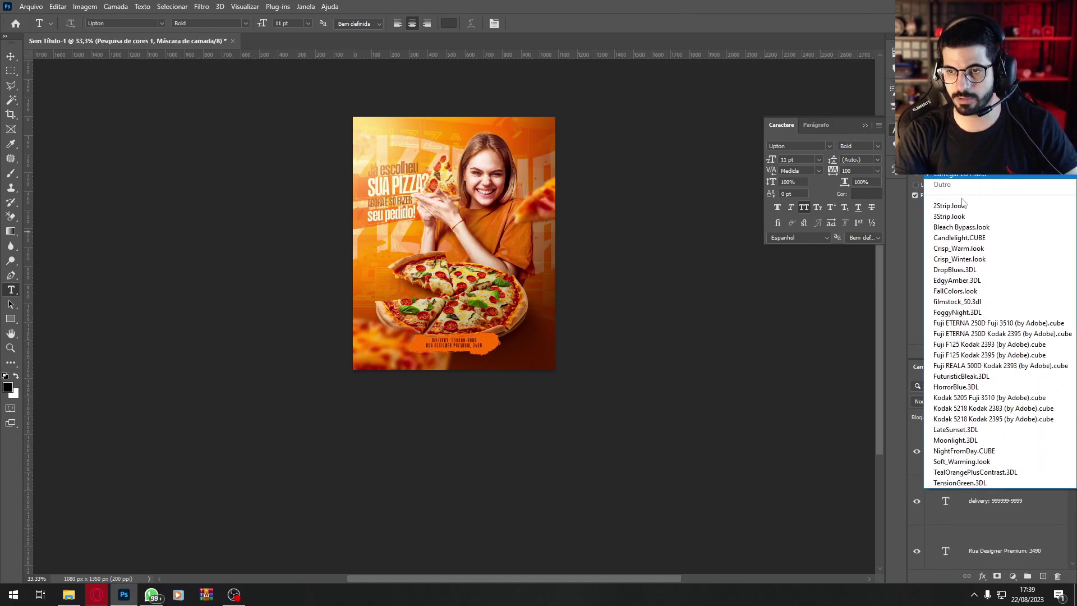
{"action": "left_click", "coordinate": [971, 217]}
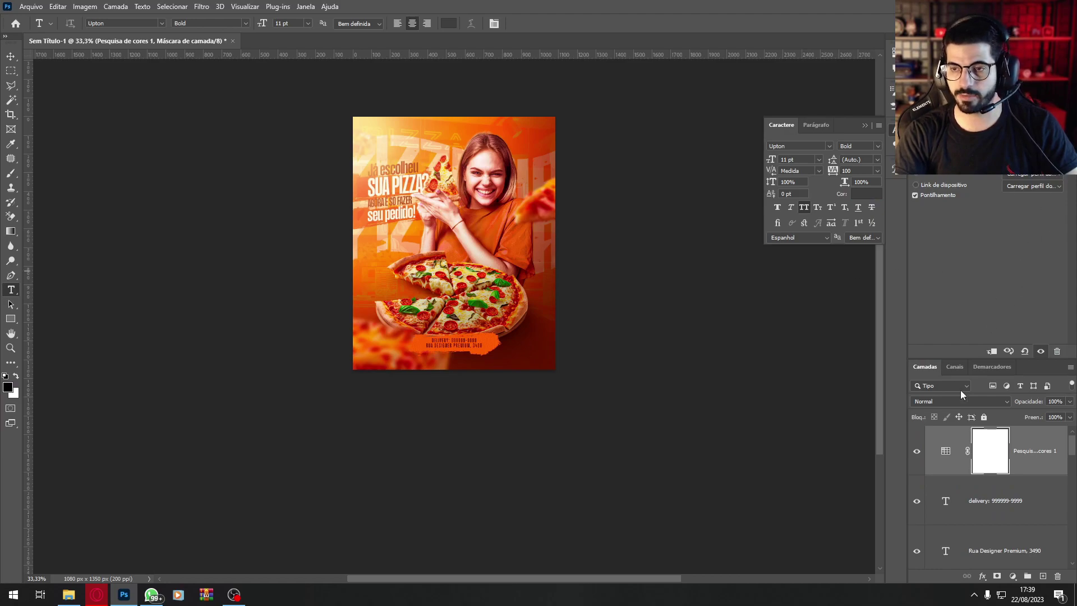
Step: Set the Color Lookup adjustment layer's fill (Preen.) to 42%
{"action": "left_click", "coordinate": [1069, 416]}
{"action": "left_click_drag", "start_coordinate": [1041, 432], "coordinate": [1037, 431]}
{"action": "left_click", "coordinate": [1055, 457]}
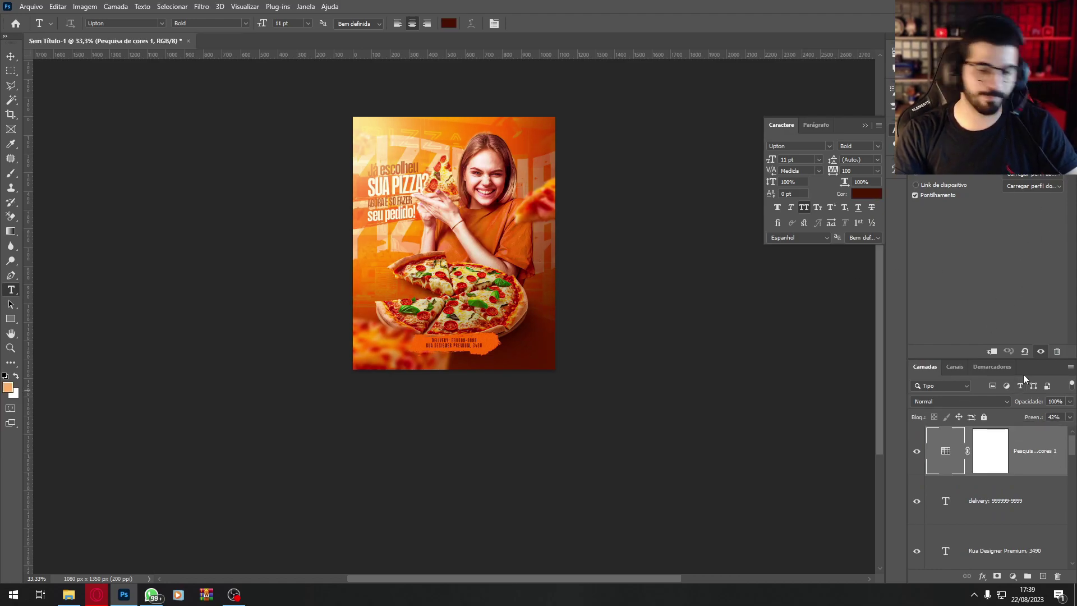
{"action": "key", "text": "ctrl+0"}
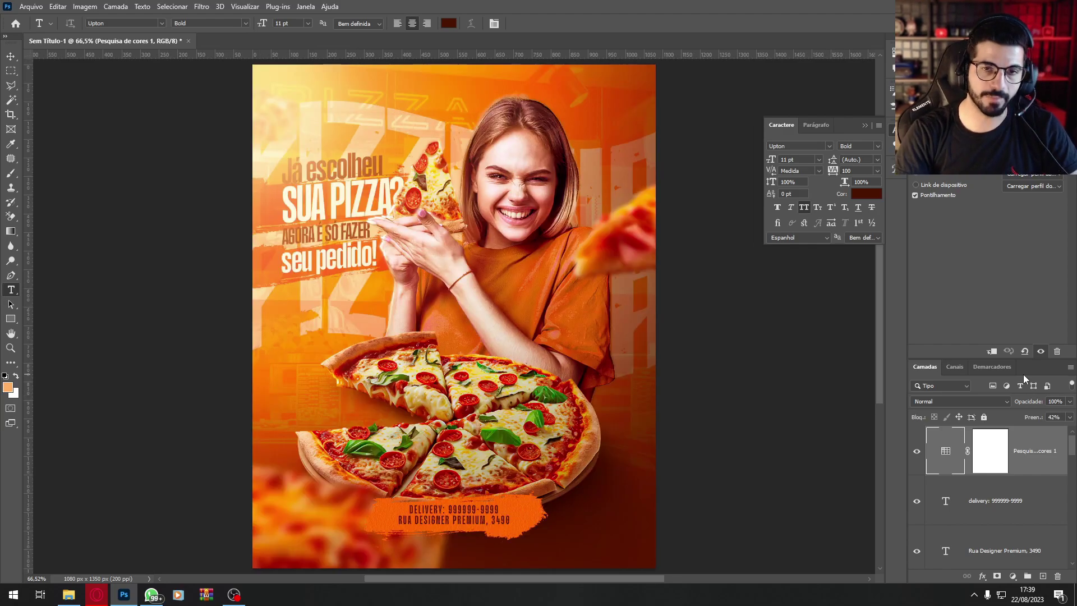
Step: Export the poster with Save for Web (legacy) as a 1080 × 1350 px PNG-8, accepting the file-name warning
{"action": "left_click", "coordinate": [28, 8]}
{"action": "mouse_move", "coordinate": [117, 206]}
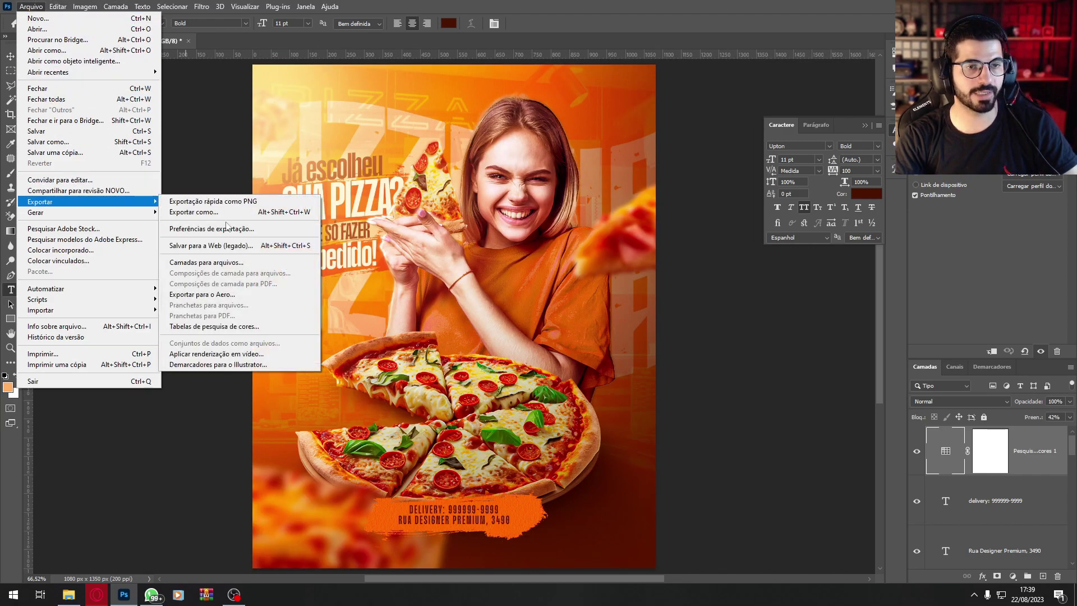
{"action": "left_click", "coordinate": [244, 247]}
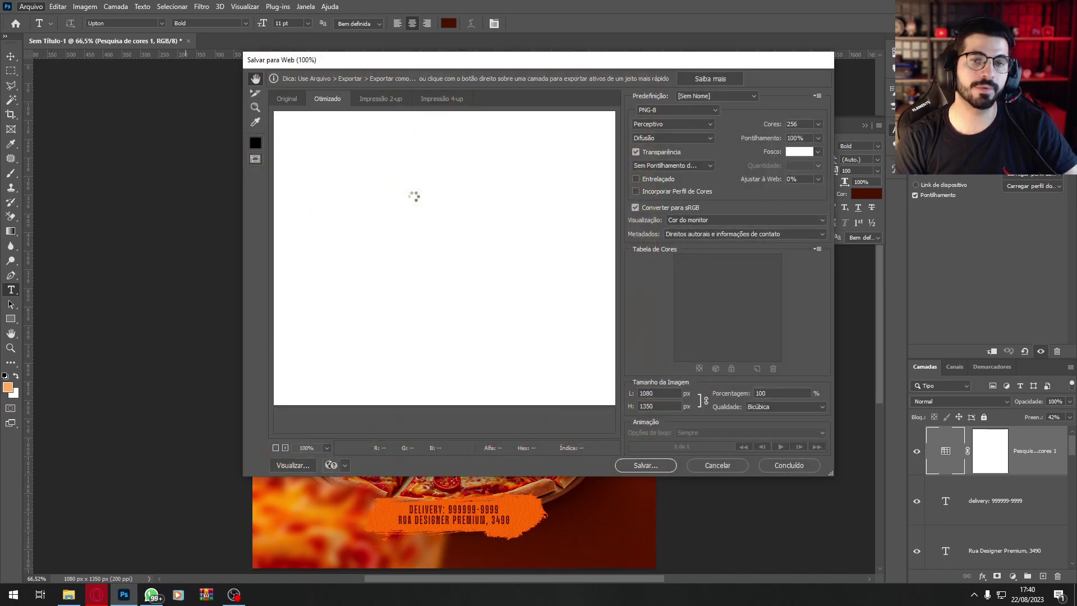
{"action": "left_click", "coordinate": [645, 466]}
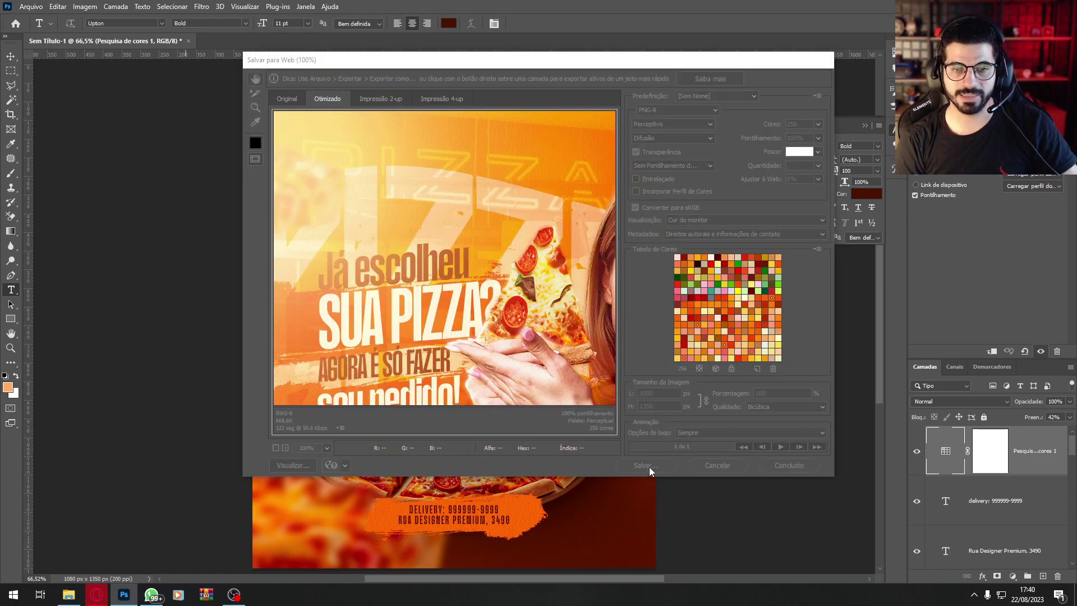
{"action": "left_click", "coordinate": [578, 292]}
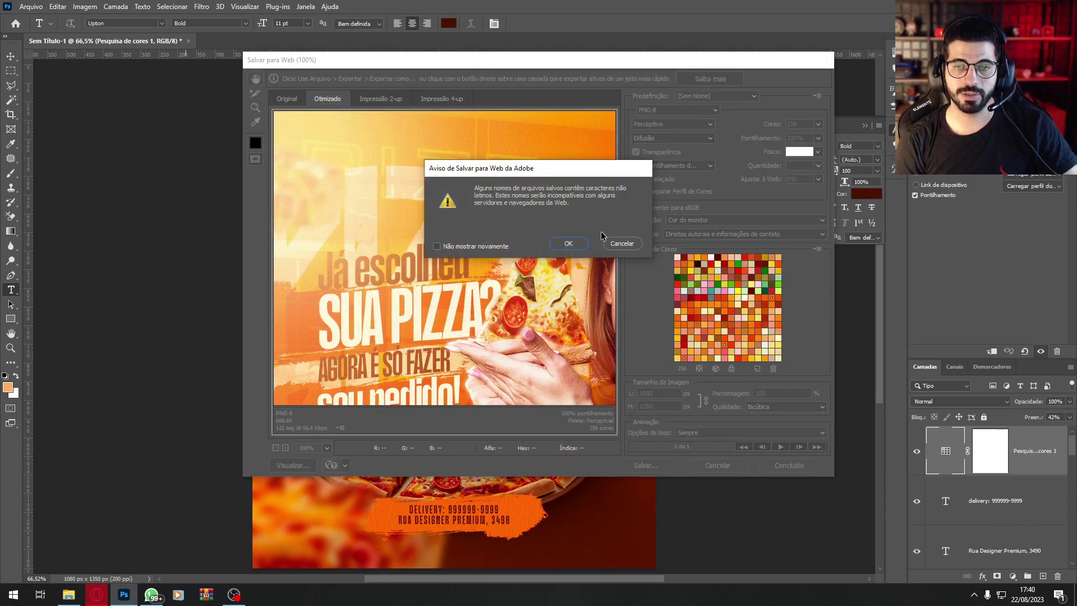
{"action": "left_click", "coordinate": [569, 243]}
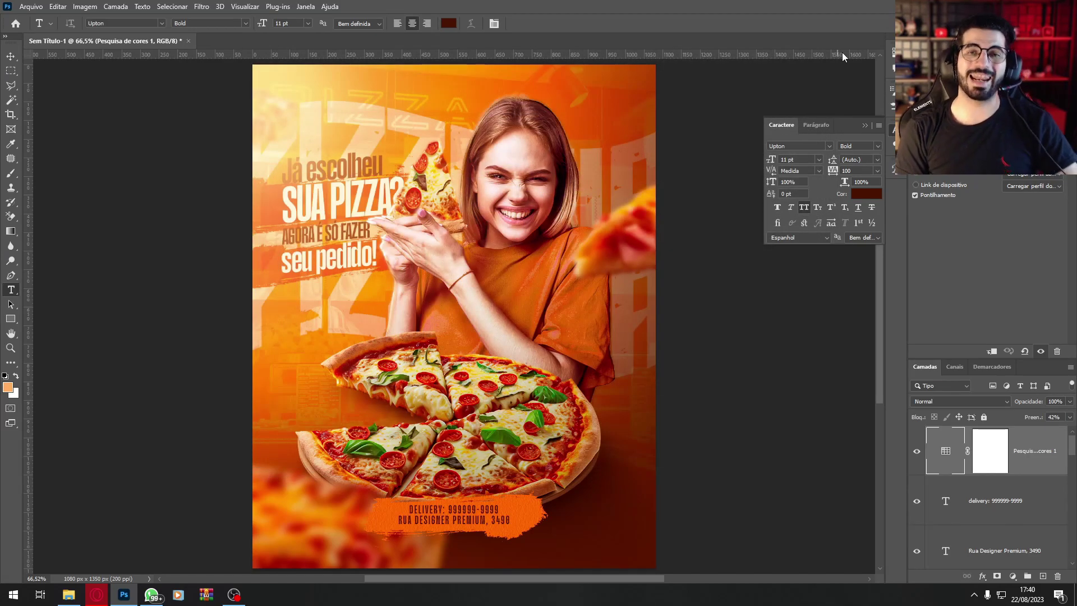